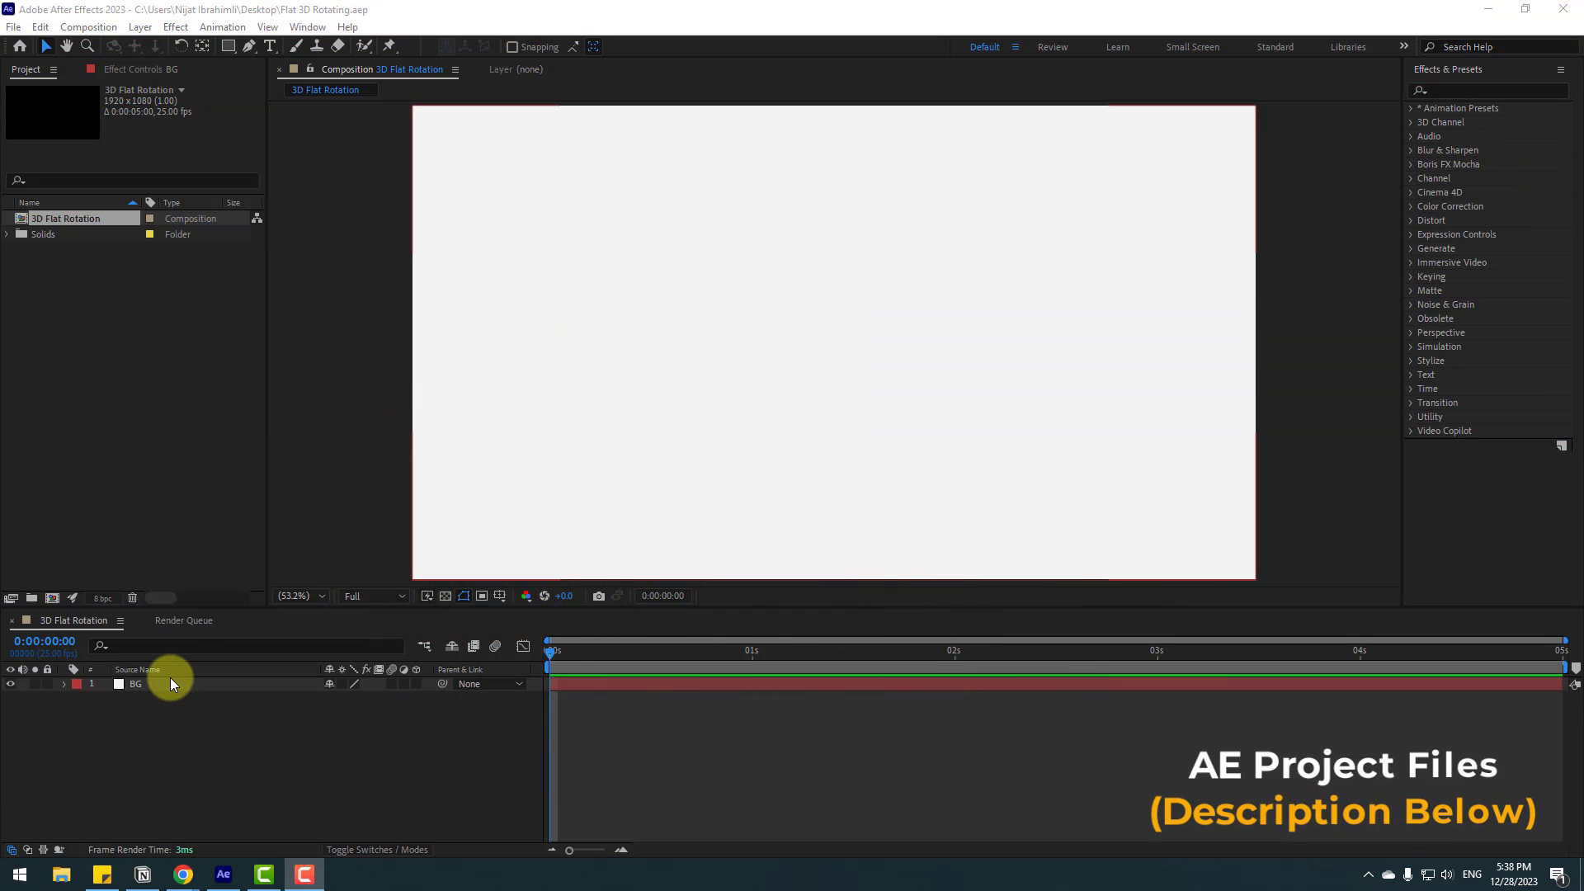
Step: Lock the BG layer against edits and switch to the Rounded Rectangle Tool
click(132, 689)
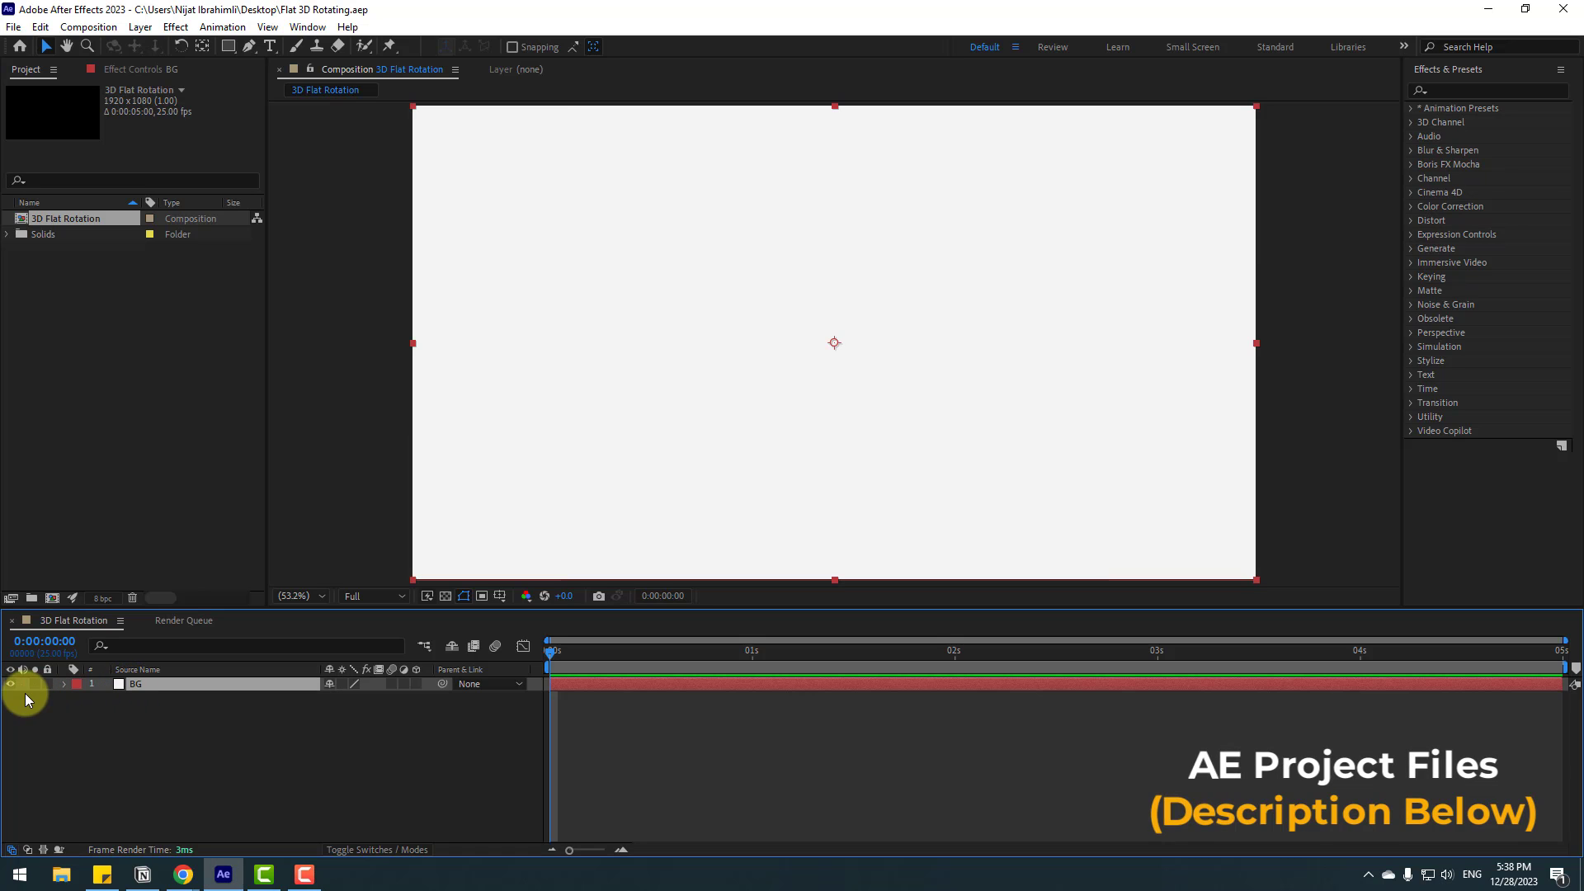
click(47, 684)
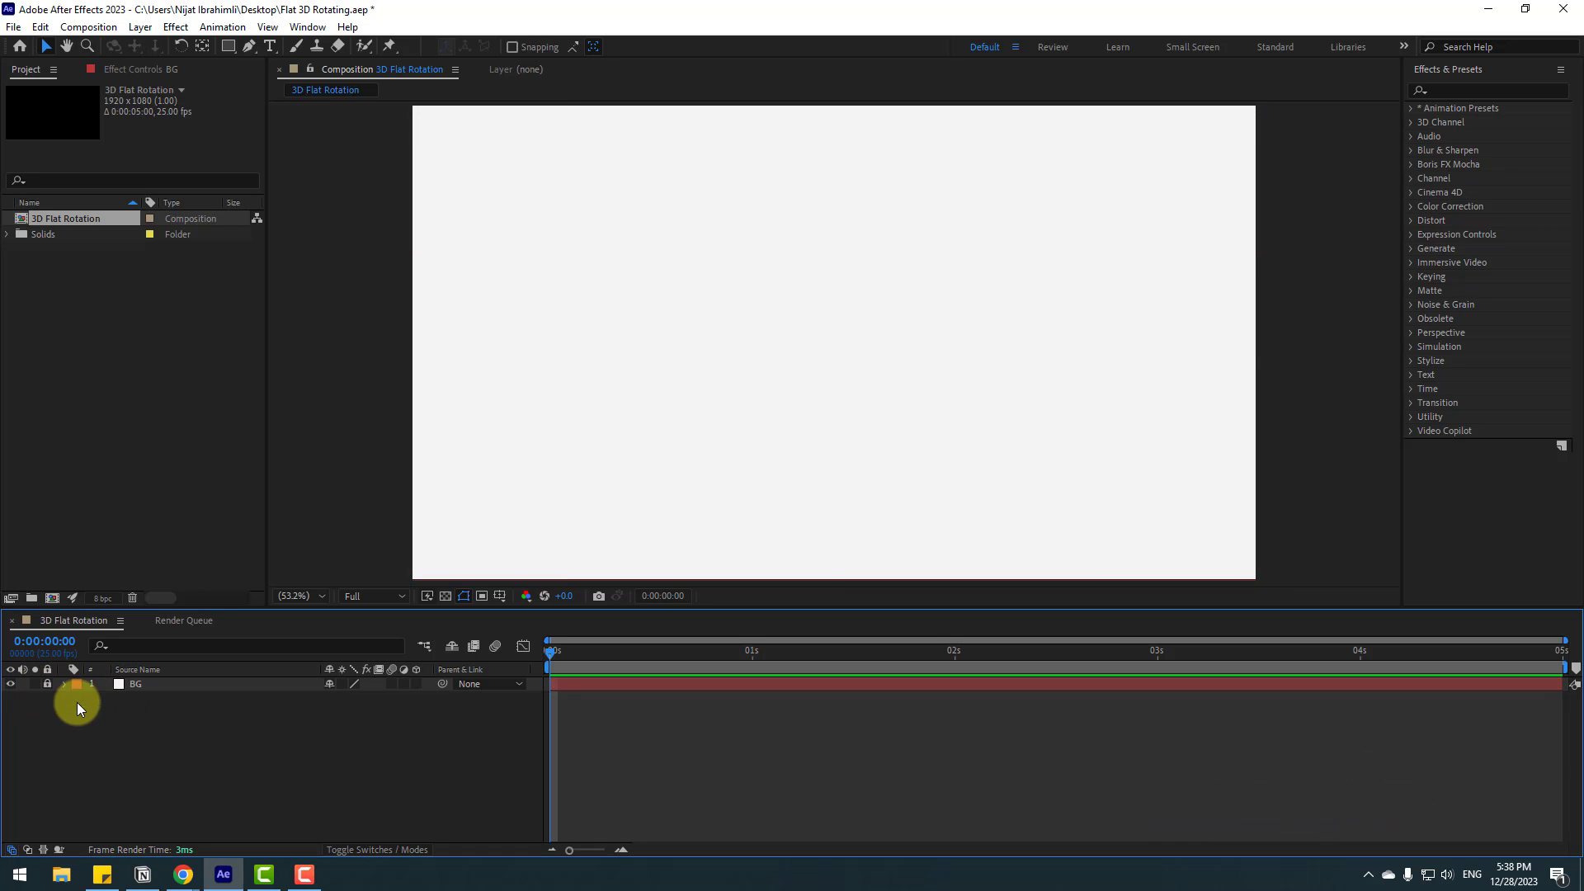
click(226, 47)
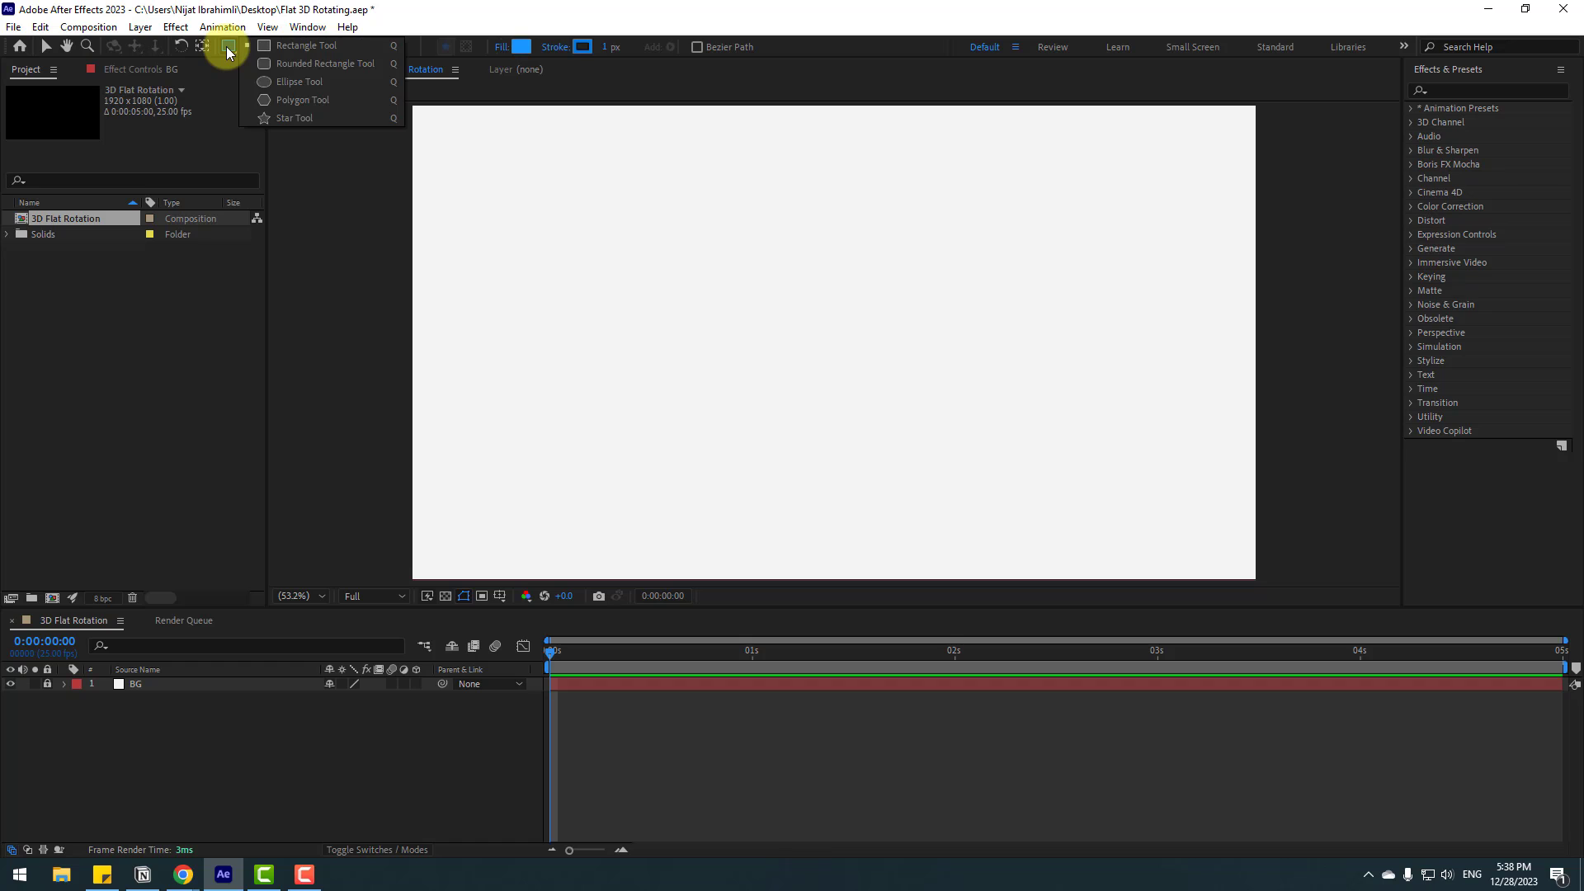
click(339, 64)
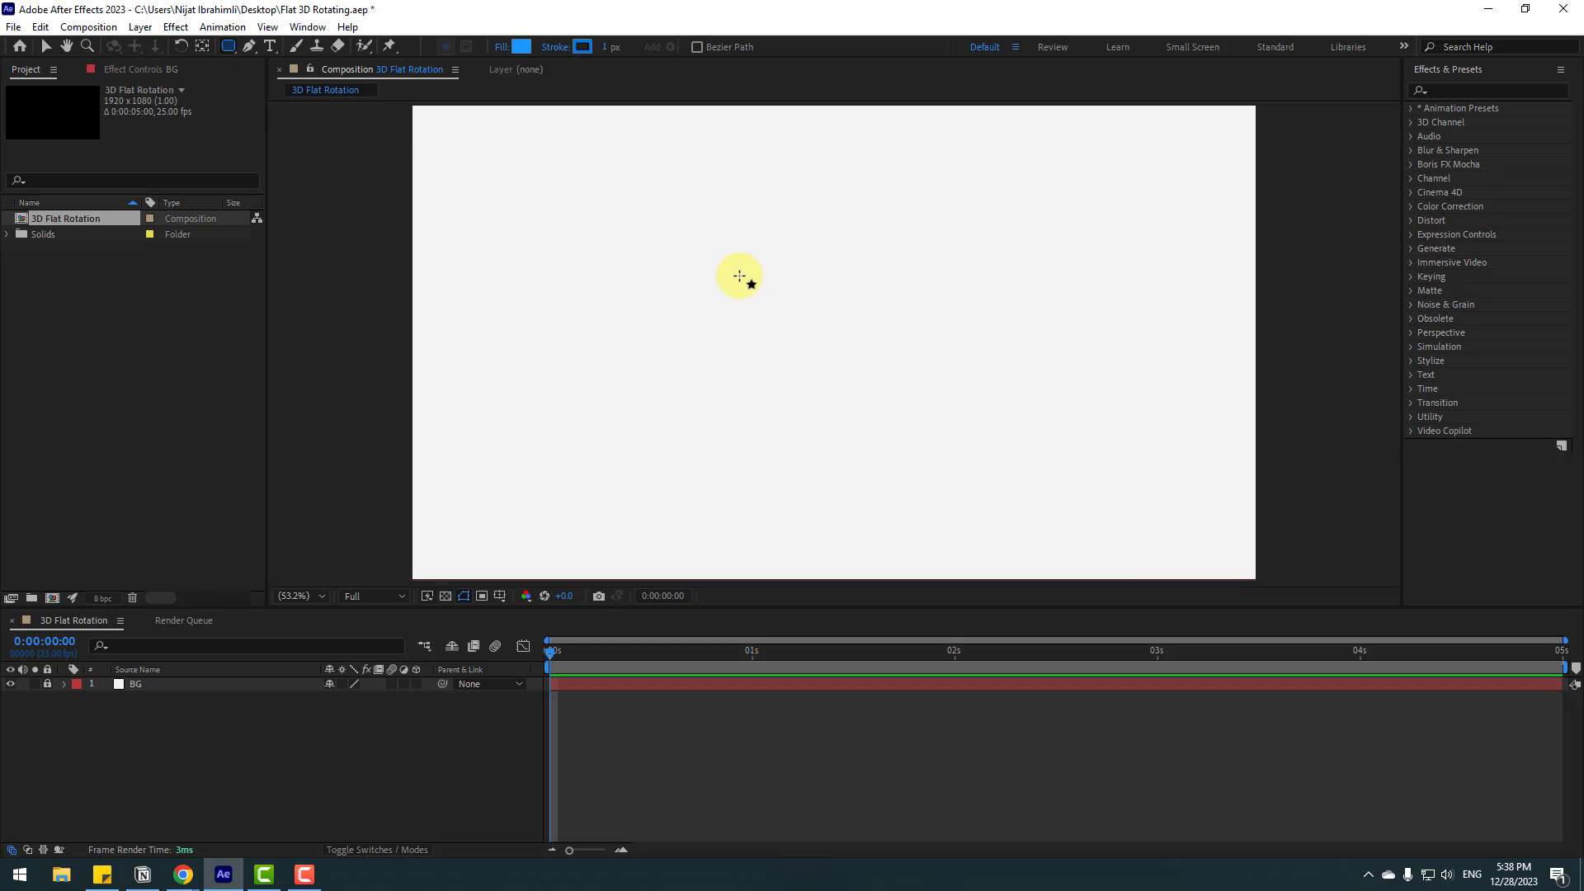
Step: Draw a rounded rectangle near the comp centre and give it a deeper blue fill, 0D46FF
drag(739, 277, 908, 454)
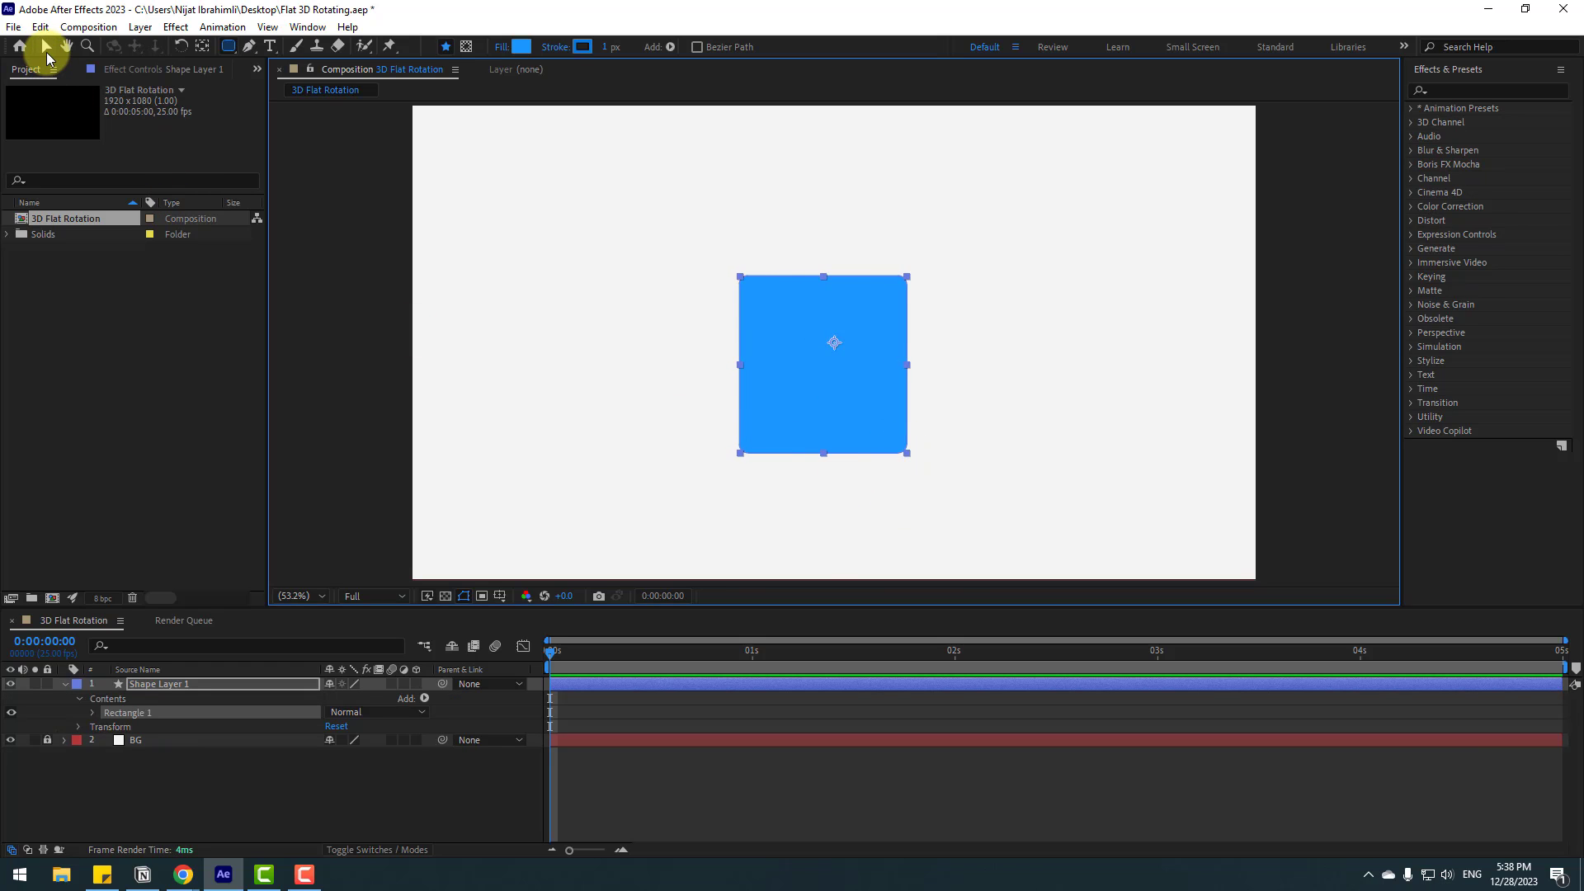
click(46, 48)
click(648, 46)
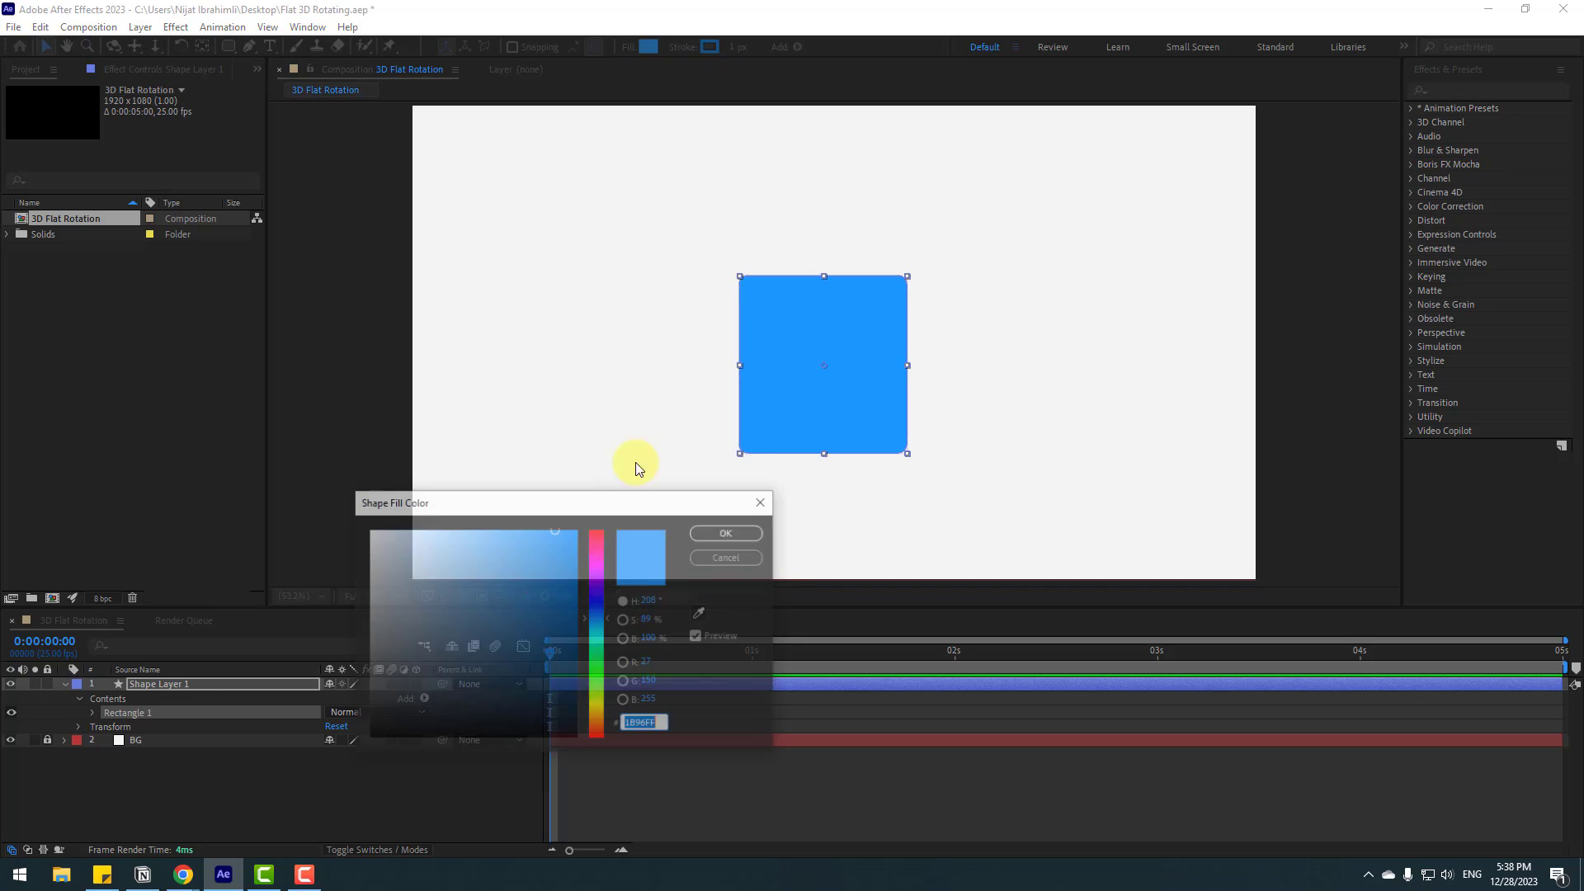
click(595, 609)
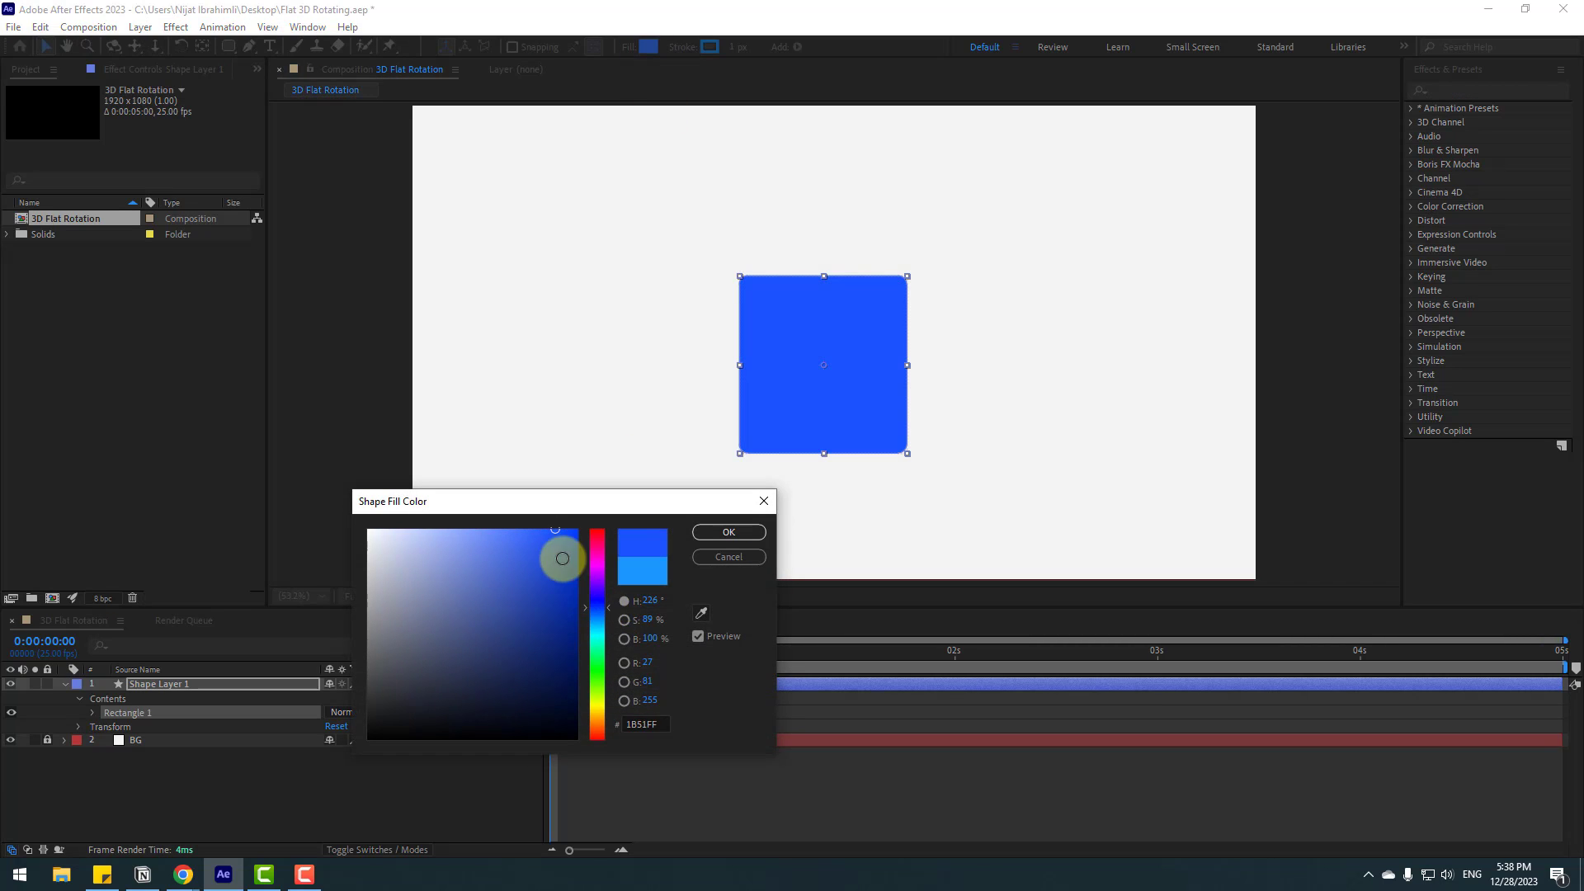
drag(562, 559, 567, 522)
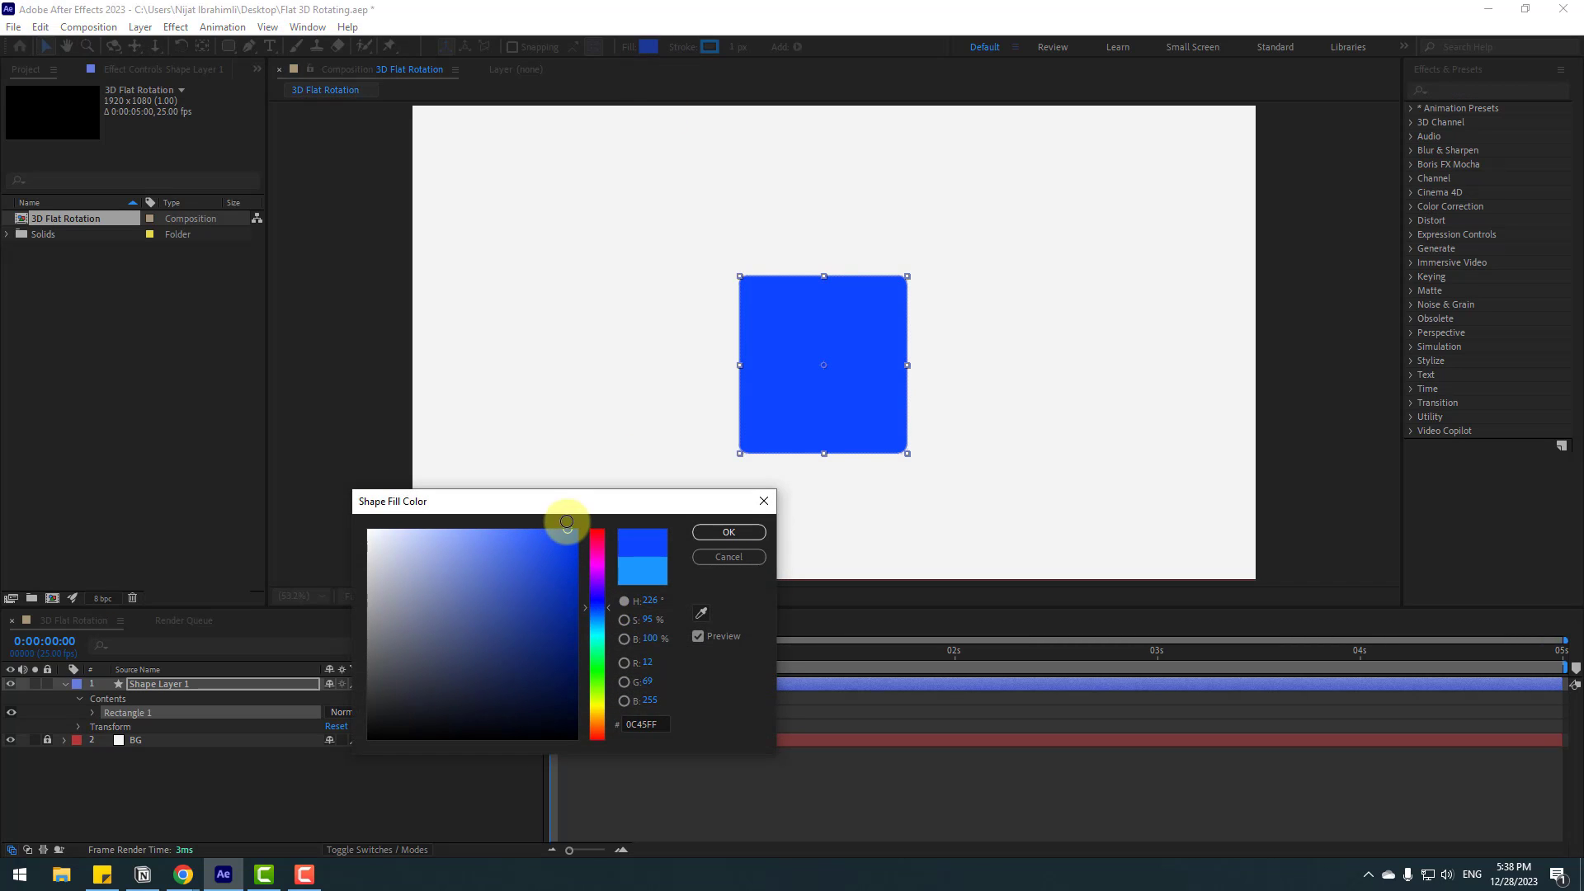
click(729, 534)
Step: Rename the new shape layer to MAIN
key(Return)
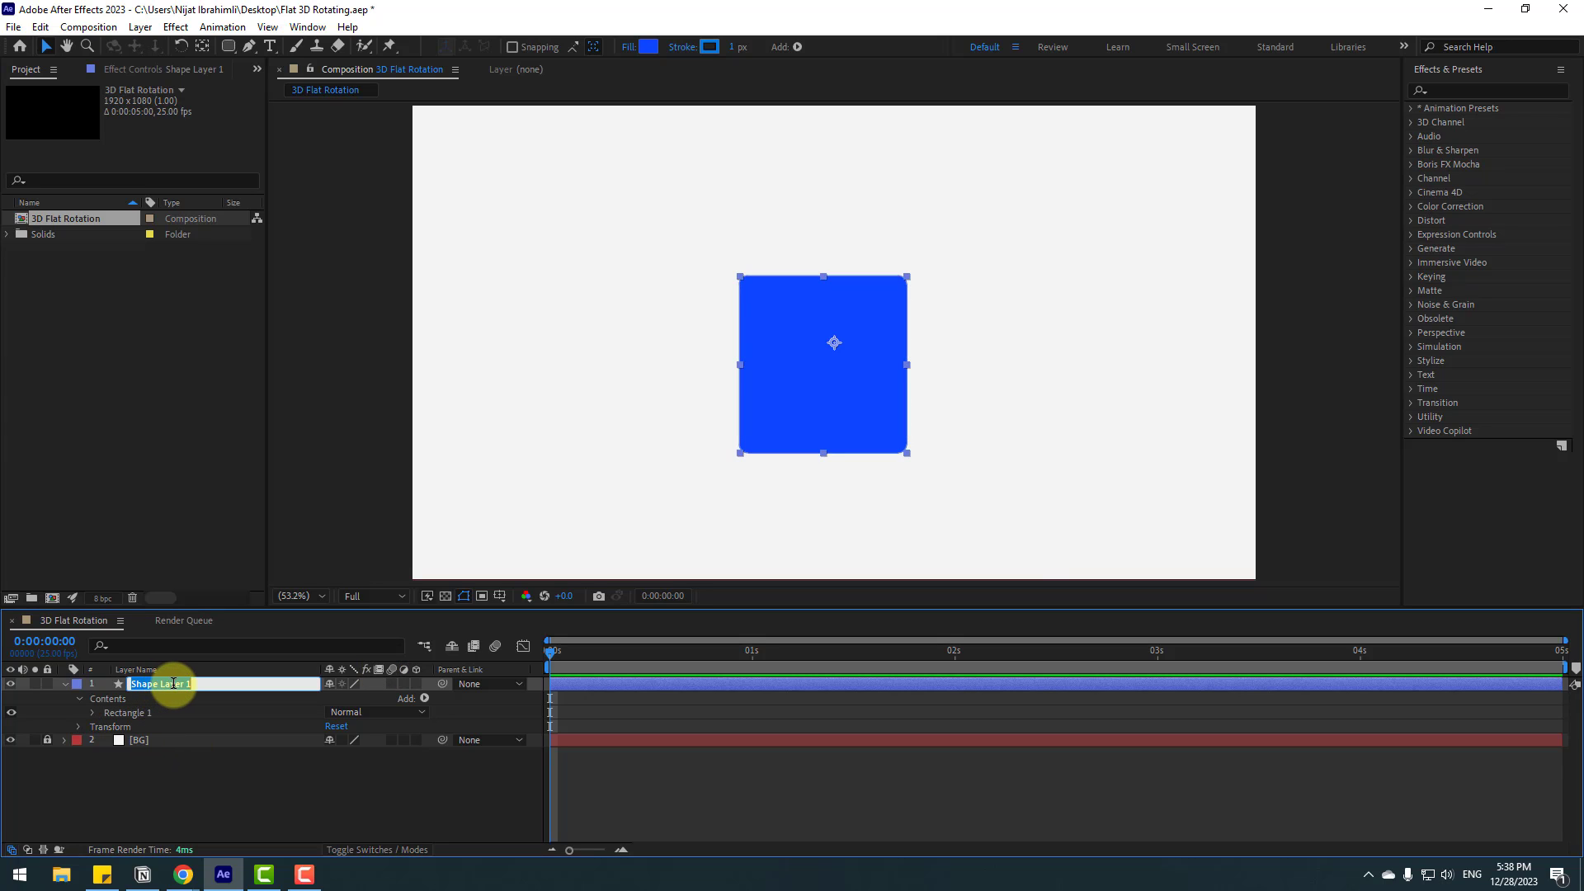
text(MAIN)
key(Return)
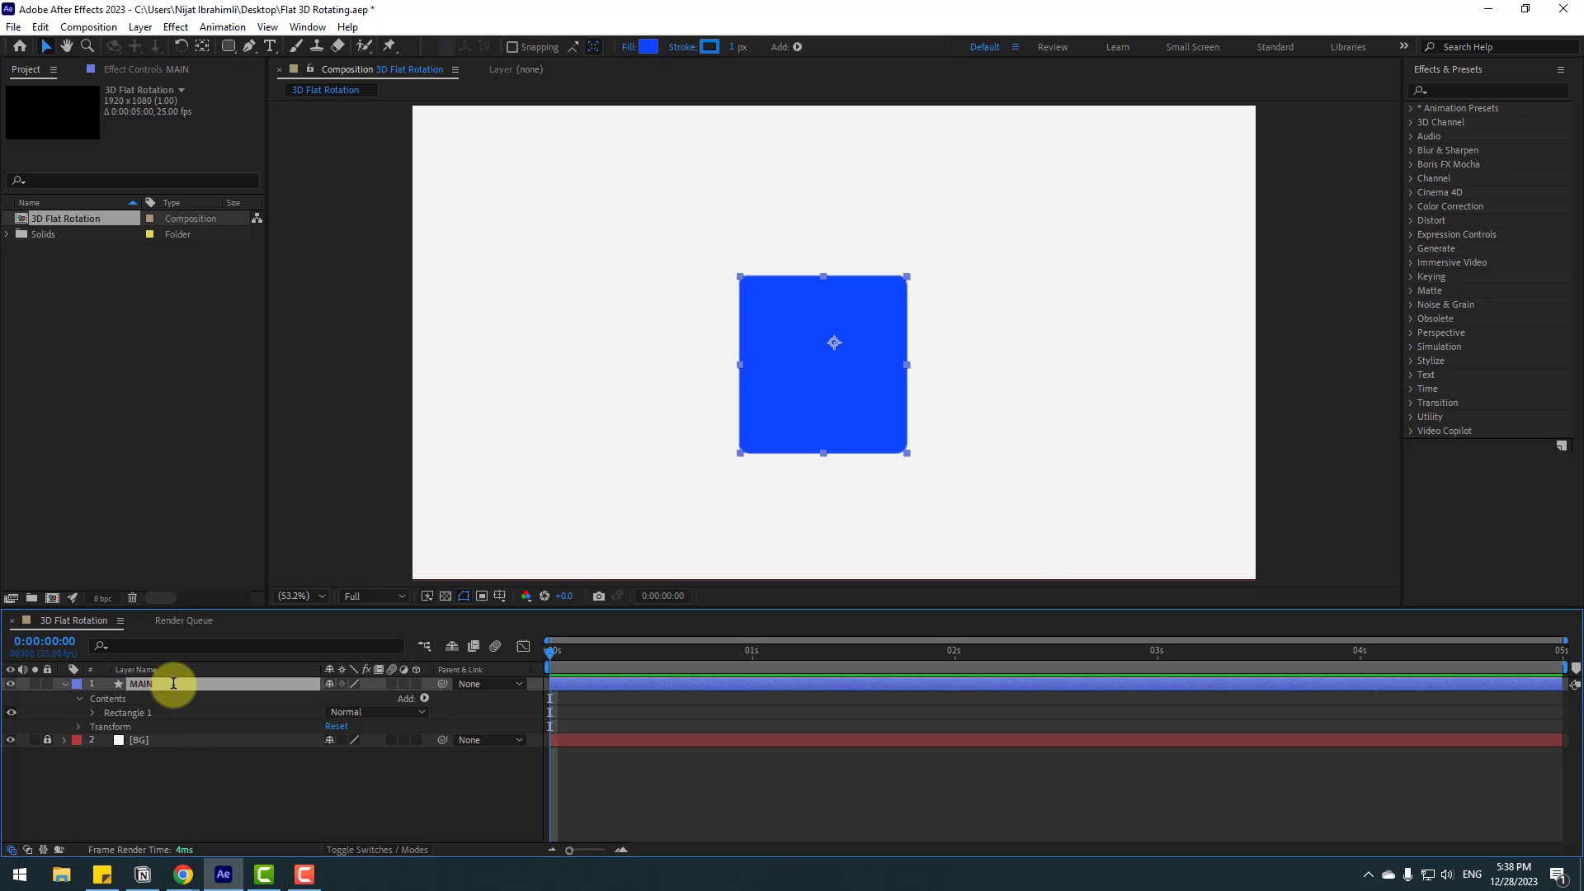
Step: Set the Roundness of MAIN's Rectangle Path 1 to 65
click(94, 712)
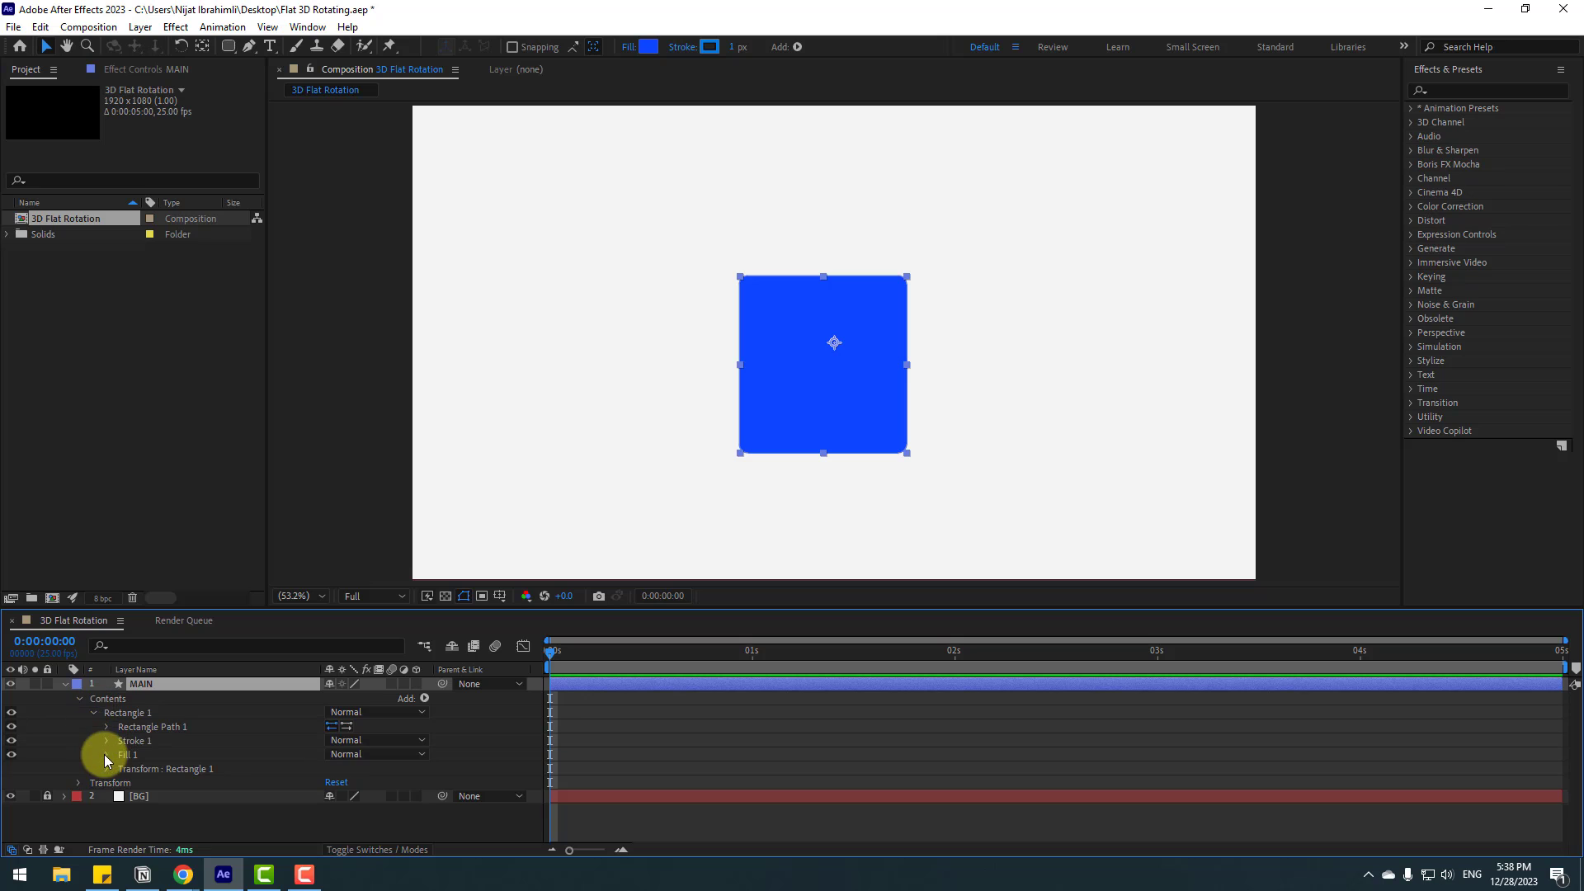
click(105, 728)
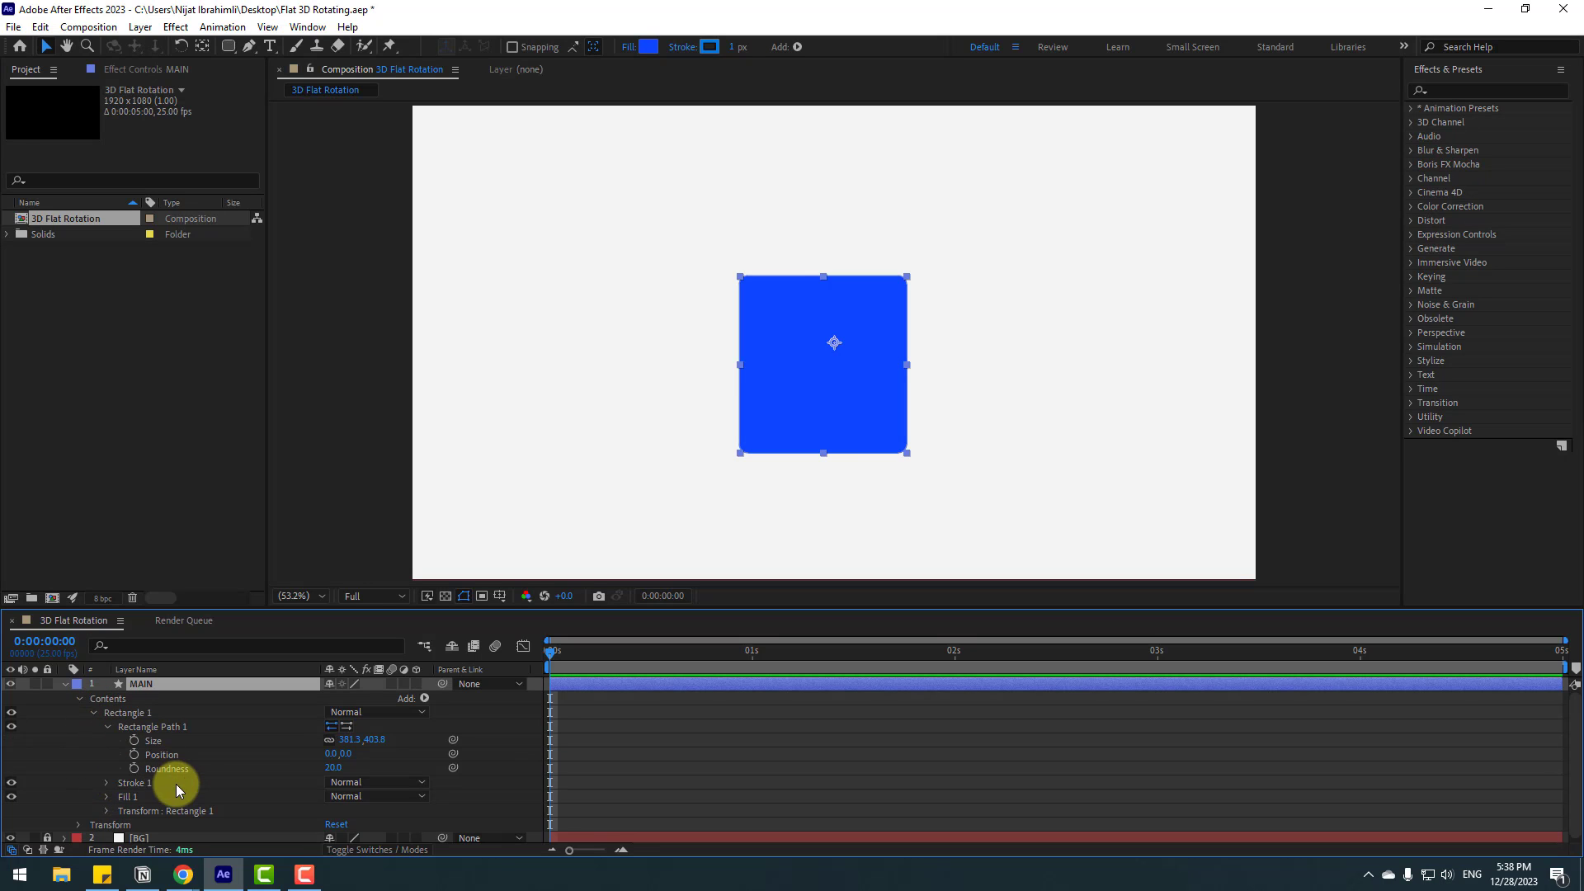
scroll(594, 283, up, 3)
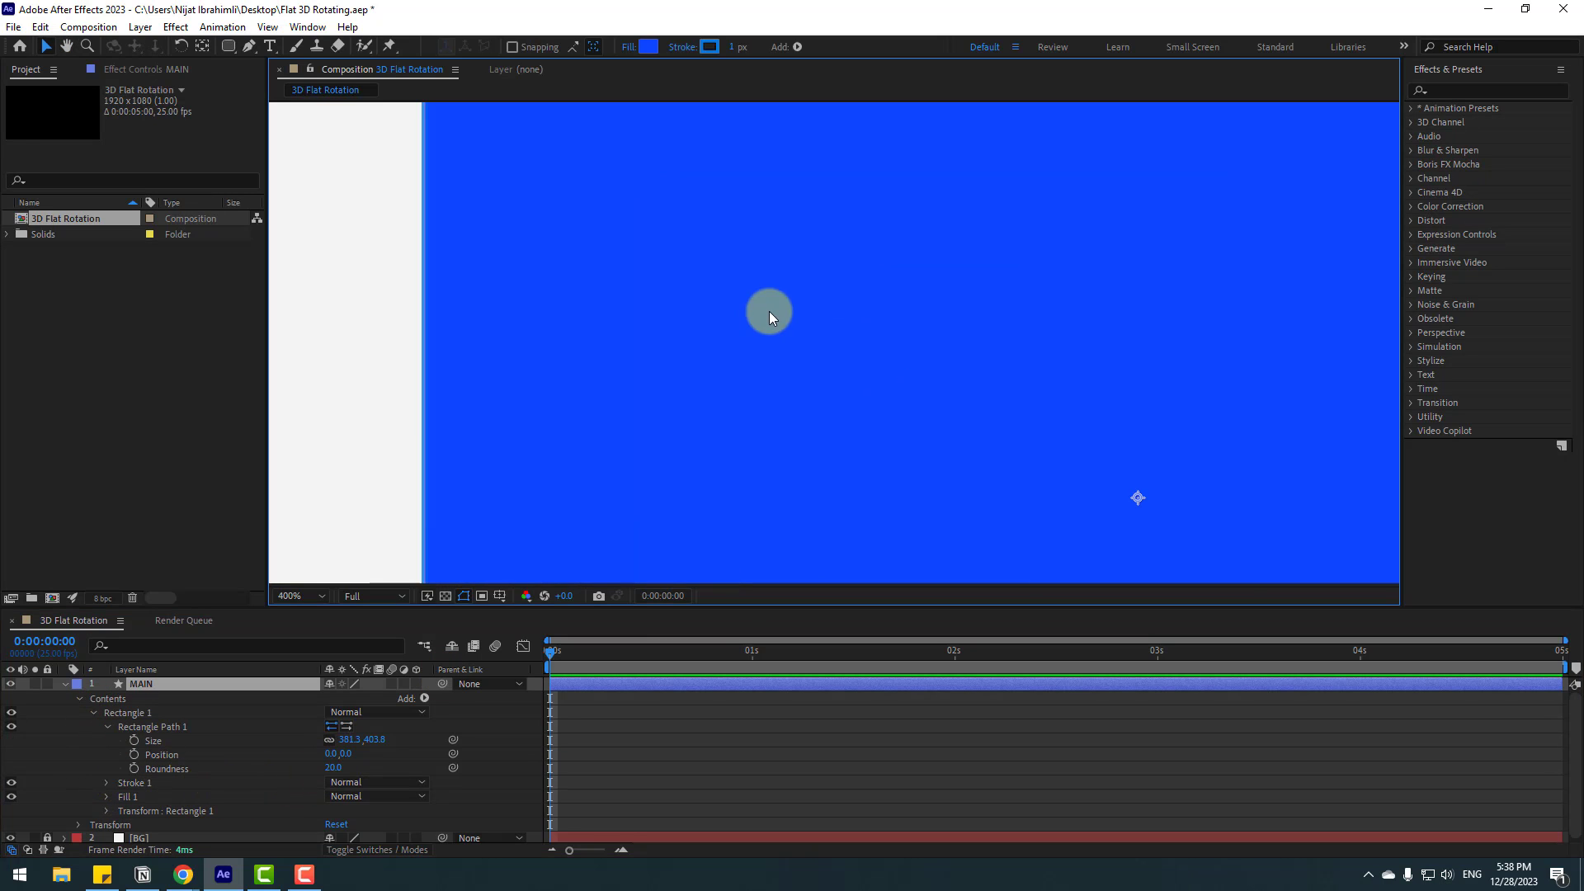
scroll(572, 318, up, 1)
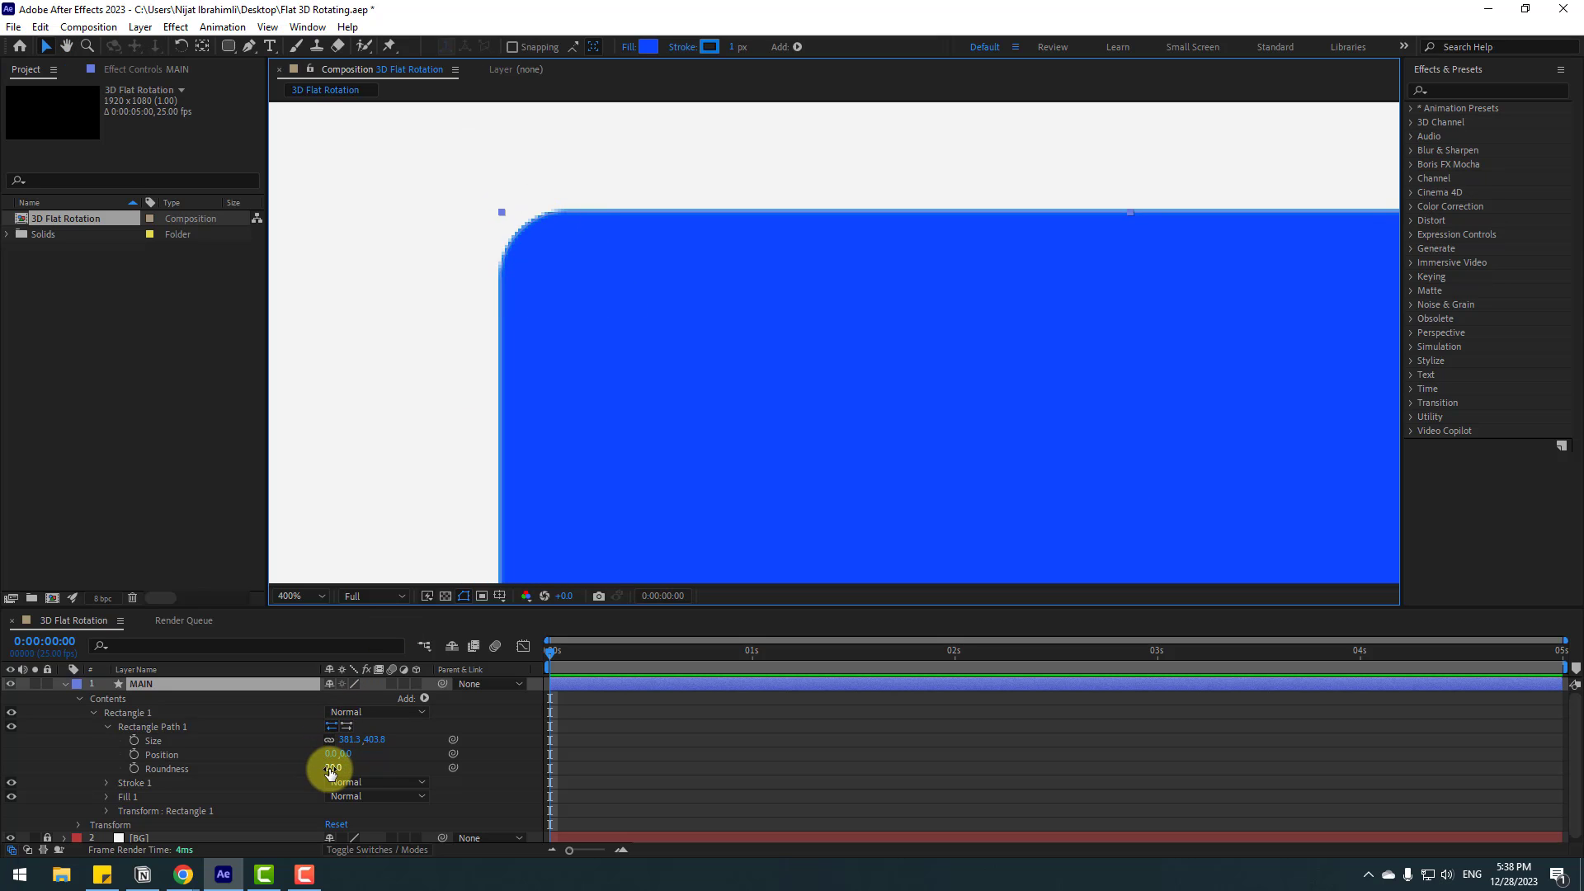
drag(333, 769, 380, 766)
scroll(837, 445, down, 3)
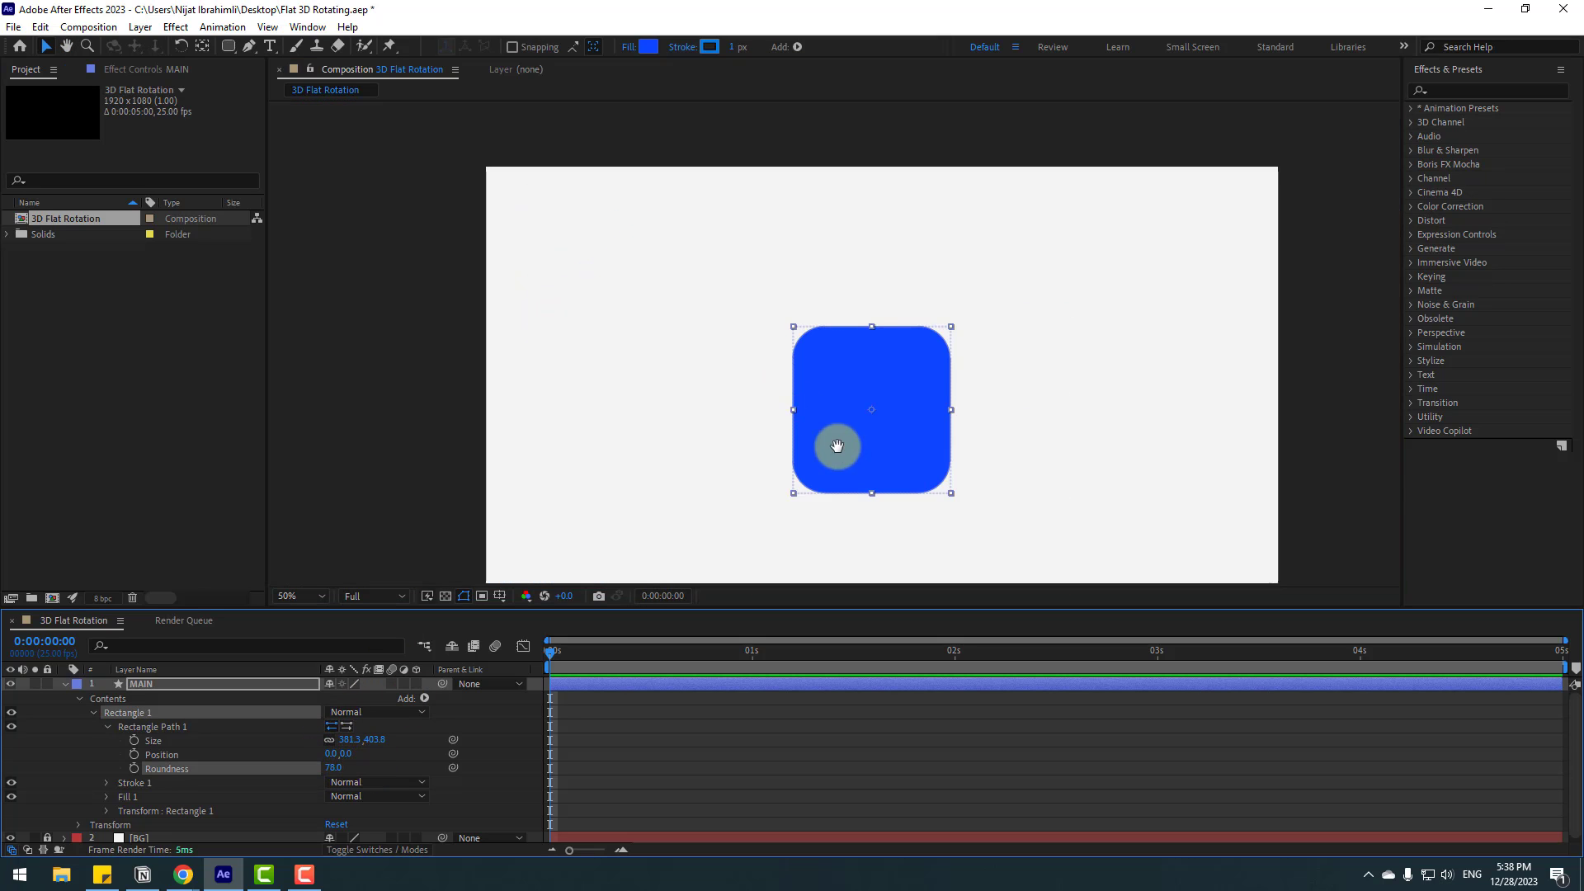
drag(837, 446, 758, 391)
scroll(770, 407, up, 1)
drag(662, 437, 680, 401)
click(335, 769)
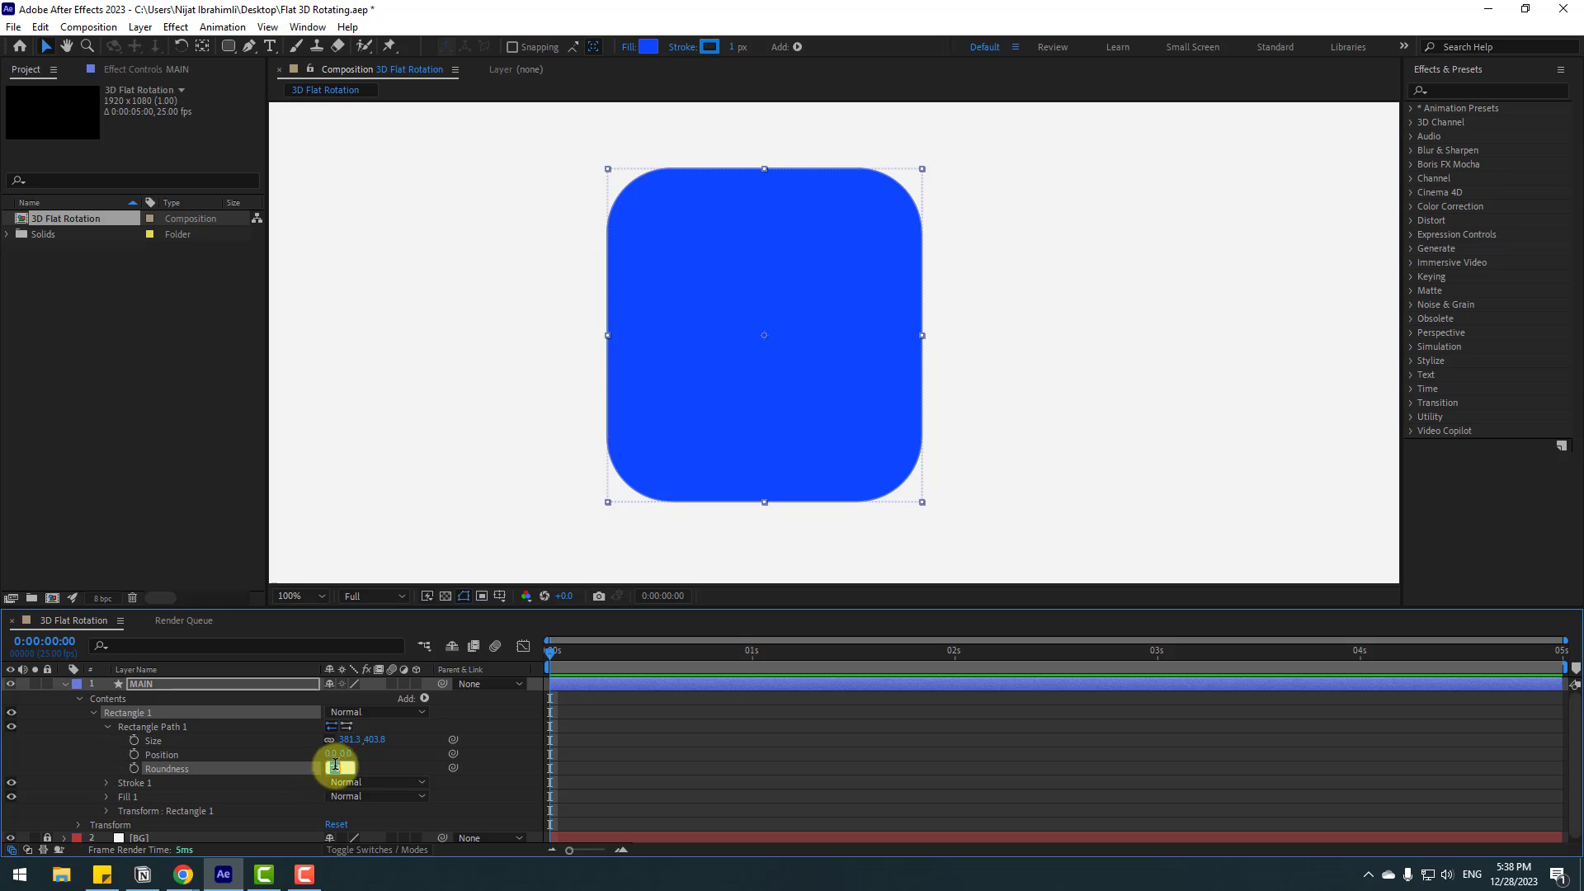
text(65)
key(Return)
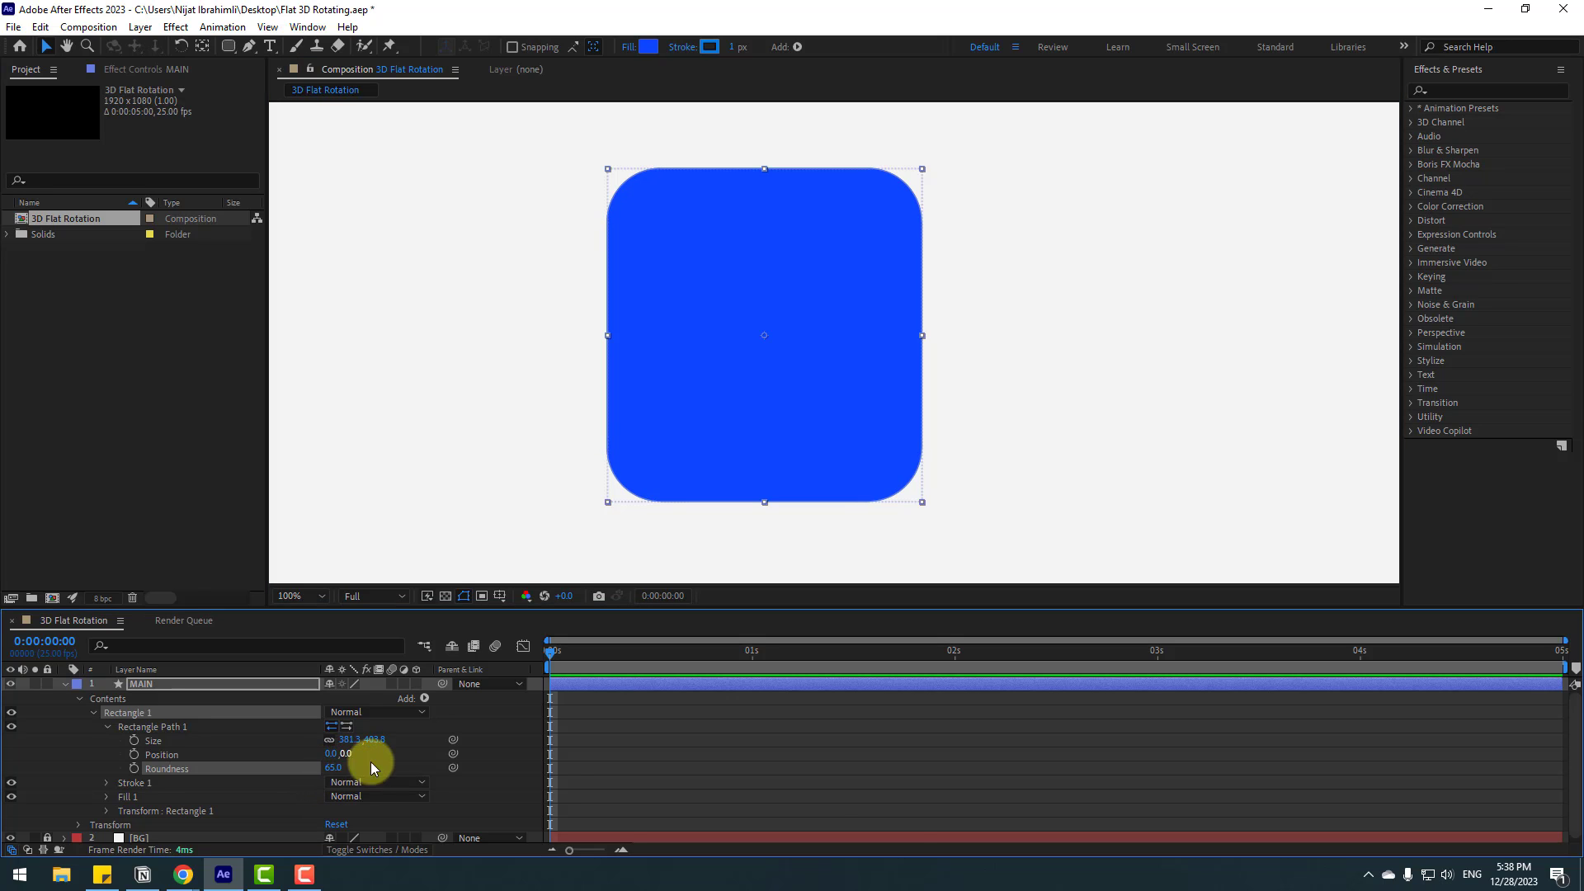
Step: Deselect the MAIN layer and collapse its properties
click(861, 767)
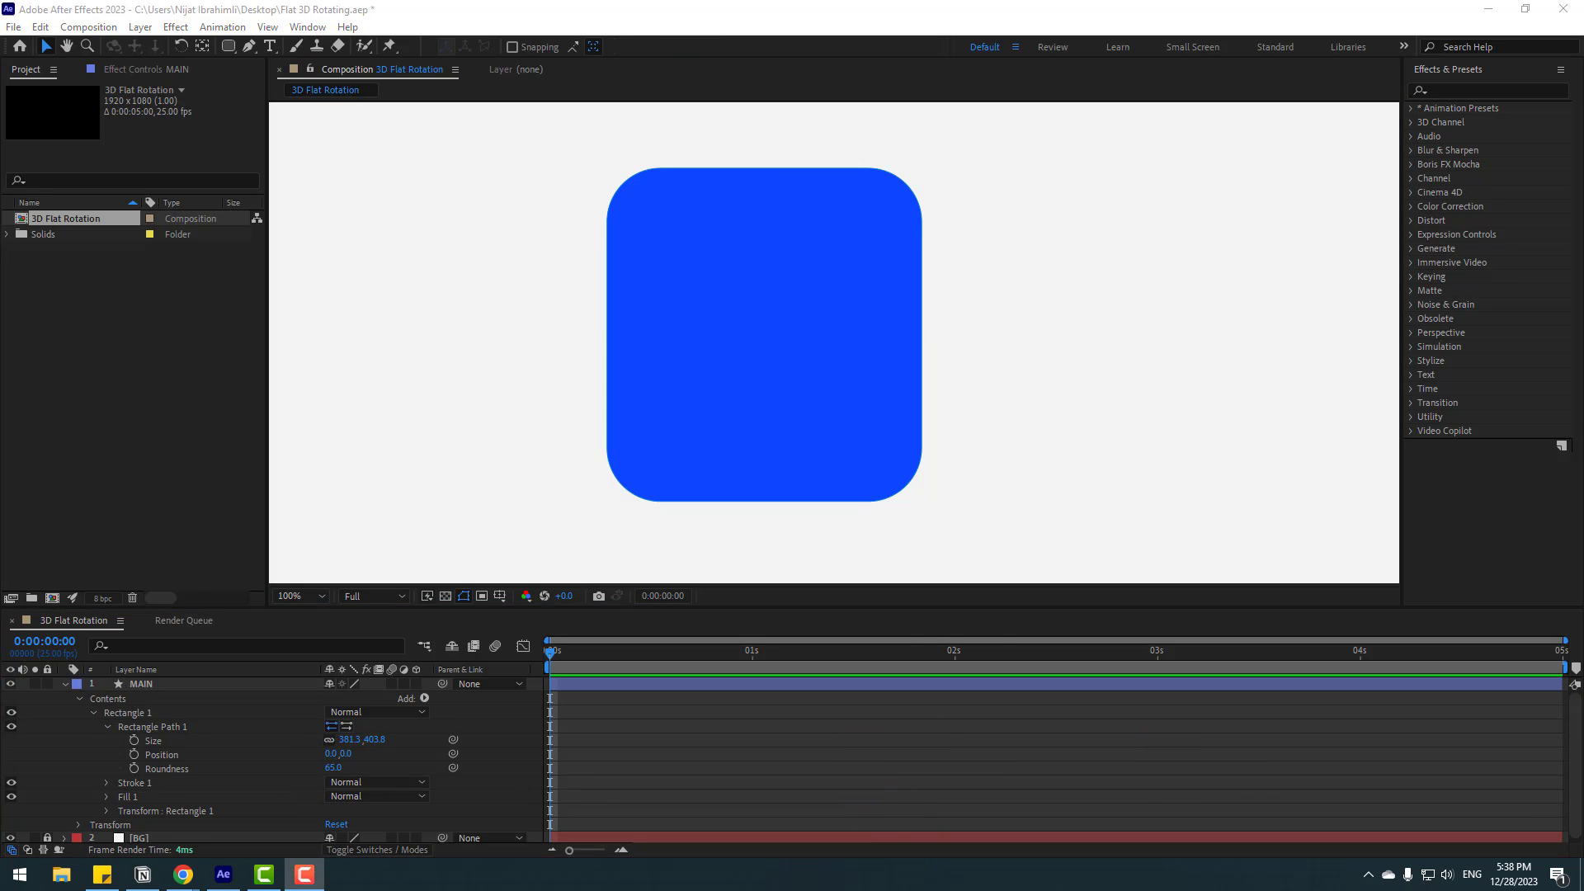
click(68, 690)
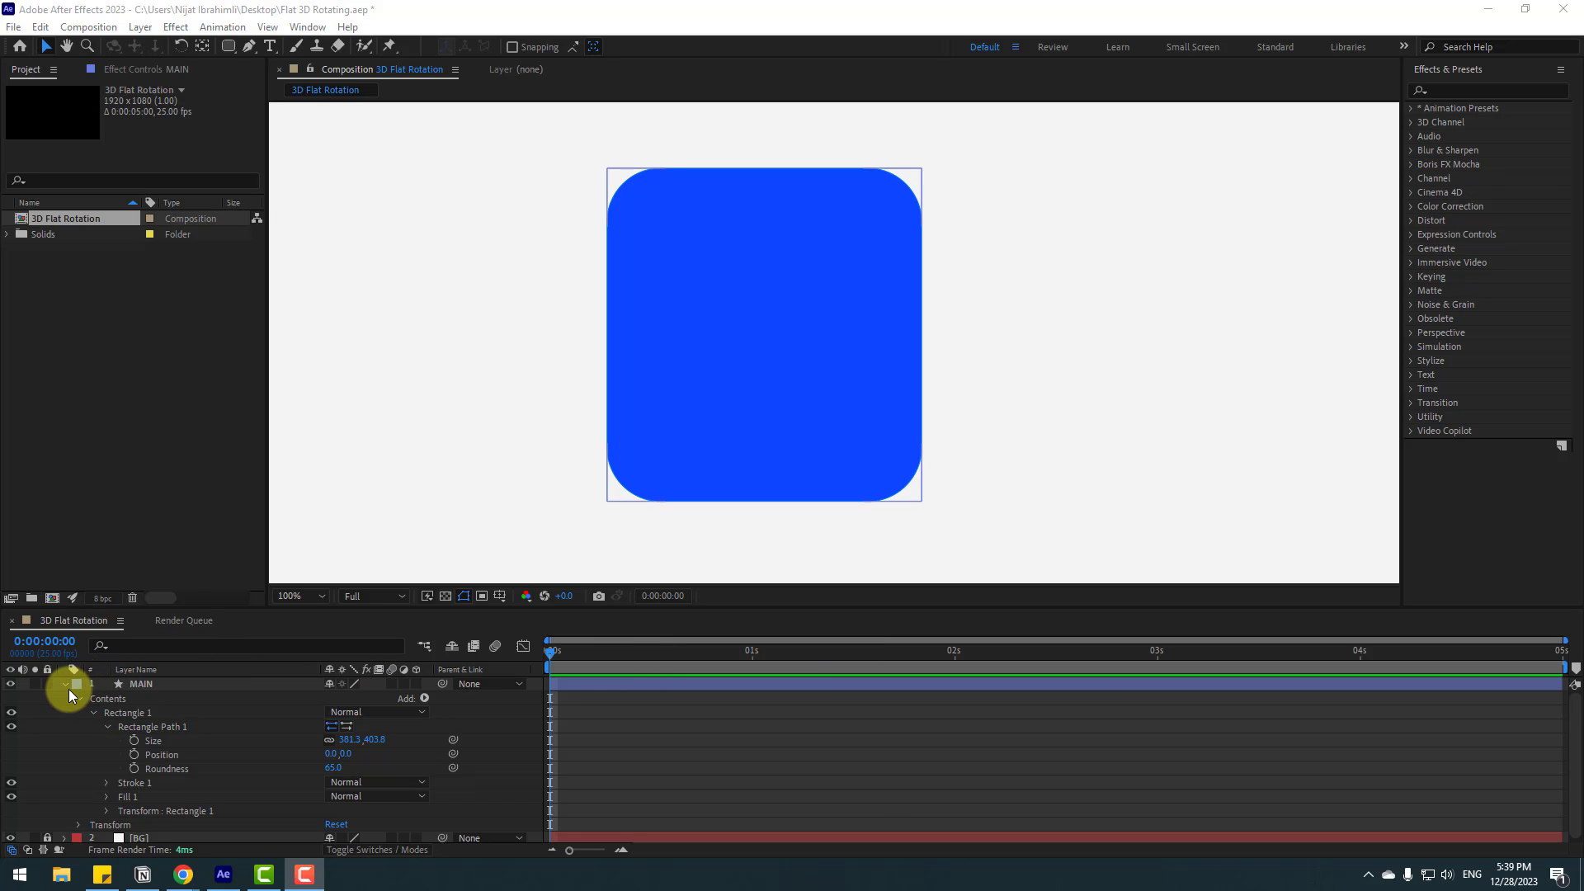
click(64, 685)
click(301, 596)
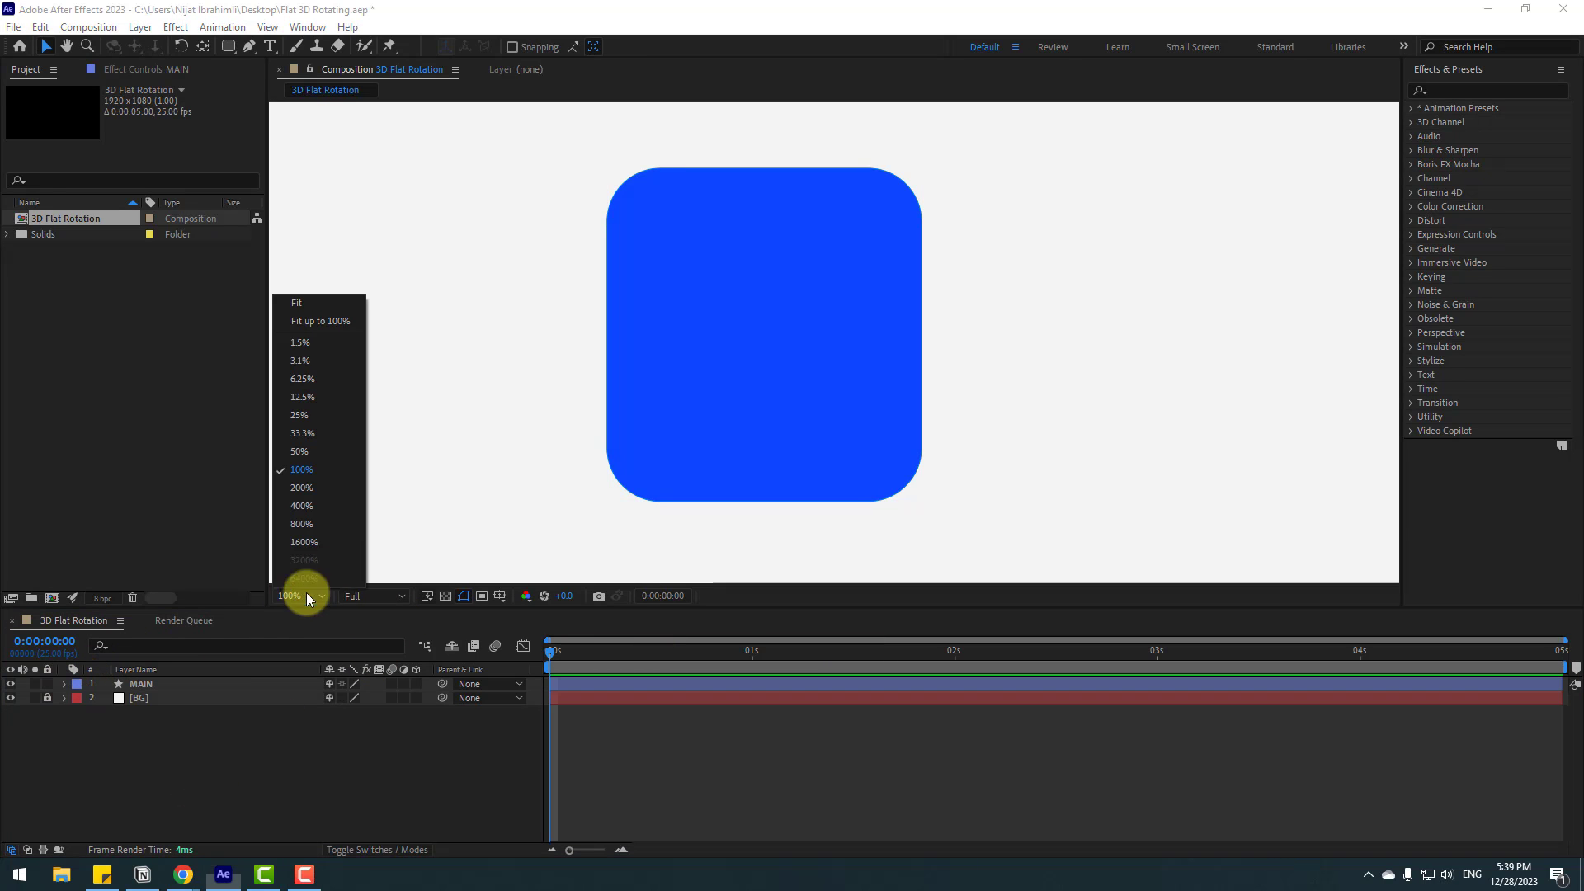
Step: Fit the composition in the view and add a Null Object layer
click(330, 326)
right_click(255, 777)
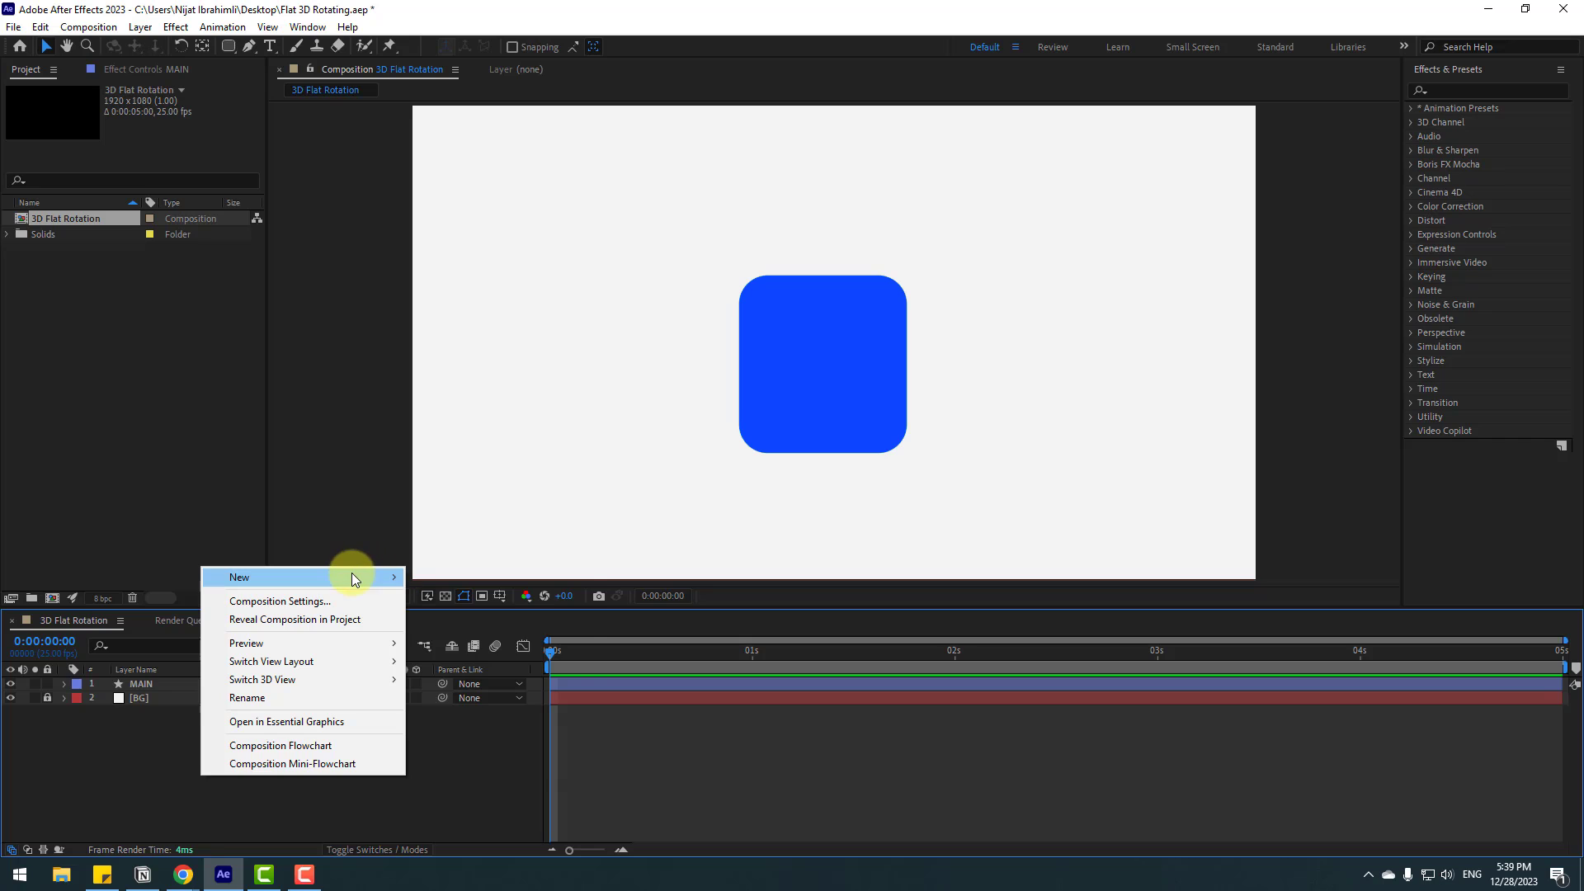
mouse_move(350, 575)
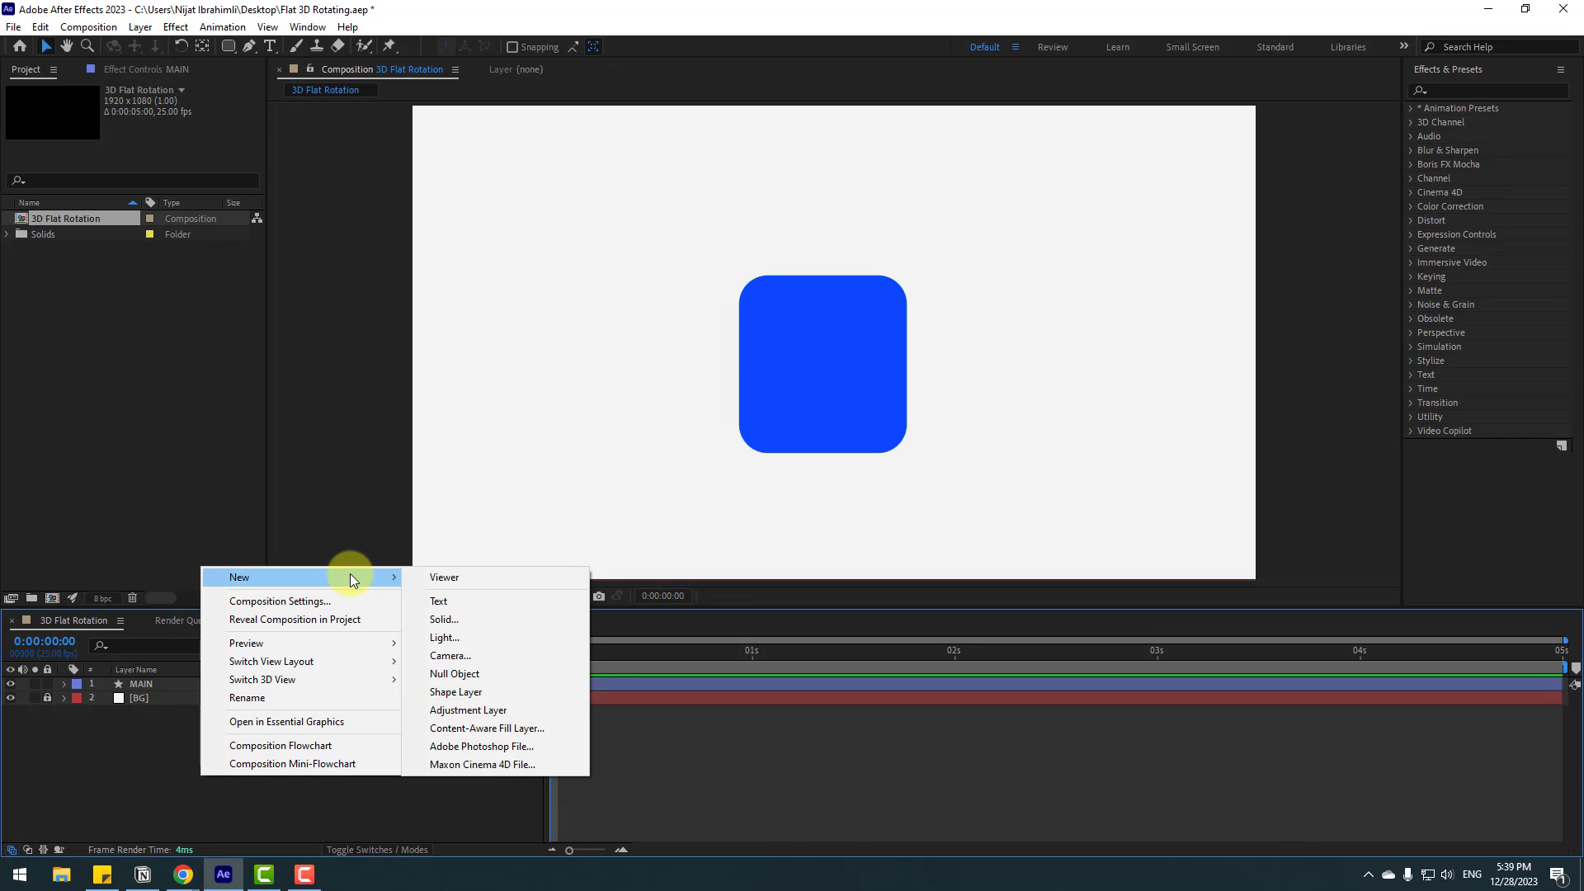
click(472, 679)
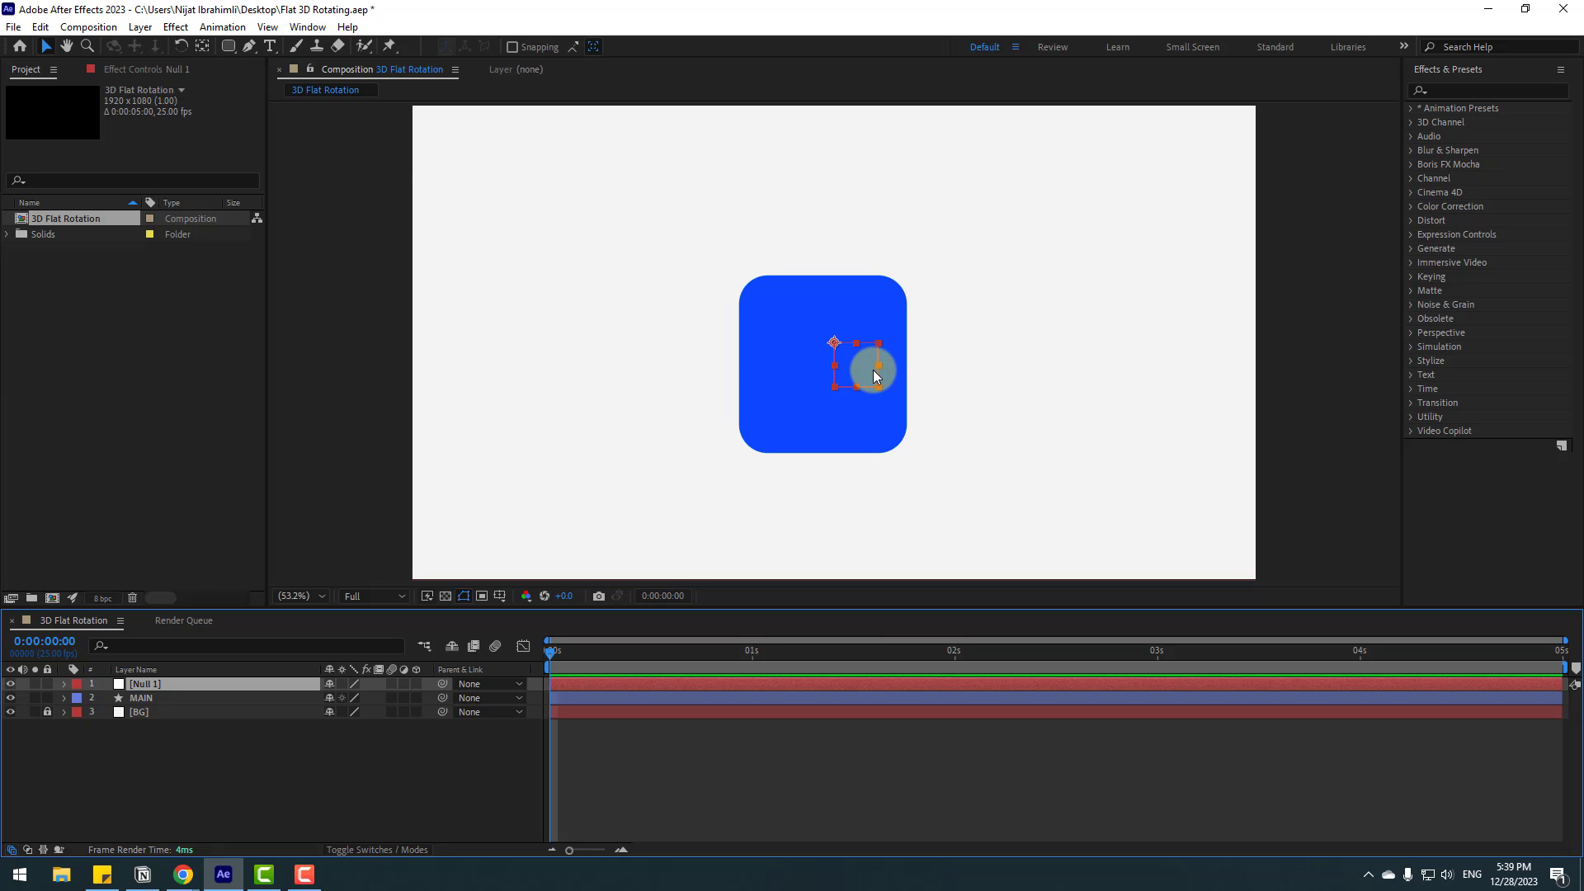
click(379, 139)
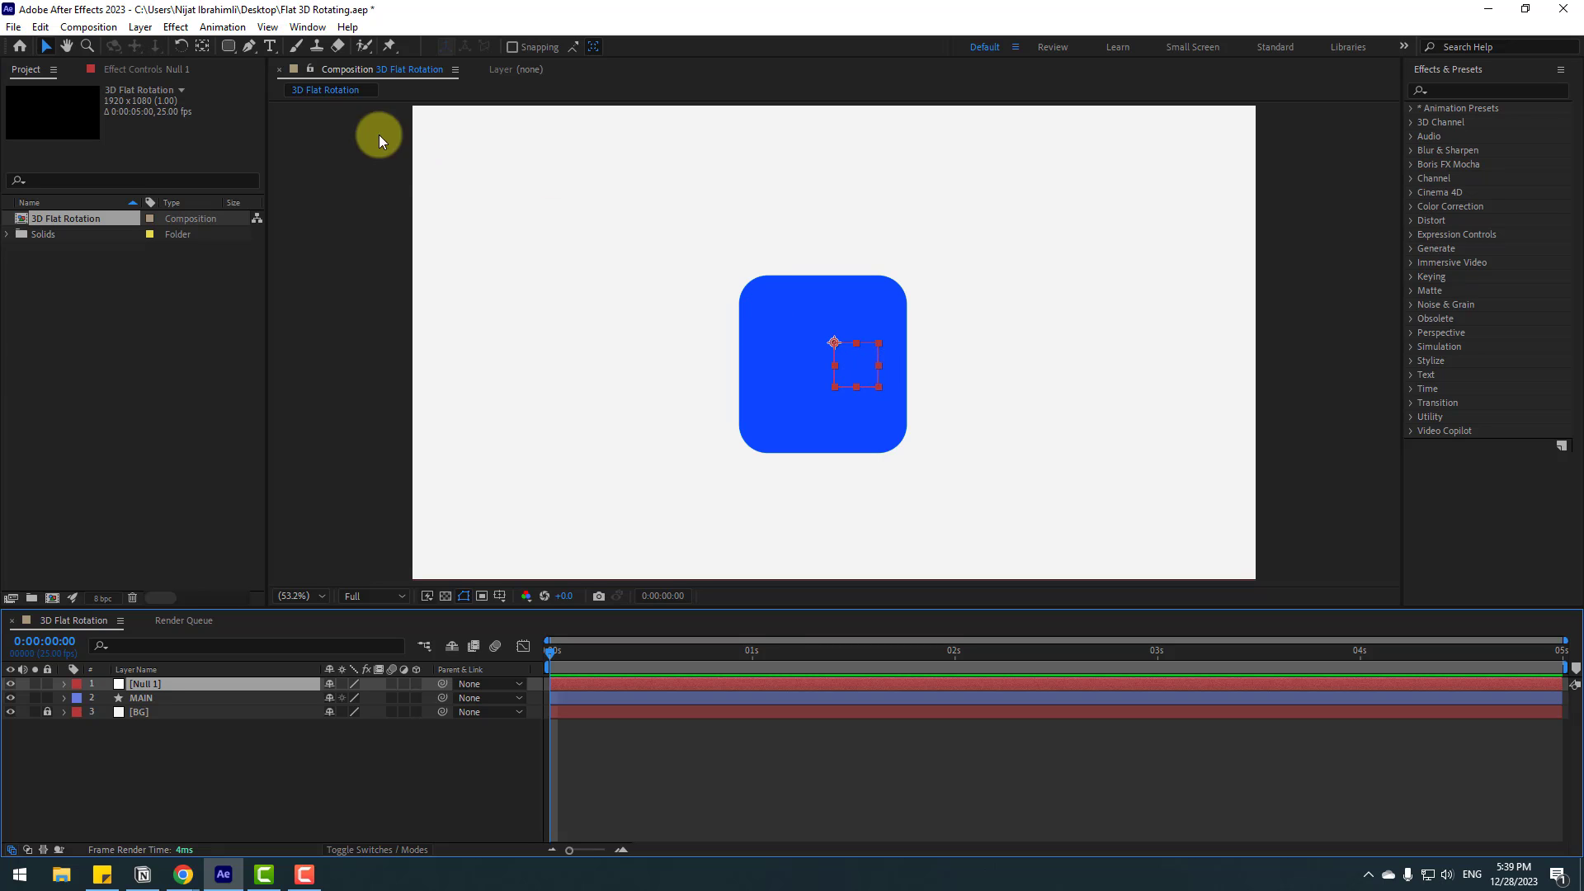
Step: Centre the null's anchor point and move it to the blue square's bottom edge
click(201, 47)
key(ctrl+alt+Home)
click(48, 46)
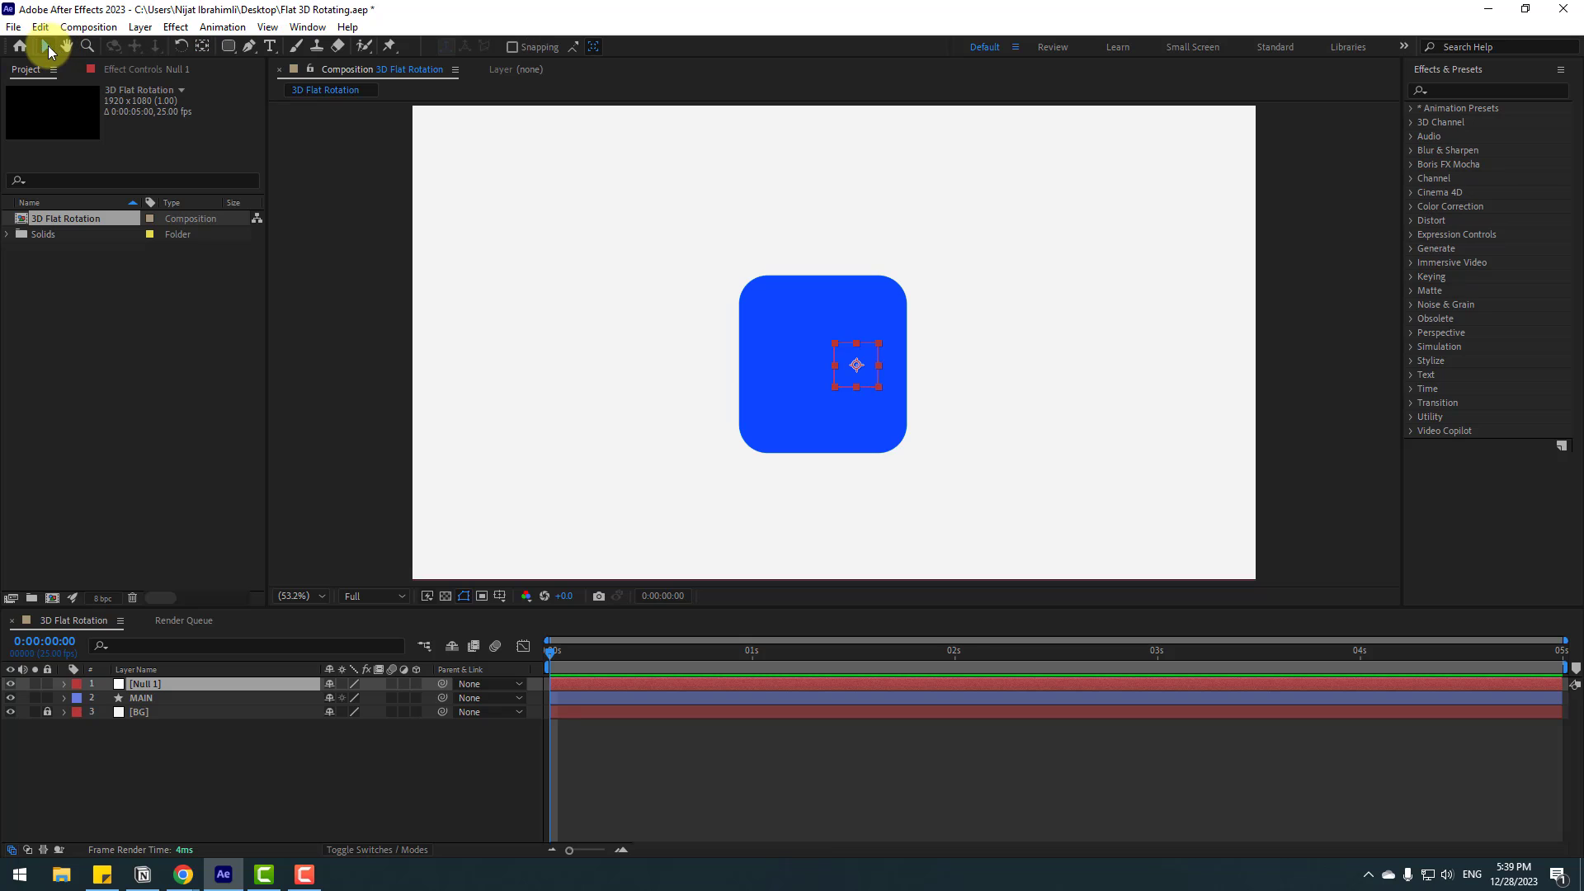
drag(835, 376, 831, 435)
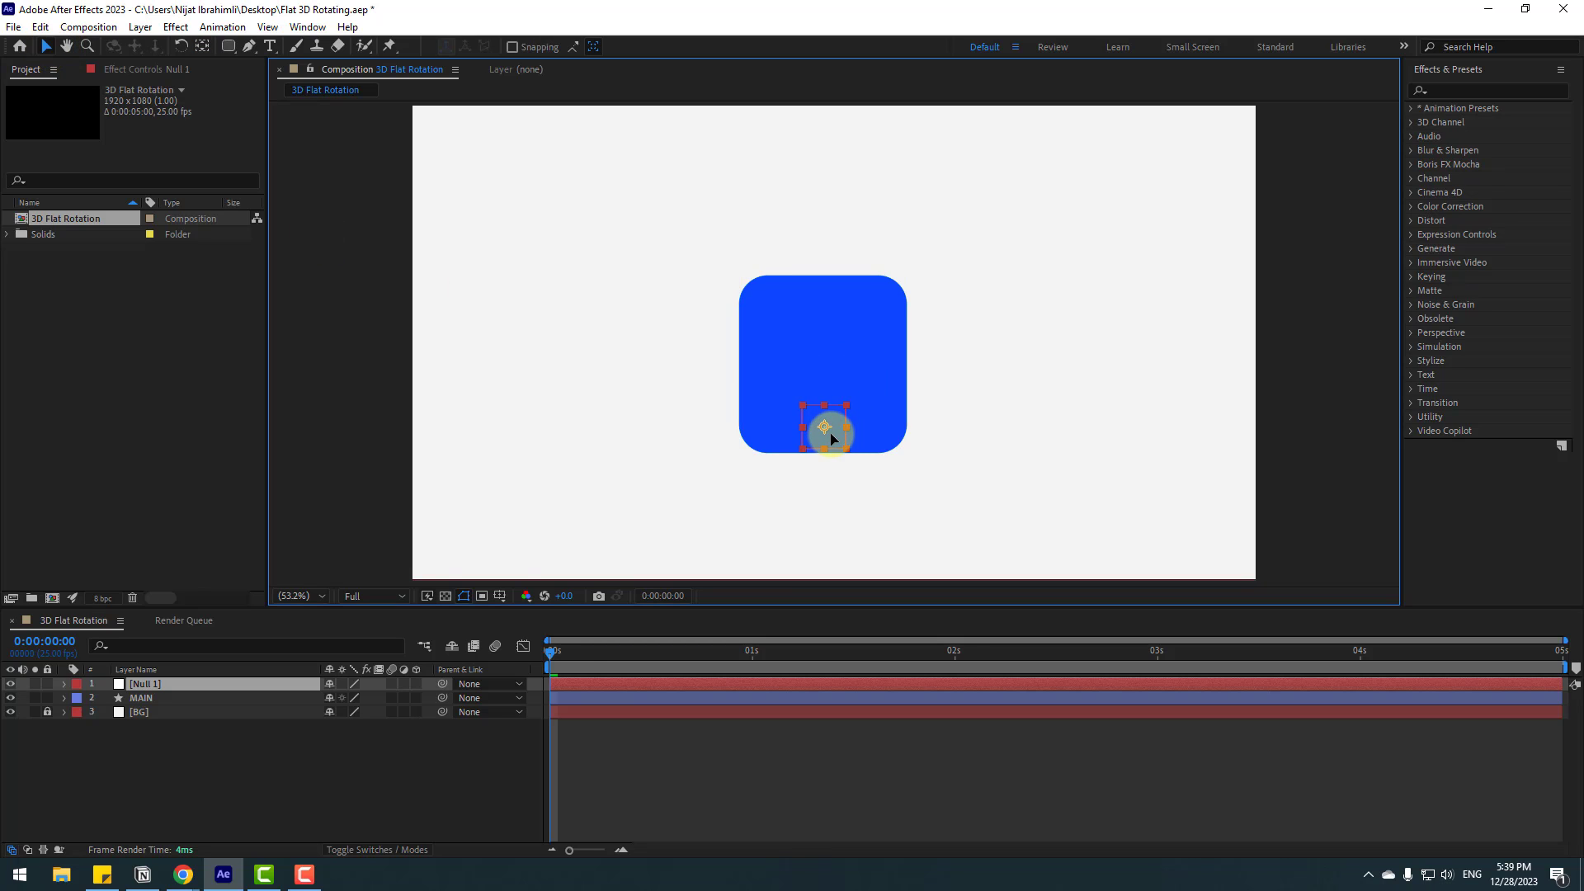
scroll(831, 435, up, 5)
mouse_move(929, 345)
mouse_down()
mouse_move(924, 325)
mouse_move(920, 340)
mouse_up()
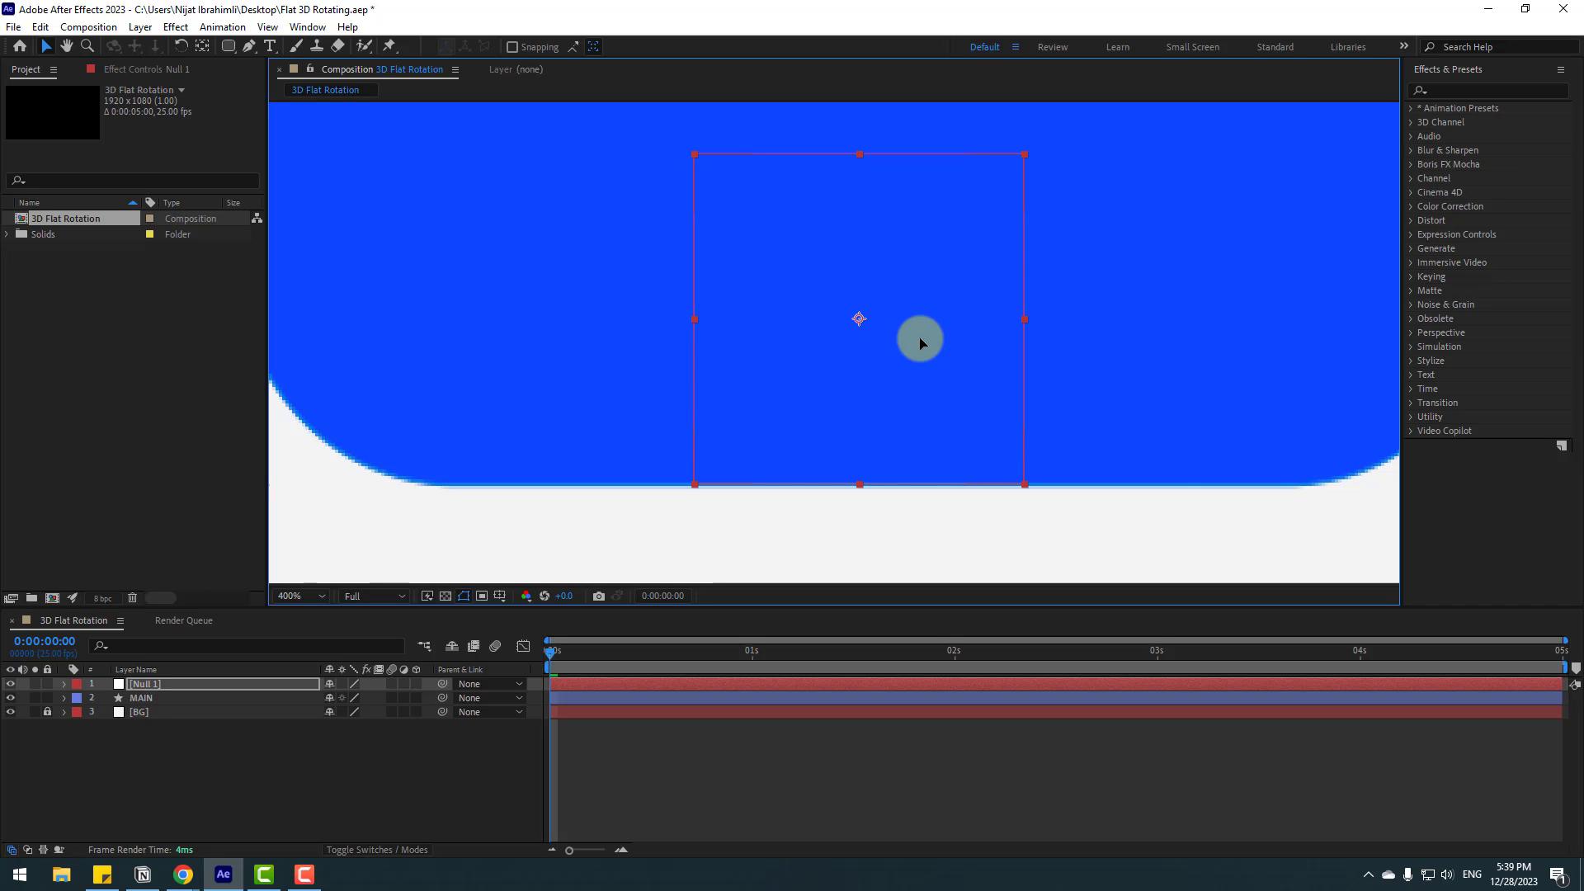
key(h)
scroll(908, 354, down, 6)
Step: Show the title/action safe guides in the viewer
key(v)
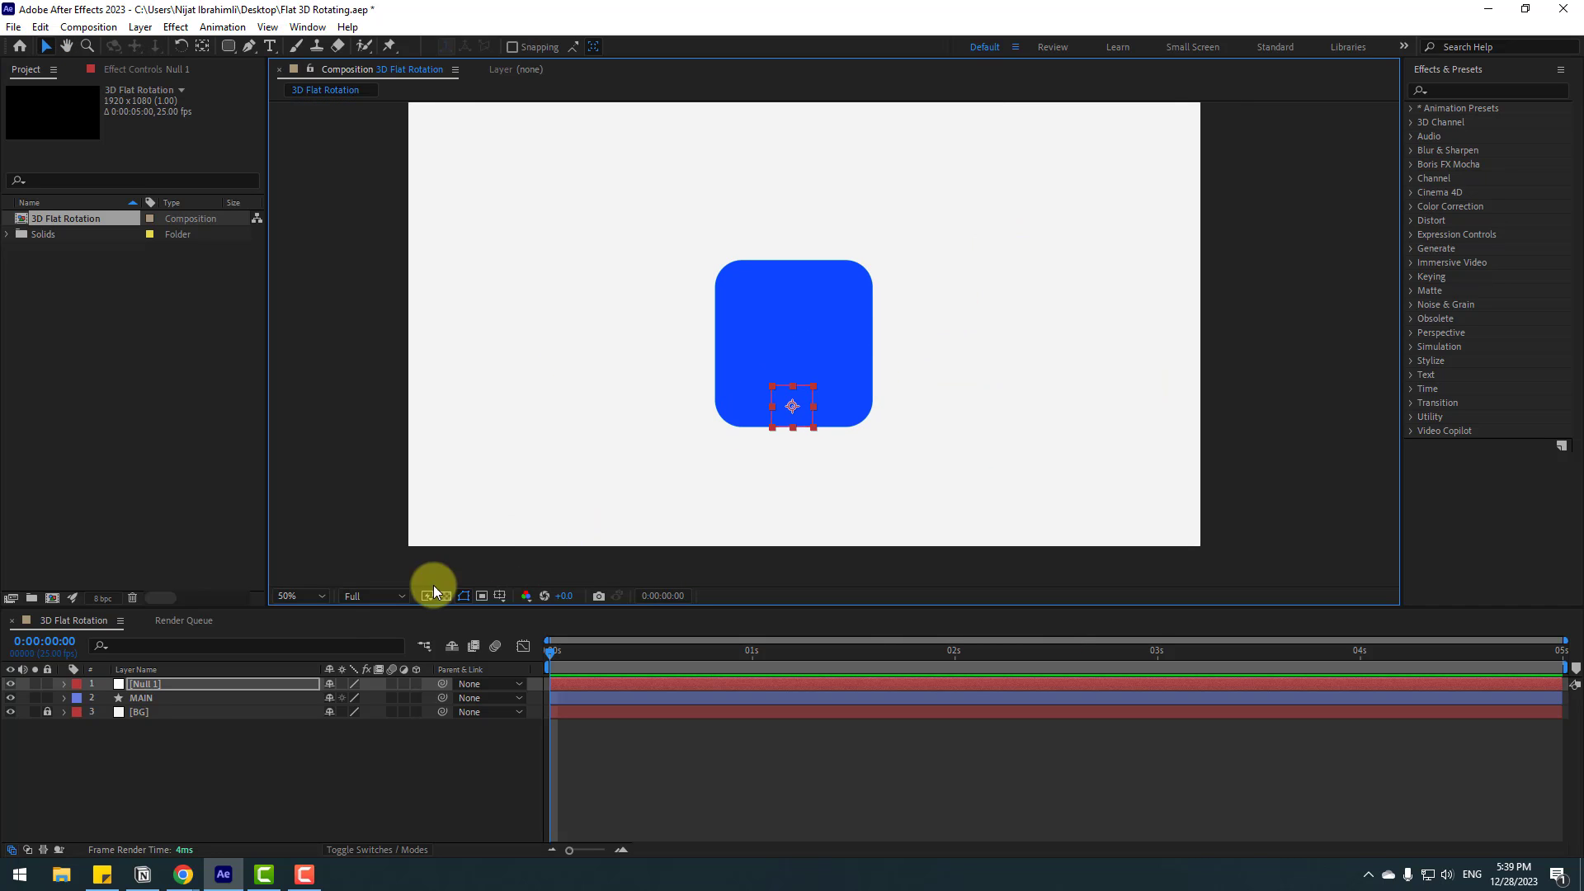
click(500, 596)
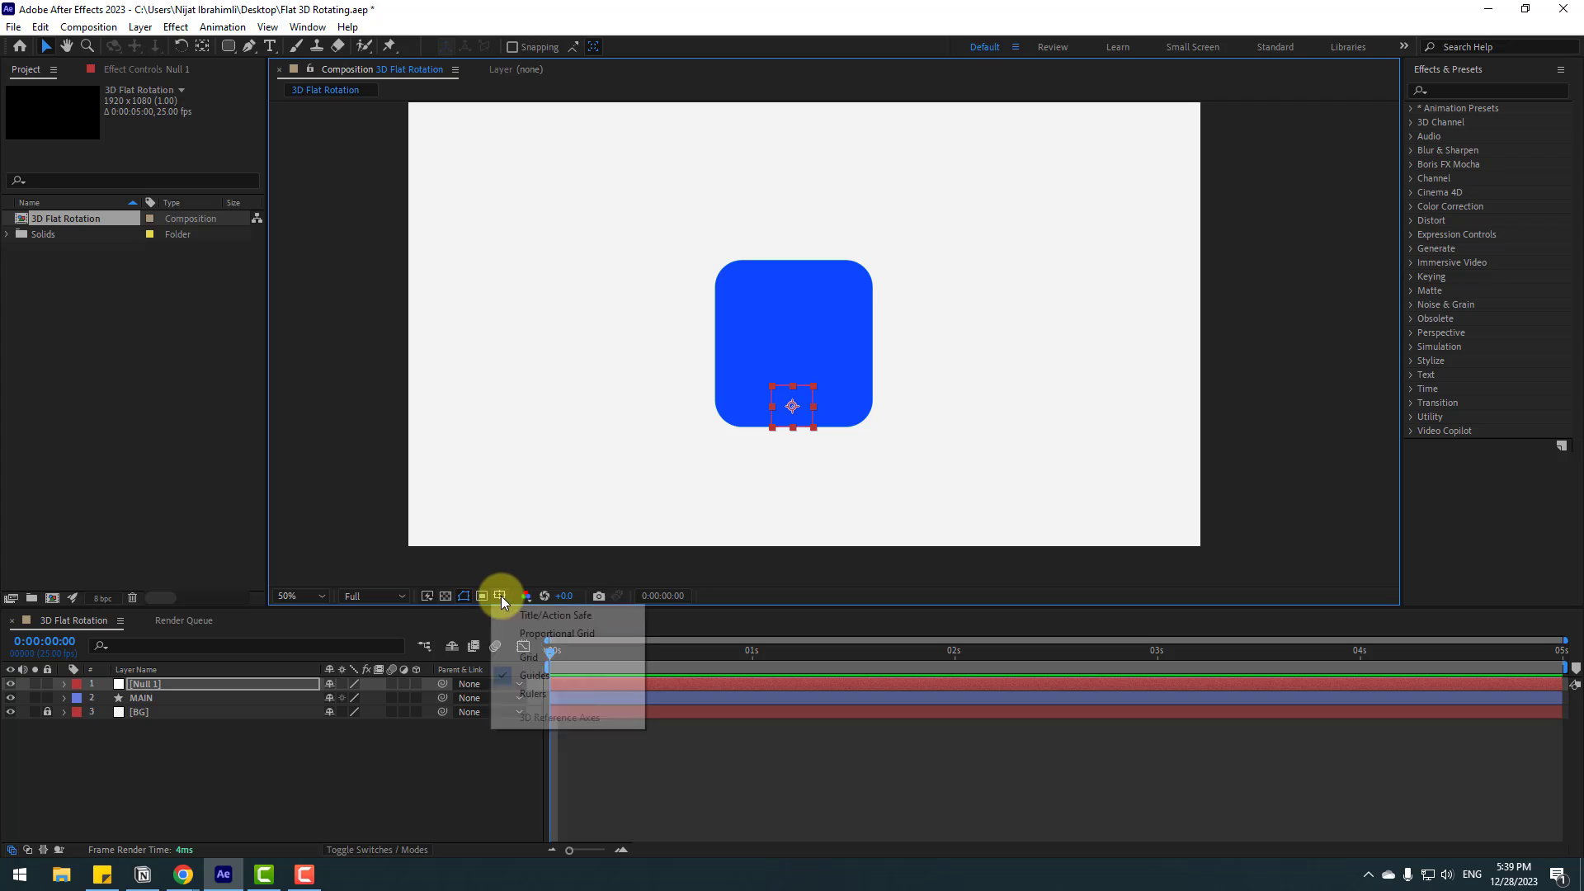
click(578, 616)
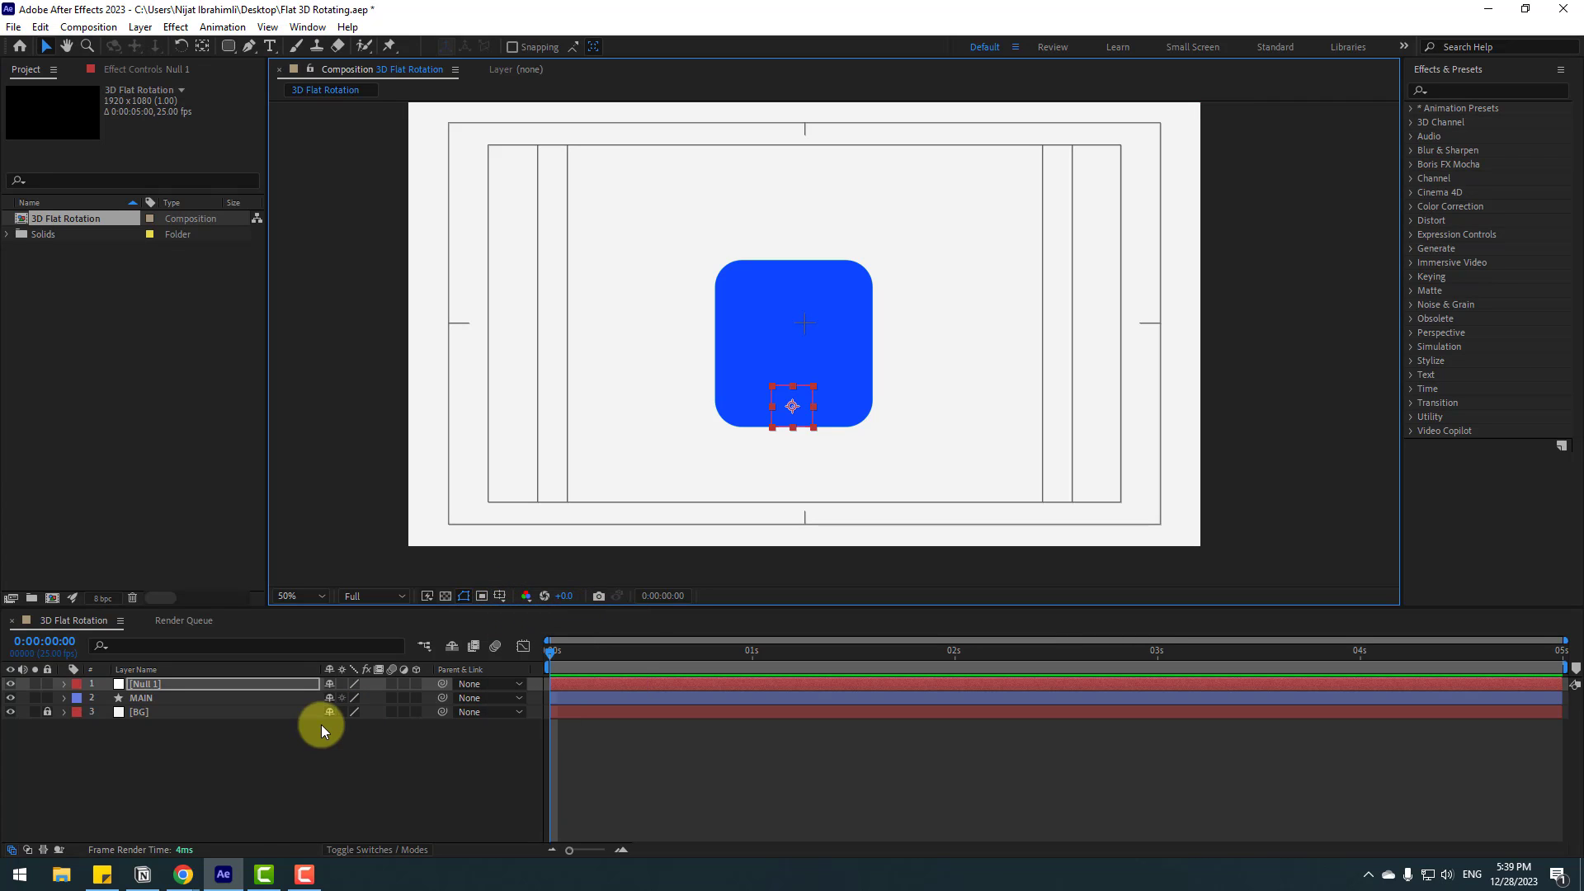
Step: Centre MAIN horizontally and vertically in the composition with the Align panel
click(146, 699)
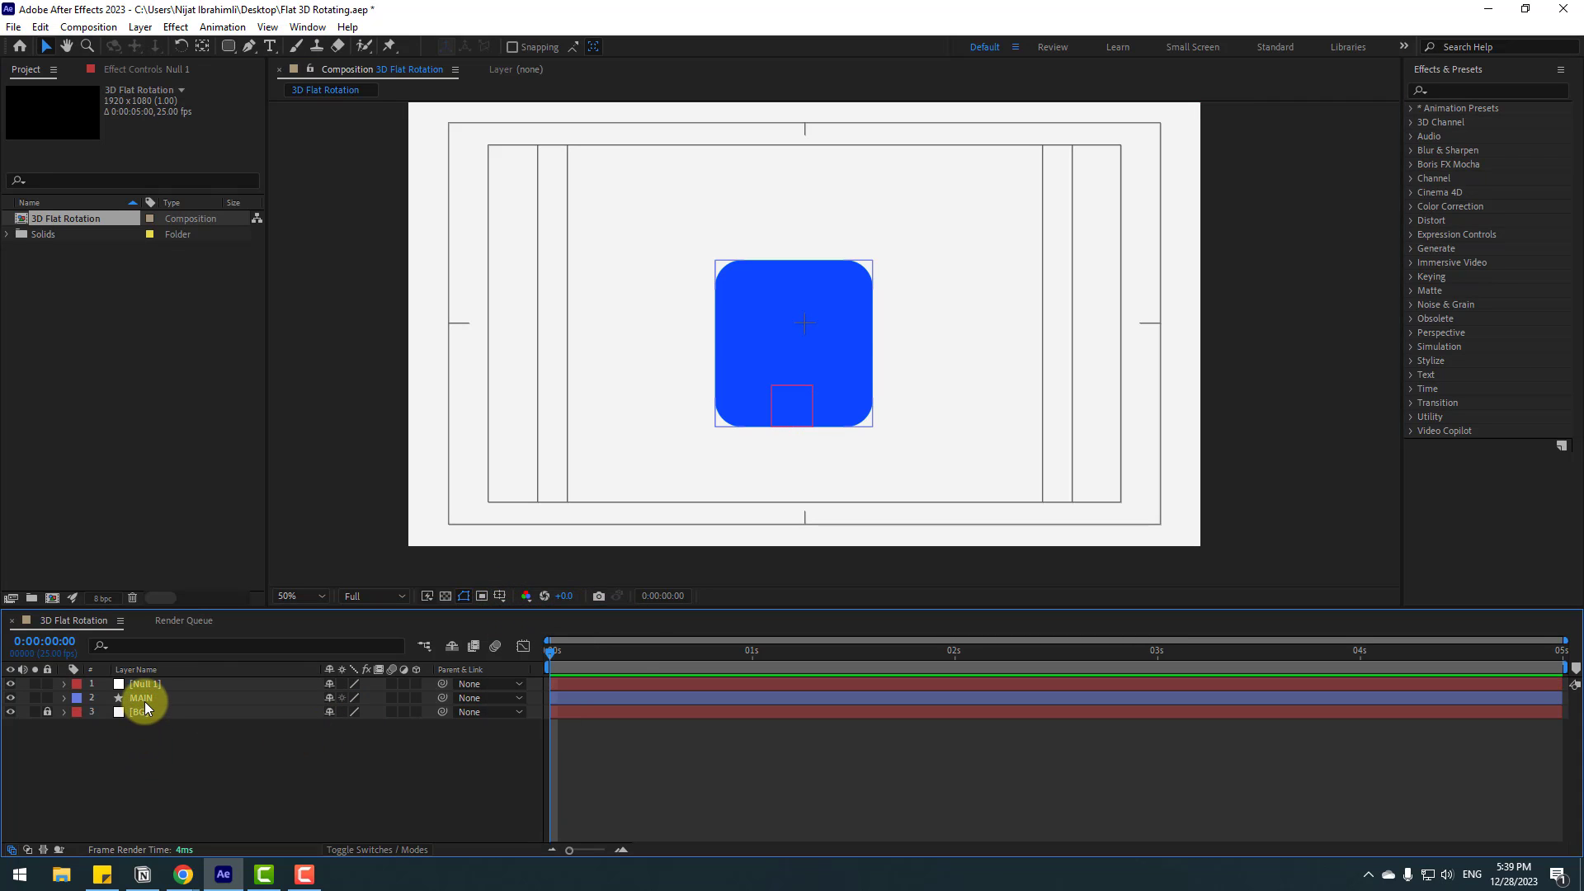
click(305, 27)
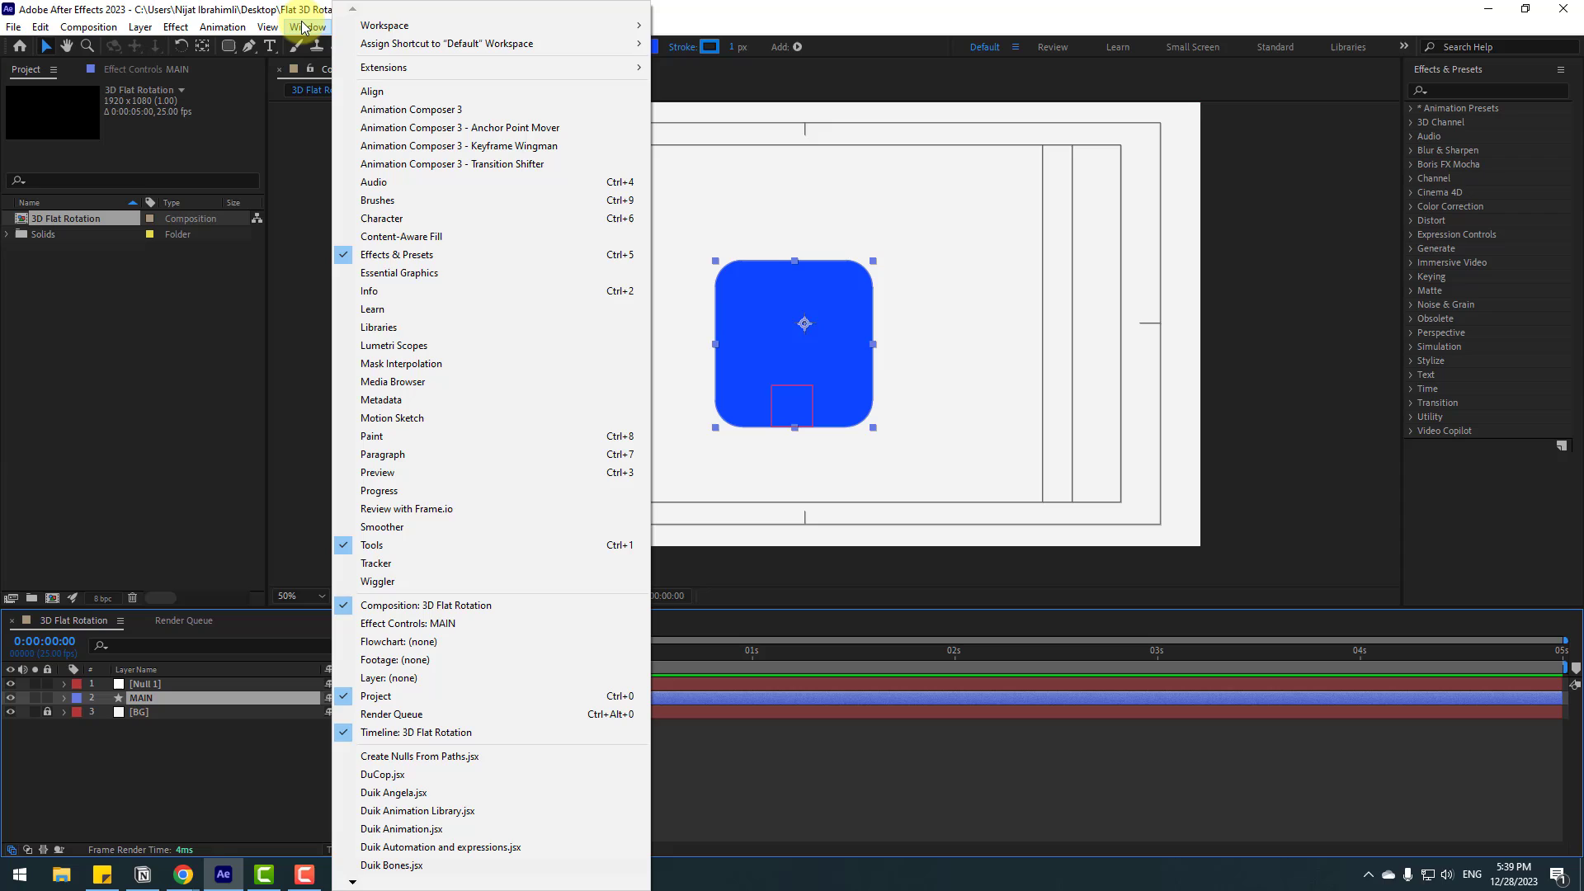
click(394, 92)
click(1448, 135)
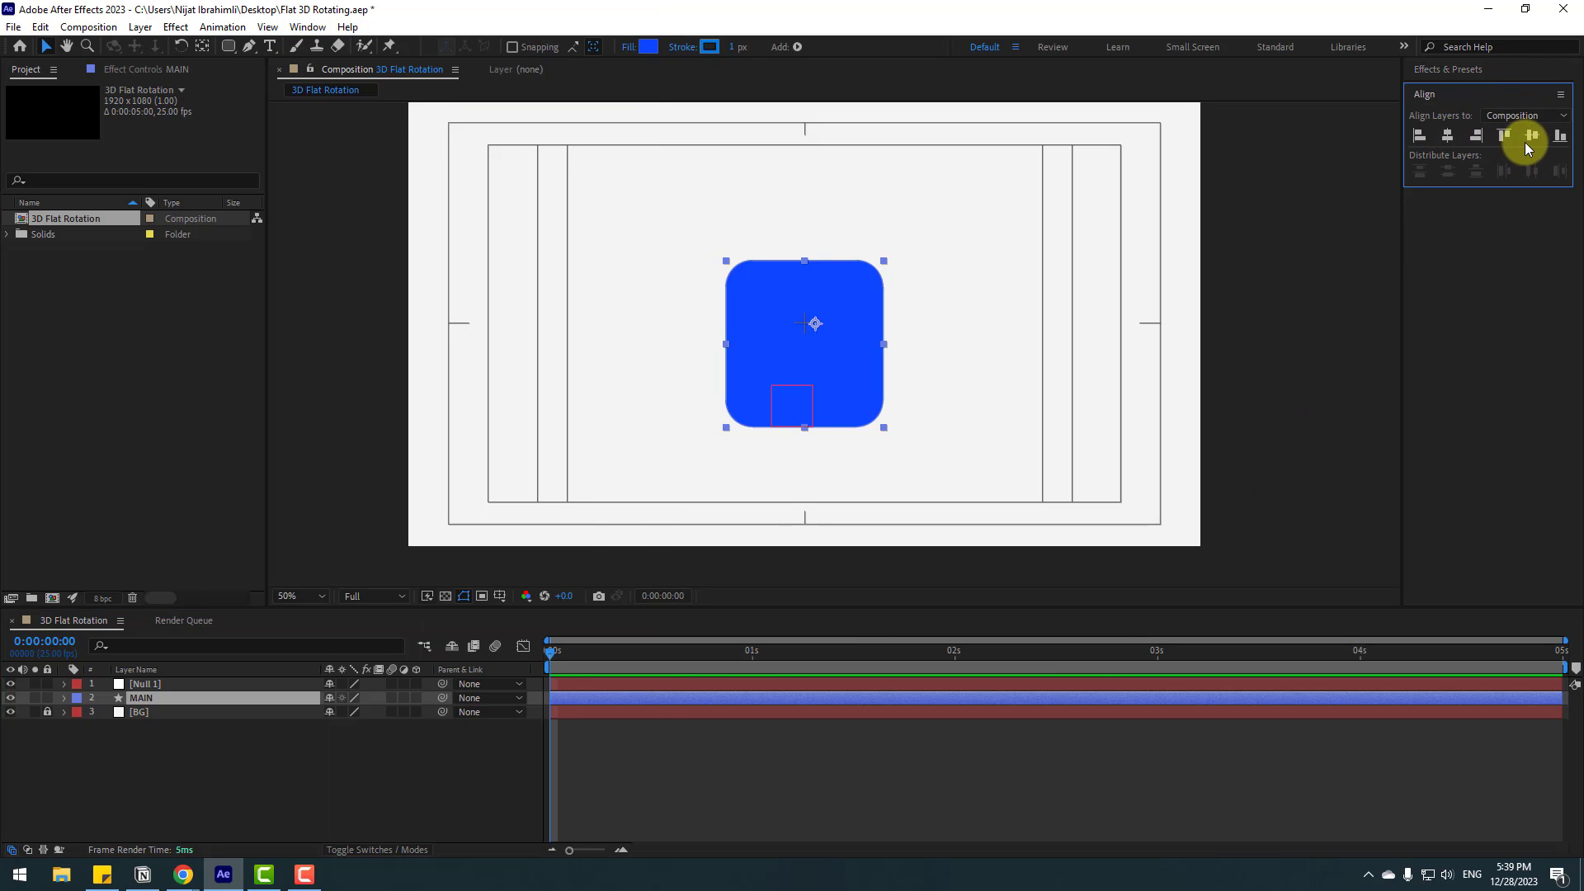
click(1534, 145)
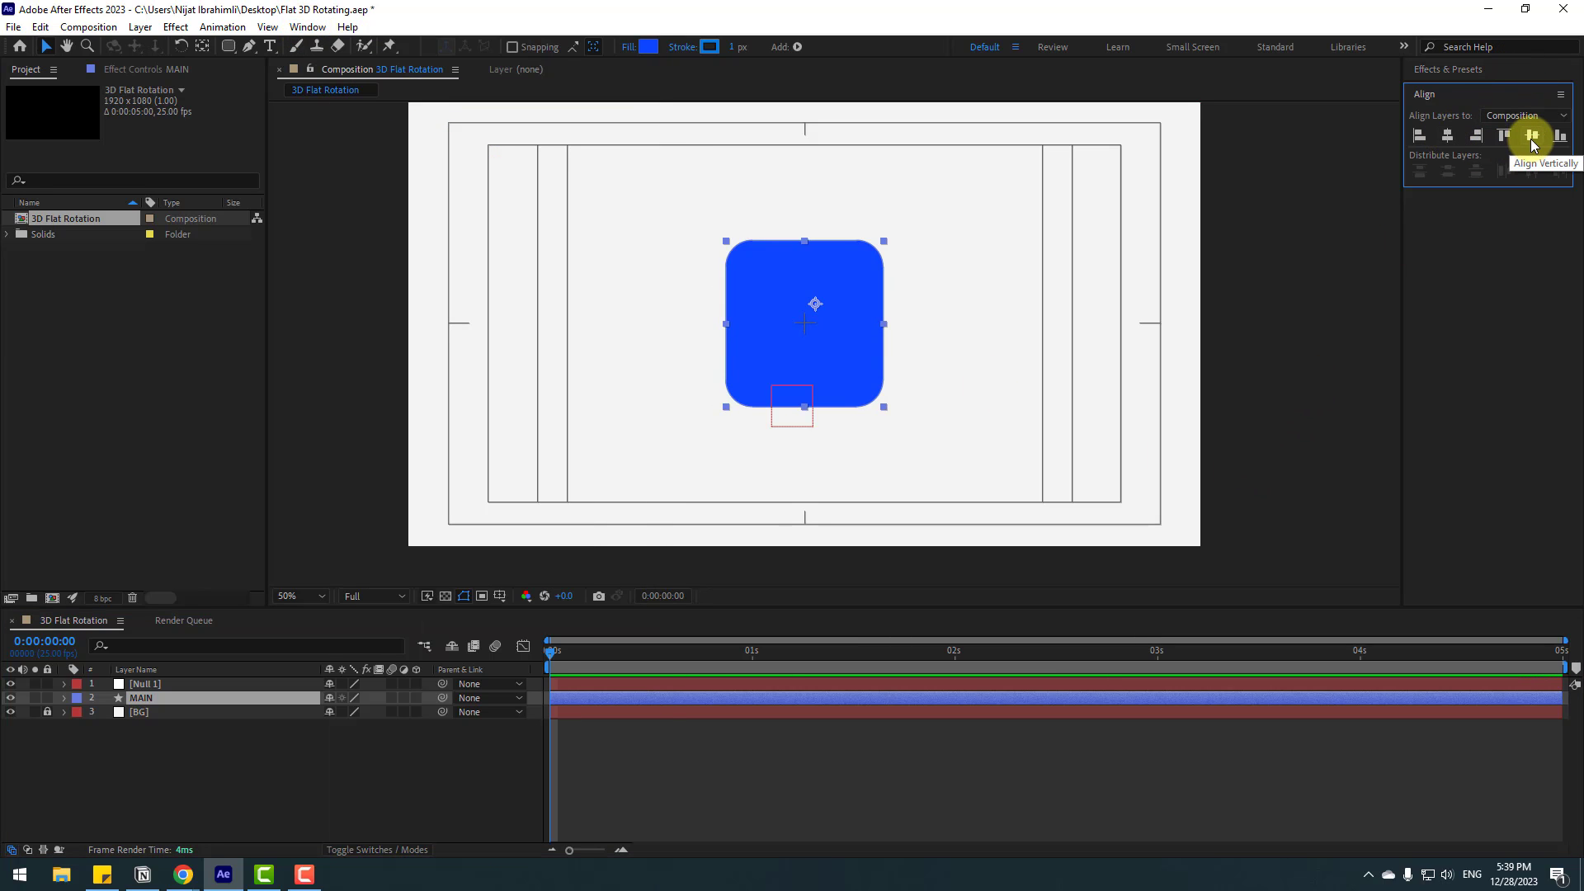
Step: Move Null 1 to the square's bottom centre at 100% zoom
click(171, 758)
click(132, 681)
key(period)
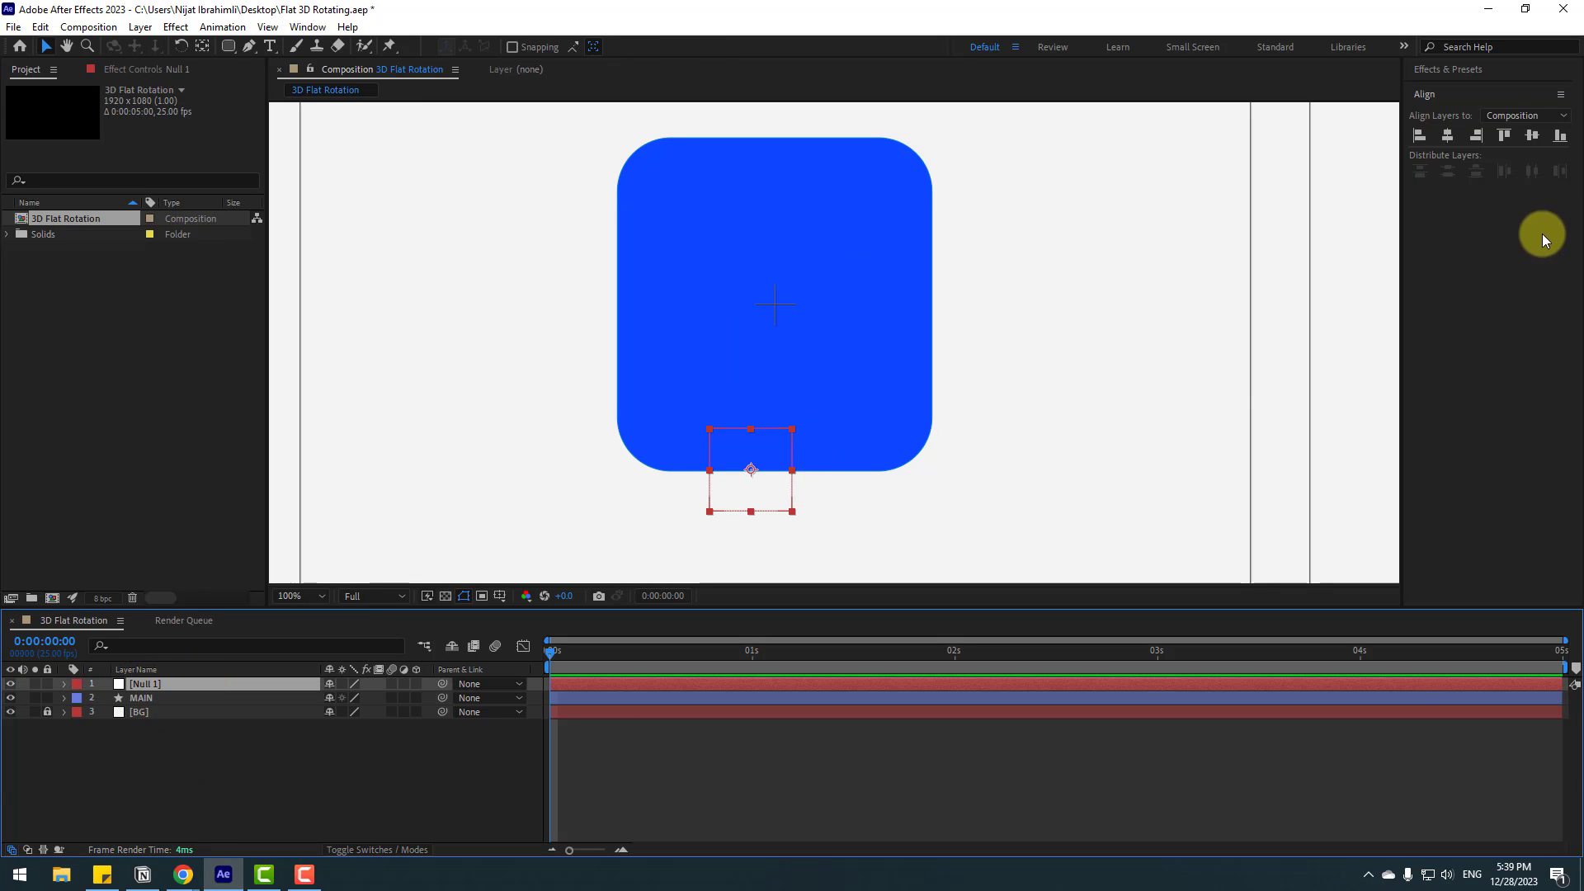
drag(754, 495, 775, 455)
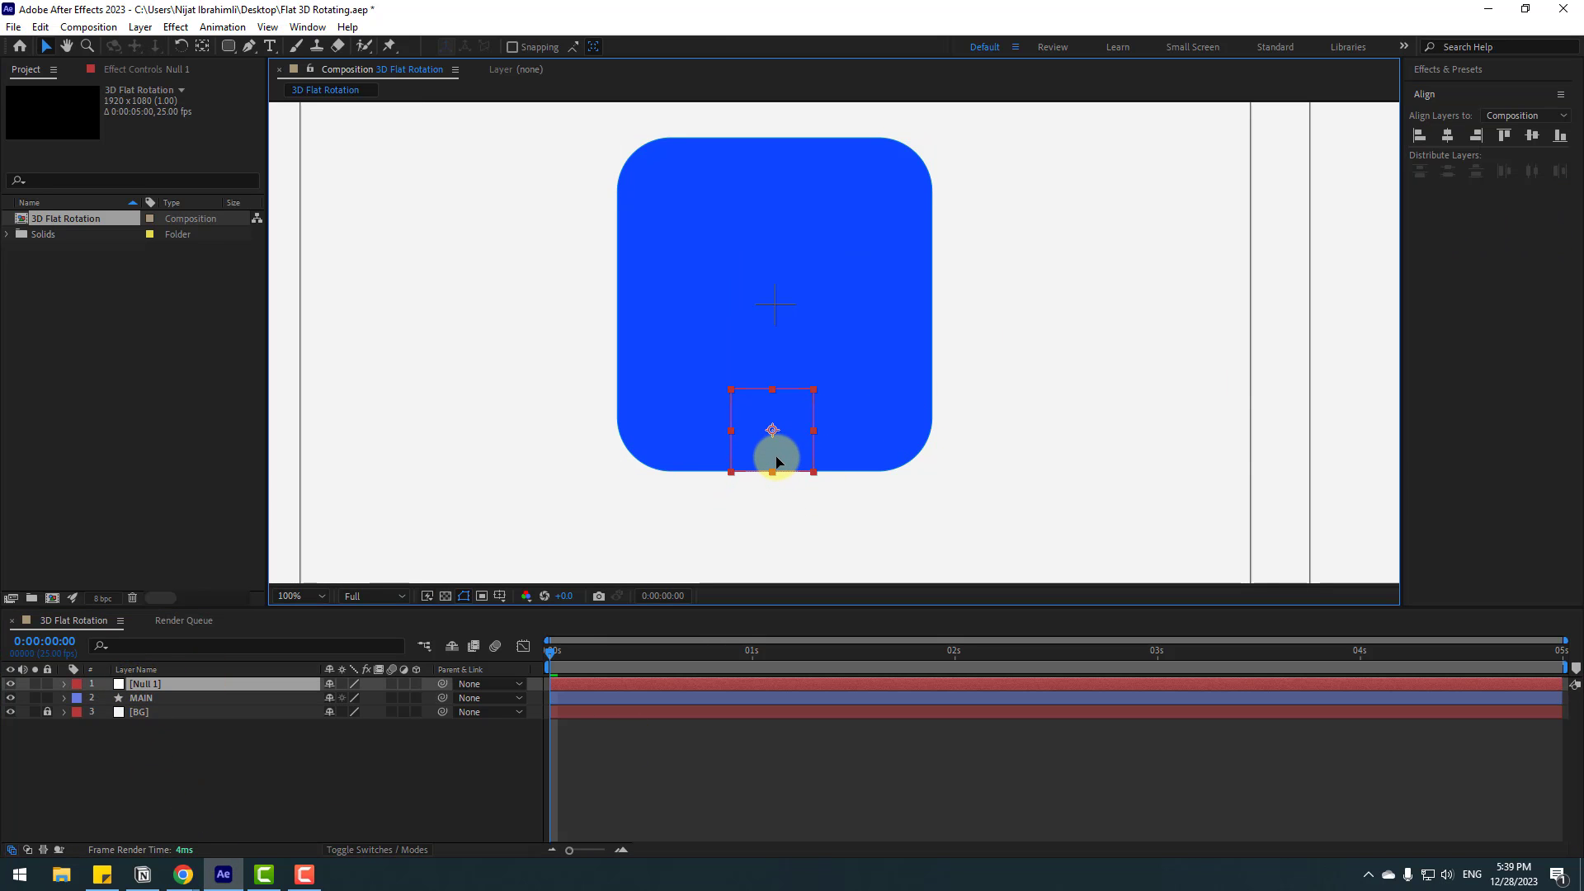
key(comma)
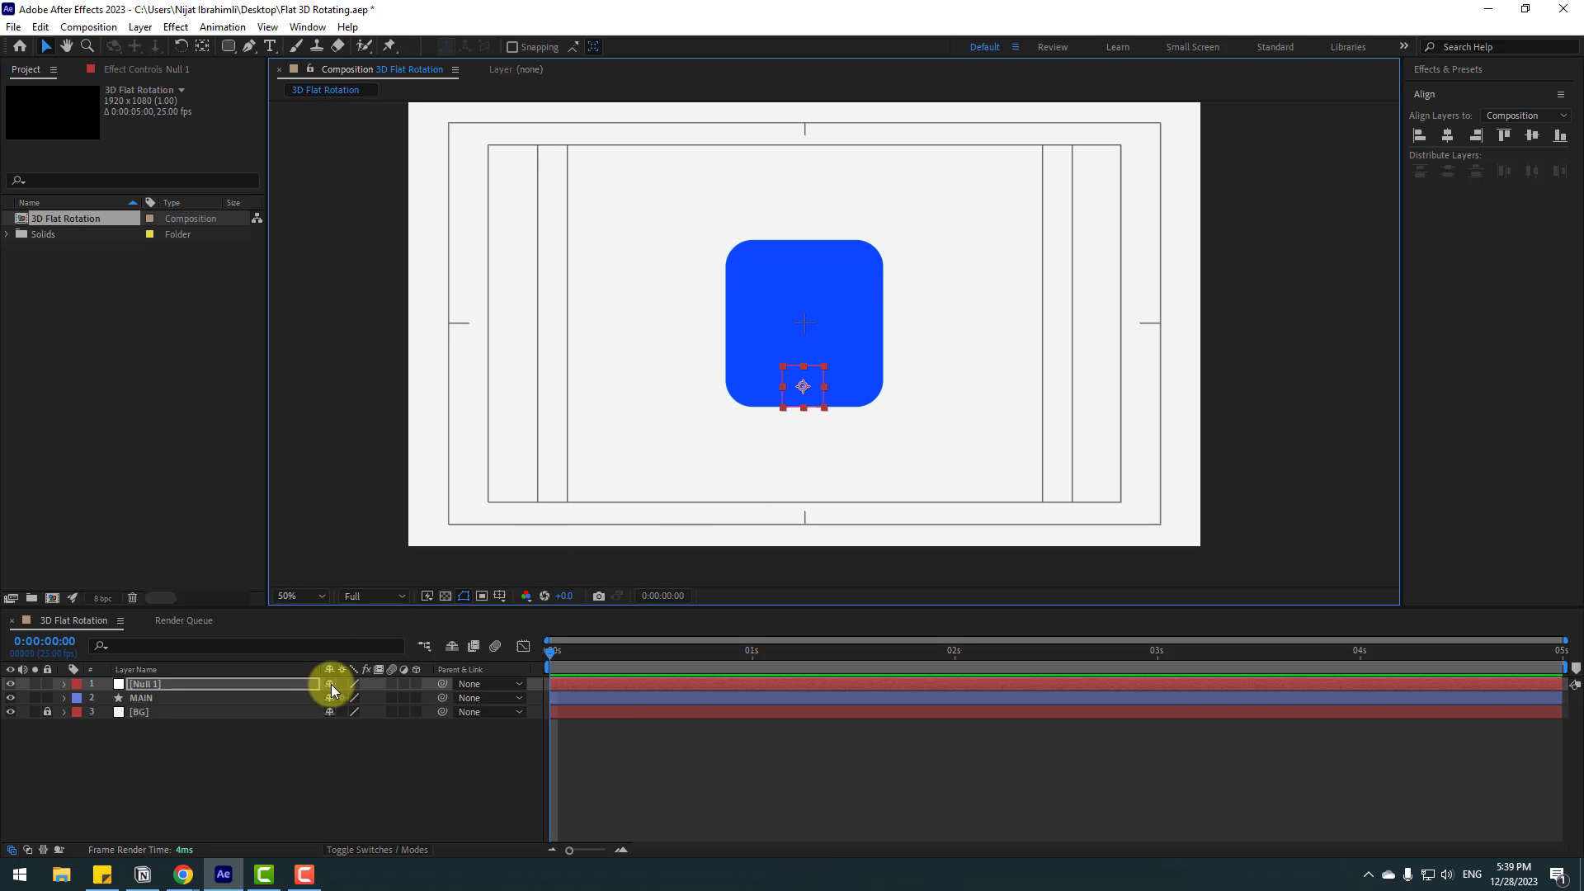
Step: Parent the MAIN layer to Null 1
click(215, 753)
click(142, 700)
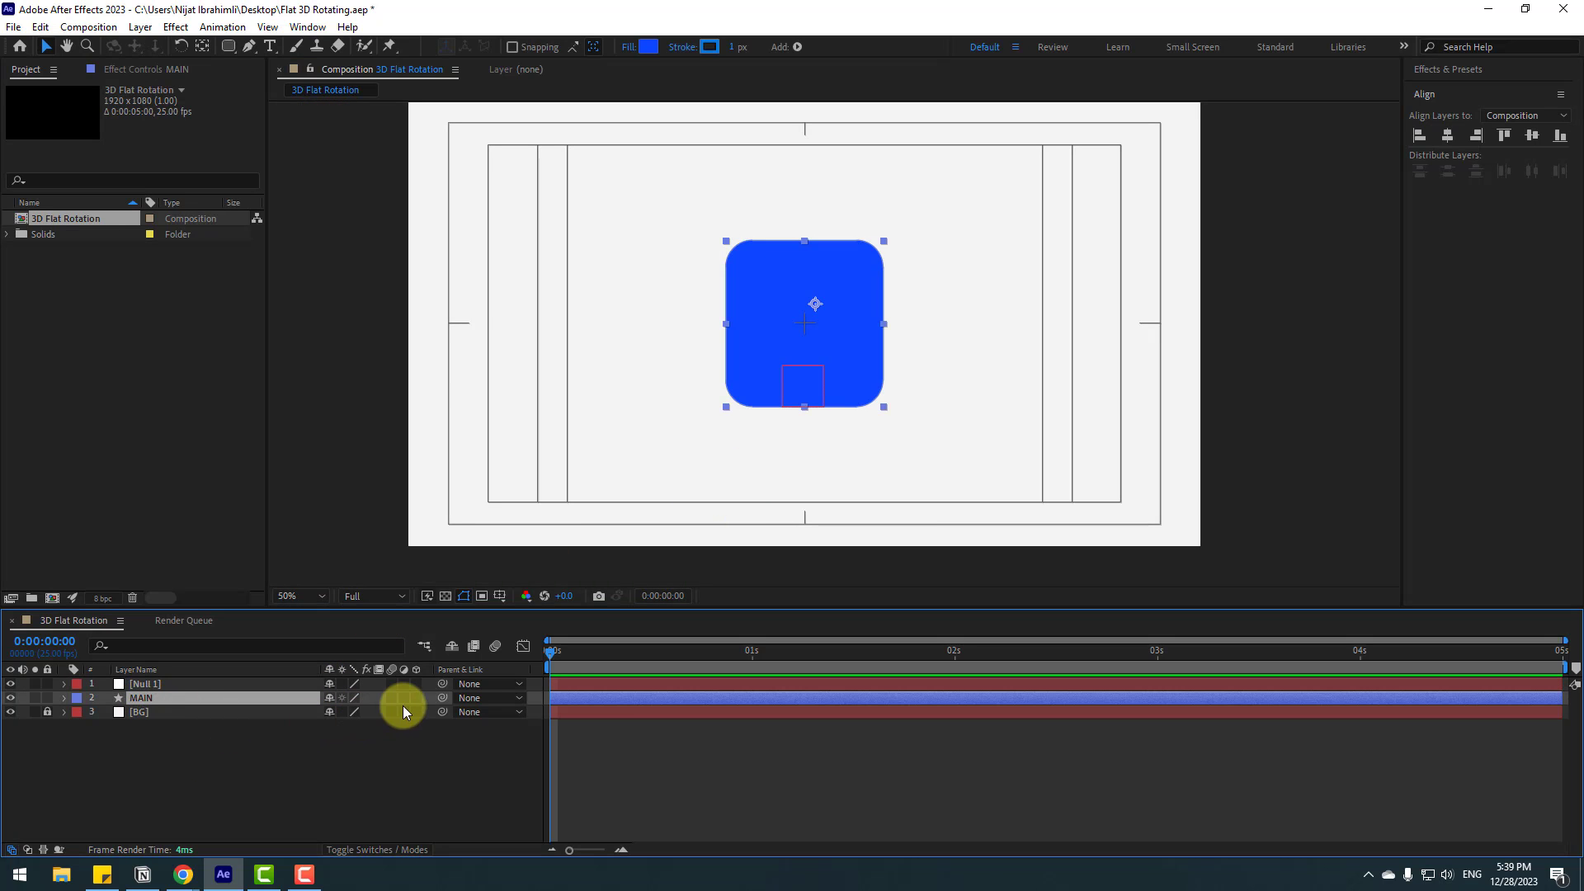
drag(442, 698, 137, 685)
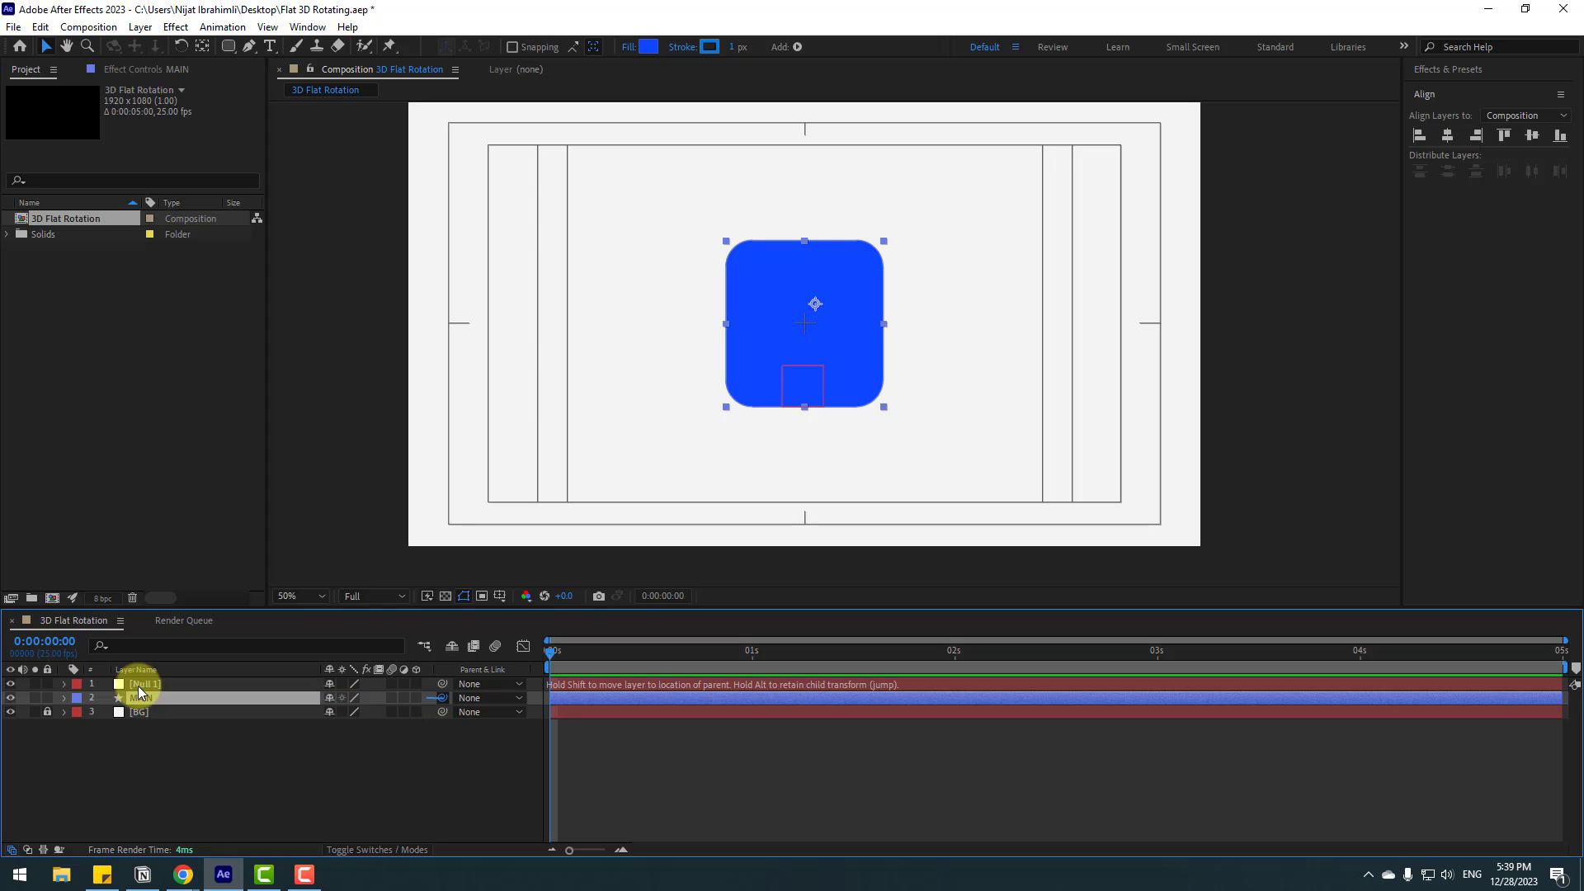
Step: Rename Null 1 to JUMP and drag it down so the square nears the frame bottom
click(151, 690)
key(Return)
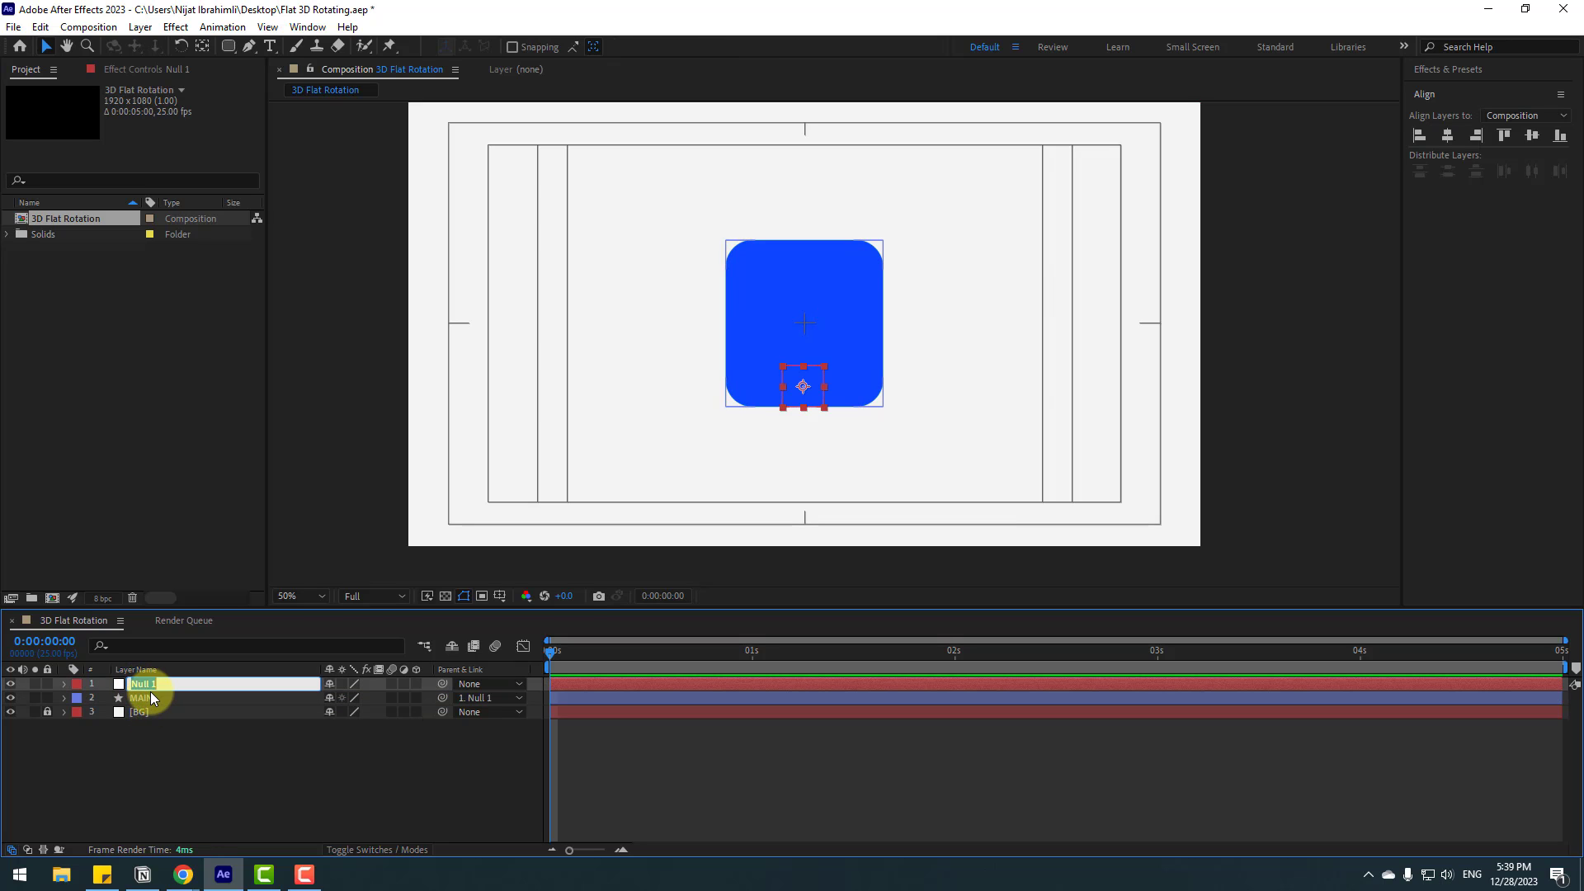
text(JUMP)
key(Return)
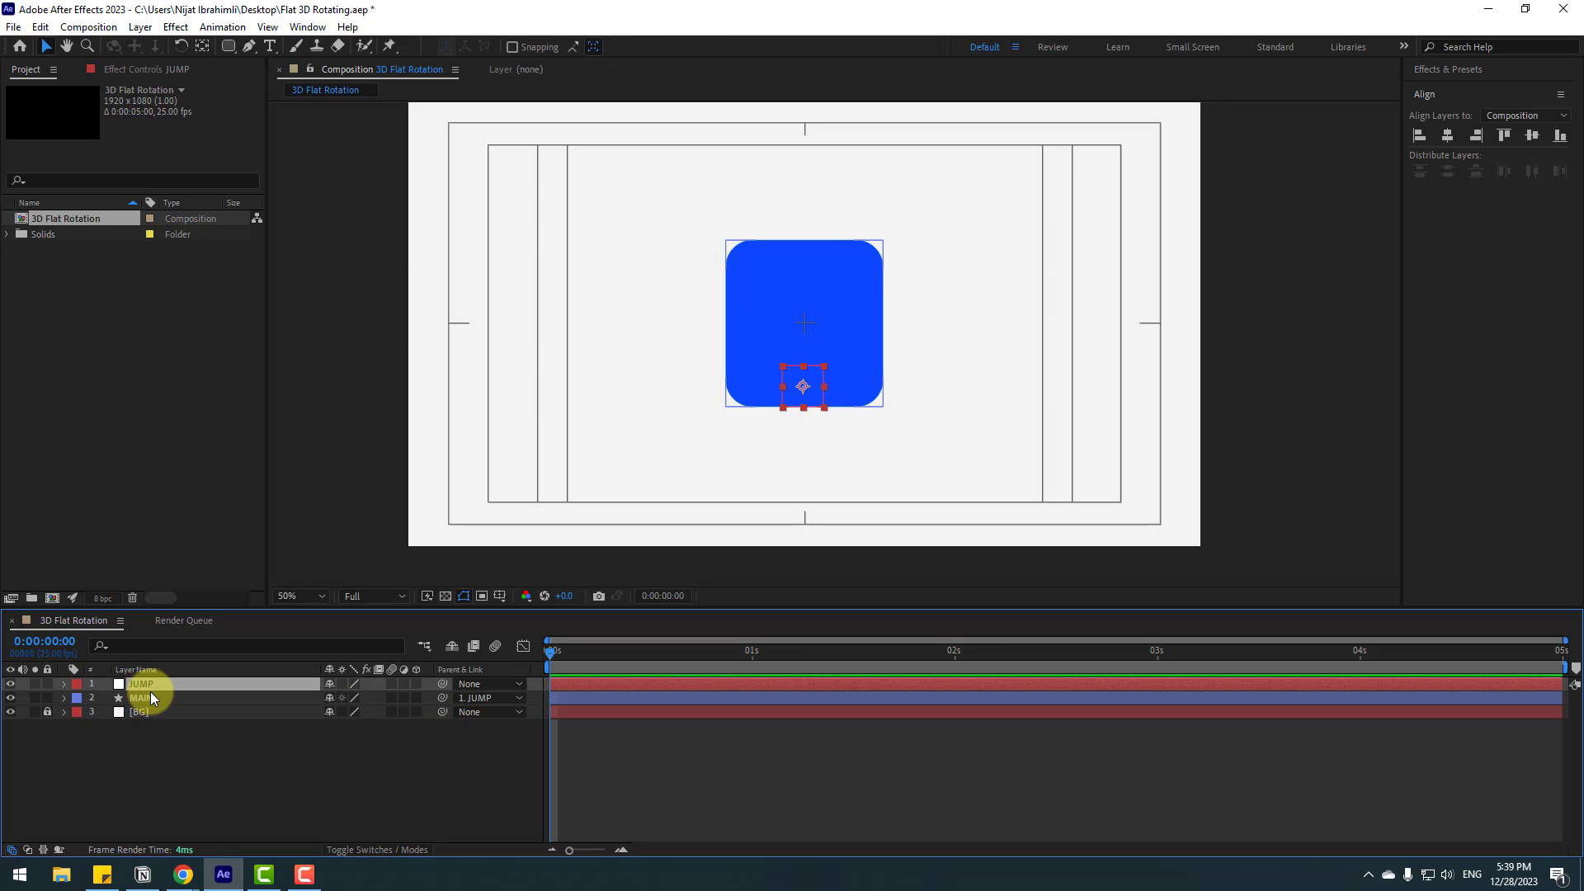
drag(803, 368, 814, 508)
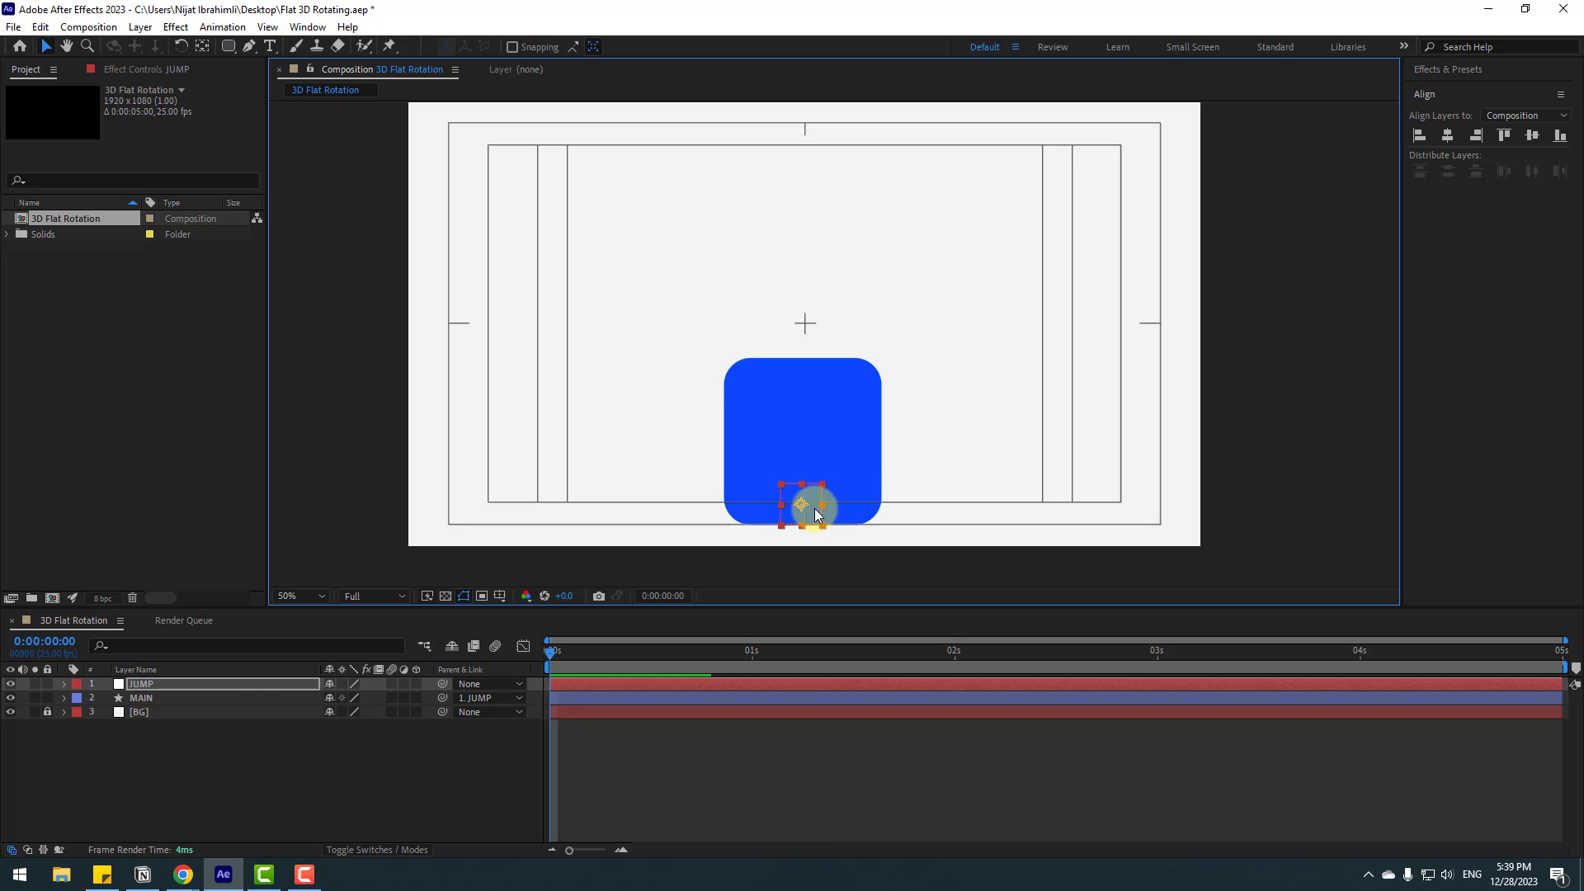
Step: Keyframe JUMP's Position at 0s and raise the square to Y 460.4 at frame 10
click(196, 678)
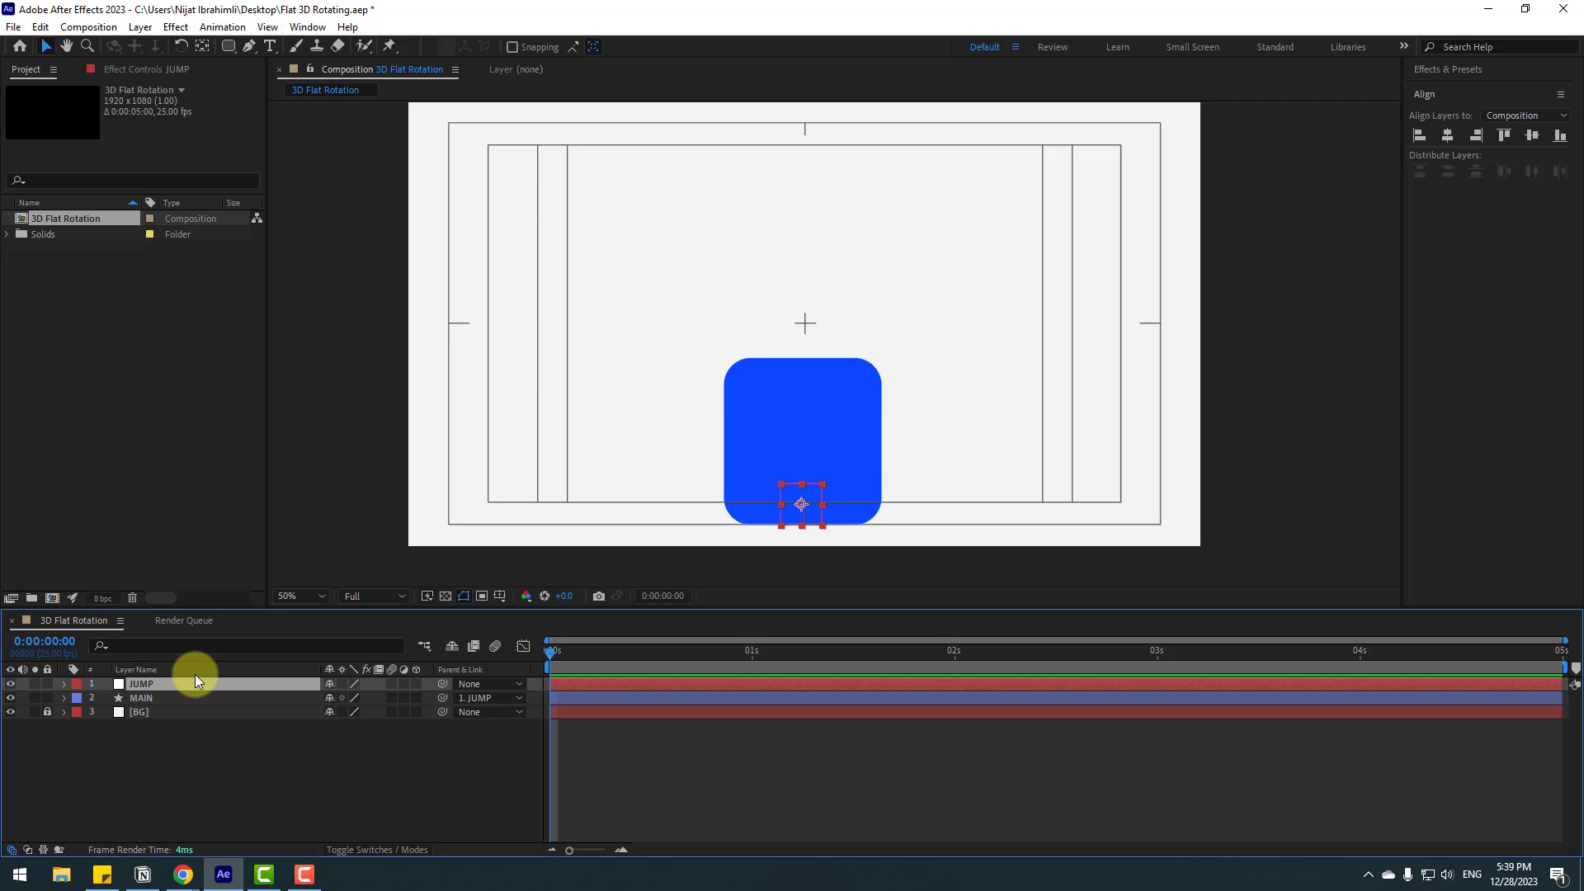
key(p)
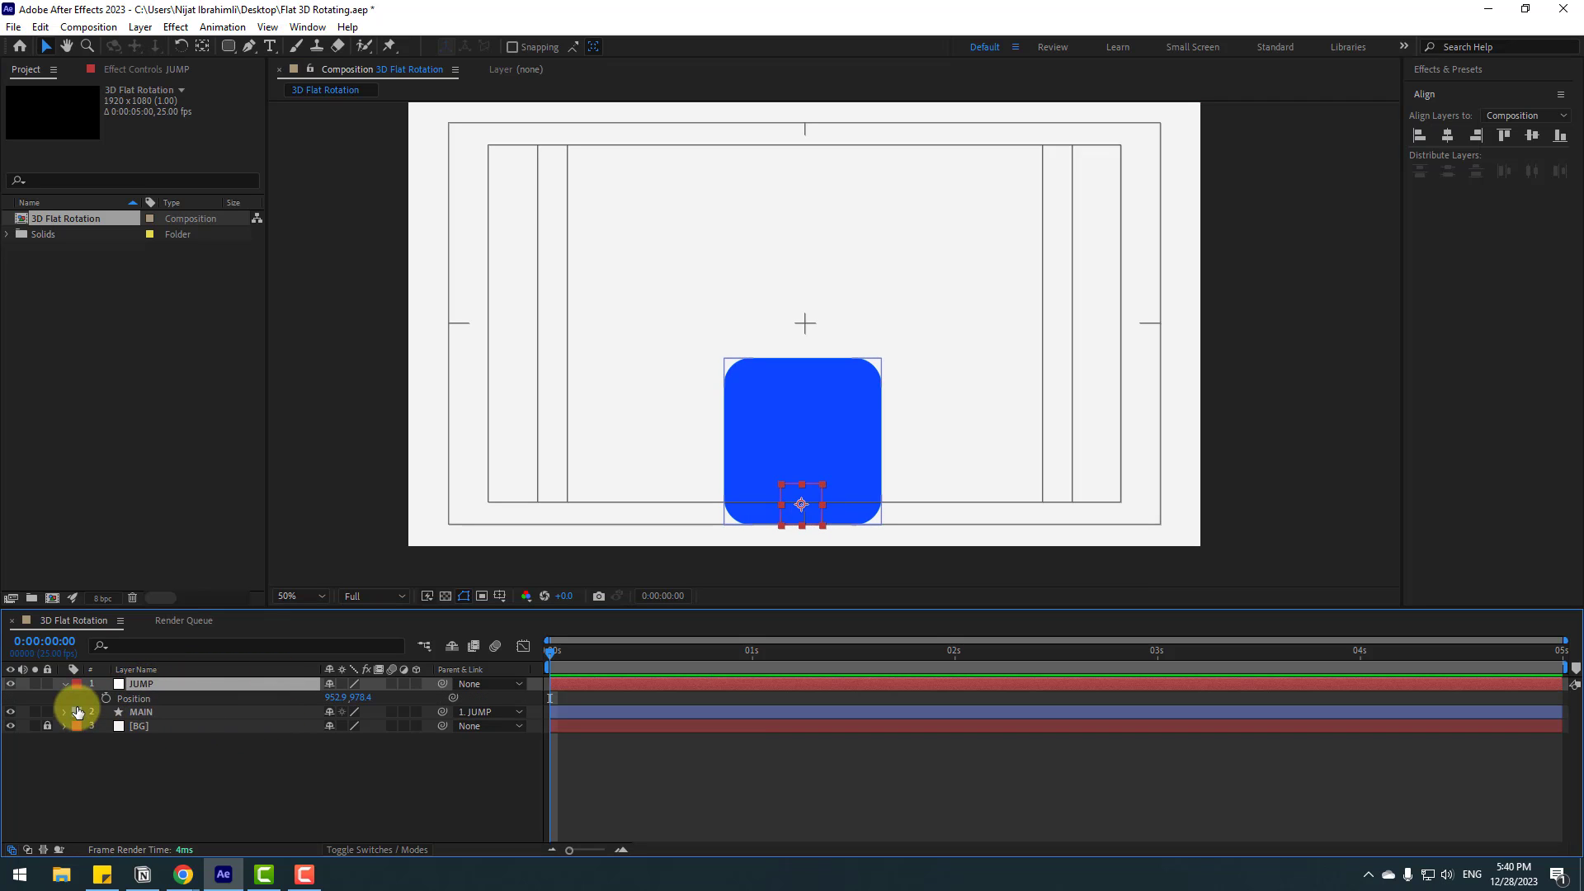
click(105, 699)
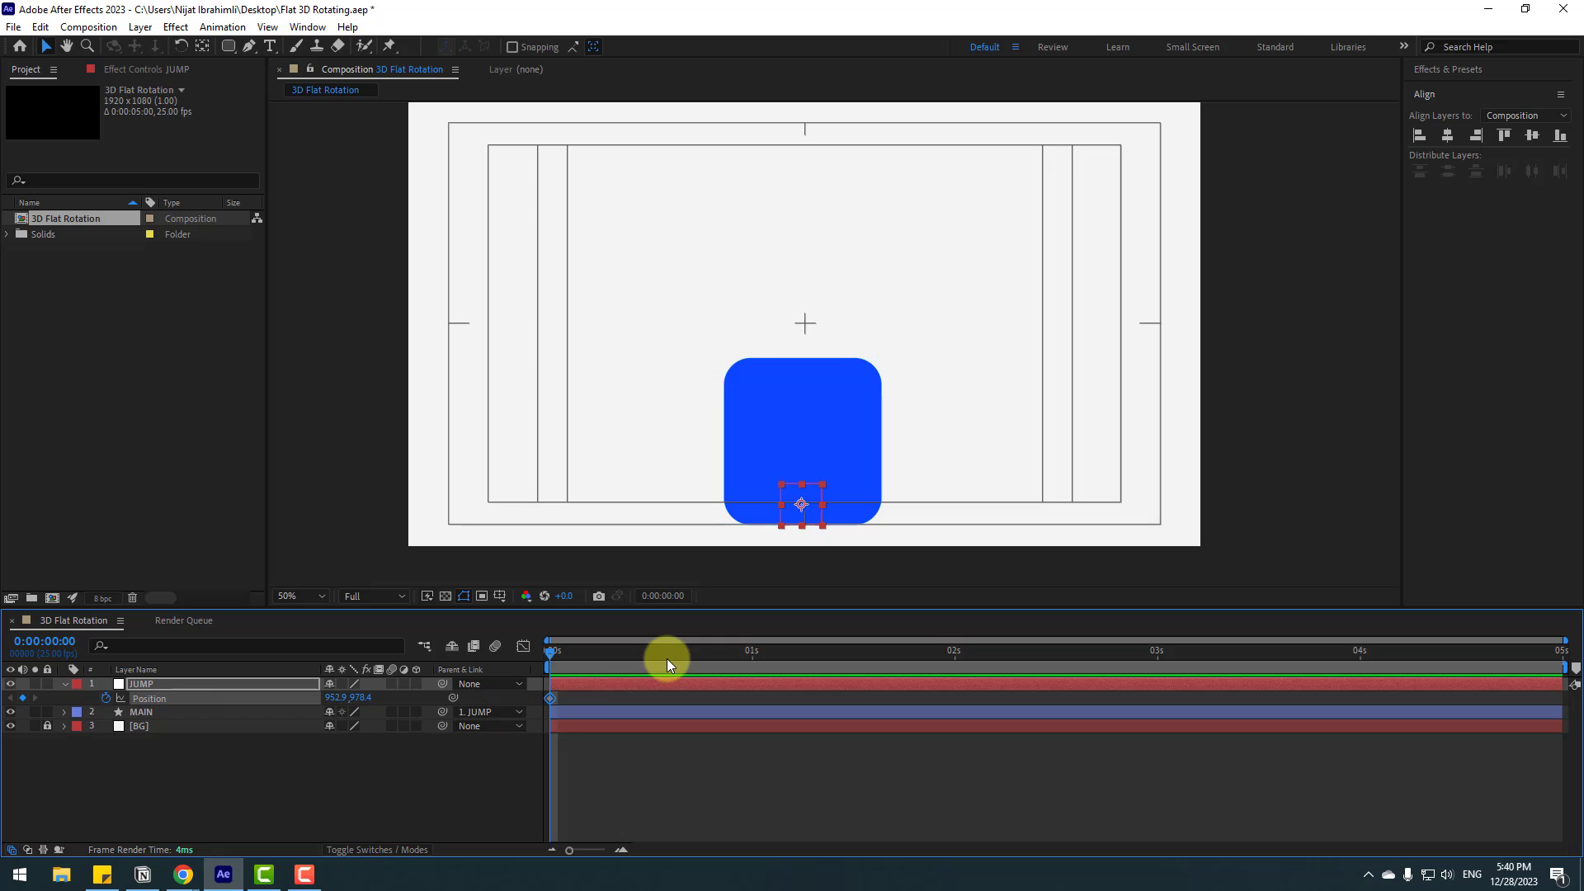
click(665, 596)
text(+10)
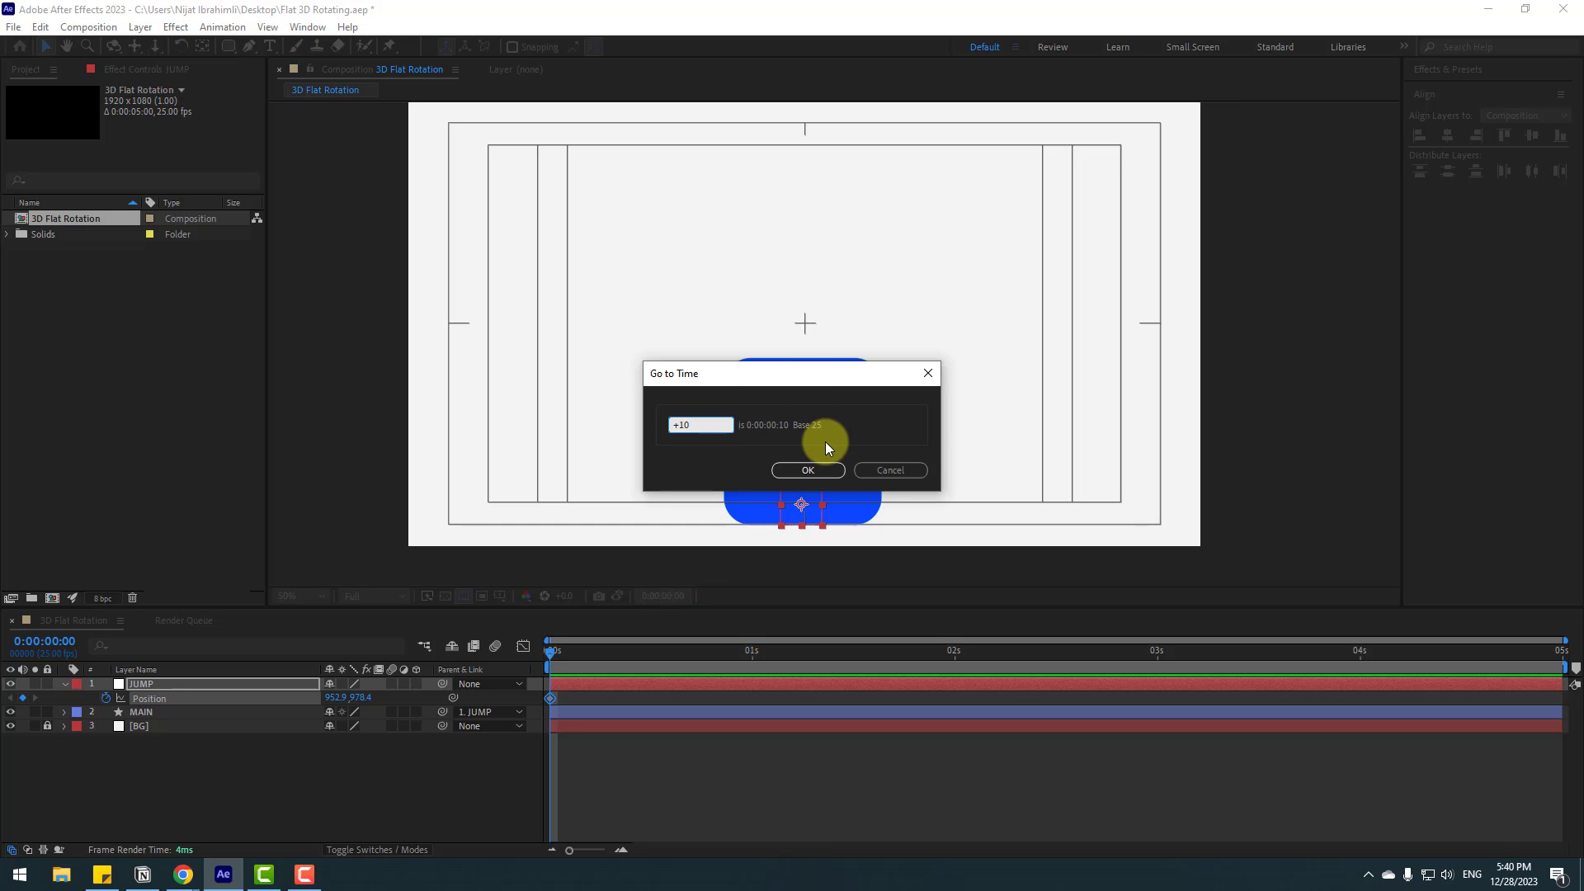
click(808, 469)
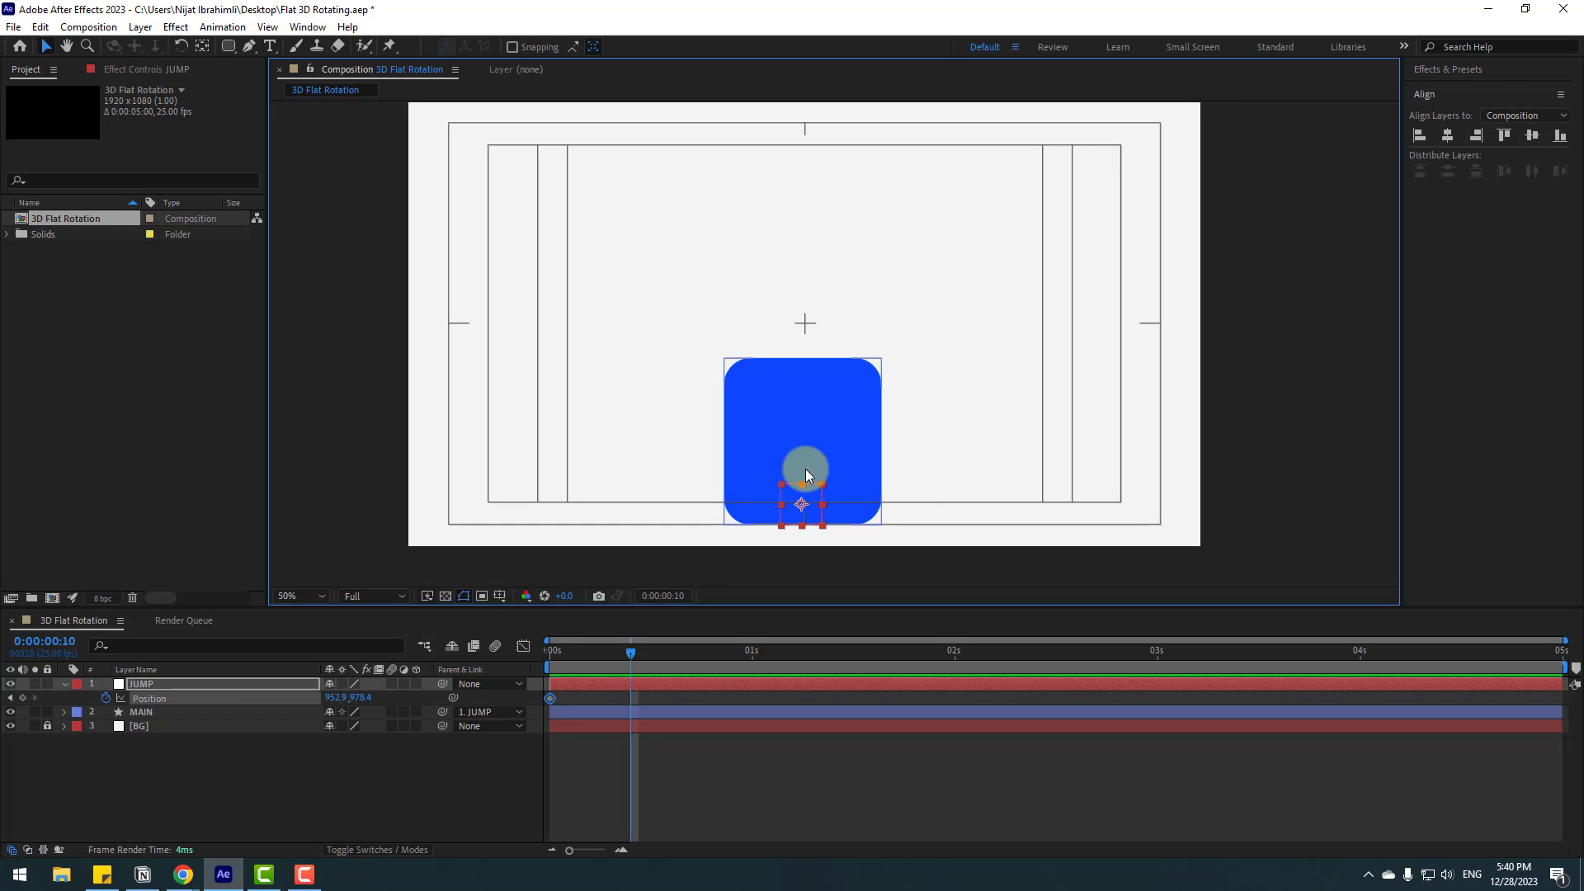
drag(357, 703, 79, 724)
Step: Land at frame 20, bounce to Y 962.4 at frame 23, and land again at 1:01
key(shift+Page_Down)
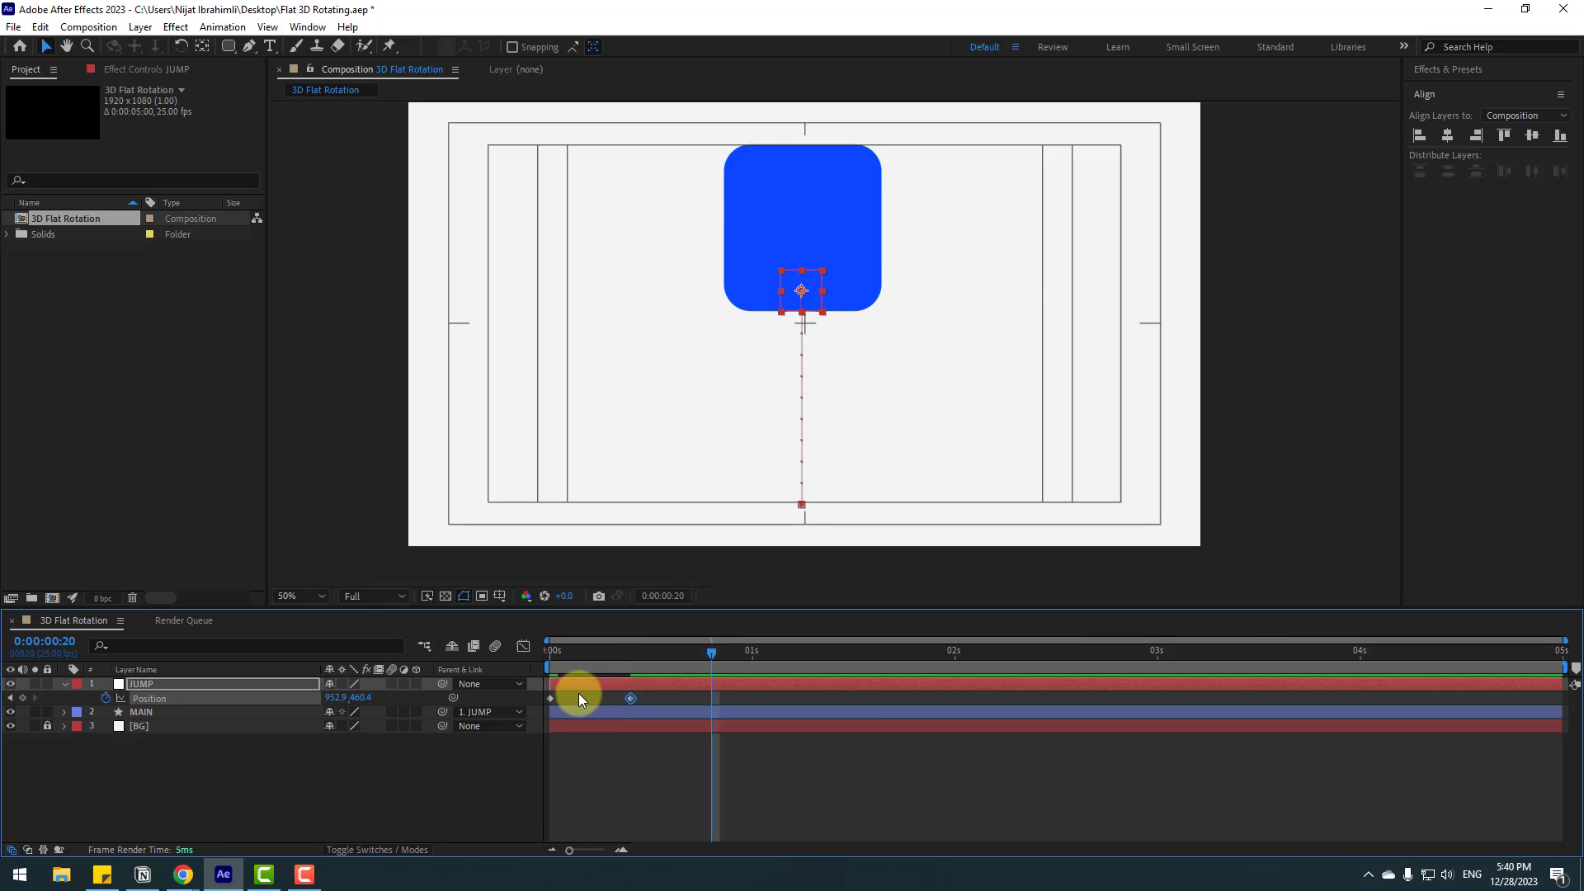
drag(545, 693, 566, 704)
key(ctrl+v)
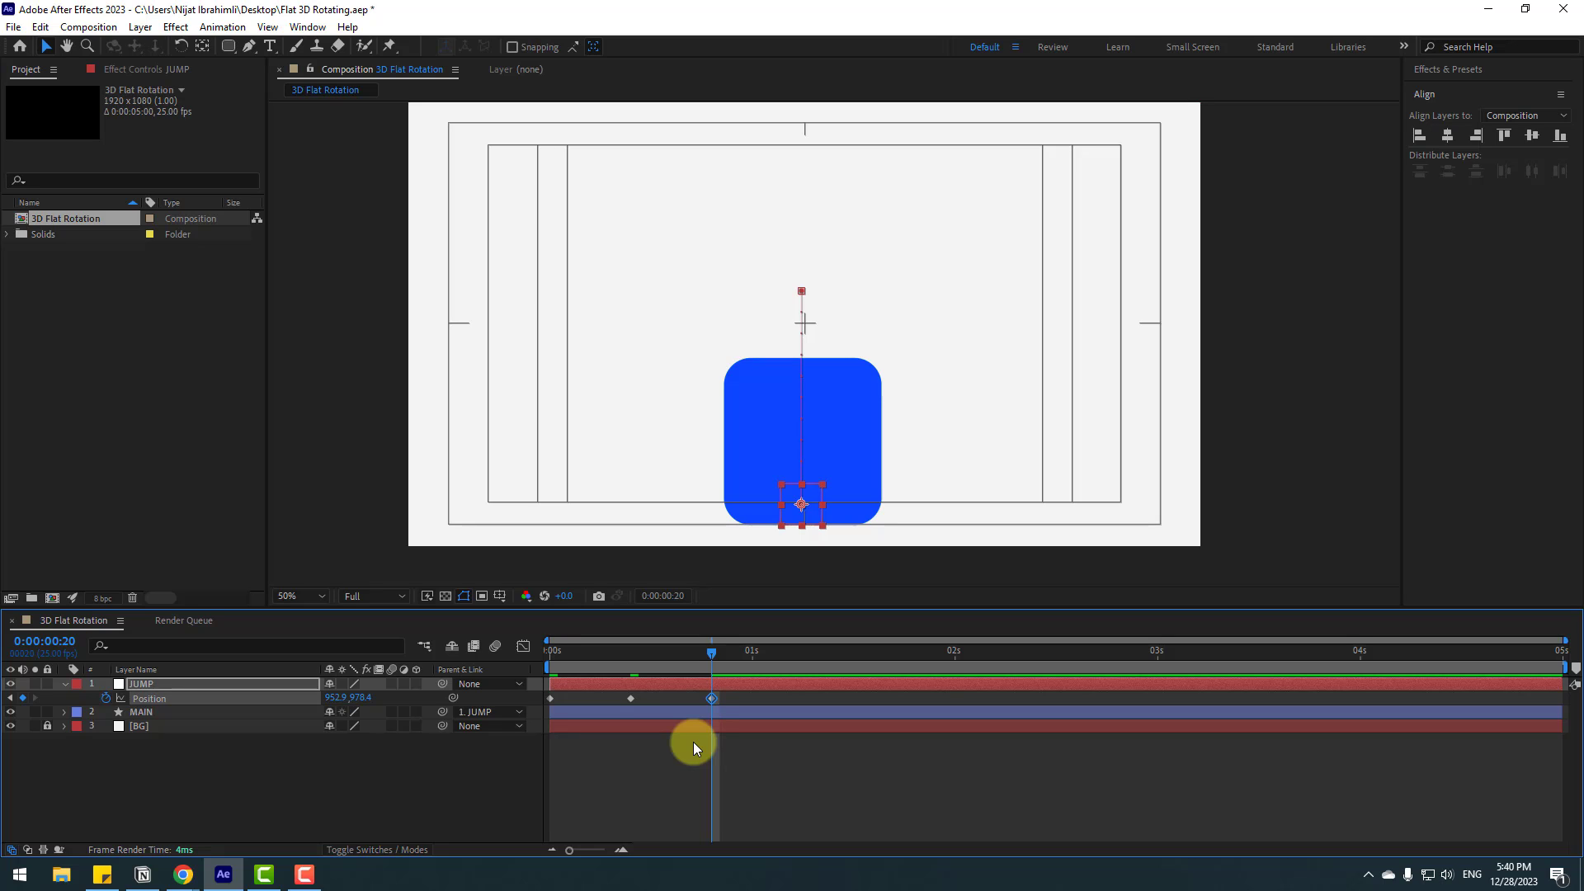
key(Page_Down)
key(Page_Down)
key(Page_Down)
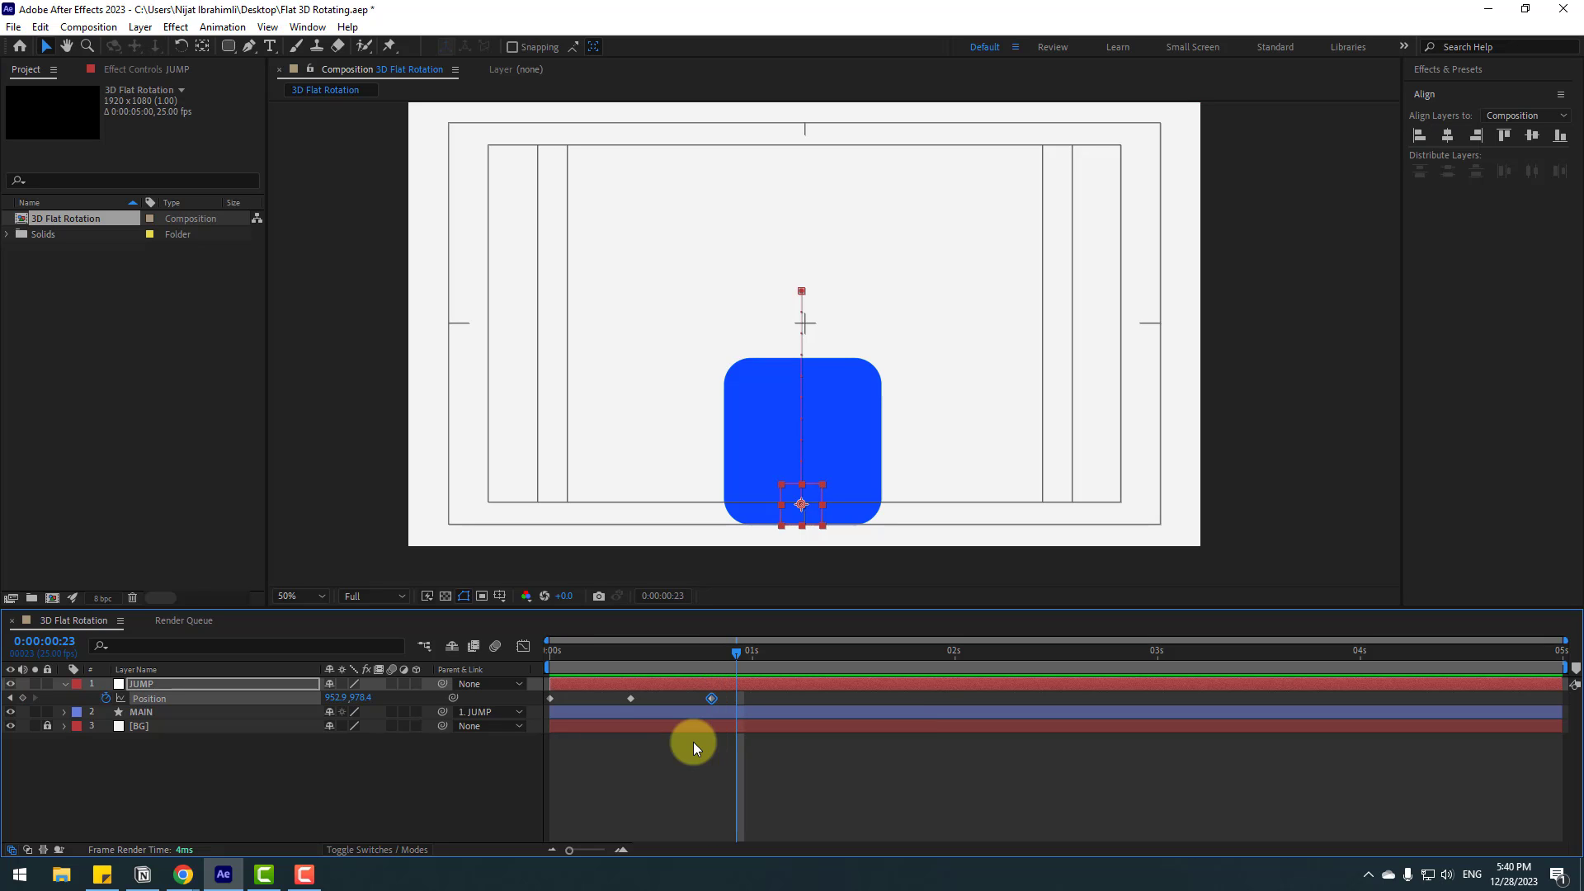
key(Up)
key(Up)
key(Up)
key(Up)
key(Up)
key(Up)
key(Up)
key(Up)
key(Up)
key(Up)
key(Up)
key(Up)
key(Up)
key(Up)
key(Up)
key(Up)
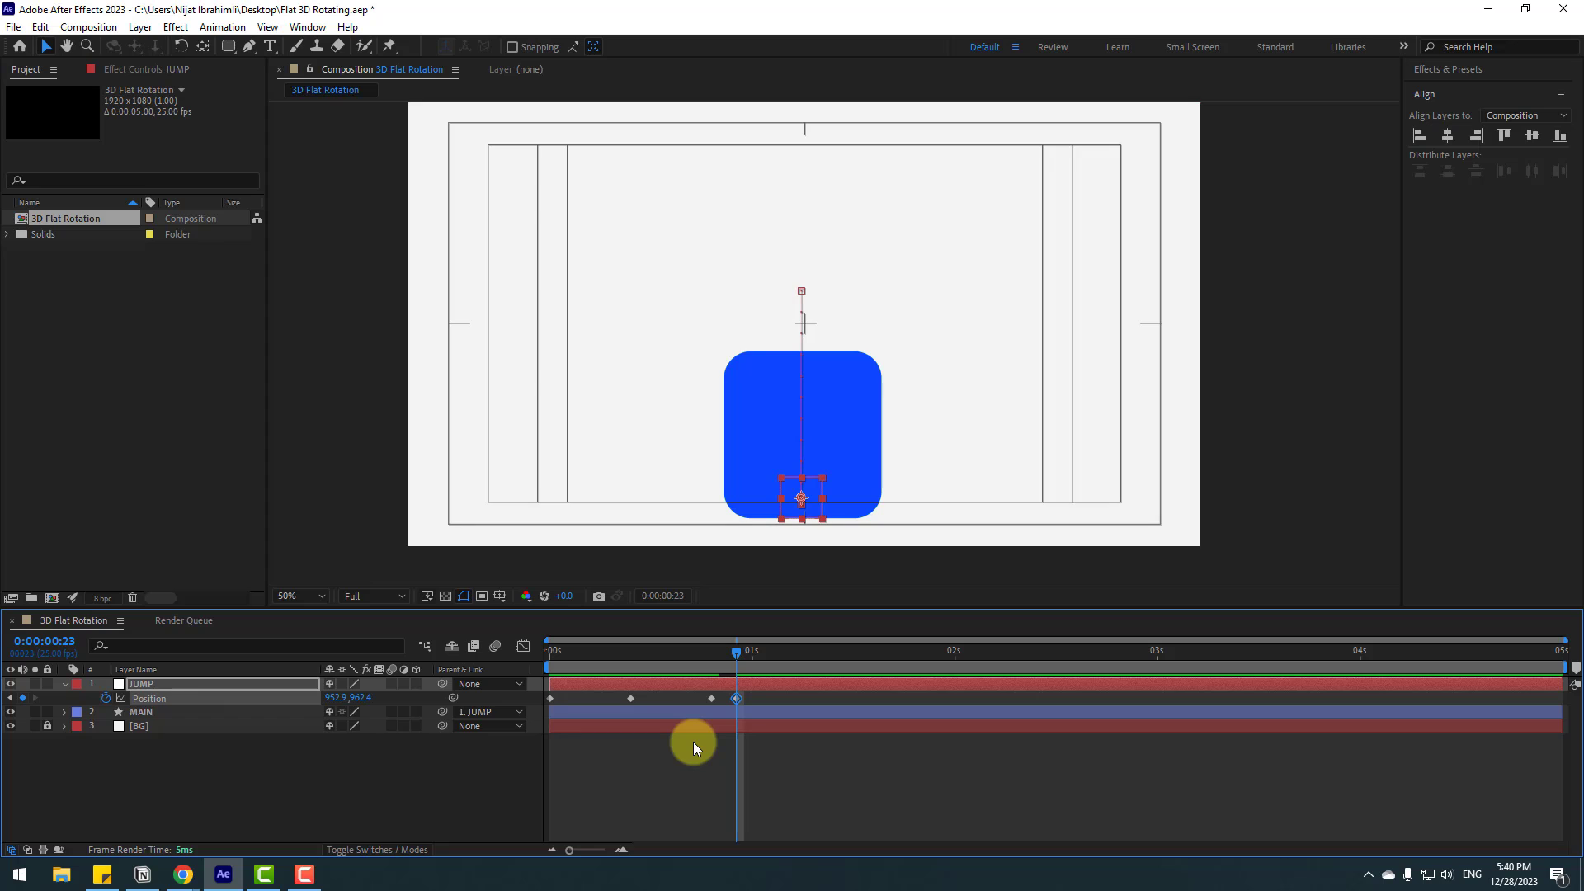
key(Page_Down)
key(Page_Down)
key(Page_Down)
click(708, 700)
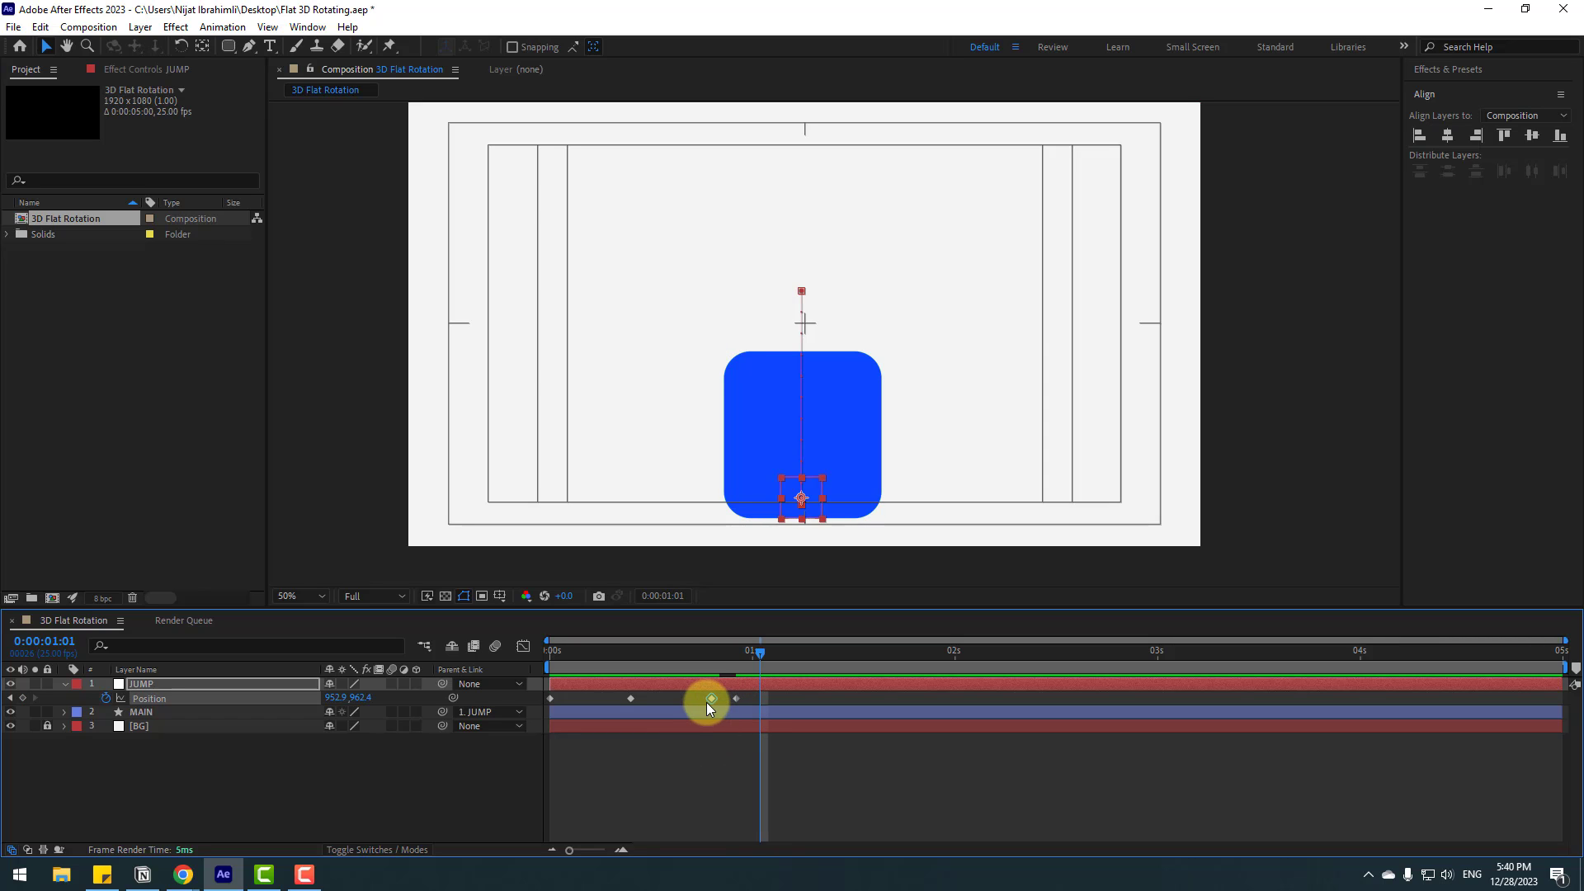
key(ctrl+c)
key(ctrl+v)
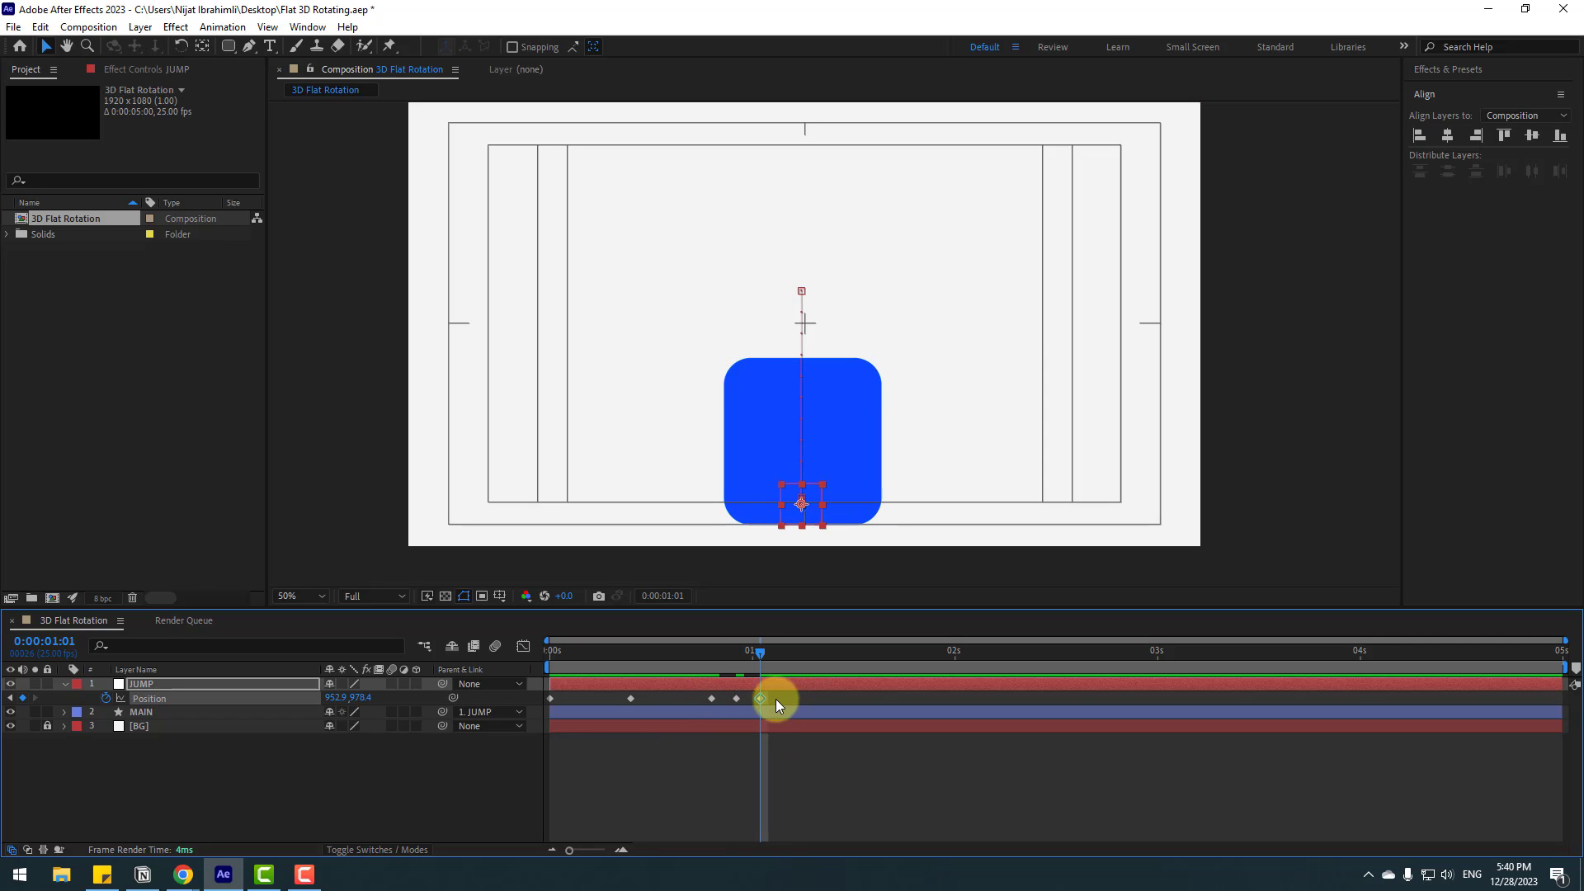
drag(776, 699, 548, 700)
Step: Apply Easy Ease to all five JUMP Position keyframes and preview the jump
right_click(548, 699)
mouse_move(661, 686)
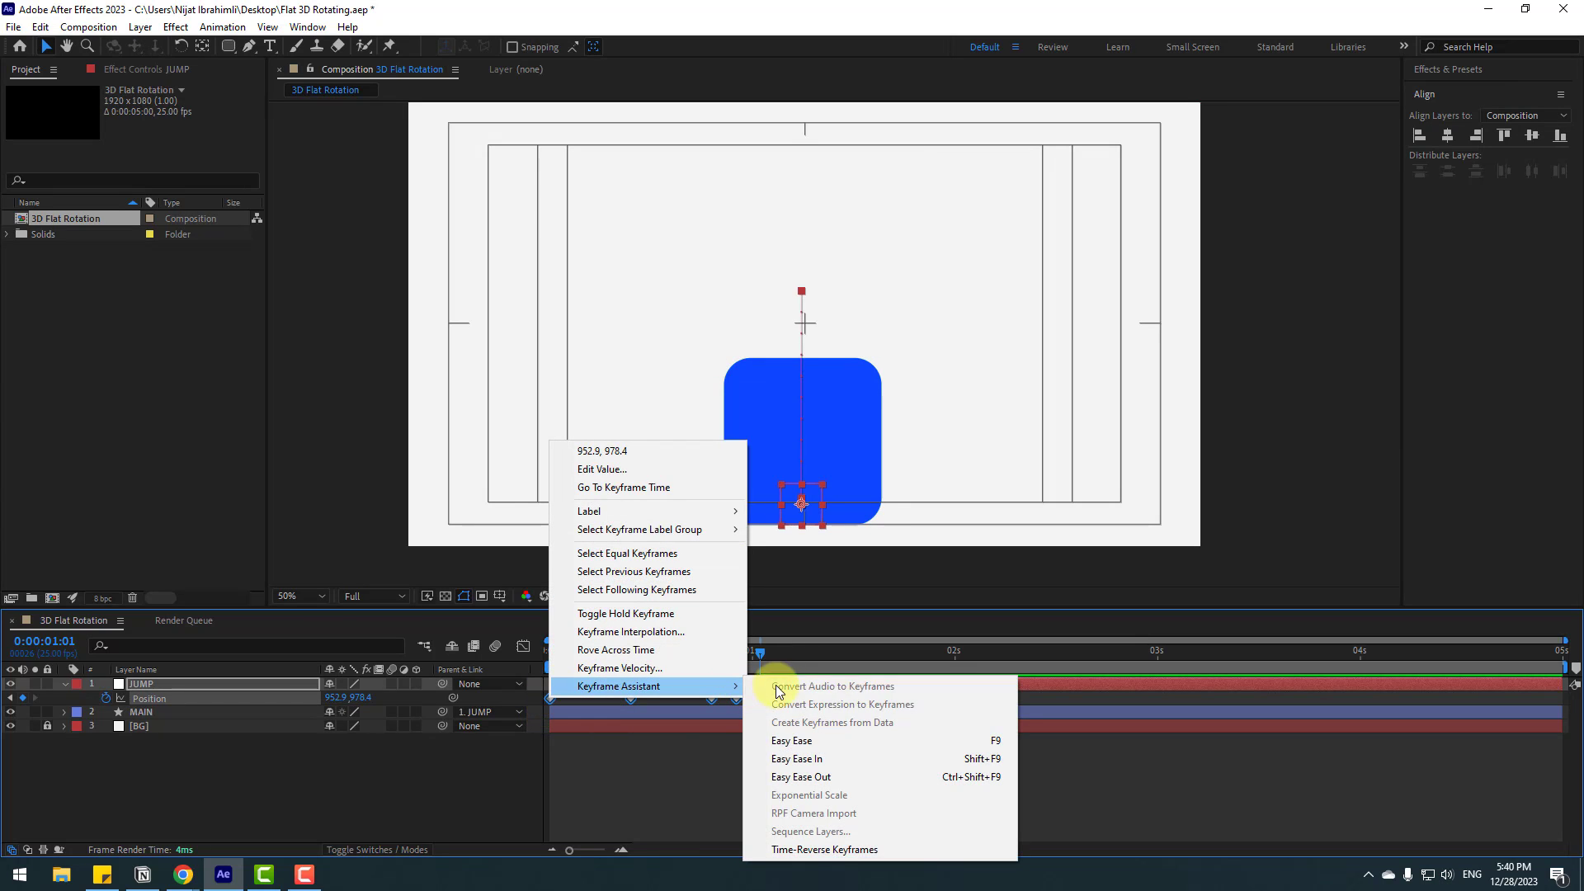
click(937, 739)
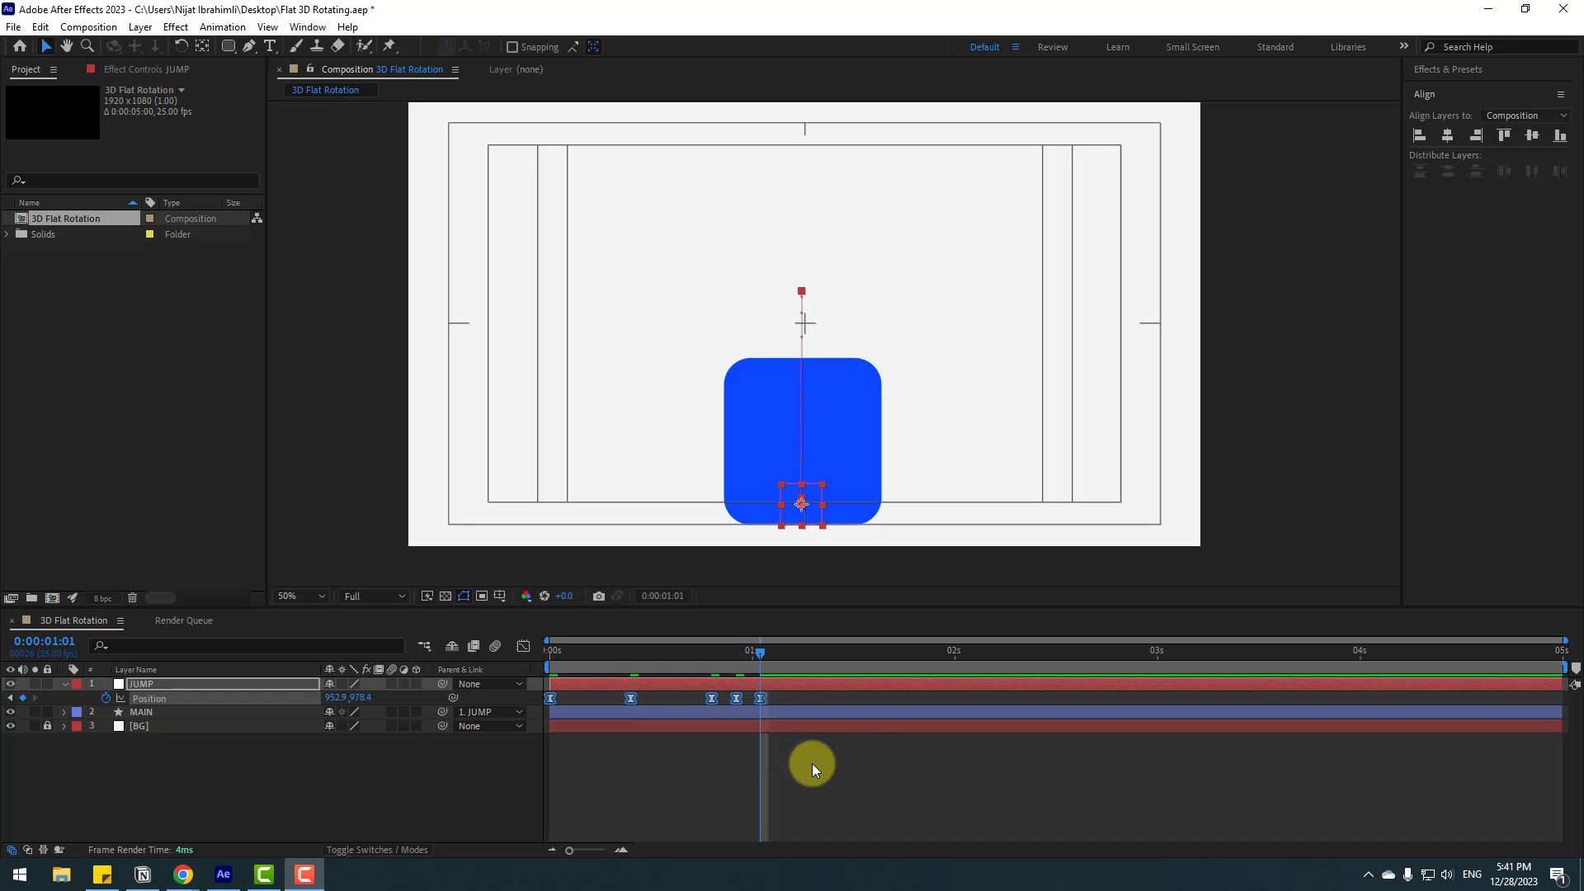
click(813, 763)
key(space)
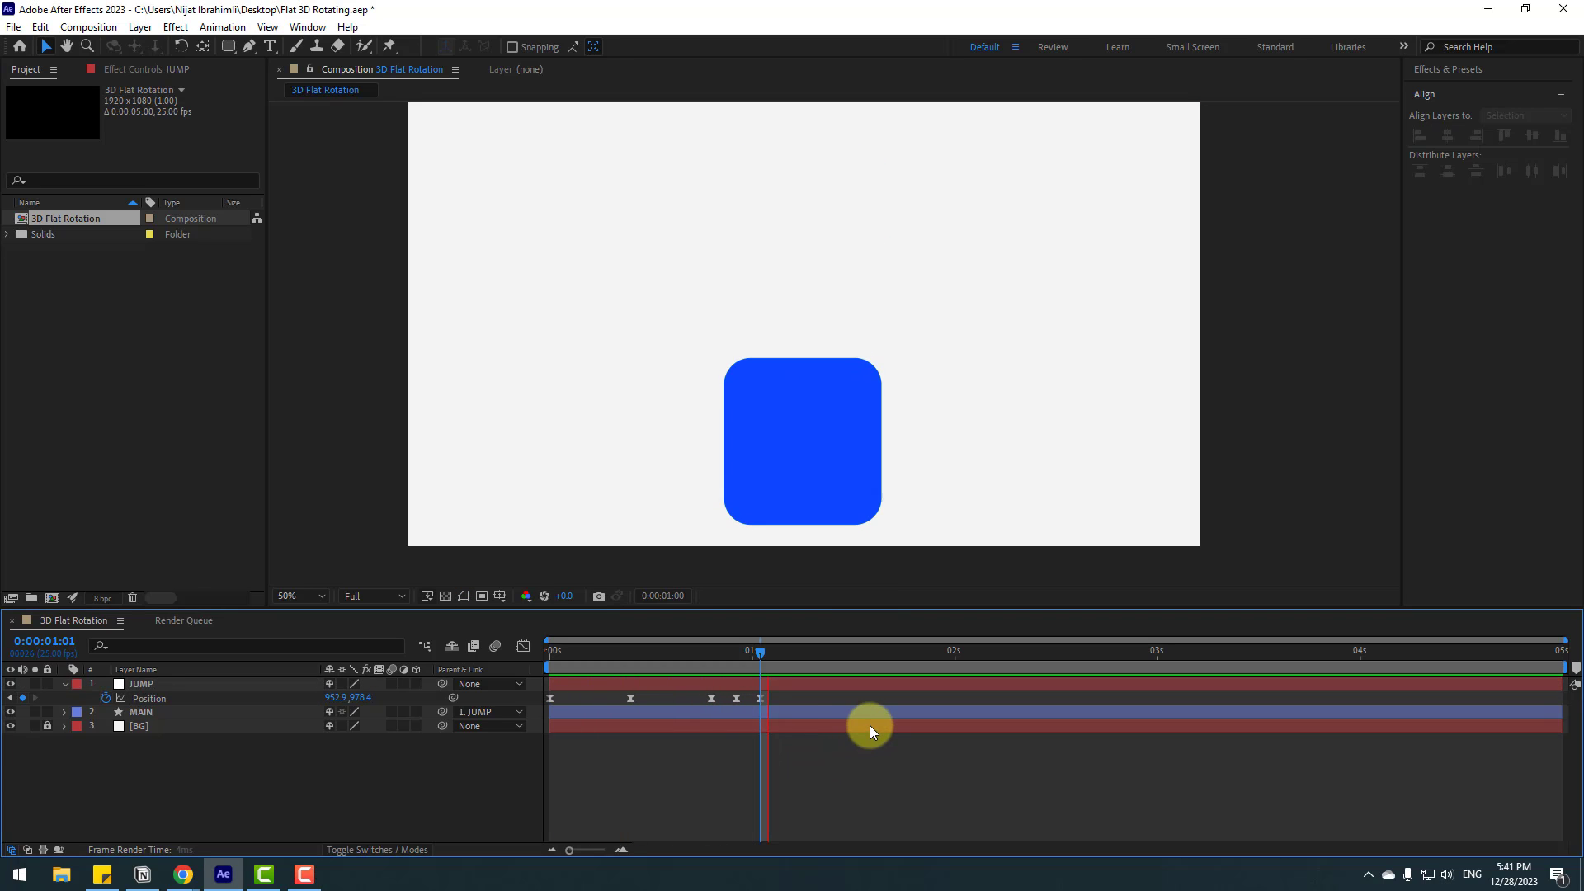
key(space)
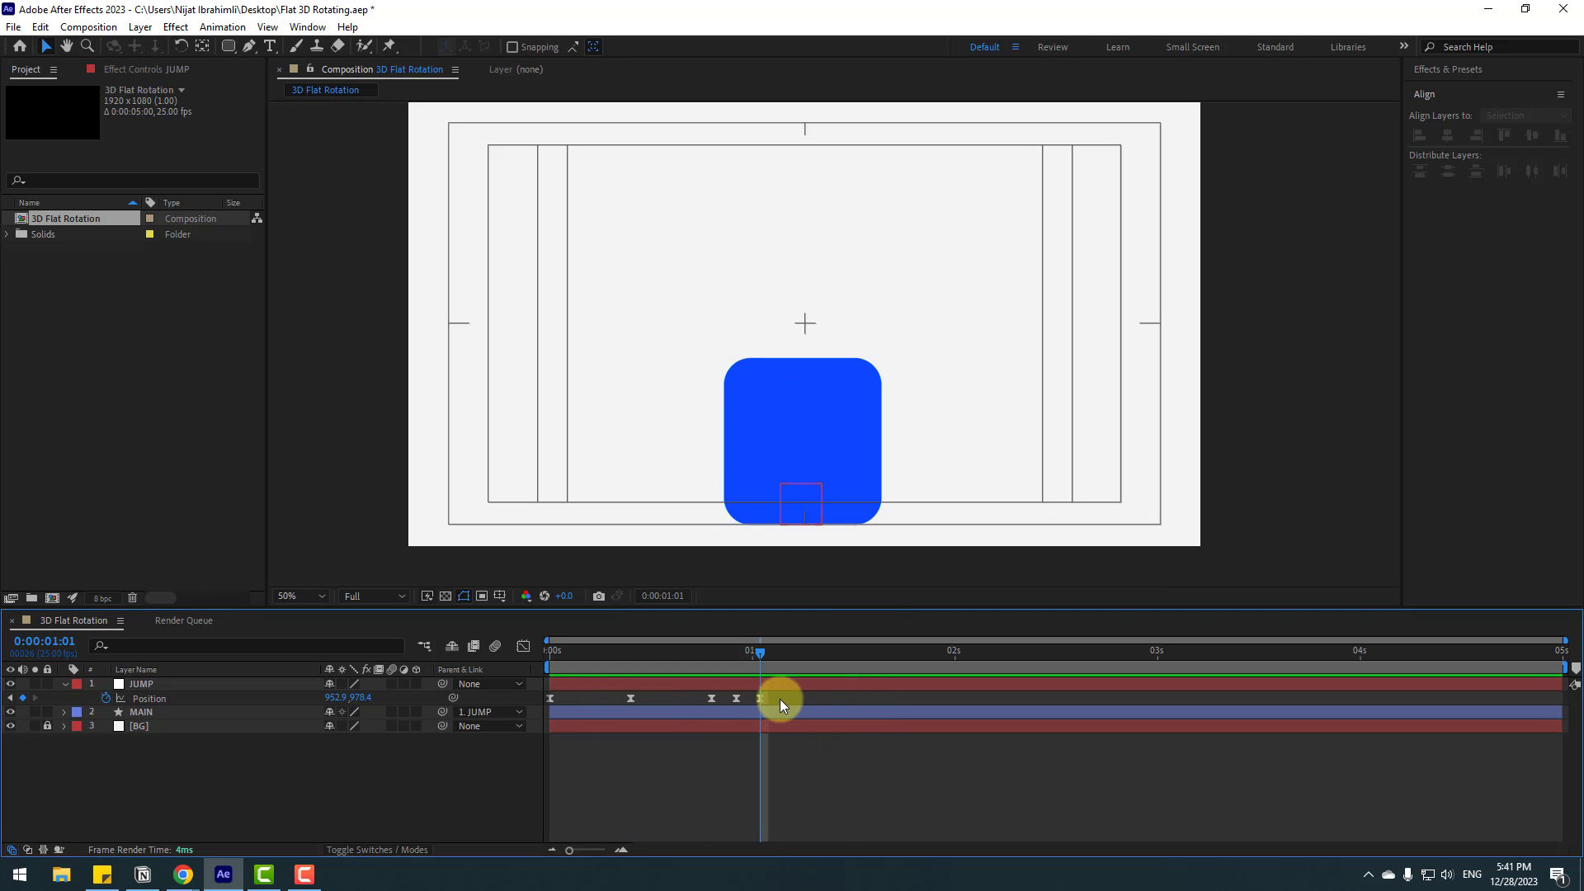
Step: In the speed graph, stretch the 10f keyframe's influence outward for a sharp speed spike
drag(780, 700, 535, 741)
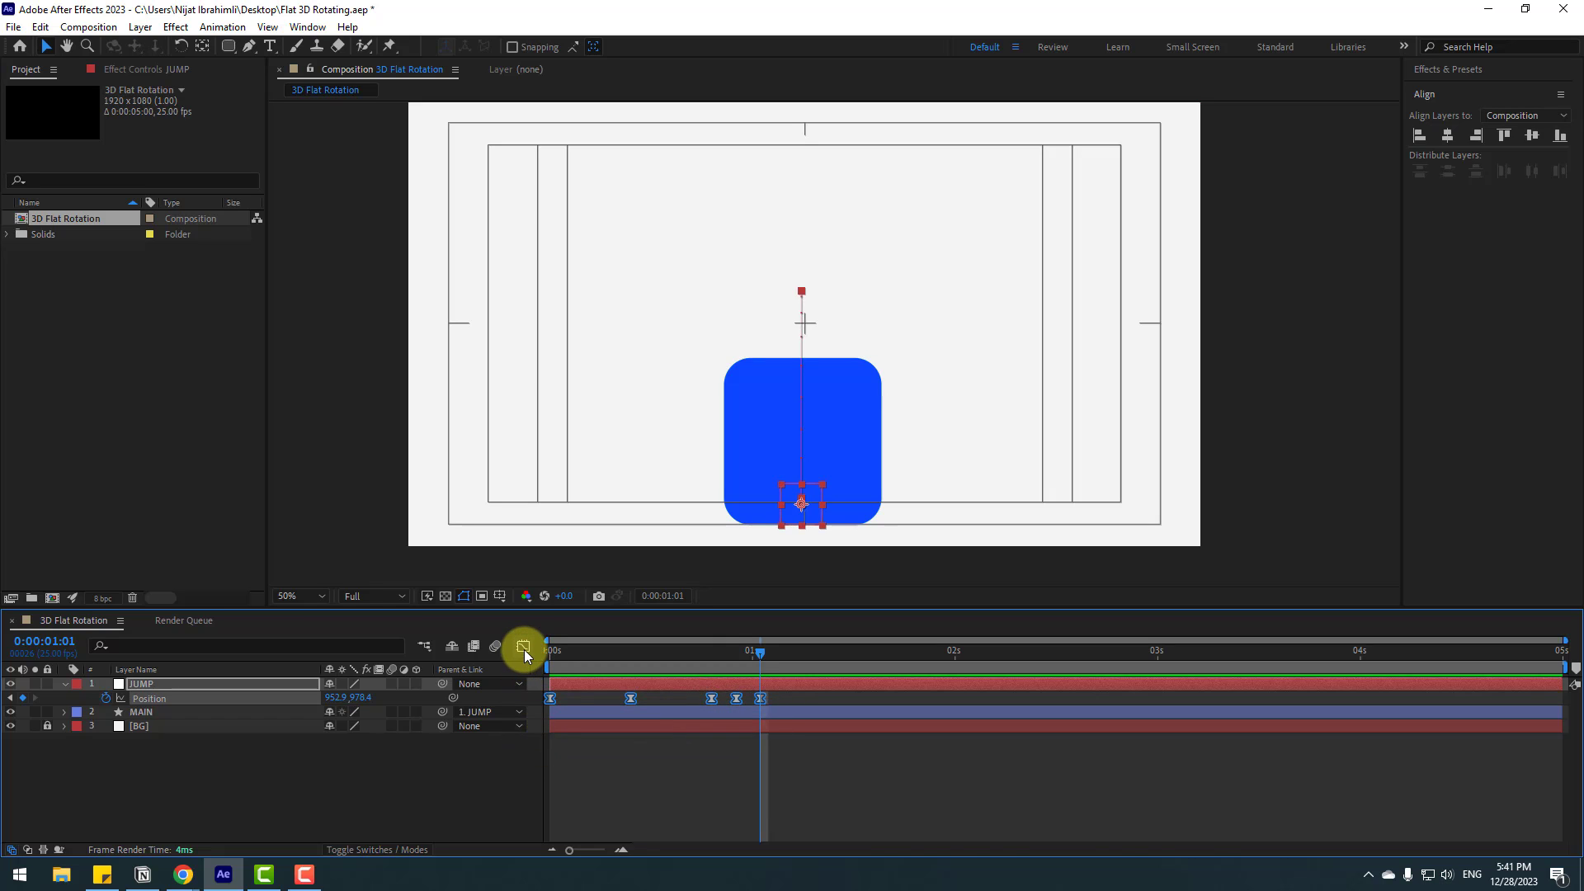
click(523, 648)
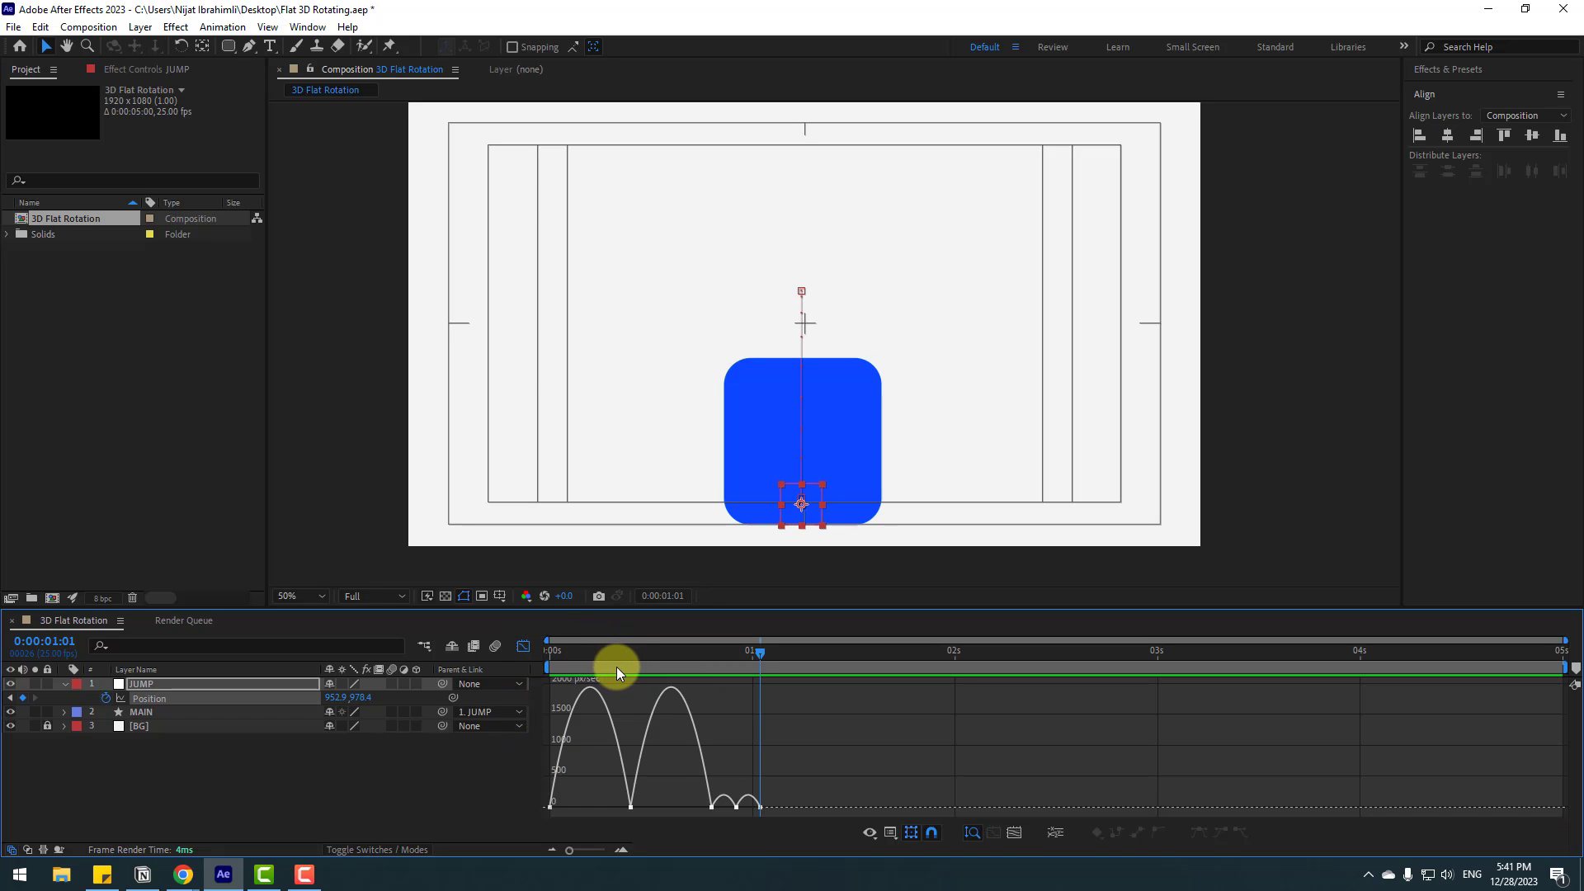
key(=)
drag(611, 746, 933, 746)
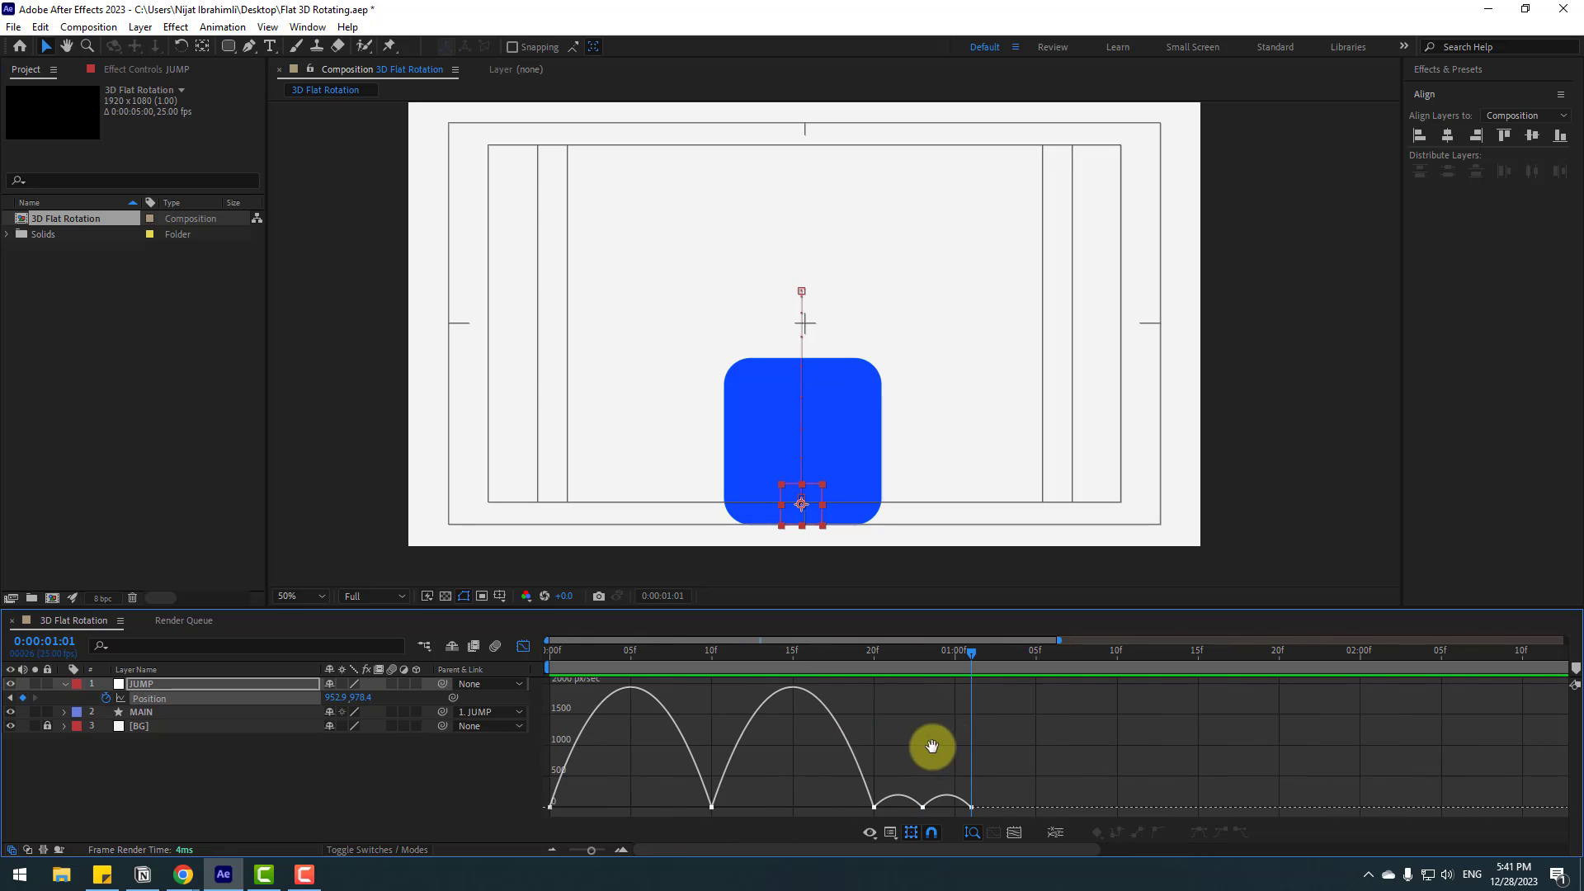
drag(756, 793, 631, 808)
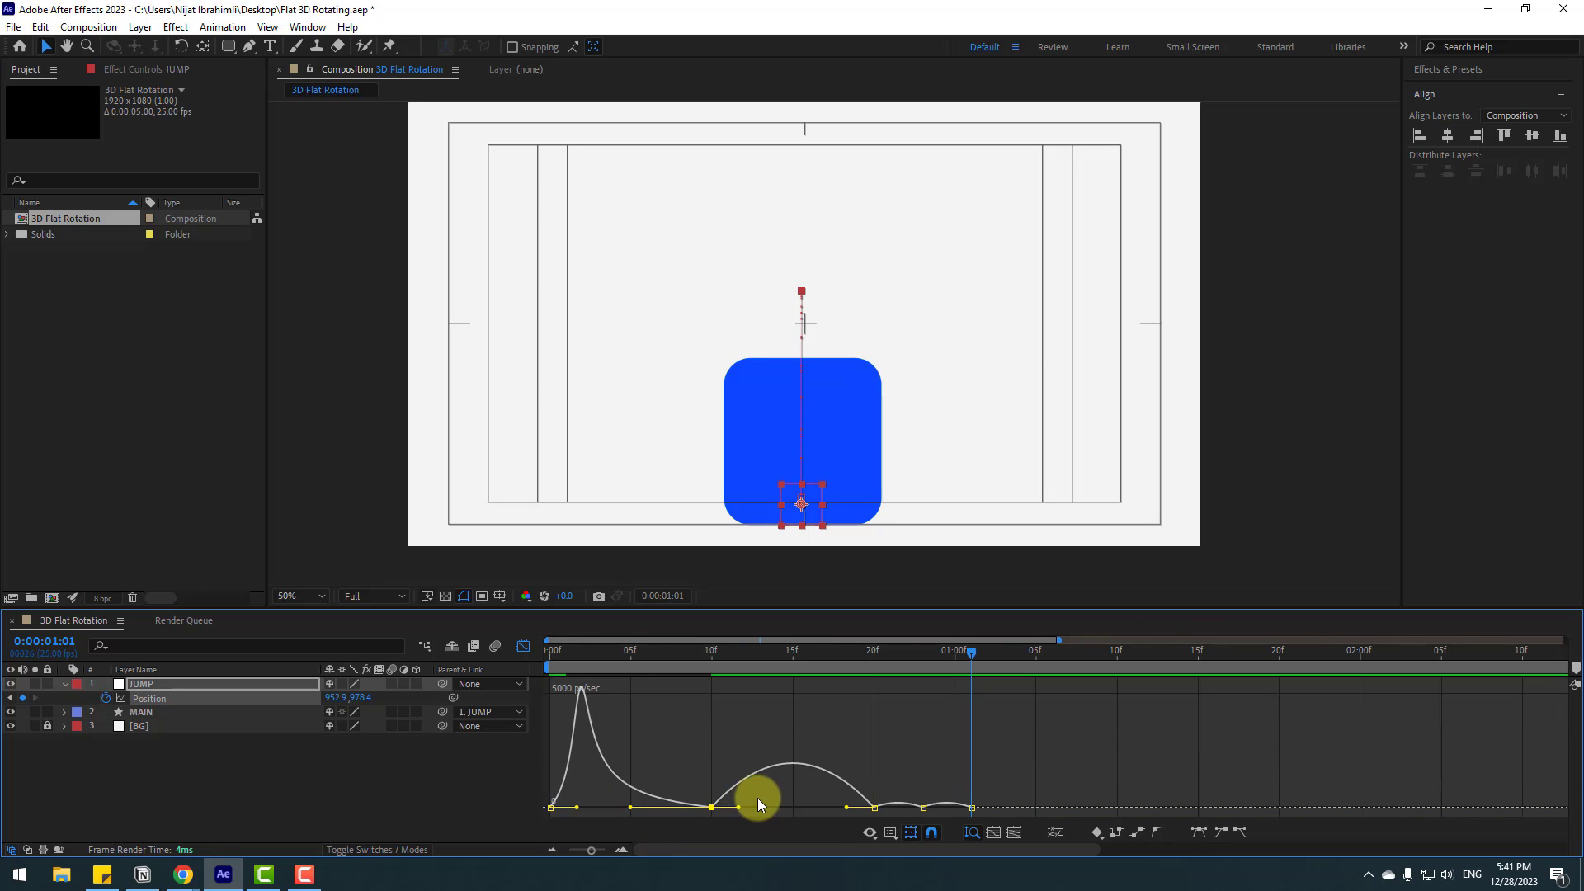
drag(738, 814, 859, 806)
key(space)
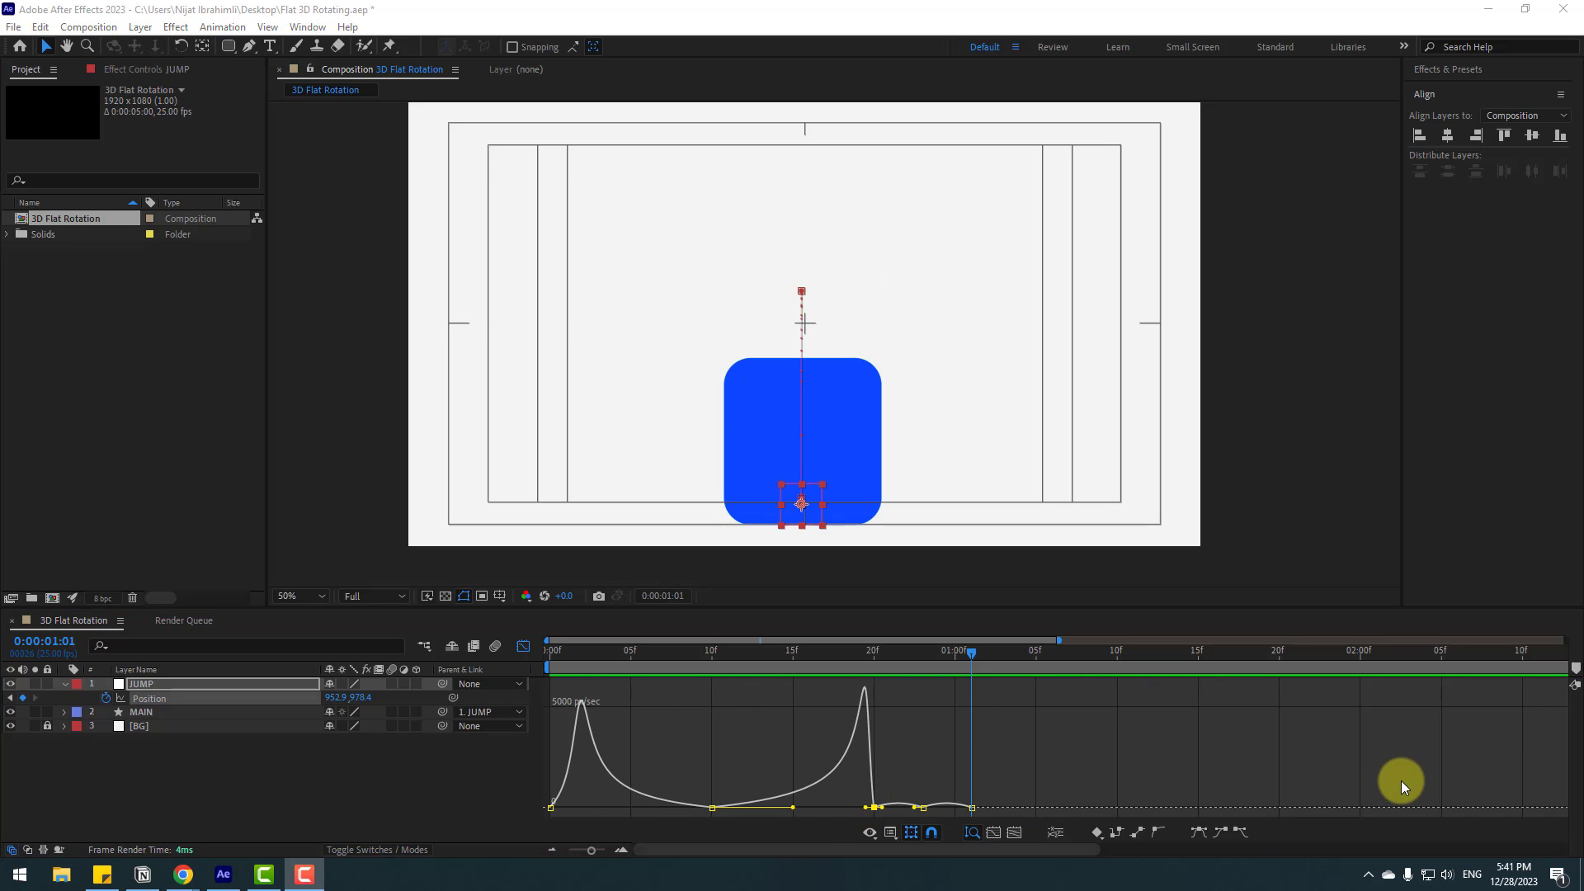
Step: End the work area at 0:00:01:09 and trim the comp to it, leaving 0:00:01:10
click(523, 647)
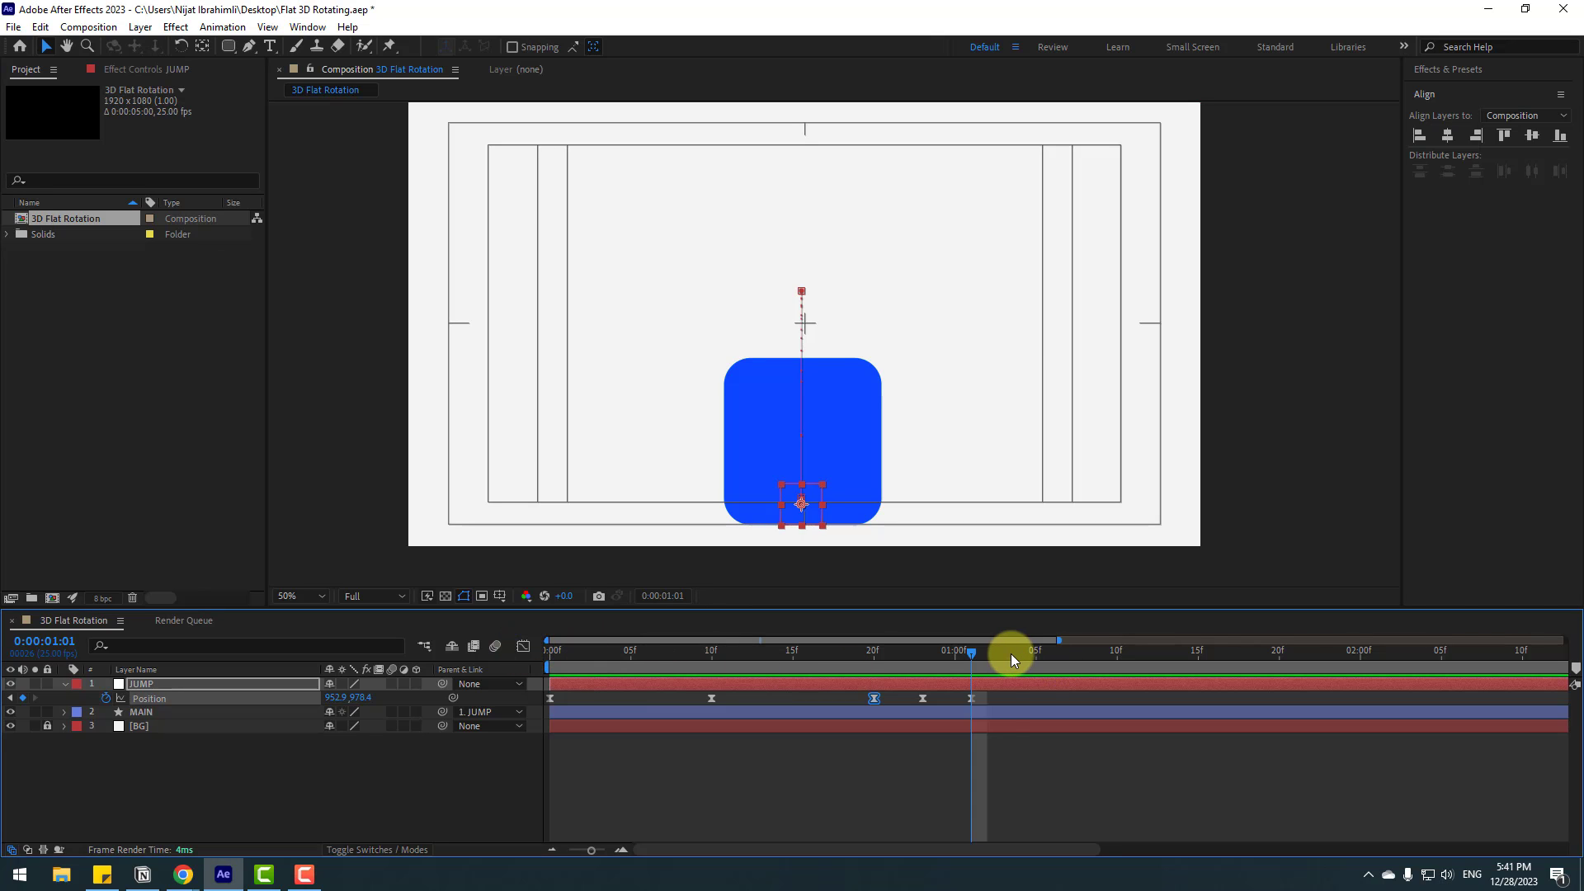
click(1003, 657)
key(minus)
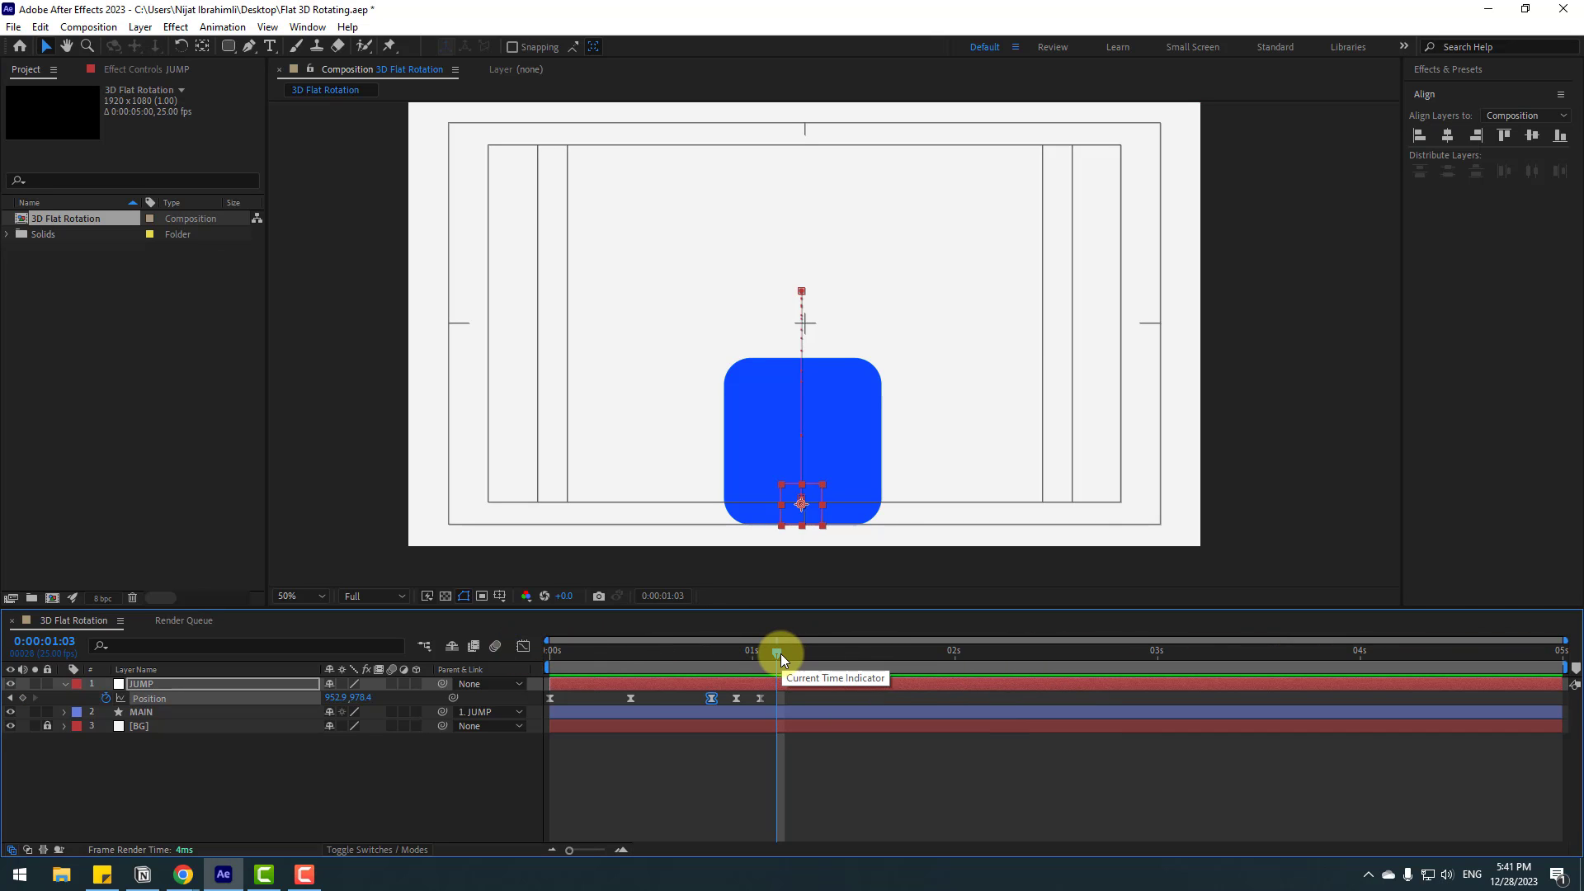
drag(780, 653, 828, 655)
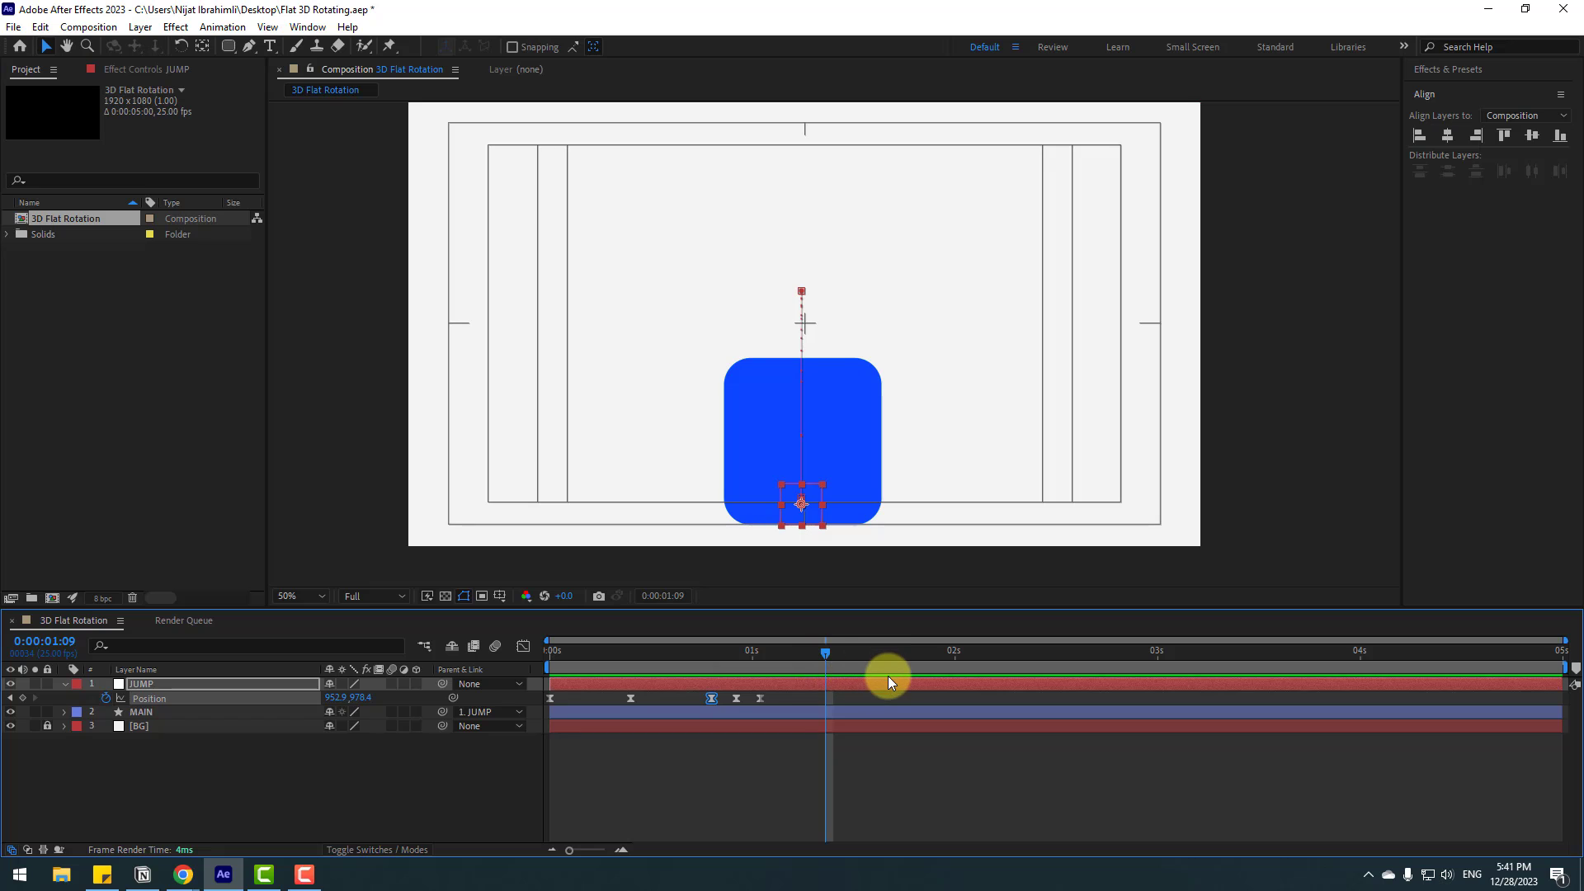
key(n)
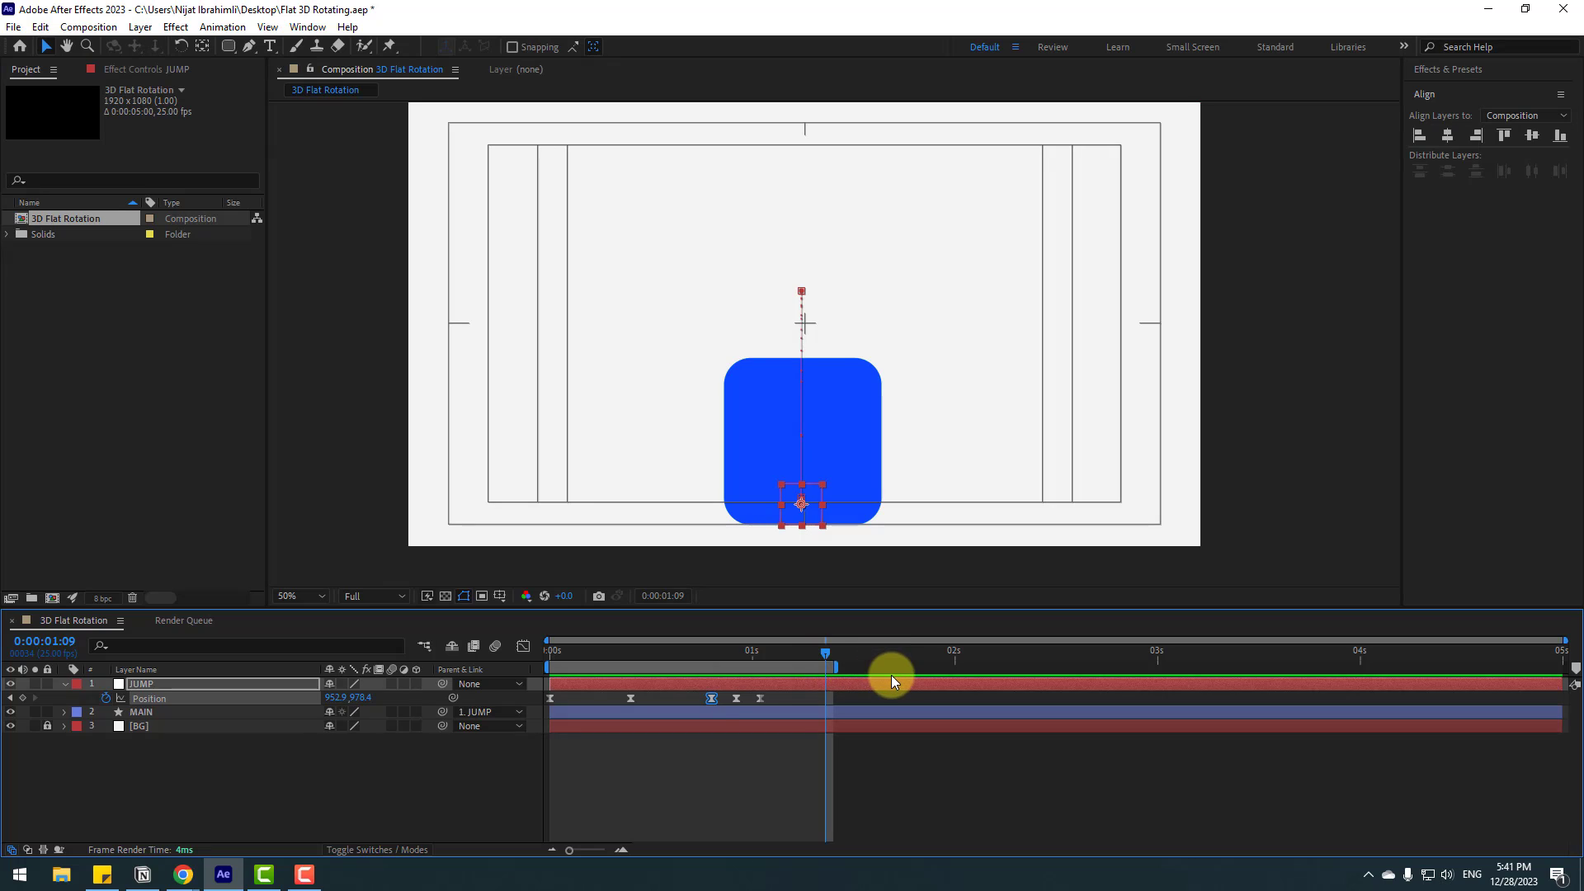
right_click(789, 667)
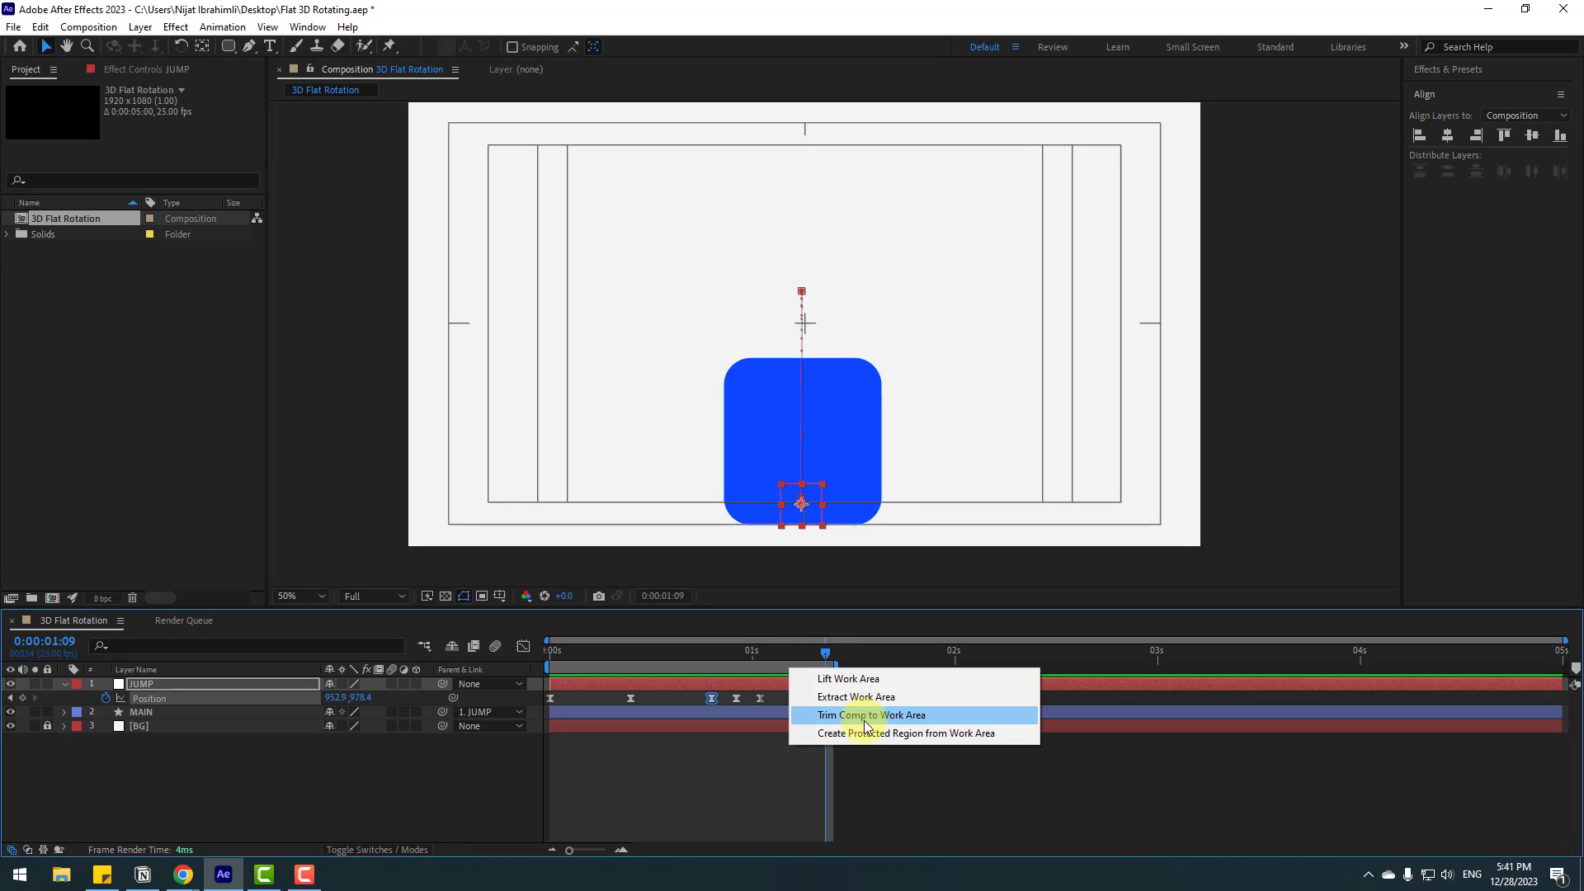
click(908, 716)
key(space)
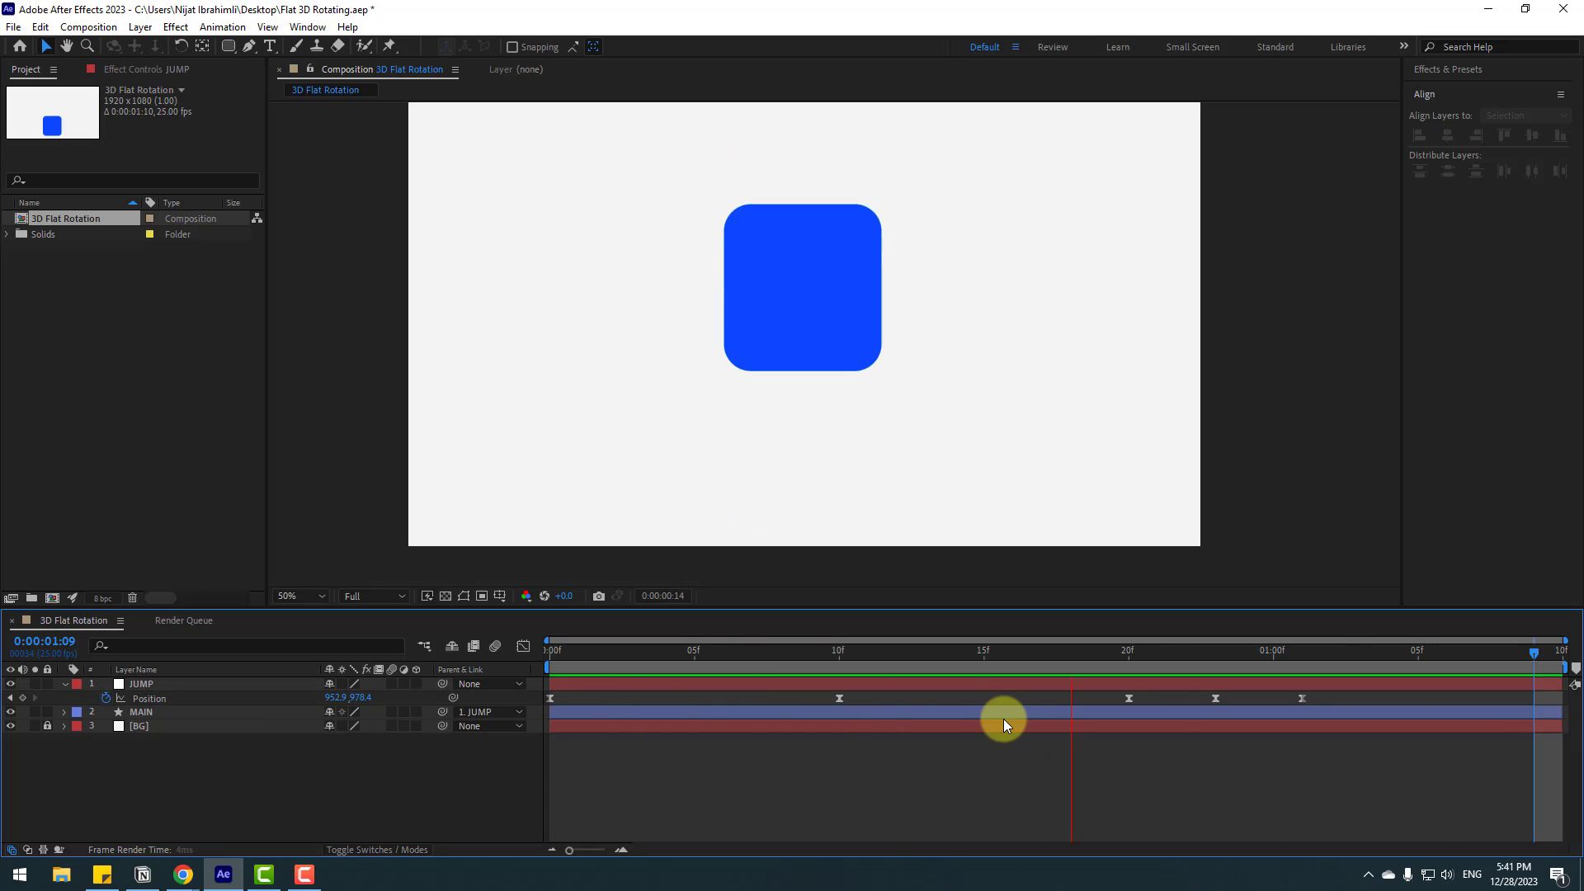
drag(729, 652, 551, 654)
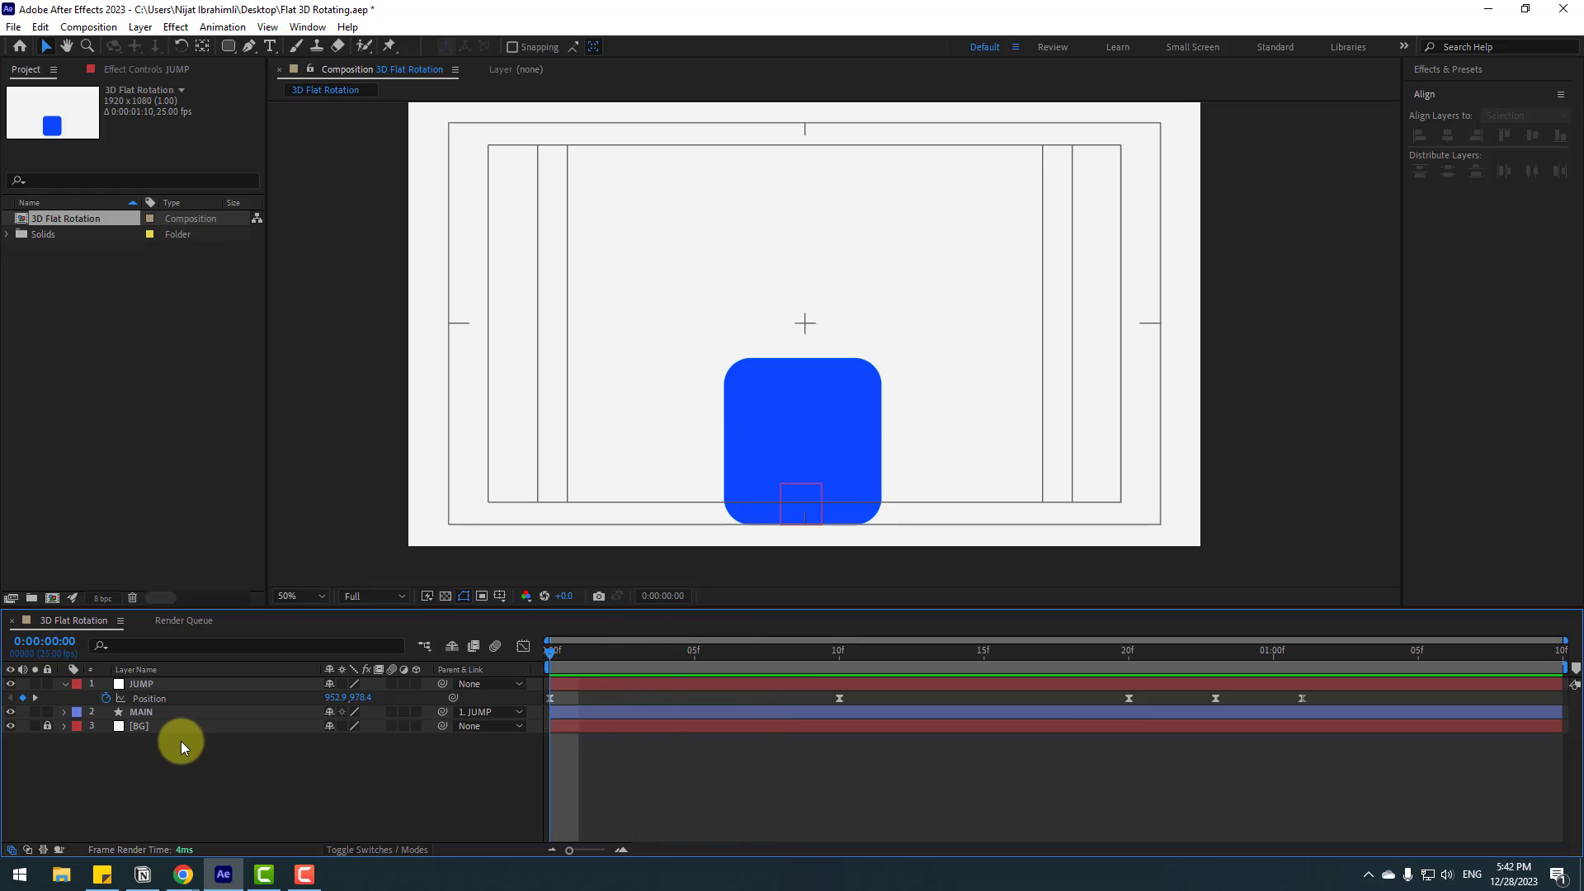
Step: Draw a small ellipse on the blue square's upper-left area as a new shape layer
click(64, 685)
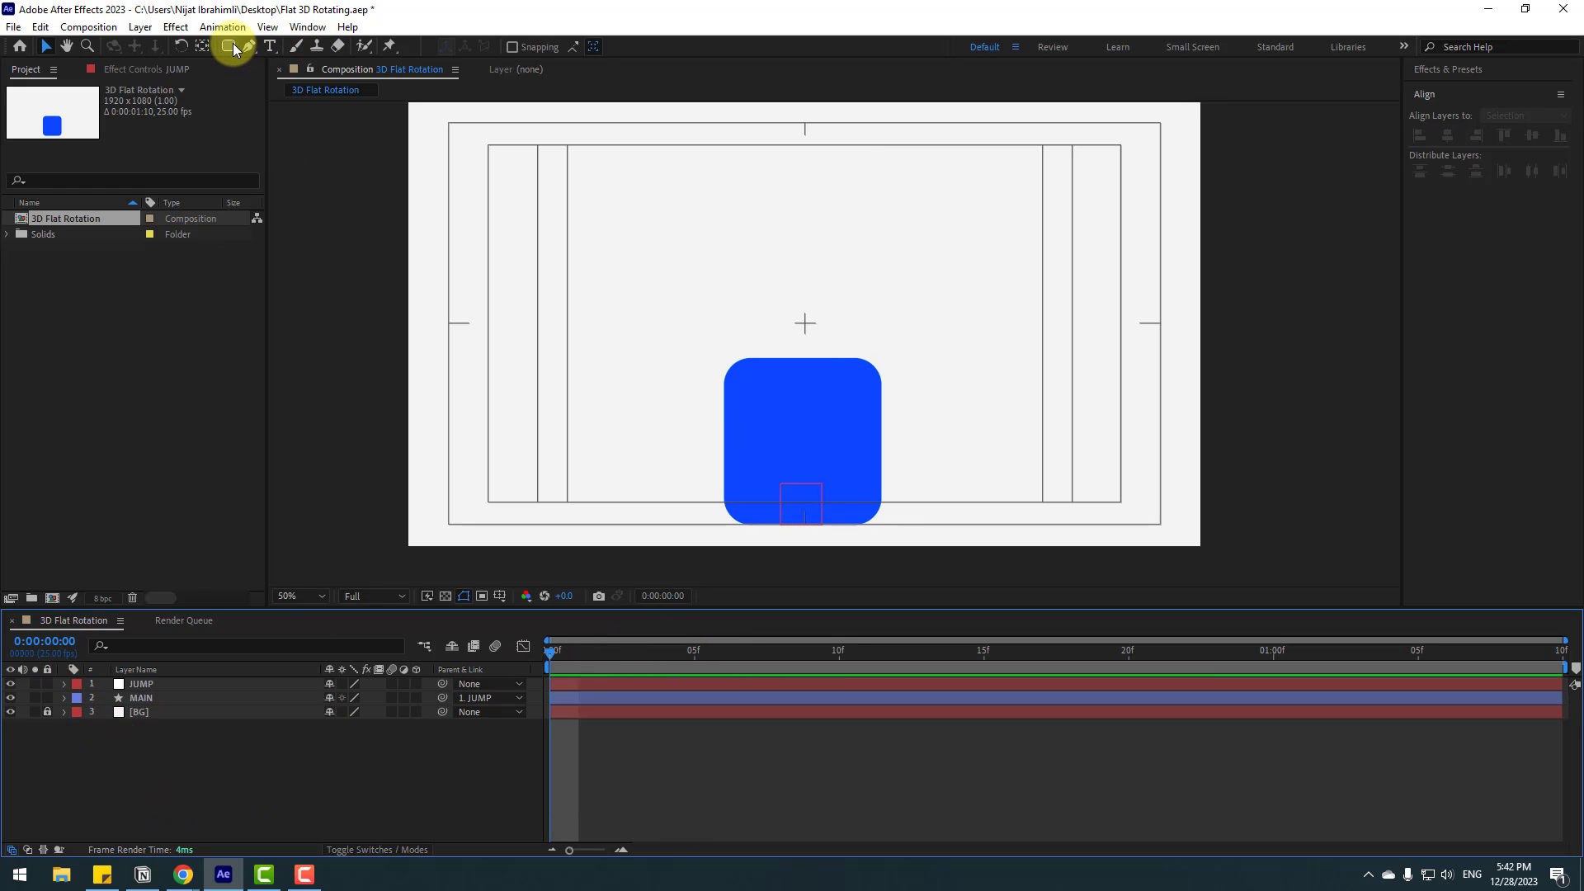
mouse_move(230, 44)
mouse_down()
mouse_move(234, 70)
mouse_move(297, 77)
mouse_up()
click(297, 81)
scroll(755, 444, up, 1)
drag(695, 478, 744, 287)
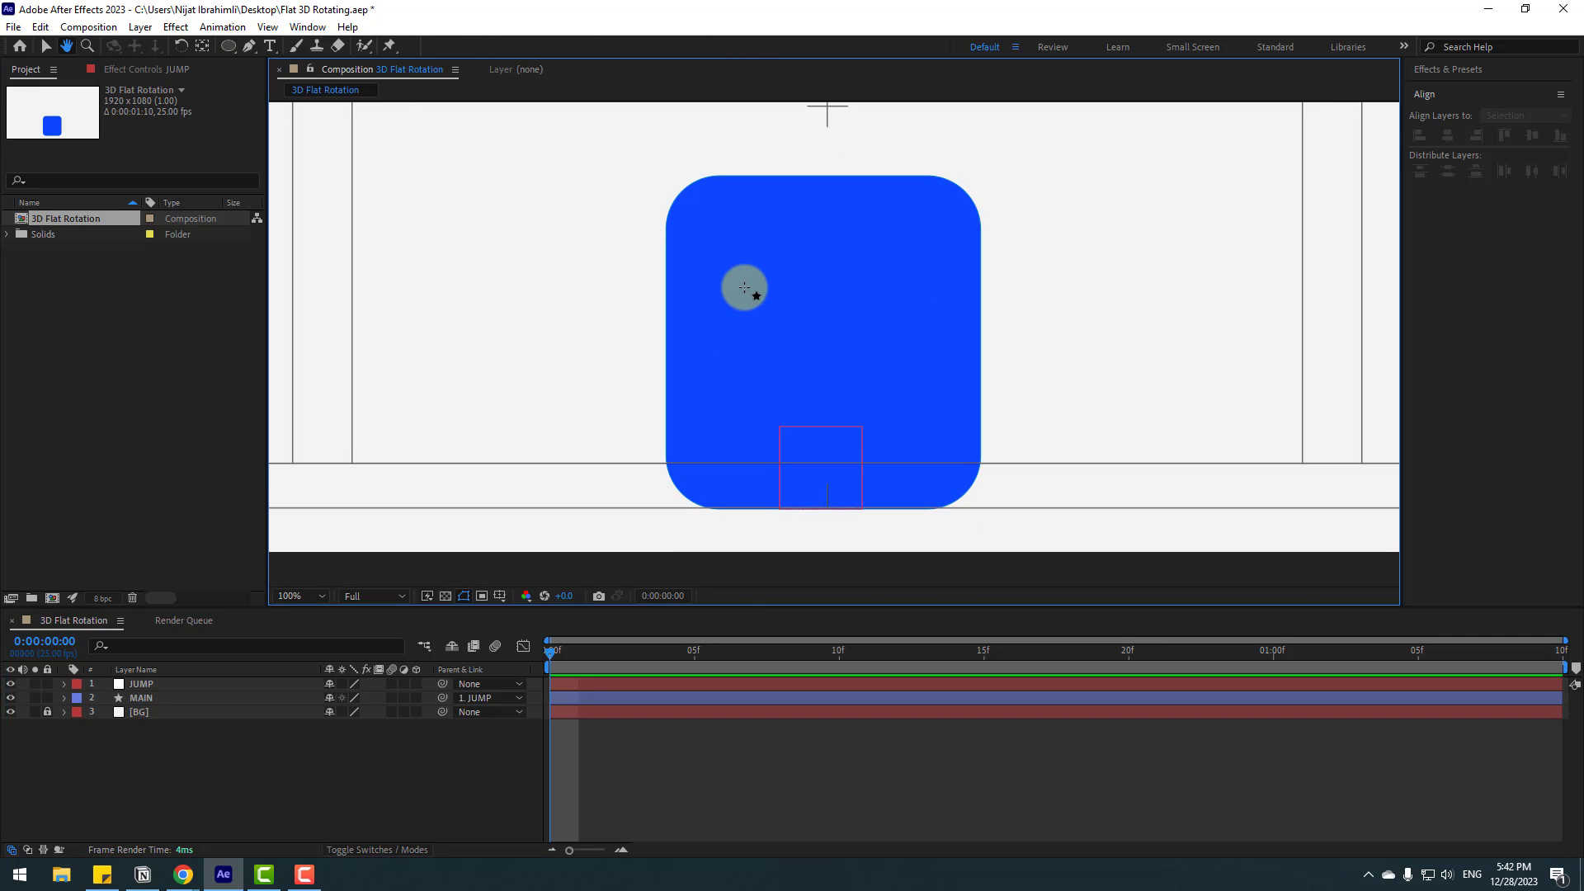
drag(861, 280, 753, 329)
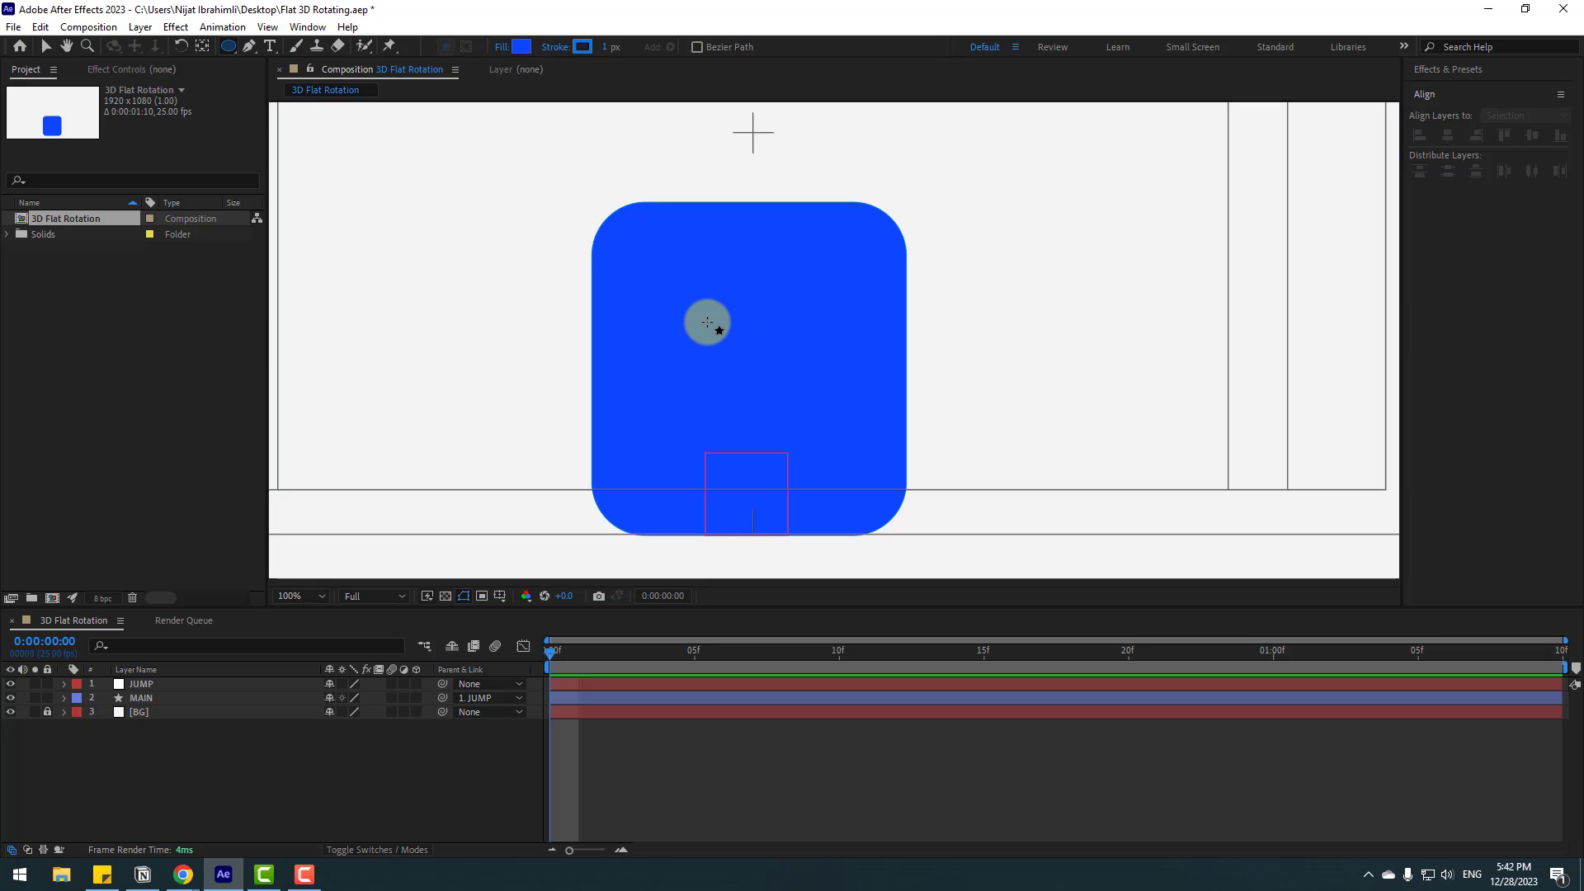
mouse_move(675, 302)
mouse_down()
mouse_move(729, 371)
mouse_move(715, 325)
mouse_up()
click(47, 46)
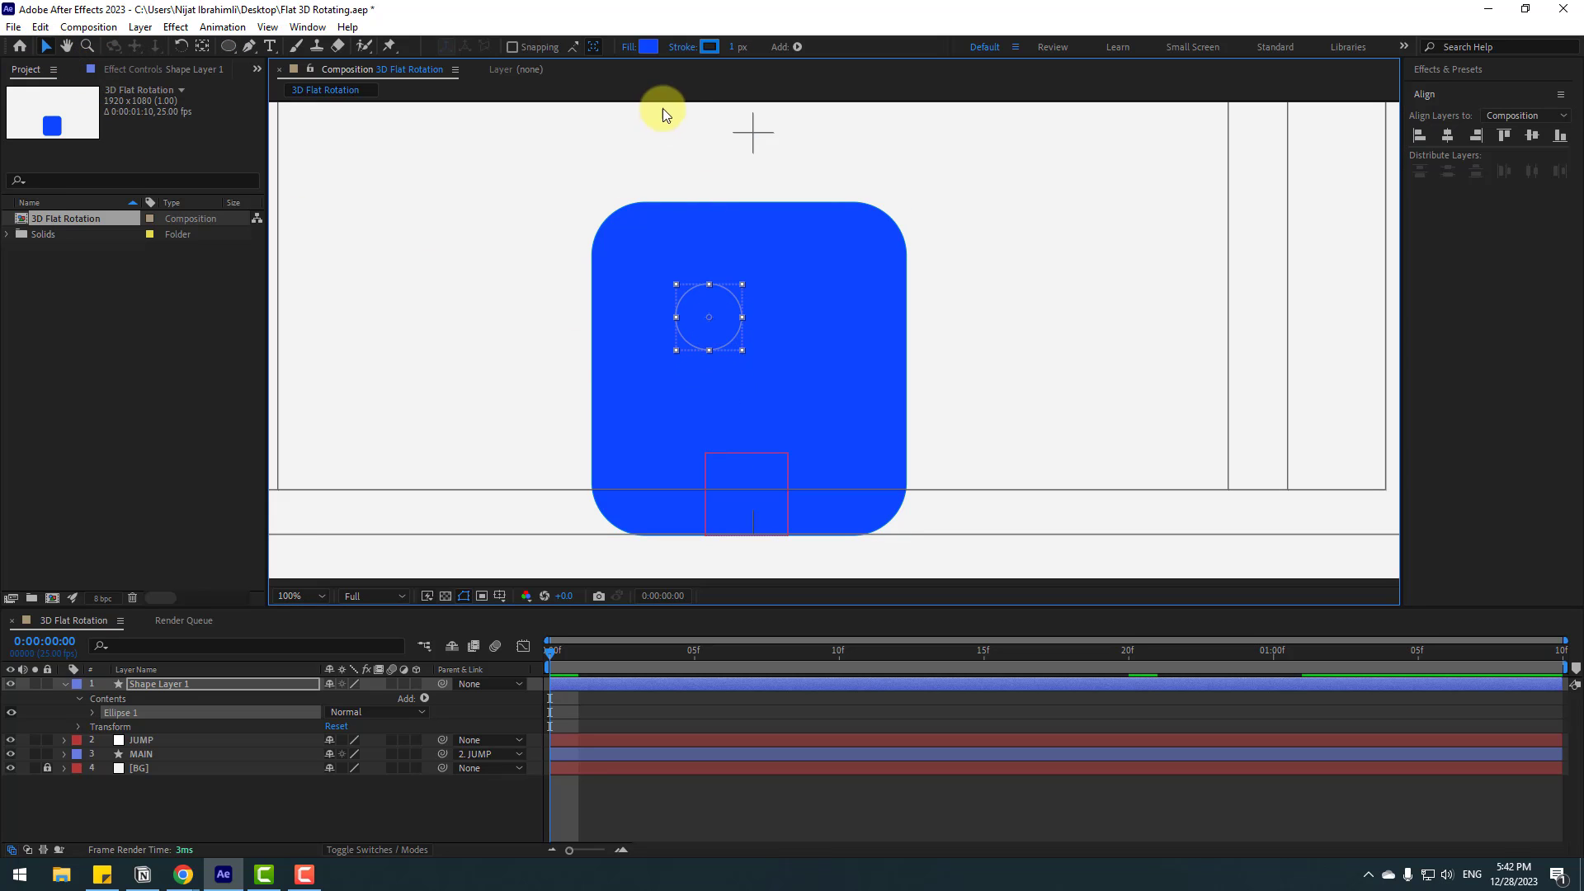
Step: Set the circle's fill to pure white
click(651, 47)
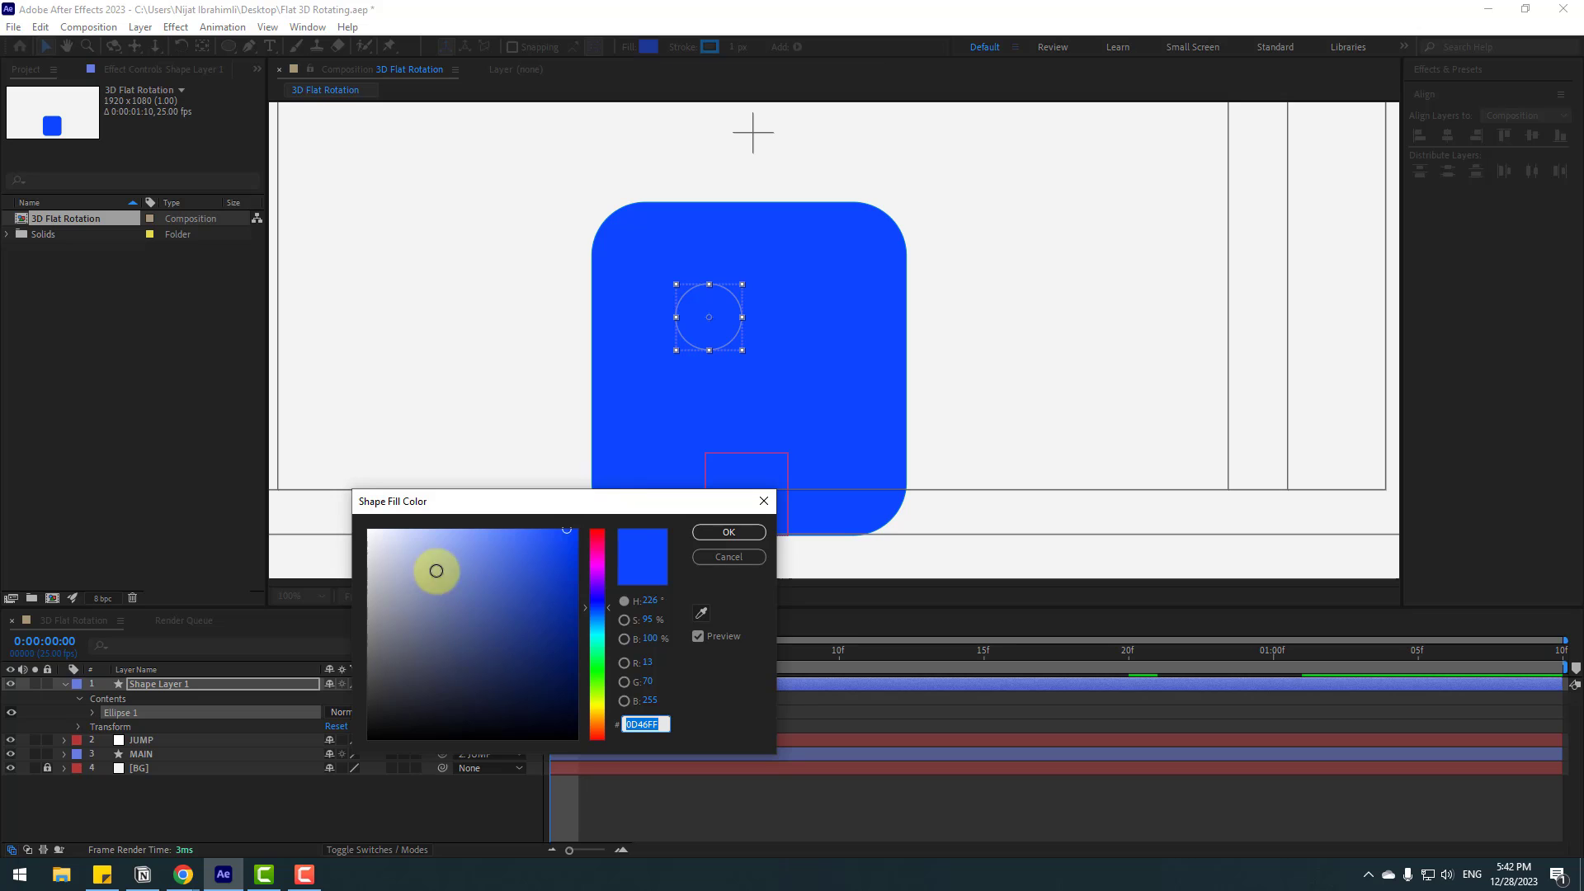
click(371, 526)
drag(371, 526, 369, 529)
click(706, 537)
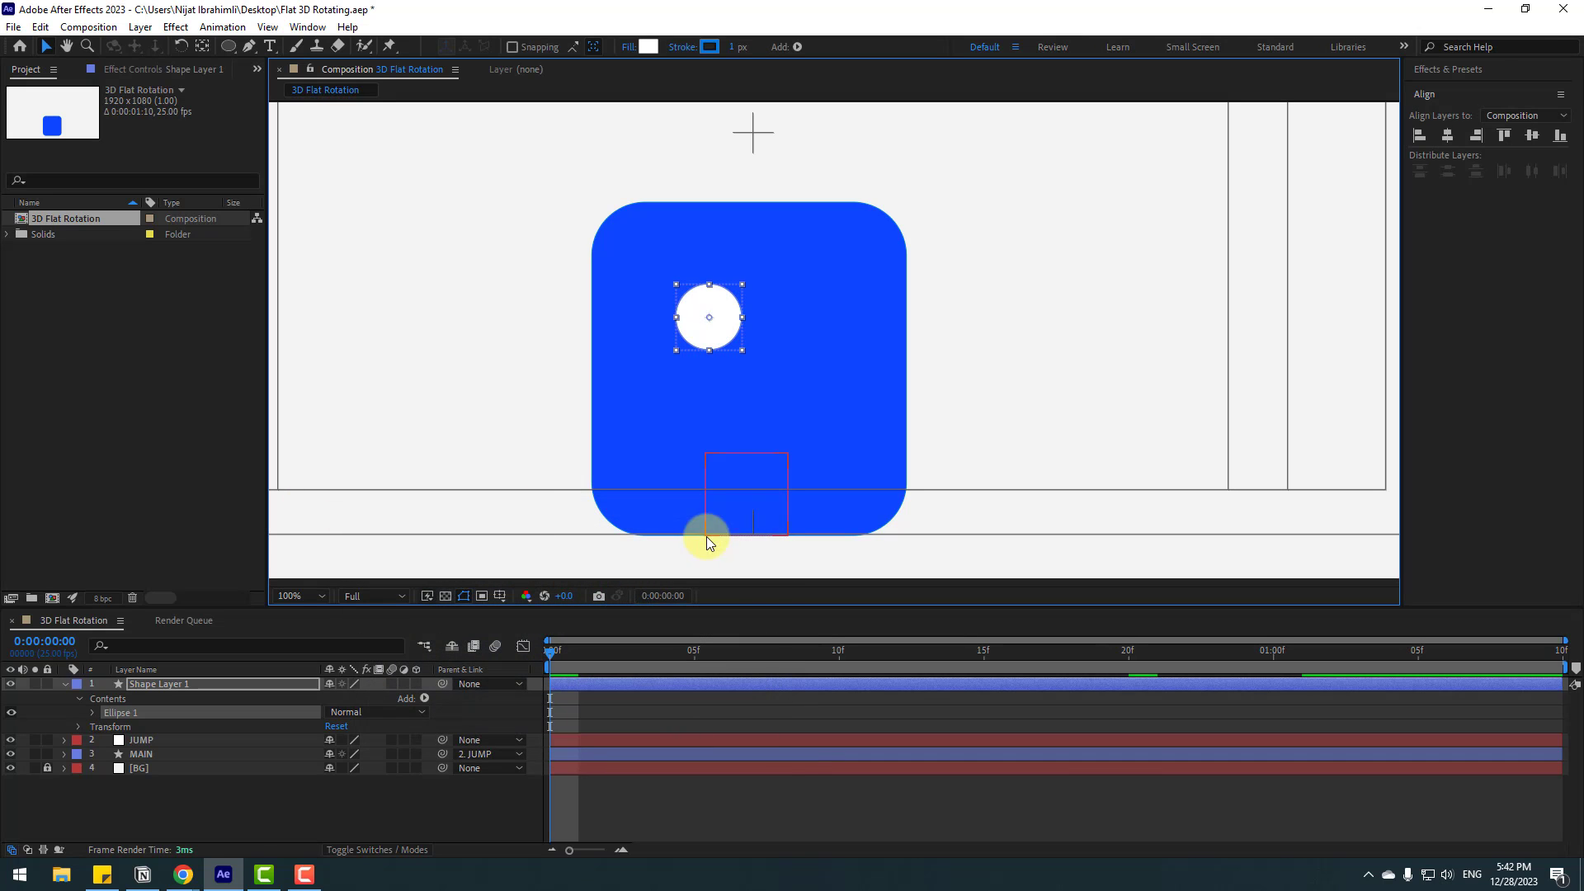
click(202, 48)
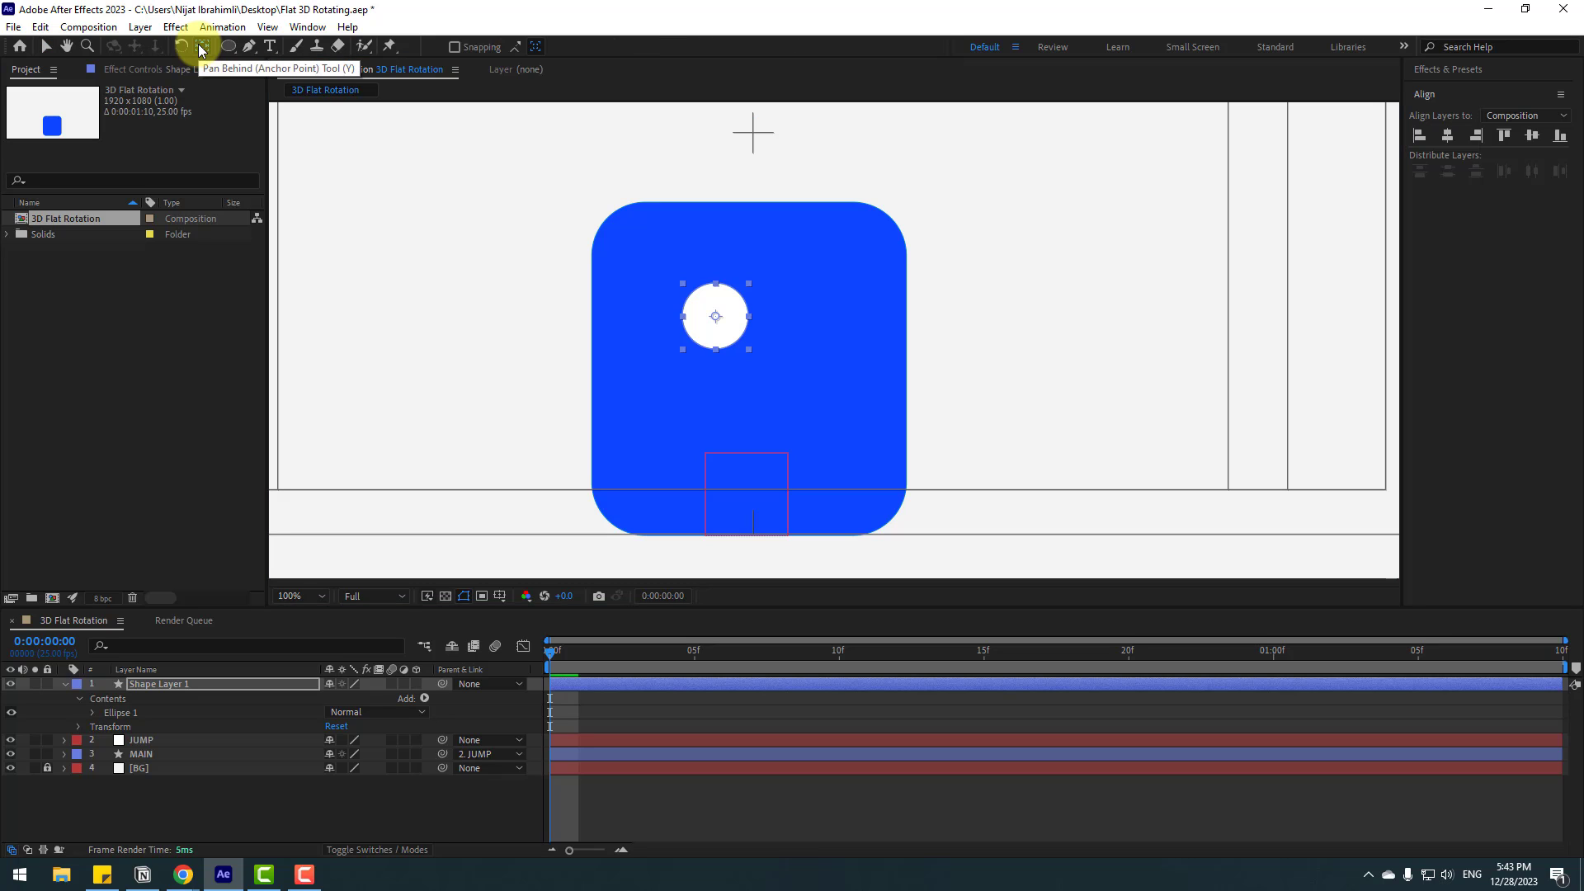
click(44, 47)
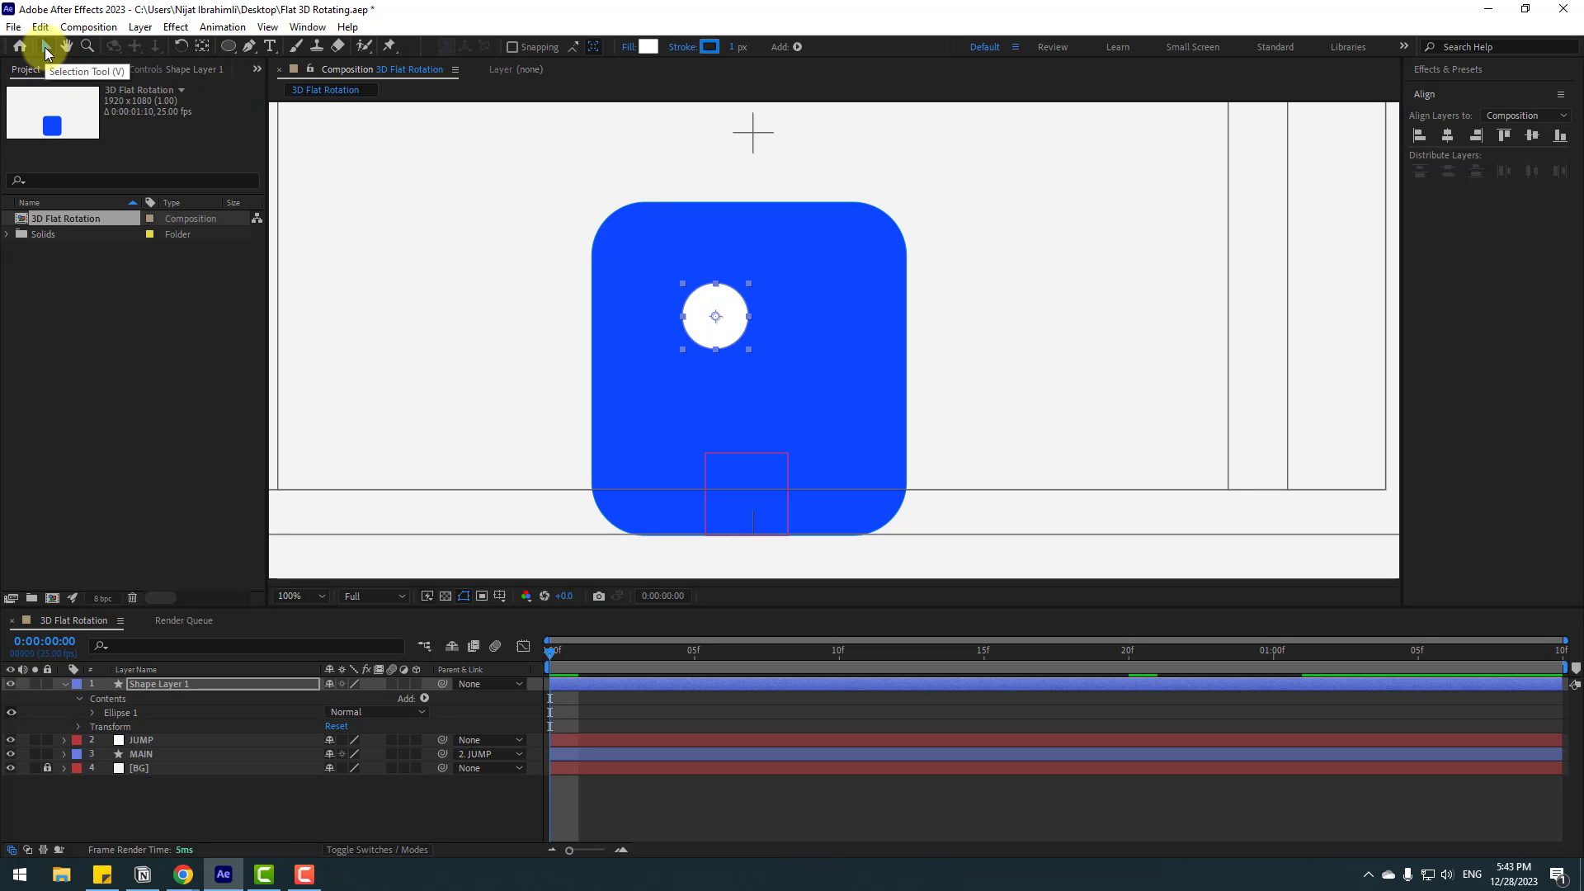
Step: Duplicate Ellipse 1, move the copy to the right and shrink it slightly
click(128, 715)
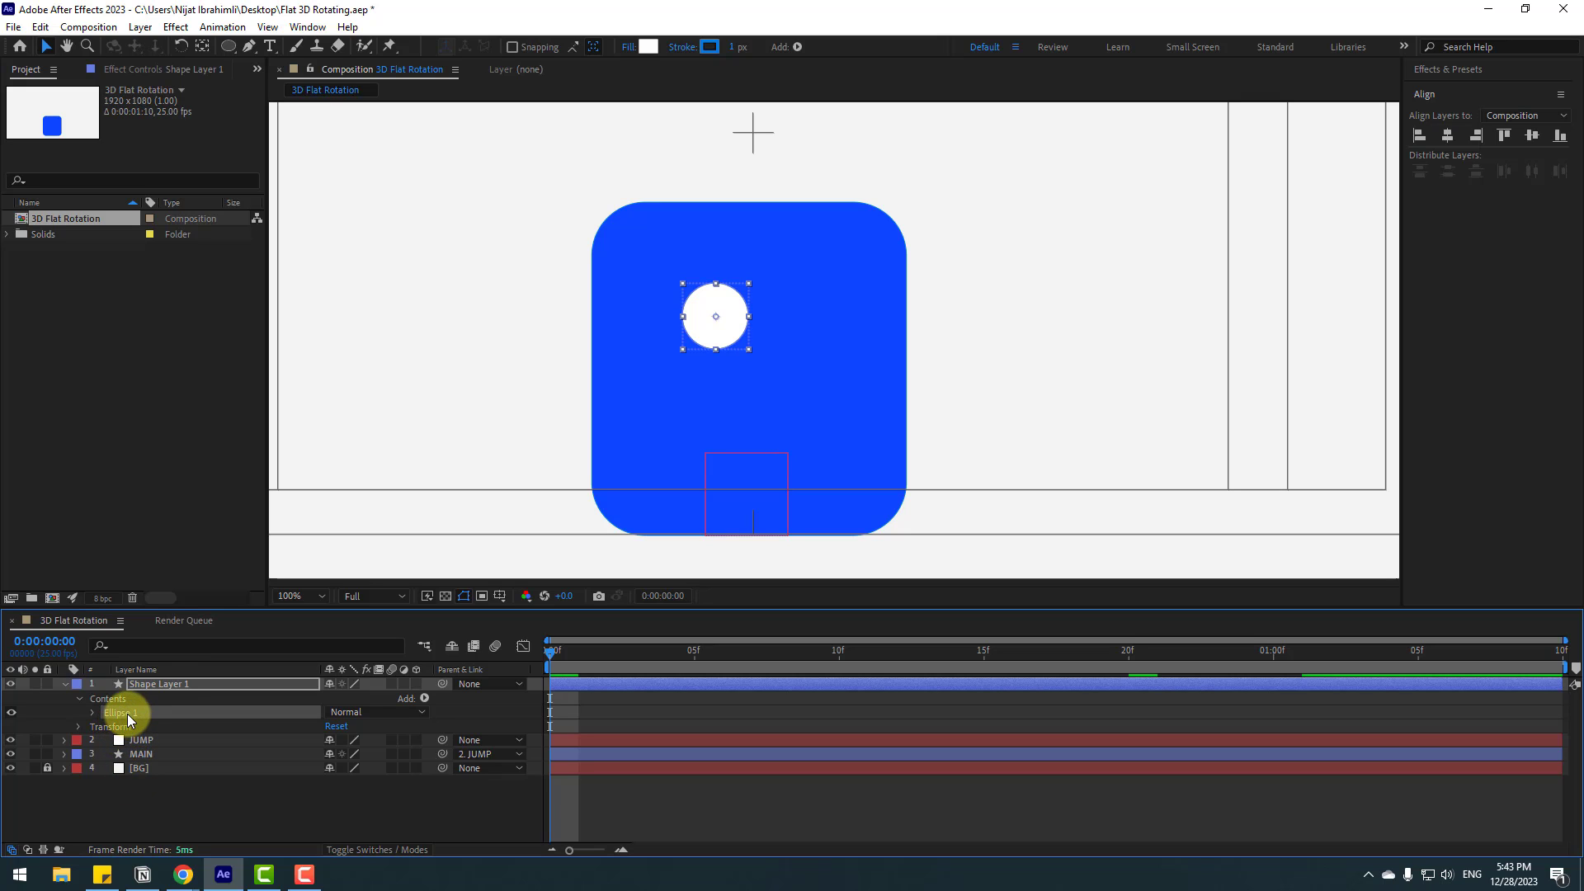
key(ctrl+d)
key(period)
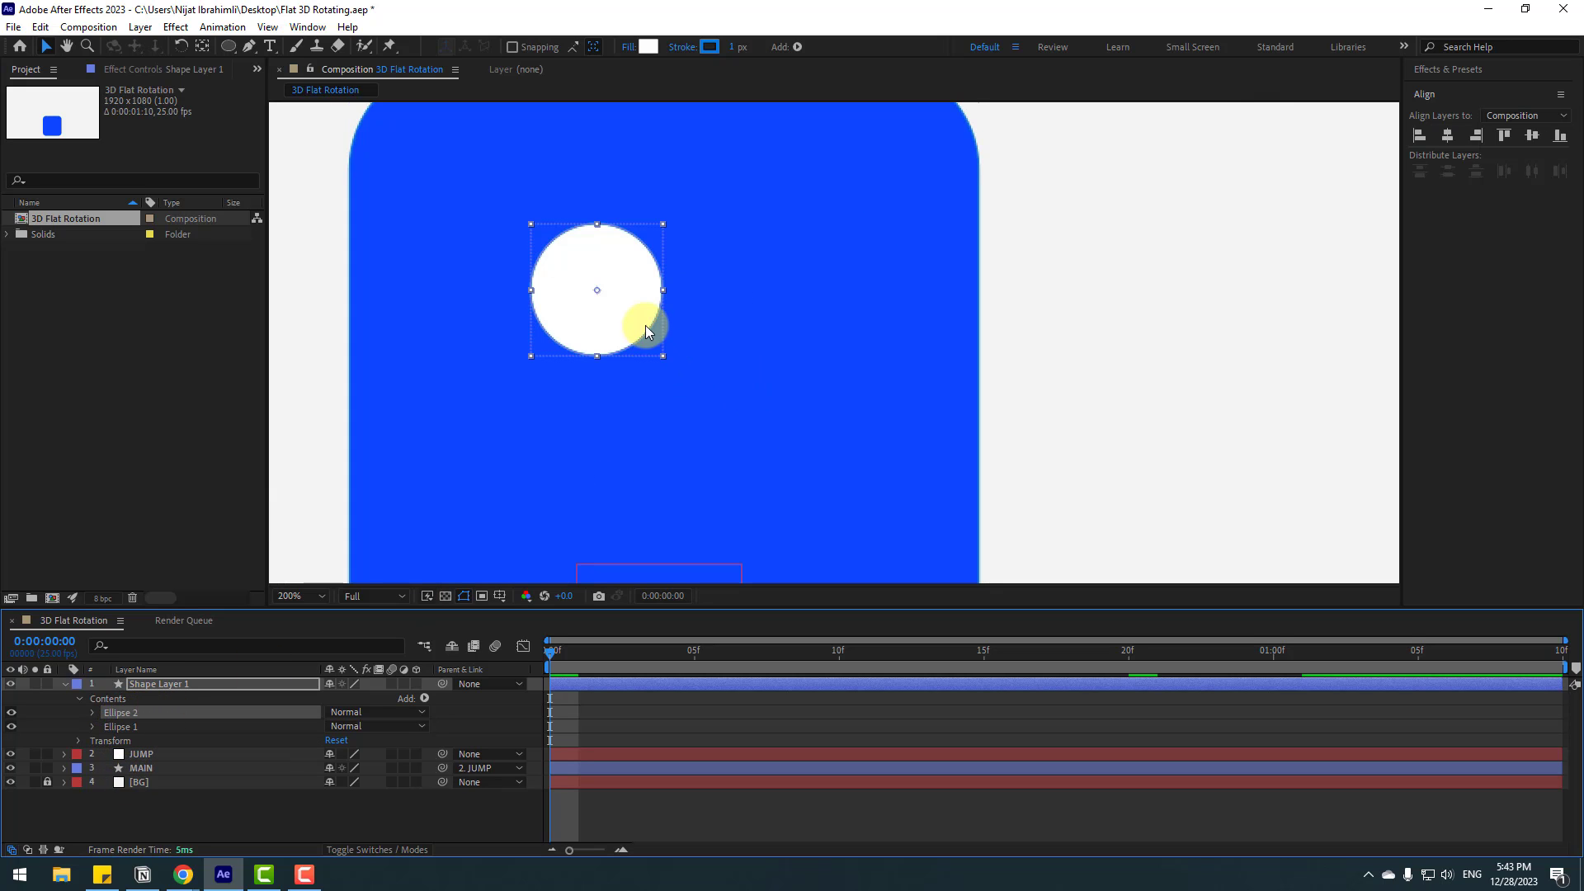
drag(622, 301, 762, 312)
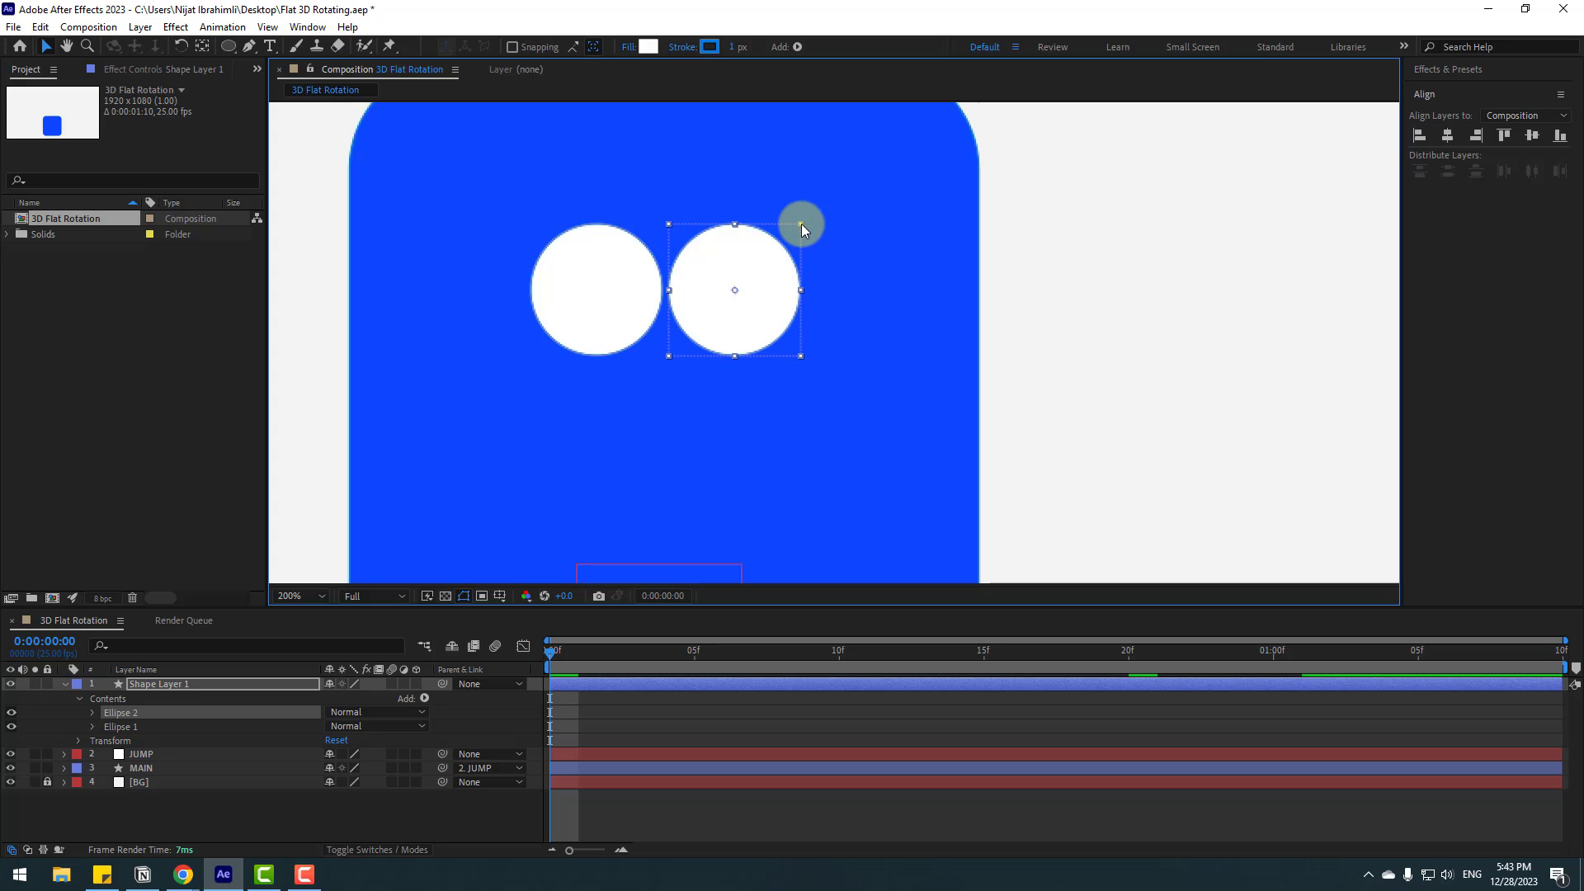
drag(800, 225, 721, 291)
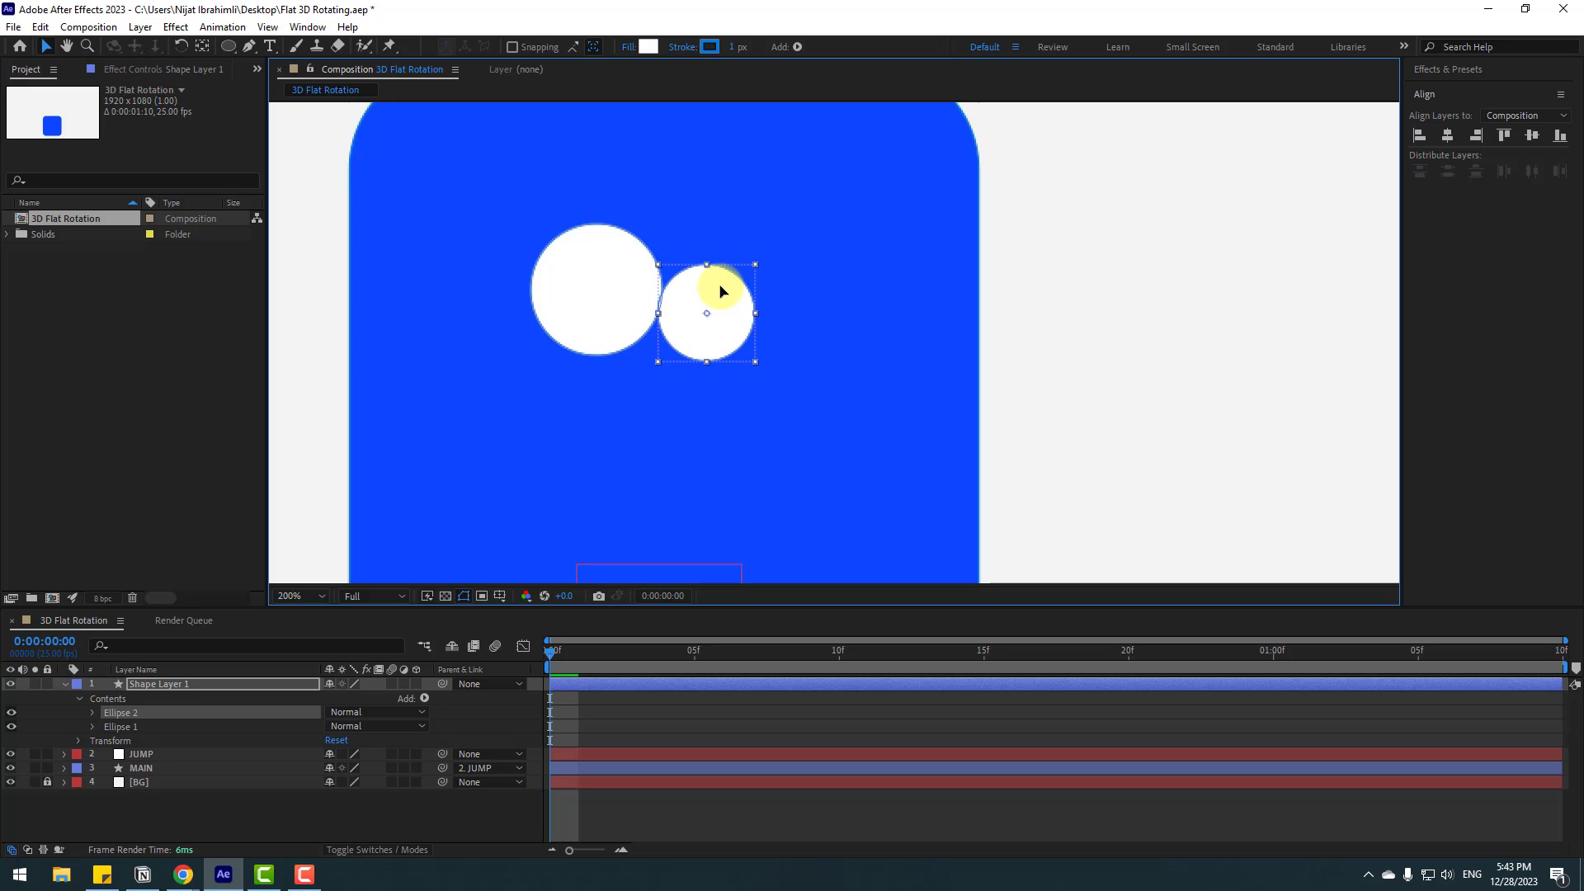
Step: Move the smaller Ellipse 2 circle left so it overlaps the larger one
click(350, 804)
scroll(446, 443, down, 4)
scroll(439, 443, up, 4)
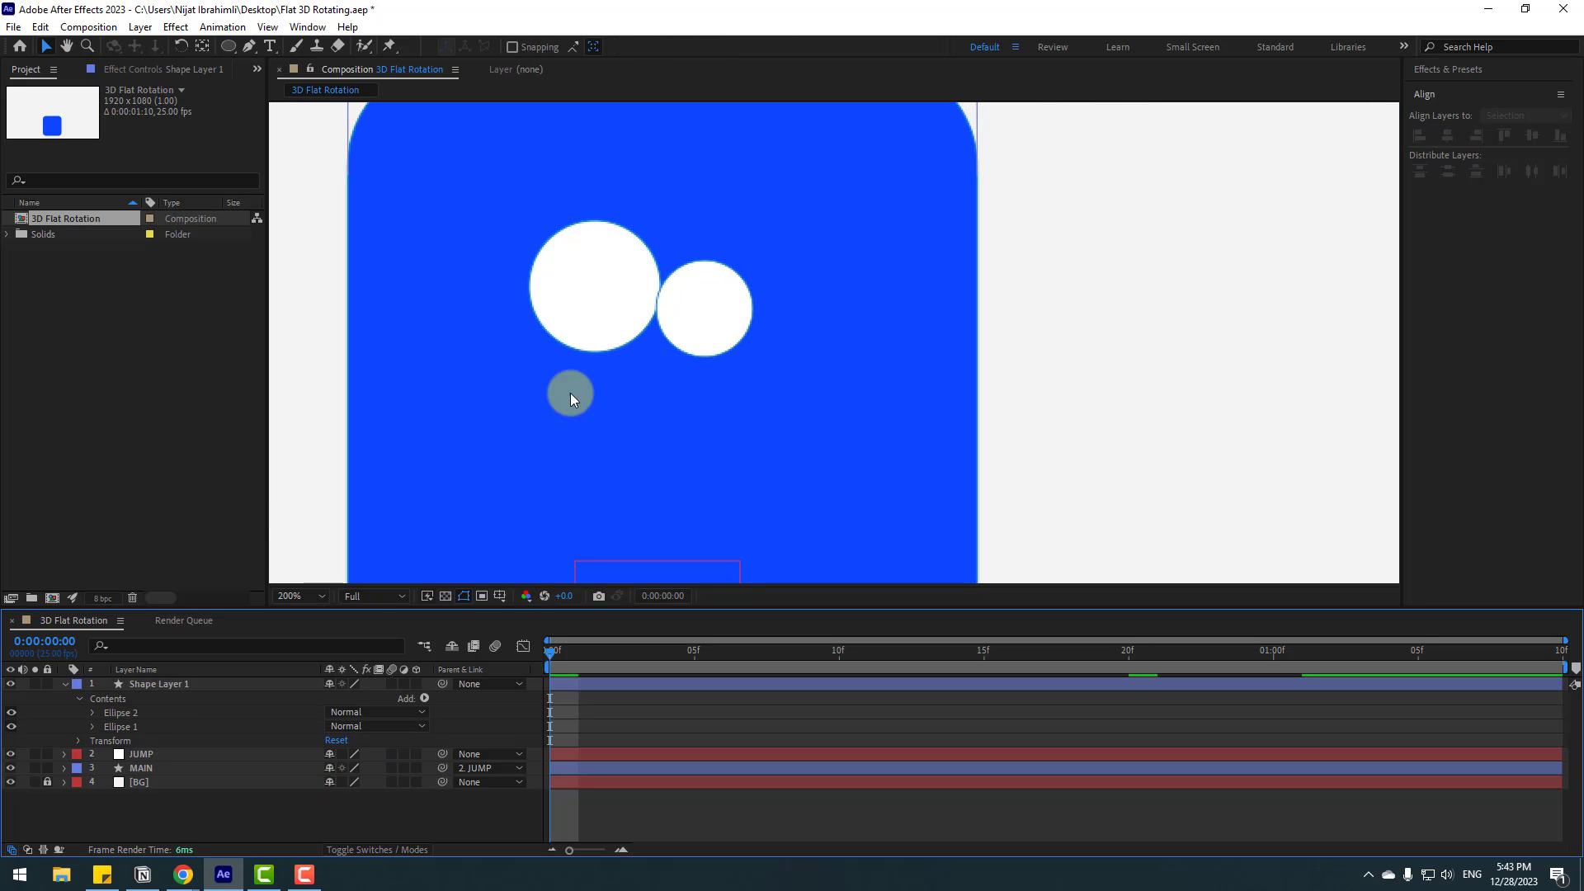
click(738, 324)
double_click(709, 313)
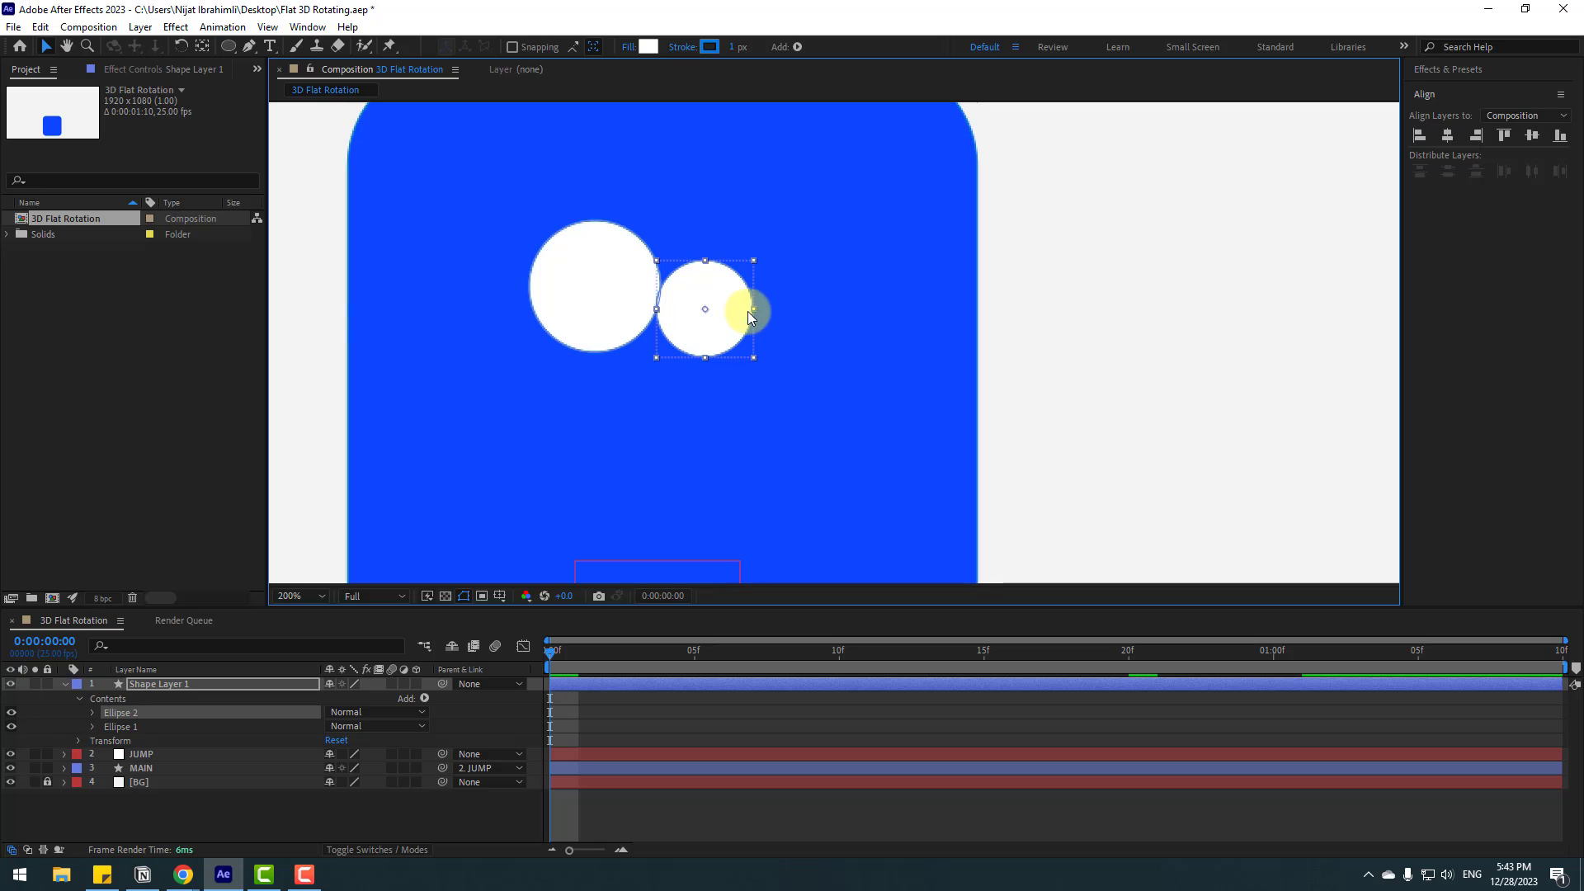
drag(735, 311, 730, 311)
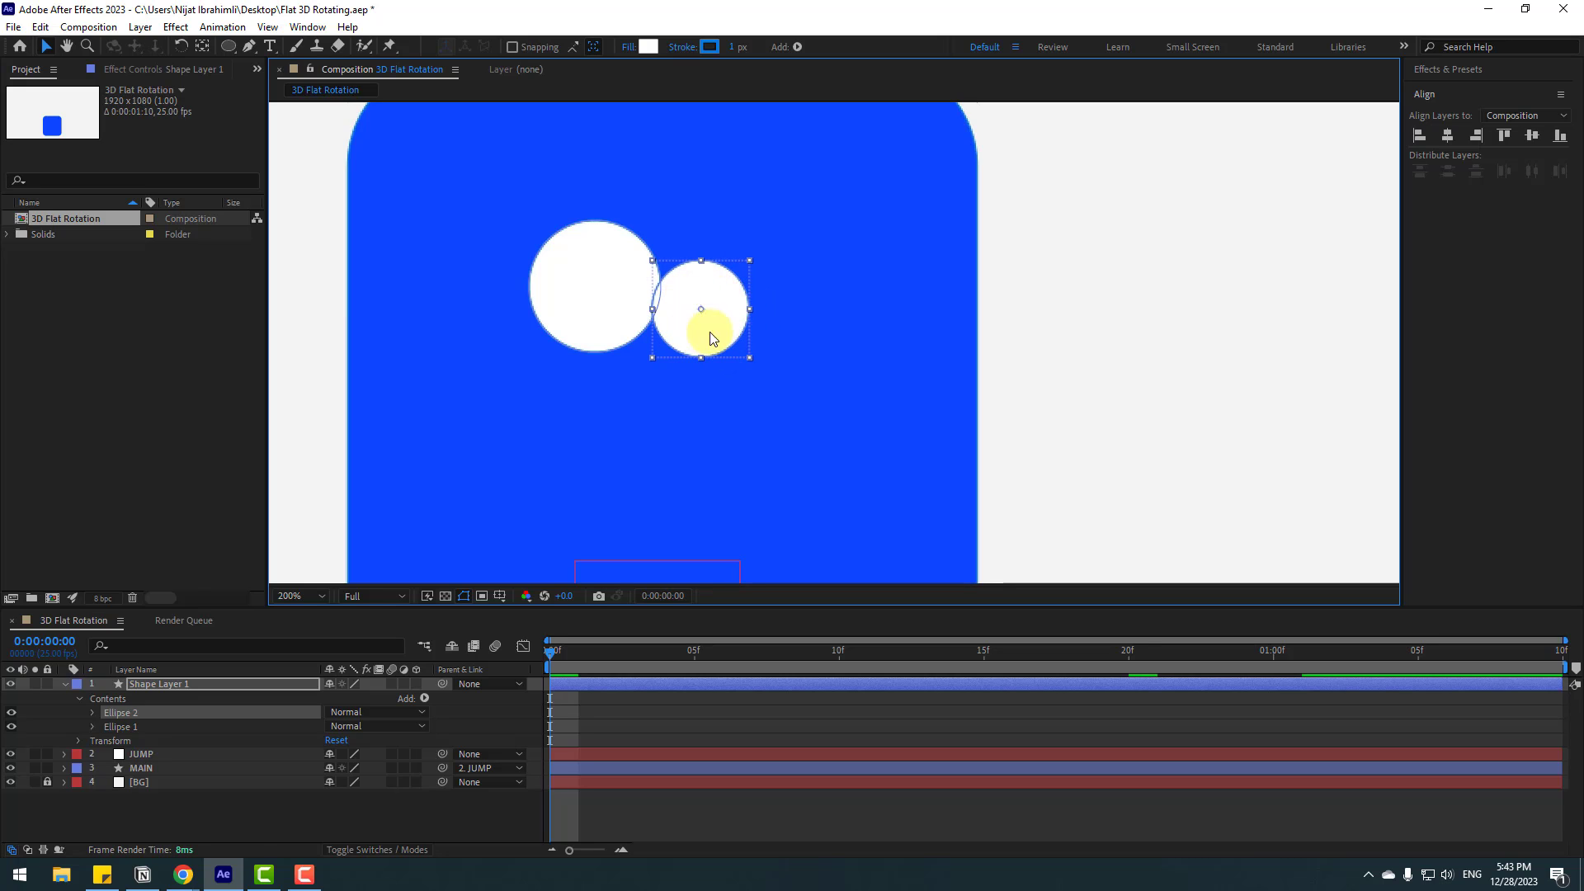
click(342, 819)
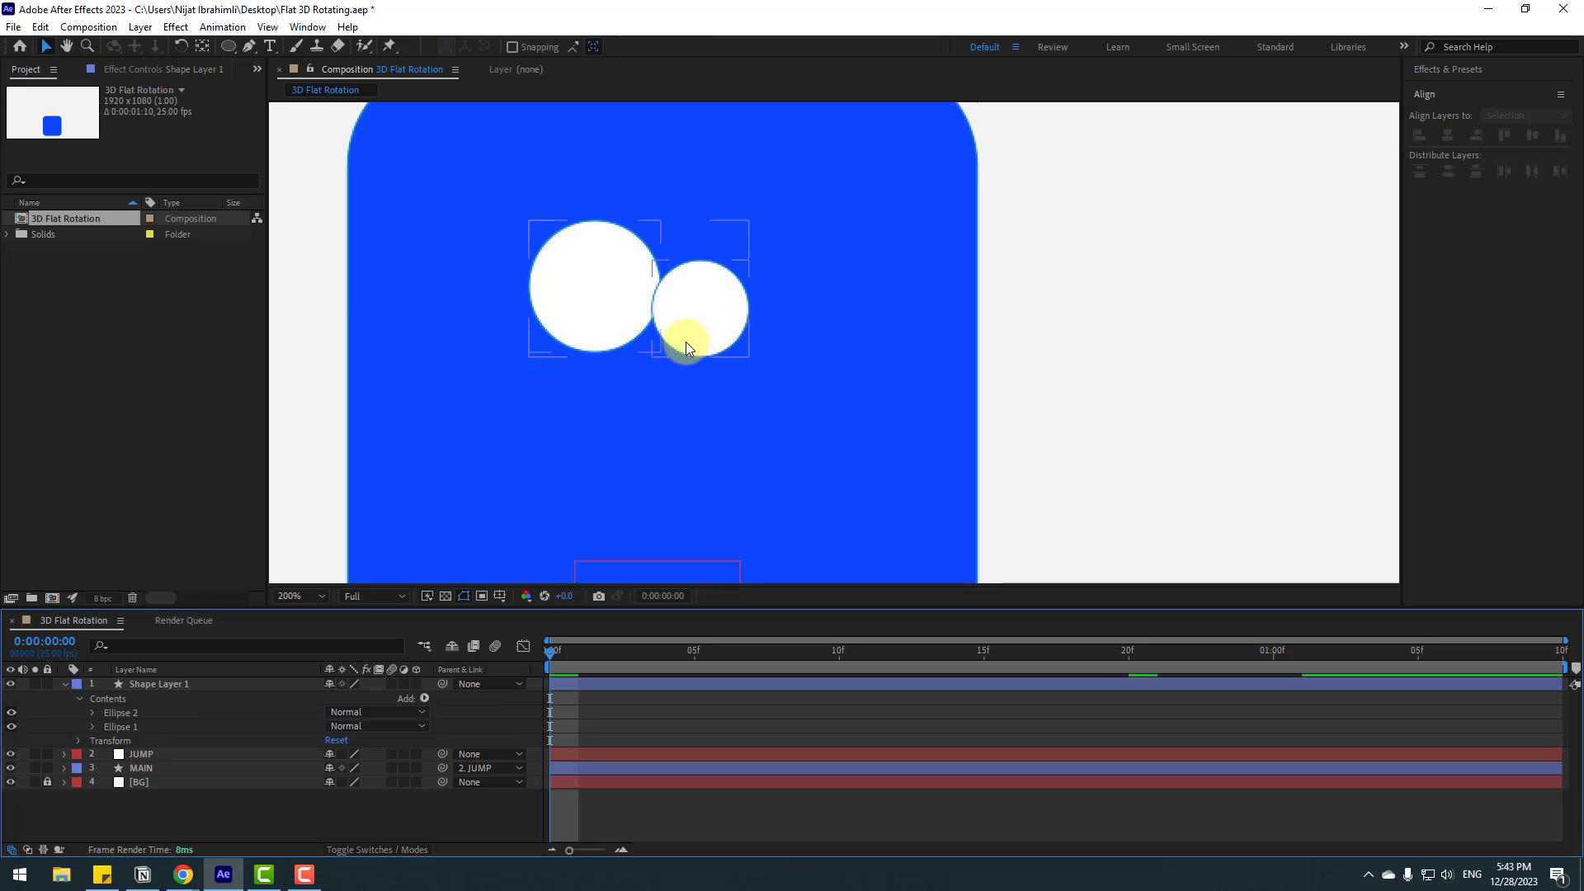
click(157, 688)
click(709, 290)
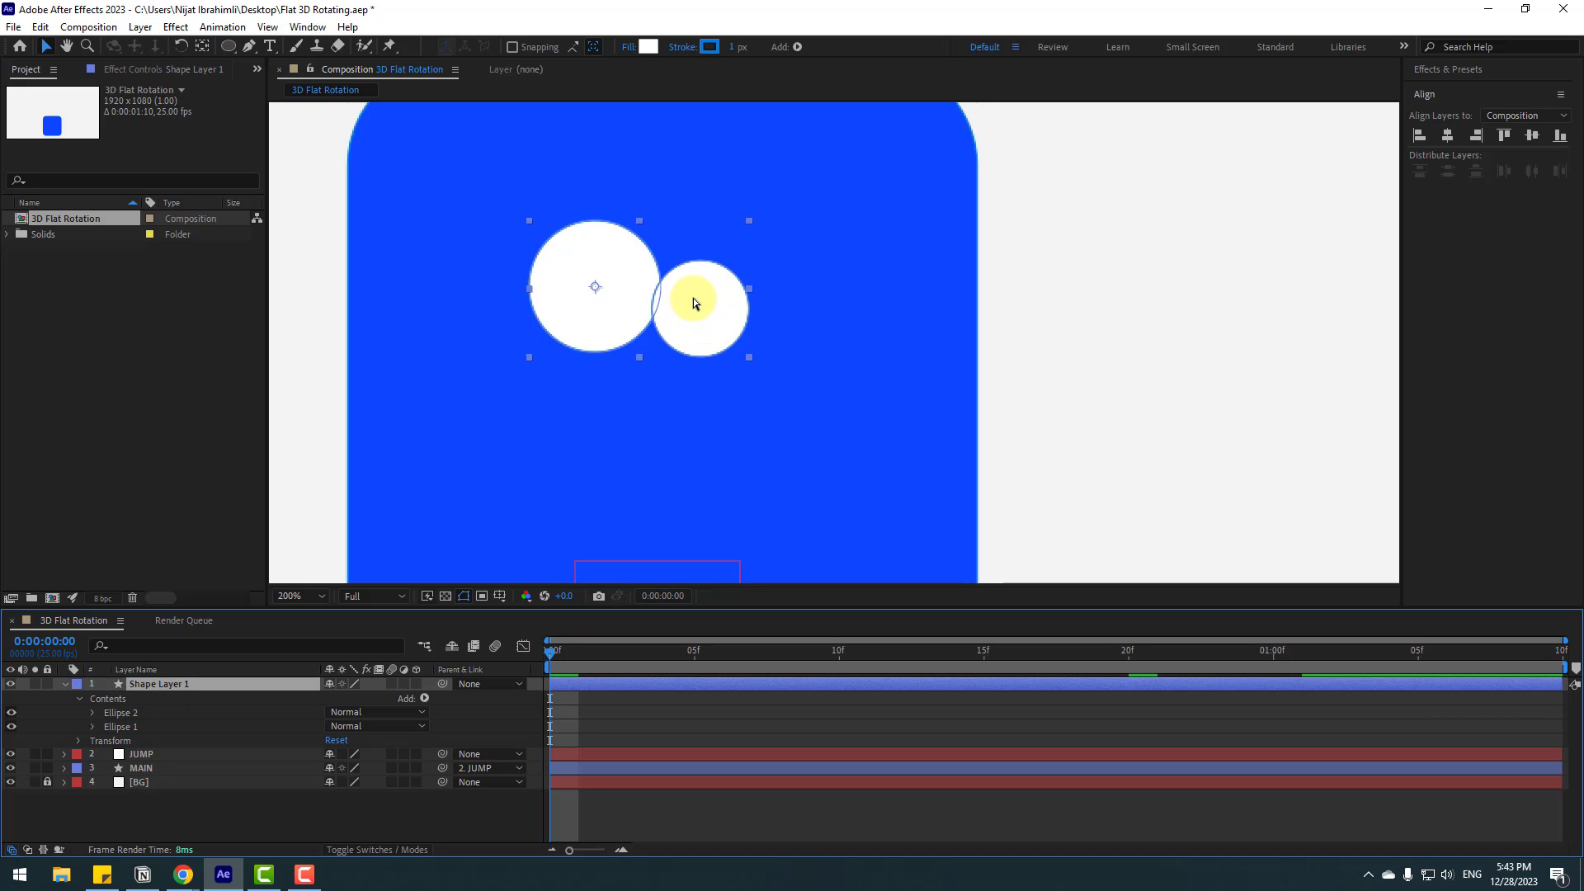
double_click(693, 303)
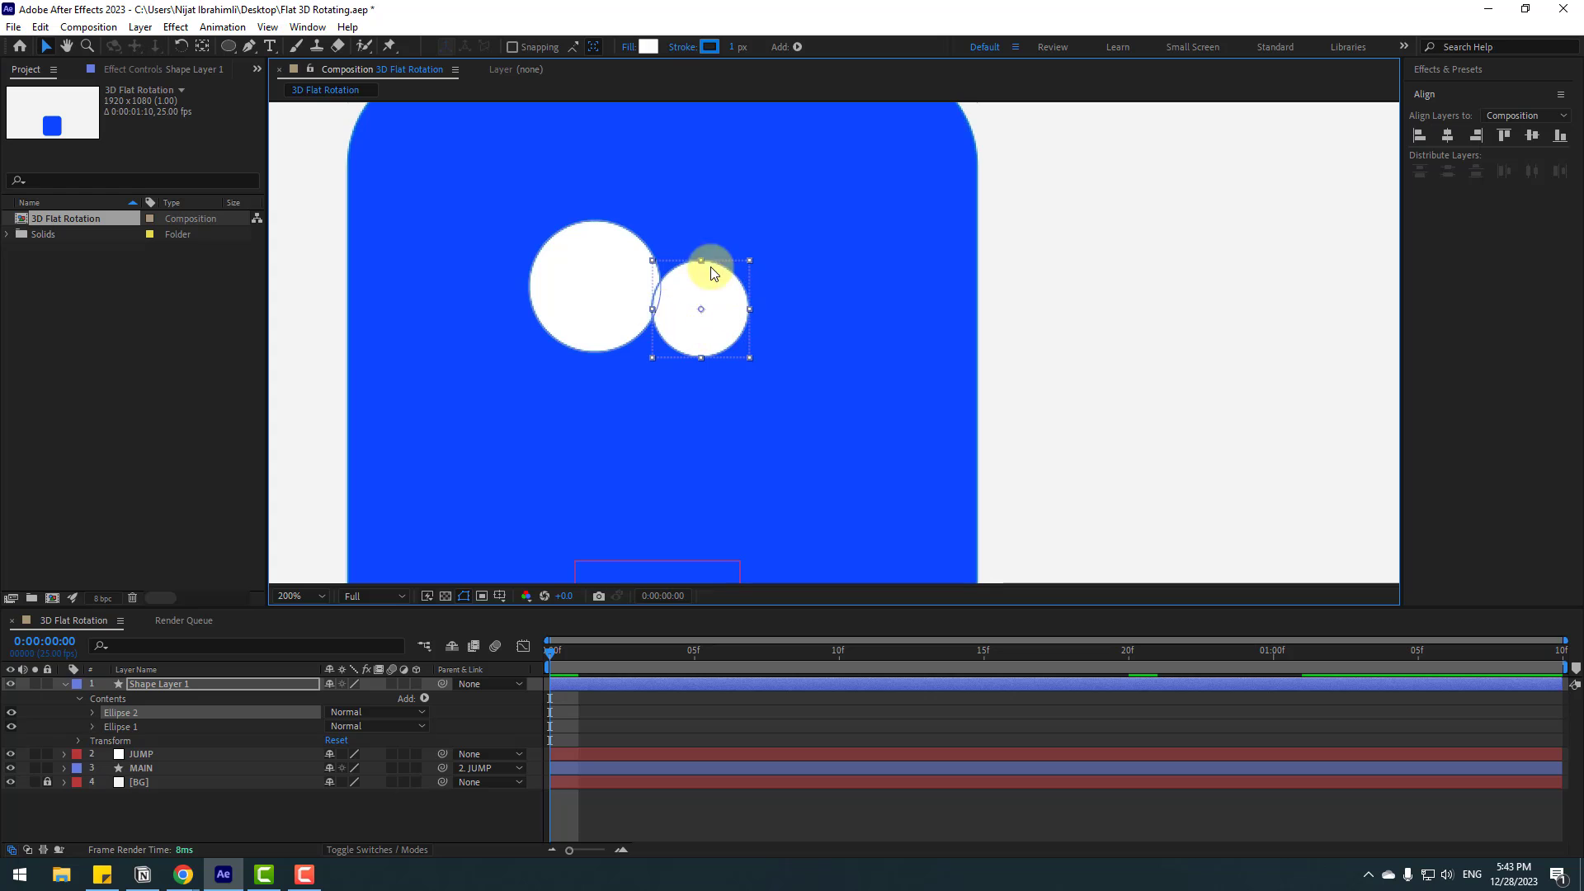
drag(699, 338, 683, 335)
Step: Set the eye circles' stroke width to 0 px
click(312, 812)
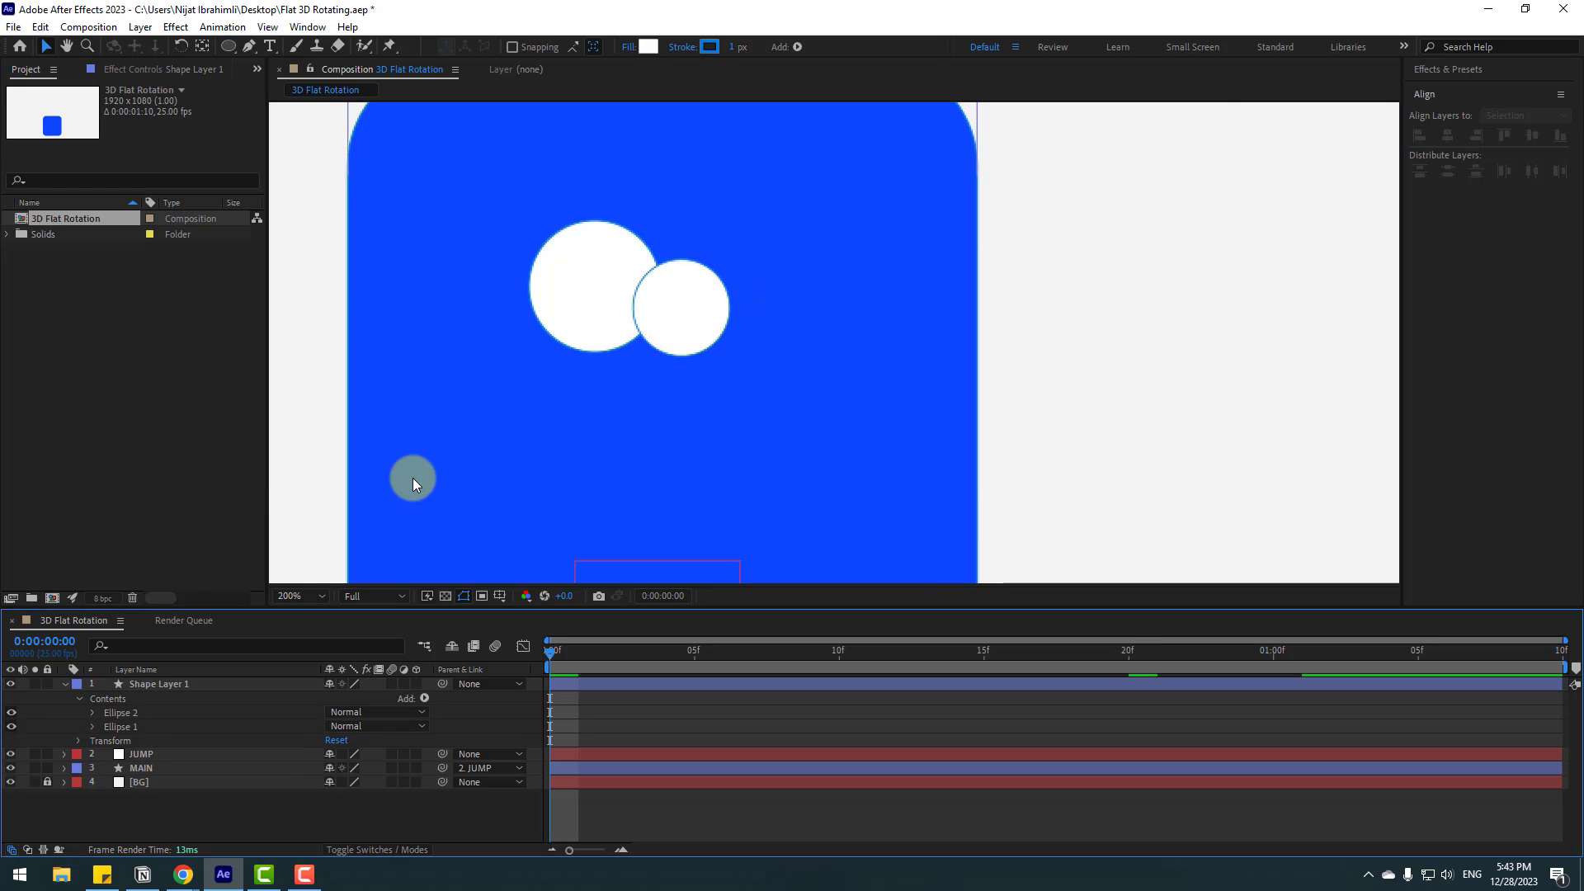
scroll(414, 478, down, 2)
scroll(413, 478, up, 2)
click(656, 307)
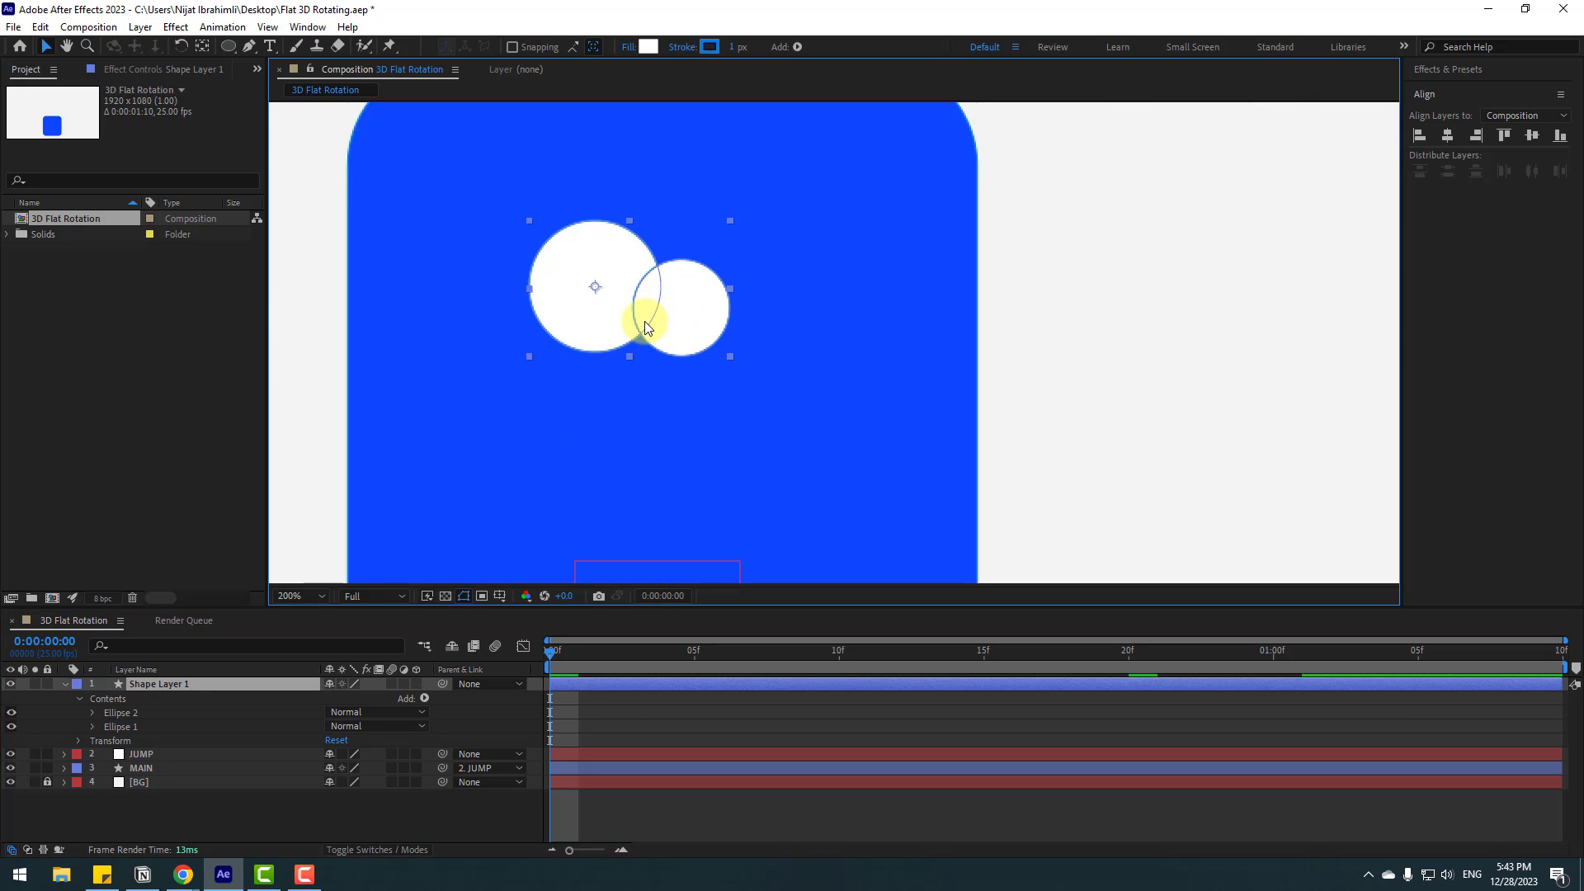
click(732, 51)
text(0)
key(Return)
Step: Rename Shape Layer 1 to eye_white and nudge the smaller circle up
click(376, 803)
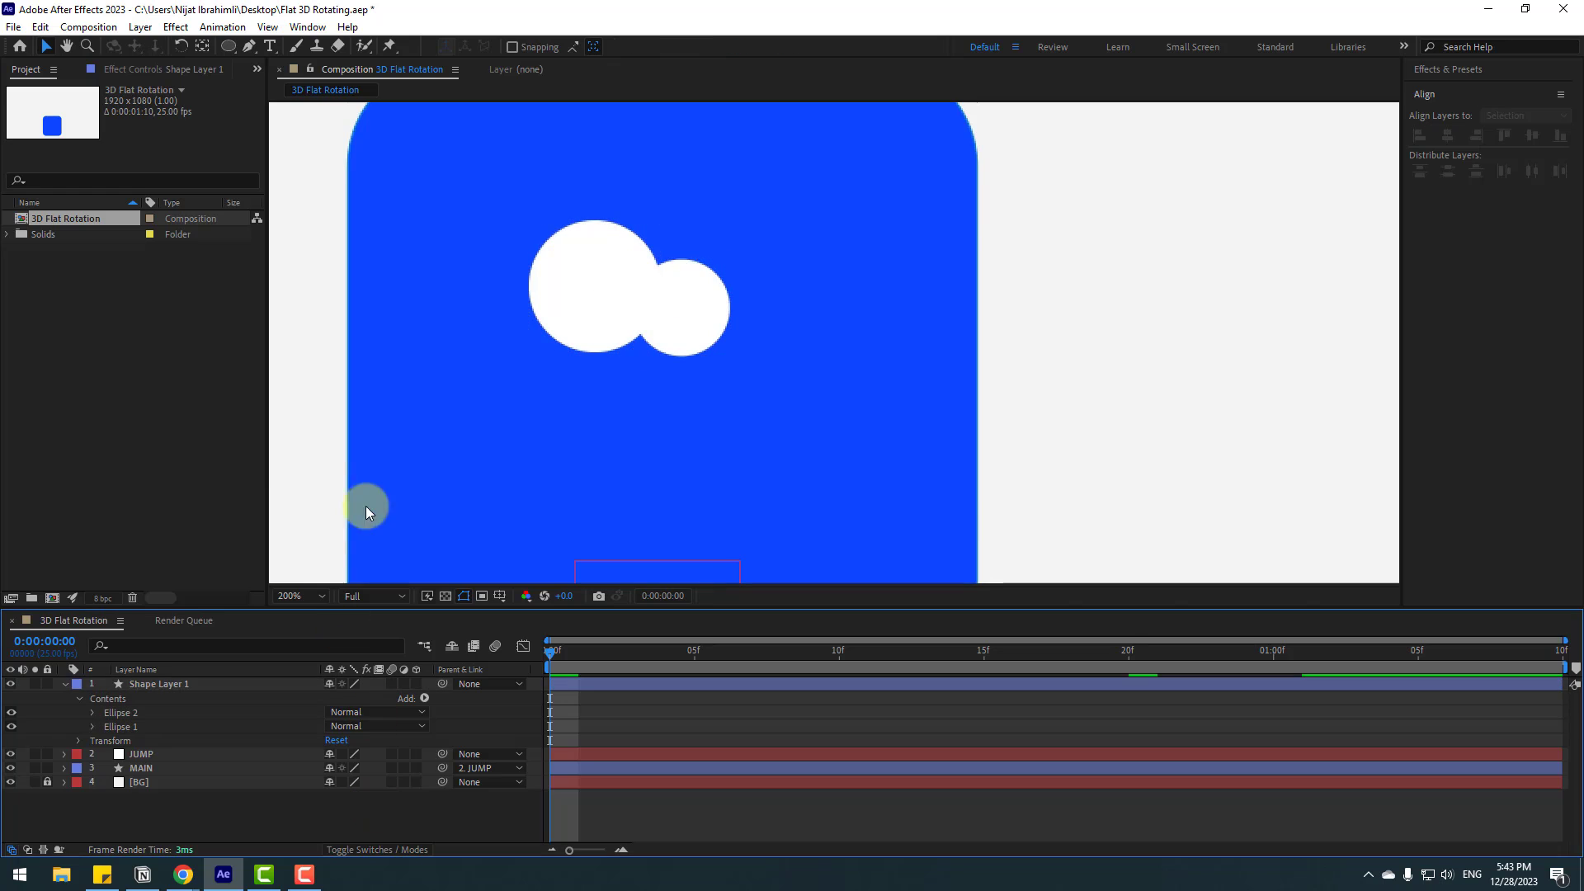
scroll(423, 492, down, 1)
scroll(422, 532, up, 1)
click(144, 686)
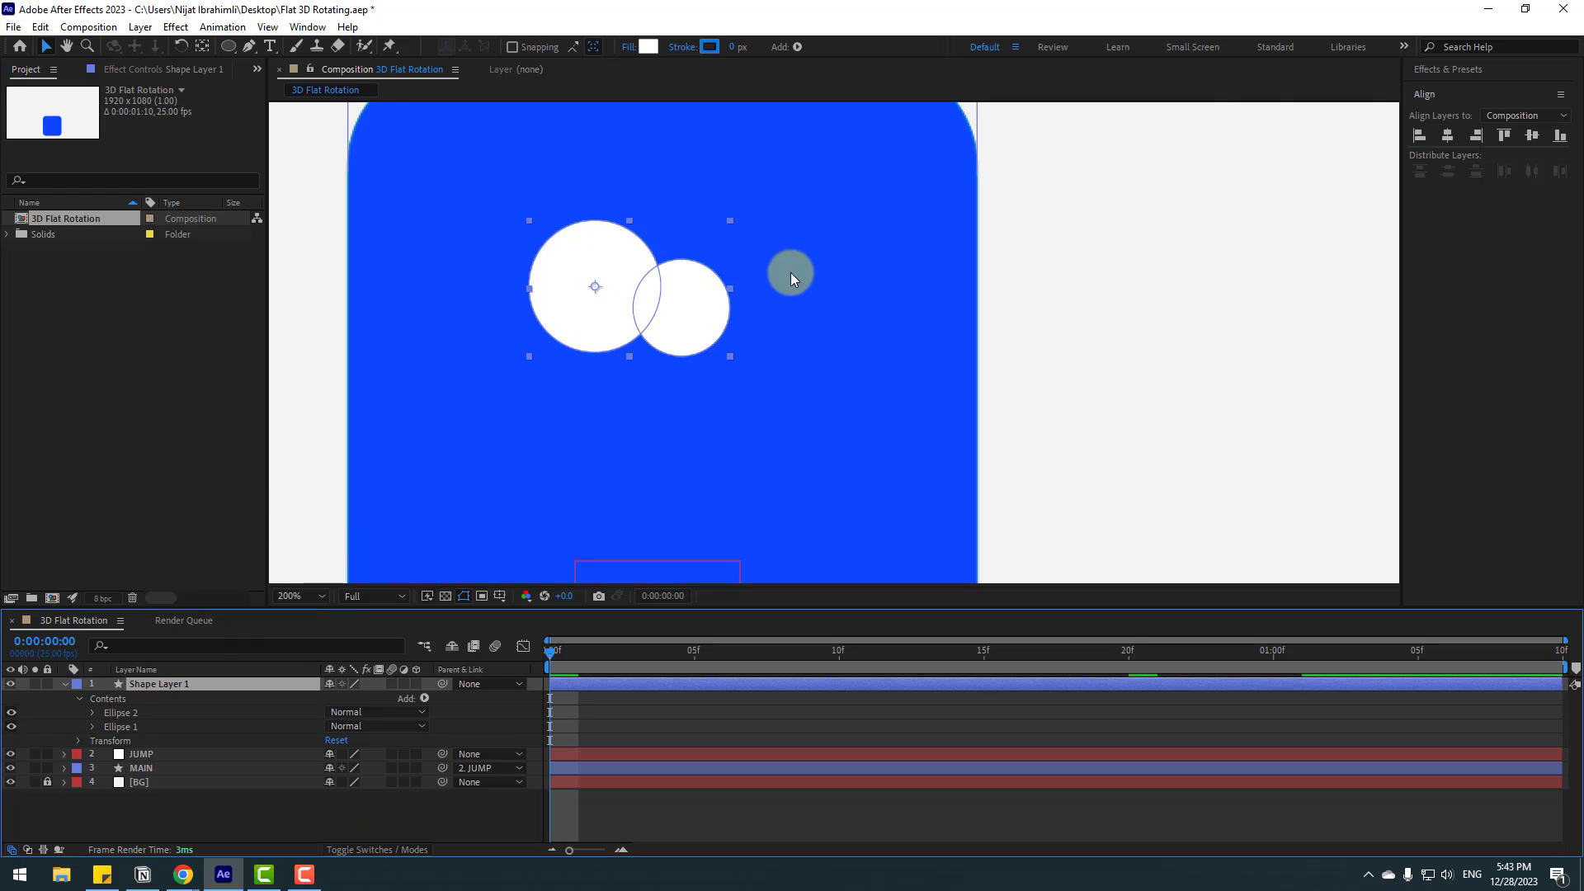
key(Return)
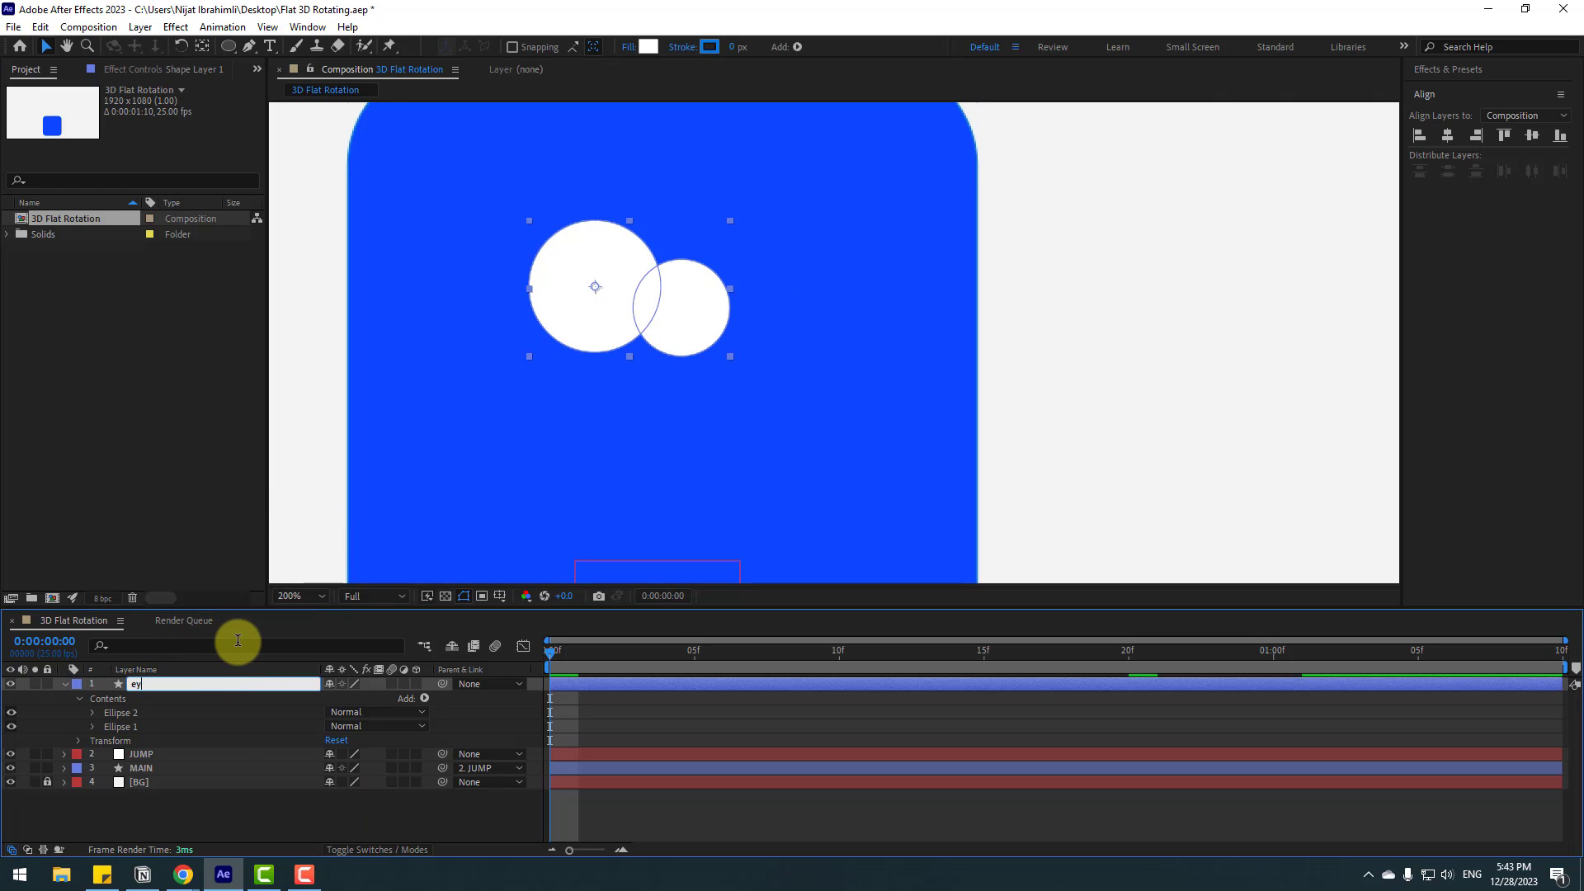
text(eye_white)
key(Return)
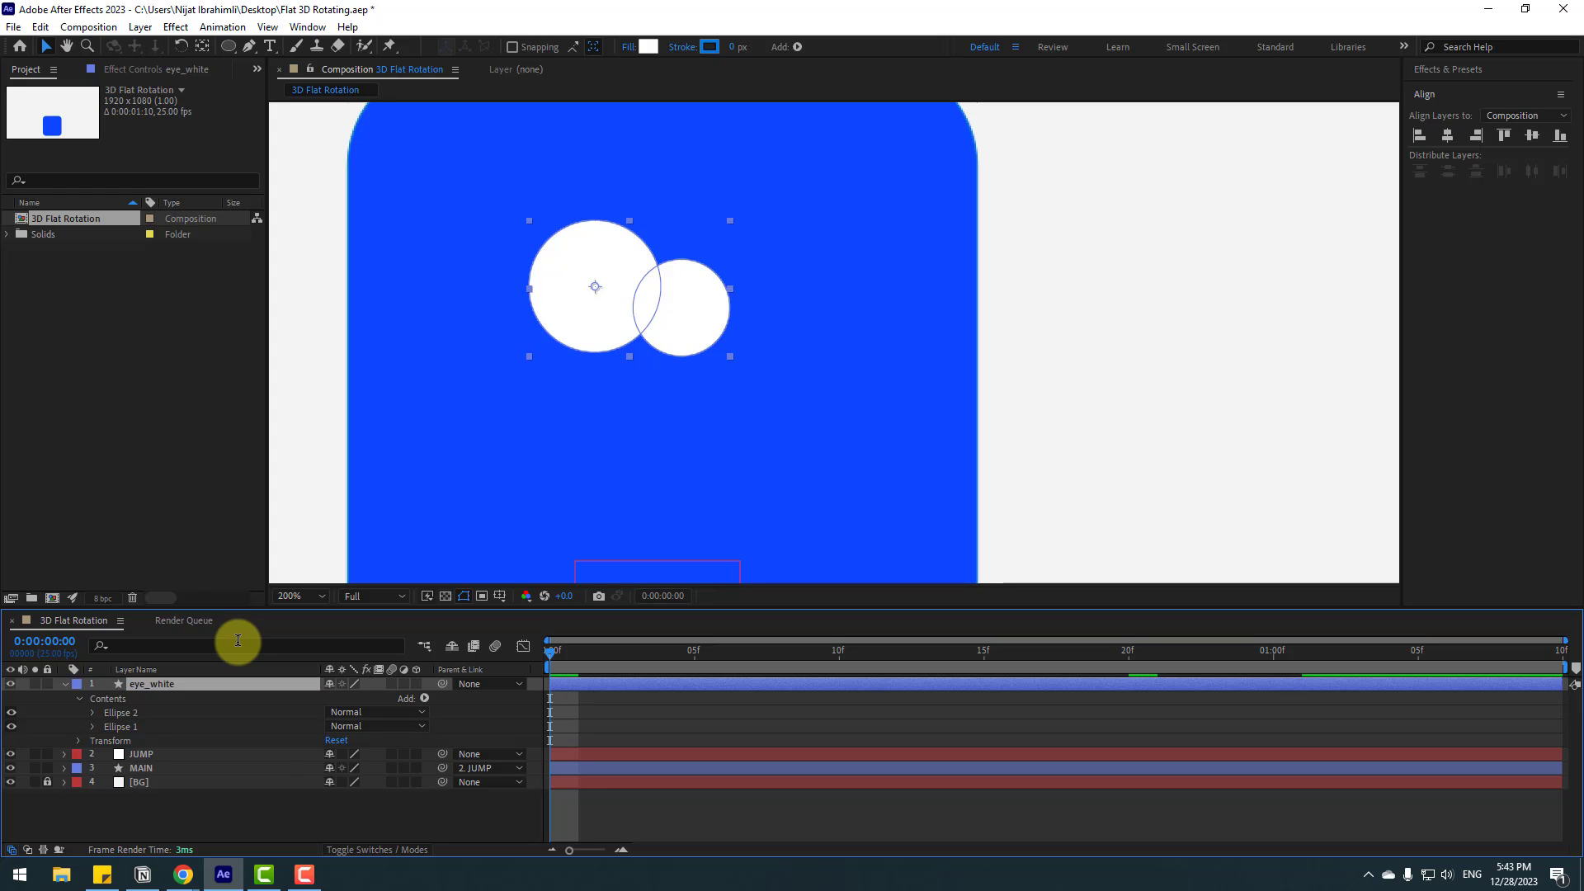
click(701, 334)
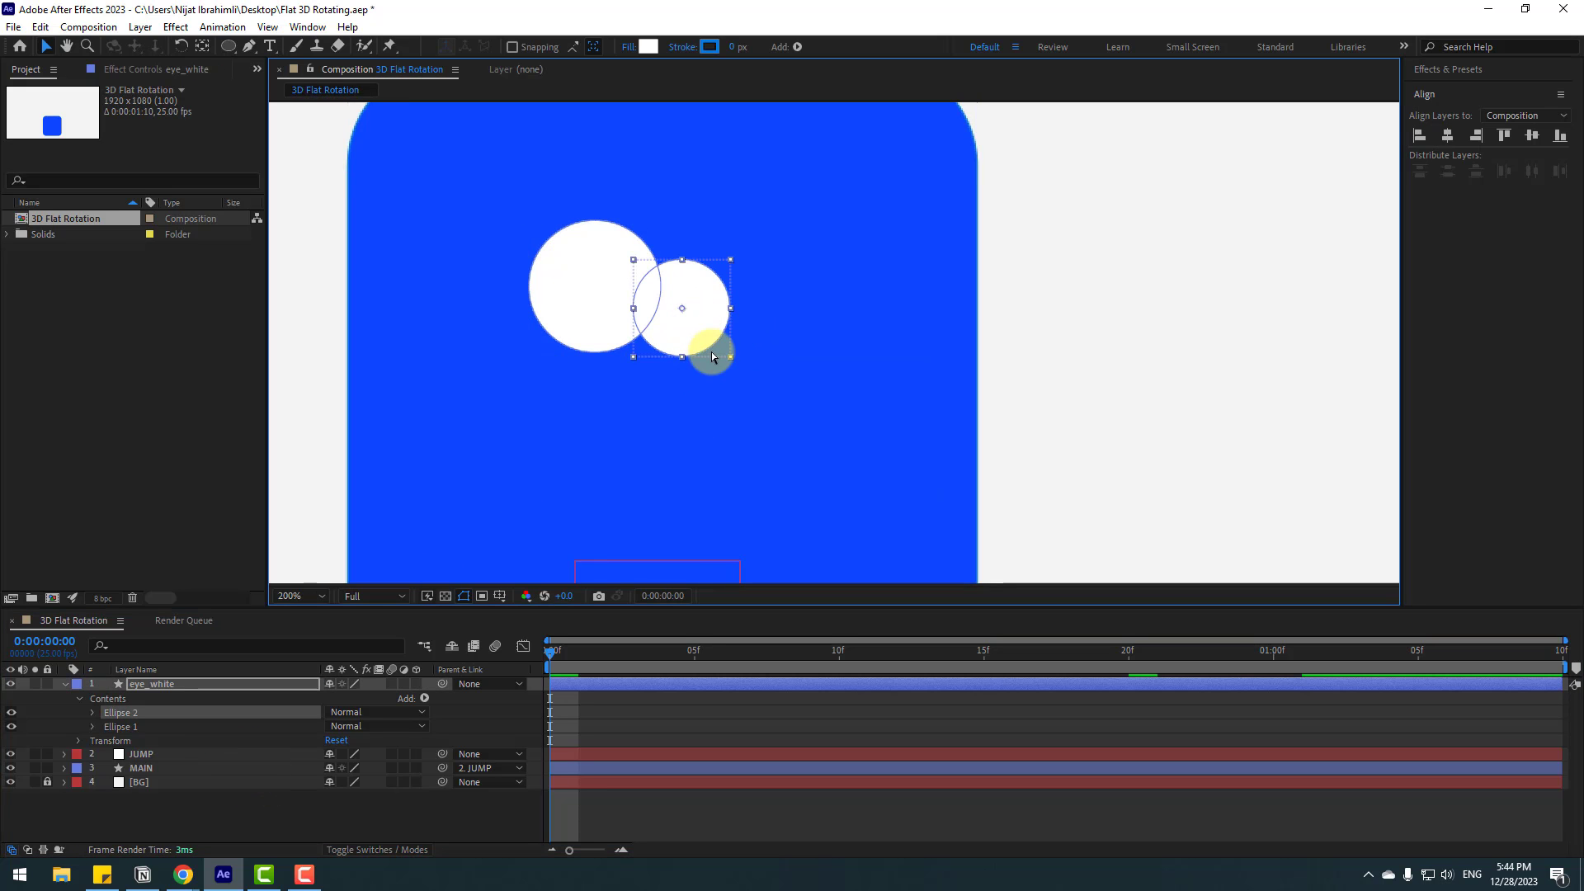
drag(700, 329, 731, 315)
Step: Draw a small pupil circle on the left eye with the Ellipse tool
click(419, 748)
scroll(551, 427, down, 1)
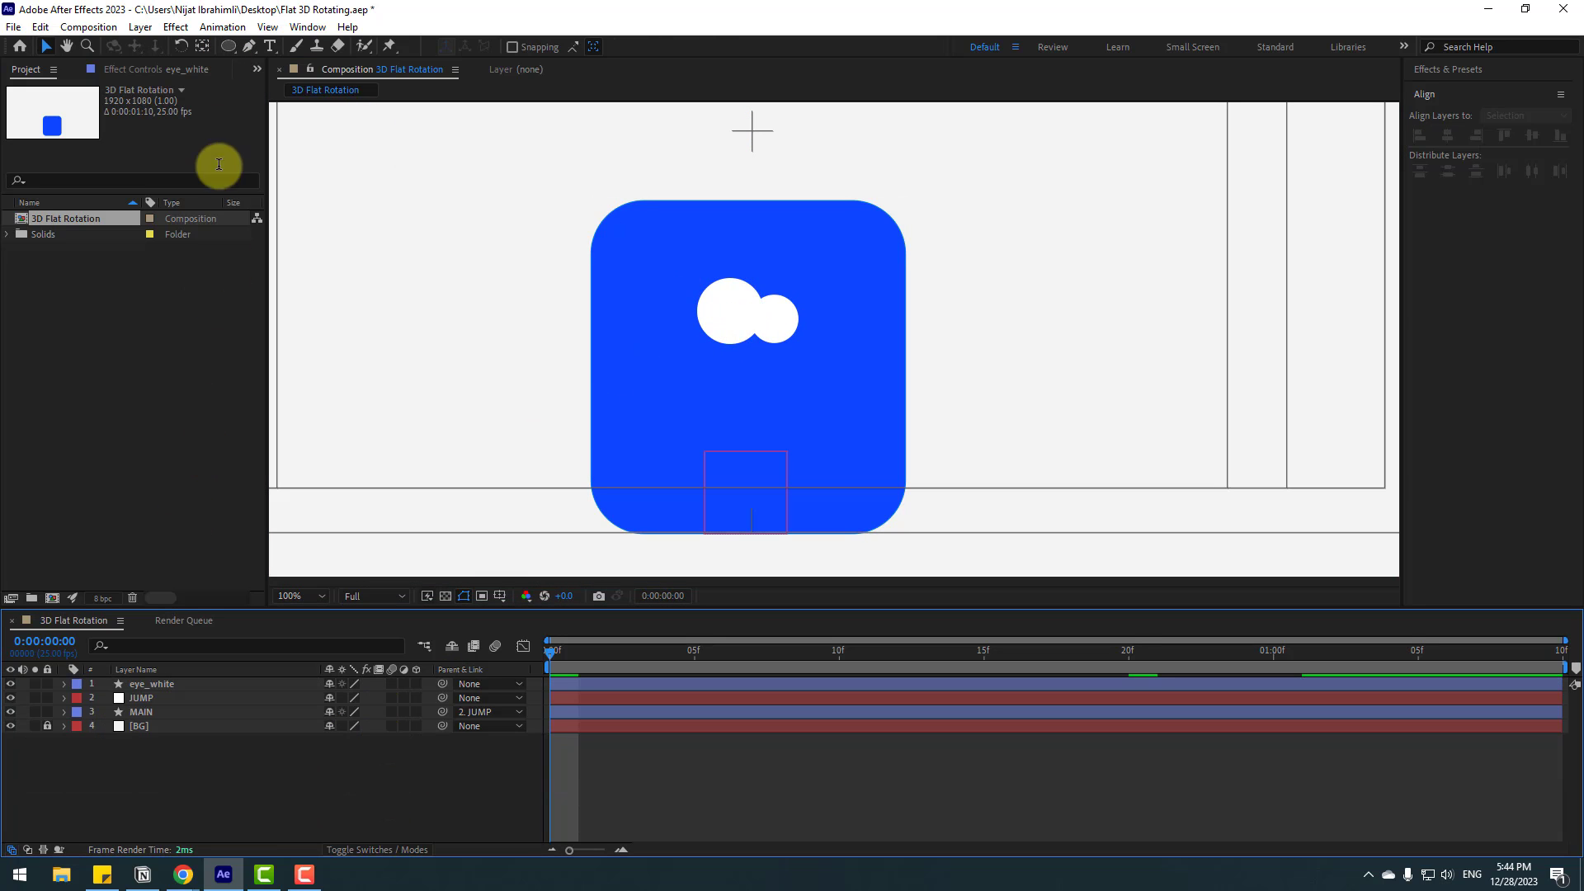
drag(230, 53, 317, 81)
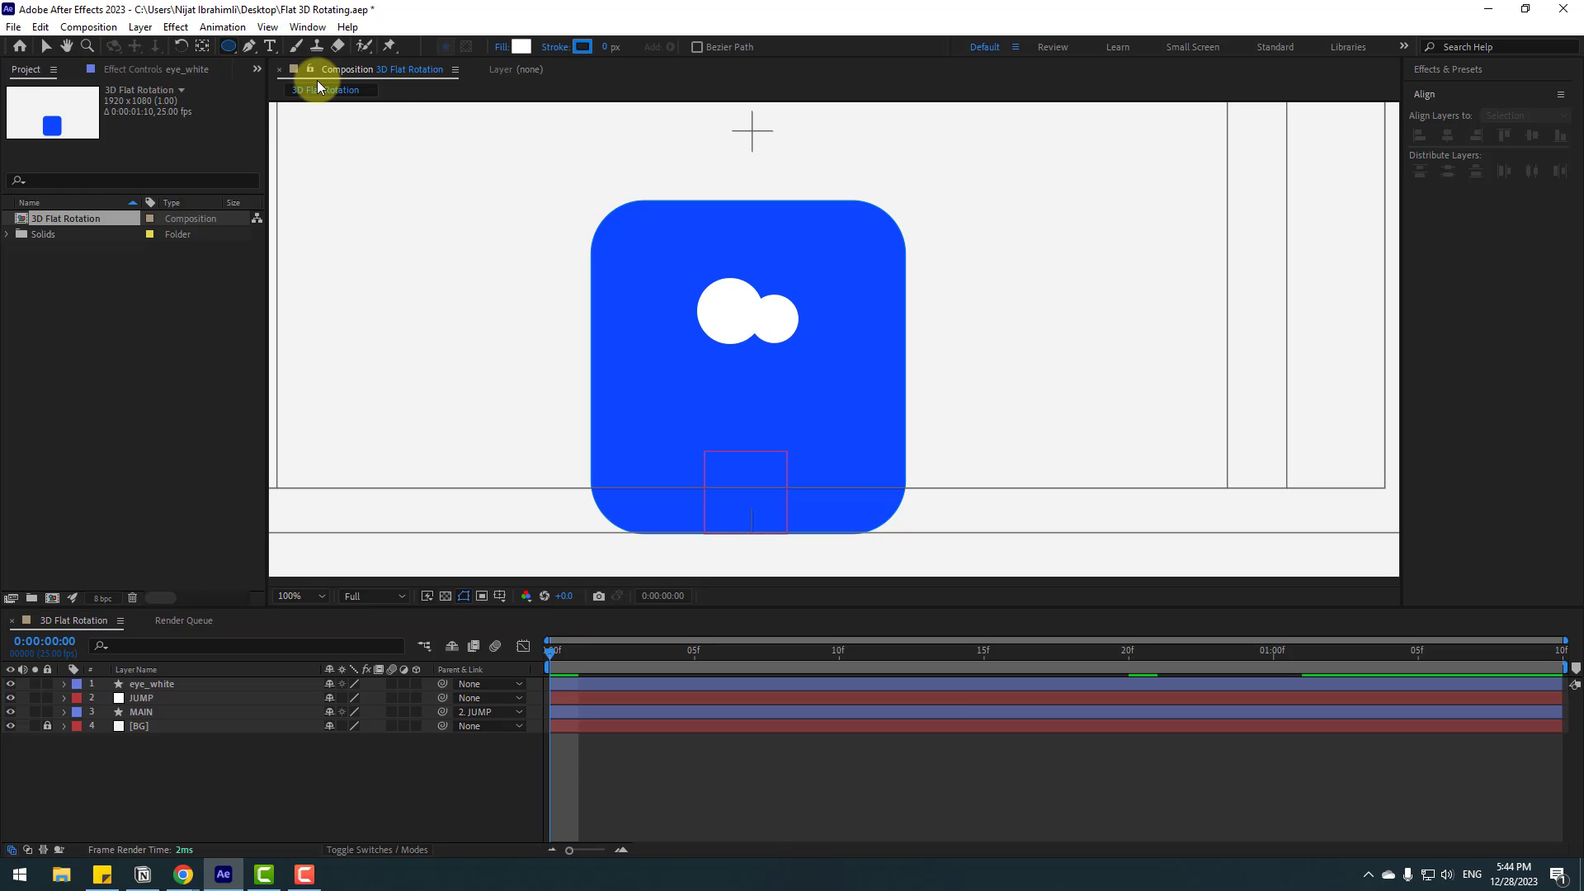
key(period)
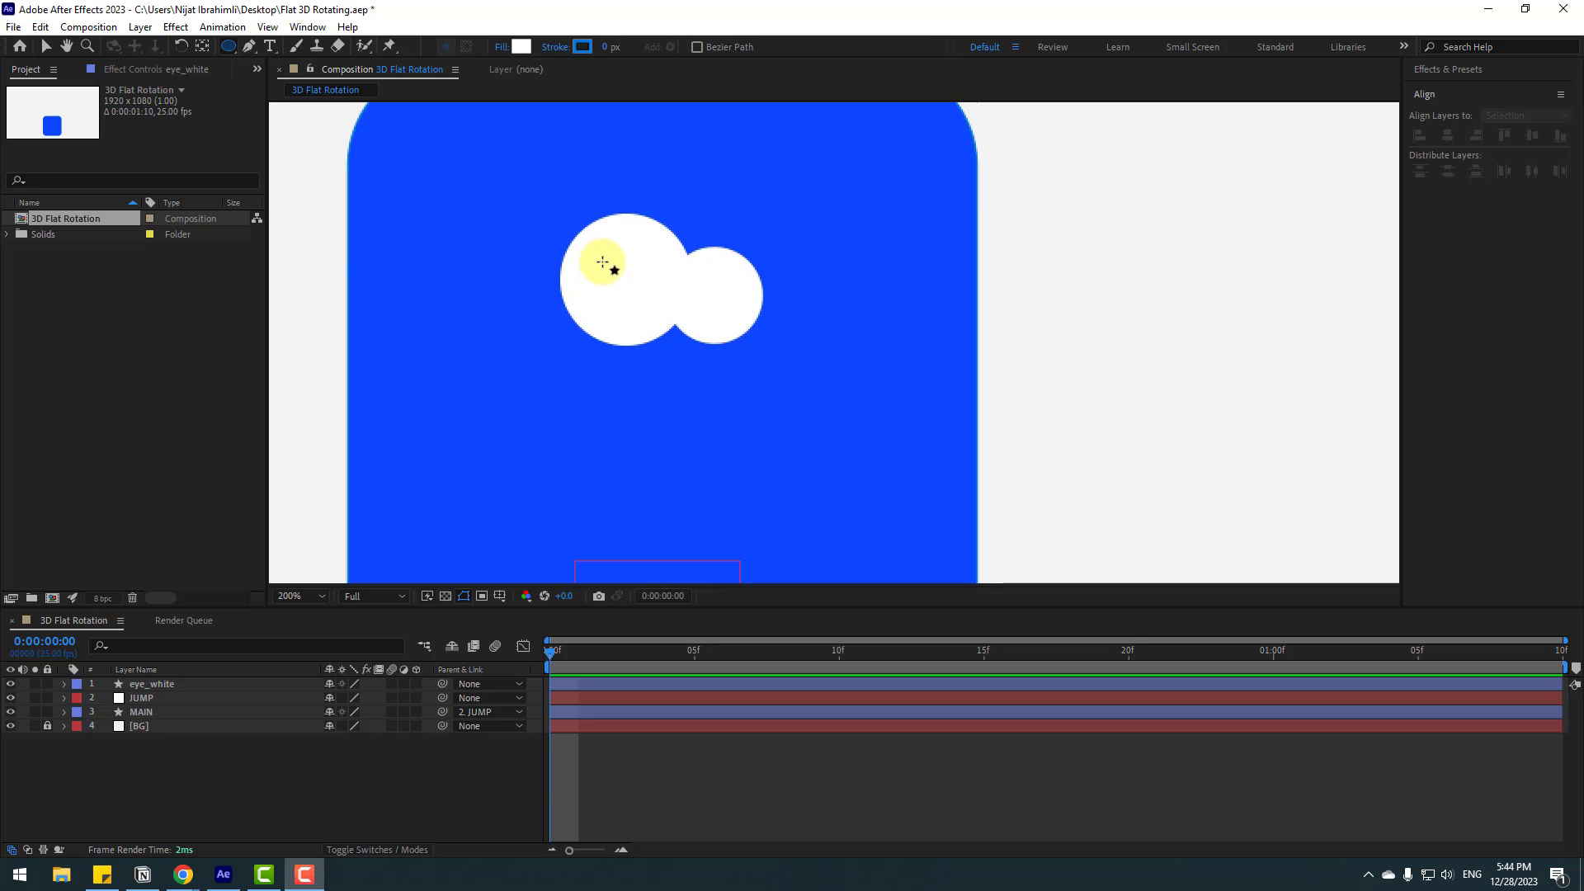
drag(602, 260, 646, 310)
click(46, 47)
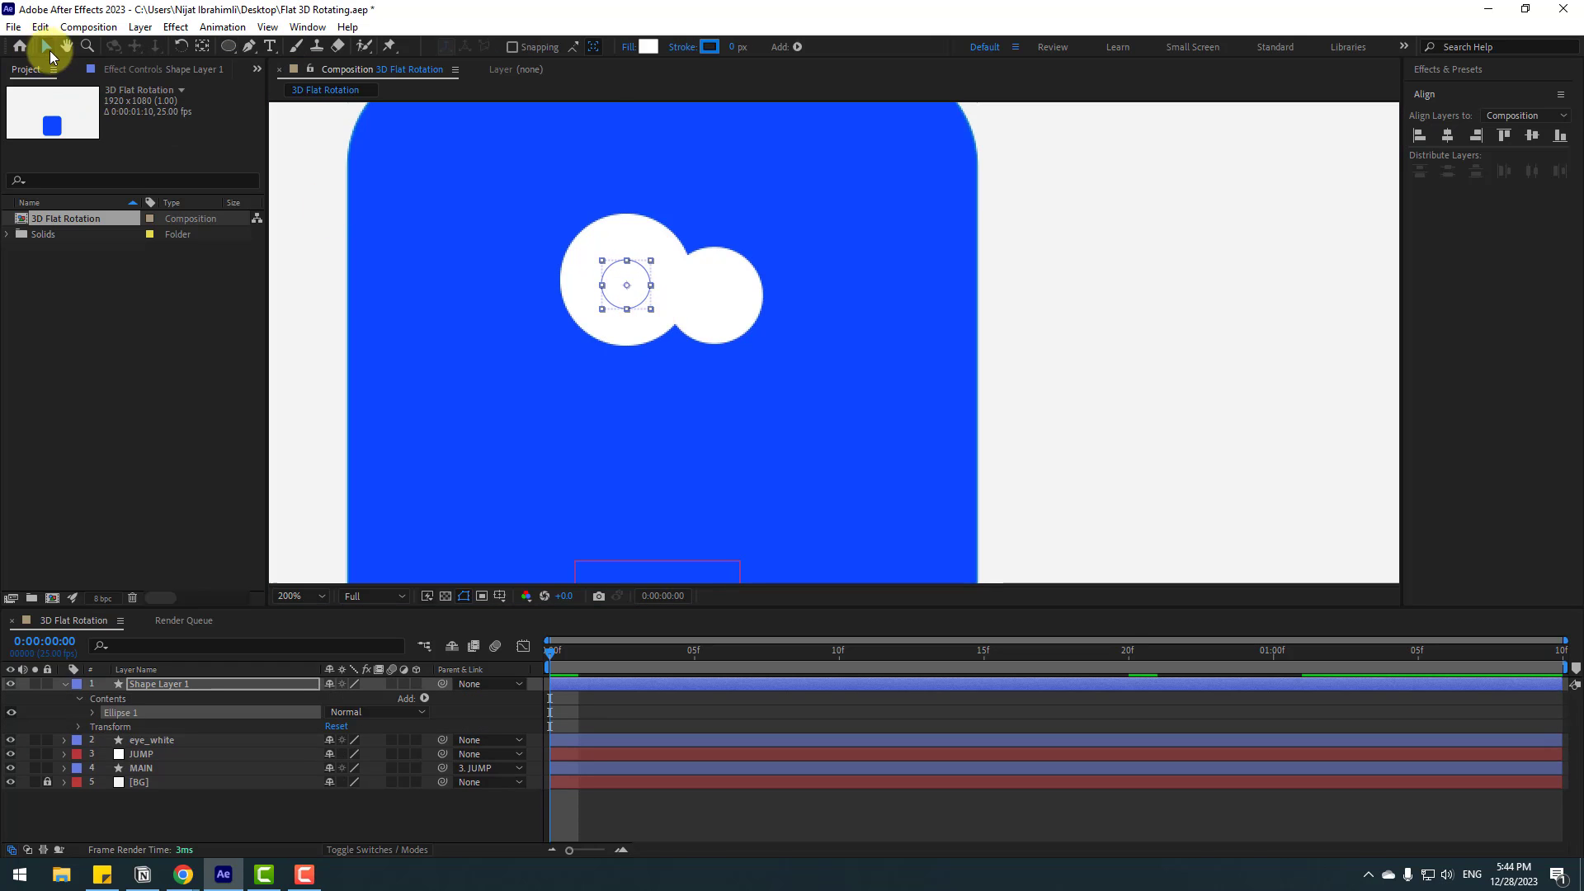
Step: Fill the pupil dark 2C2929 and name its layer eye_ball
click(648, 47)
drag(394, 695, 381, 703)
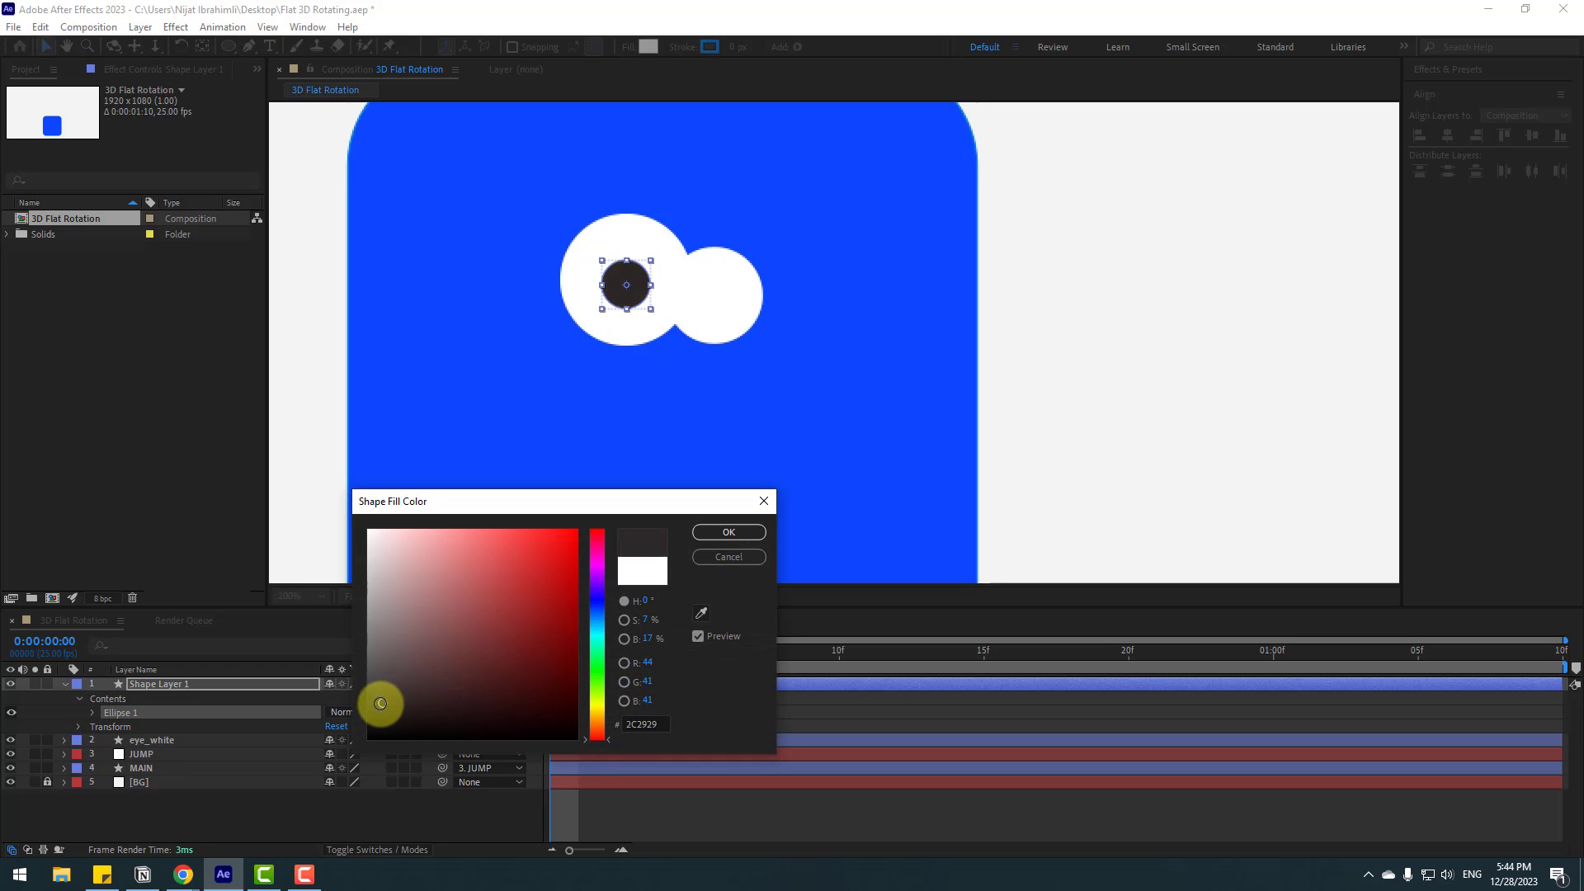
click(728, 531)
click(319, 806)
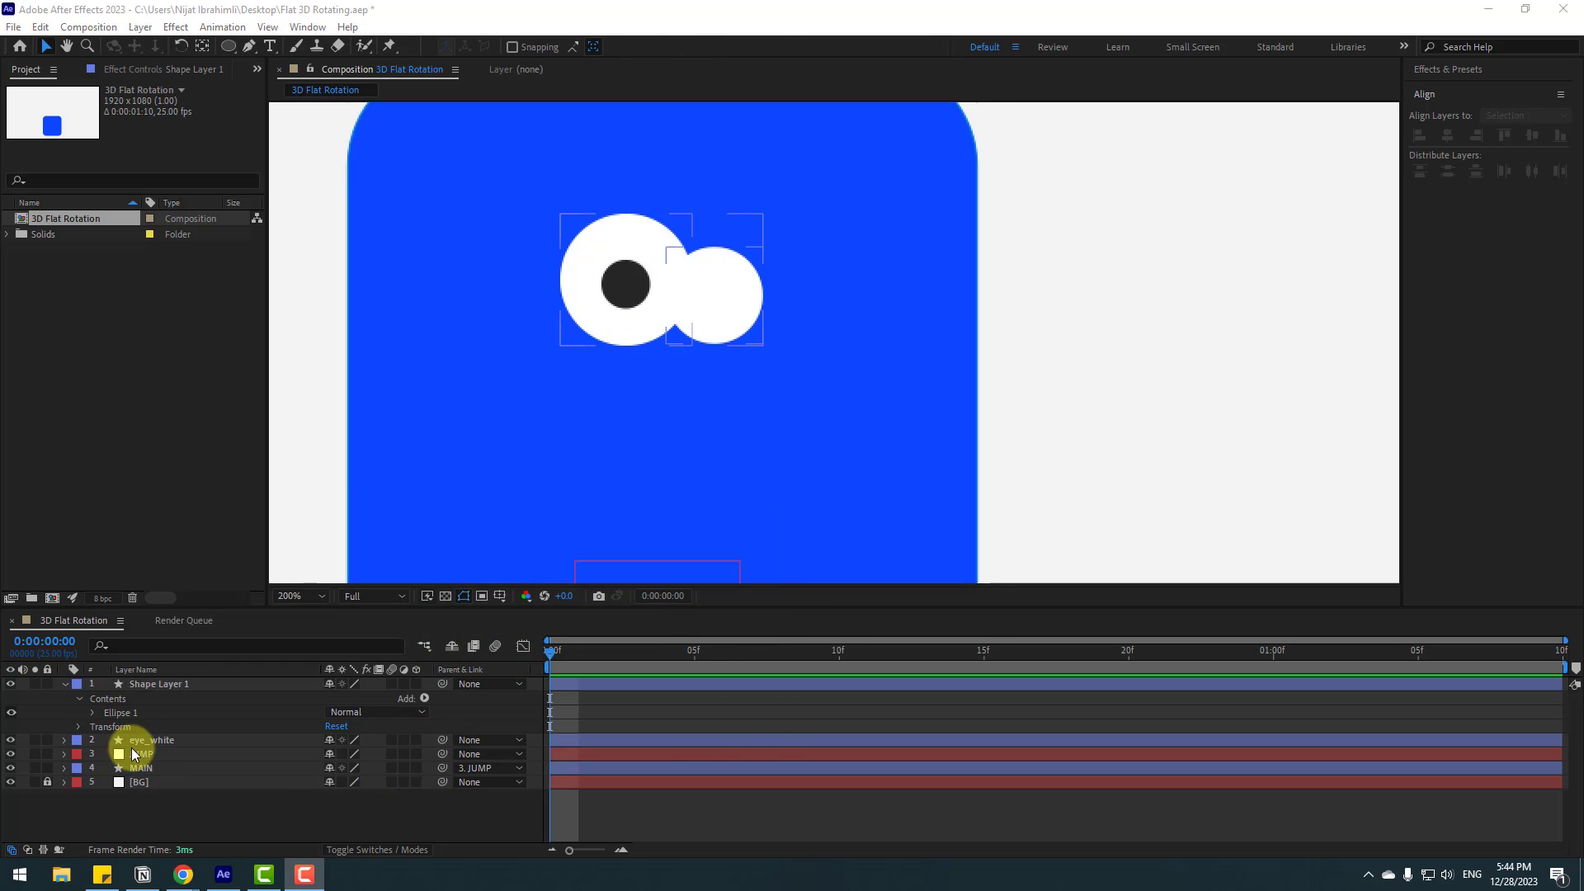
click(167, 684)
key(Return)
text(eye_)
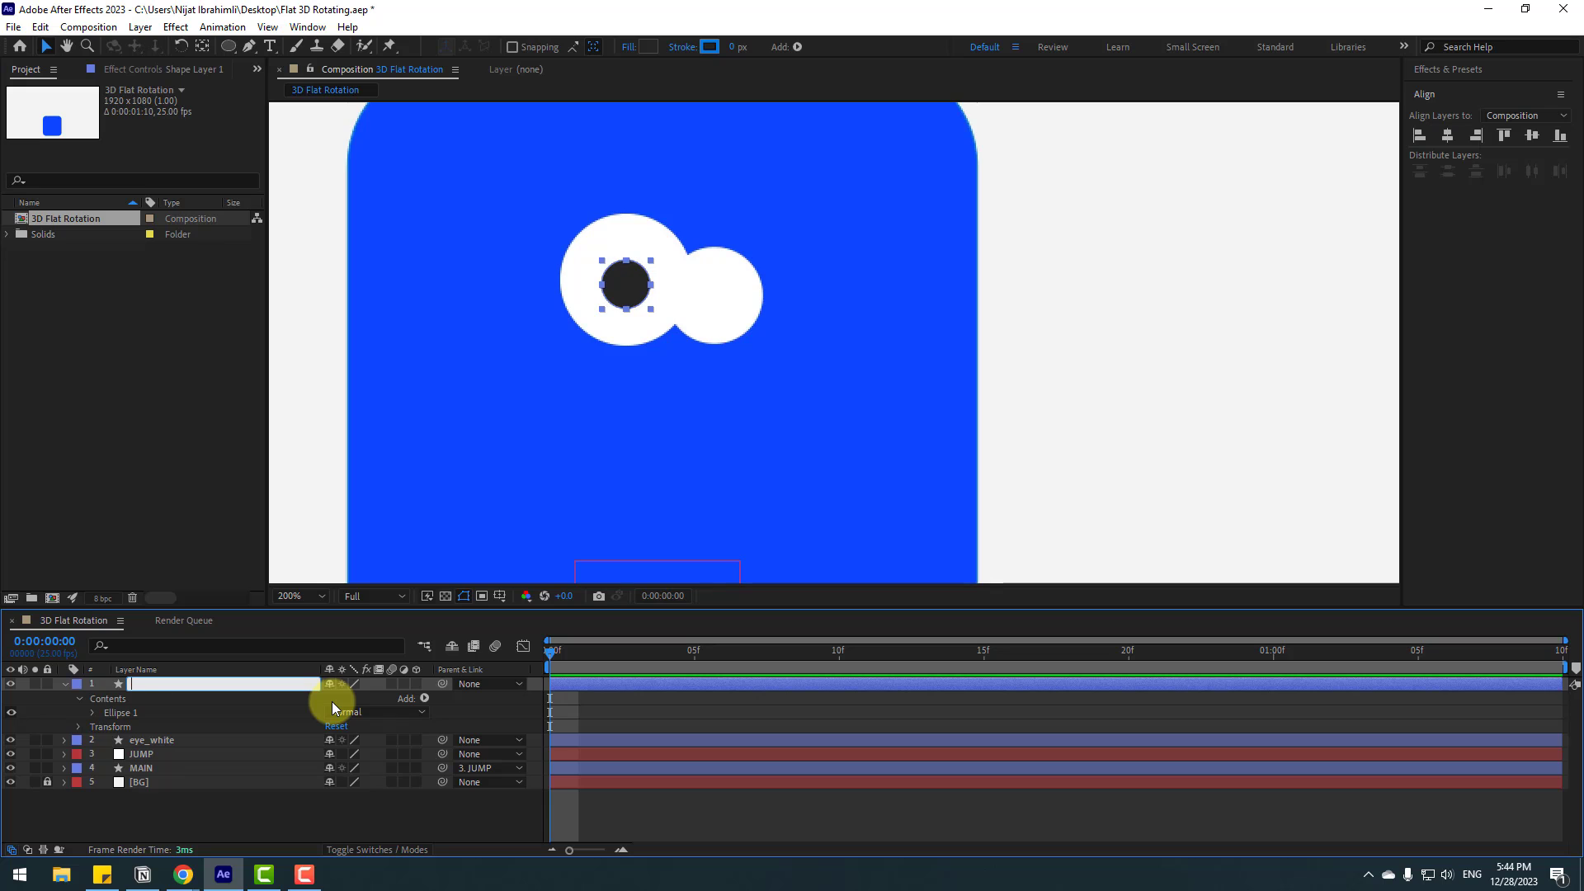
text(ball)
key(Return)
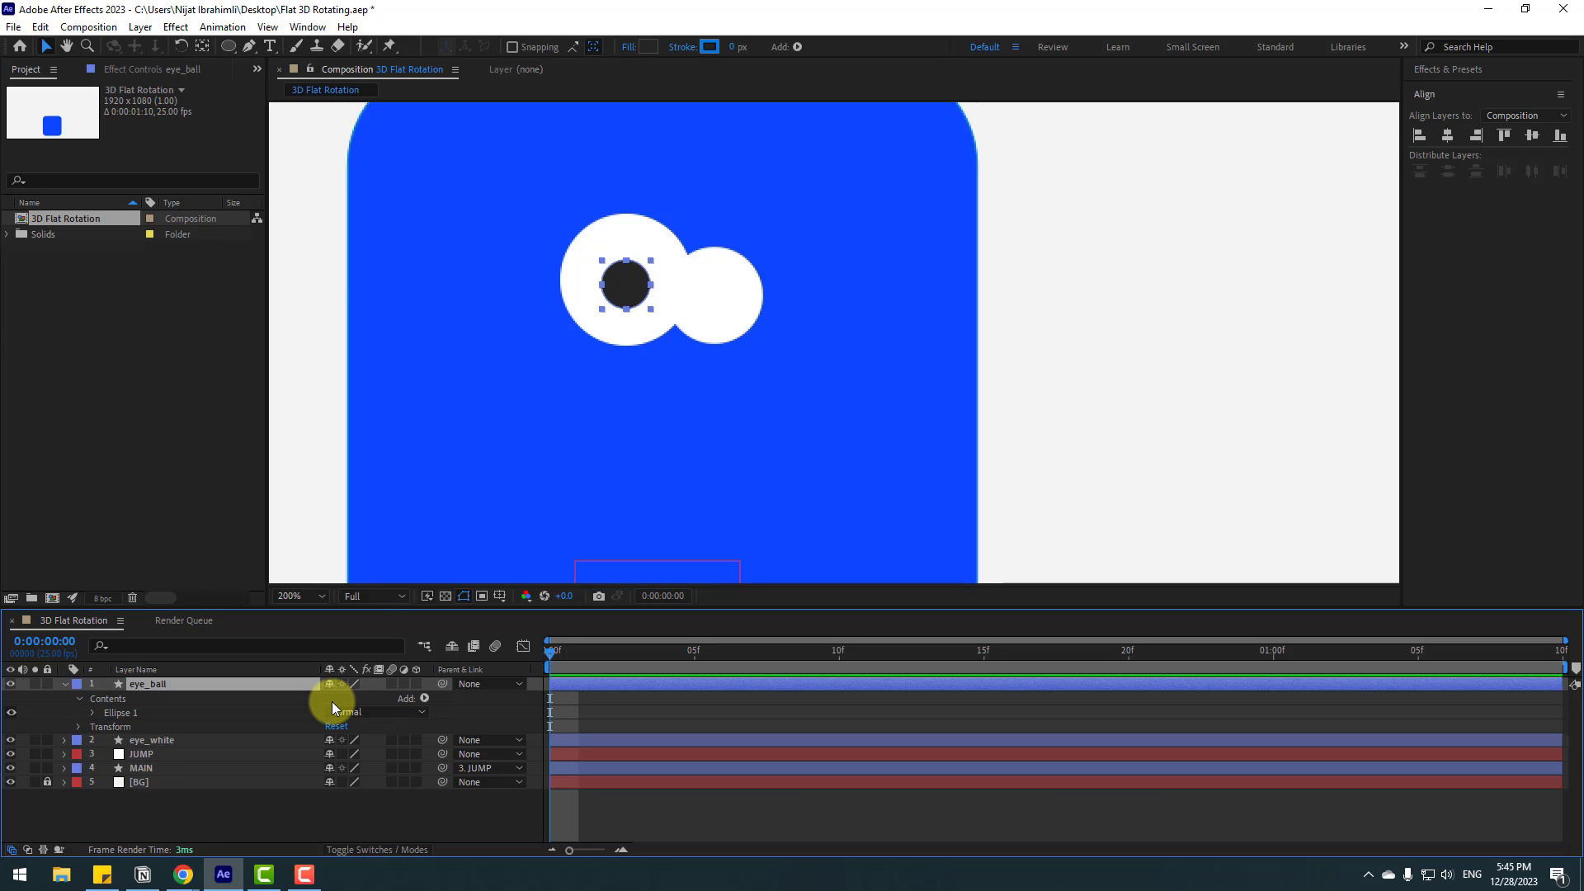
Step: Position the pupil in the left eye and place a duplicate in the right eye
click(127, 715)
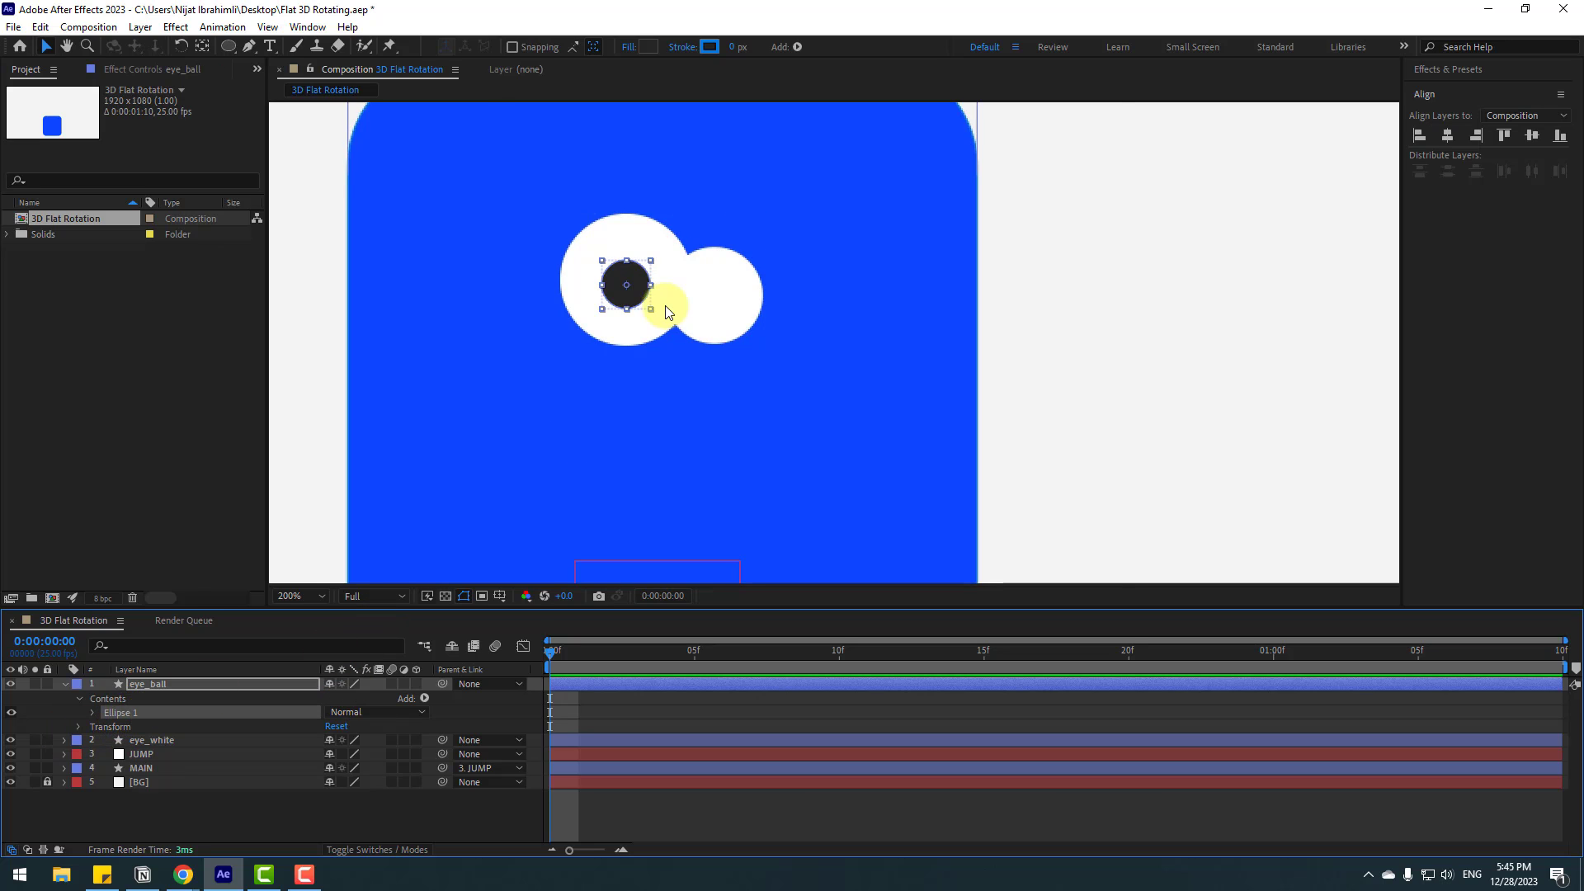
scroll(654, 311, up, 2)
drag(602, 294, 627, 300)
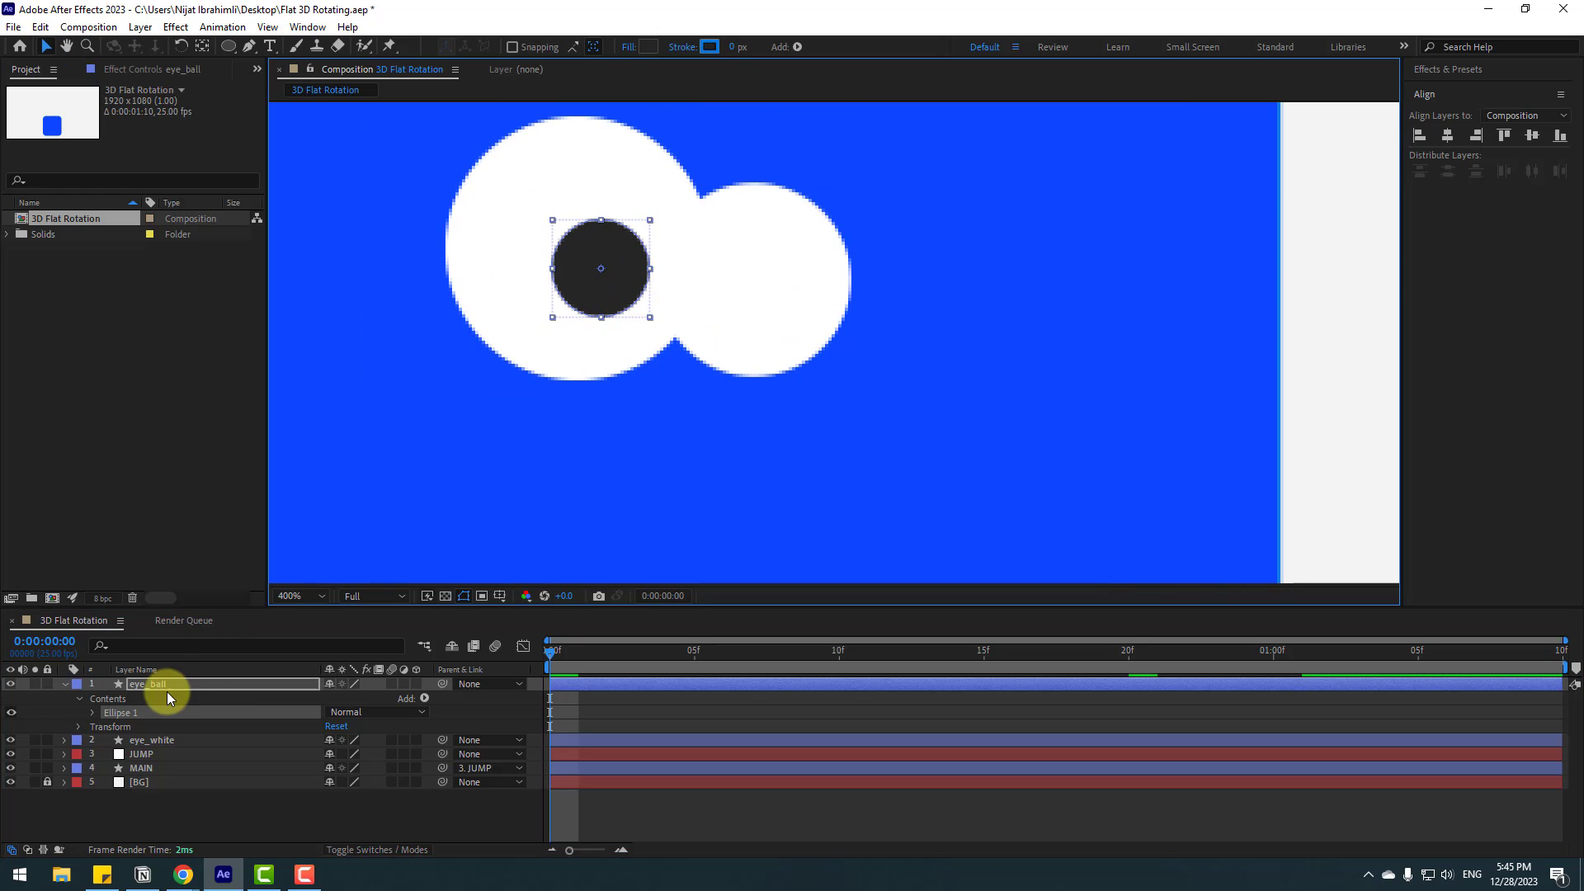
key(ctrl+d)
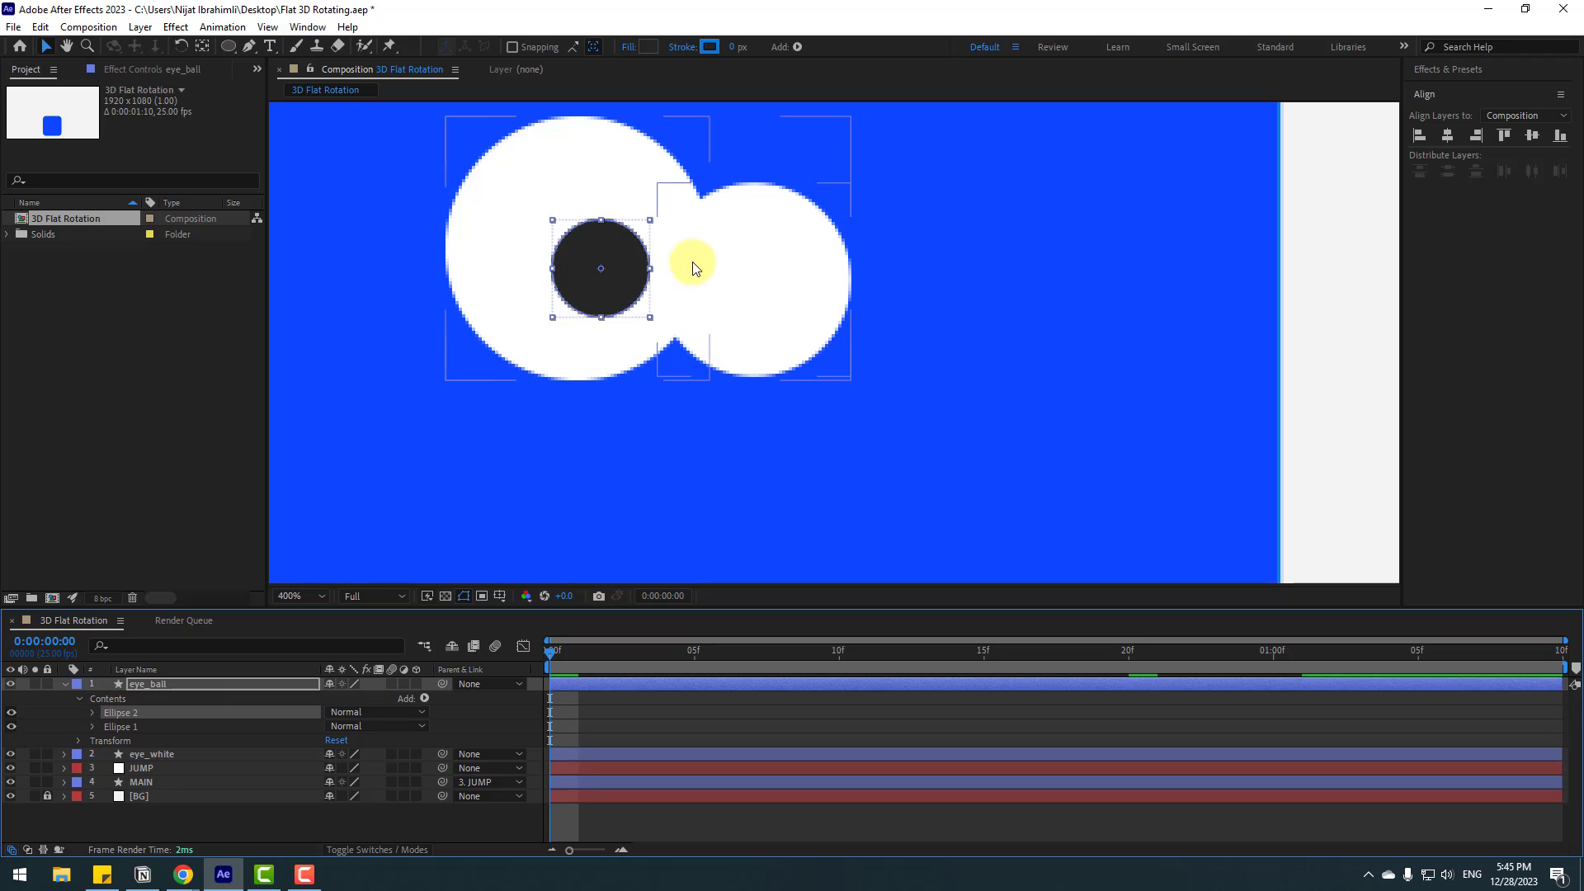
drag(602, 296, 758, 300)
click(459, 817)
scroll(553, 422, down, 2)
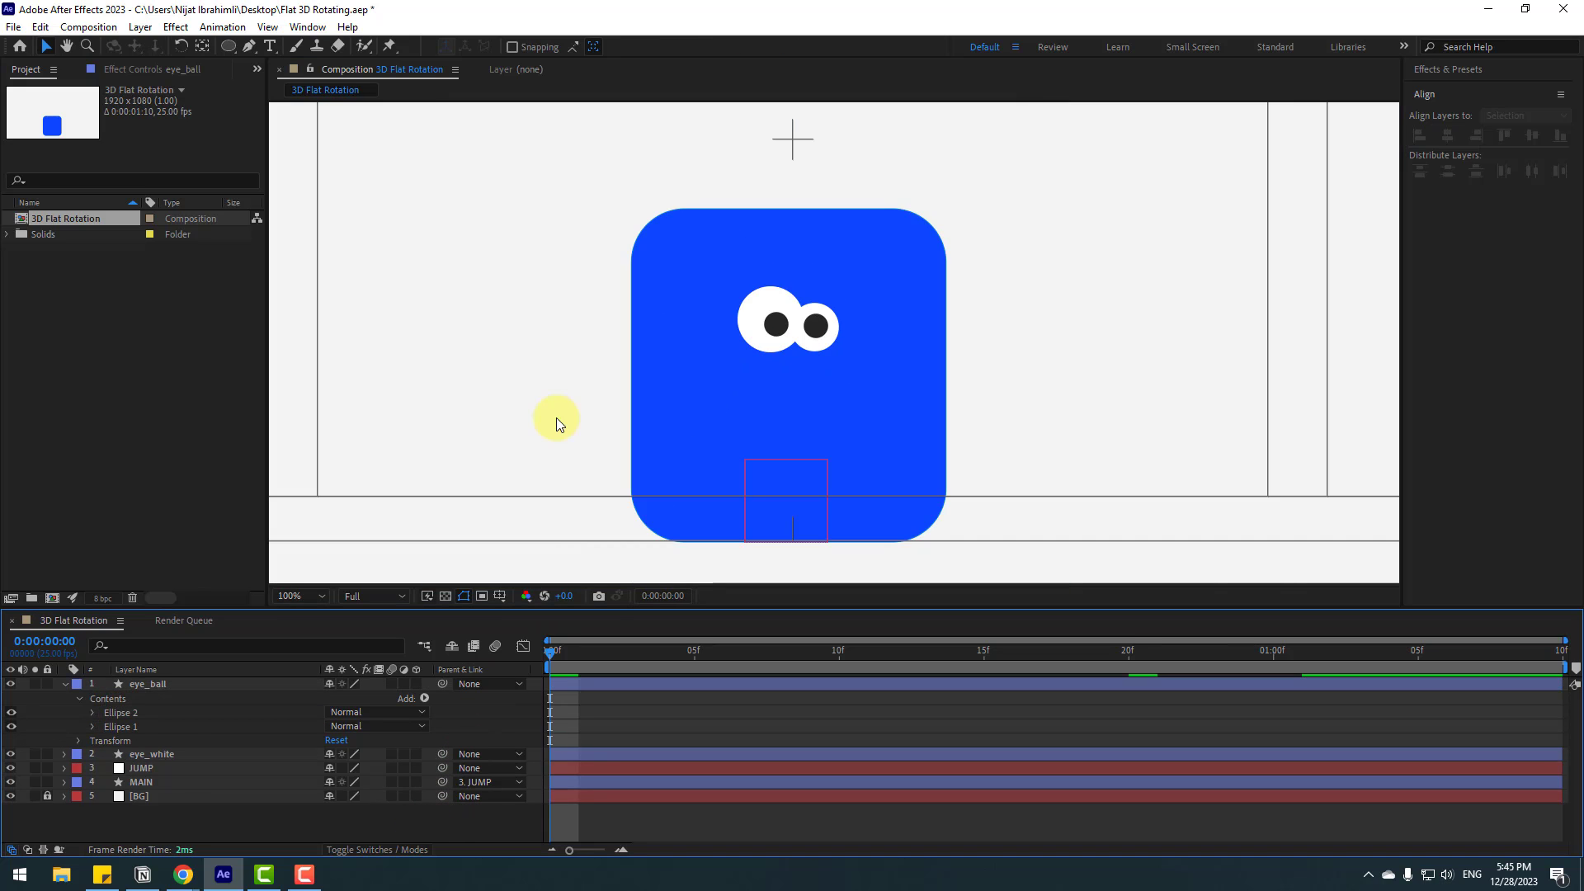
scroll(542, 434, down, 1)
scroll(552, 438, up, 1)
drag(442, 407, 449, 379)
click(64, 684)
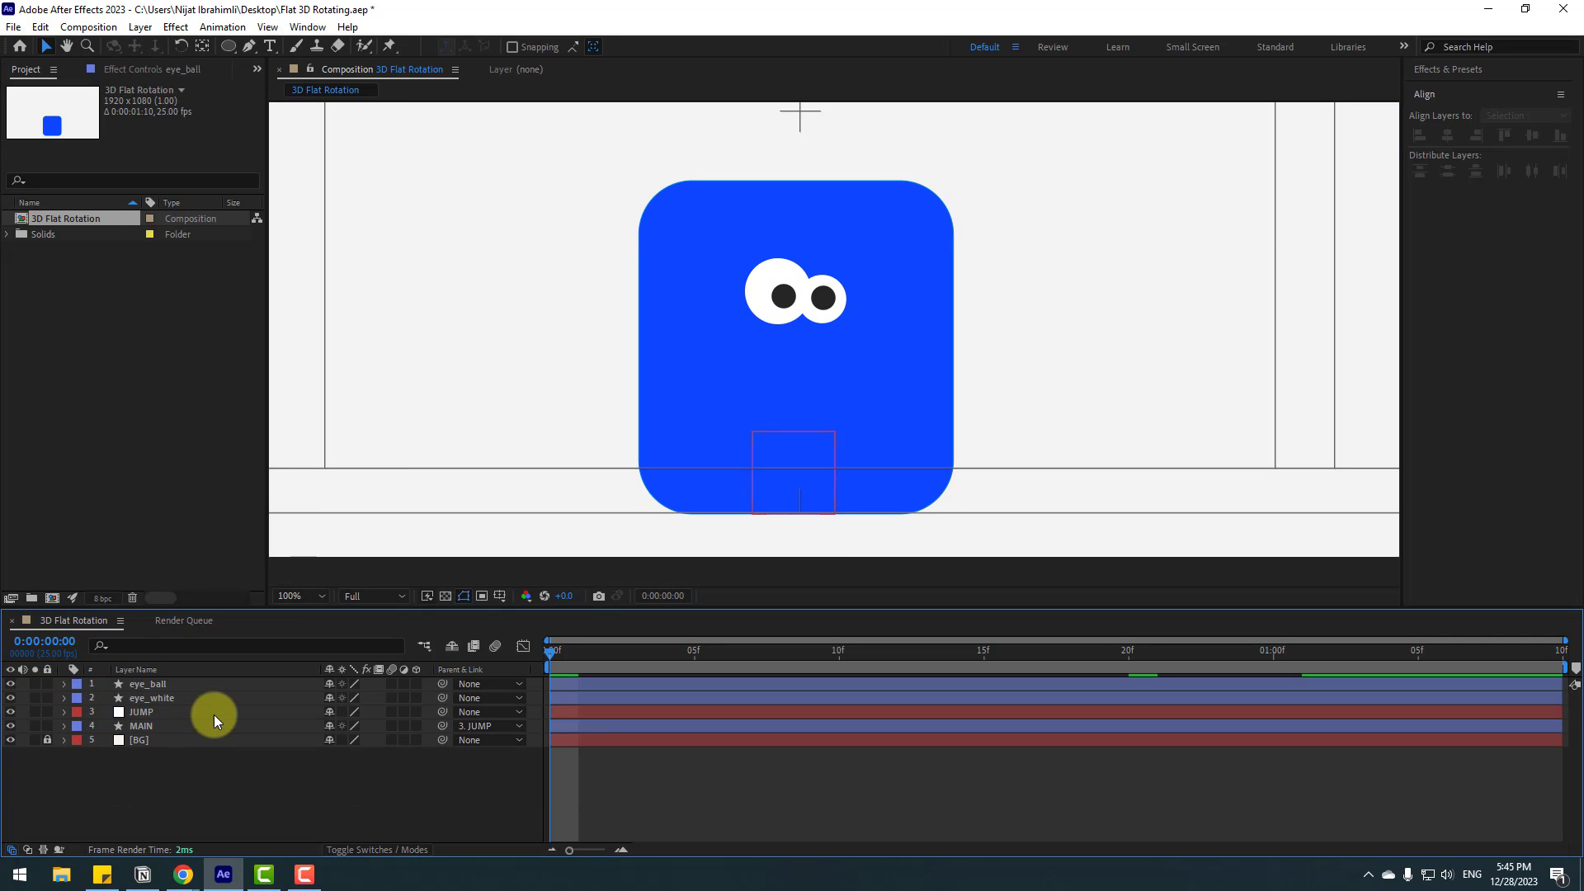
mouse_move(571, 471)
mouse_down()
mouse_move(563, 389)
mouse_move(538, 449)
mouse_move(561, 449)
mouse_up()
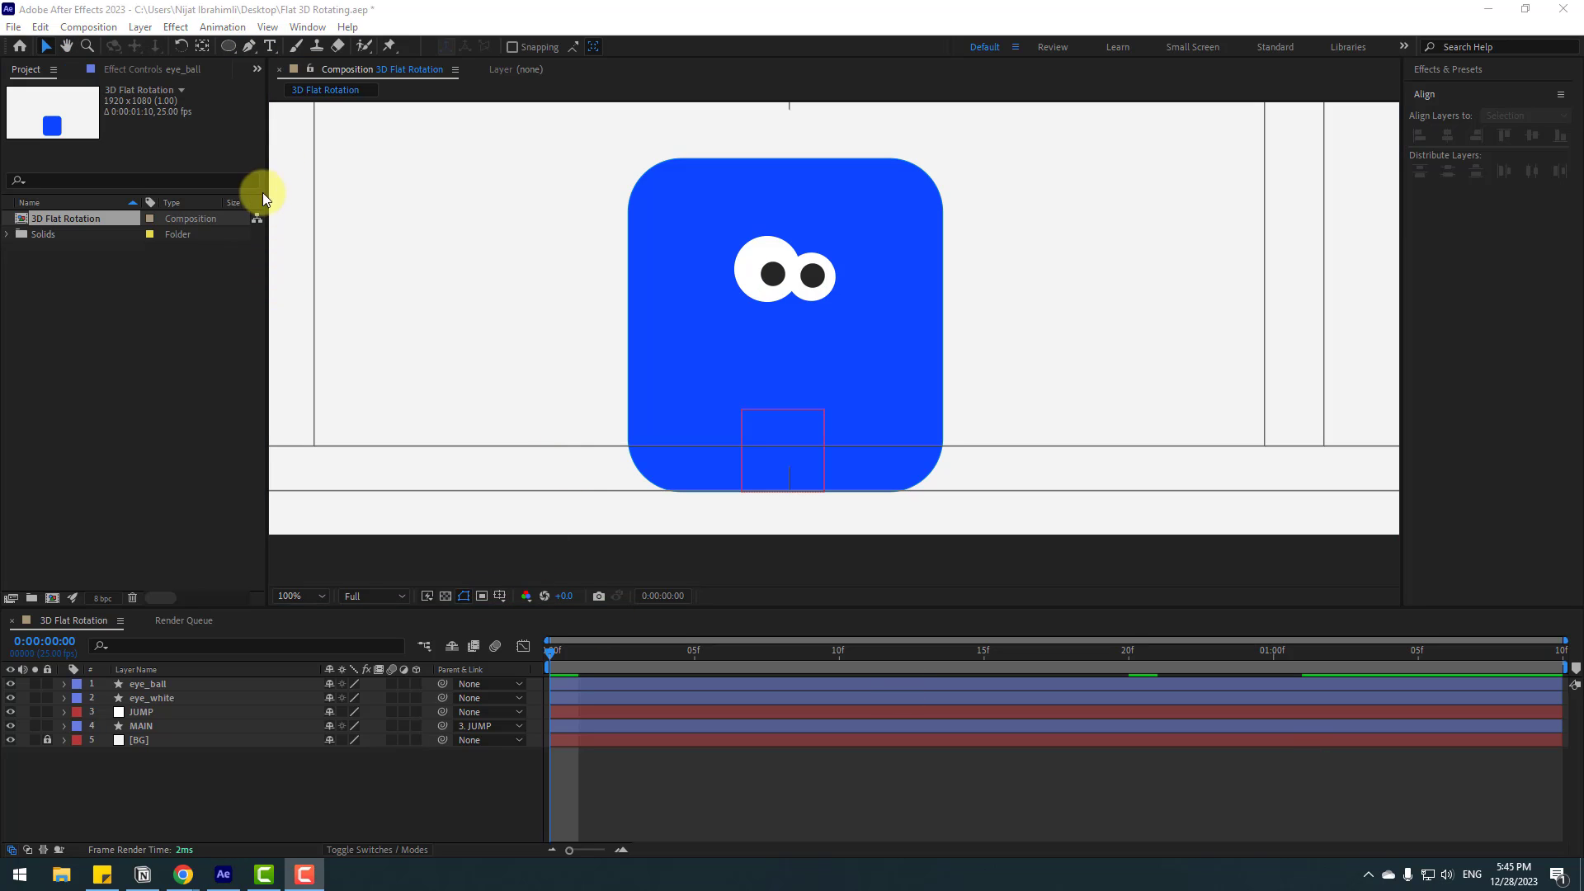
Step: Draw a closed triangle for the mouth below the eyes with the Pen tool
click(248, 46)
click(302, 49)
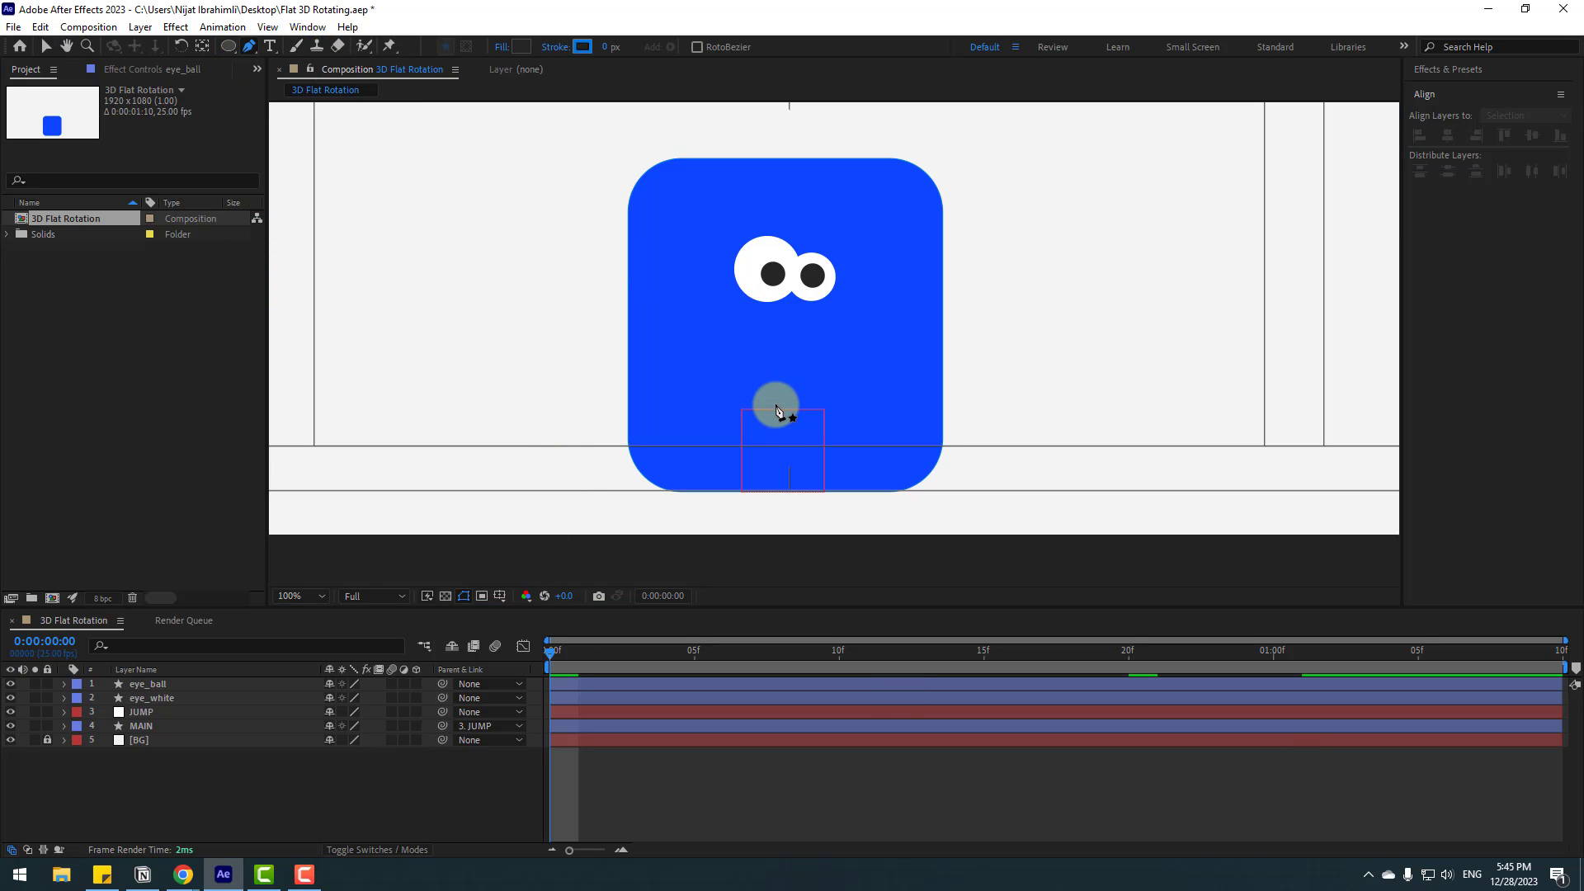
drag(776, 394, 771, 376)
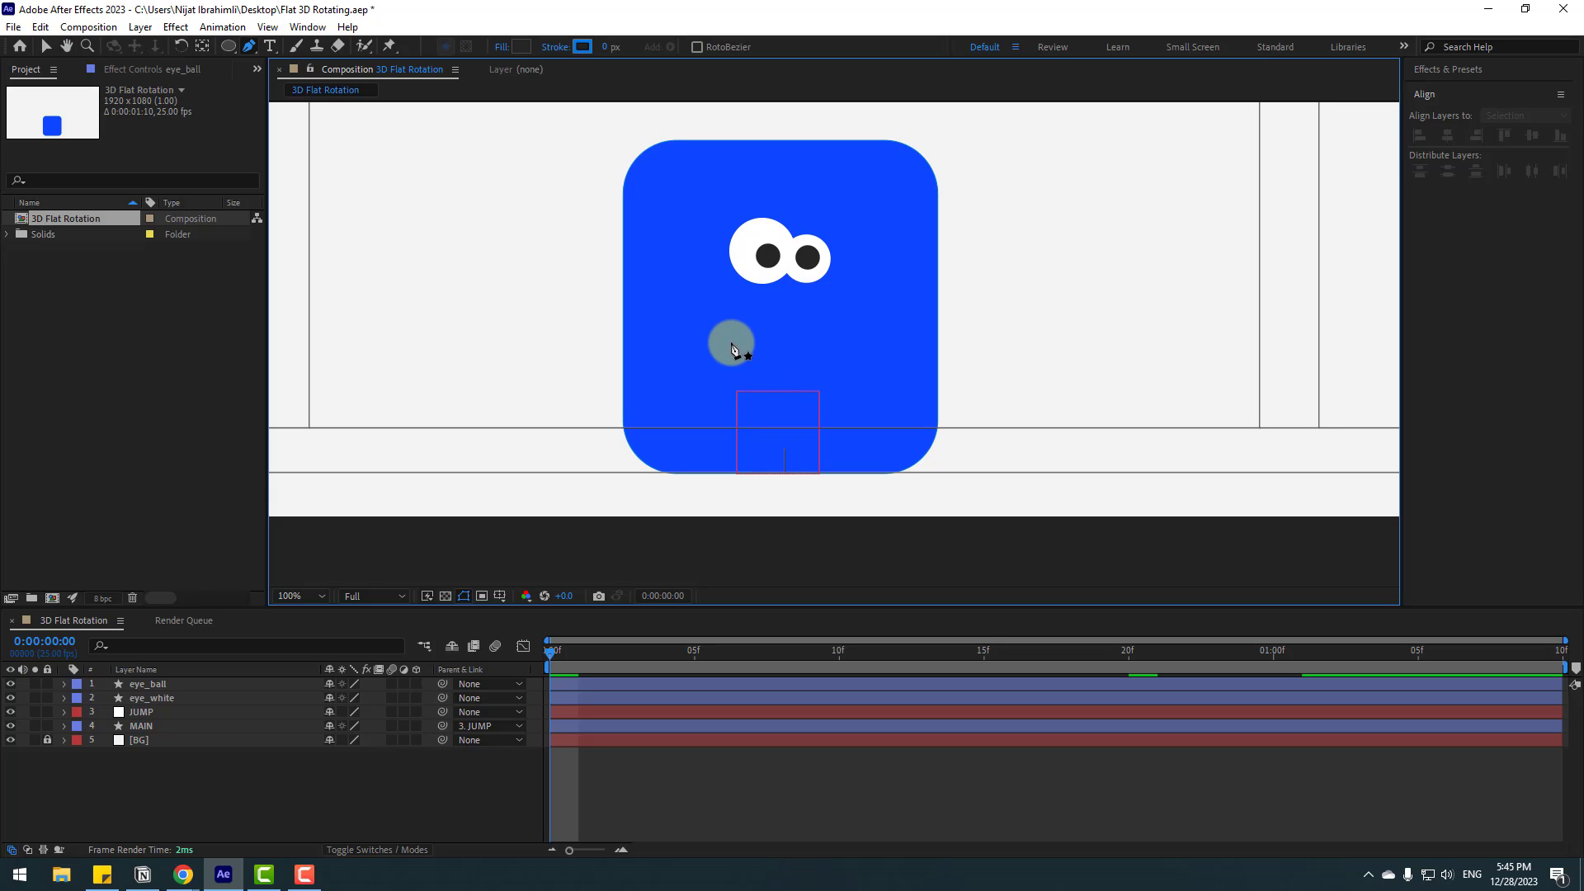
click(731, 344)
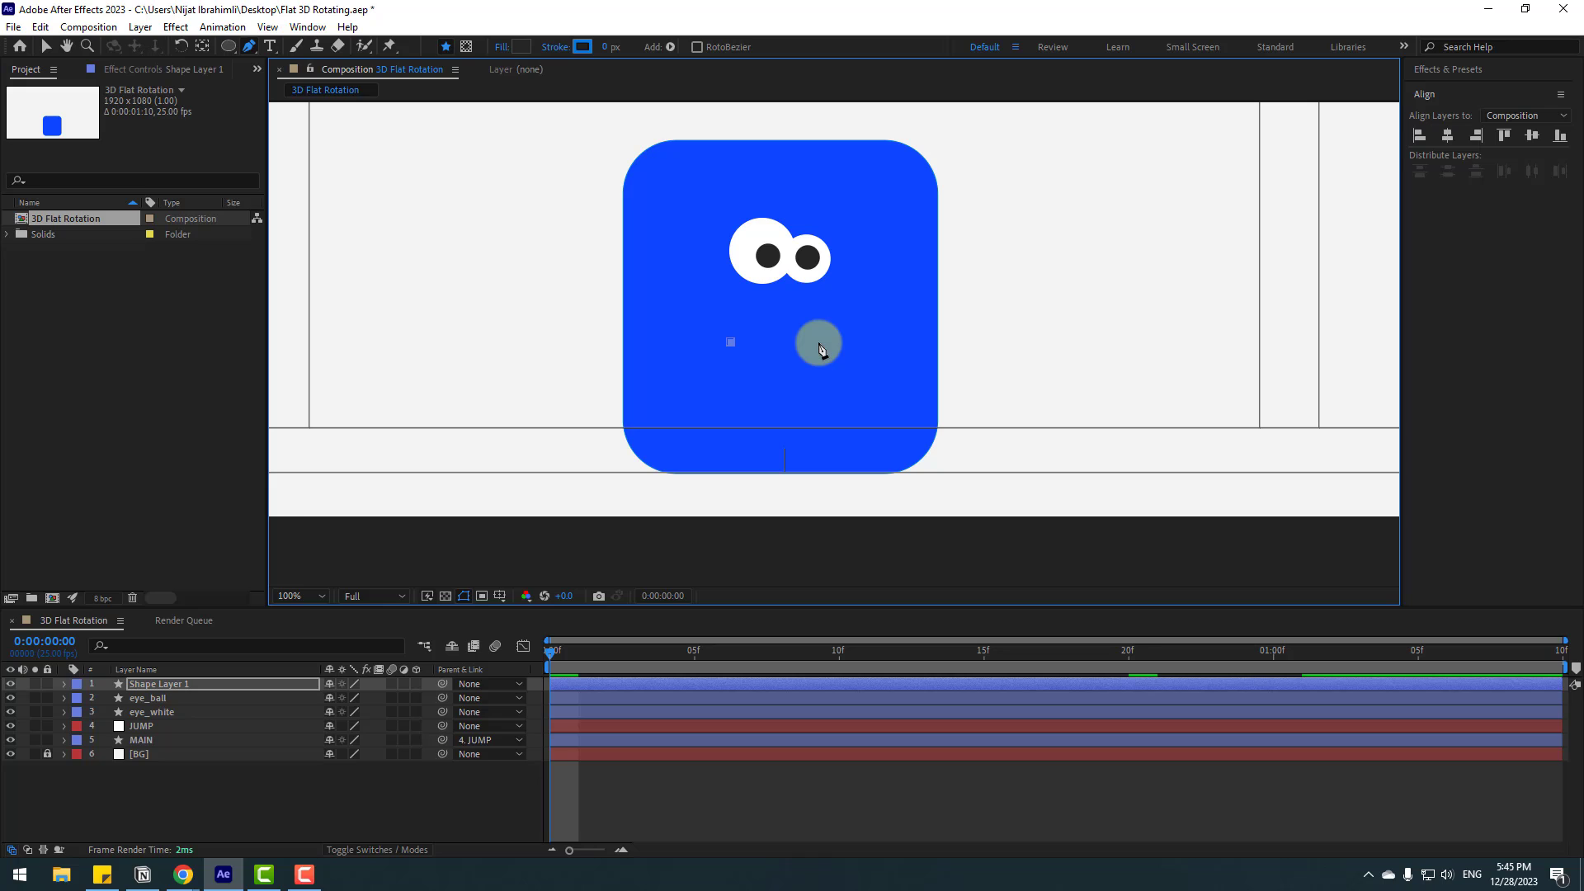
click(819, 343)
click(779, 383)
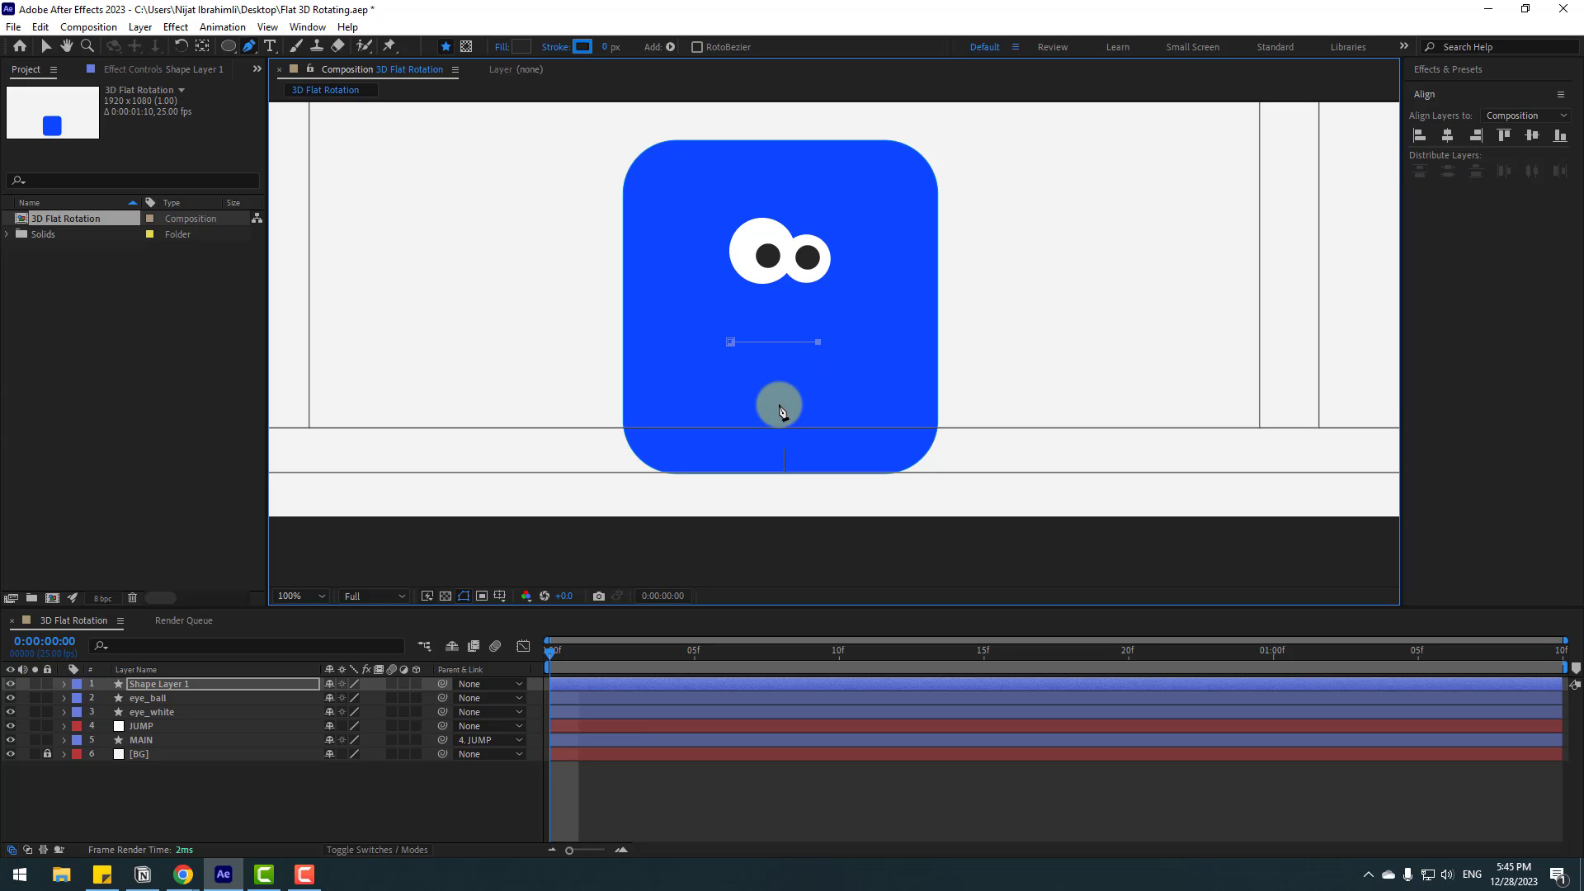
click(731, 346)
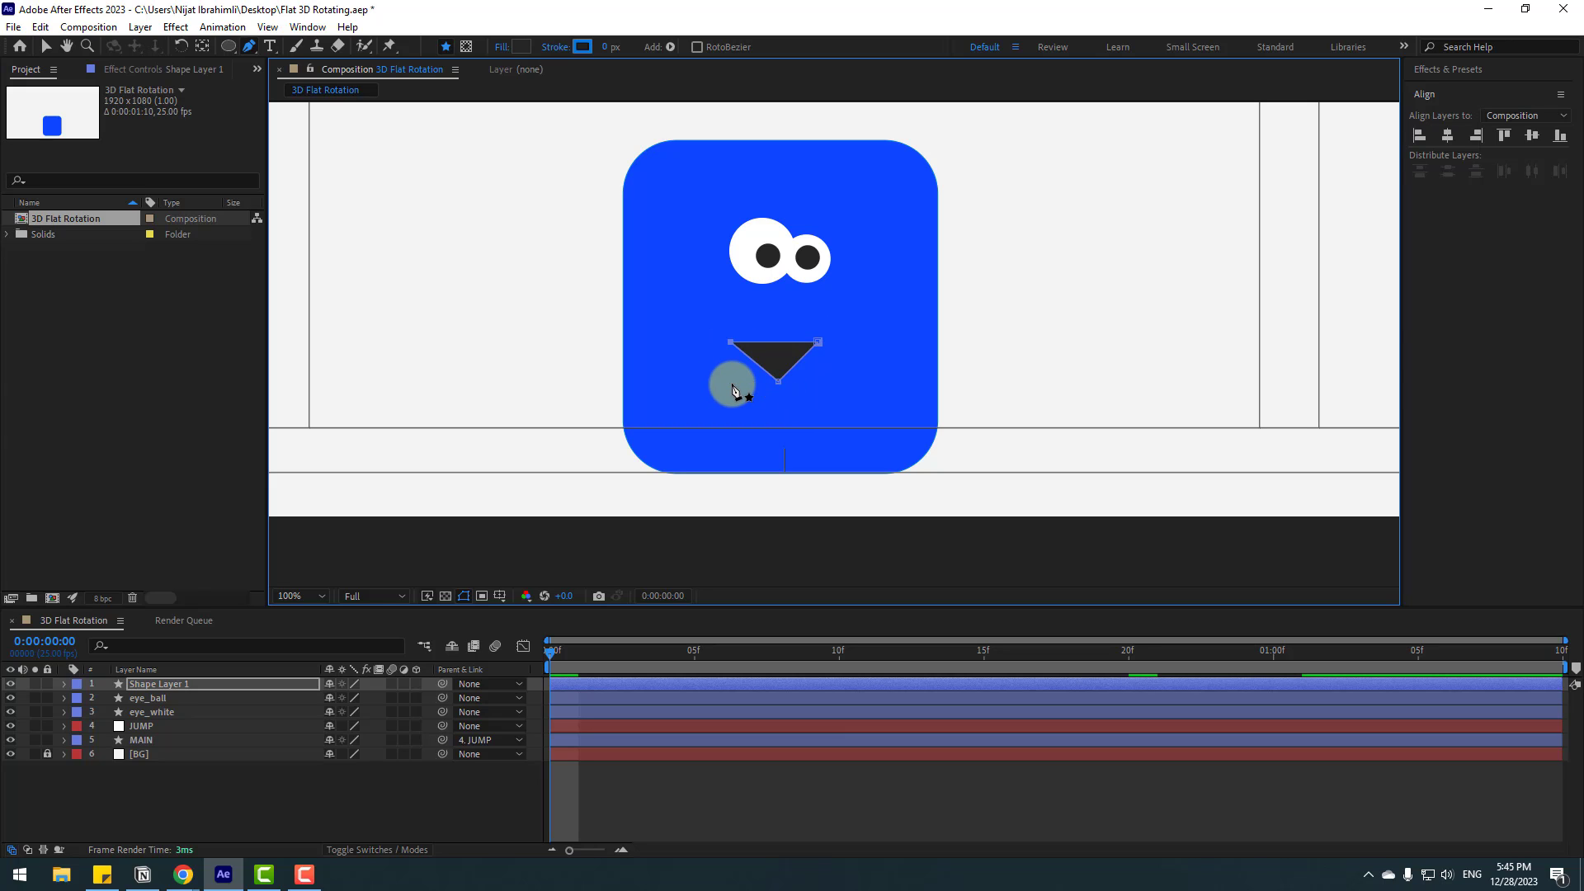
Step: Fill the mouth triangle white
click(513, 49)
drag(514, 602, 340, 503)
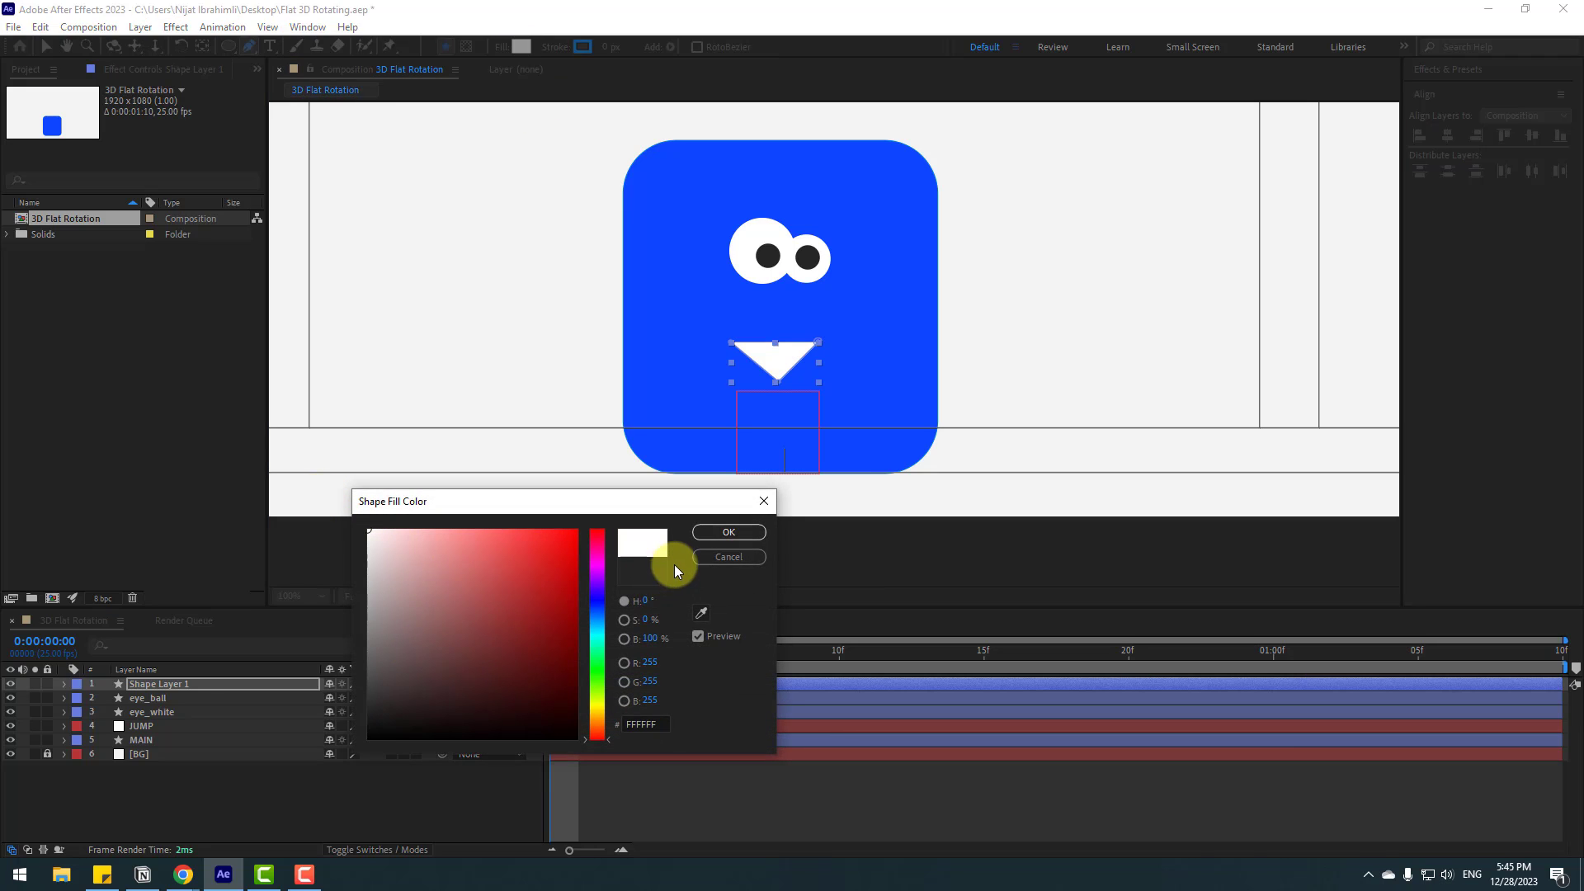
click(718, 535)
scroll(759, 419, up, 2)
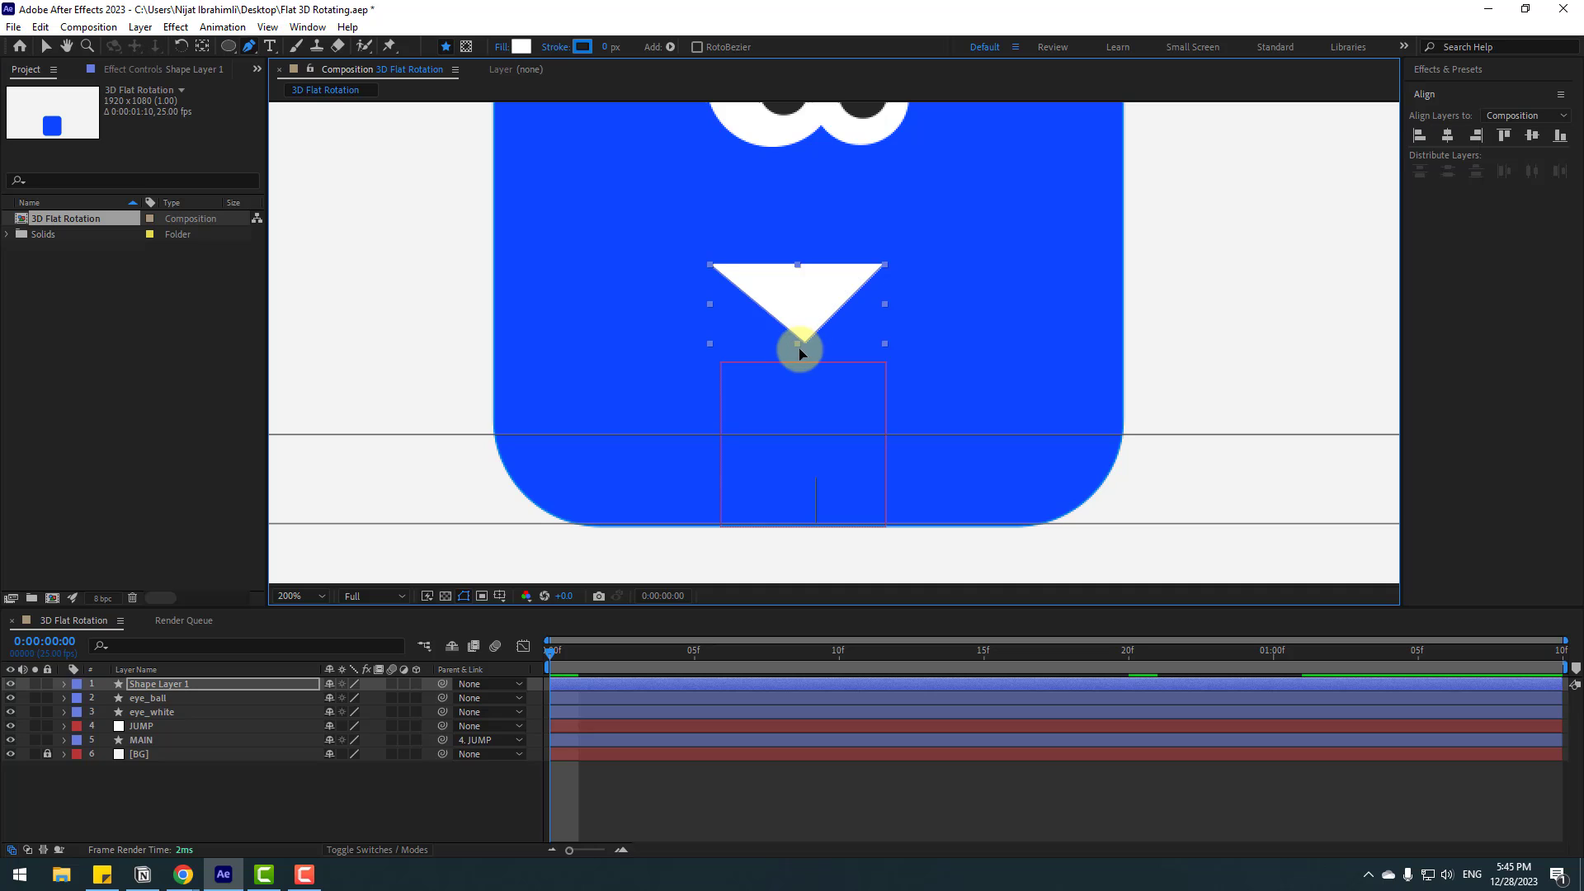
Step: Curve the bottom point into an arc and adjust the top corners
drag(800, 352, 891, 342)
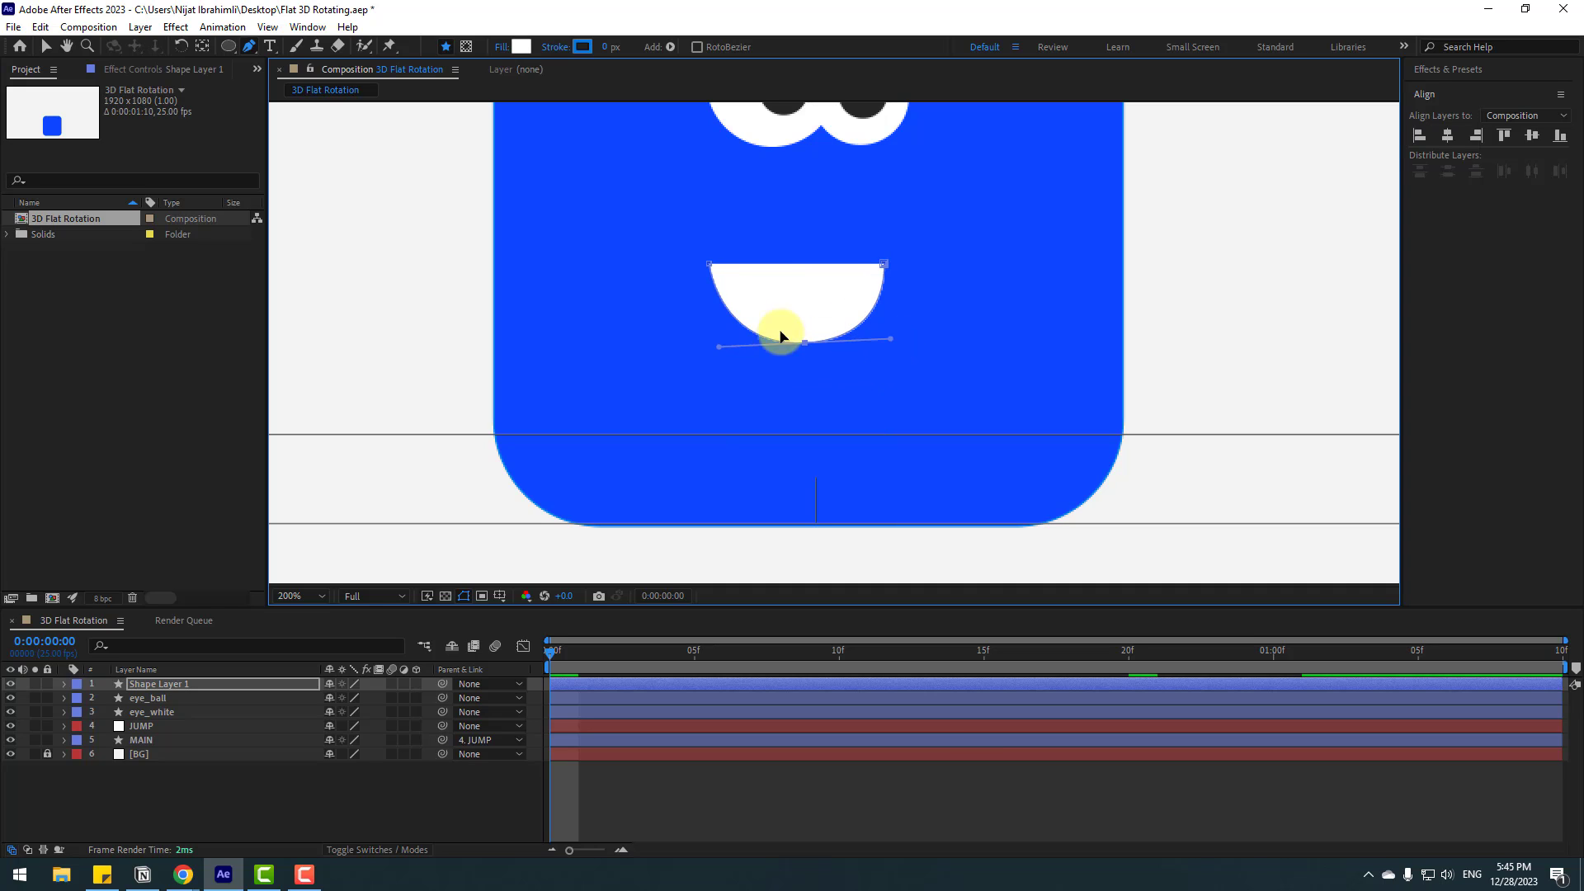
drag(711, 268, 718, 265)
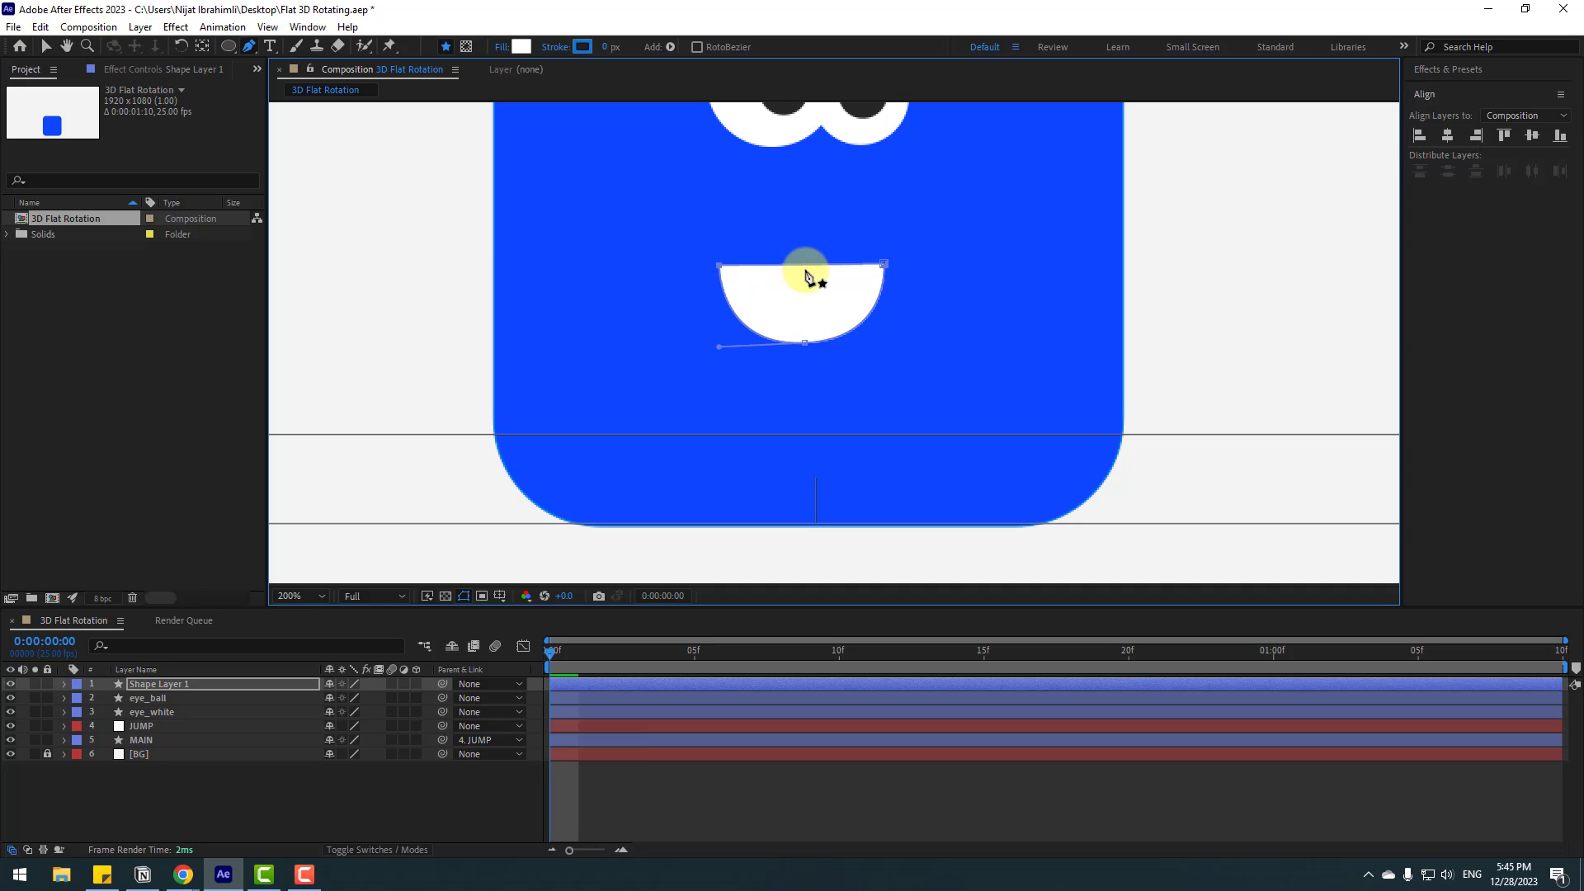
drag(884, 273, 882, 275)
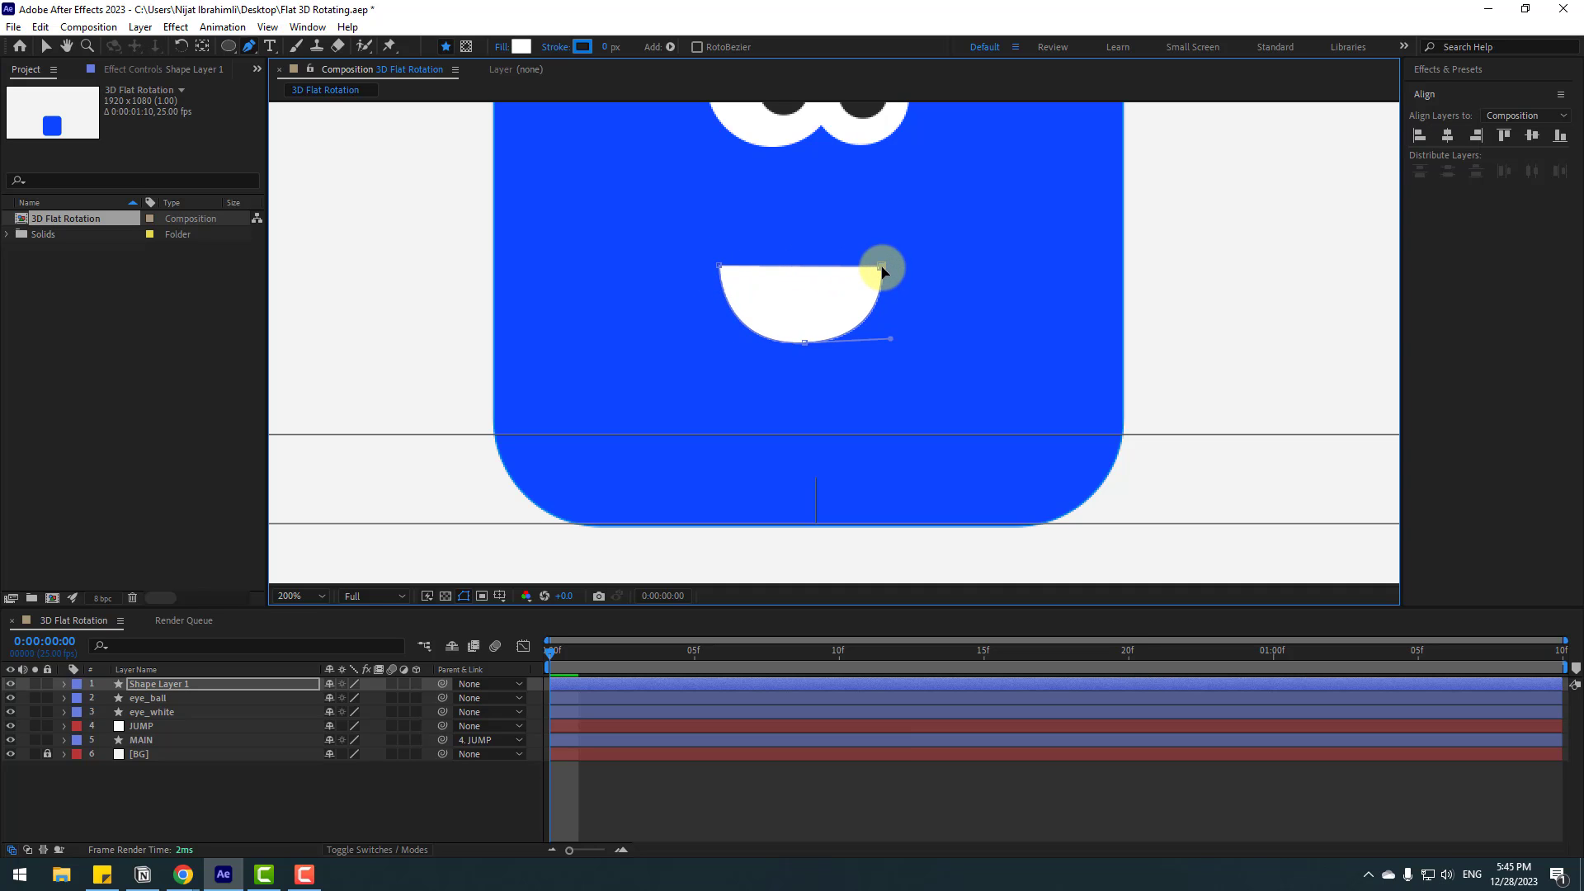
click(50, 47)
click(221, 766)
click(149, 684)
Step: Rename the layer to mouth and scale it down to 61% with a centred anchor
key(Return)
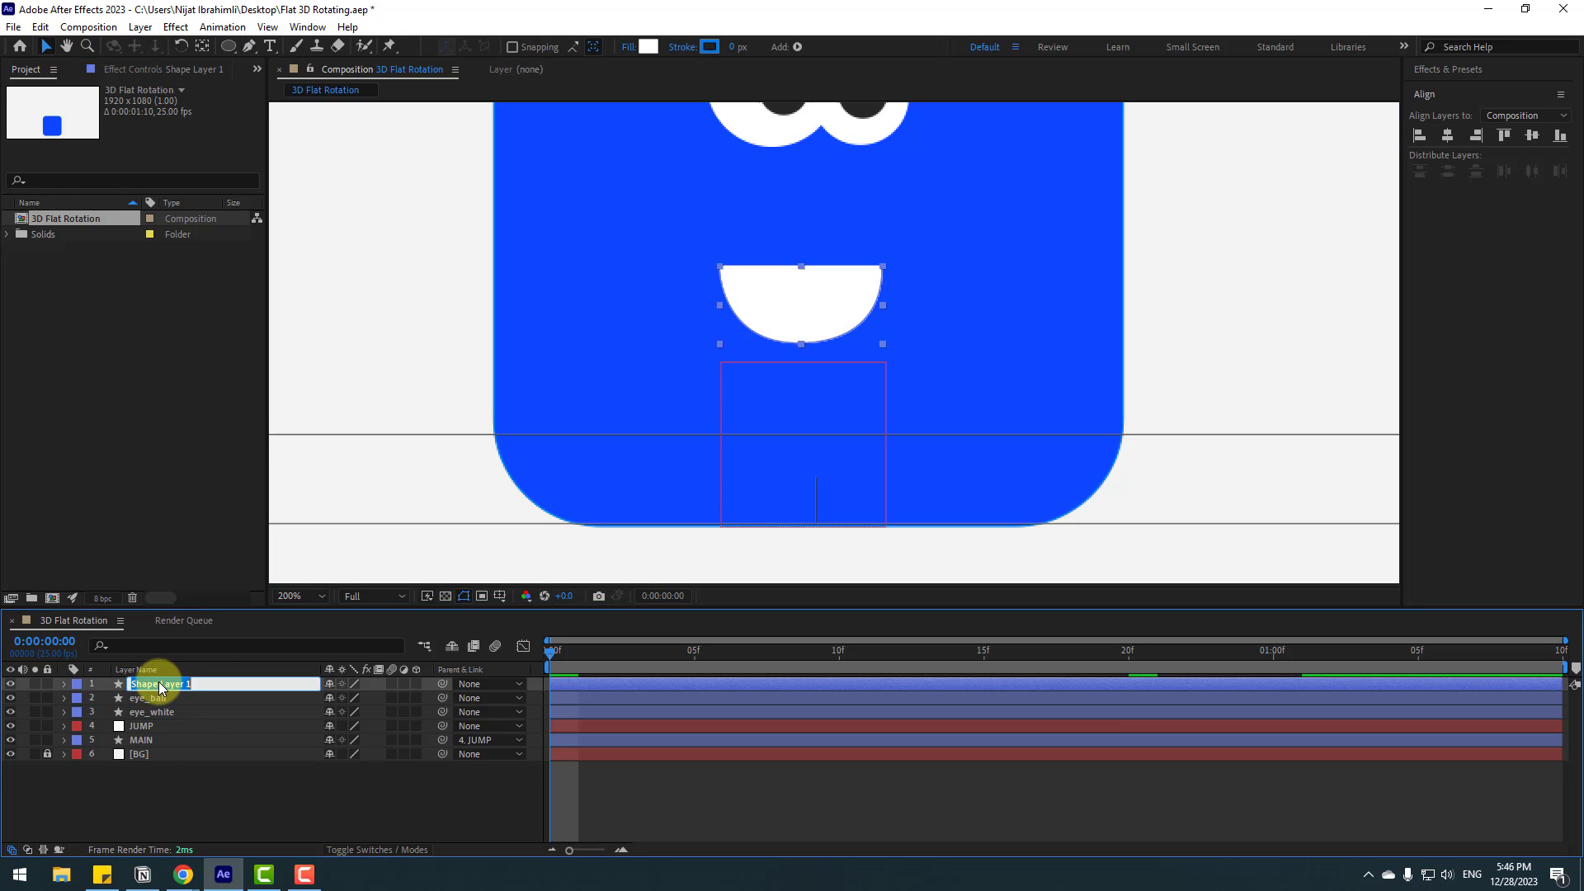
text(mouth)
key(Return)
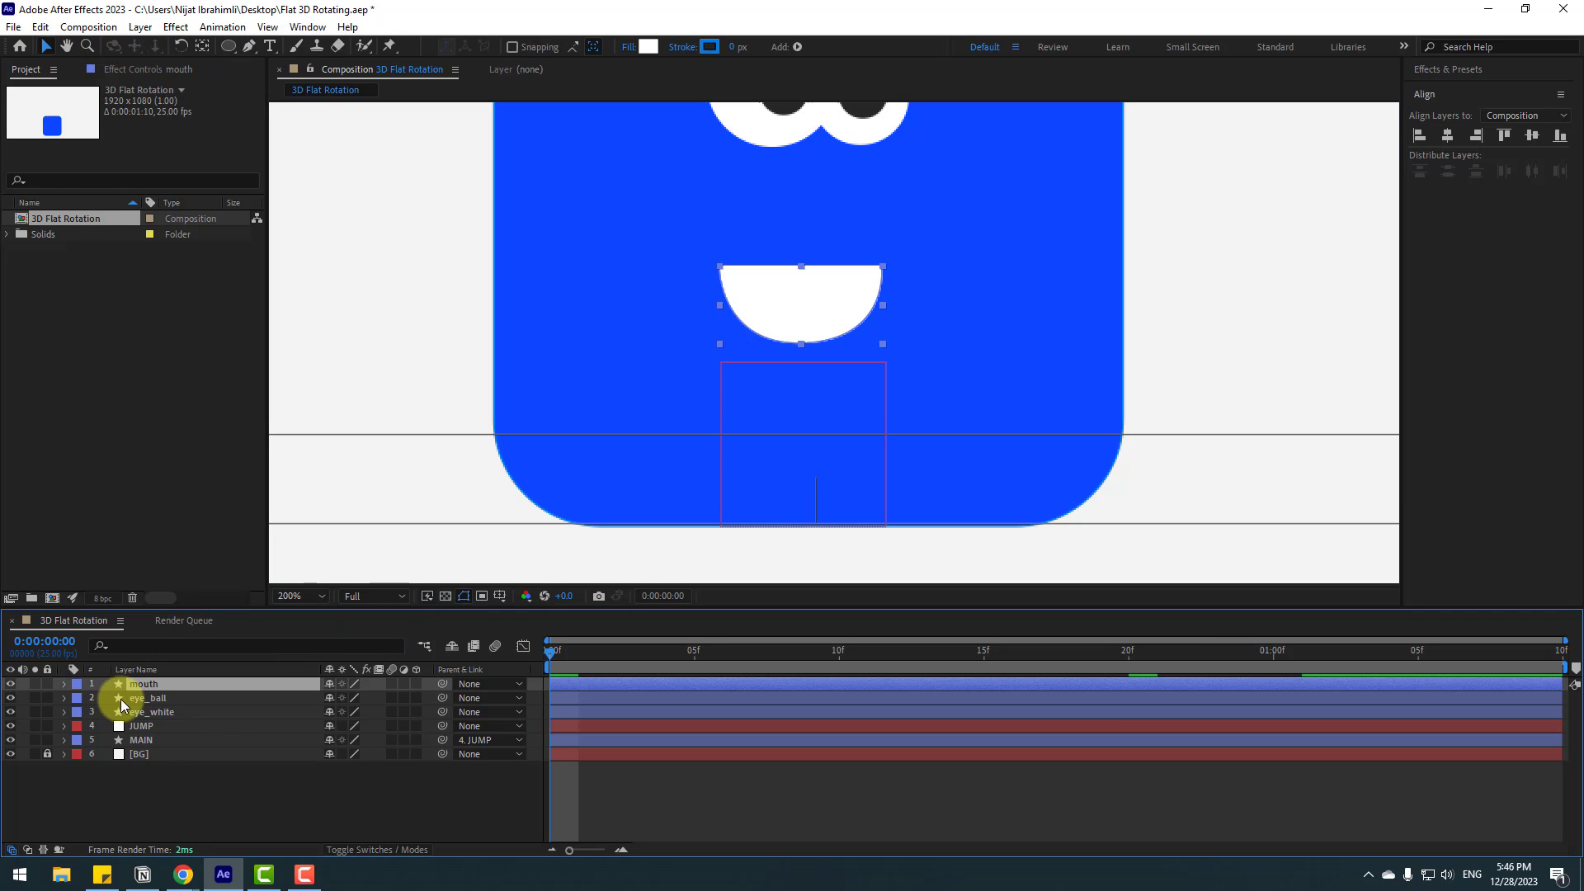
key(s)
drag(352, 699, 344, 699)
key(ctrl+alt+Home)
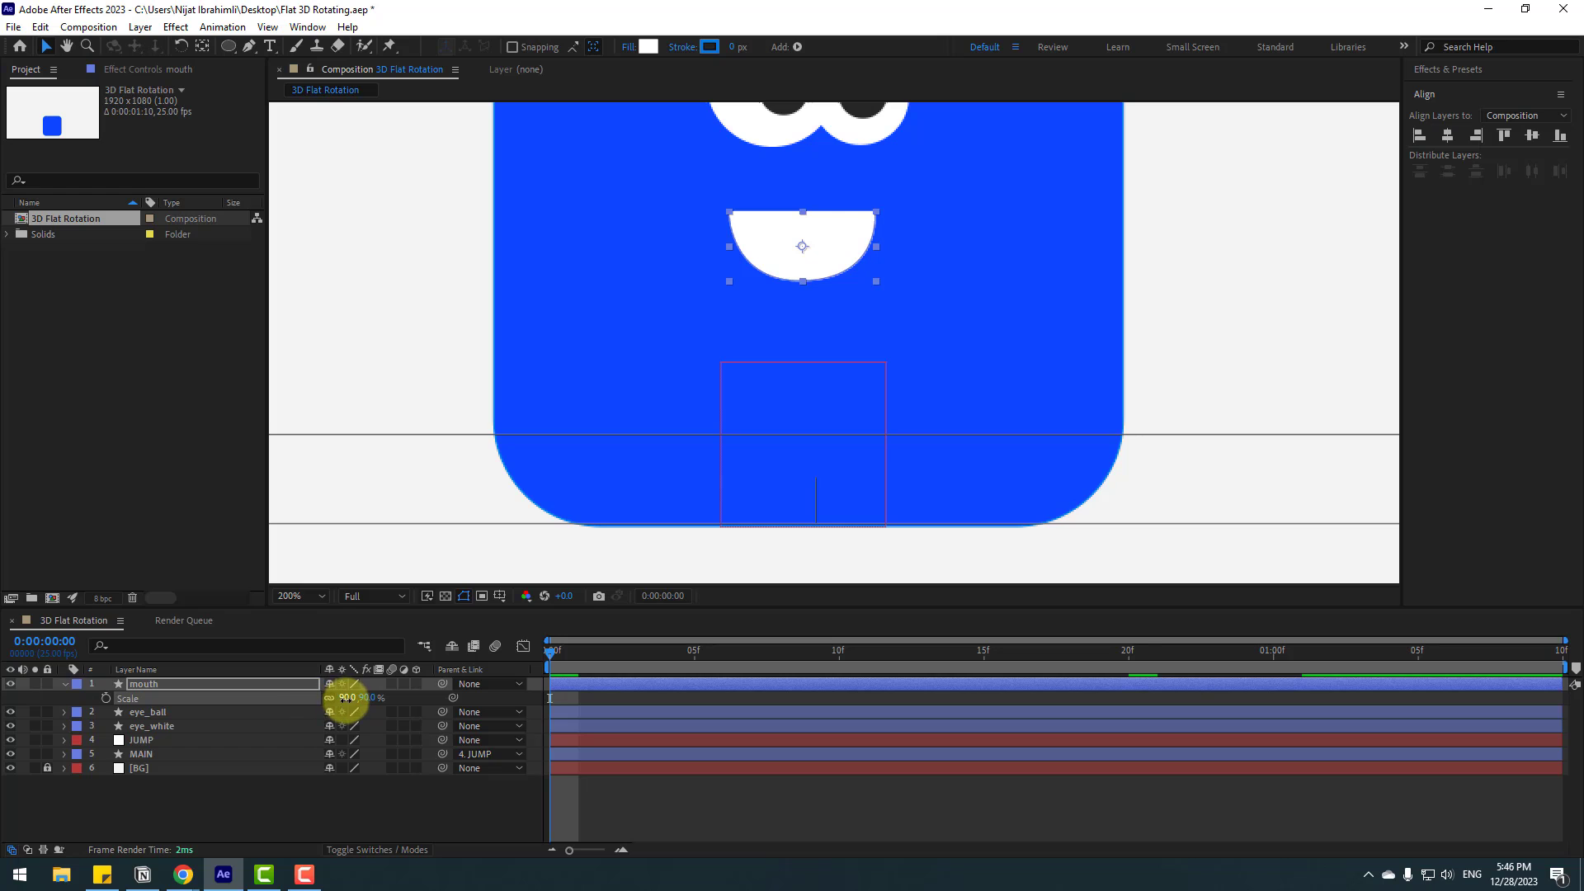
drag(343, 697, 148, 697)
Step: Rotate the mouth to about -16° and position it below the eyes
key(r)
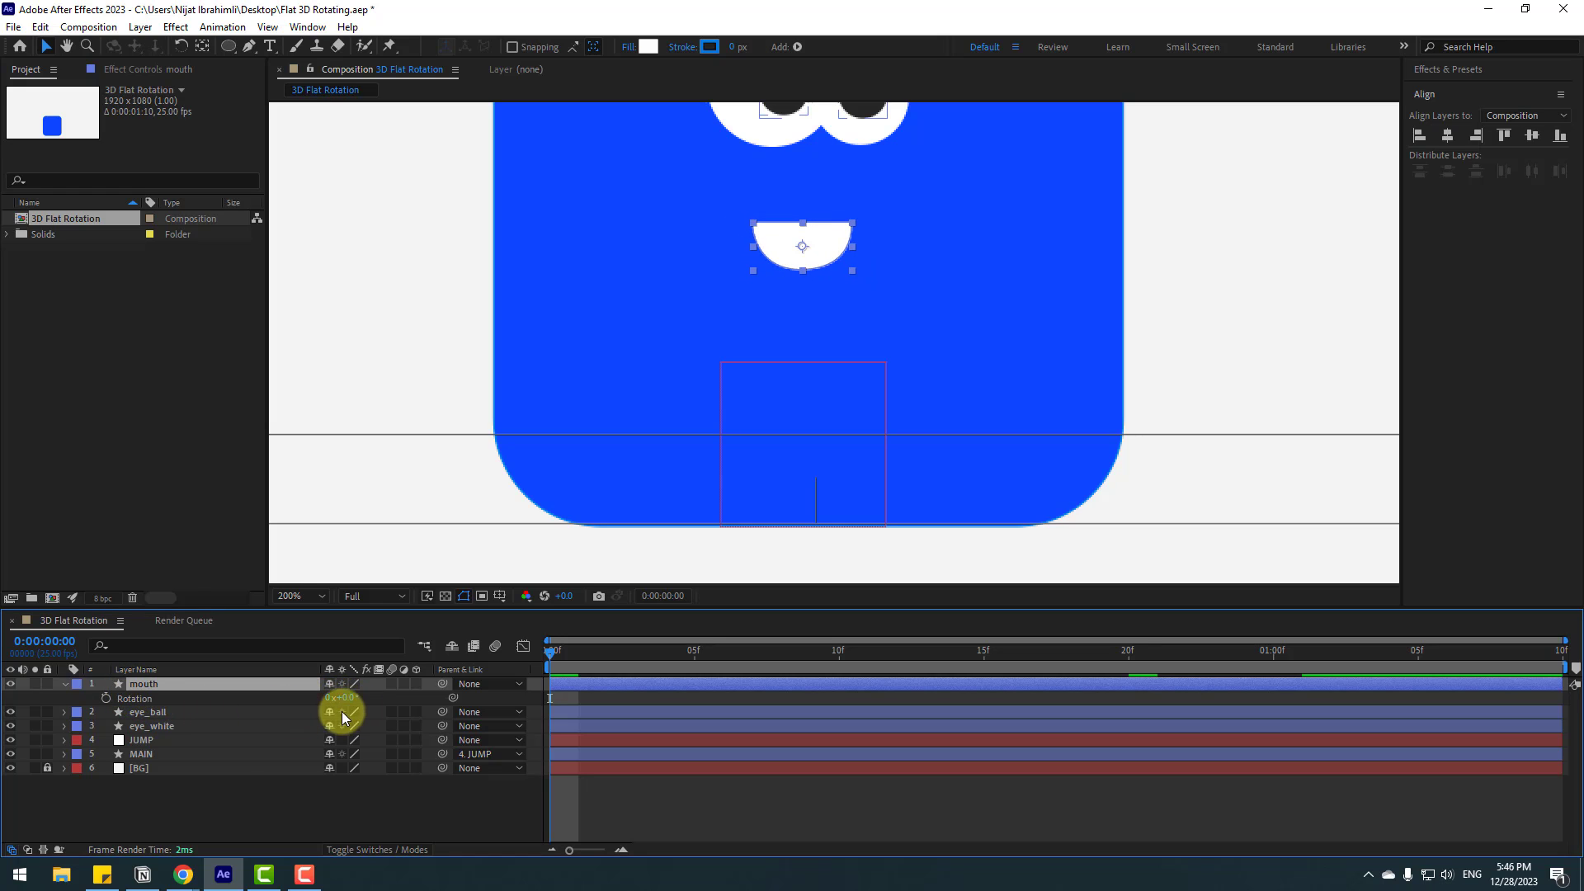
drag(349, 701, 335, 701)
drag(874, 299, 807, 438)
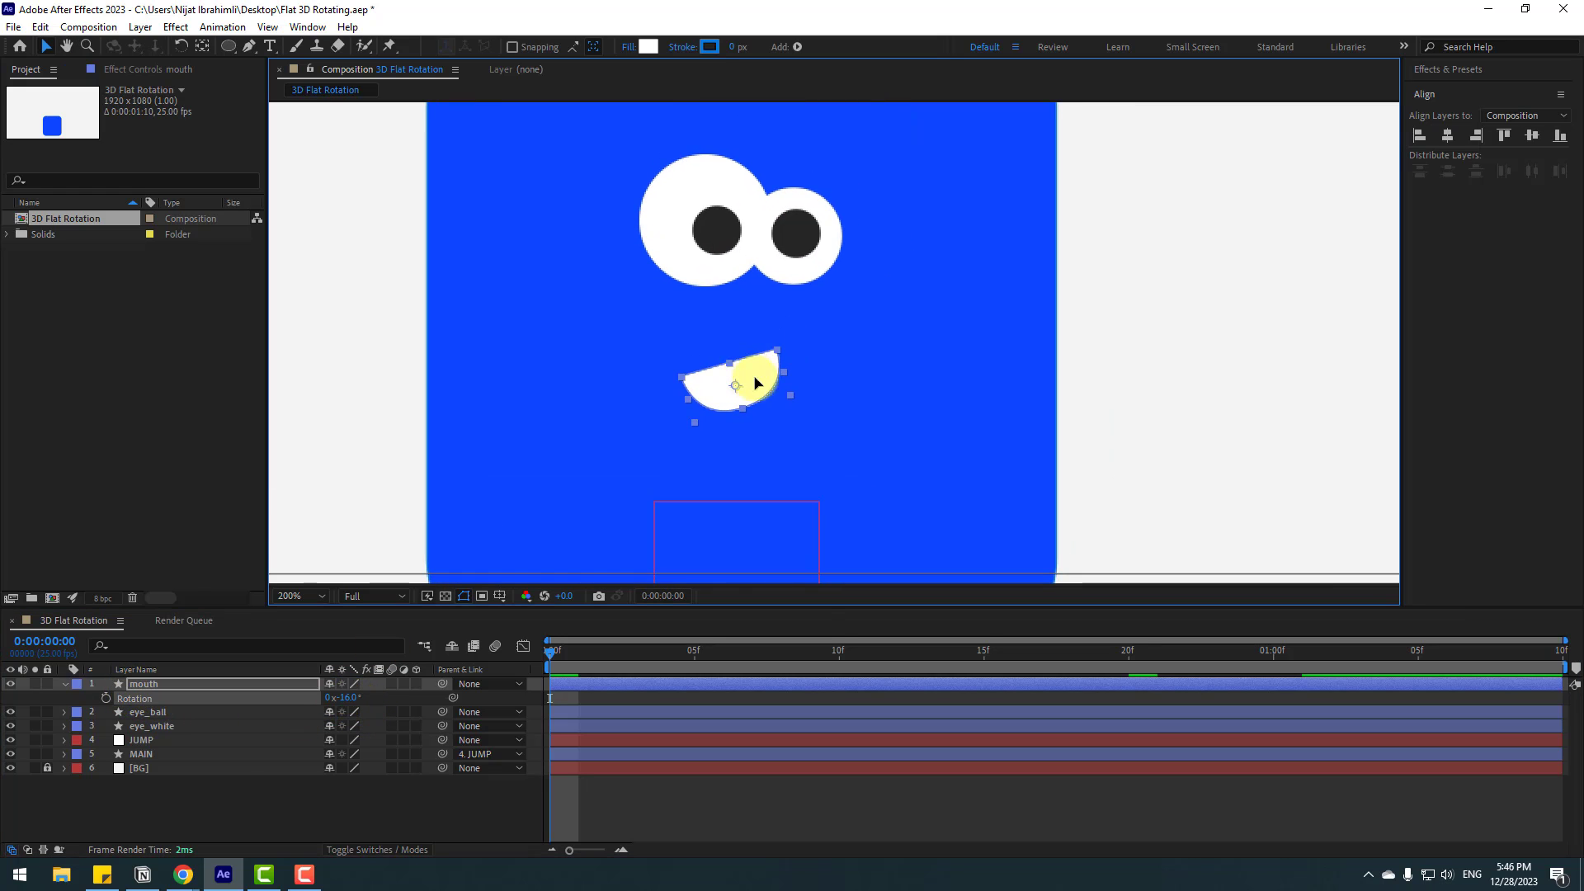
drag(745, 376, 814, 391)
click(497, 809)
scroll(661, 445, down, 2)
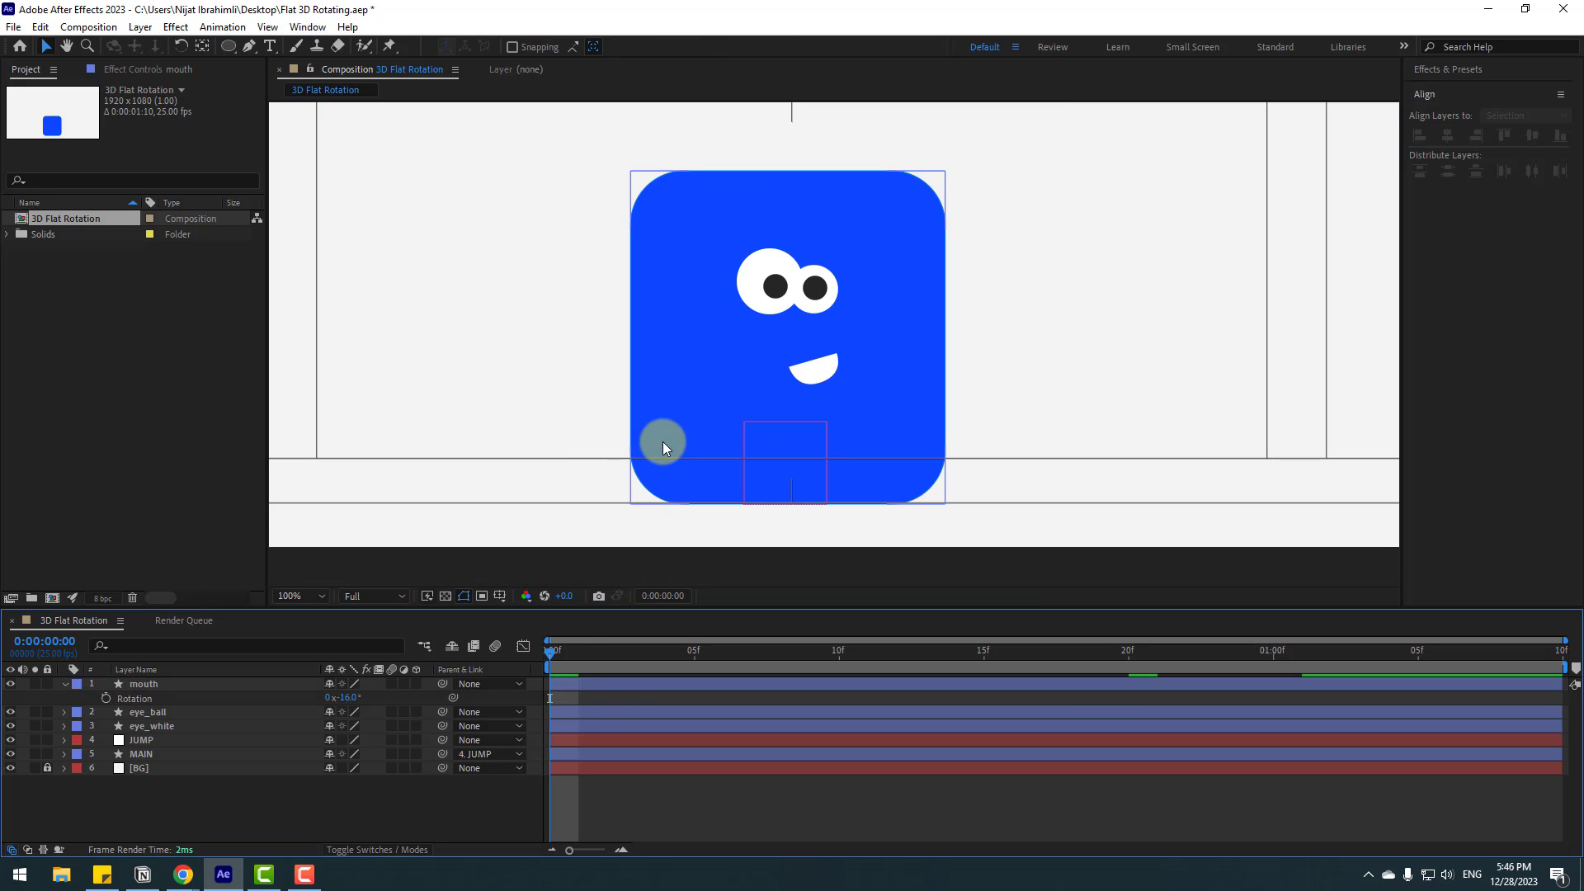
drag(488, 458, 494, 435)
click(65, 685)
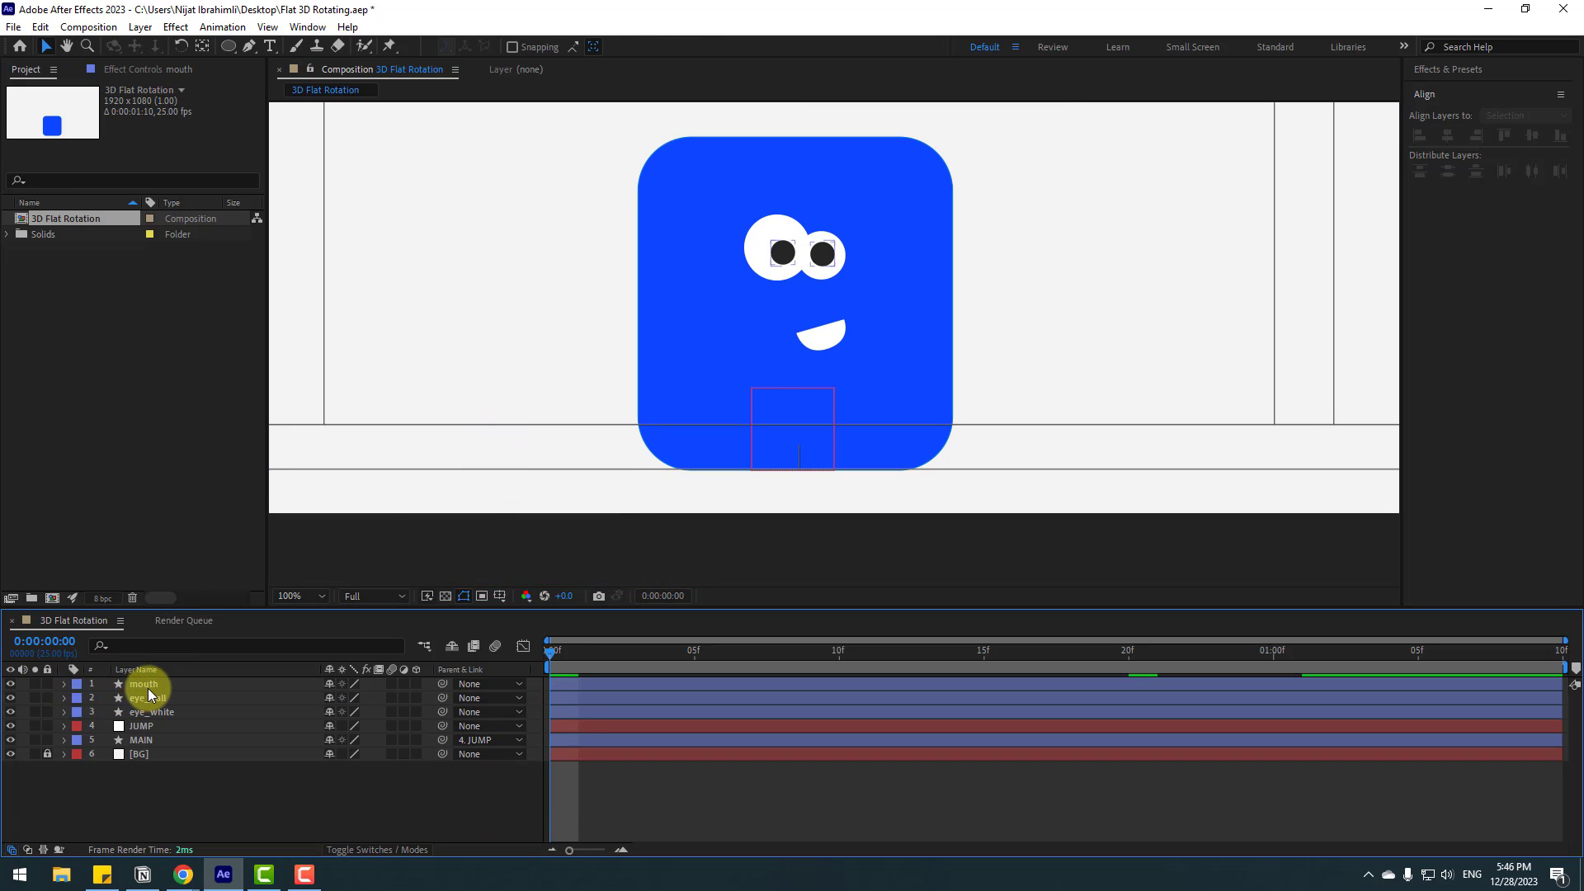
Step: Parent mouth, eye_ball and eye_white to JUMP, then preview at Fit magnification
click(156, 685)
ctrl+click(169, 702)
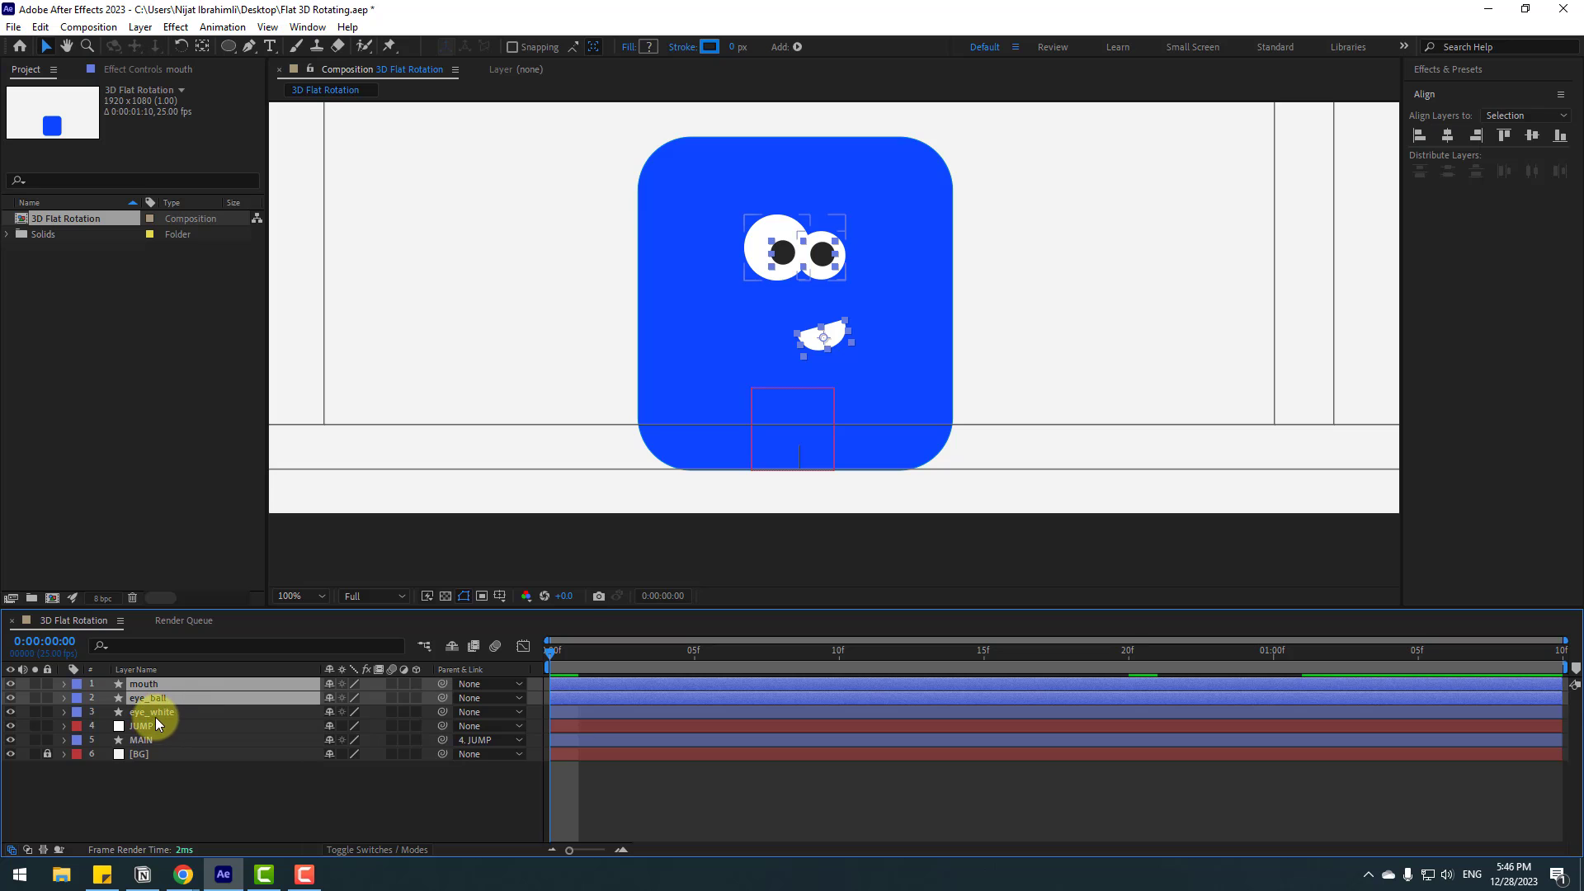
ctrl+click(157, 713)
drag(442, 684, 151, 724)
click(250, 785)
key(space)
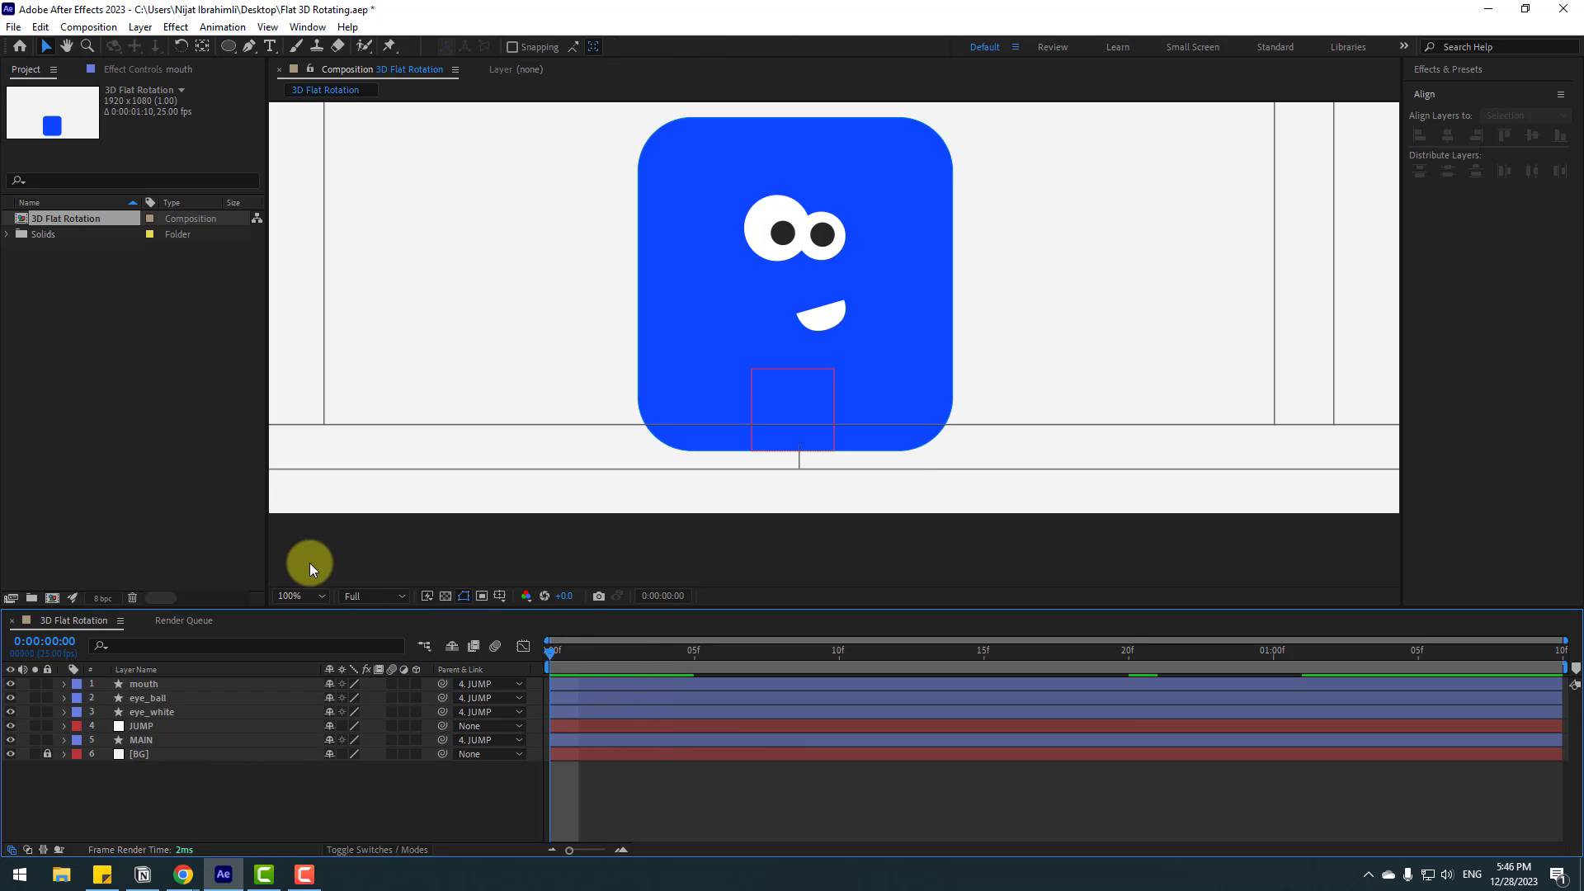
click(309, 596)
click(328, 322)
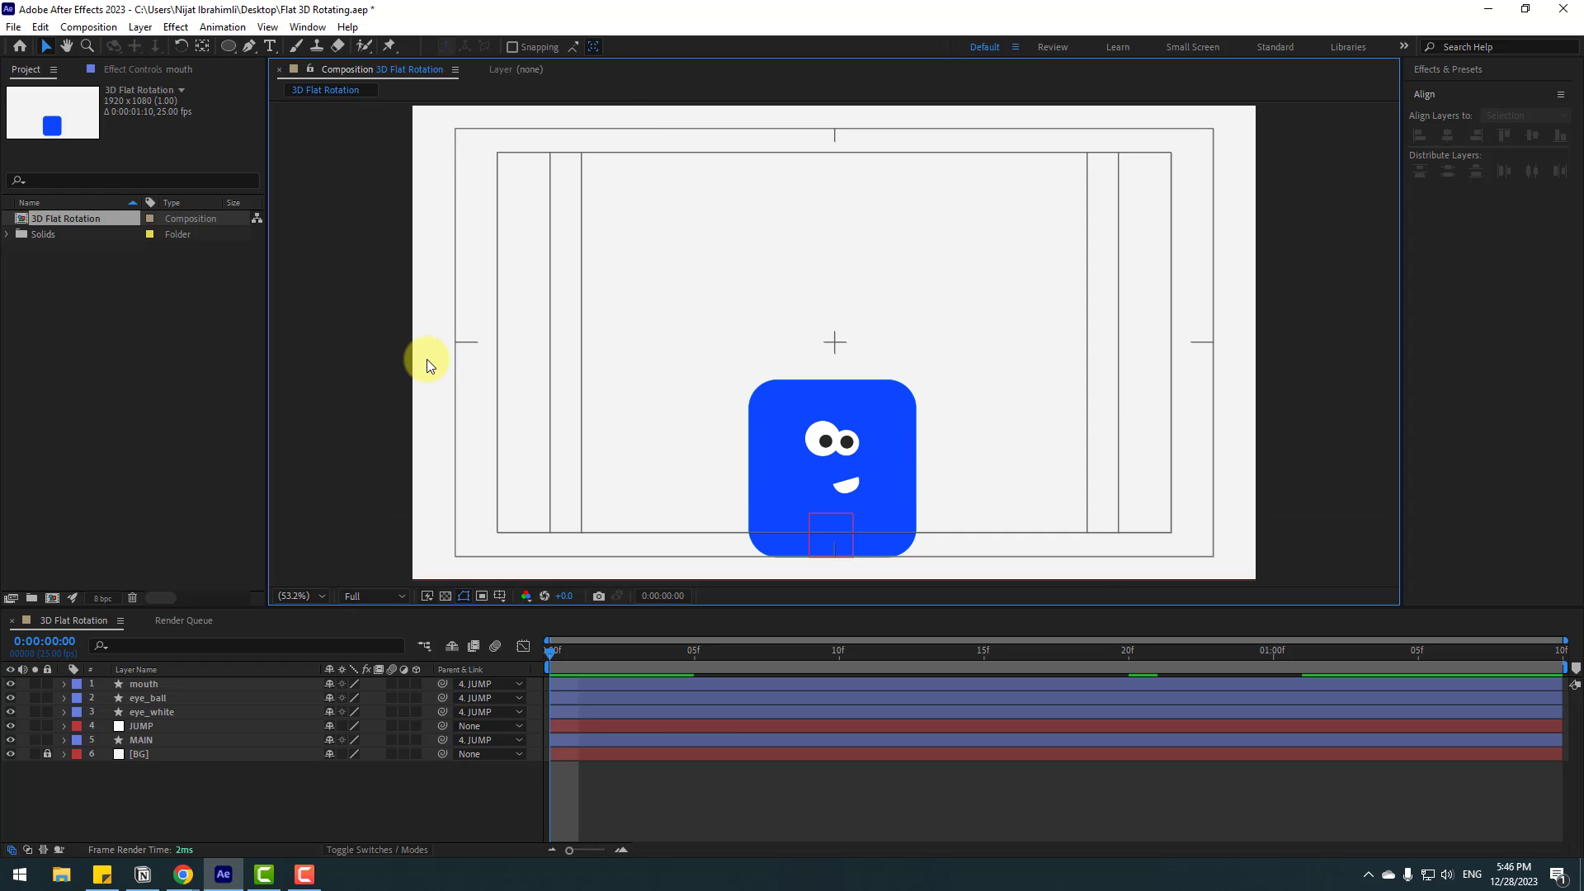
Step: Set Position keyframes at frame 2 on eye_white, eye_ball and mouth
key(space)
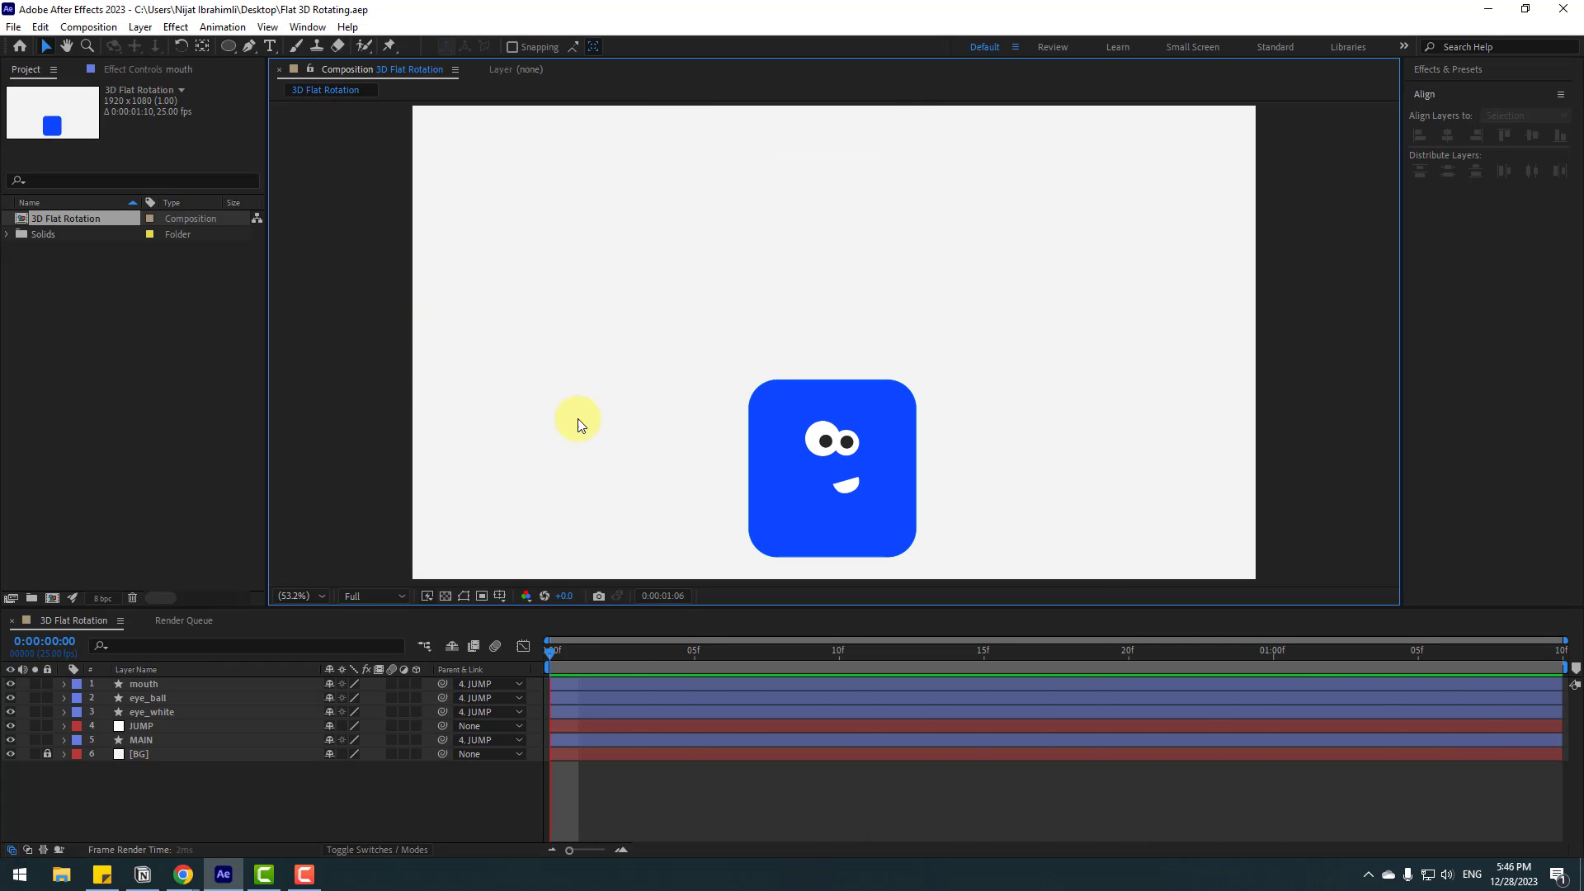
key(space)
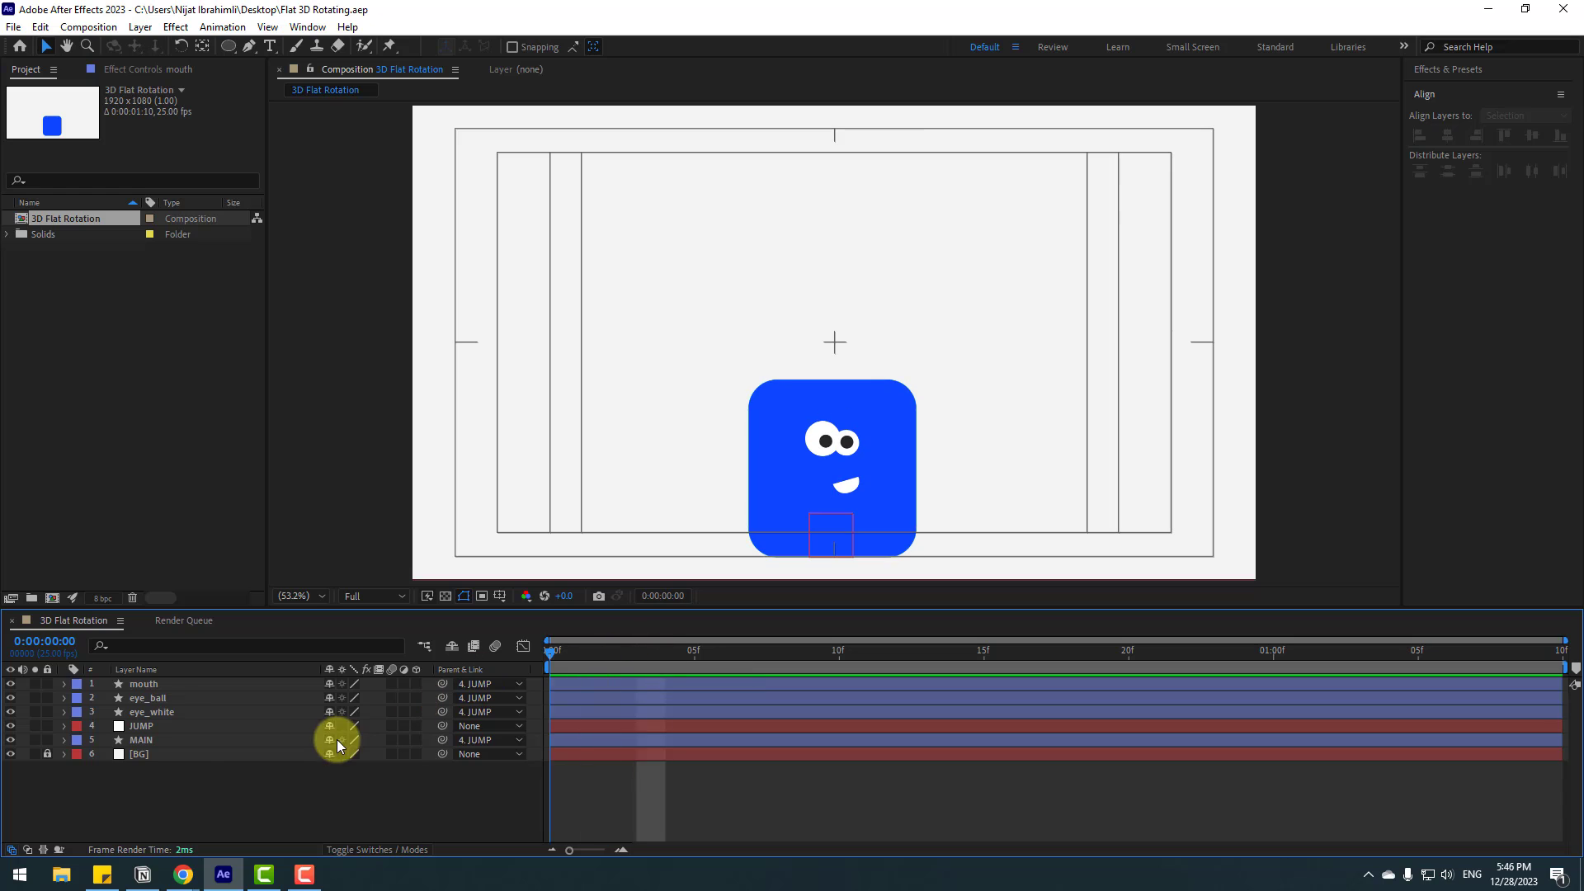
click(141, 711)
ctrl+click(143, 699)
ctrl+click(234, 683)
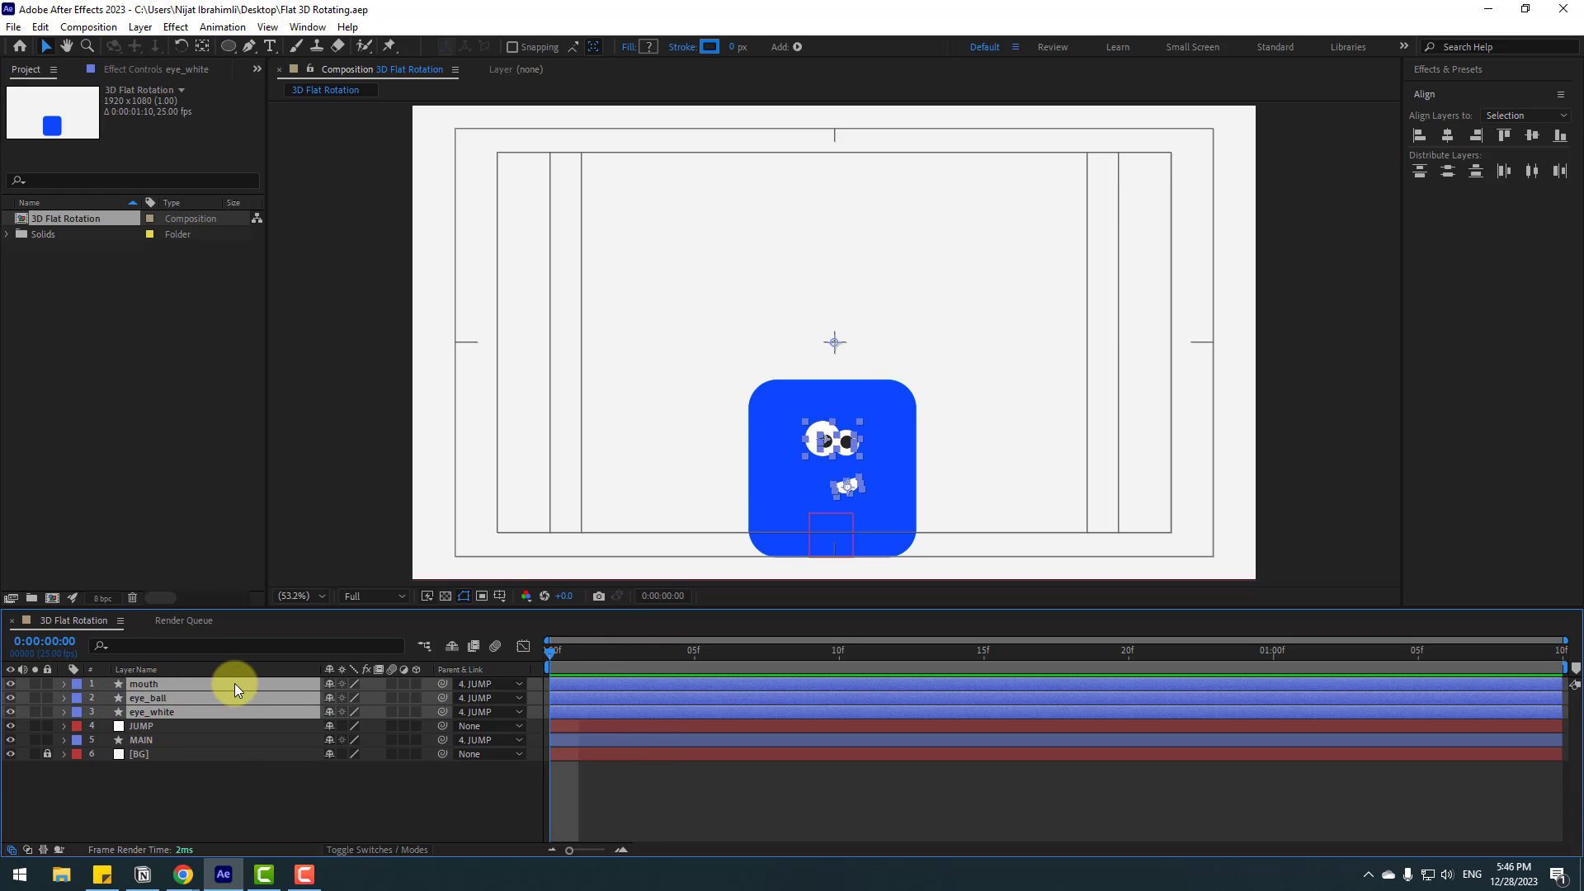
key(p)
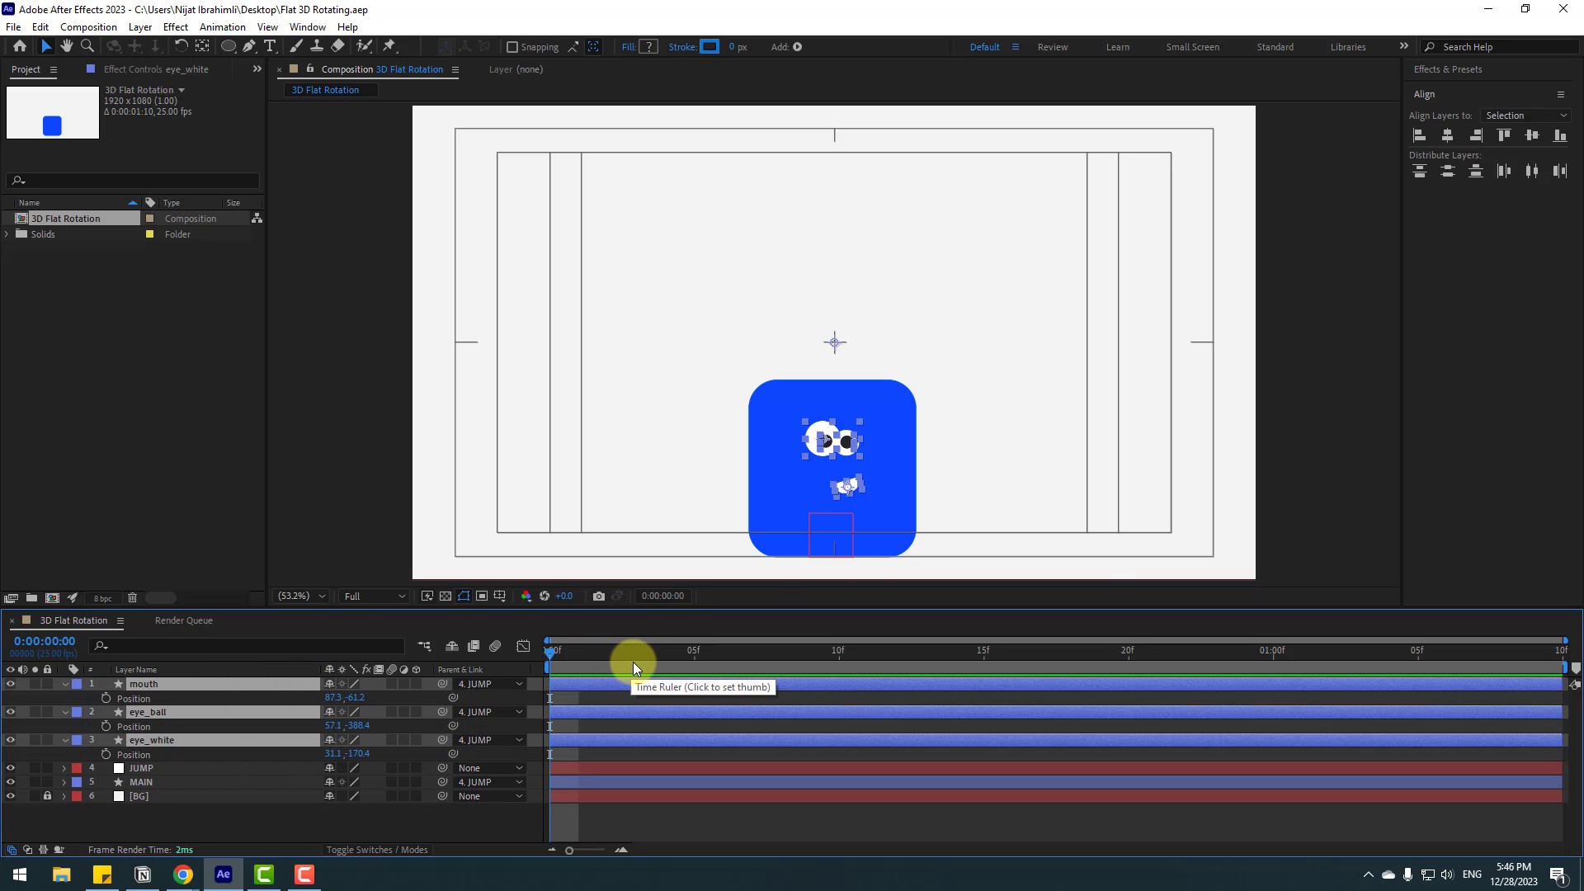
drag(559, 660, 601, 660)
click(106, 698)
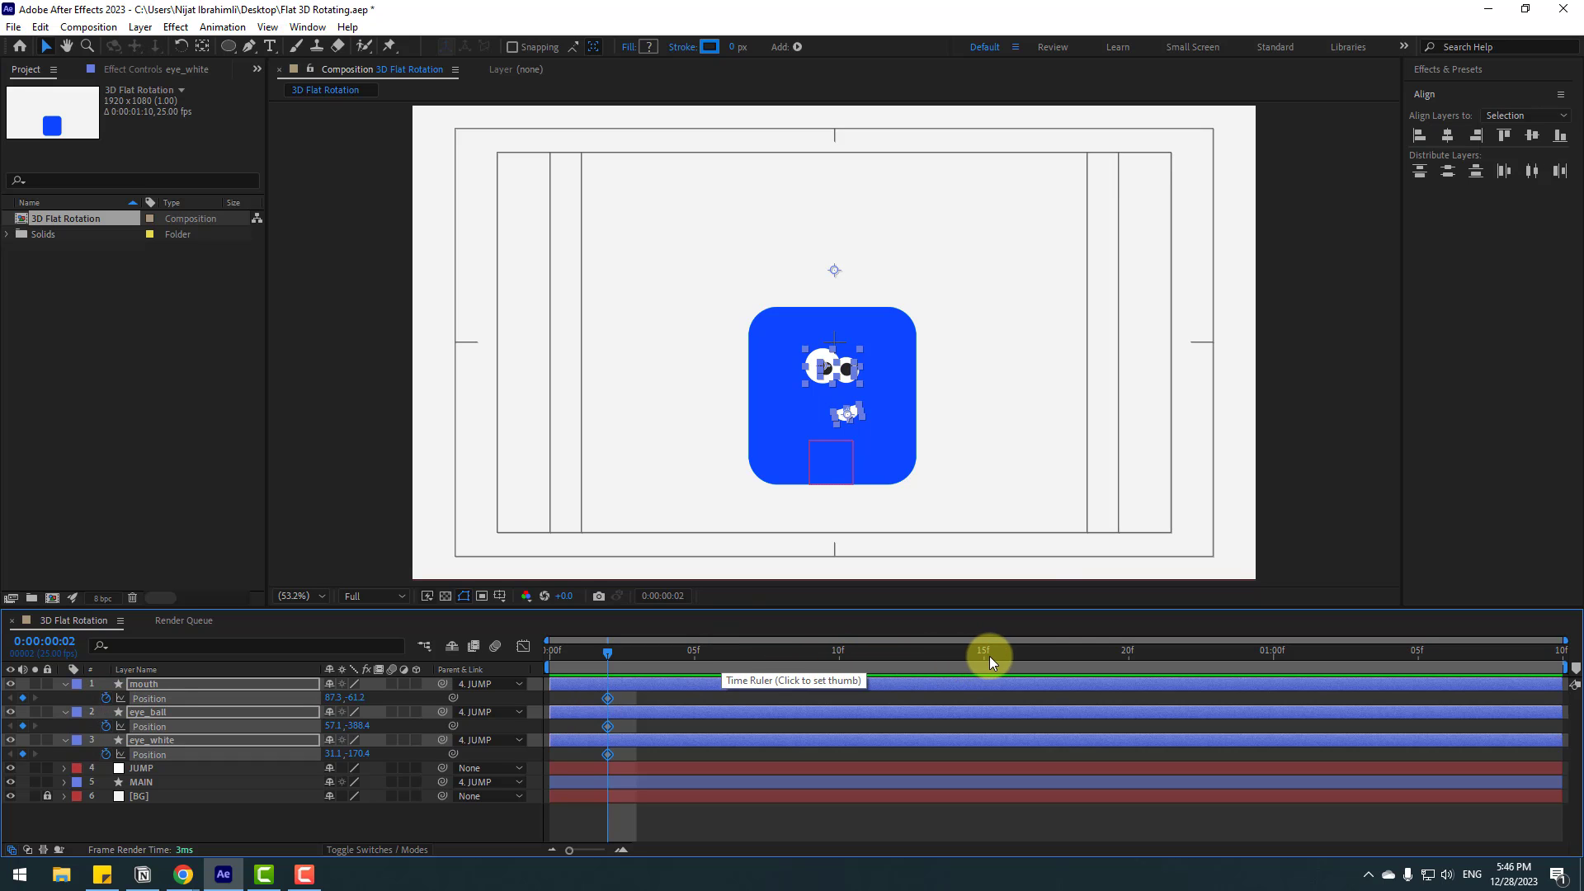
Step: At frame 20, slide the face layers left and apply Easy Ease to the keyframes
click(1132, 655)
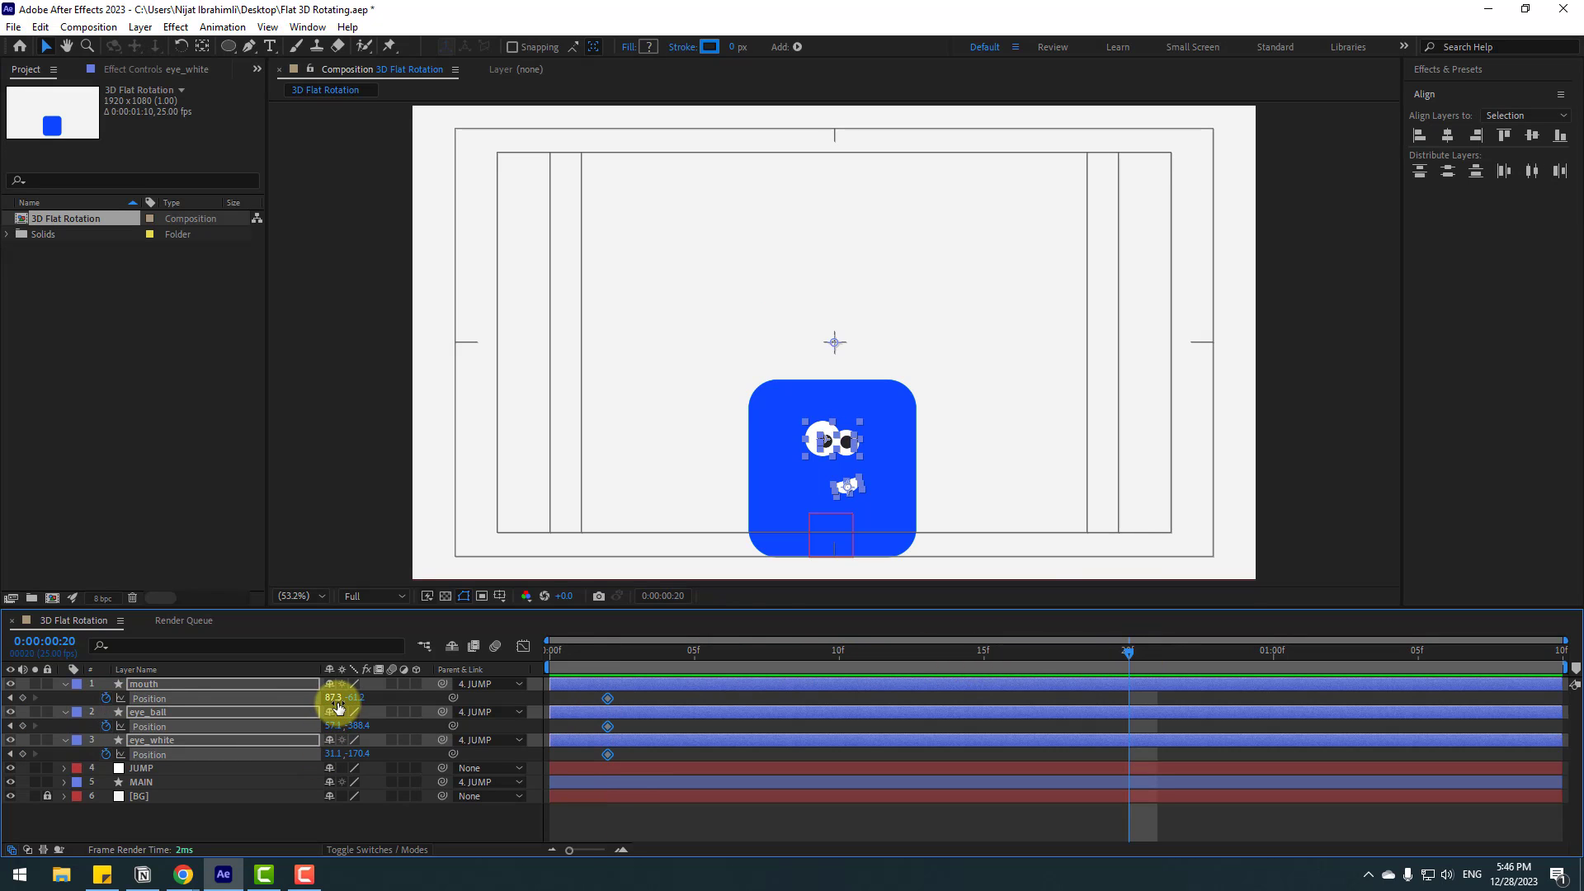
drag(337, 701, 116, 707)
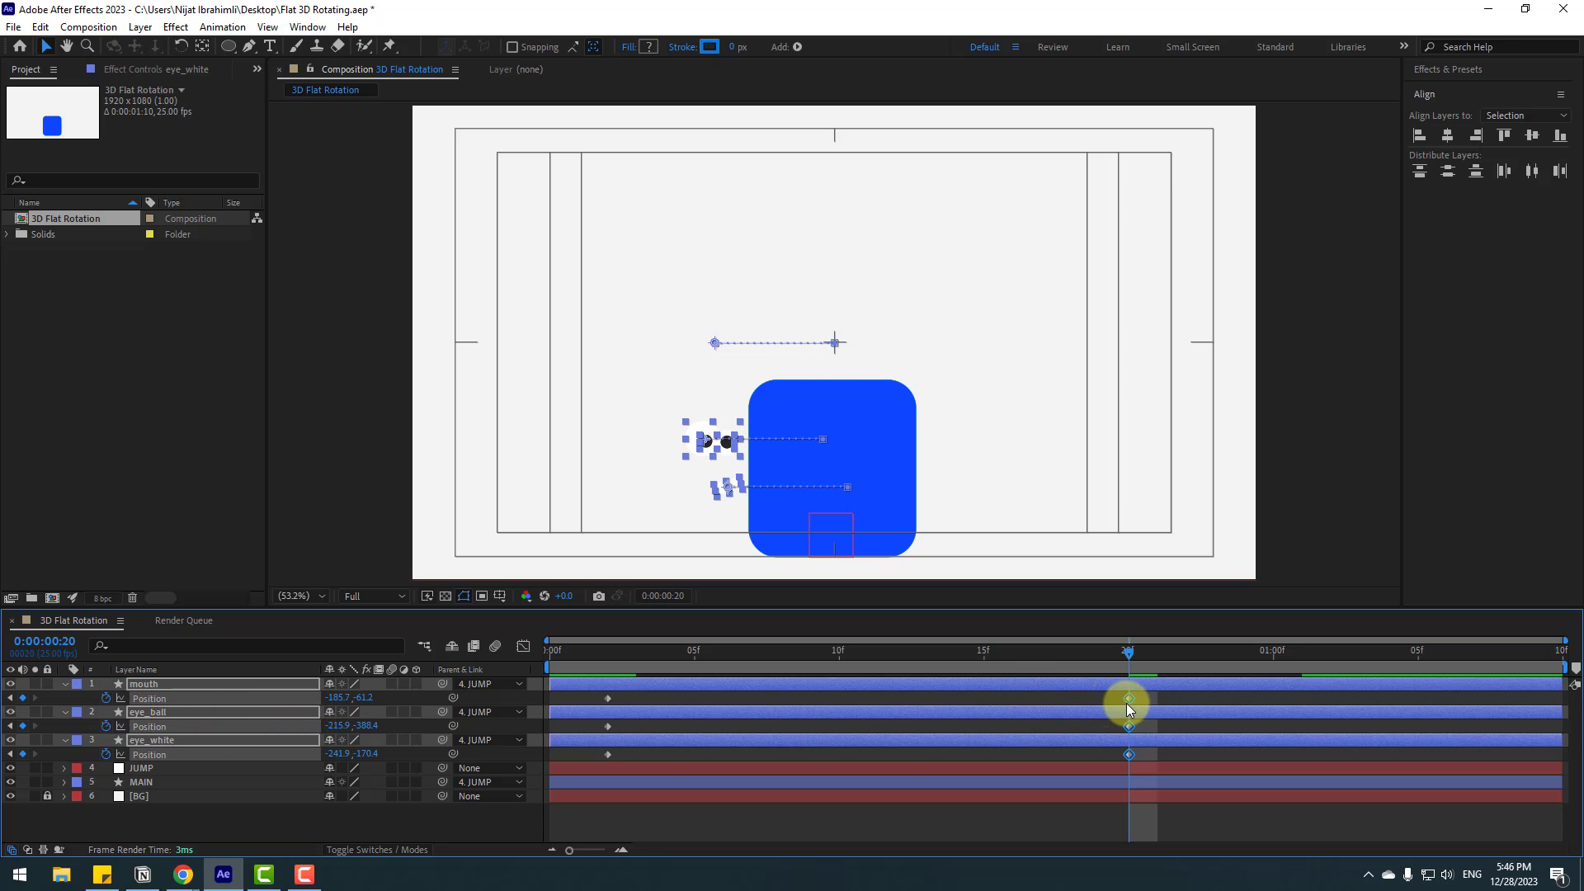
drag(1144, 695, 586, 776)
right_click(608, 754)
mouse_move(660, 746)
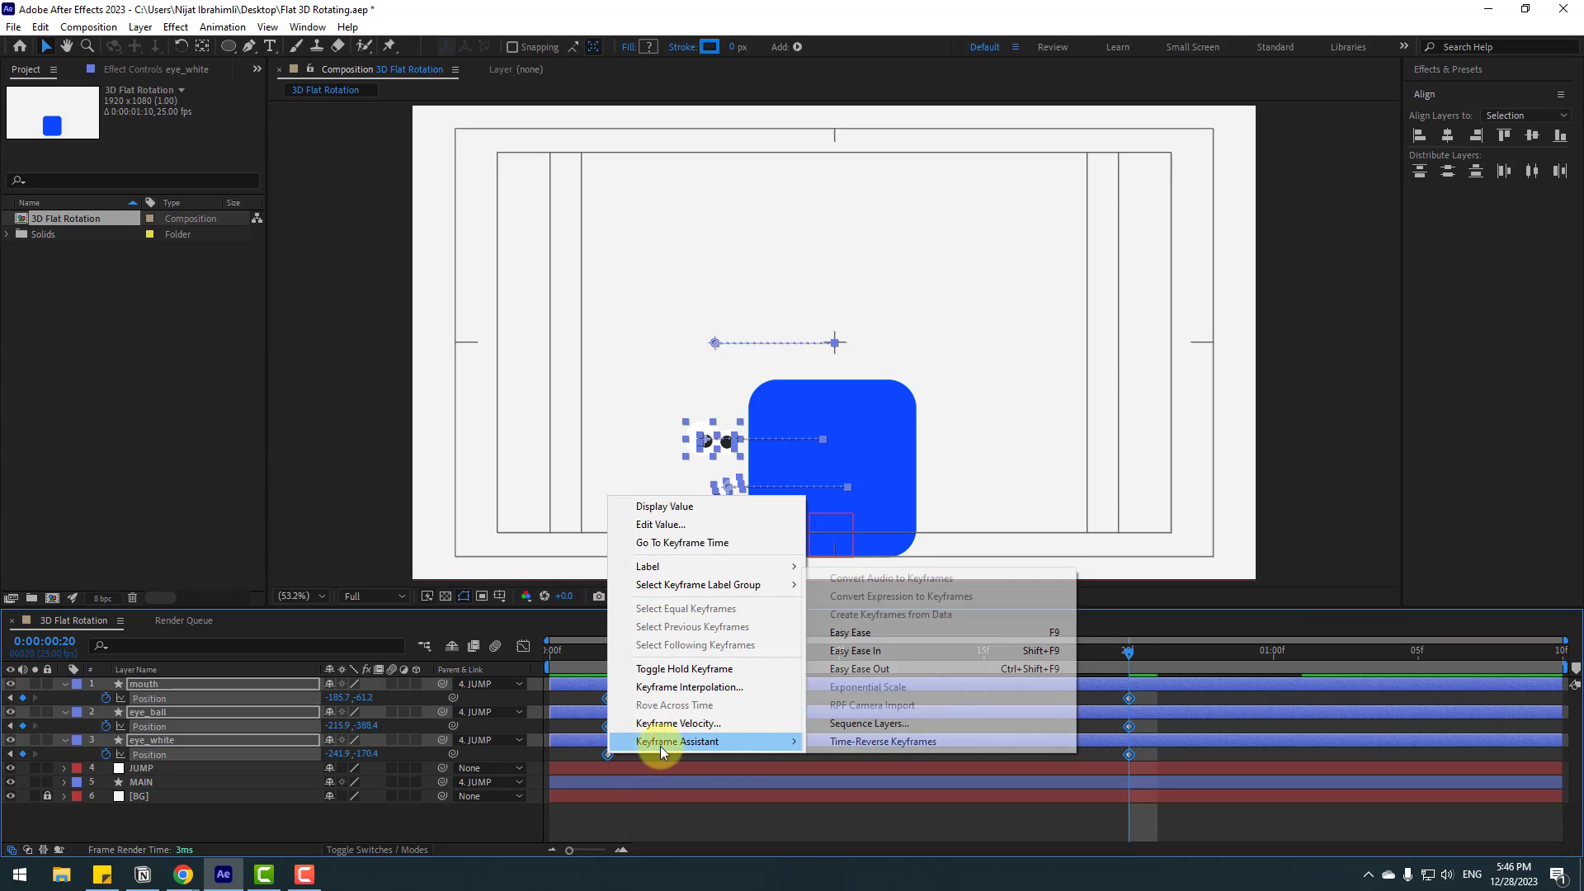
click(877, 637)
key(space)
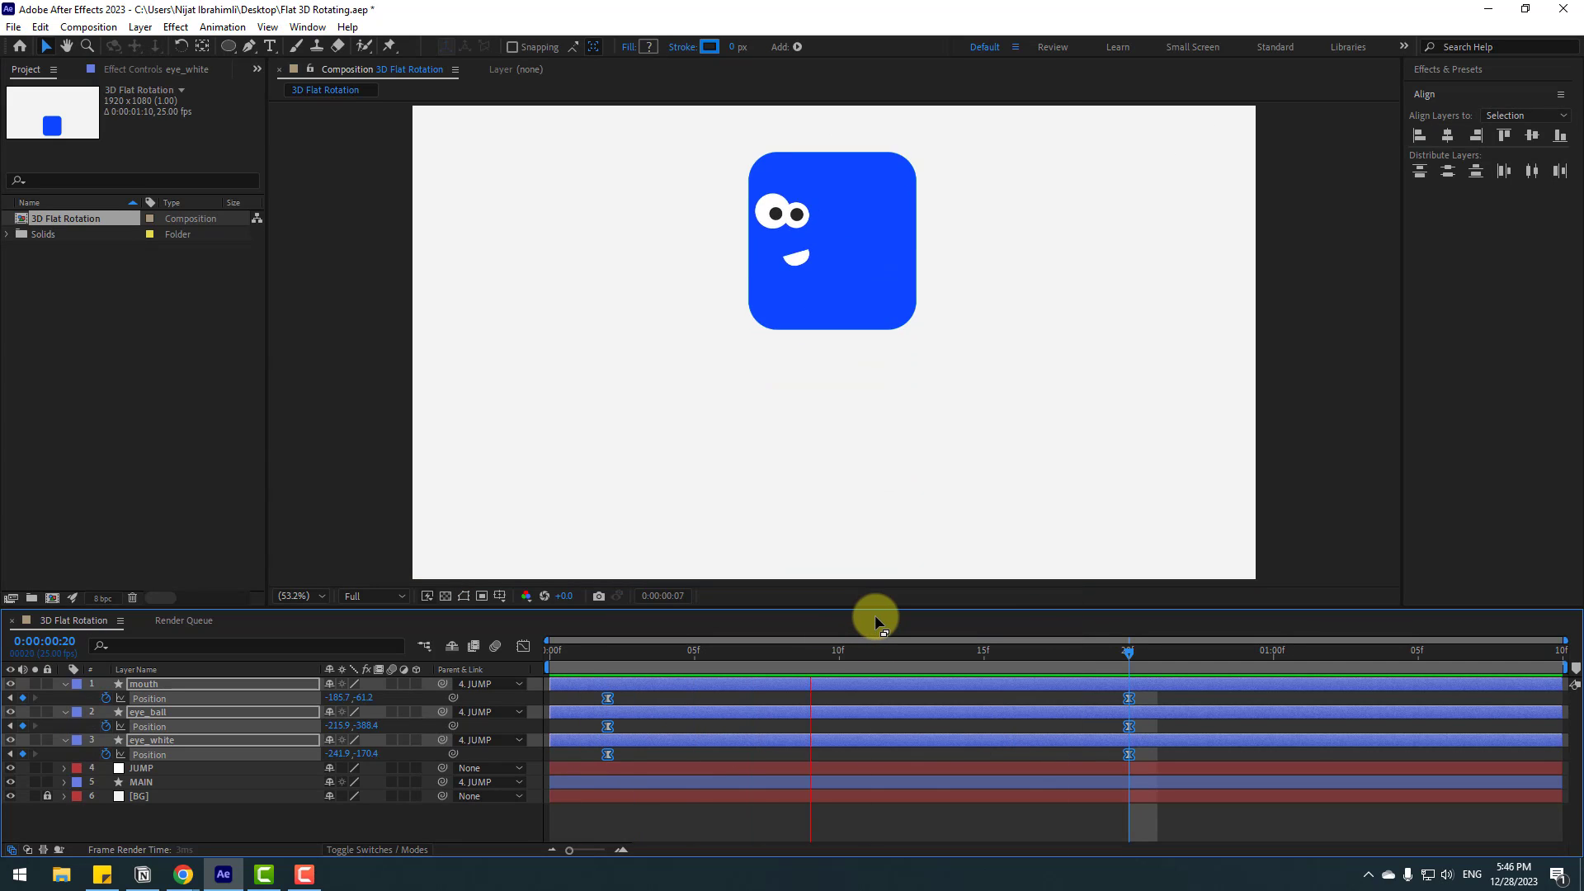
key(space)
Step: Raise the keyframes' easing influence to about 60% in the Graph Editor
drag(1147, 696, 580, 793)
click(524, 646)
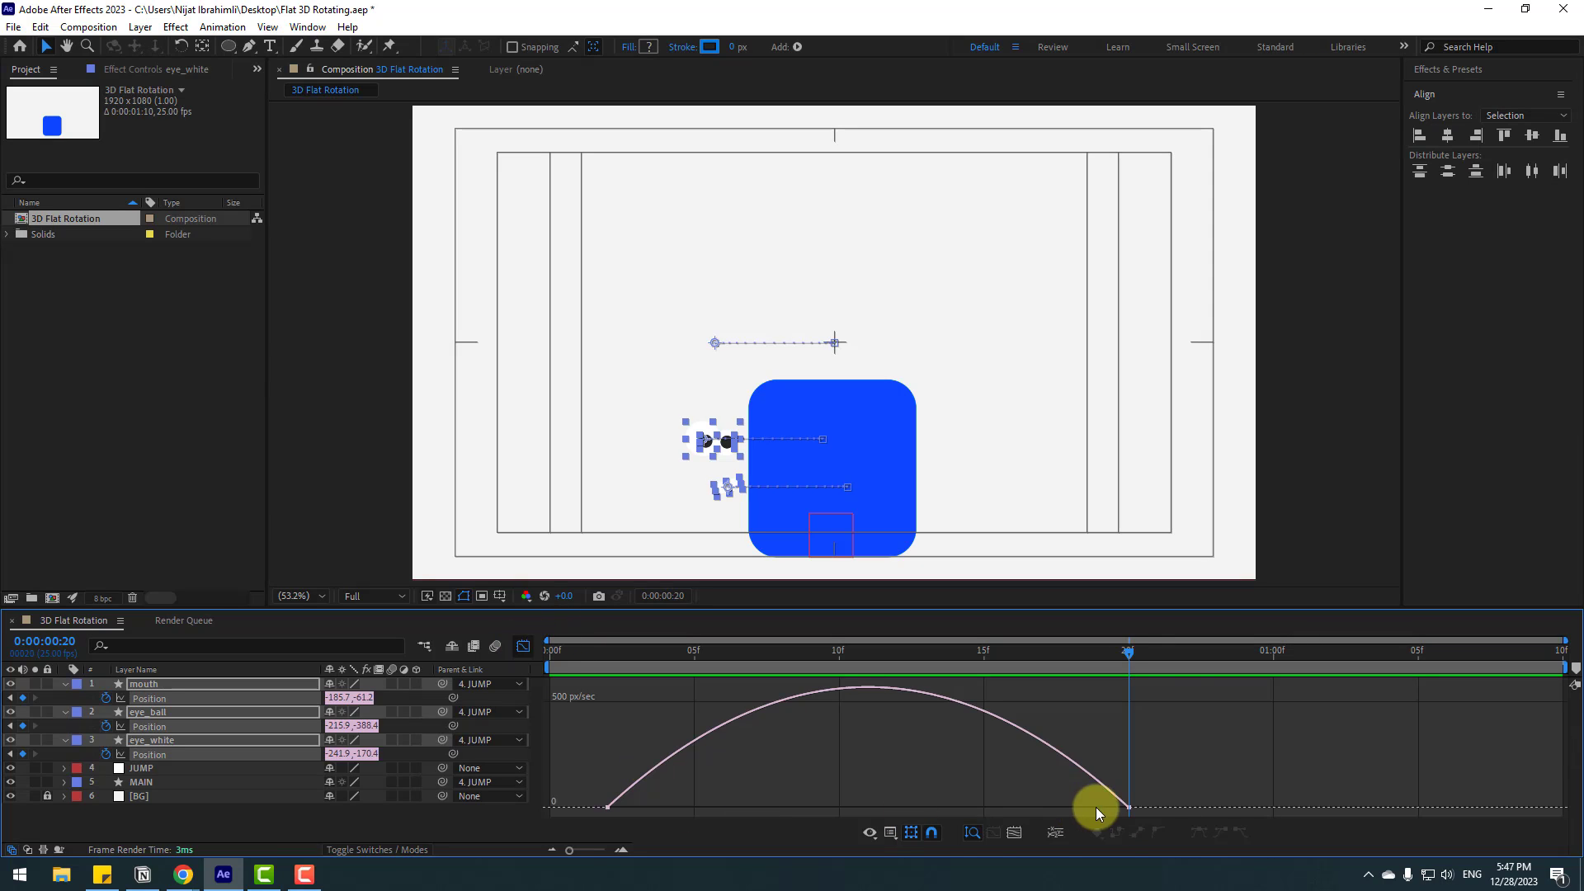
drag(1108, 814, 933, 803)
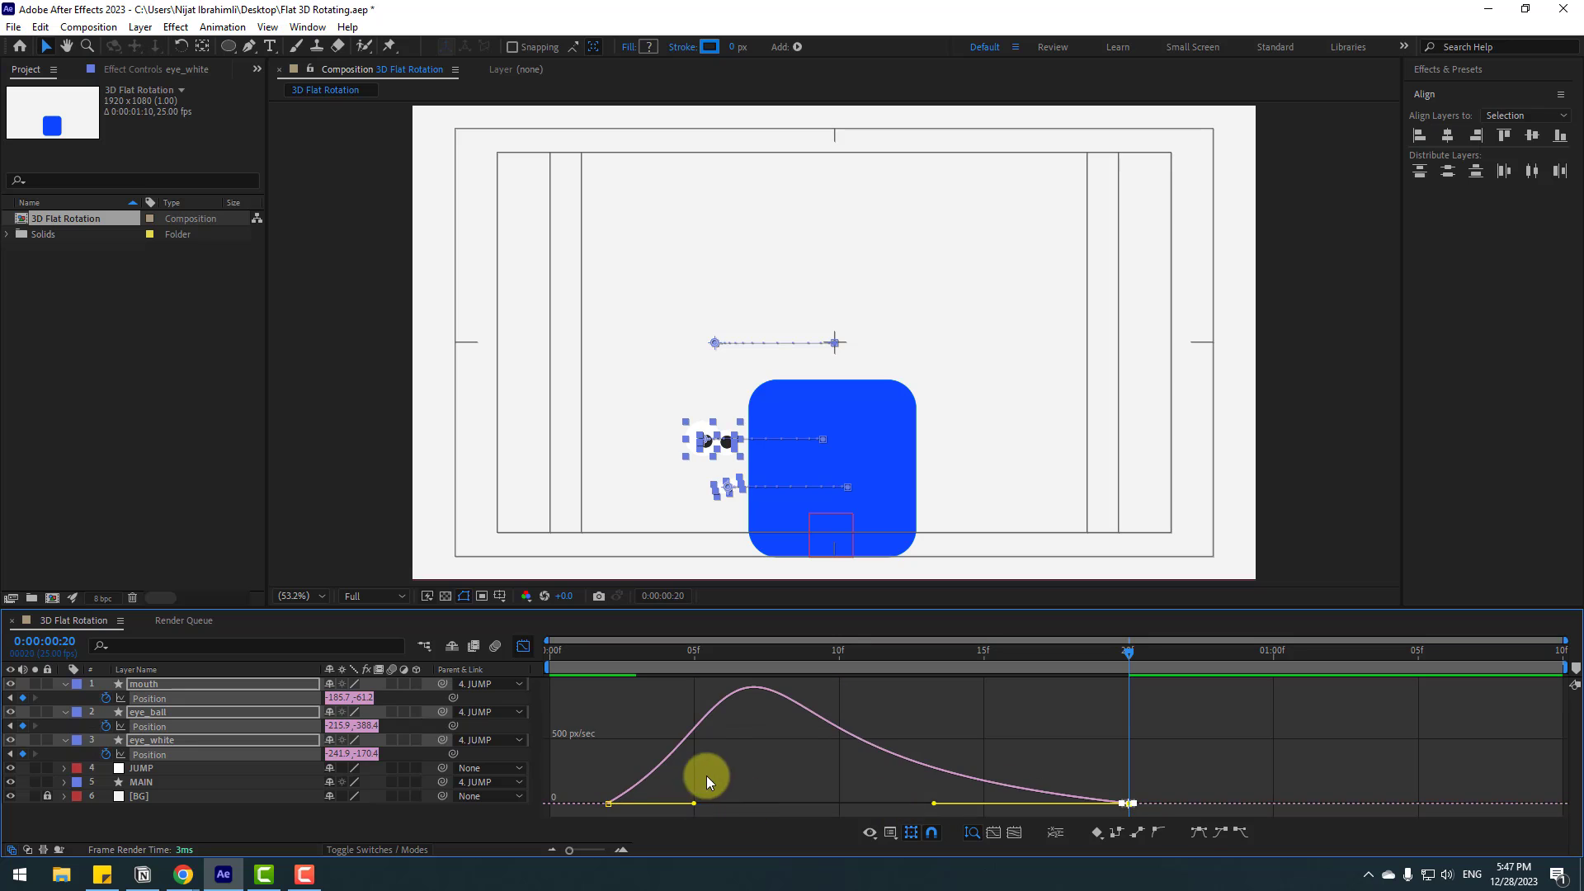
drag(694, 803, 765, 801)
key(space)
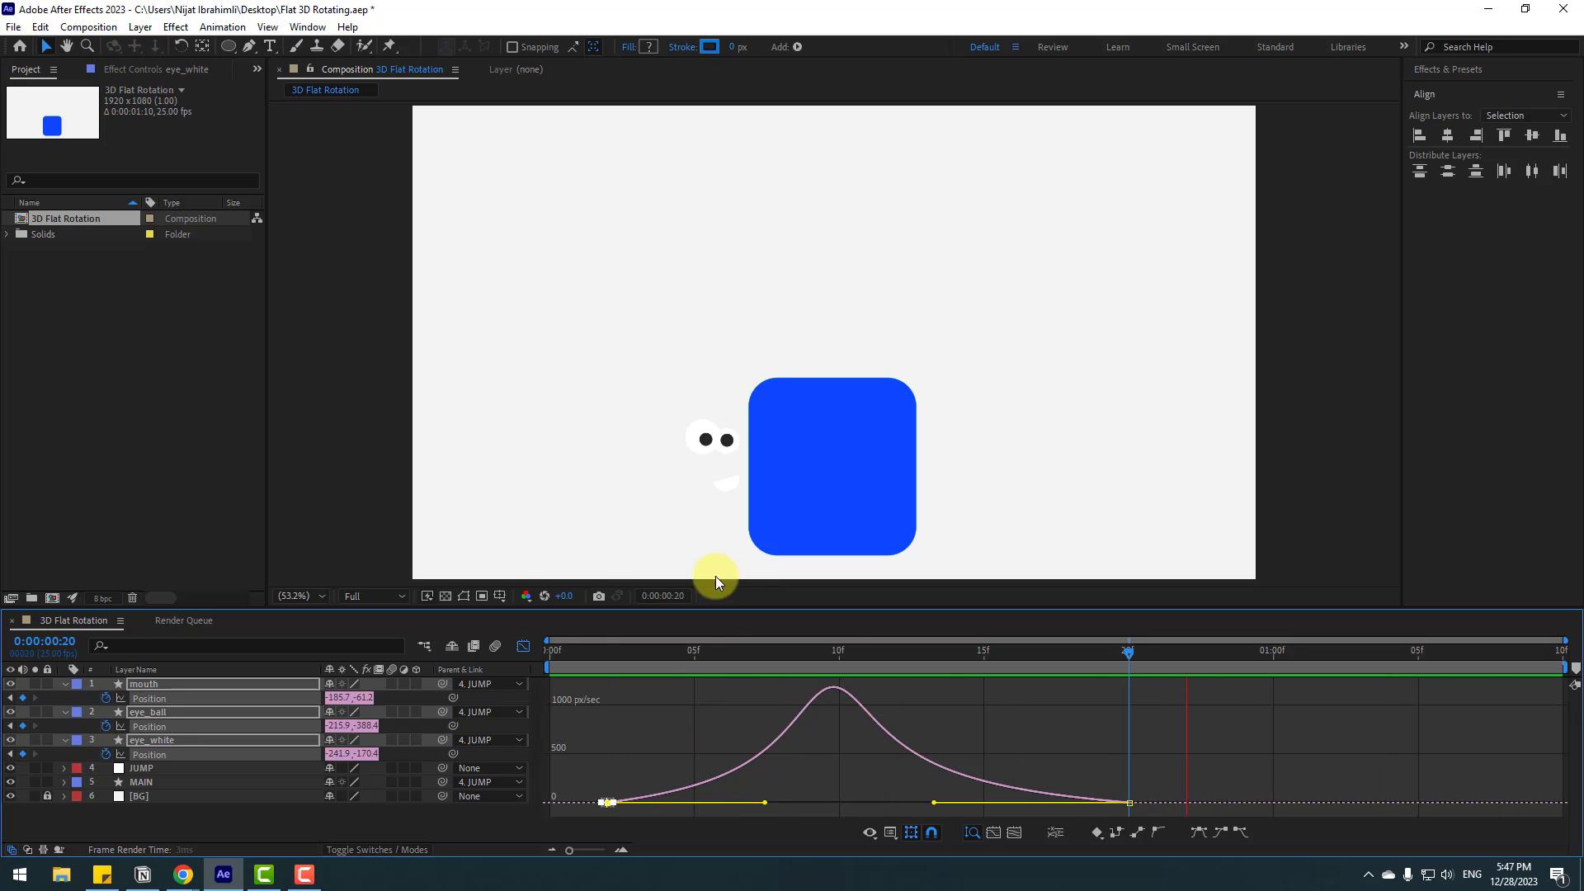
key(space)
click(523, 647)
scroll(646, 452, down, 1)
key(space)
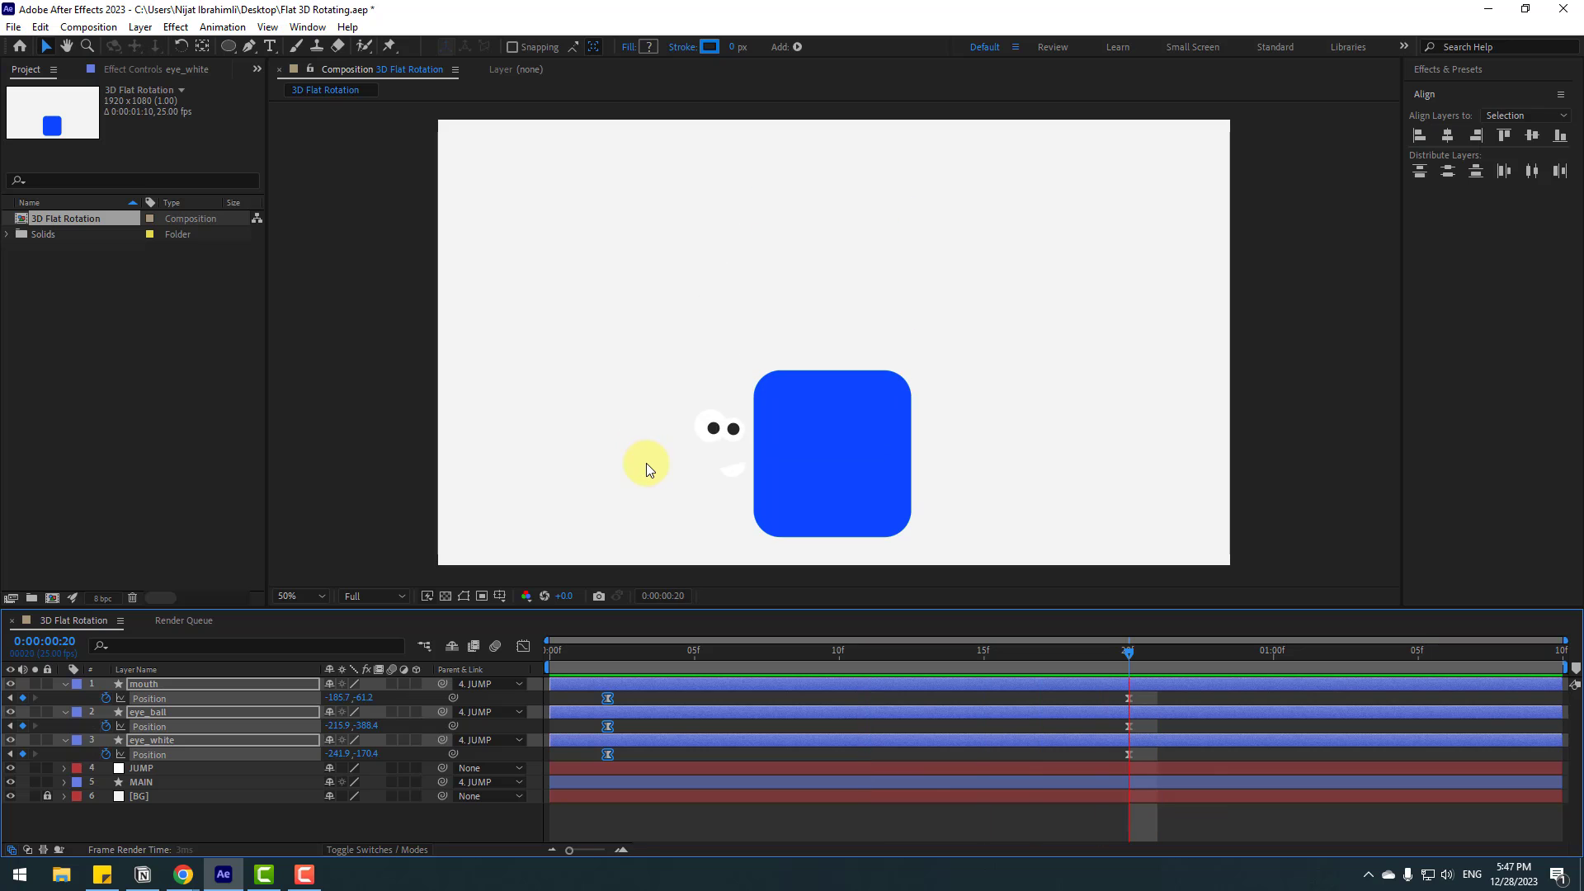
Step: Stop the preview at frame 2 and collapse the Position properties with nothing selected
click(612, 660)
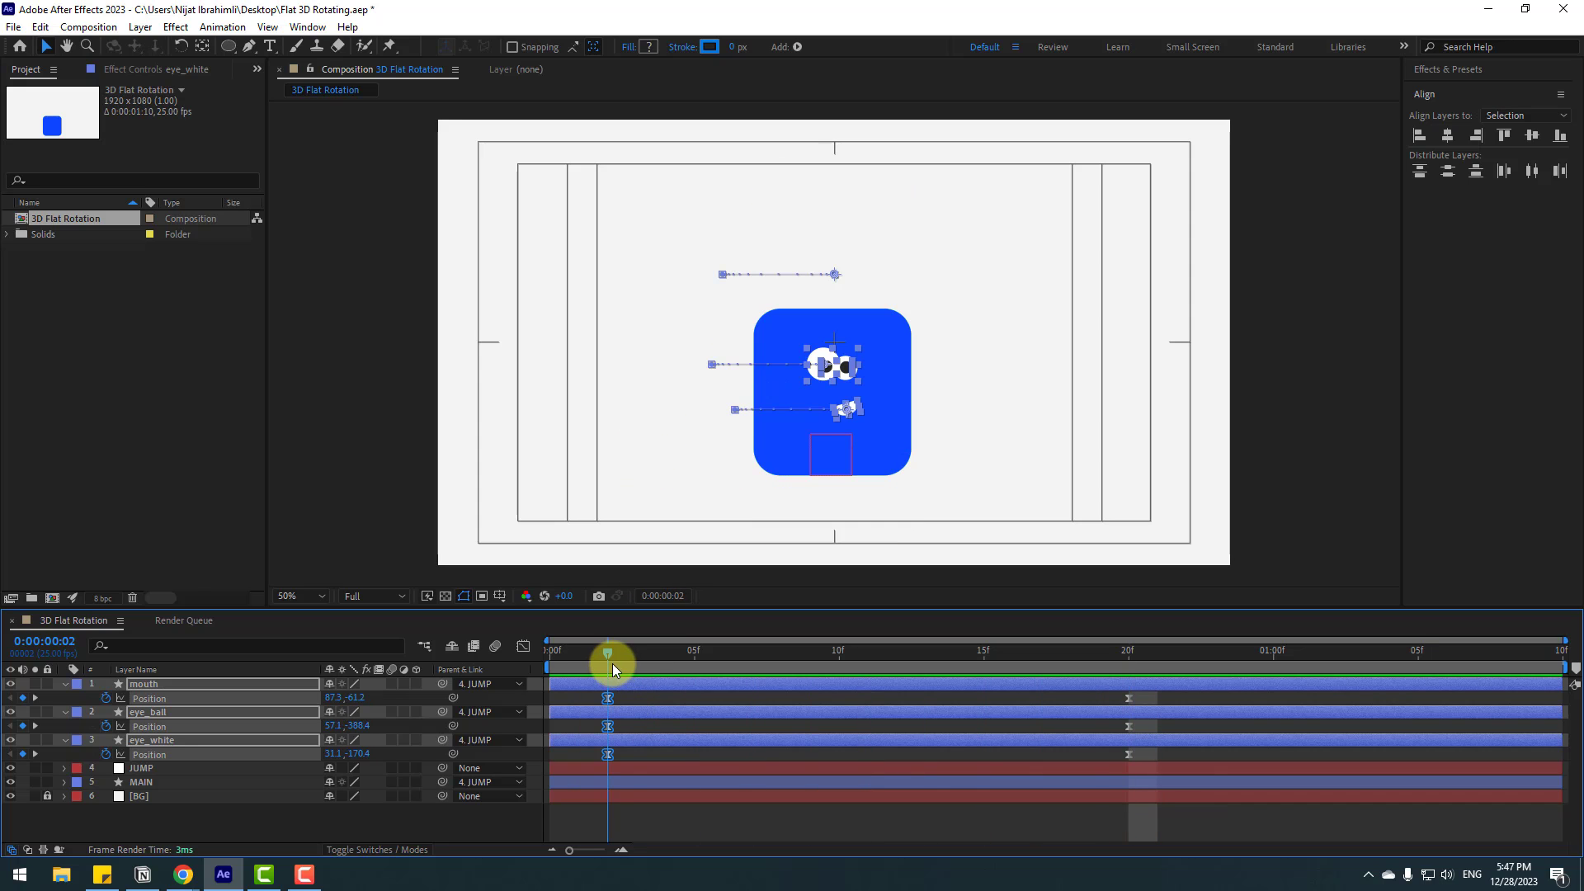
click(160, 702)
key(u)
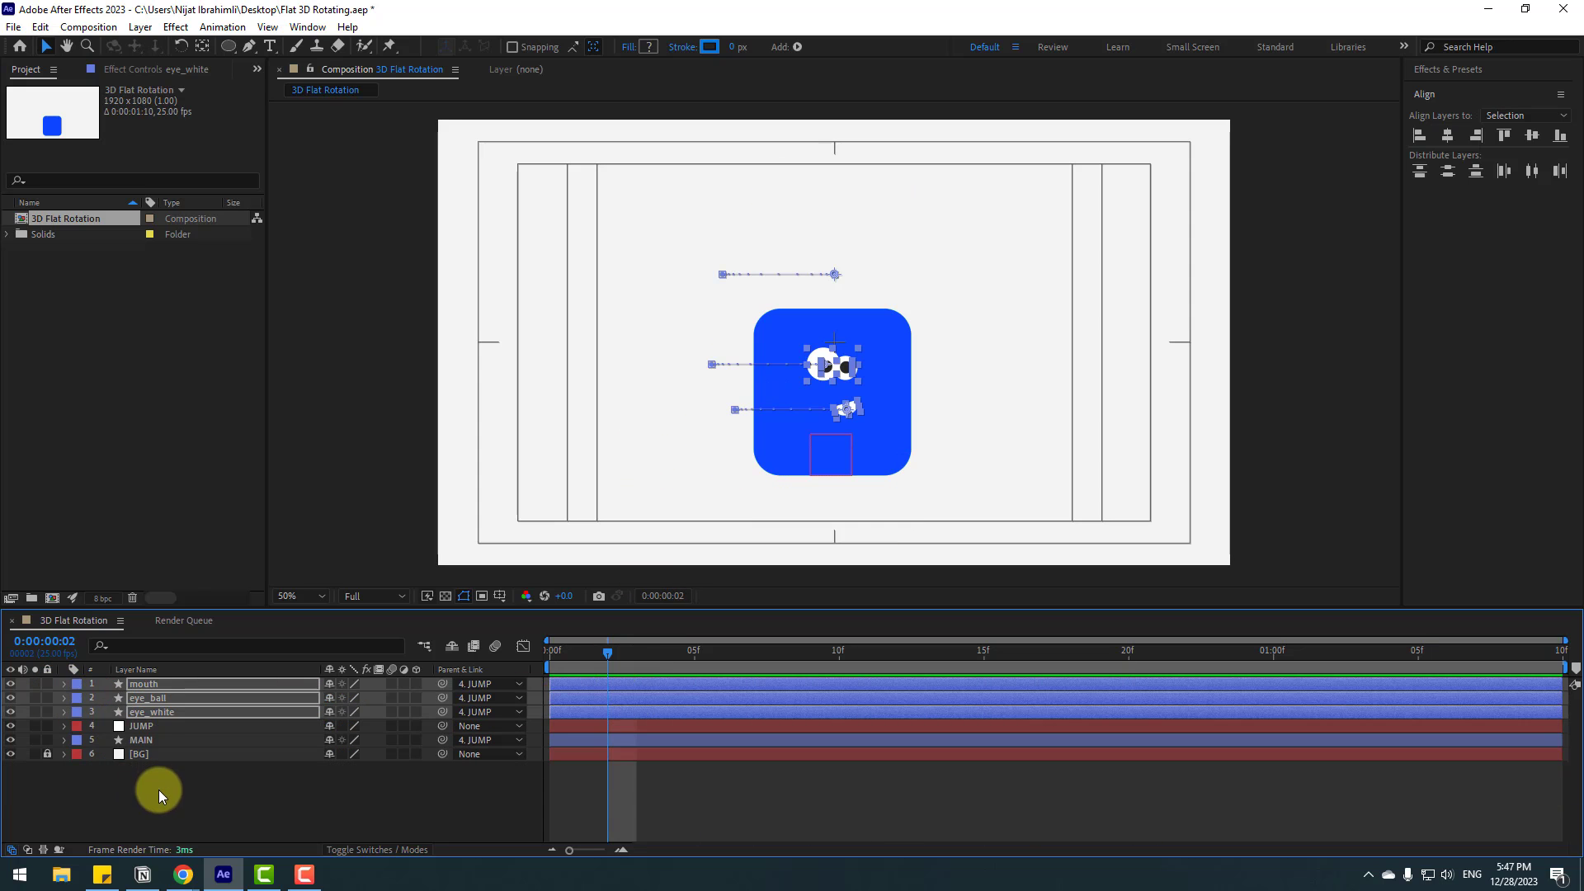
click(159, 789)
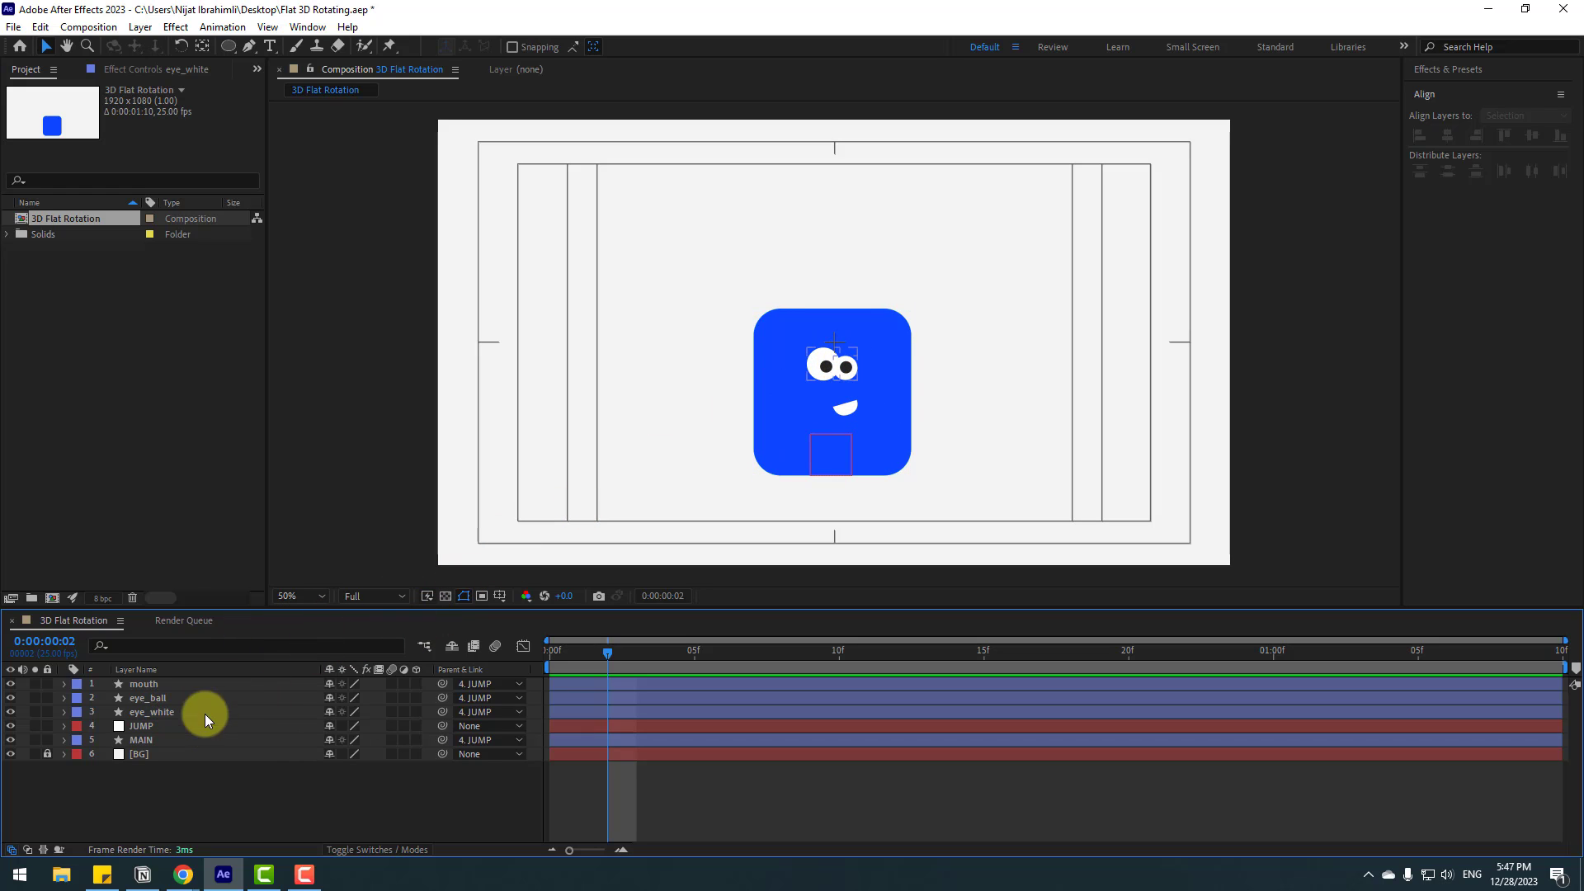
Step: Set MAIN as eye_white's track matte, then make MAIN visible again
click(137, 745)
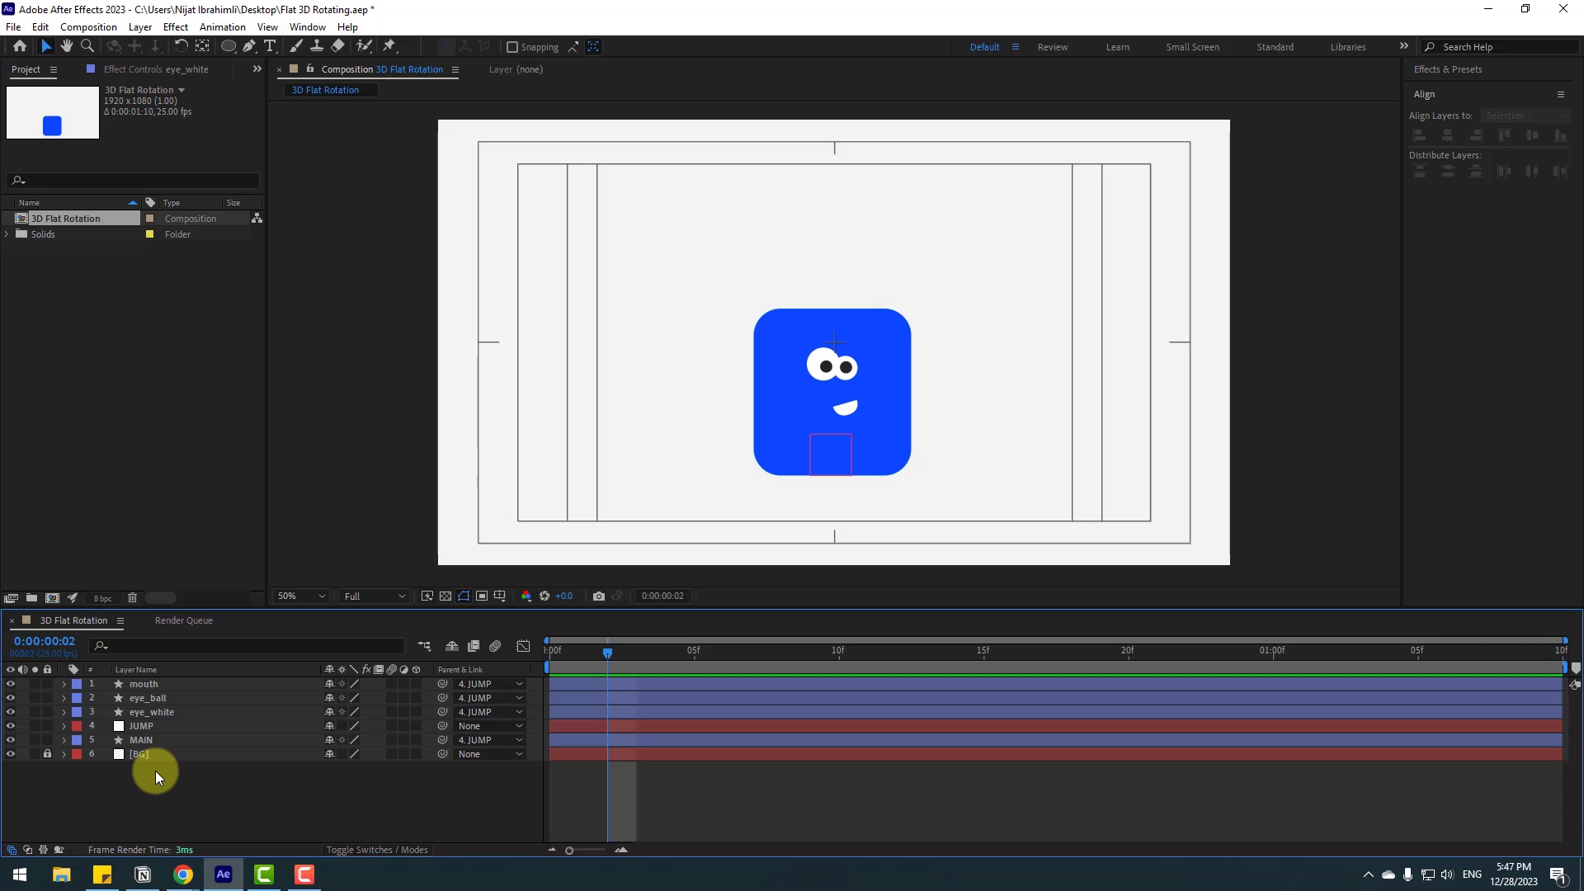
click(154, 714)
click(150, 713)
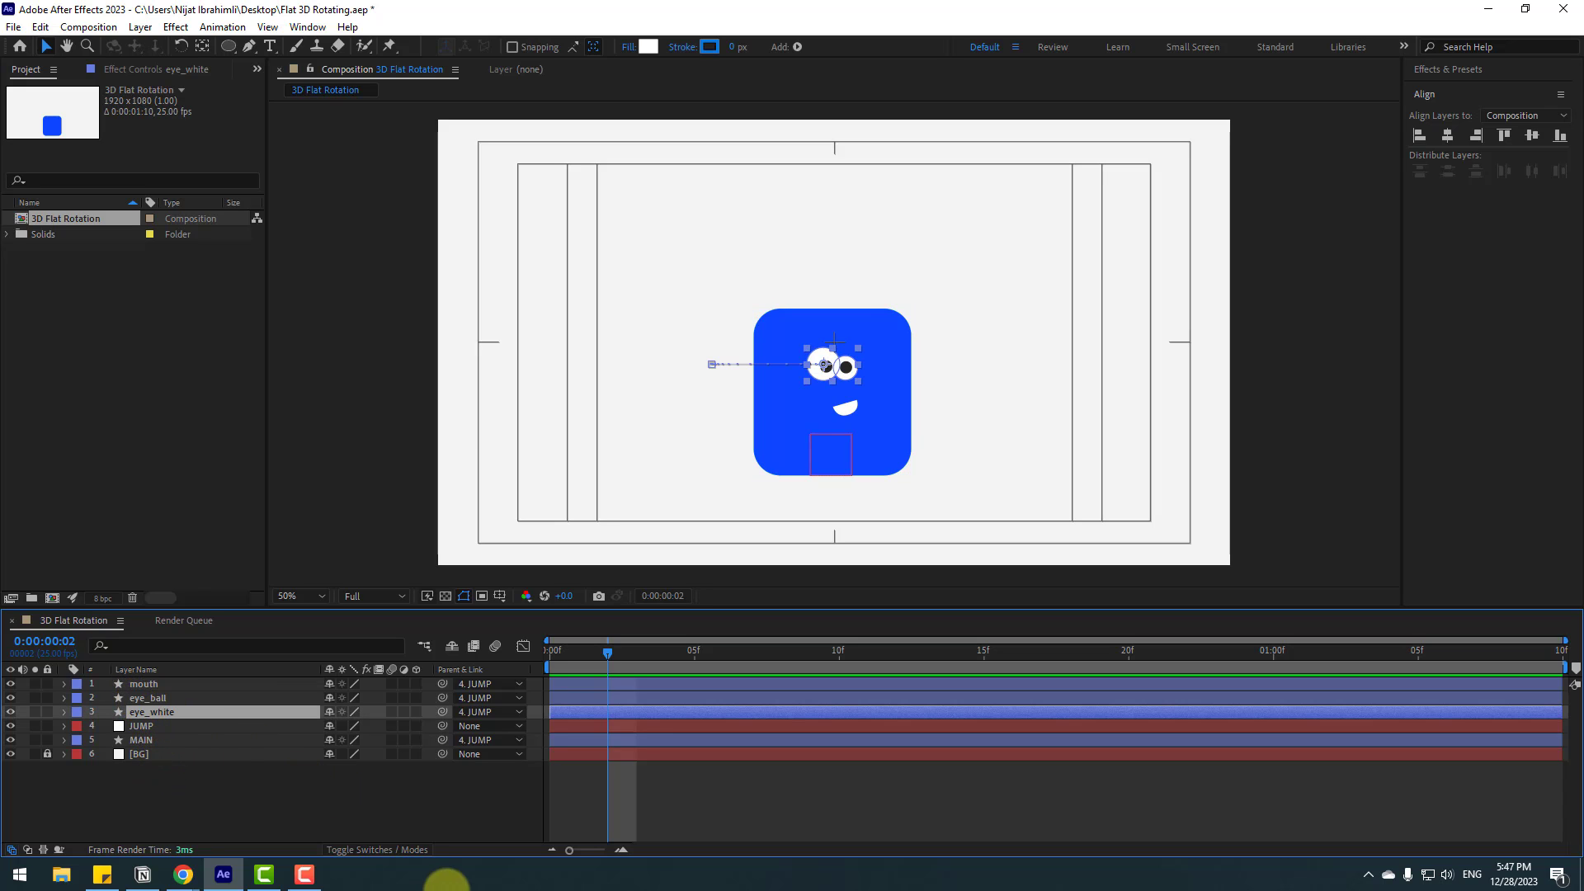
click(353, 851)
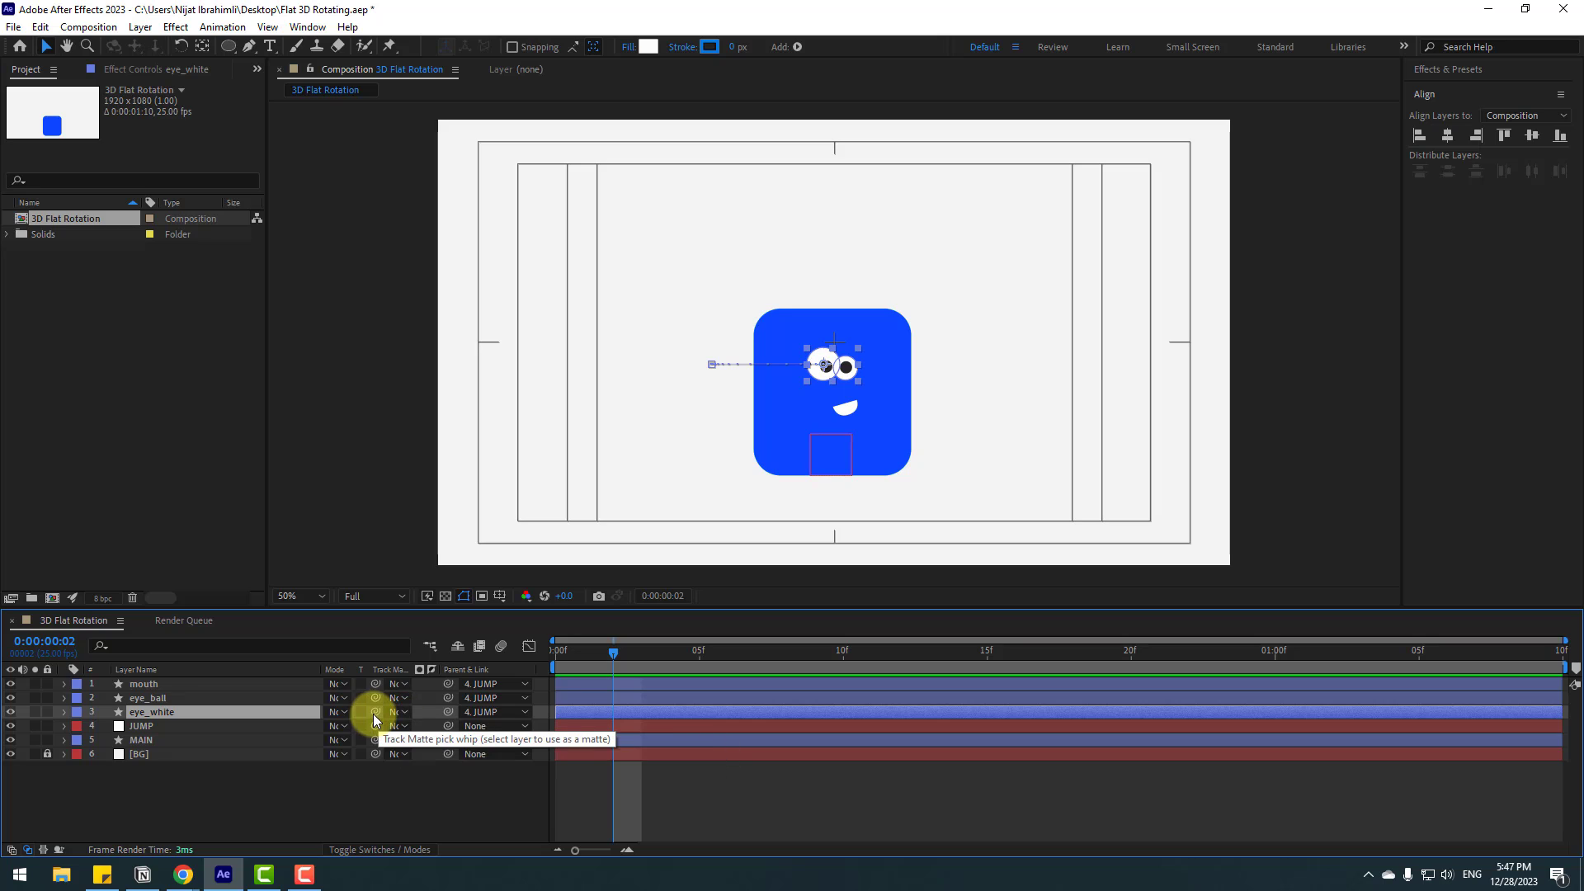
drag(375, 712, 127, 739)
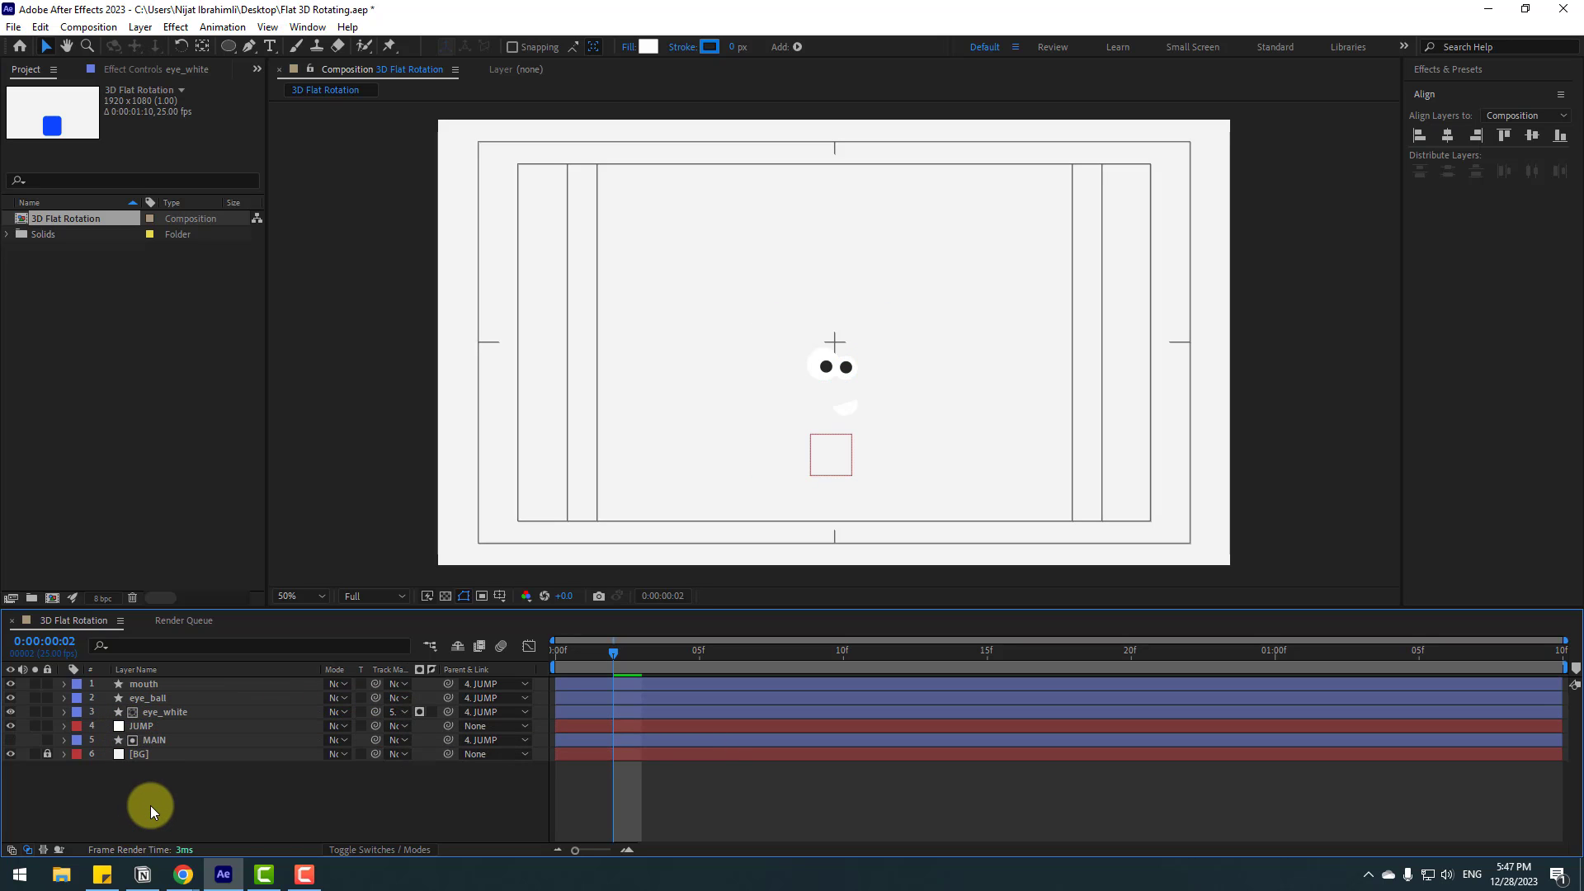
click(154, 743)
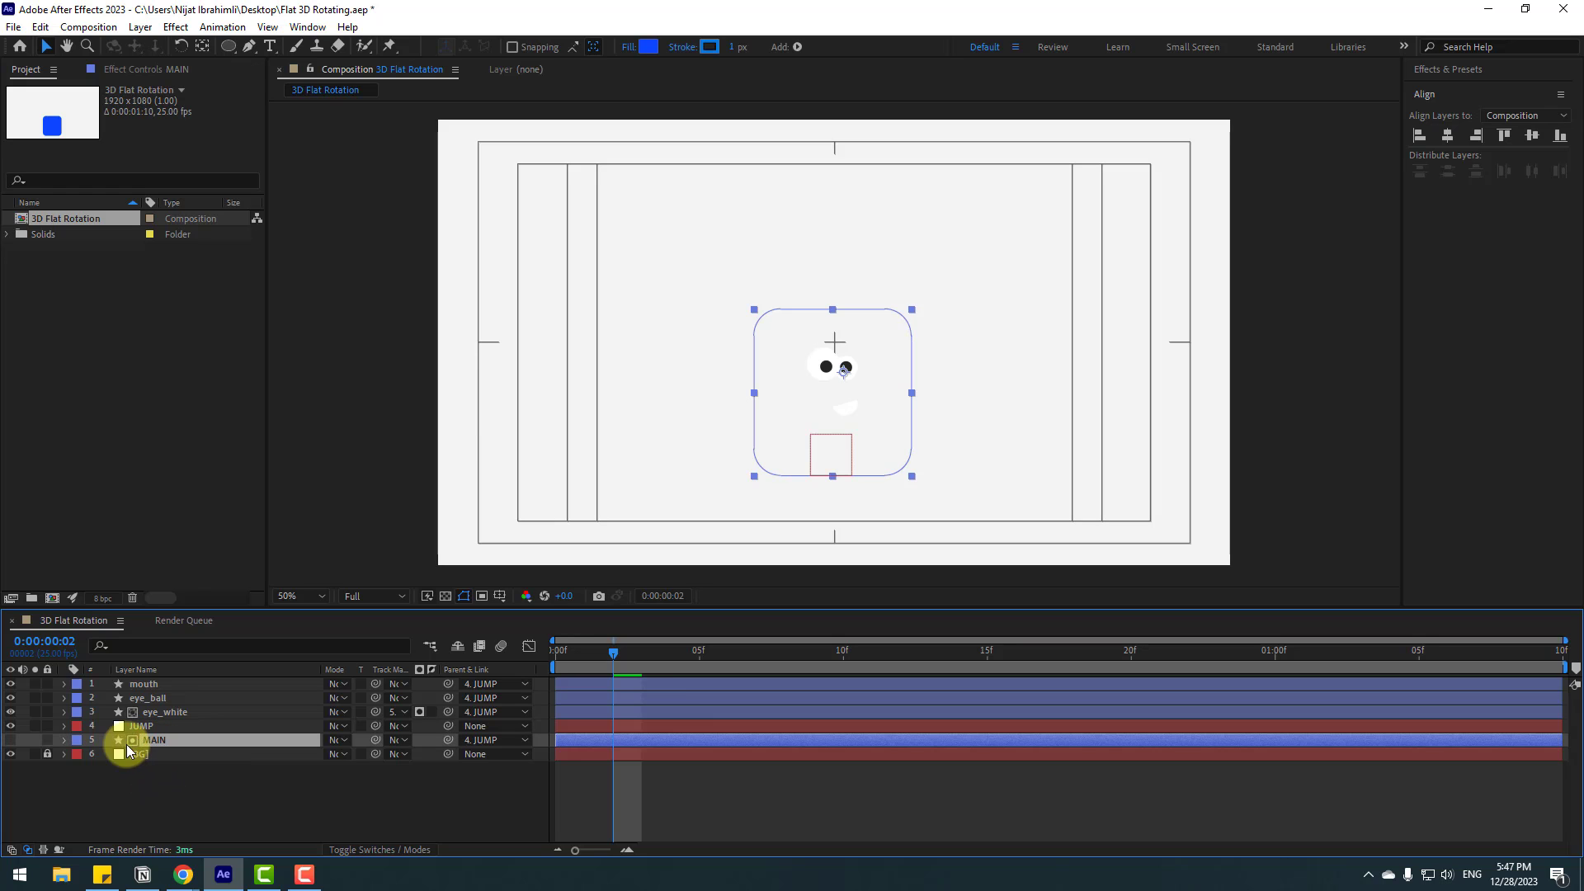
click(12, 740)
click(63, 771)
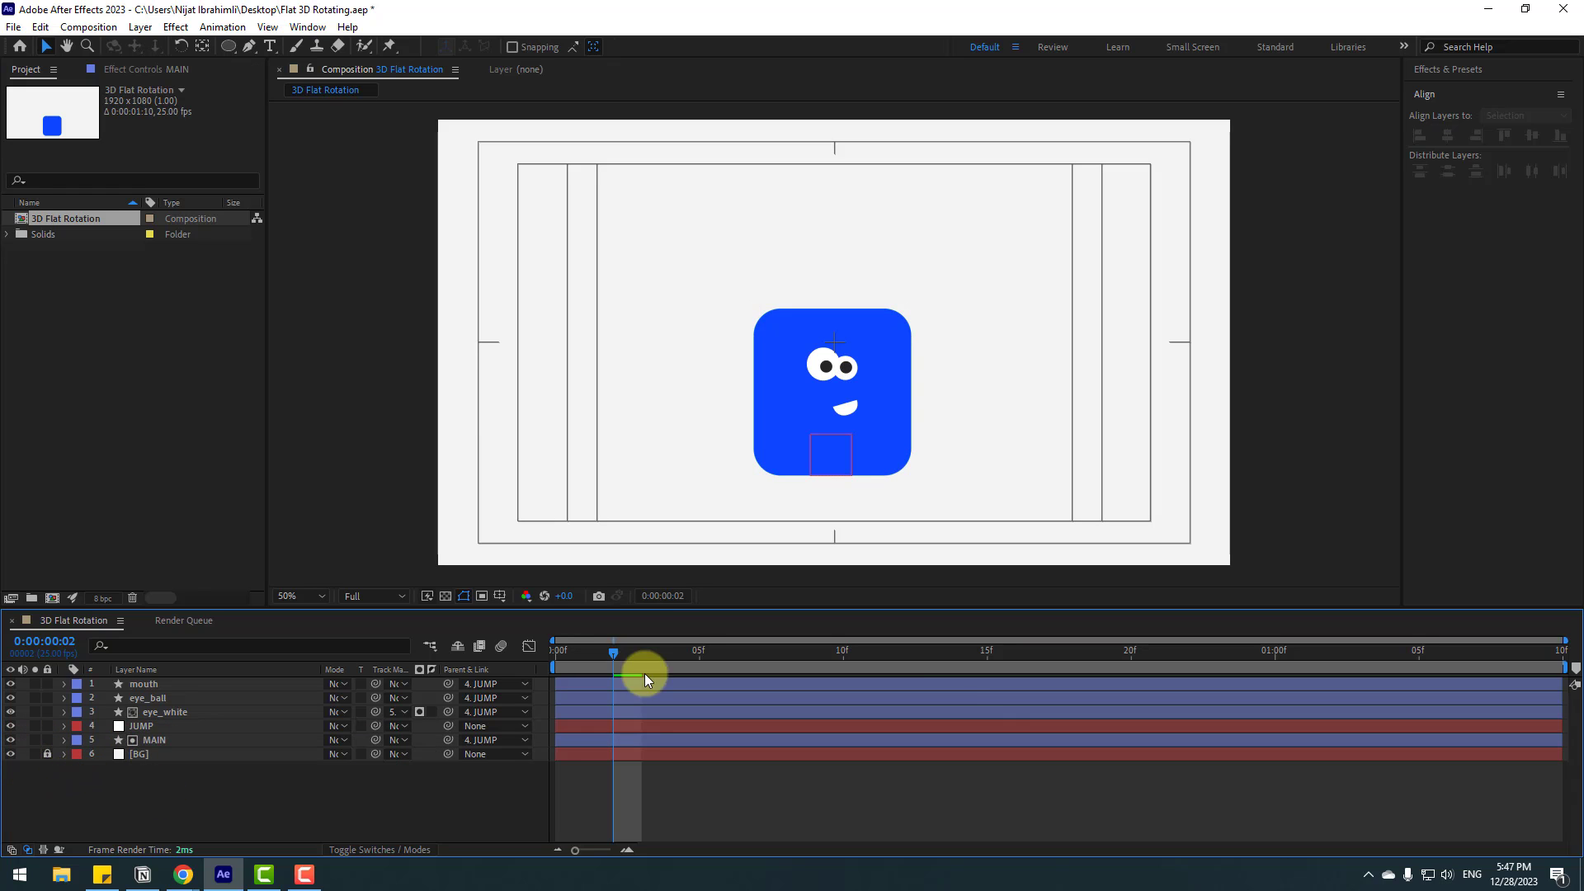
Step: Make MAIN the track matte for eye_ball and scrub the jump to check the face
drag(601, 657, 917, 643)
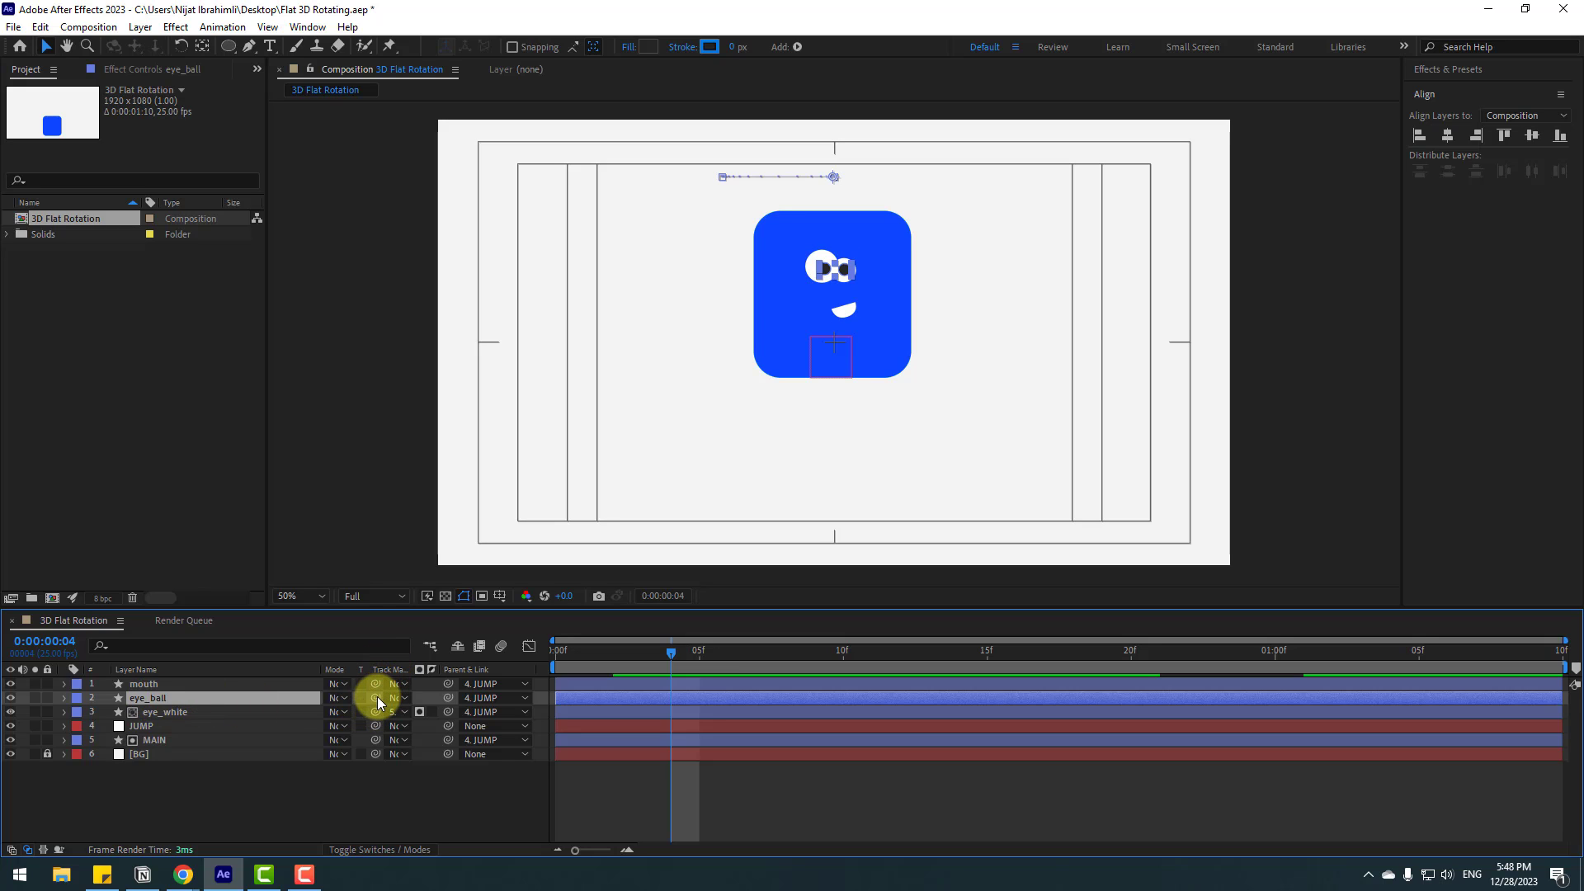
drag(375, 698, 150, 741)
click(394, 784)
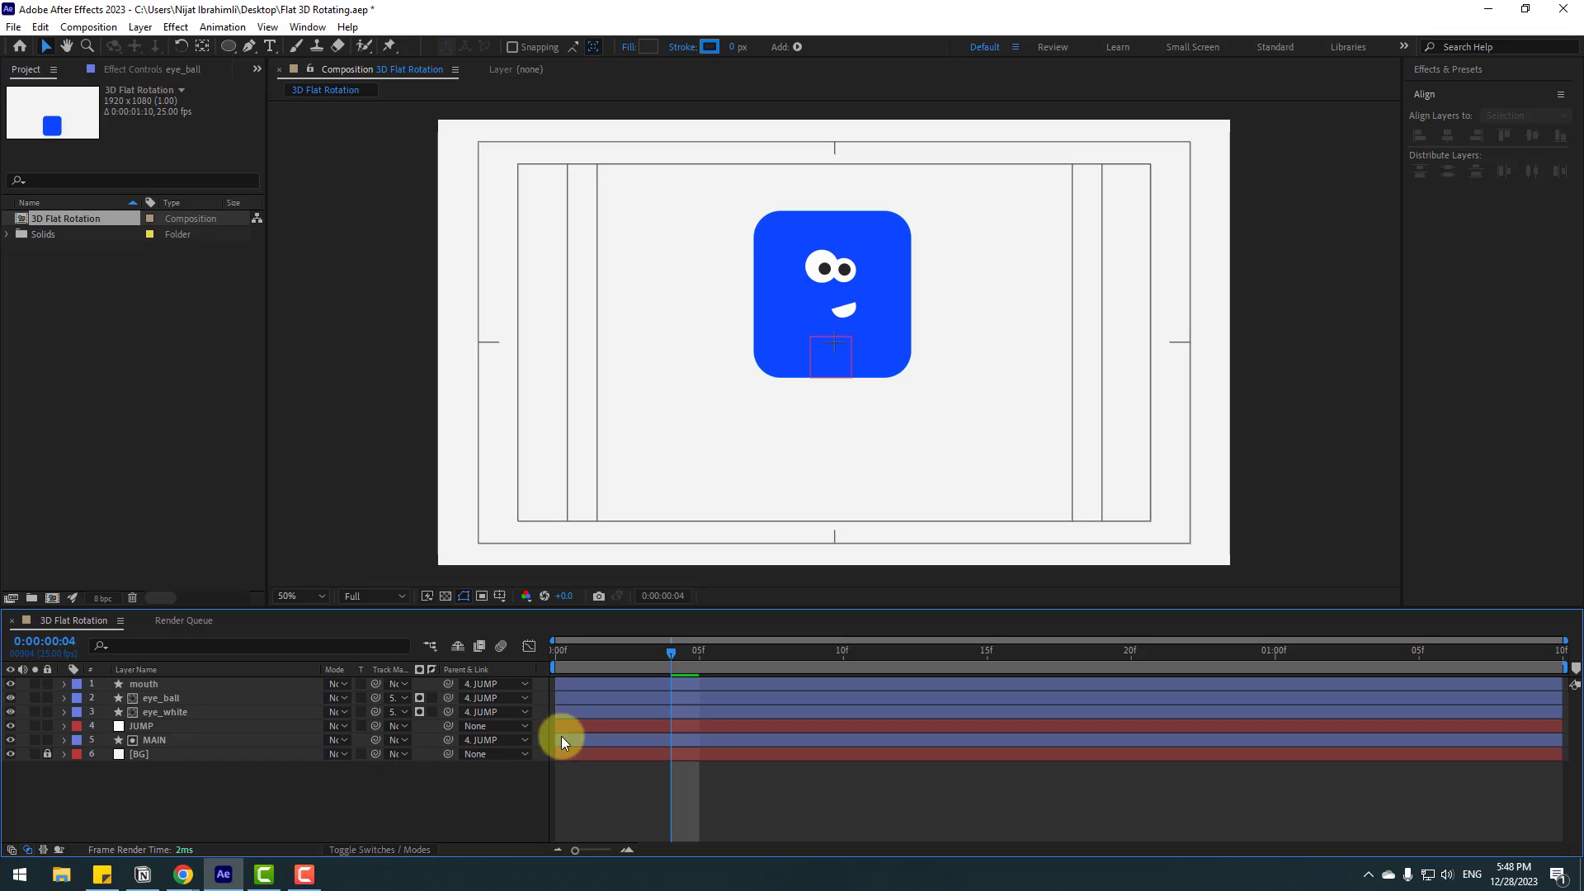
drag(660, 660, 875, 653)
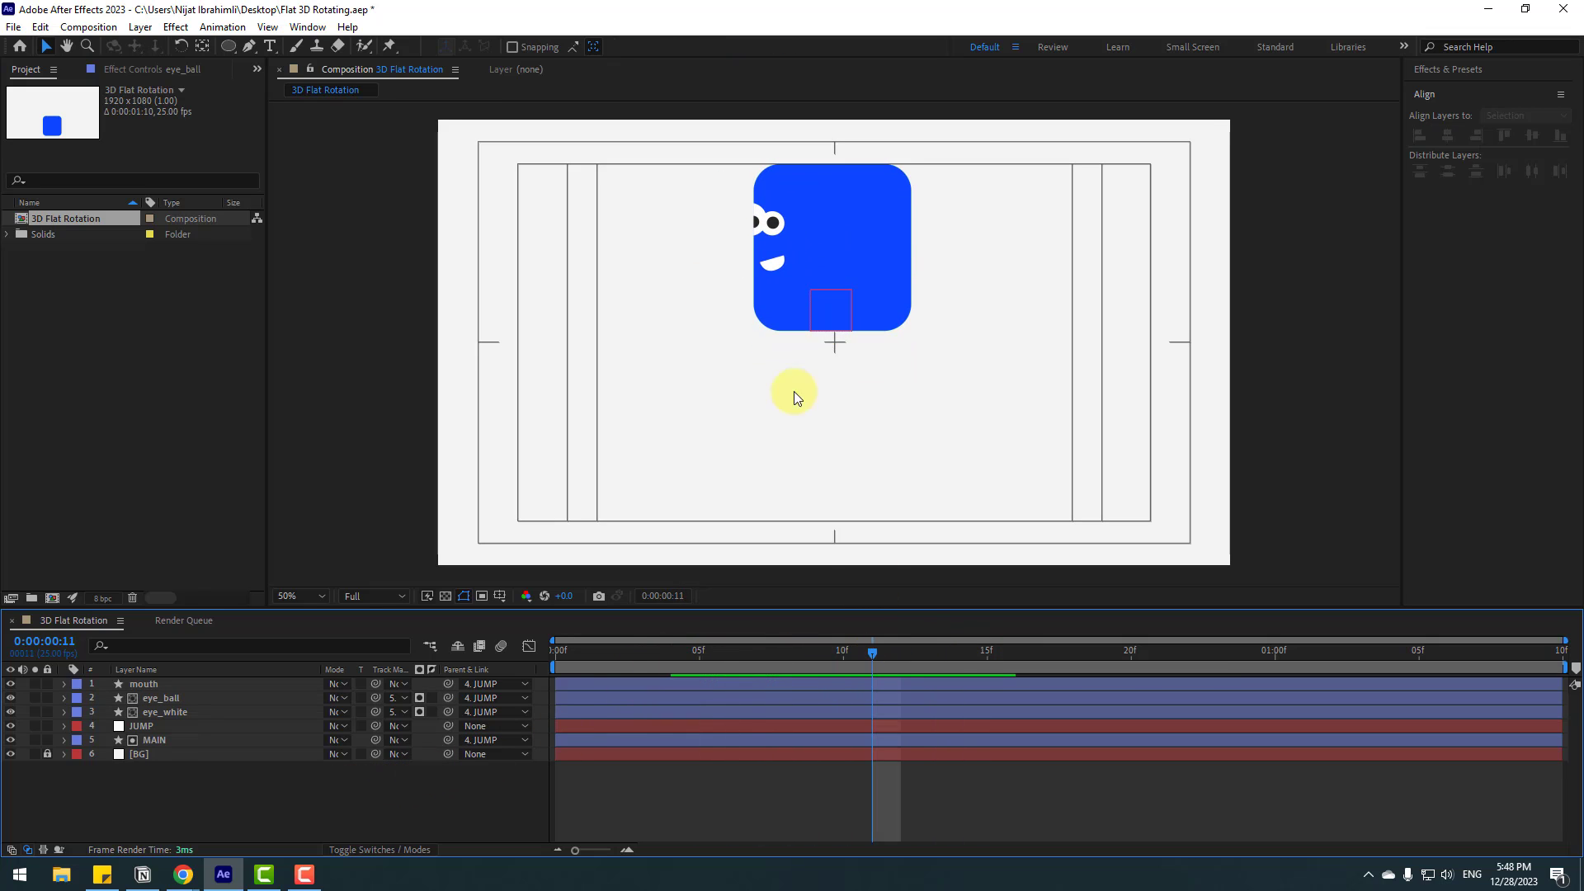
drag(734, 328, 790, 397)
scroll(853, 366, up, 1)
scroll(853, 364, up, 1)
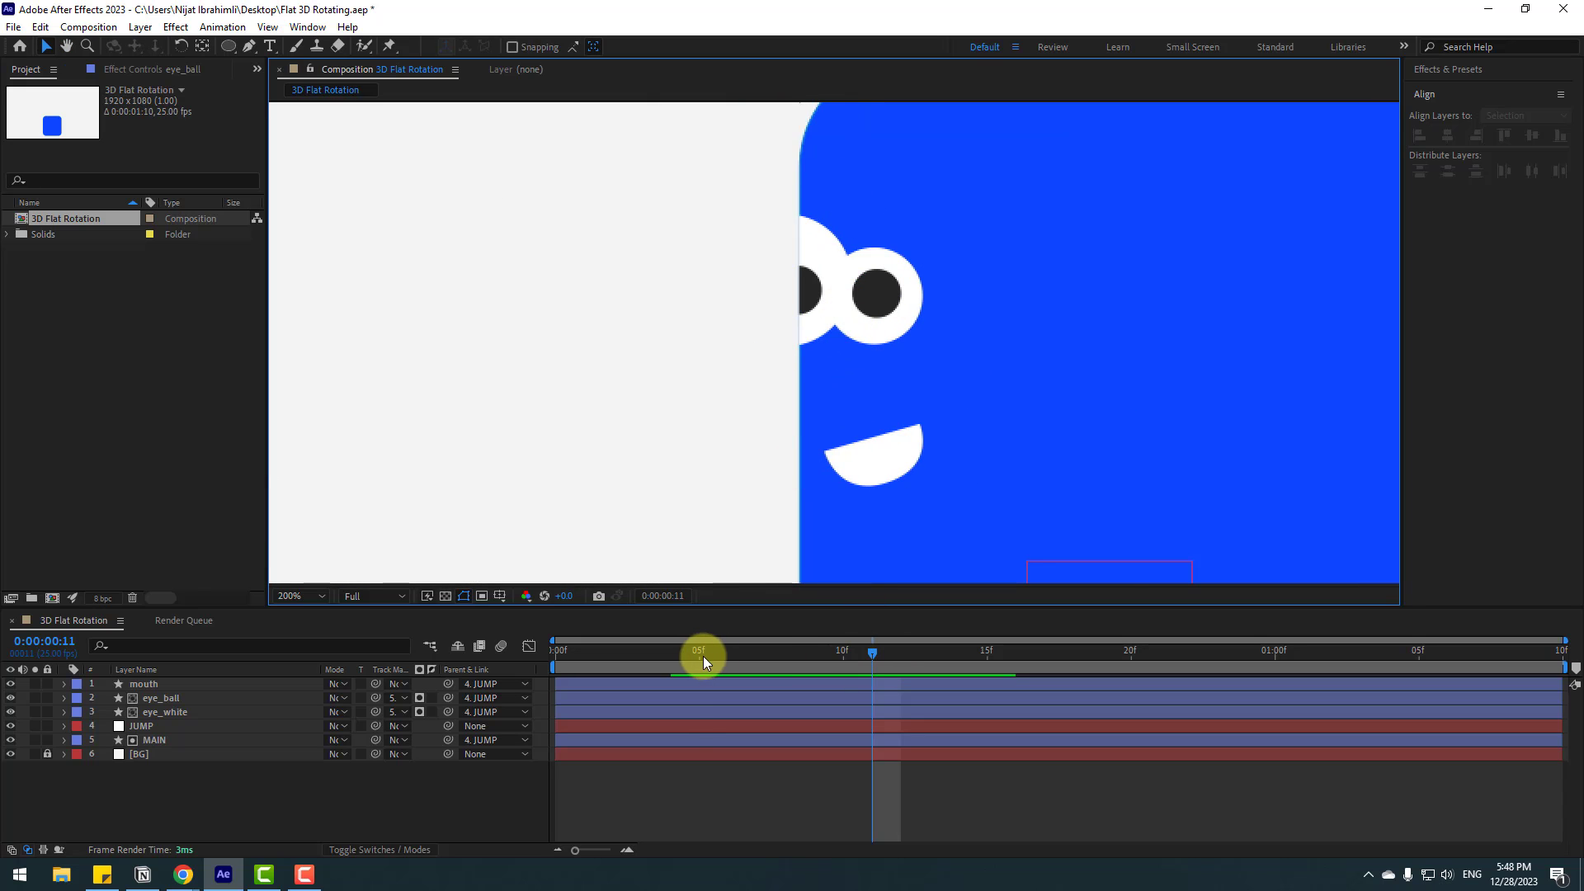
drag(707, 658, 757, 661)
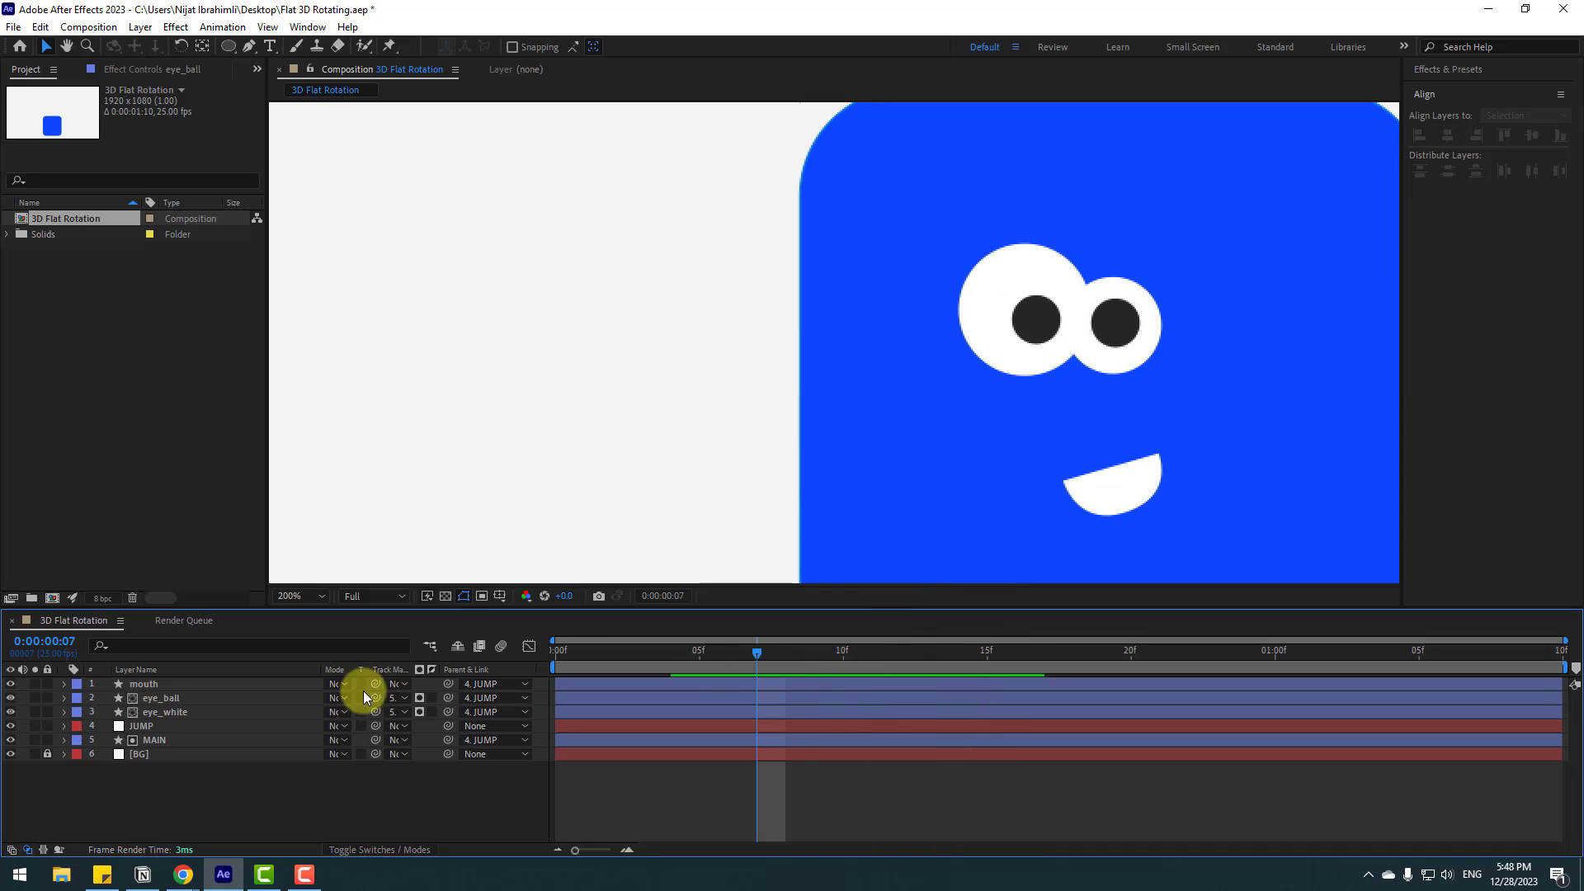
Step: Make MAIN the track matte for the mouth layer
click(146, 685)
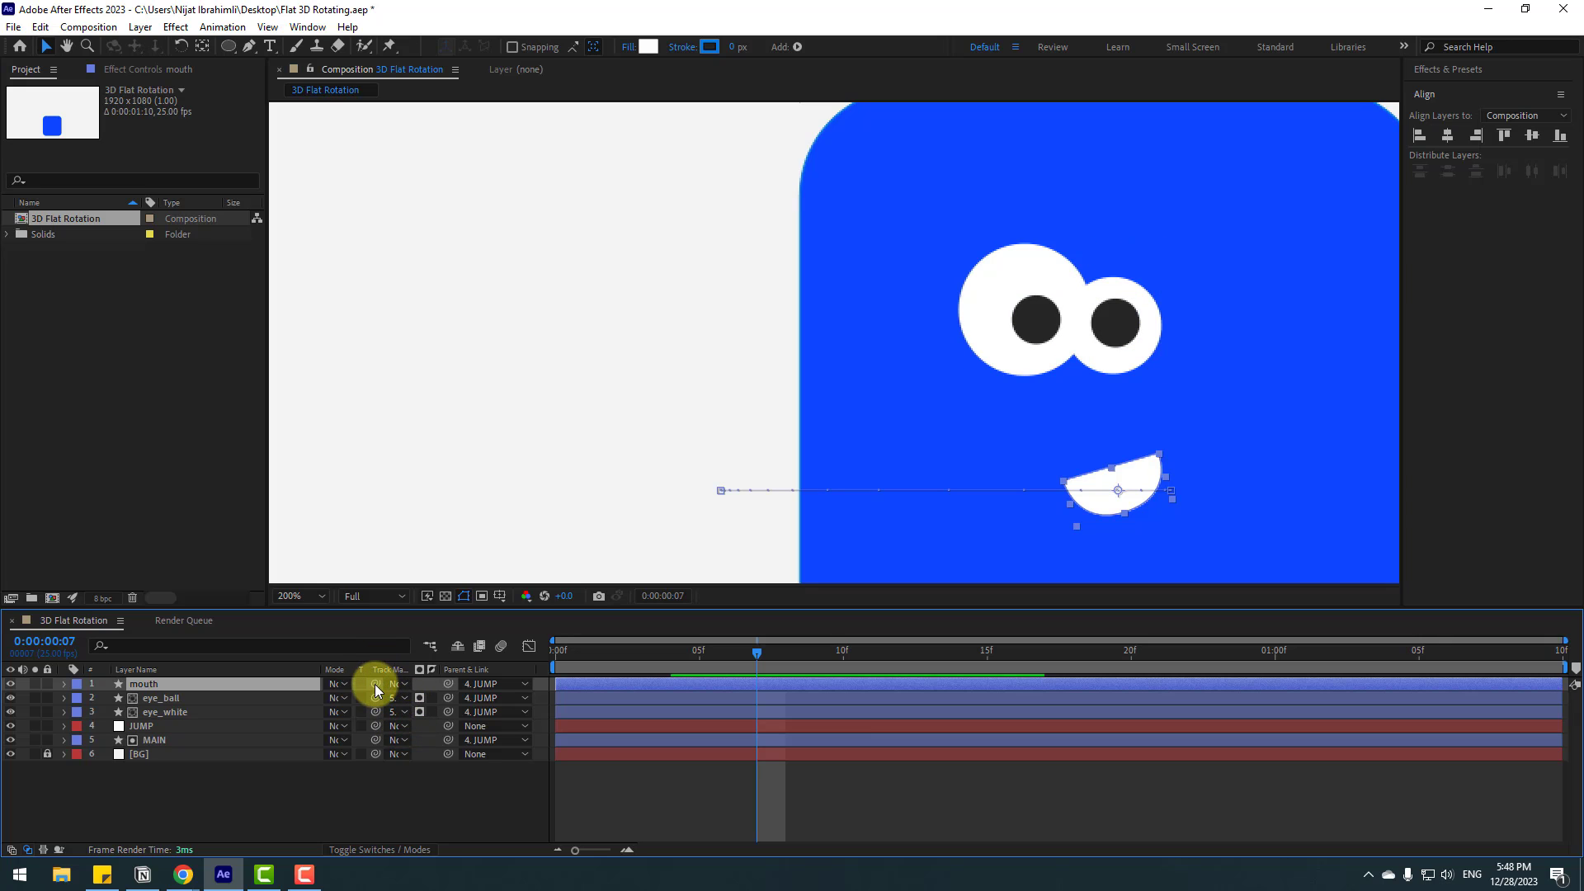
drag(376, 690, 153, 740)
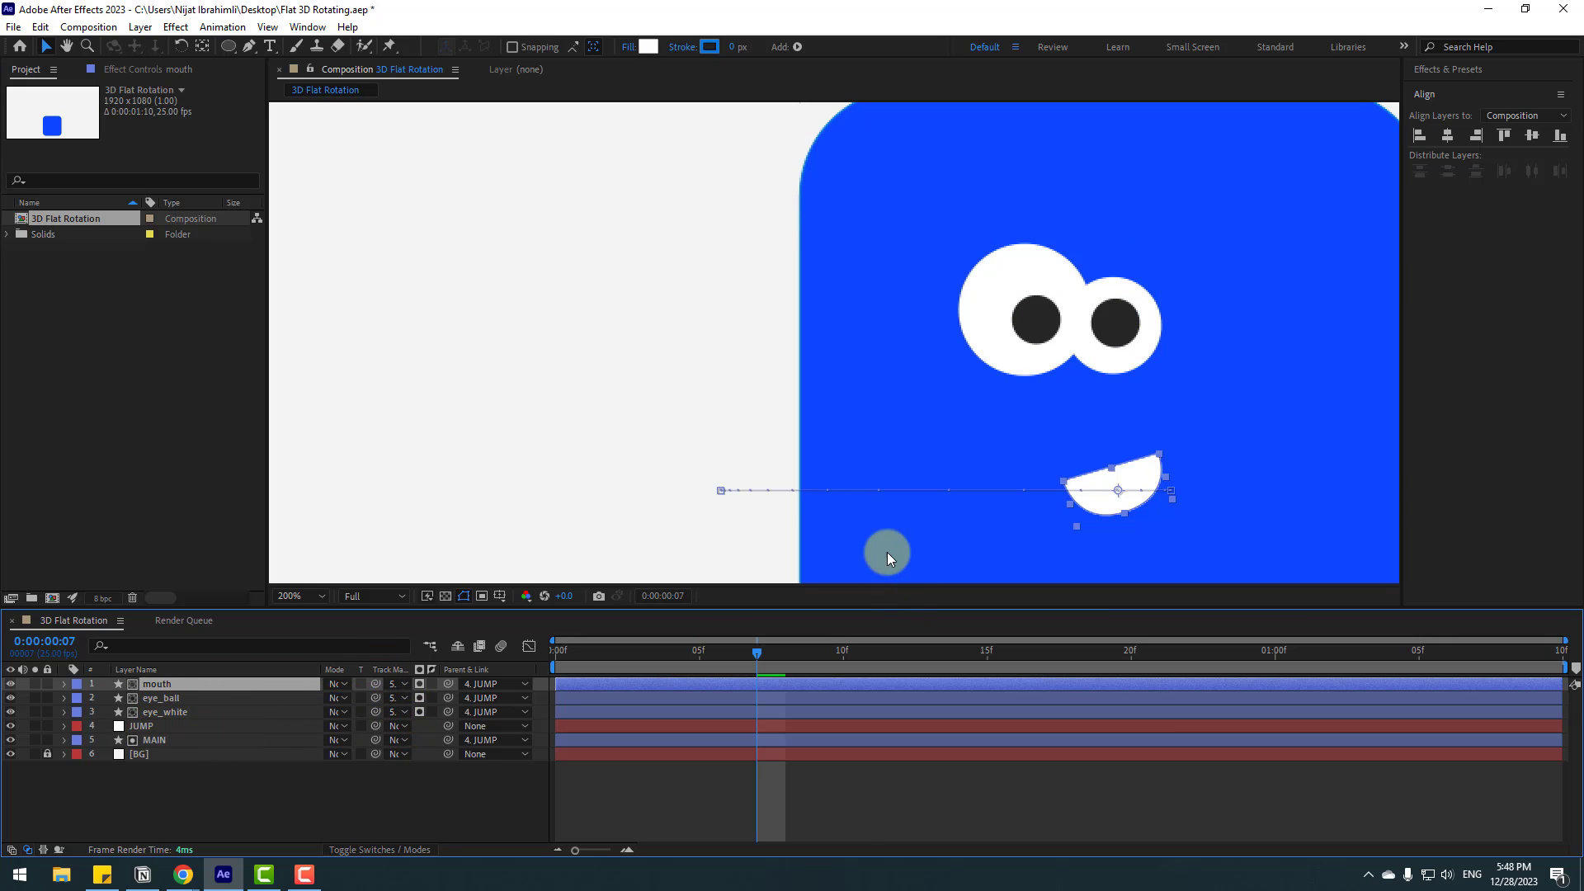
scroll(888, 553, down, 1)
click(859, 810)
Step: Set viewer magnification to Fit, play the animation, and return to frame 0
drag(711, 651, 642, 652)
scroll(785, 498, down, 1)
click(374, 596)
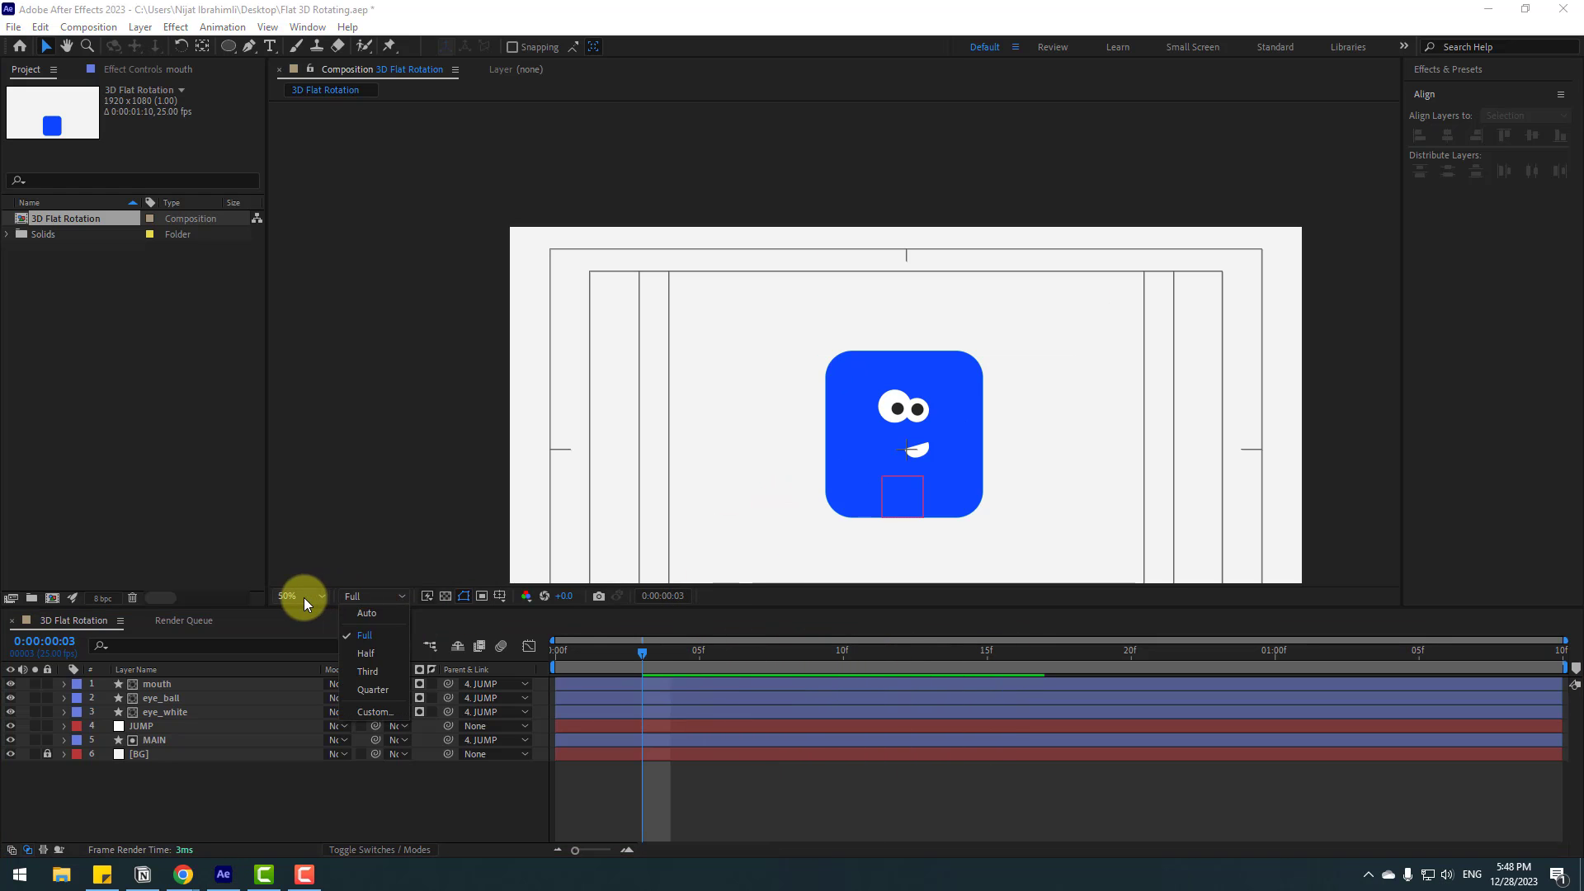
click(303, 597)
click(318, 323)
key(space)
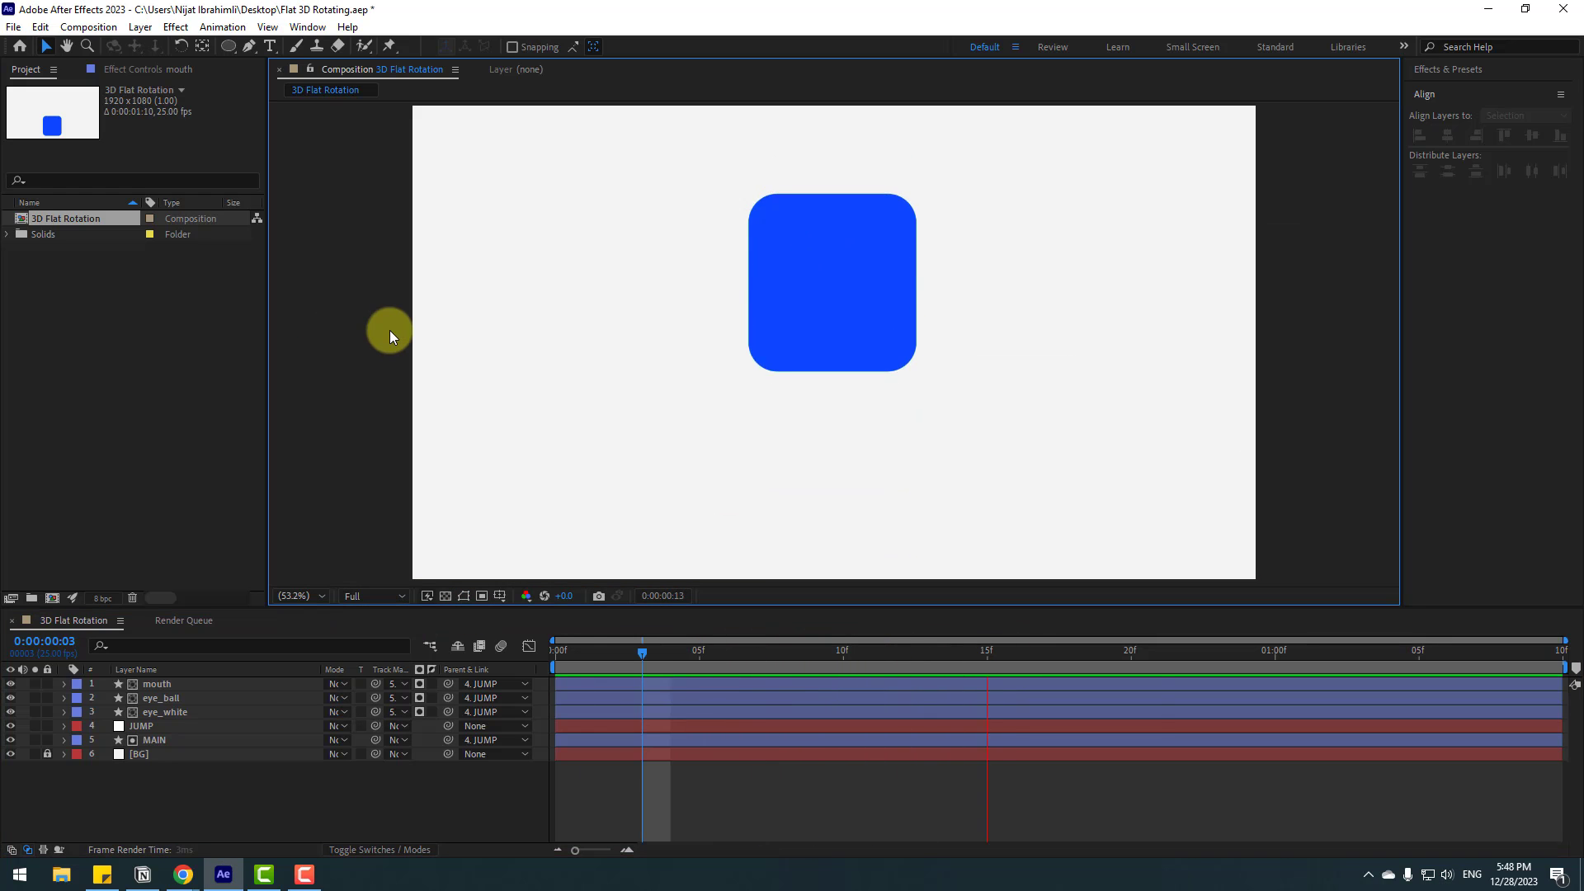
click(654, 655)
drag(654, 655, 567, 660)
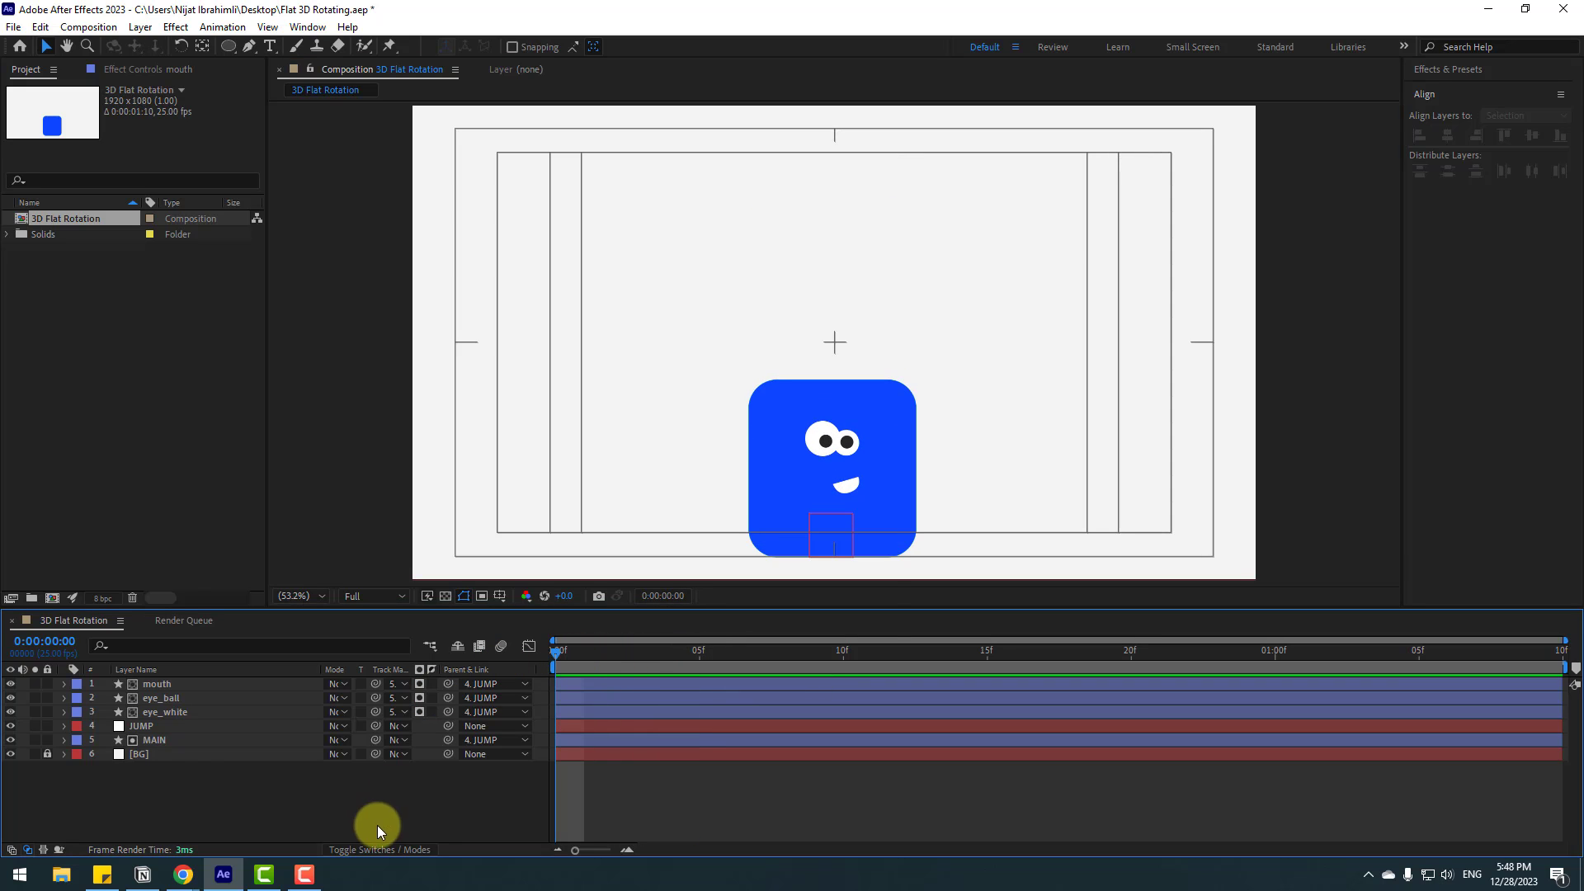
Step: Draw a small circle left of the body with the Ellipse tool
click(231, 43)
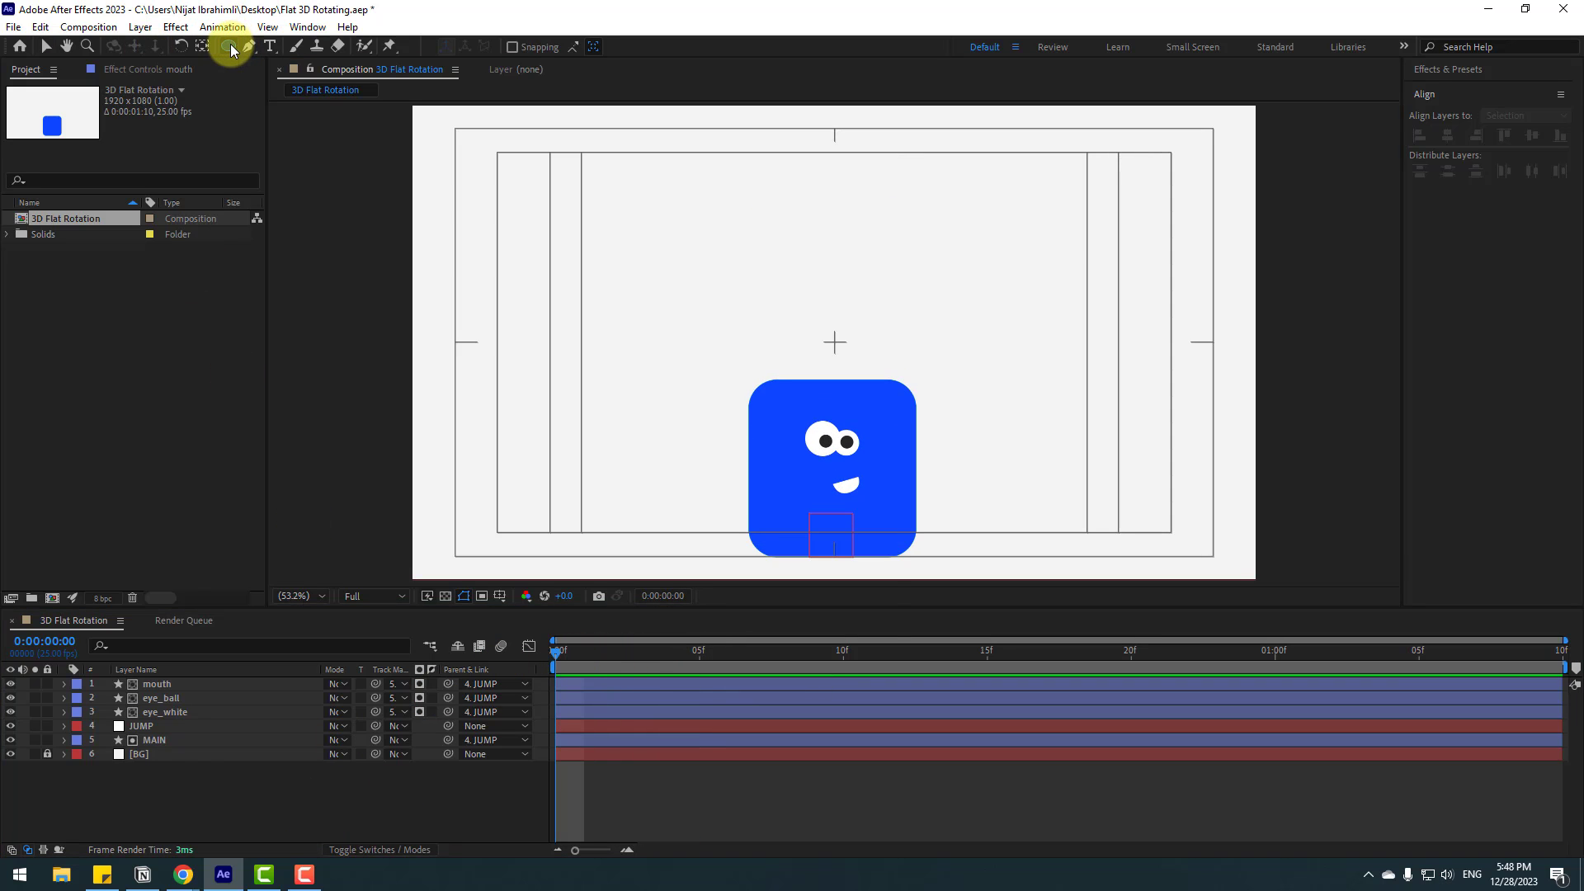
click(281, 81)
scroll(749, 343, up, 2)
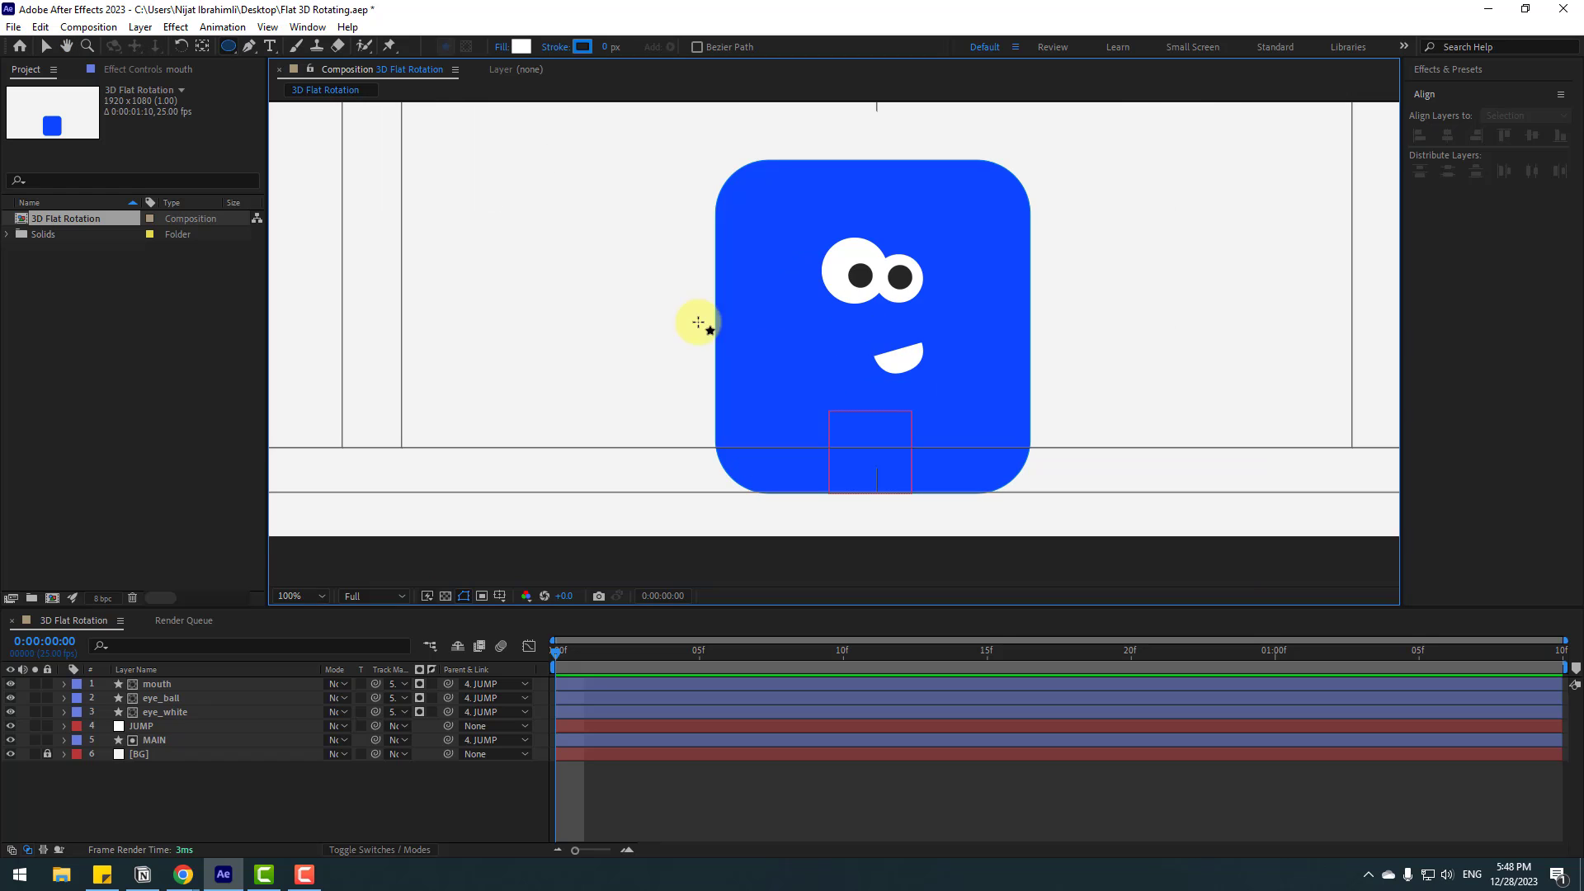
click(620, 260)
drag(621, 260, 648, 294)
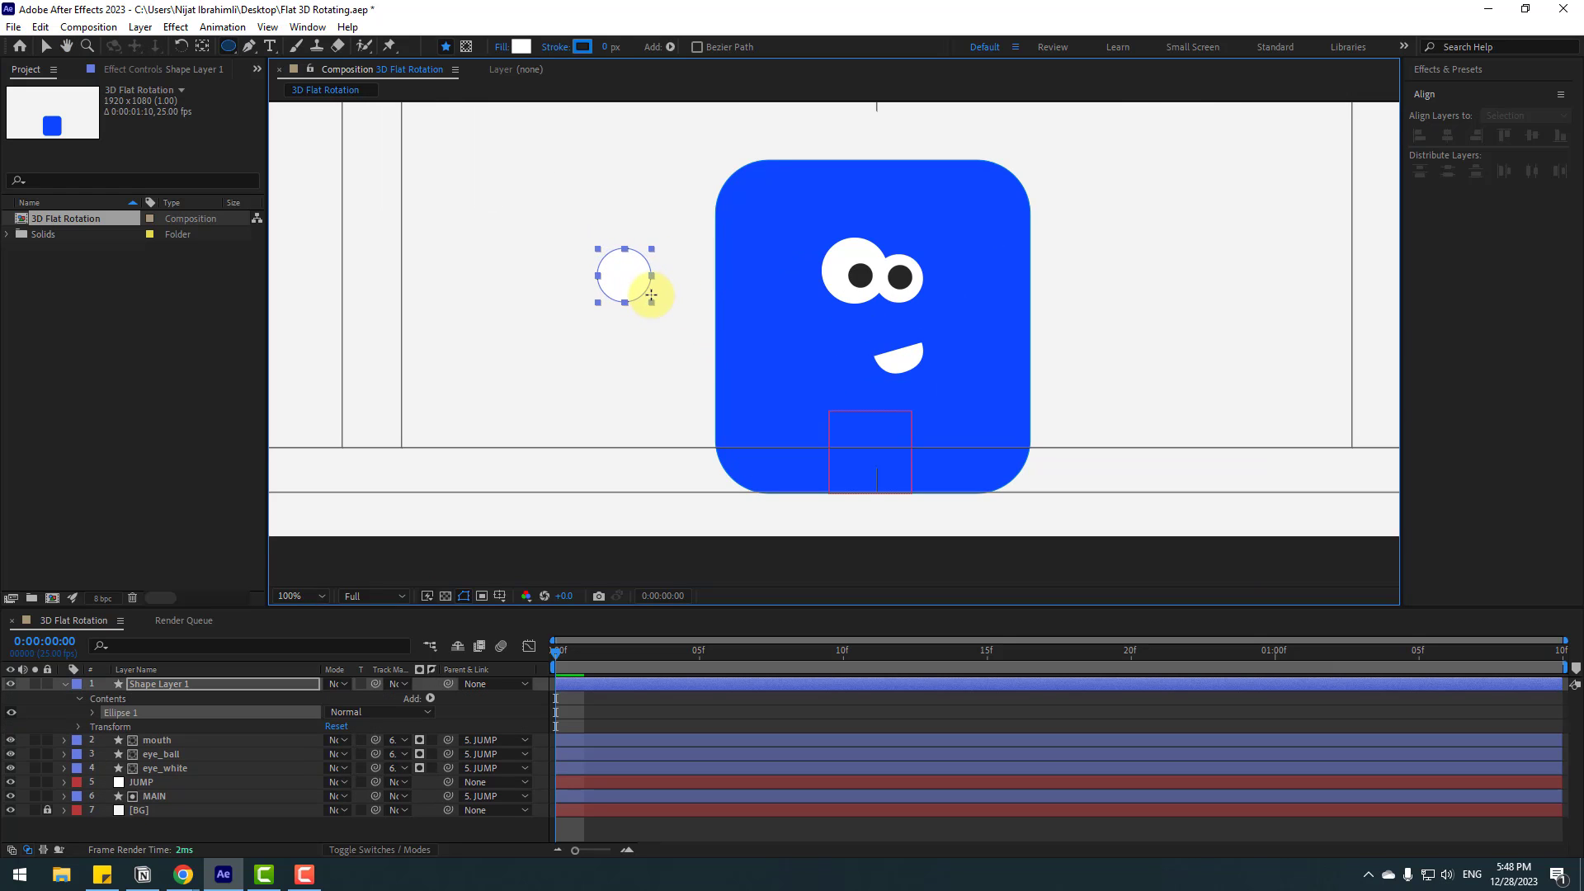
click(41, 47)
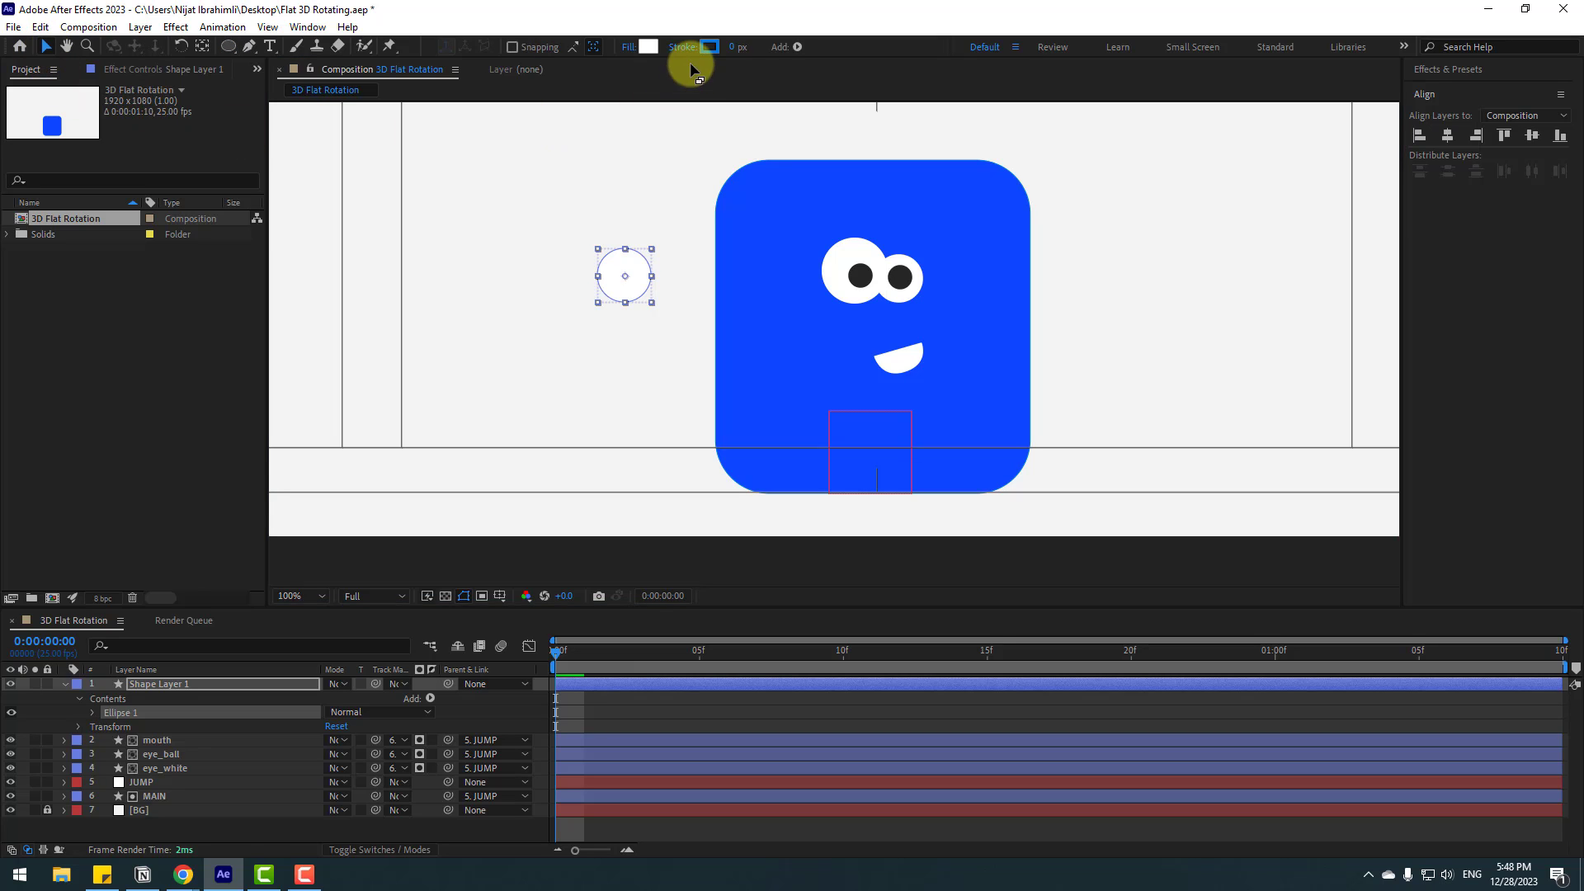
Step: Fill the circle with the body's sampled blue and name the layer ear_left
click(649, 46)
click(703, 616)
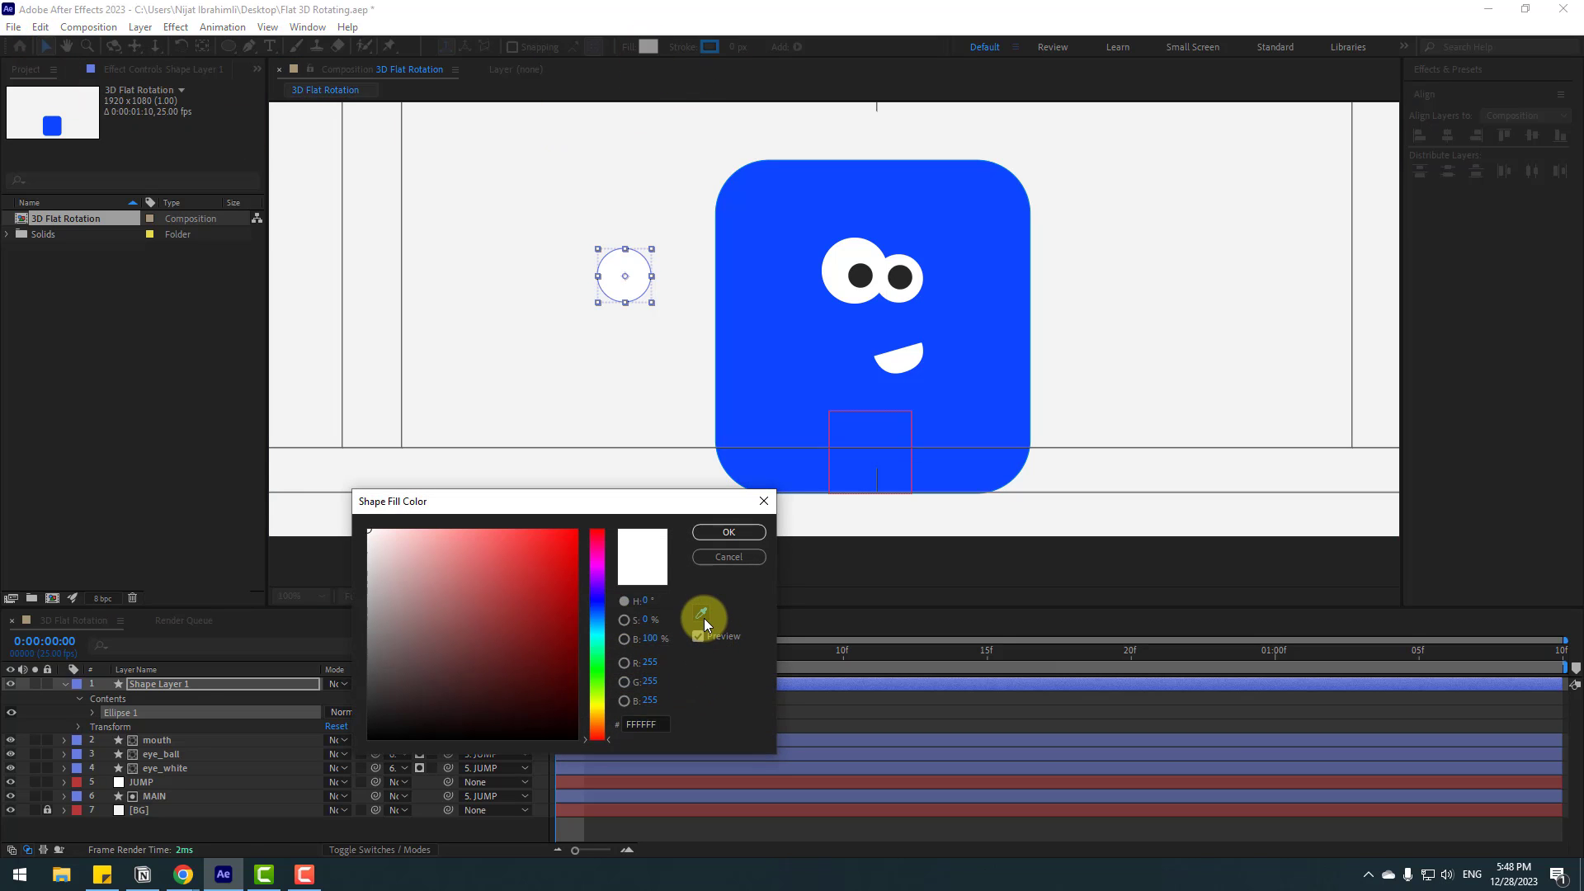
click(774, 331)
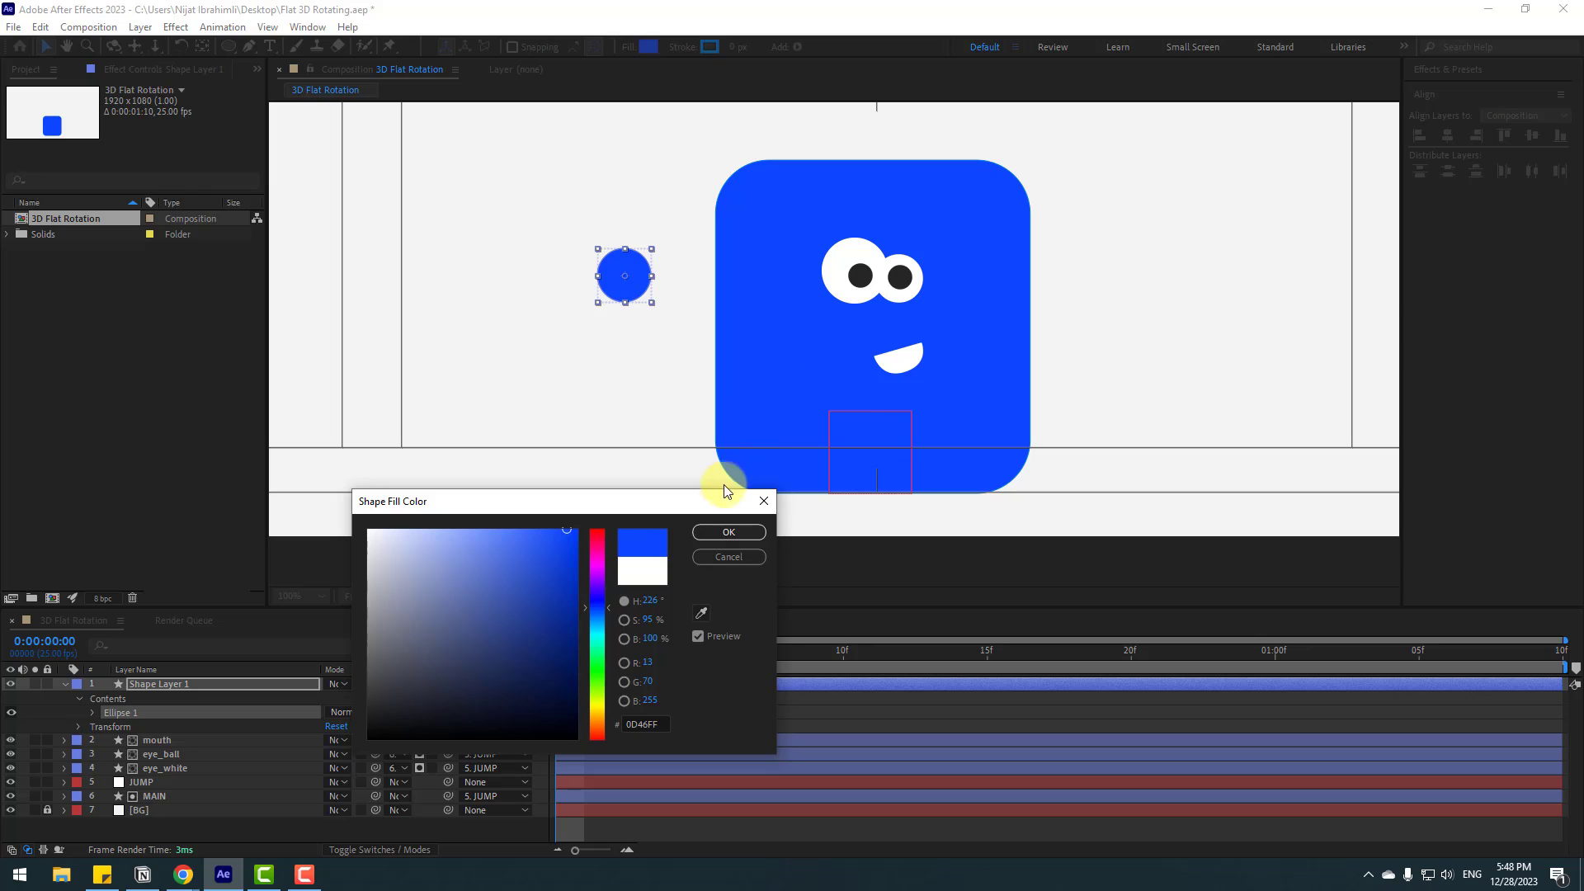
click(728, 532)
key(Return)
text(ea)
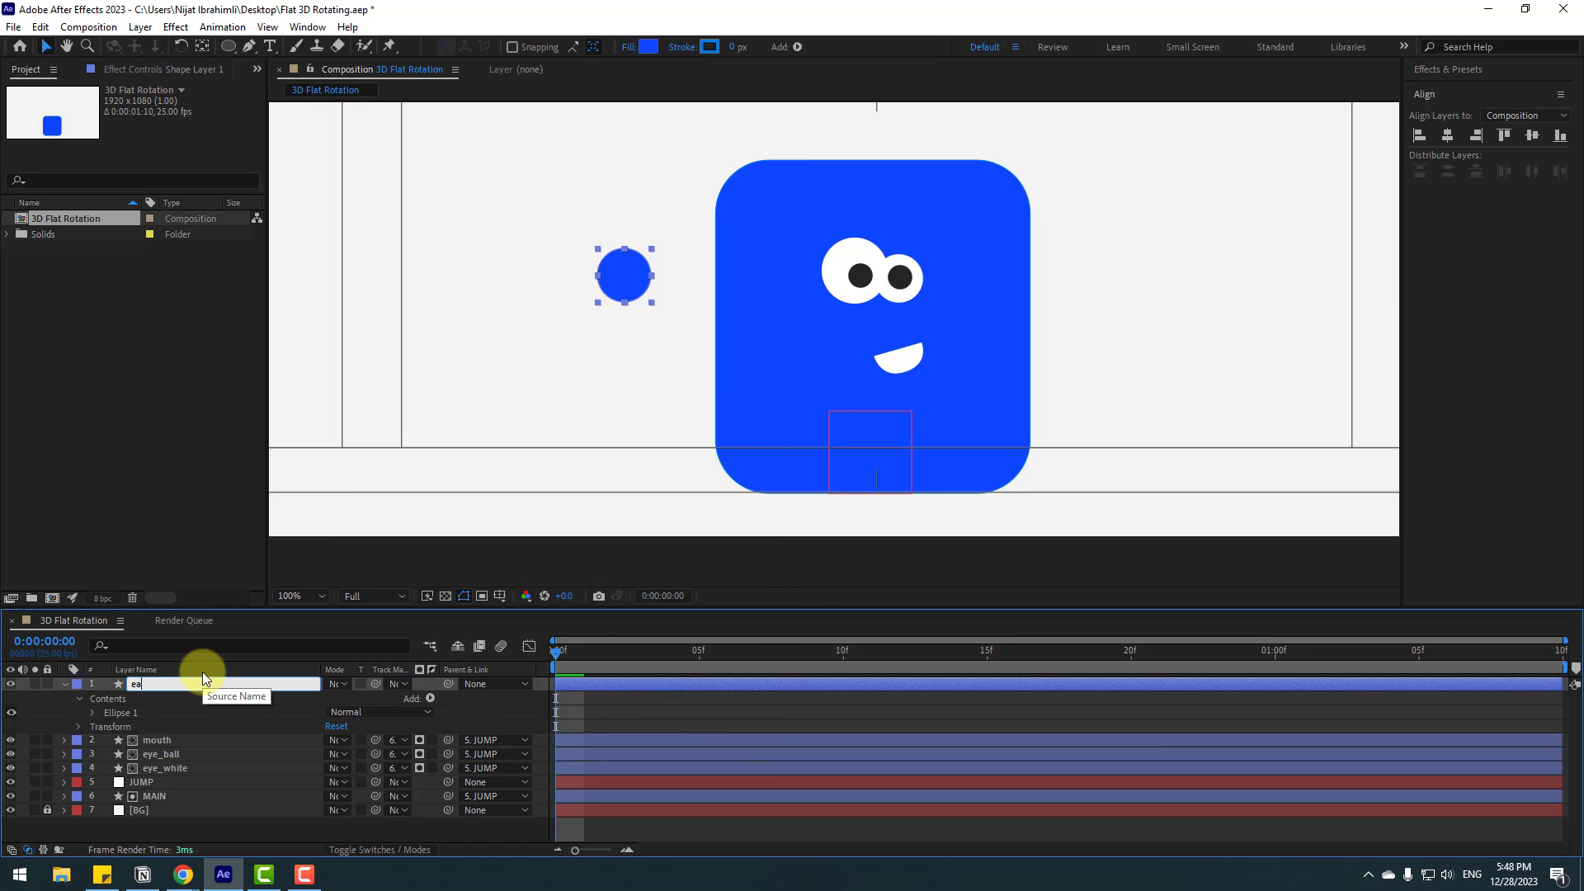
text(r_left)
key(Return)
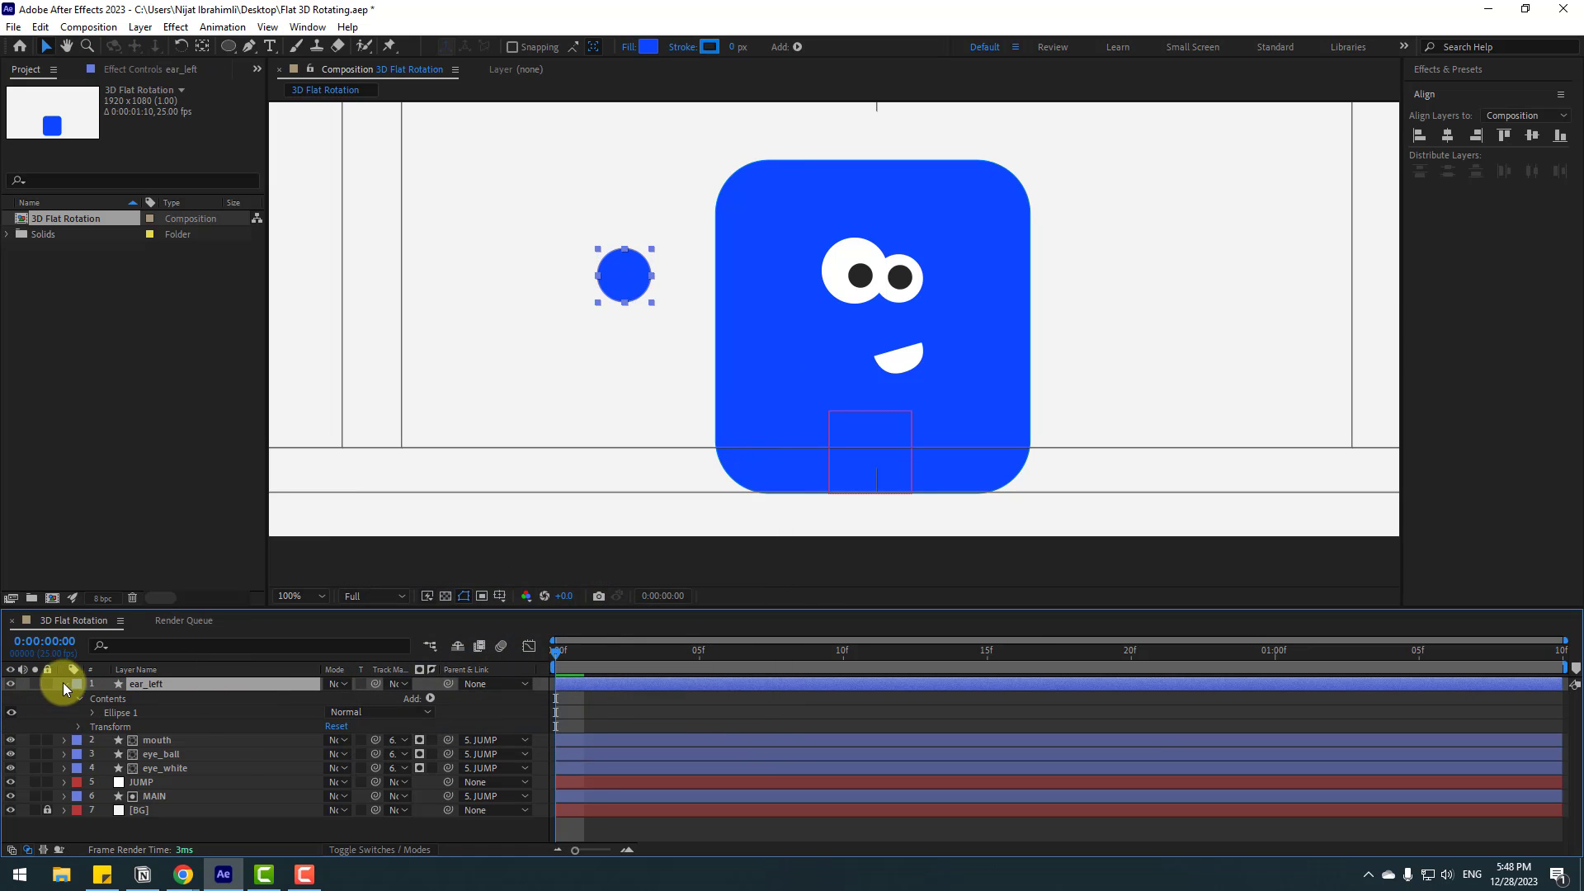
Step: Move the ear_left circle against the body's left edge
scroll(691, 273, up, 1)
click(244, 794)
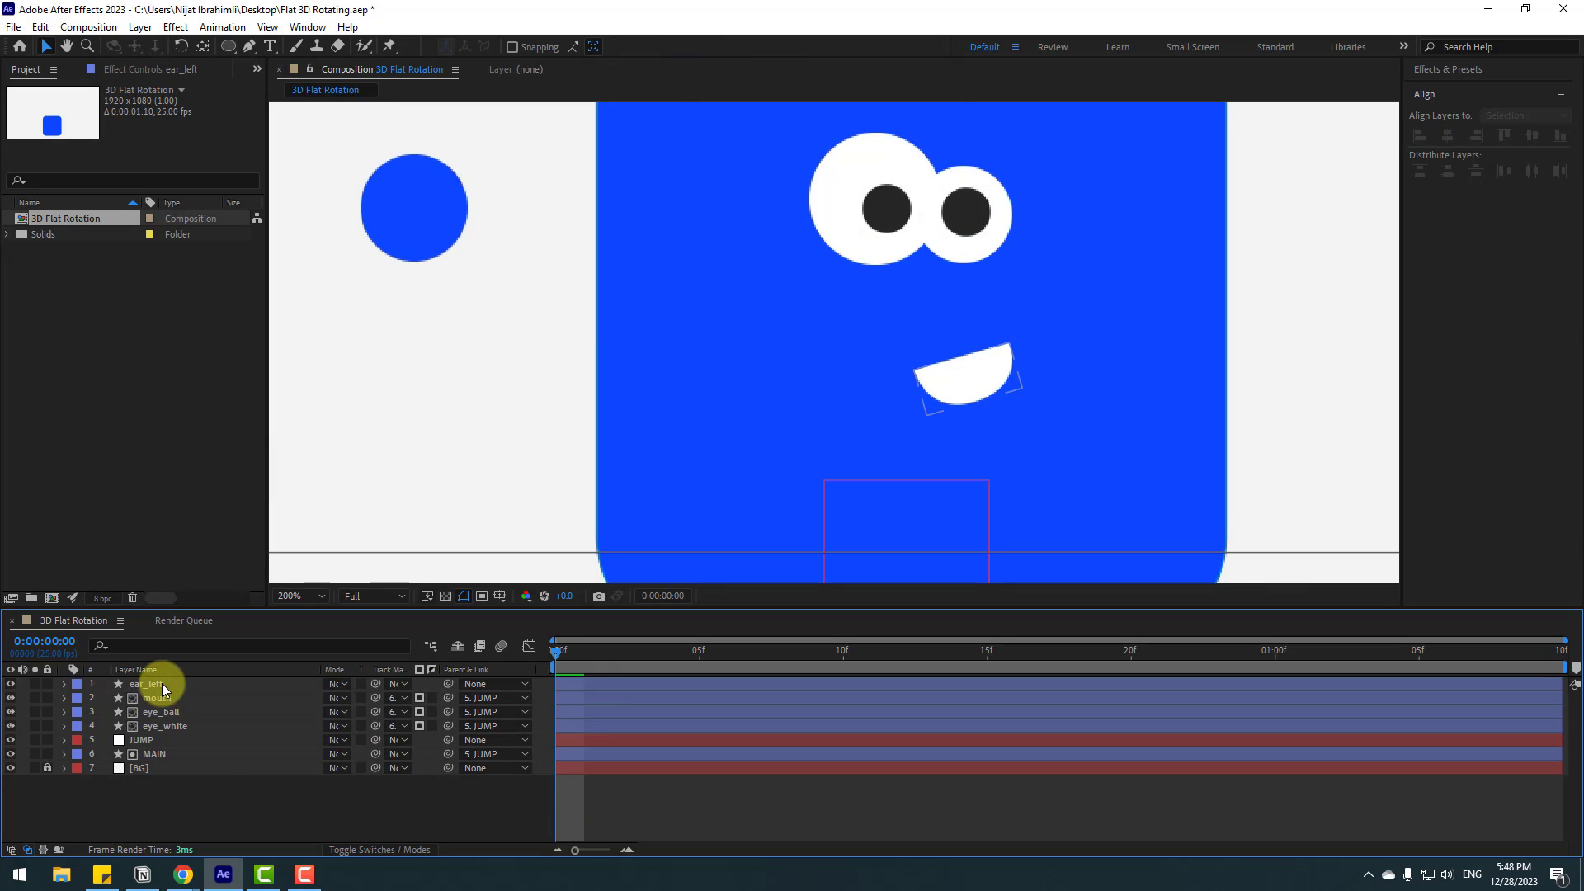
click(162, 683)
drag(520, 294, 627, 365)
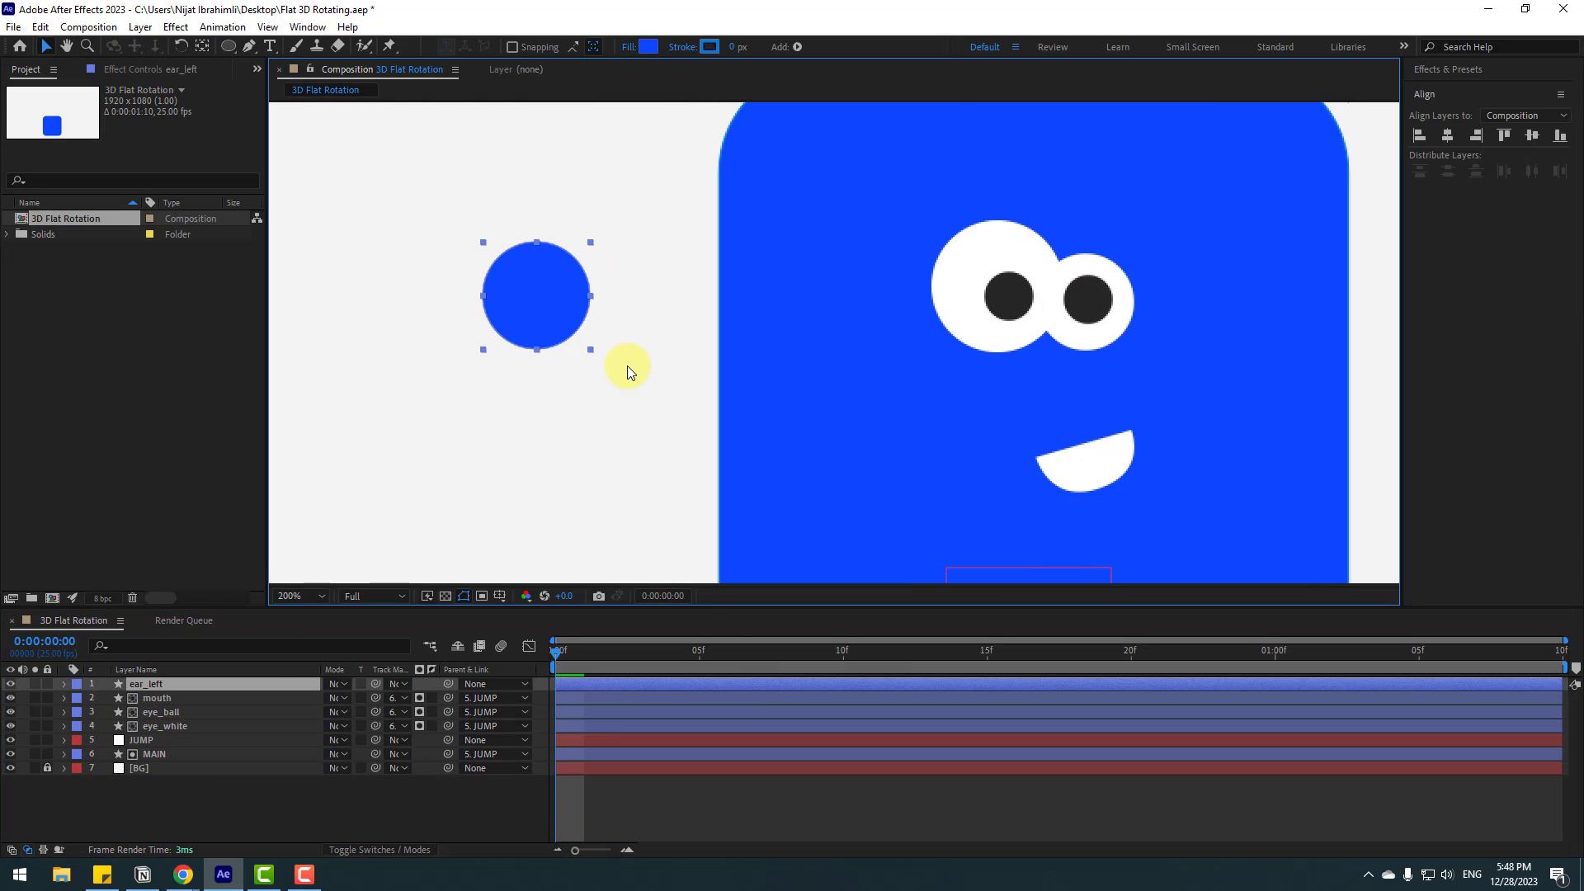
click(199, 49)
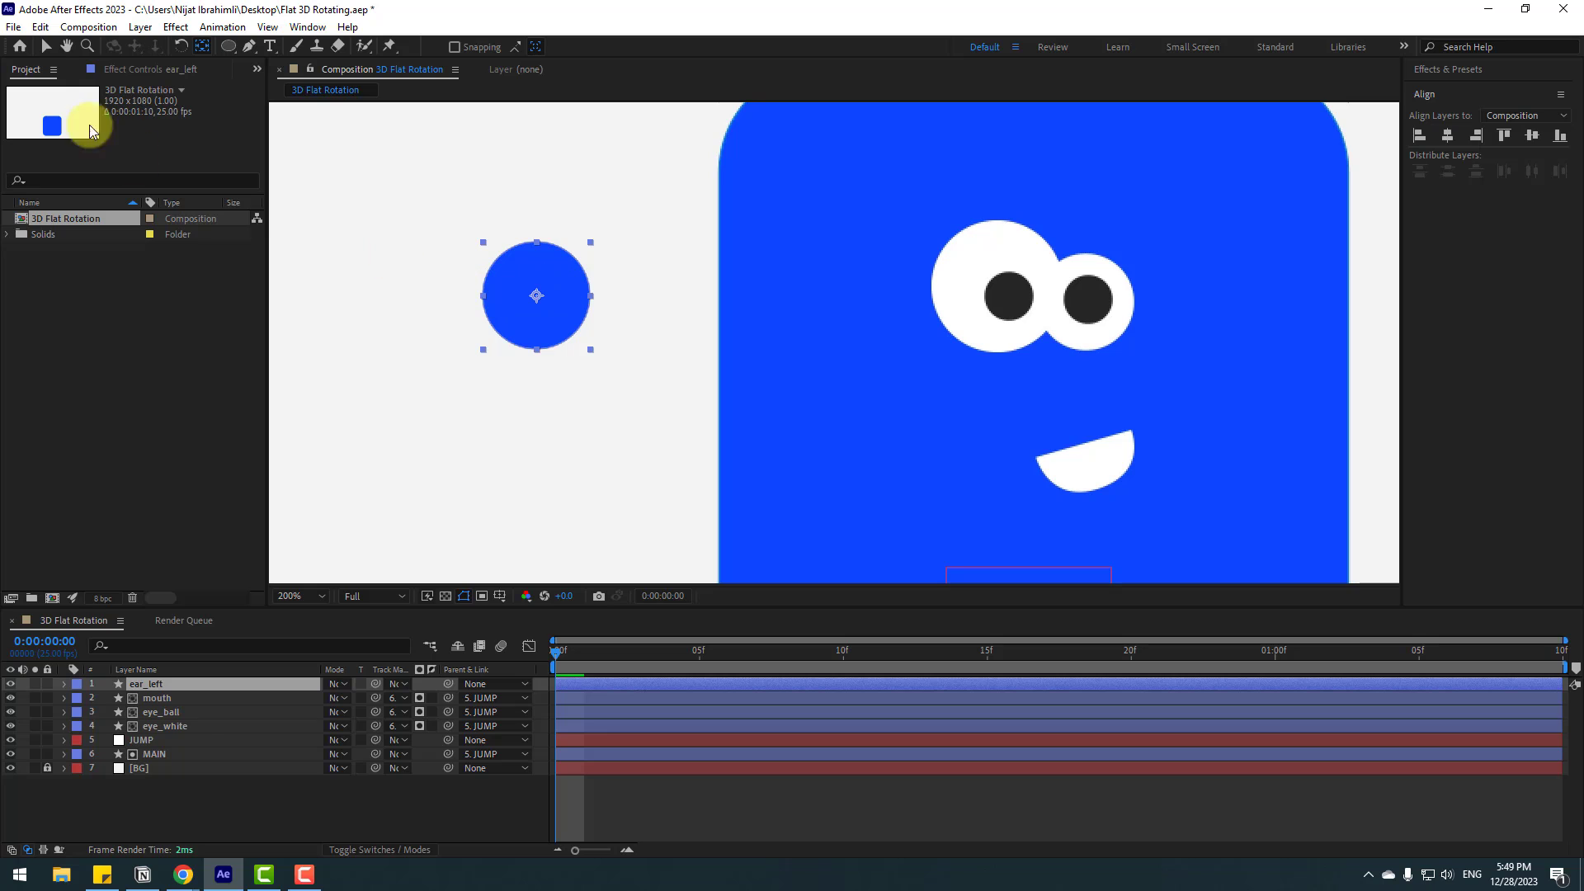
click(46, 47)
mouse_move(548, 302)
mouse_down()
mouse_move(670, 322)
mouse_move(720, 307)
mouse_up()
click(232, 799)
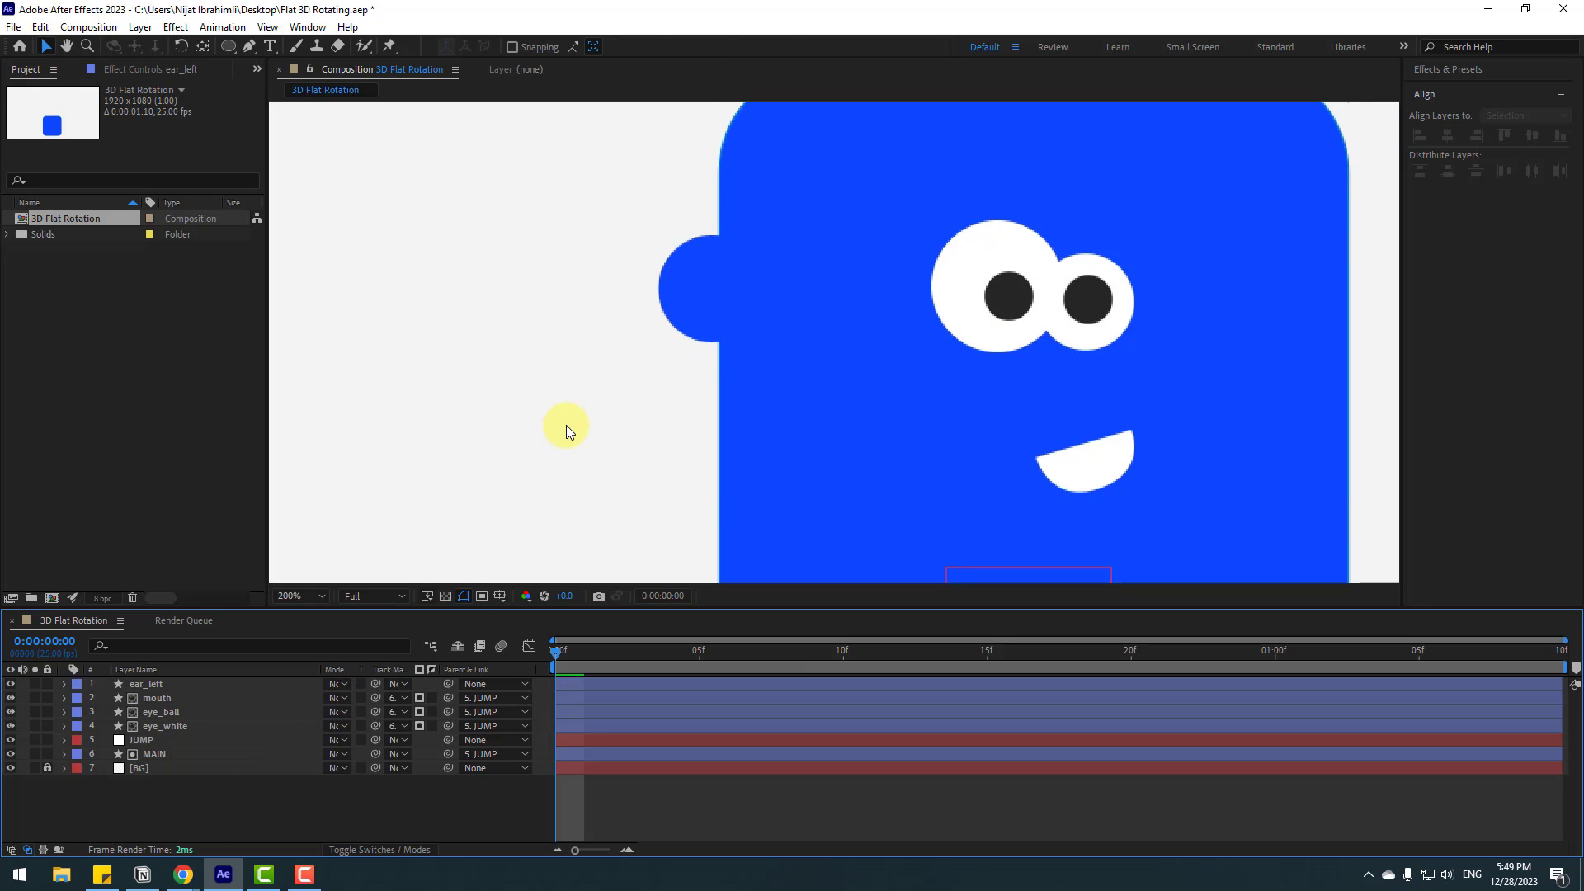
key(comma)
drag(667, 444, 515, 446)
Step: Scale the left ear up to about 148%
click(588, 312)
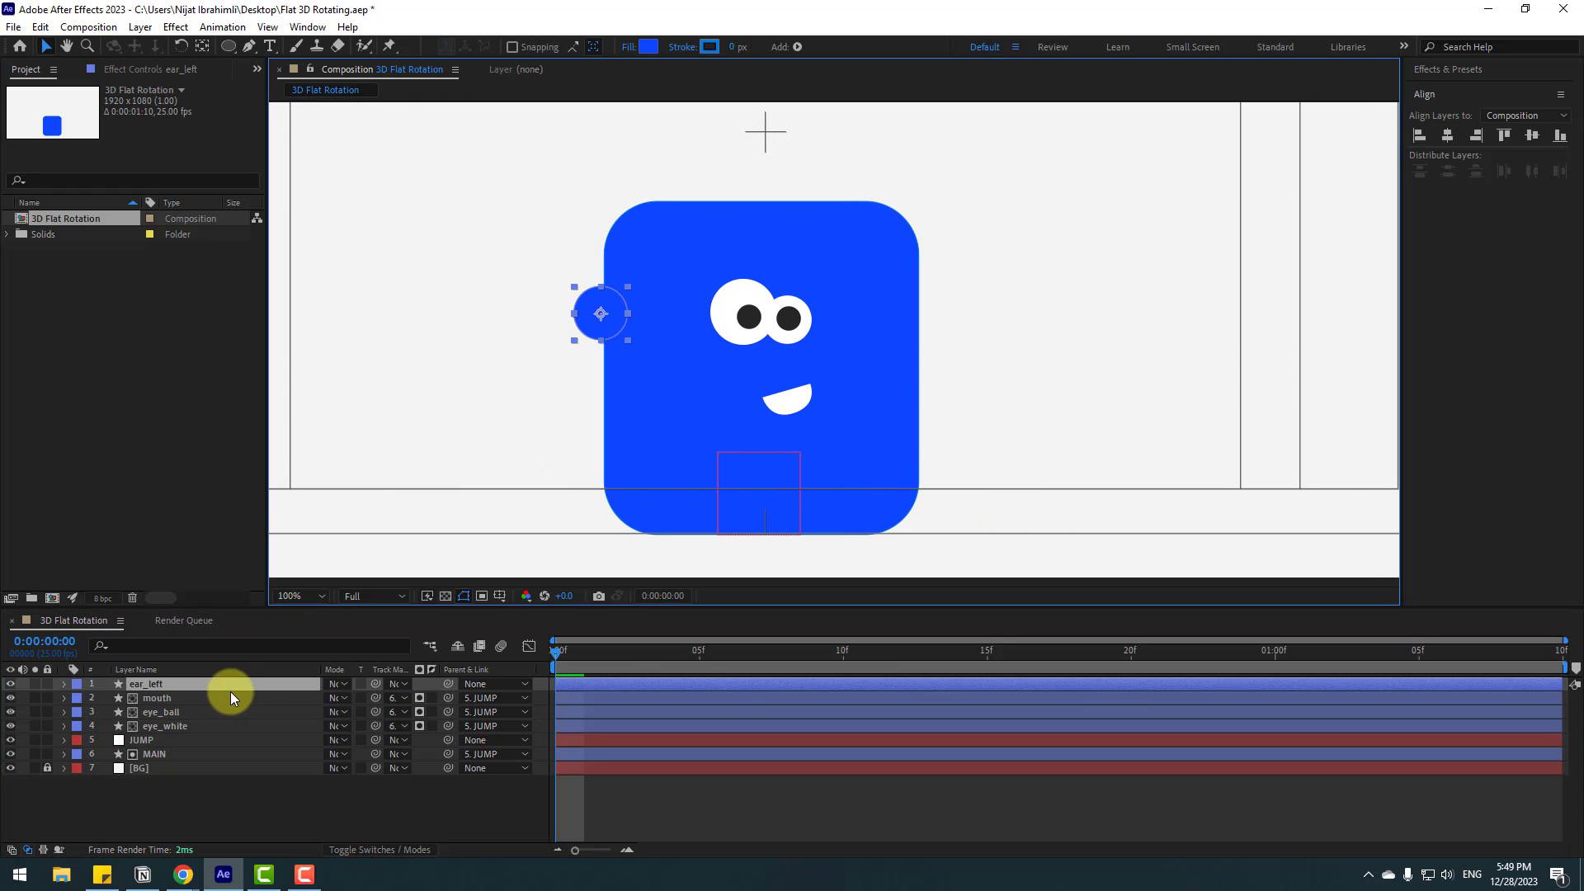
key(s)
drag(345, 697, 397, 697)
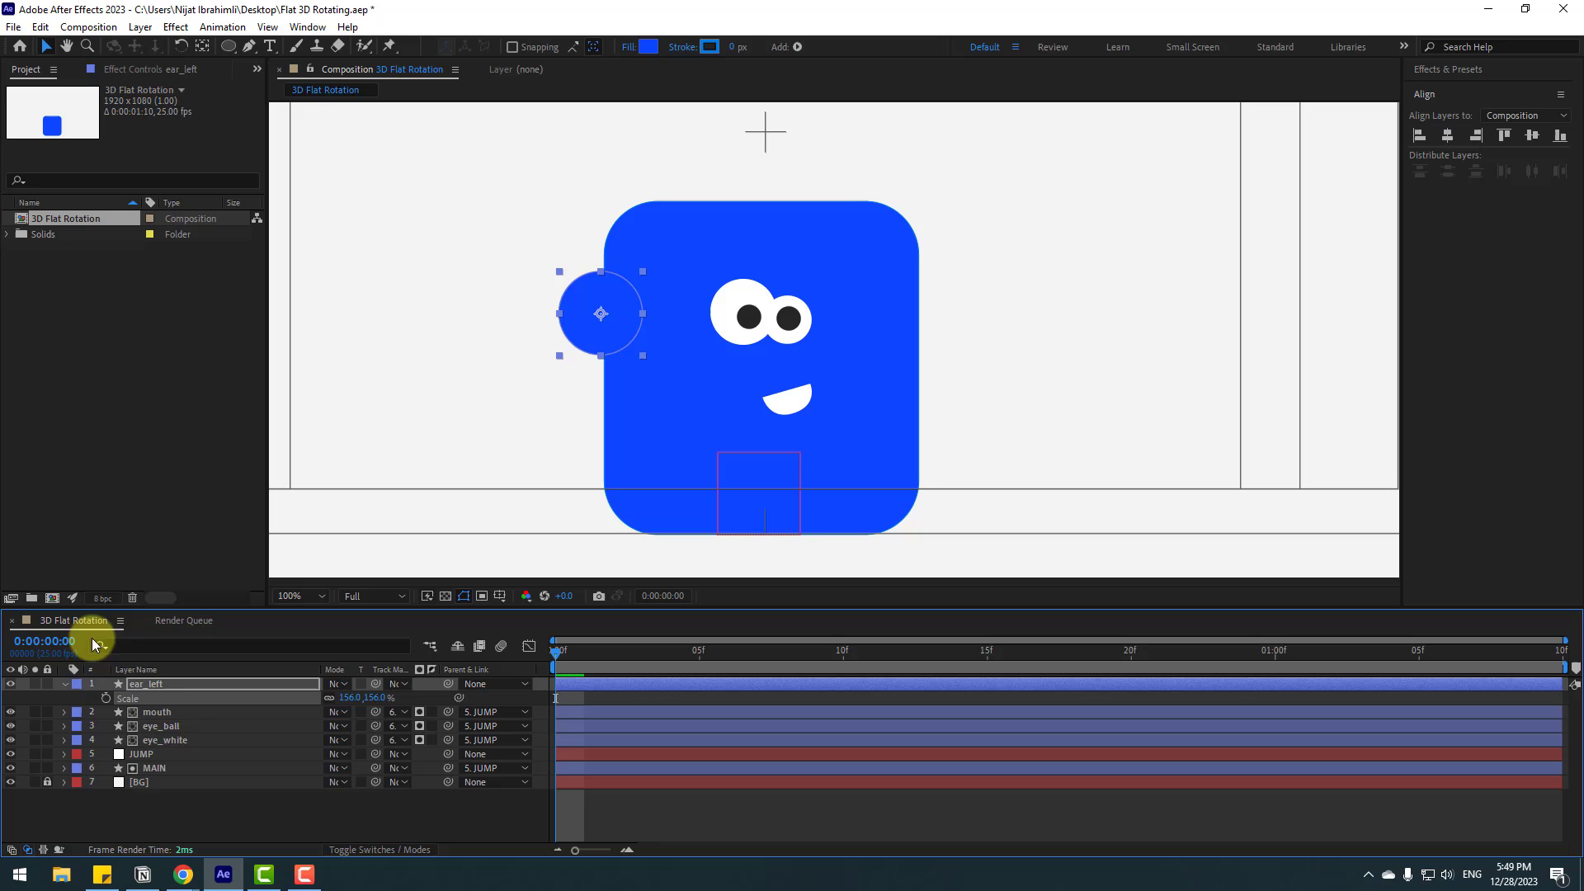
click(64, 685)
click(181, 806)
scroll(462, 392, up, 1)
drag(453, 383, 855, 397)
click(729, 333)
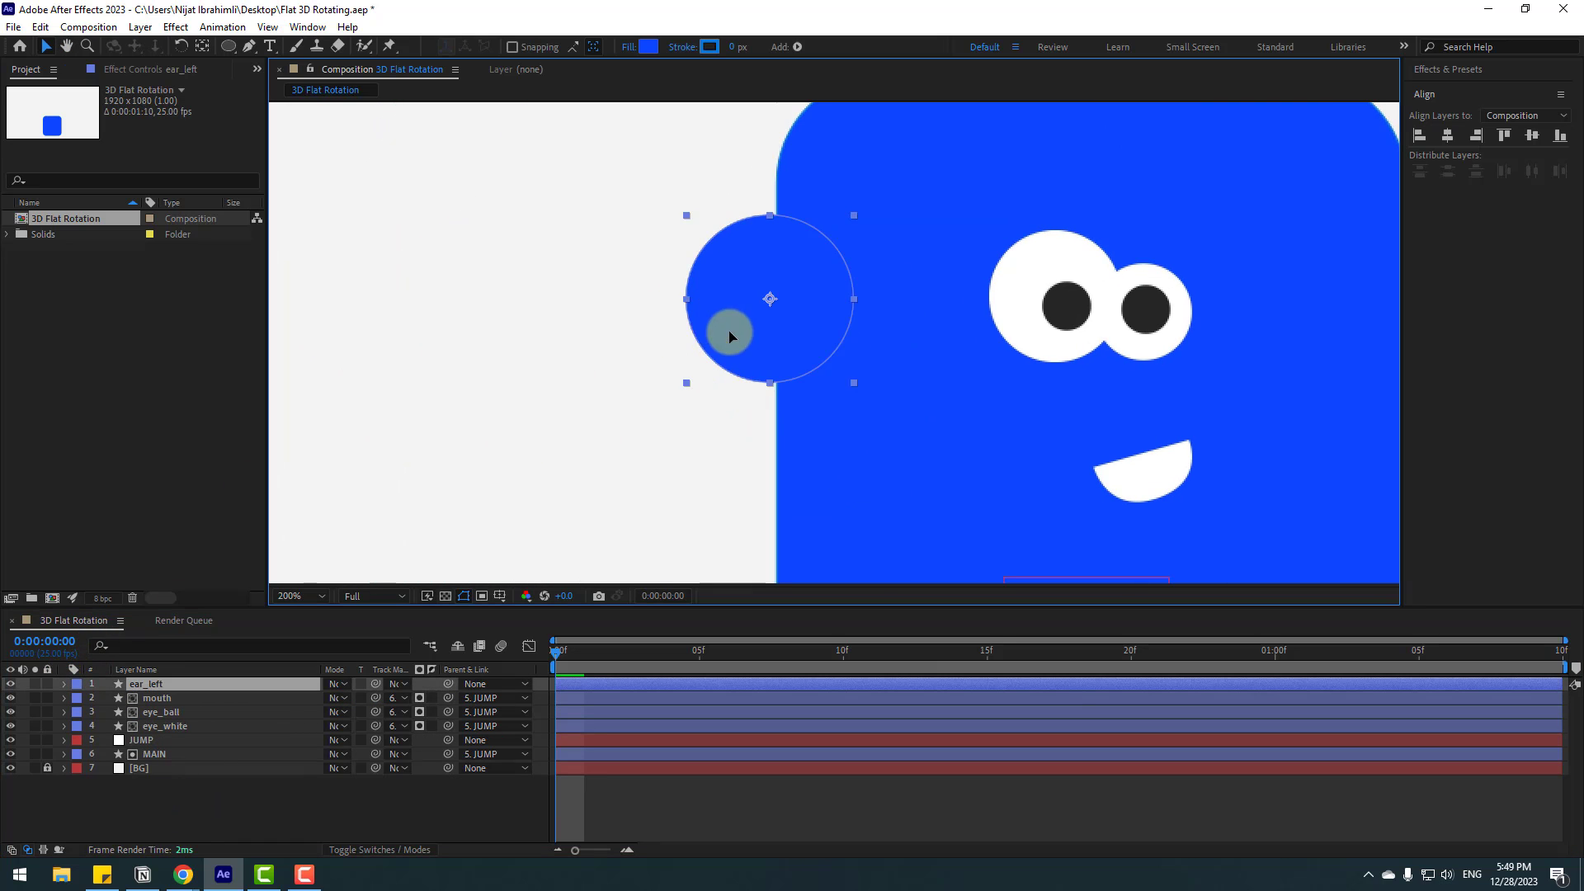
scroll(739, 332, down, 2)
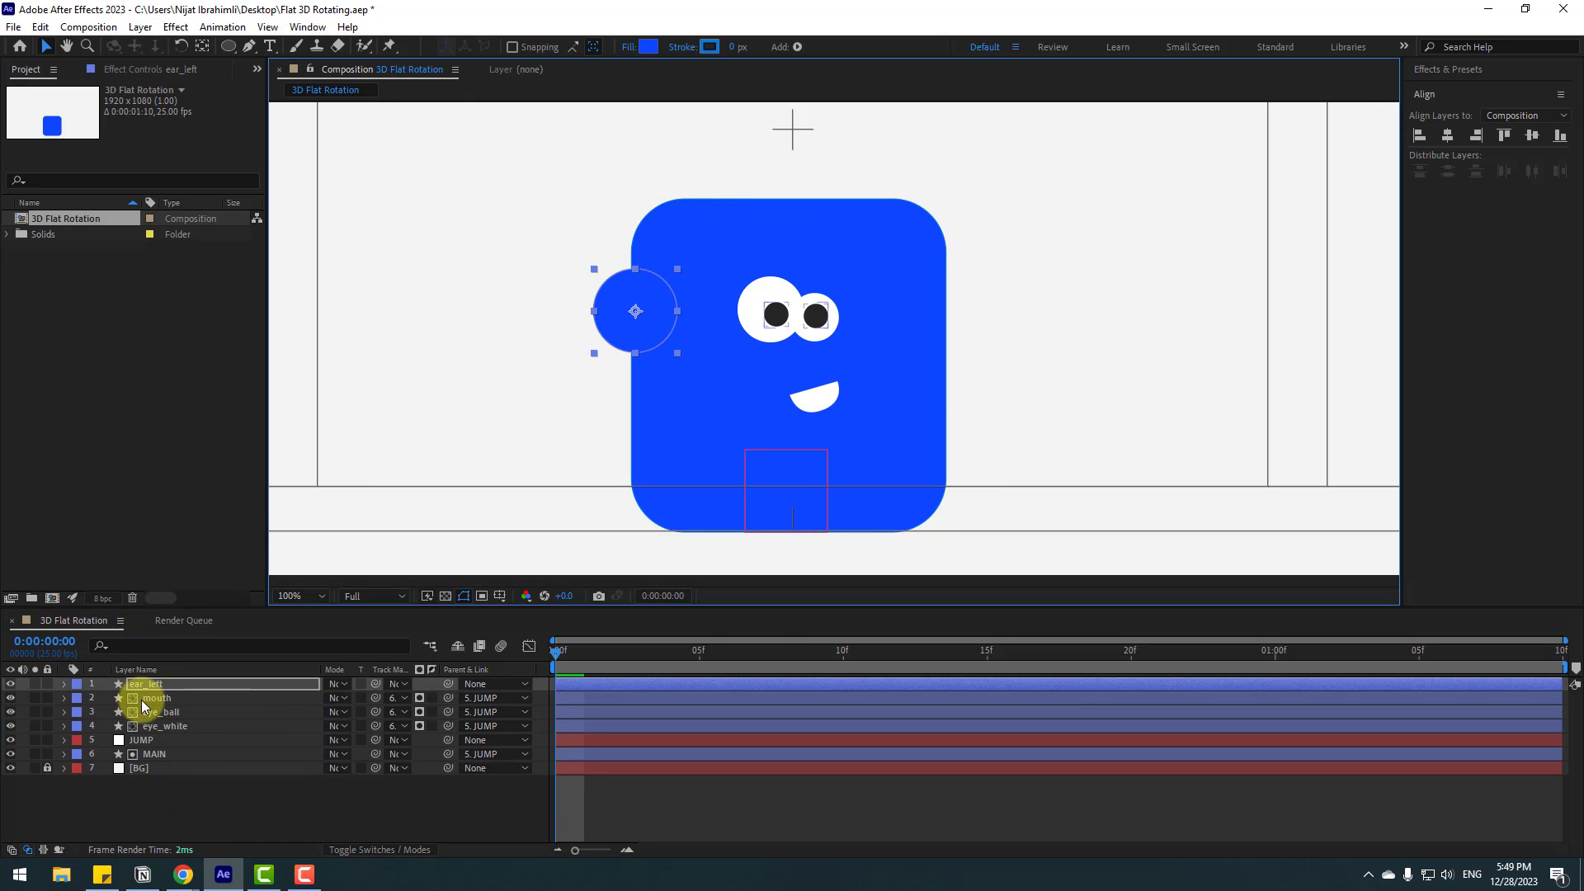
Step: Duplicate ear_left as ear_right, move it to the head's right edge, and save the project
click(150, 686)
key(ctrl+d)
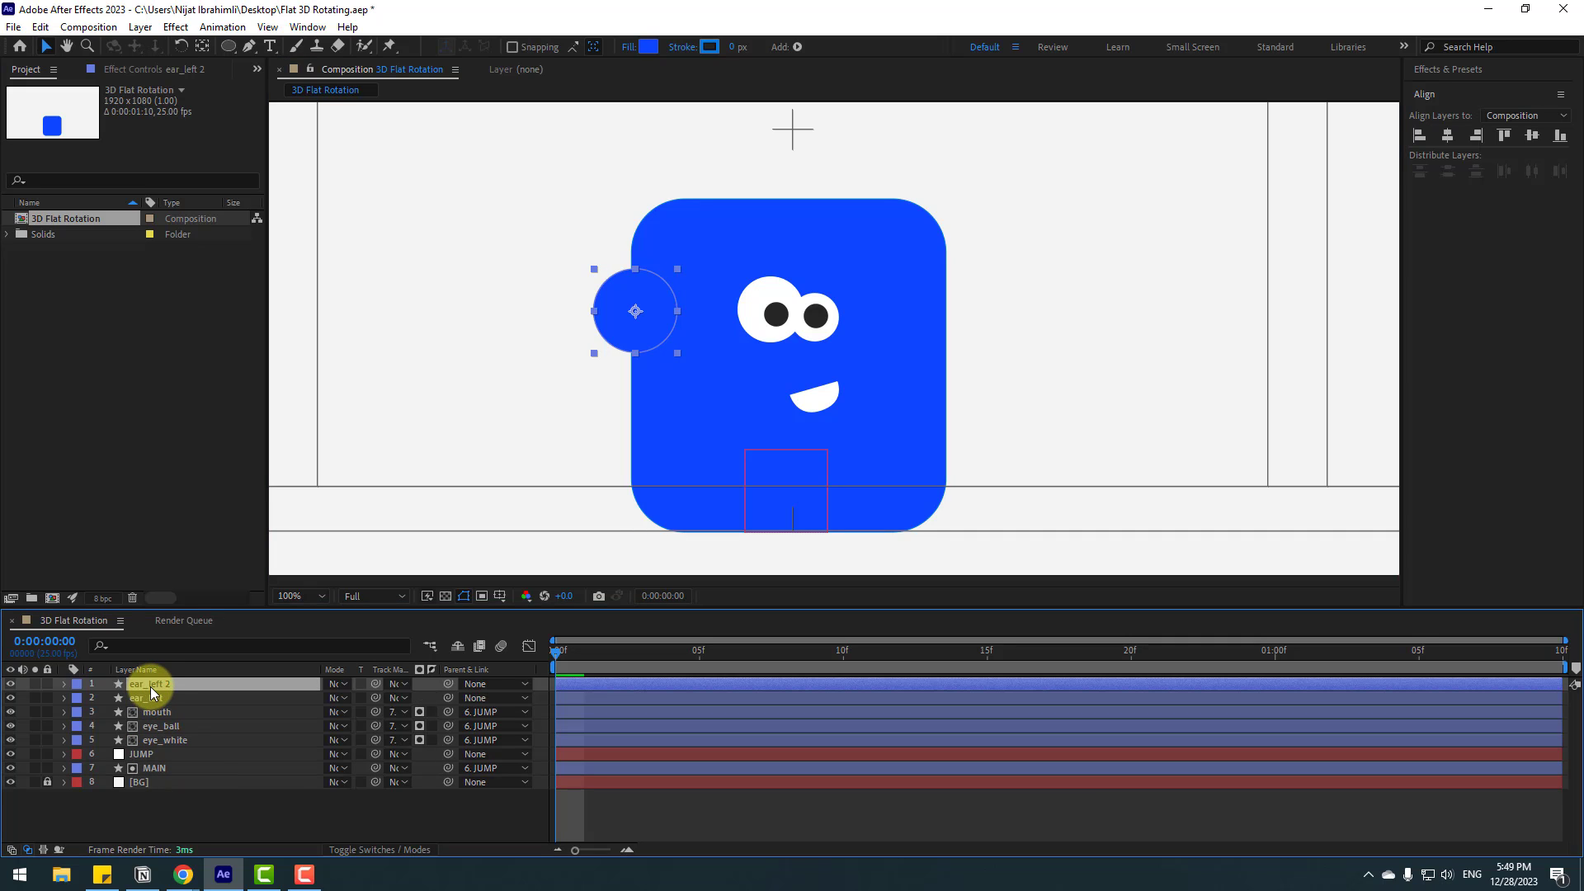
key(Return)
text(ear_right)
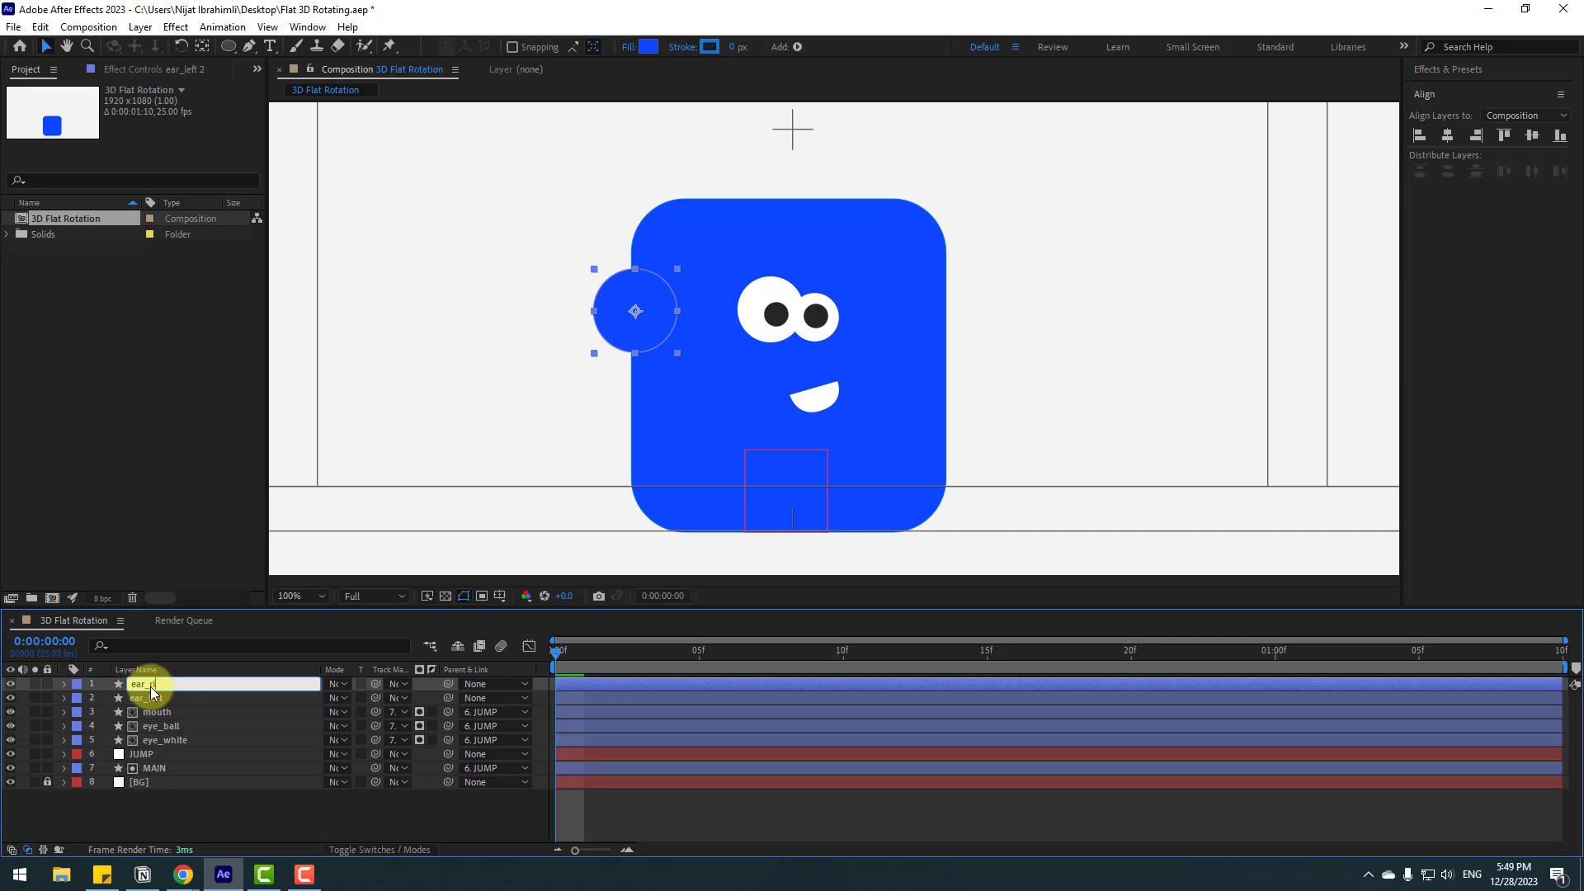
key(Return)
drag(643, 340, 958, 348)
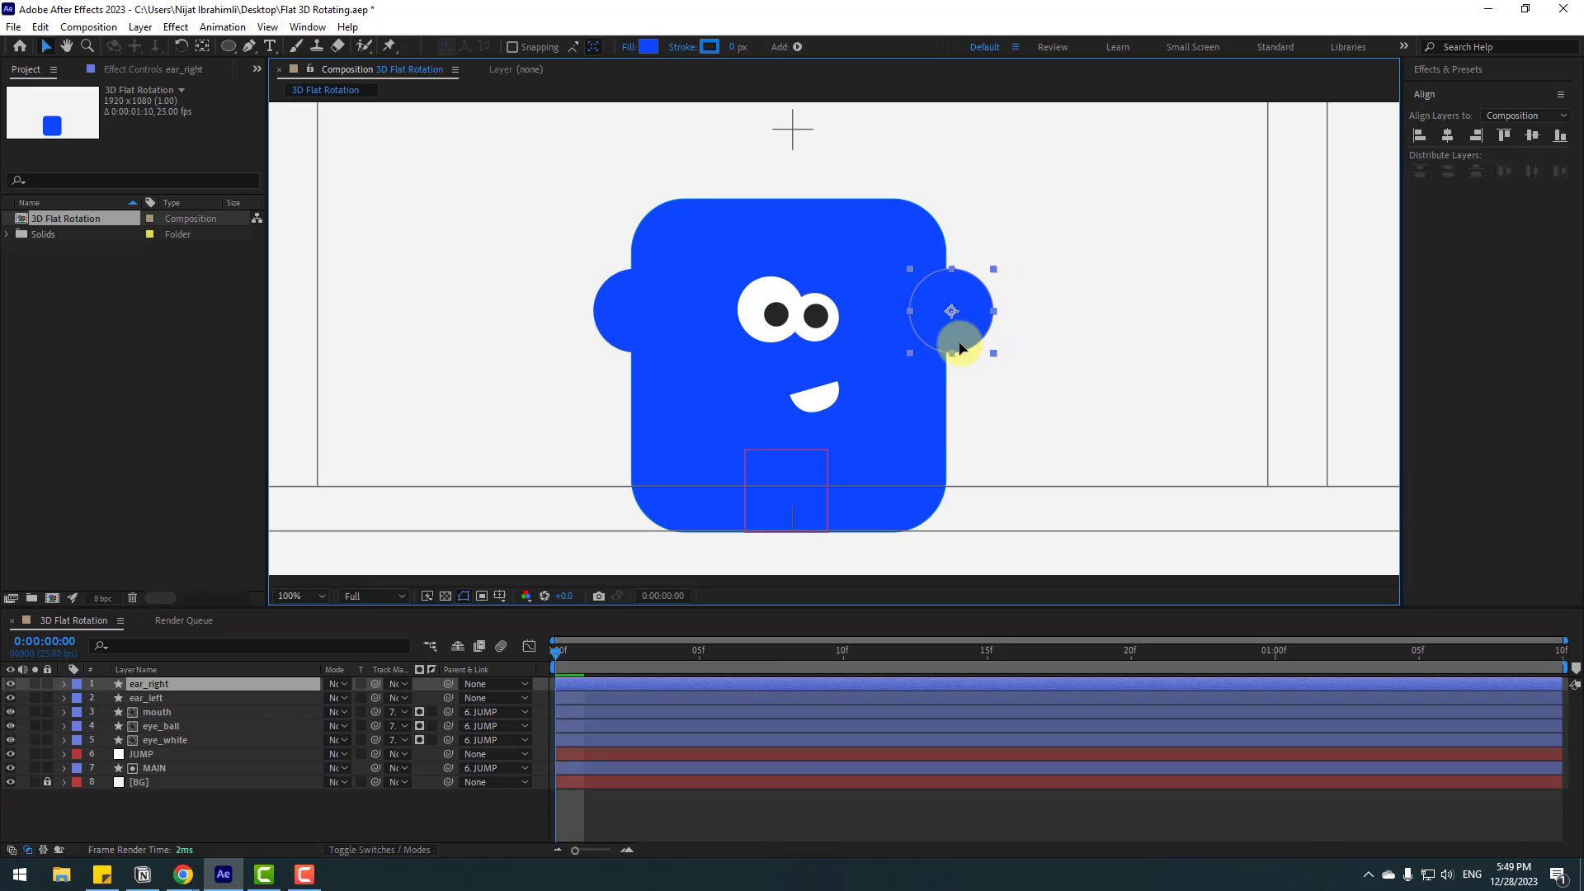
scroll(939, 352, down, 1)
click(467, 518)
key(ctrl+s)
Step: Reveal Position for both ears and the mouth, check frame 2, and reselect both ears
click(153, 698)
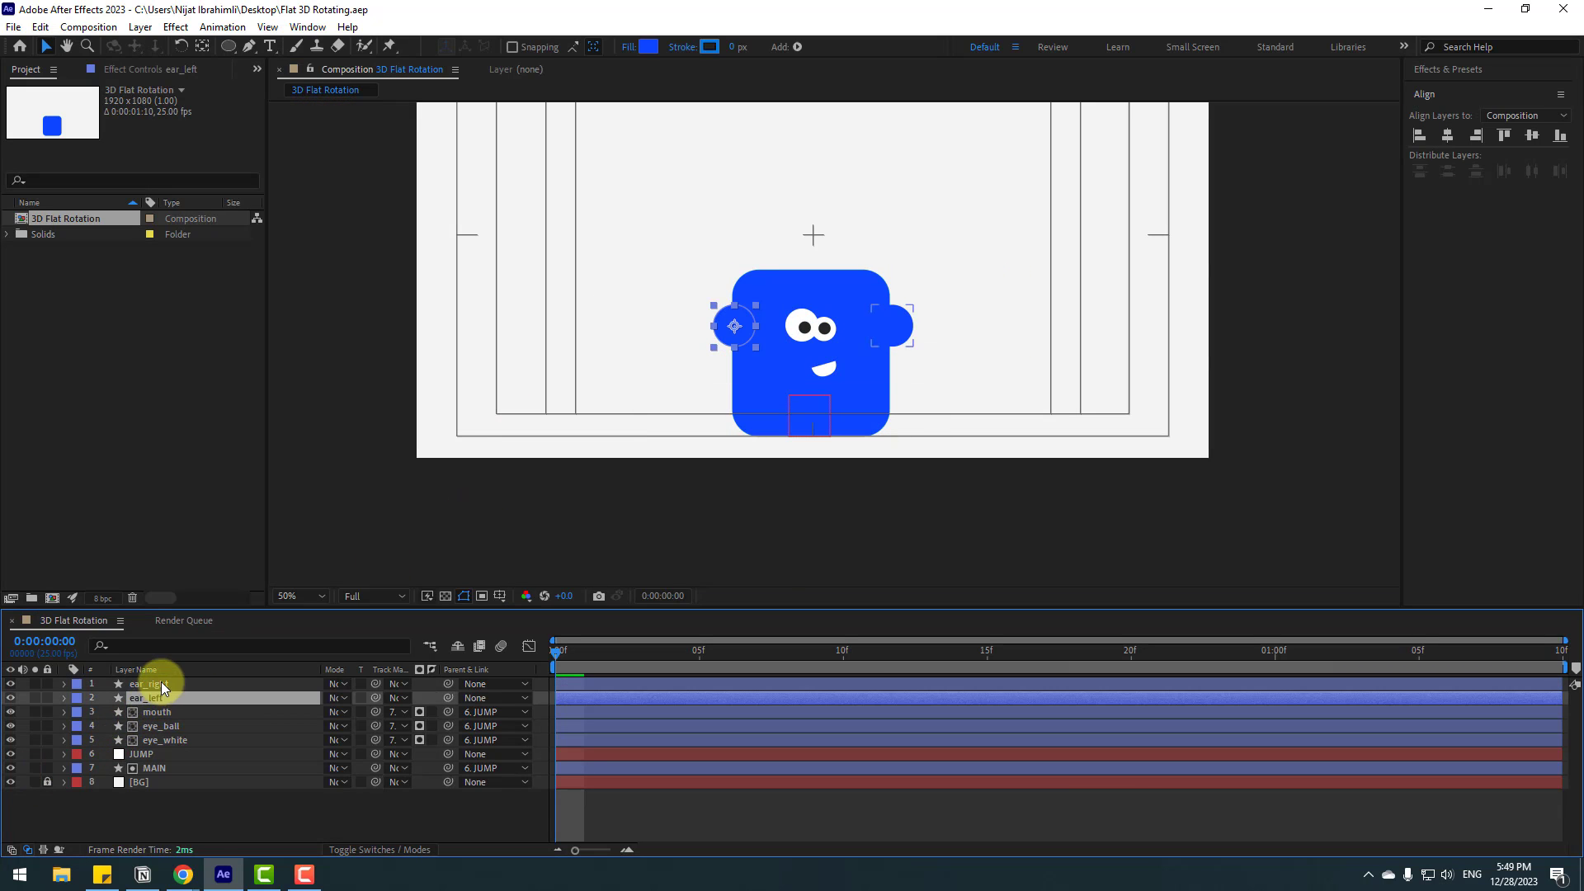
shift+click(161, 684)
key(p)
click(536, 739)
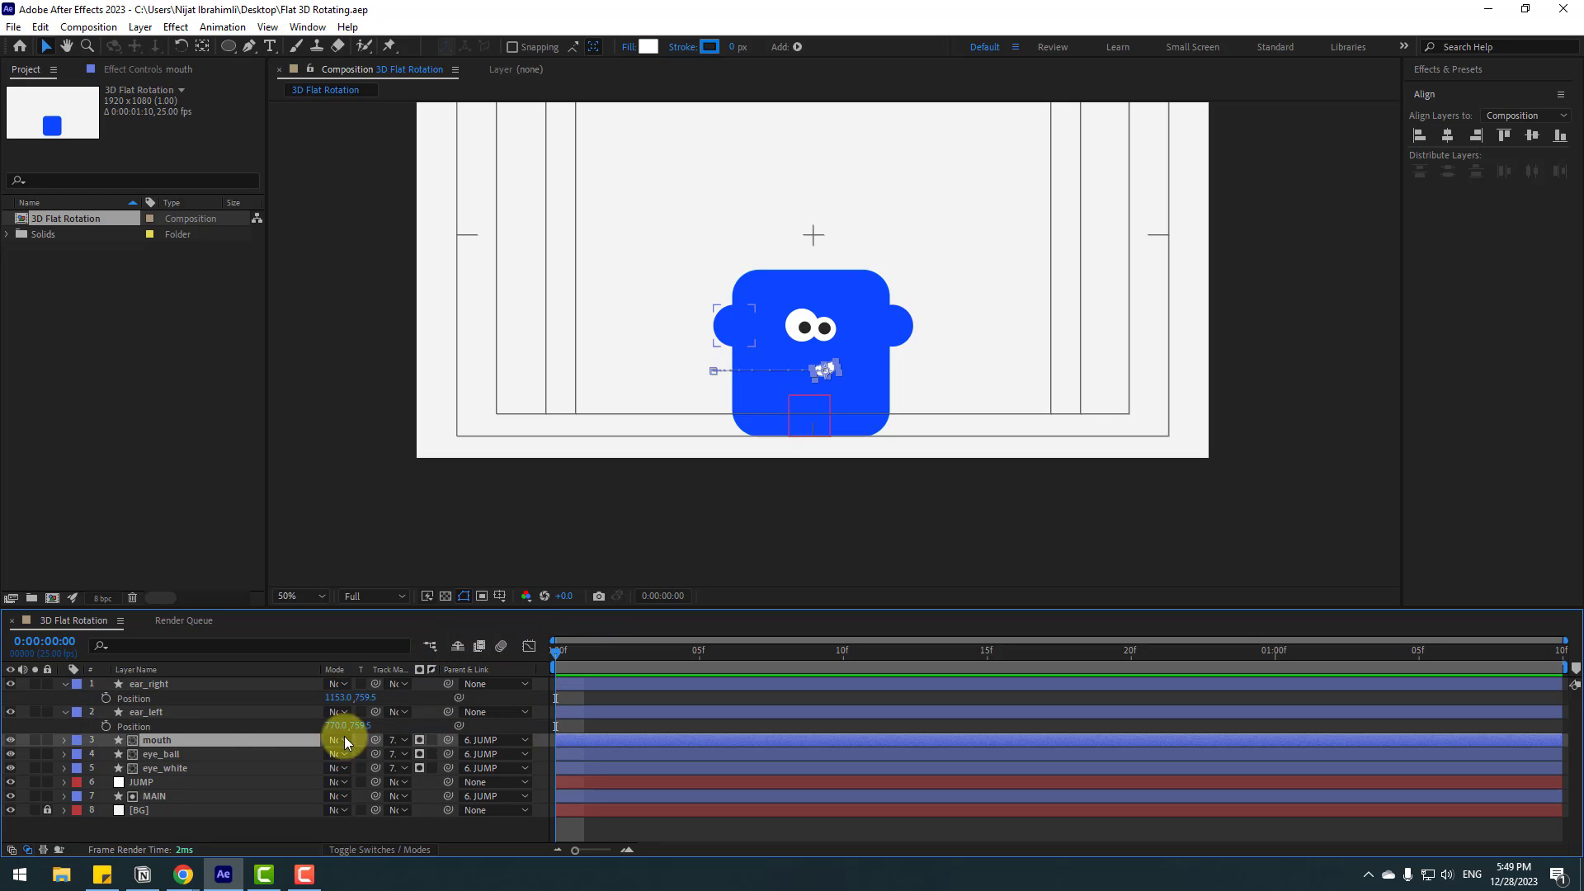
key(p)
click(620, 656)
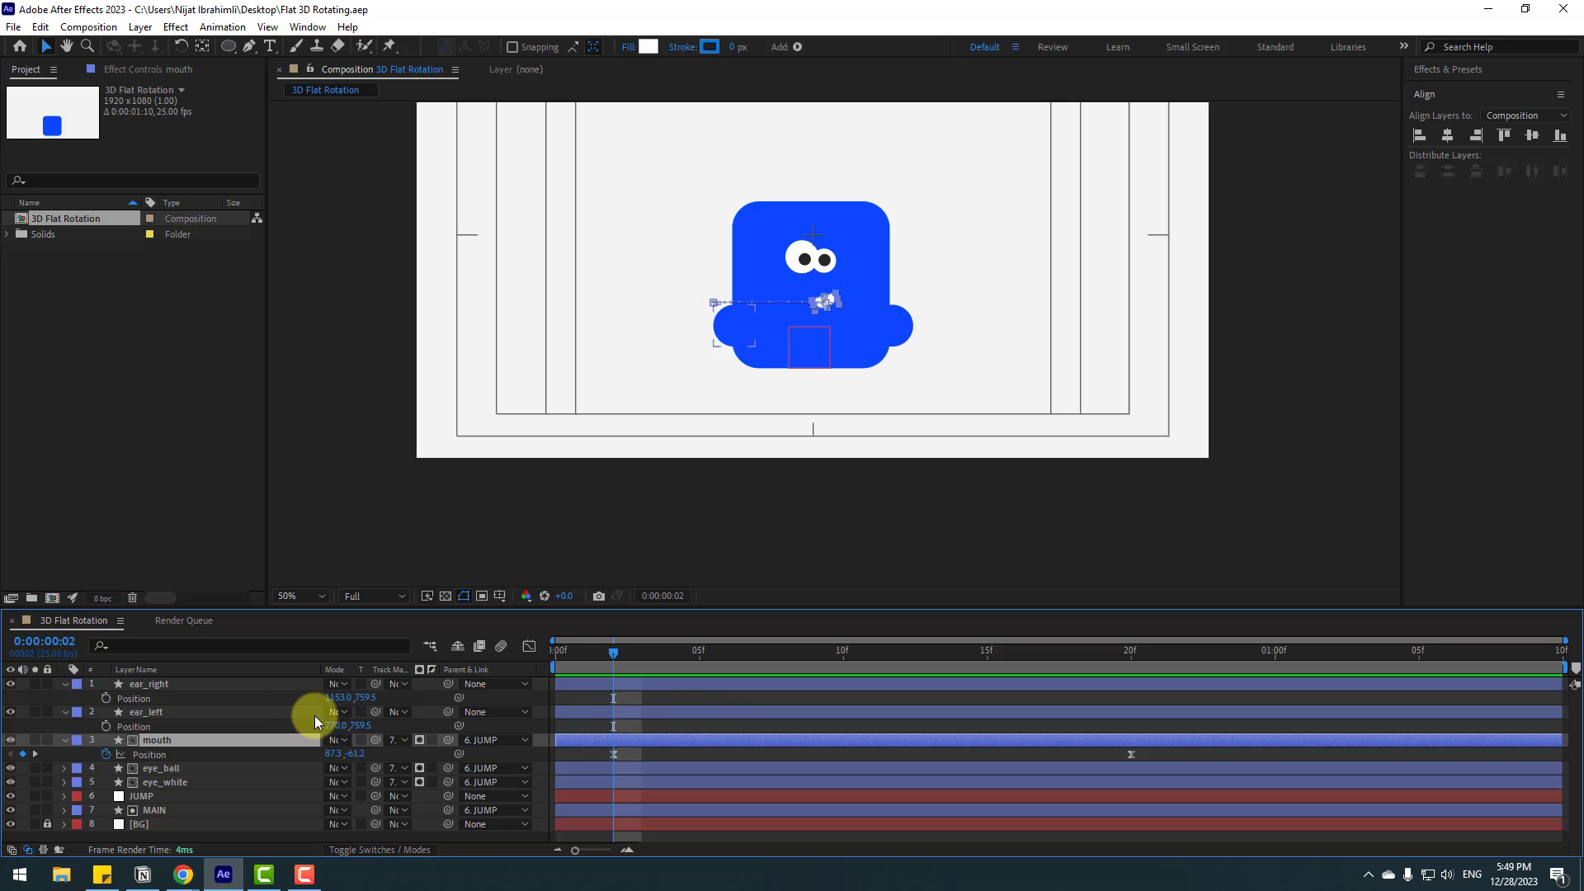
click(157, 711)
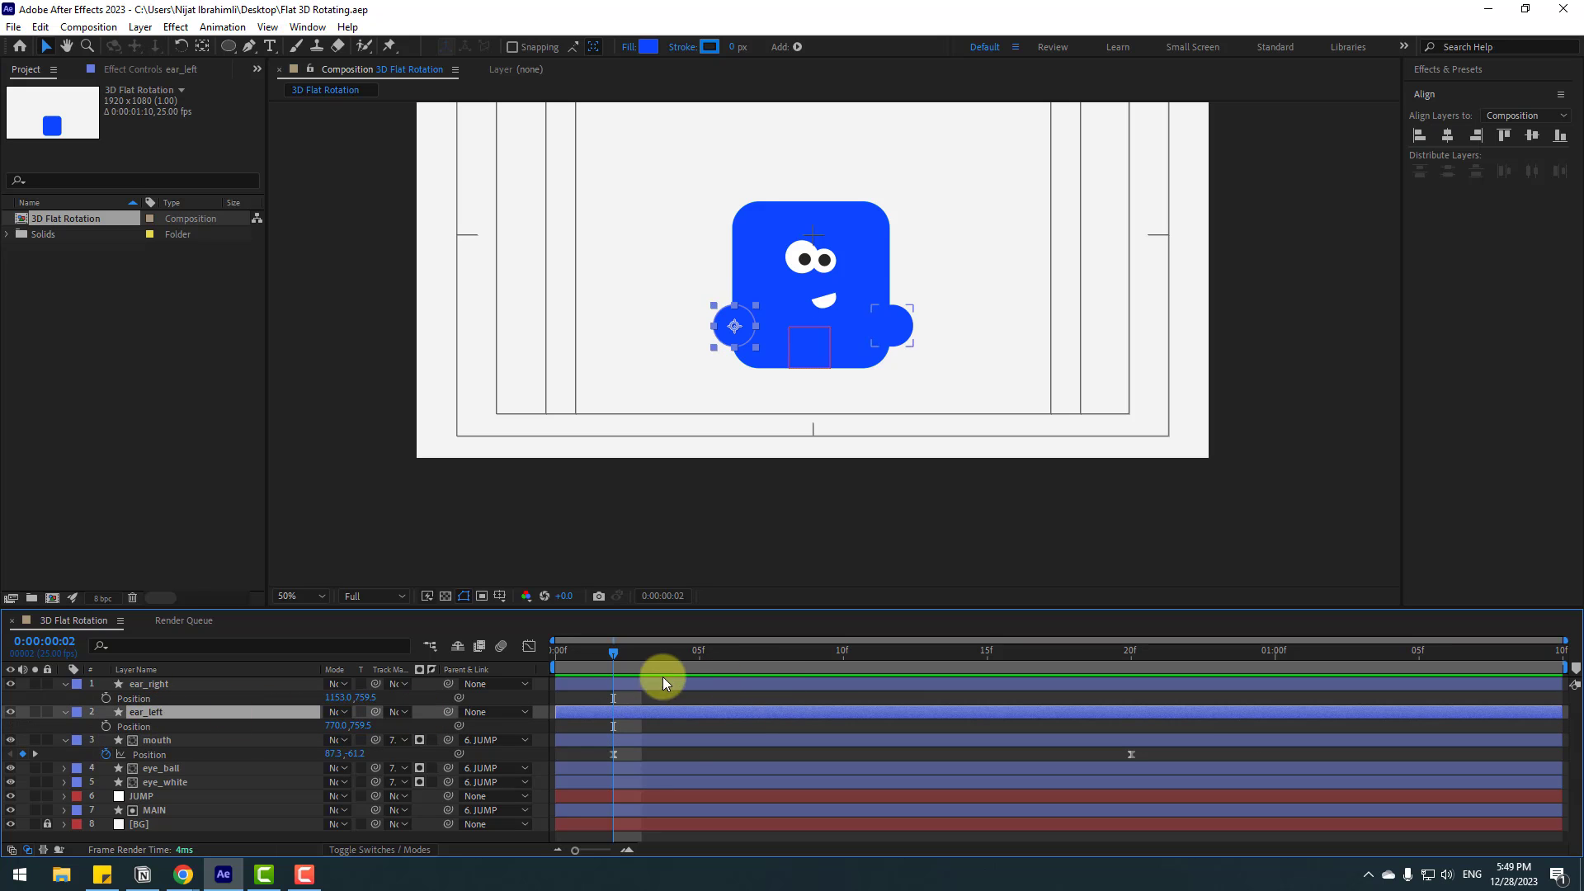
drag(609, 656, 557, 655)
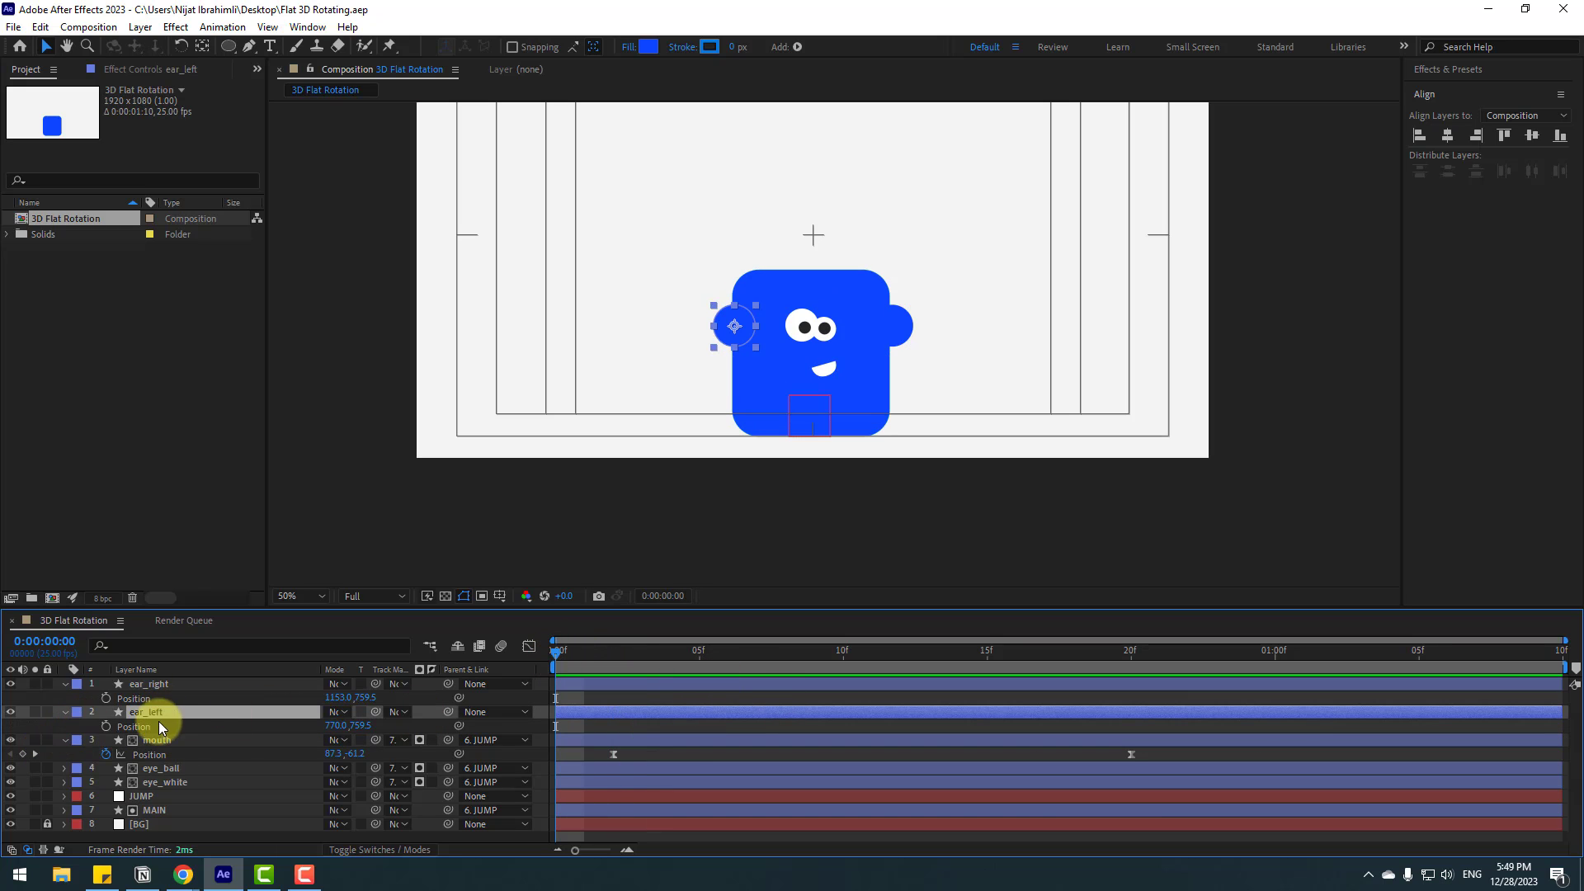
ctrl+click(144, 684)
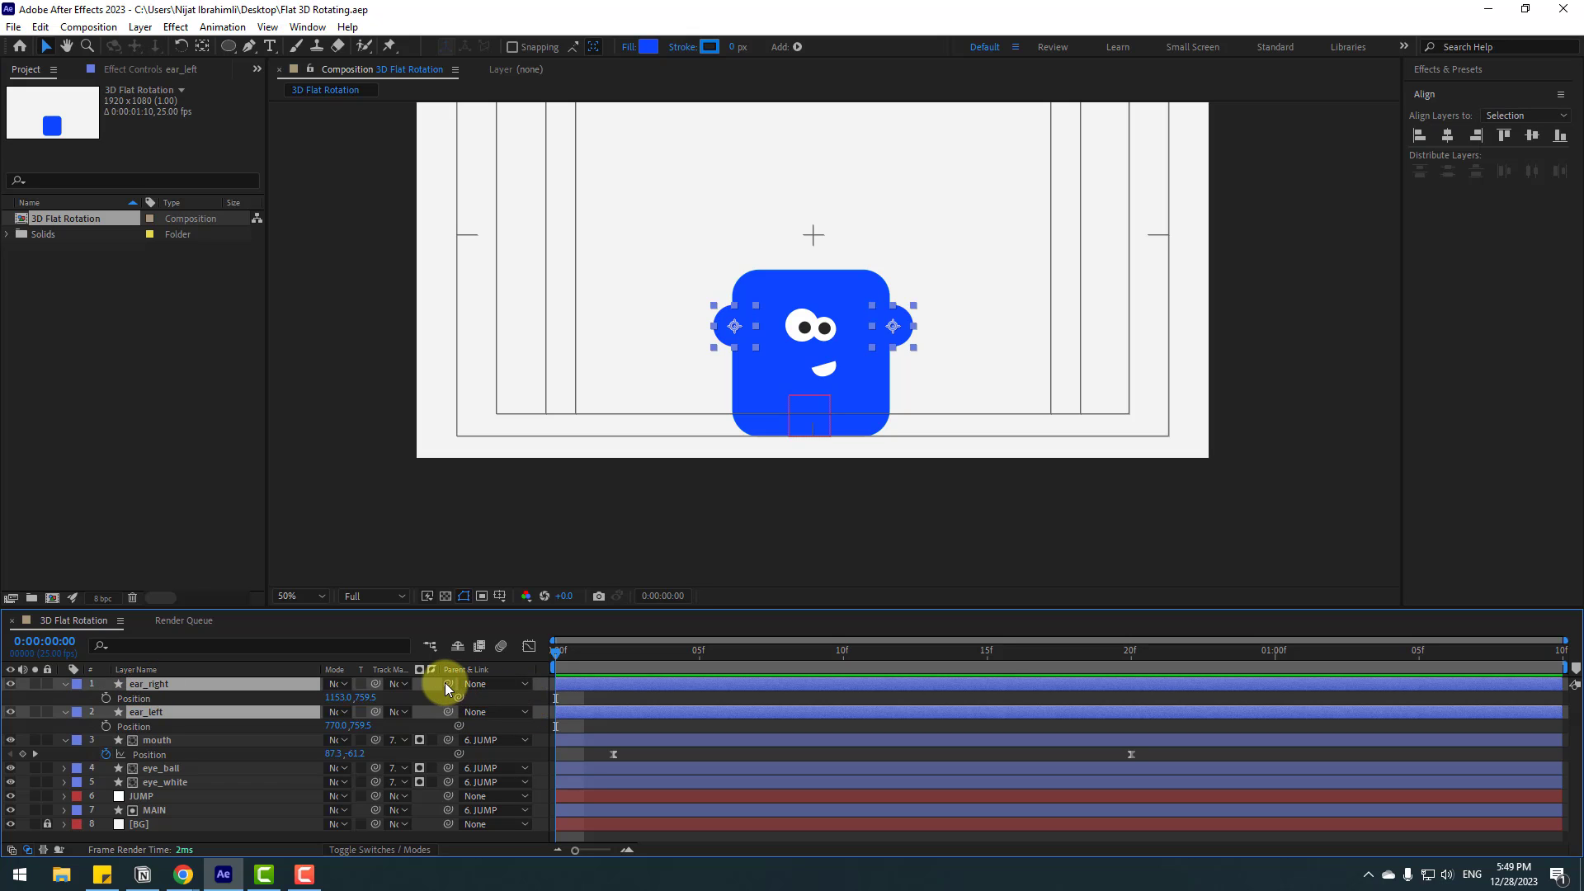
Step: Parent both ears to JUMP and keyframe ear_left sliding inward to X -79.9 between frames 1 and 6
drag(446, 684, 136, 798)
drag(545, 657, 587, 650)
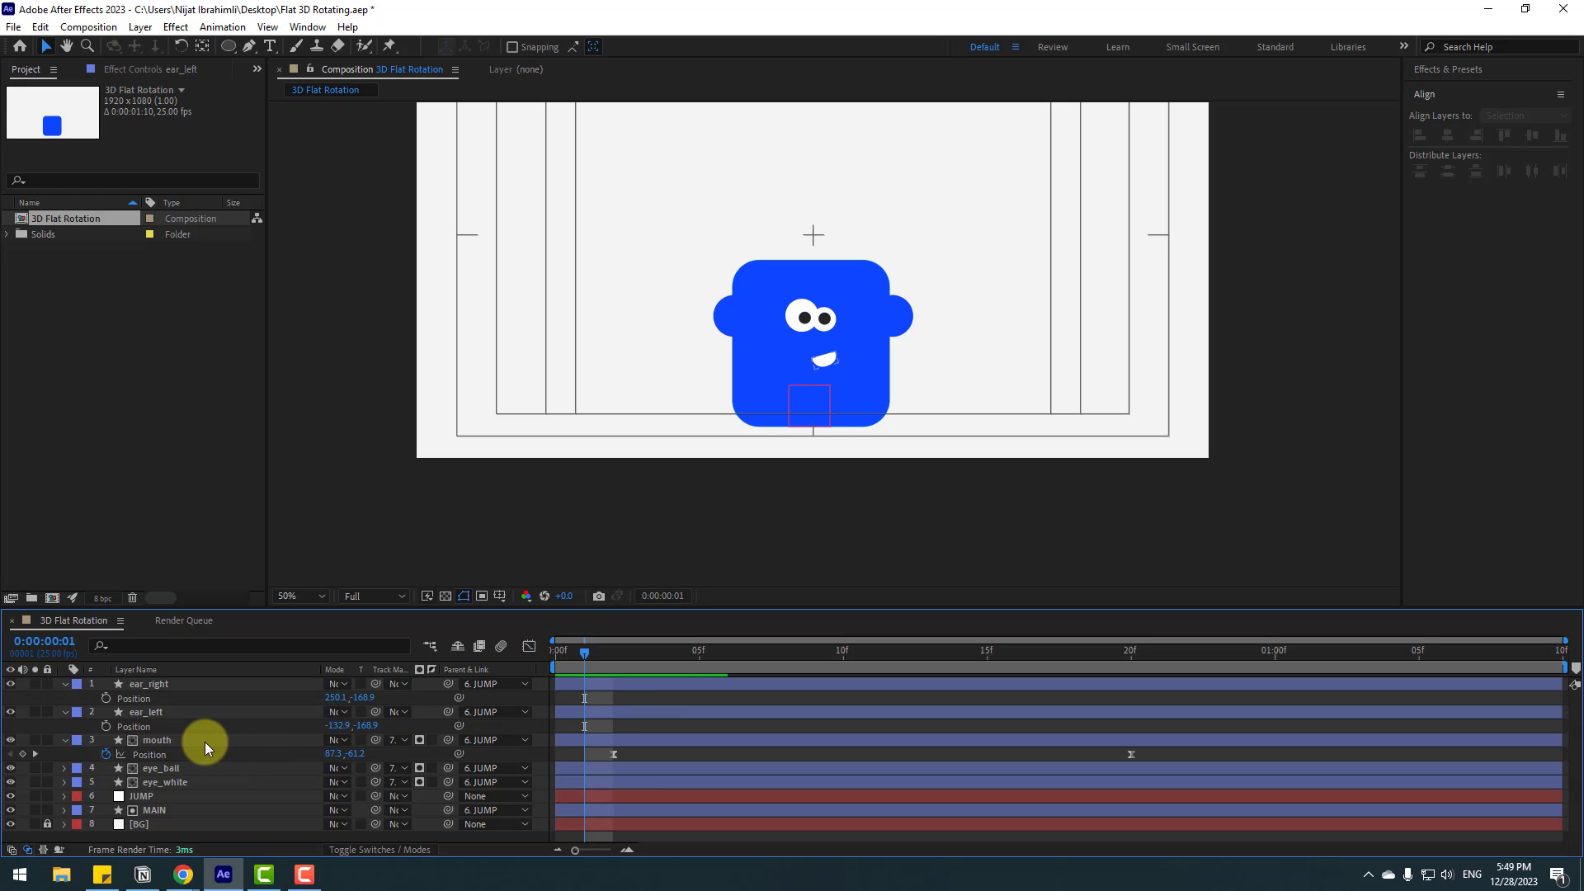
click(106, 727)
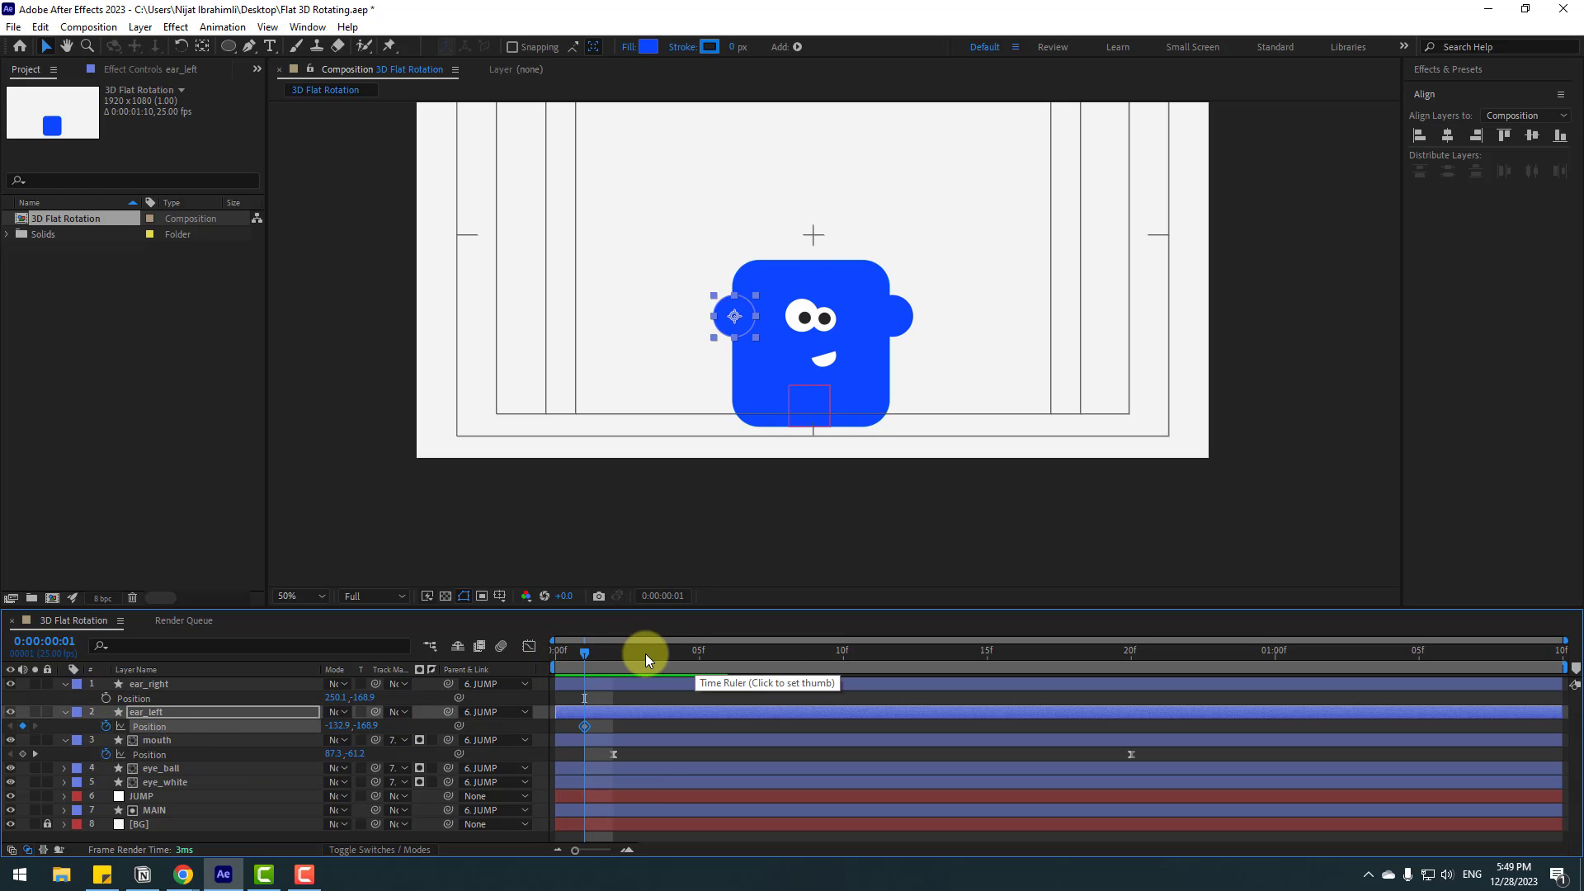
drag(646, 651, 728, 651)
drag(345, 729, 381, 725)
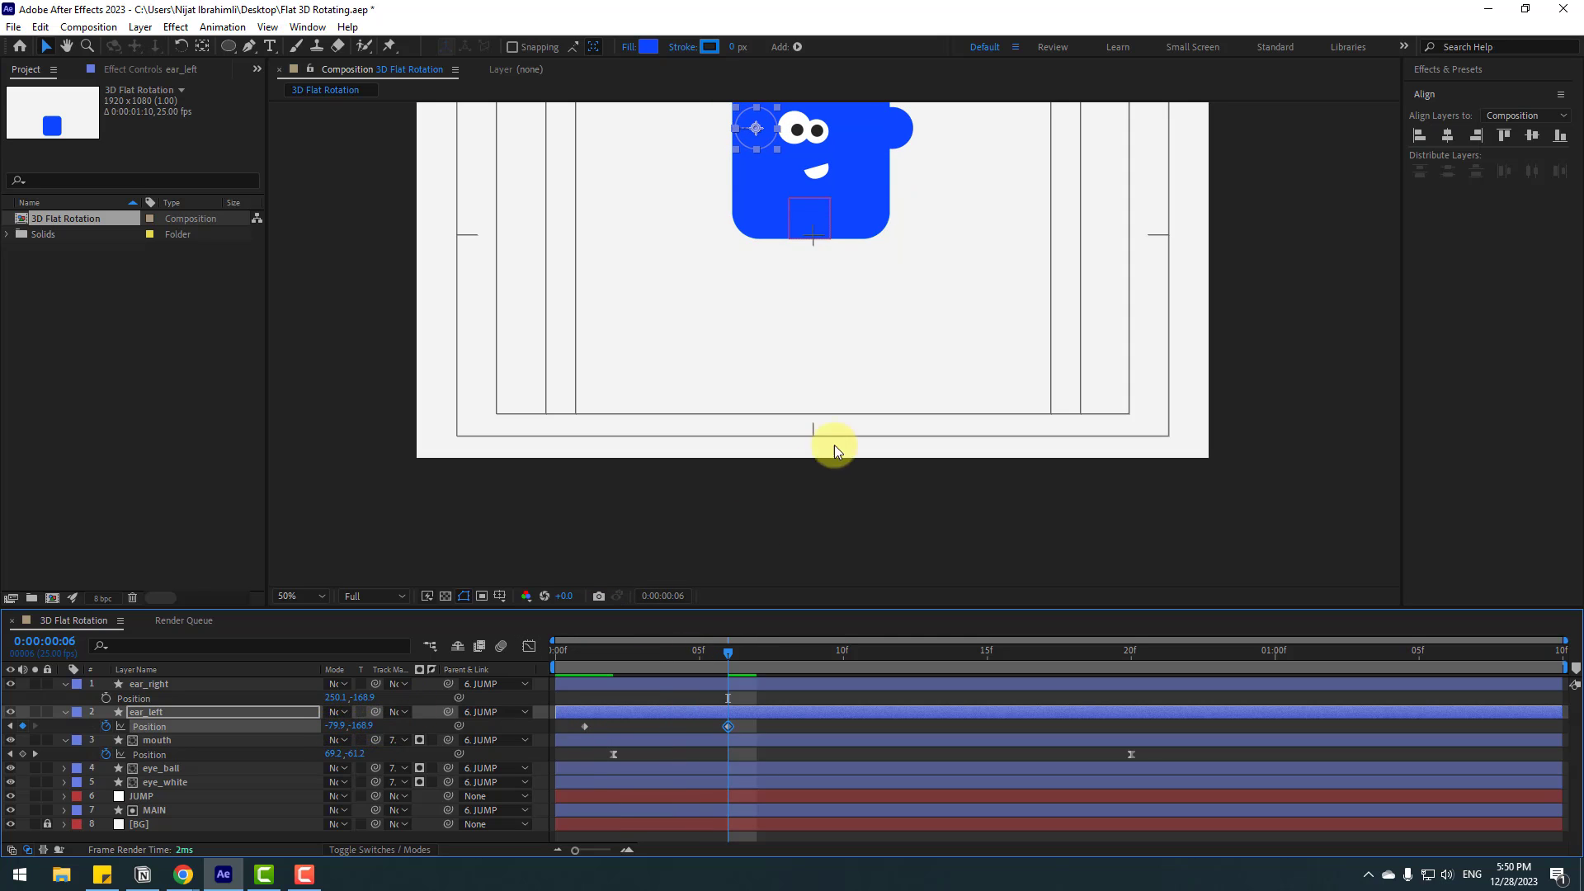
drag(890, 381, 883, 430)
click(751, 729)
Step: Preview from frame 1, then move both ear layers below MAIN, just above [BG]
drag(616, 652, 581, 658)
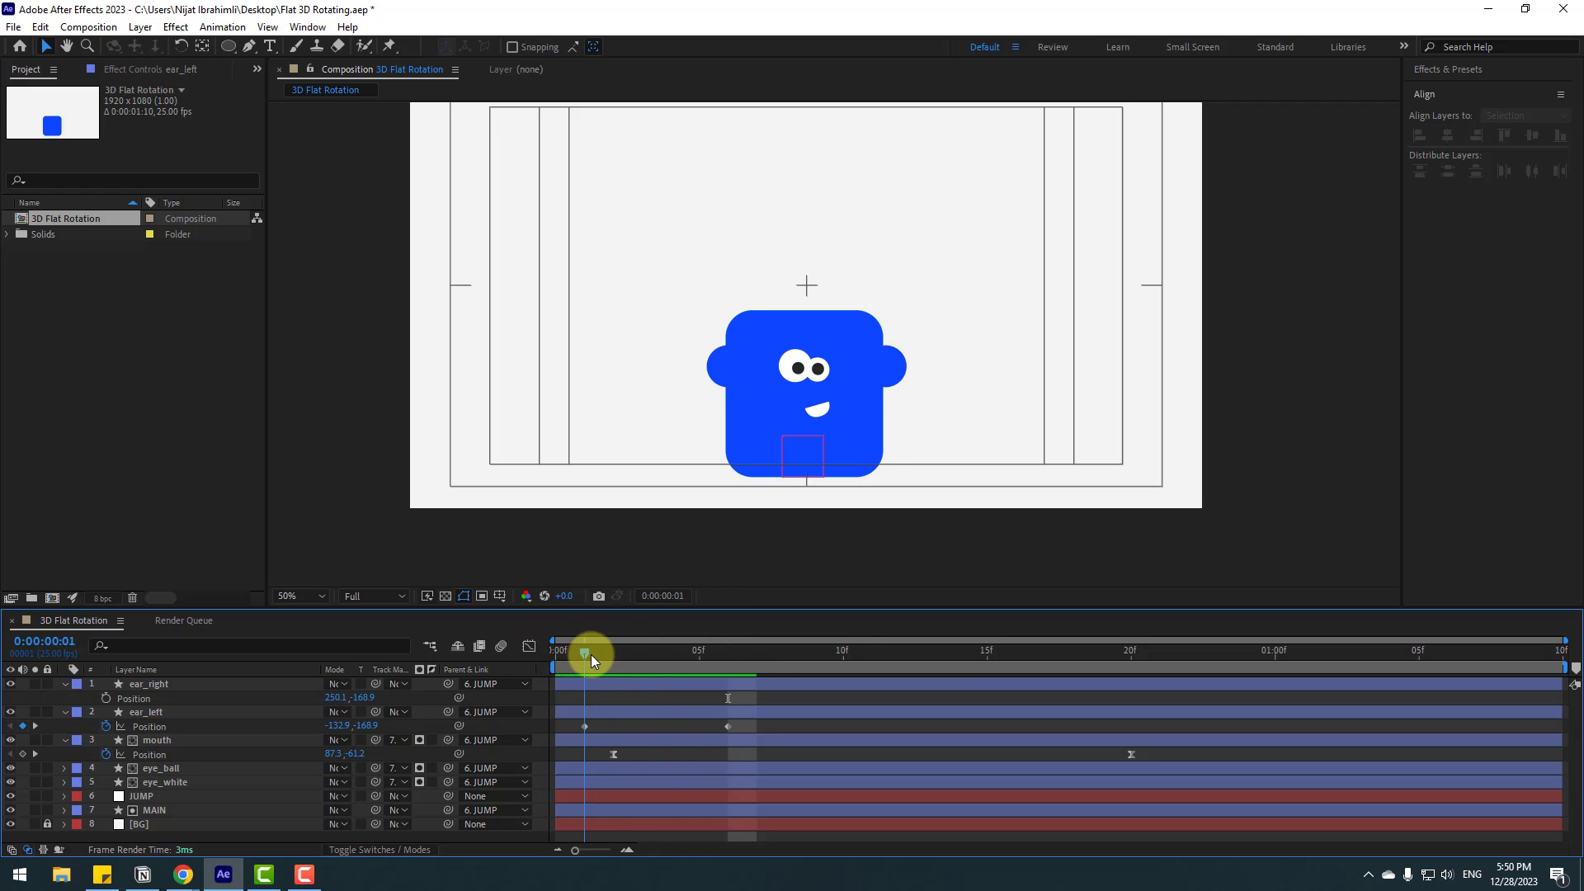
key(space)
key(space)
key(space)
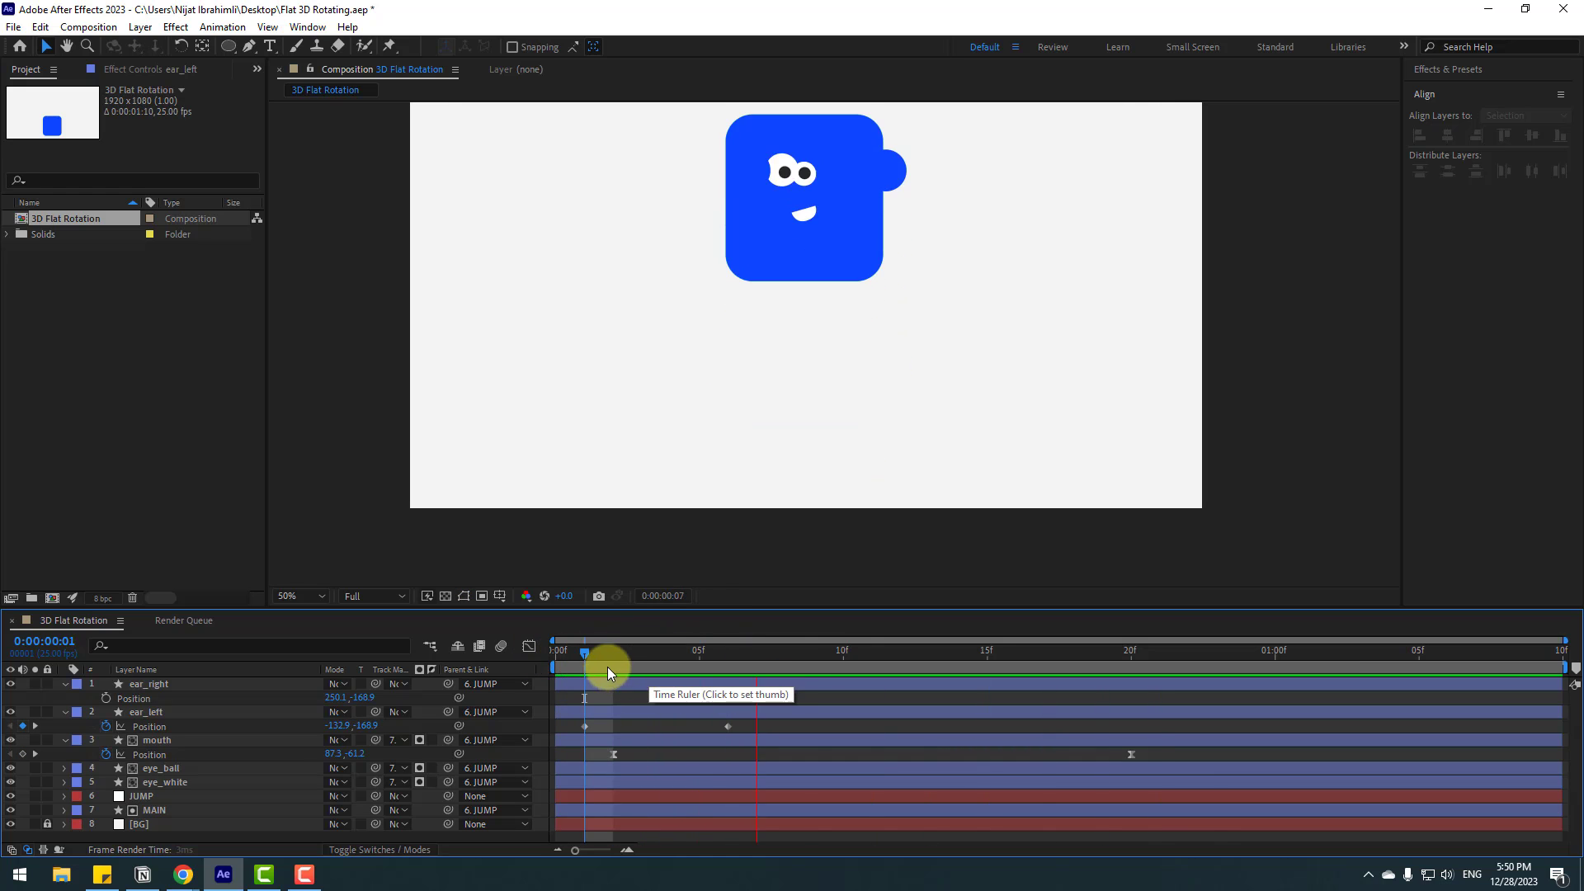
key(space)
click(153, 726)
click(149, 712)
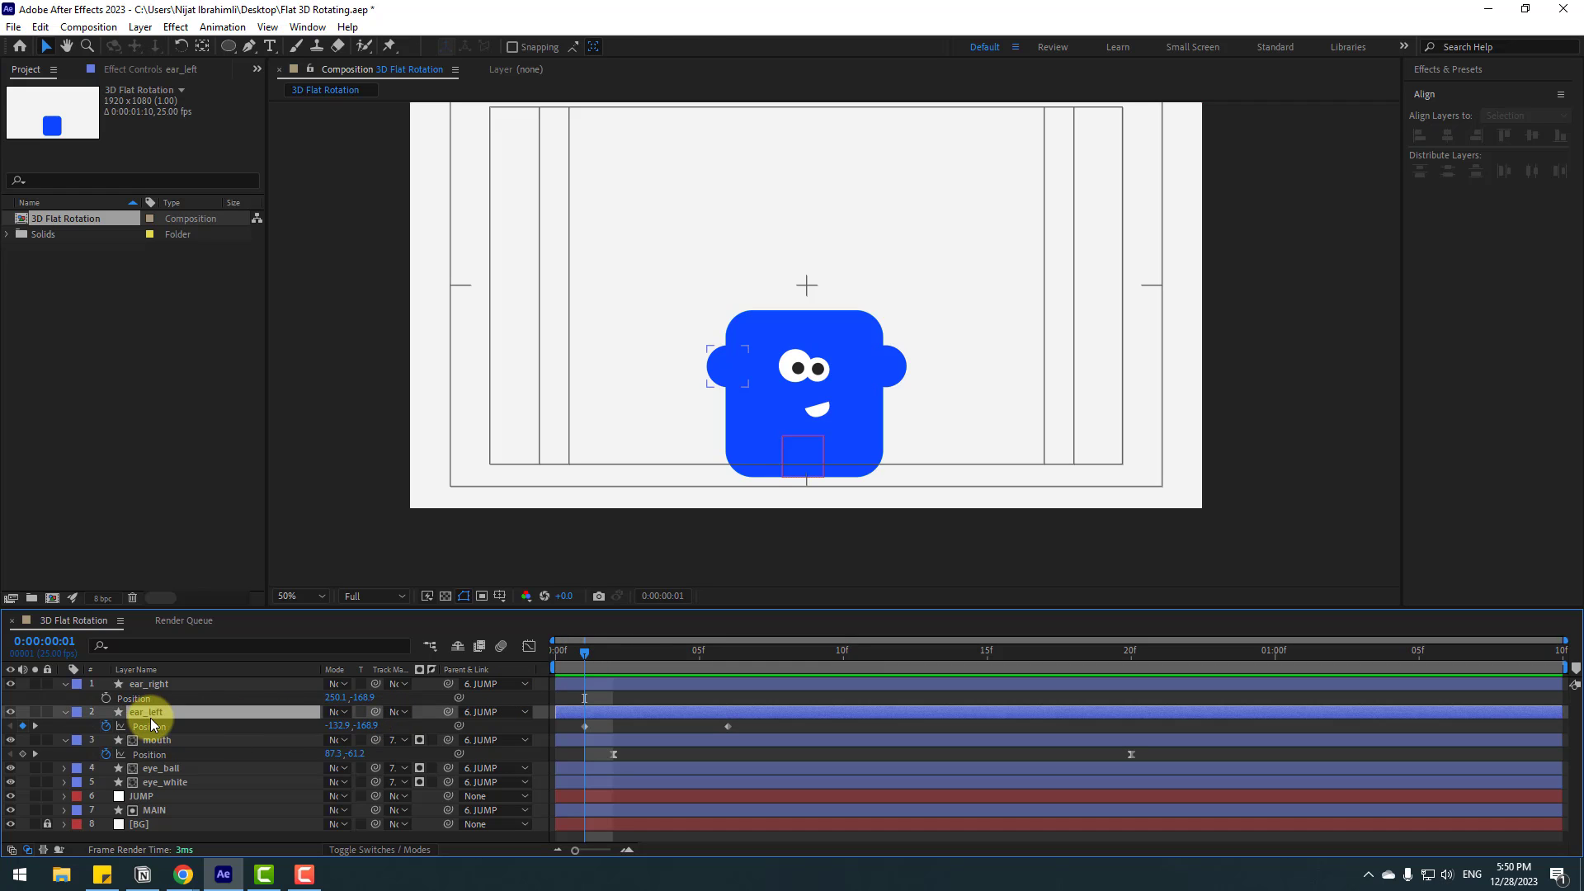
ctrl+click(160, 686)
drag(163, 704, 175, 813)
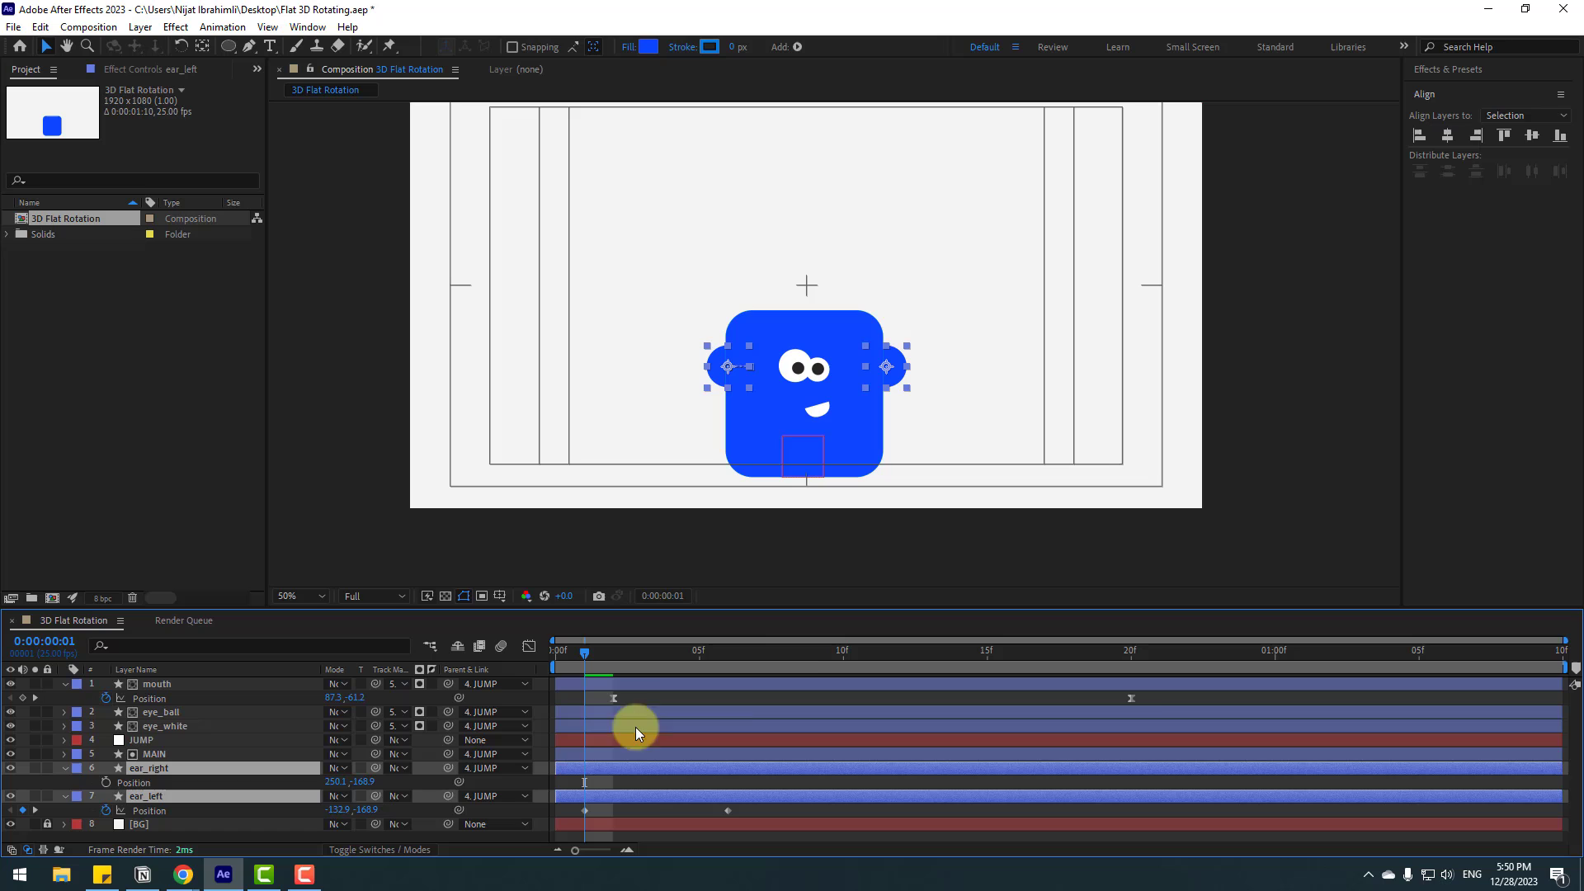
Step: Keyframe ear_right's Position from X 250.1 at frame 1 to 25.1 at frame 20
click(675, 695)
key(space)
key(space)
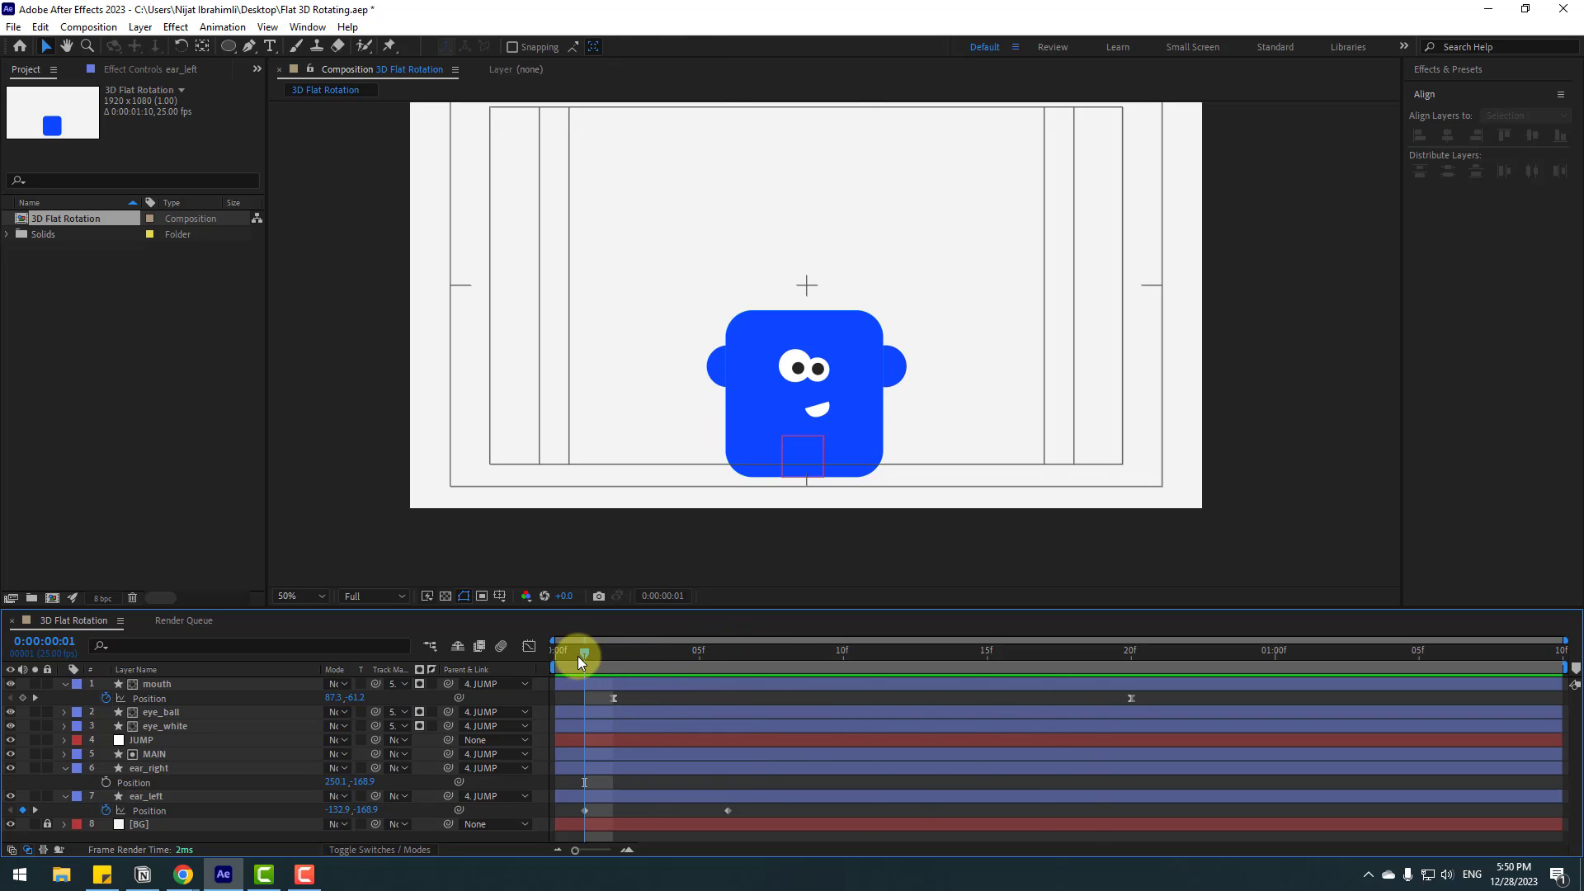
click(889, 368)
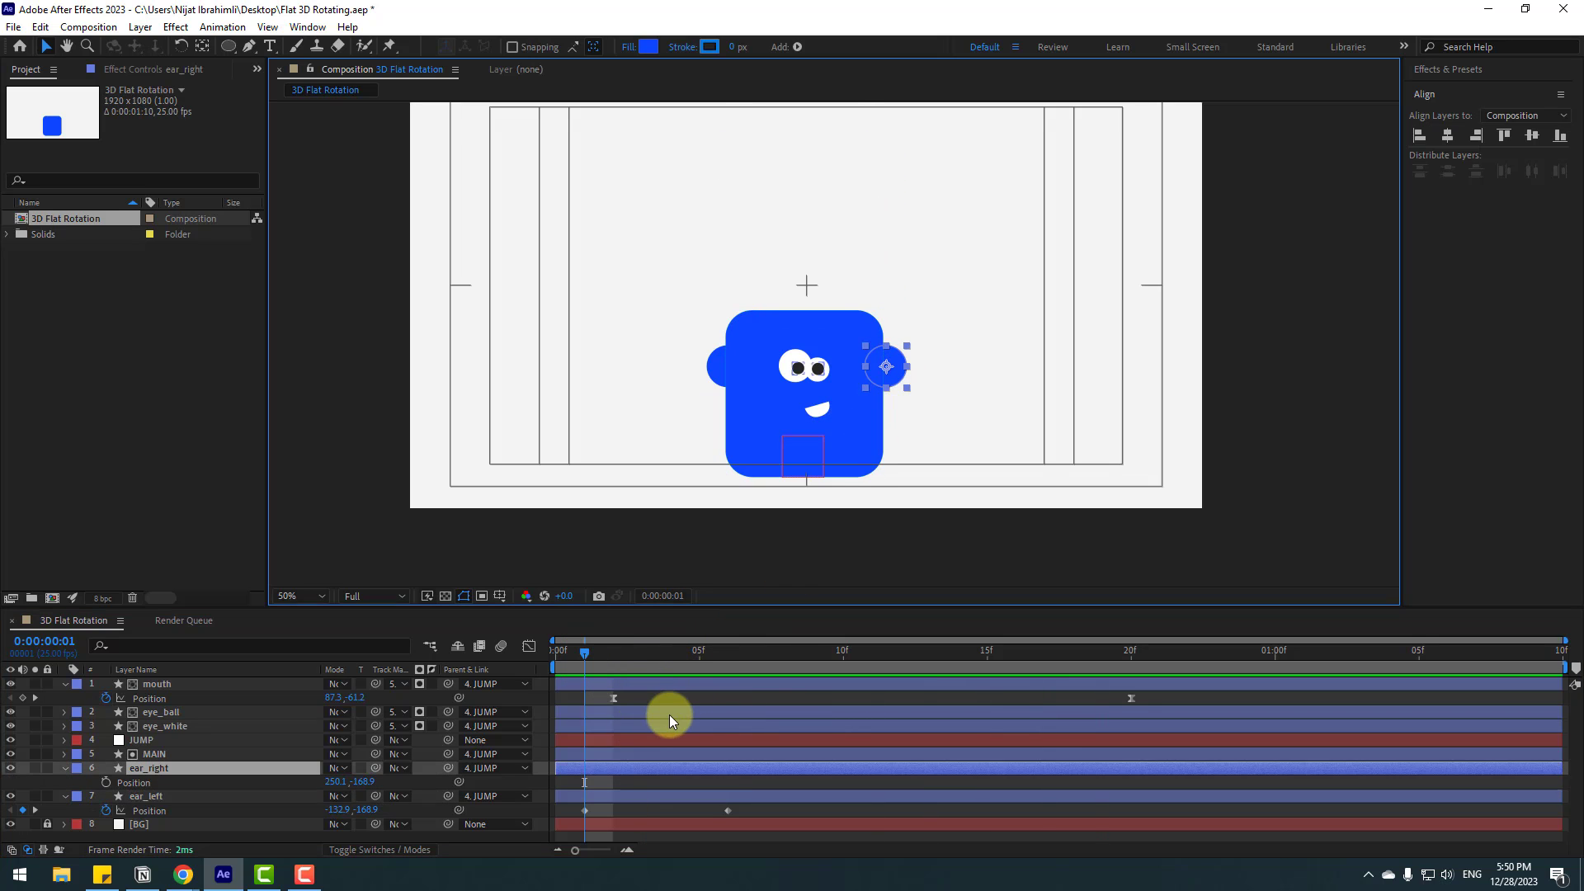
click(107, 782)
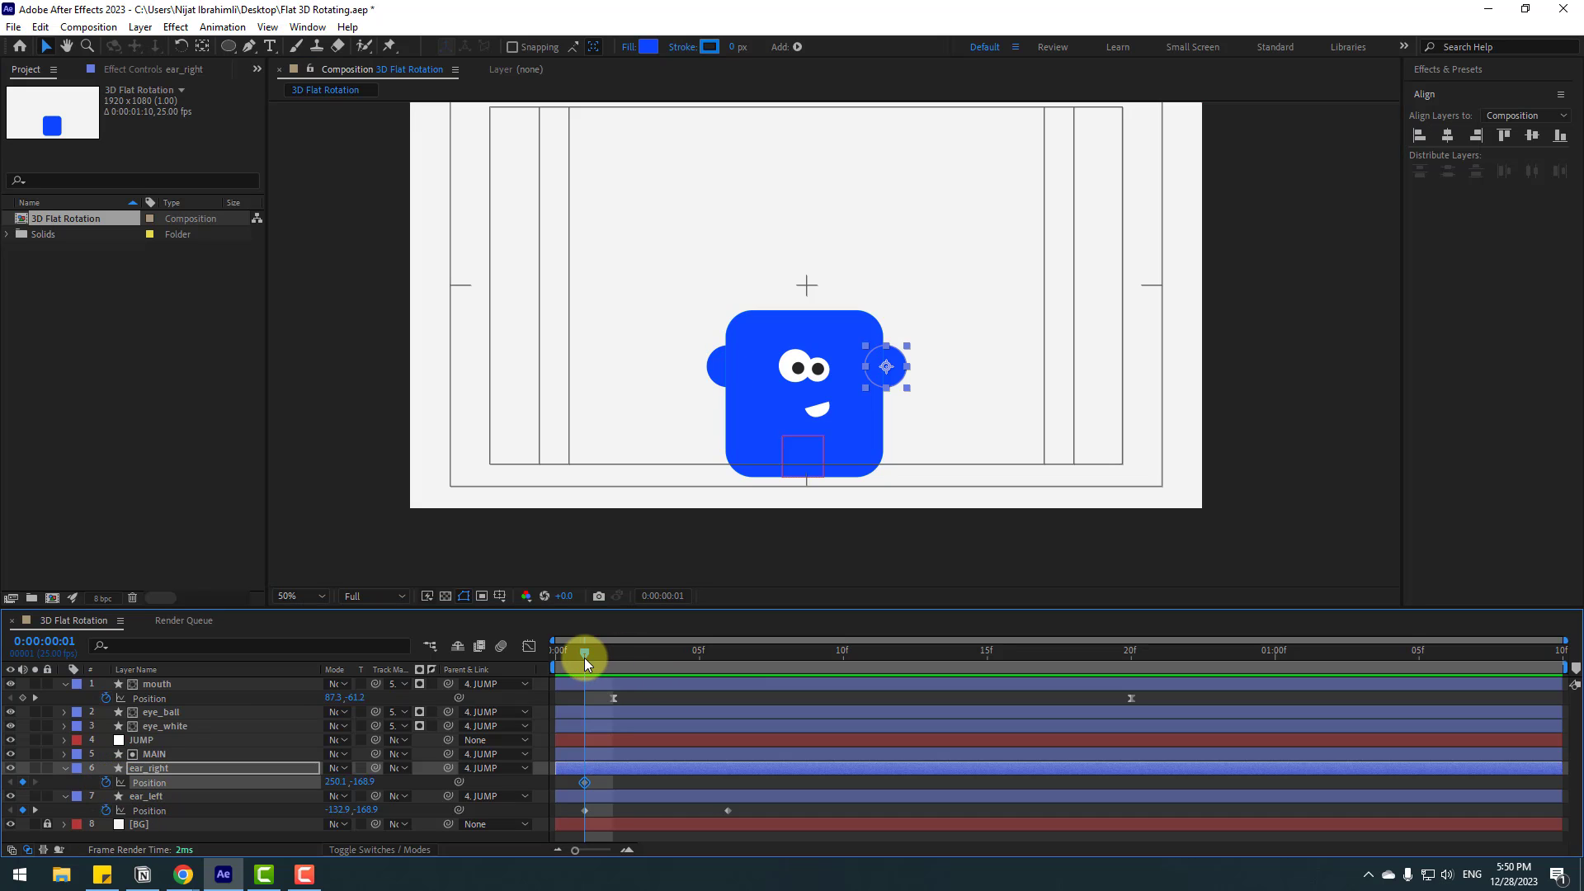
drag(584, 656, 1131, 656)
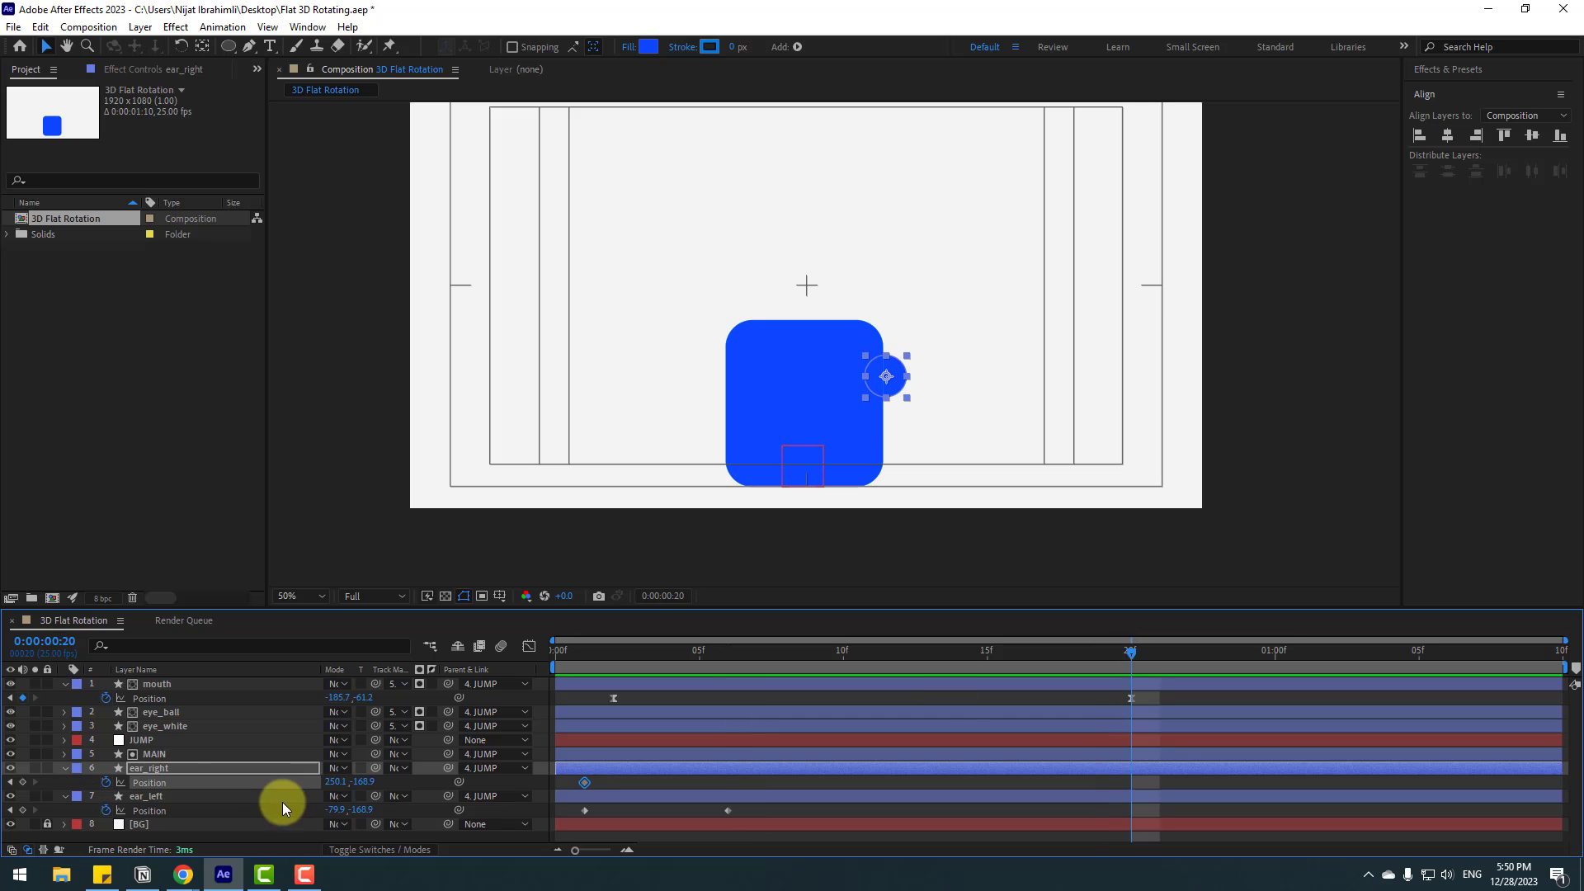
drag(345, 790, 163, 790)
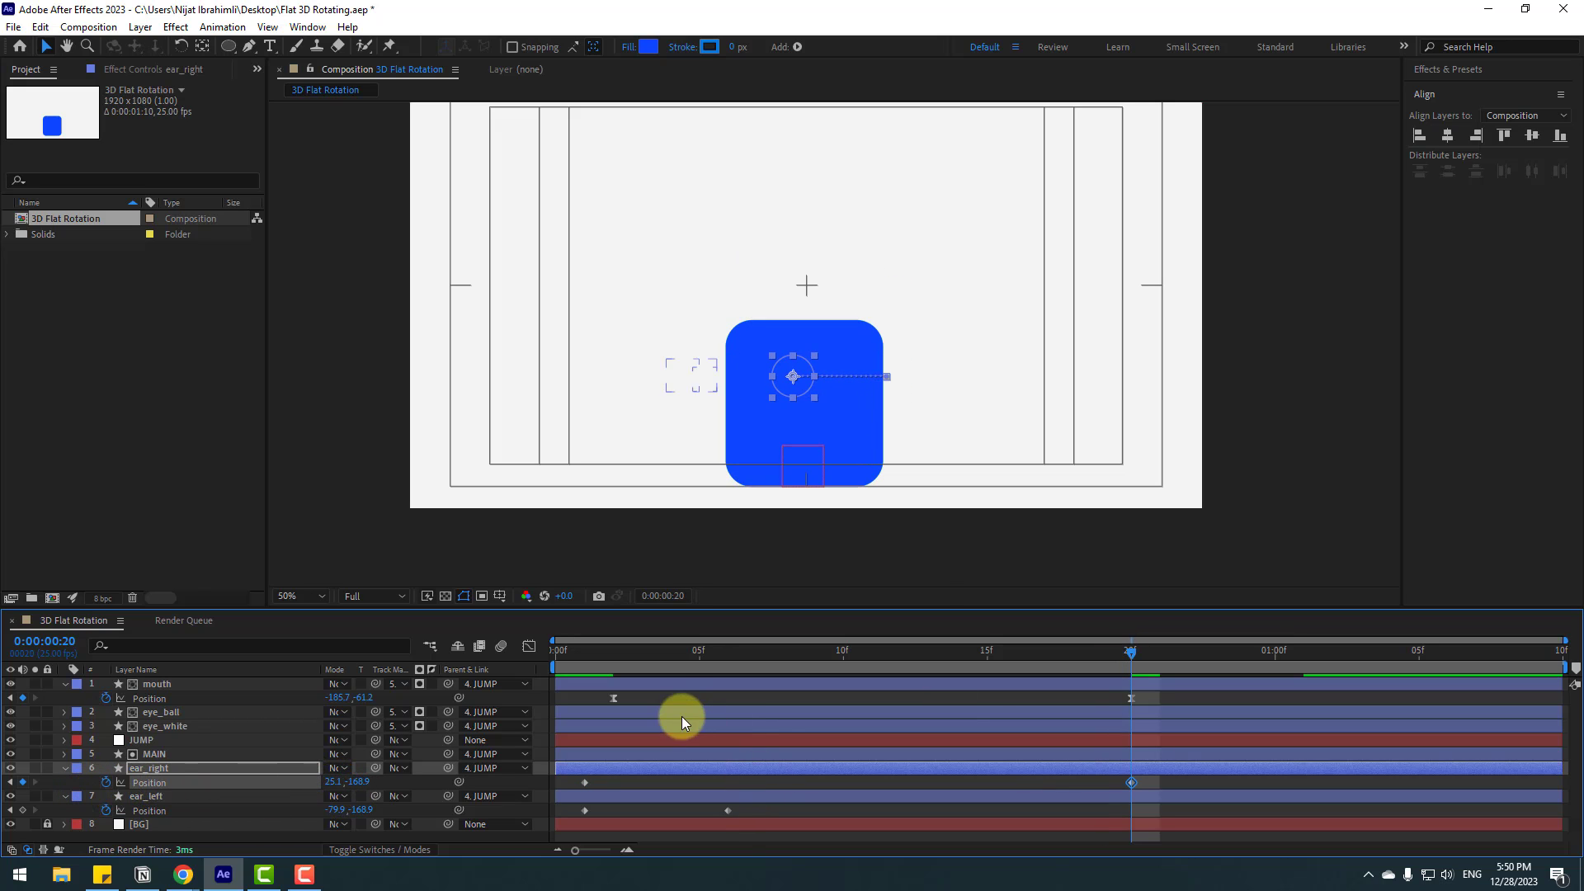
click(581, 643)
mouse_move(574, 652)
mouse_down()
mouse_move(794, 652)
mouse_move(582, 651)
mouse_up()
click(190, 779)
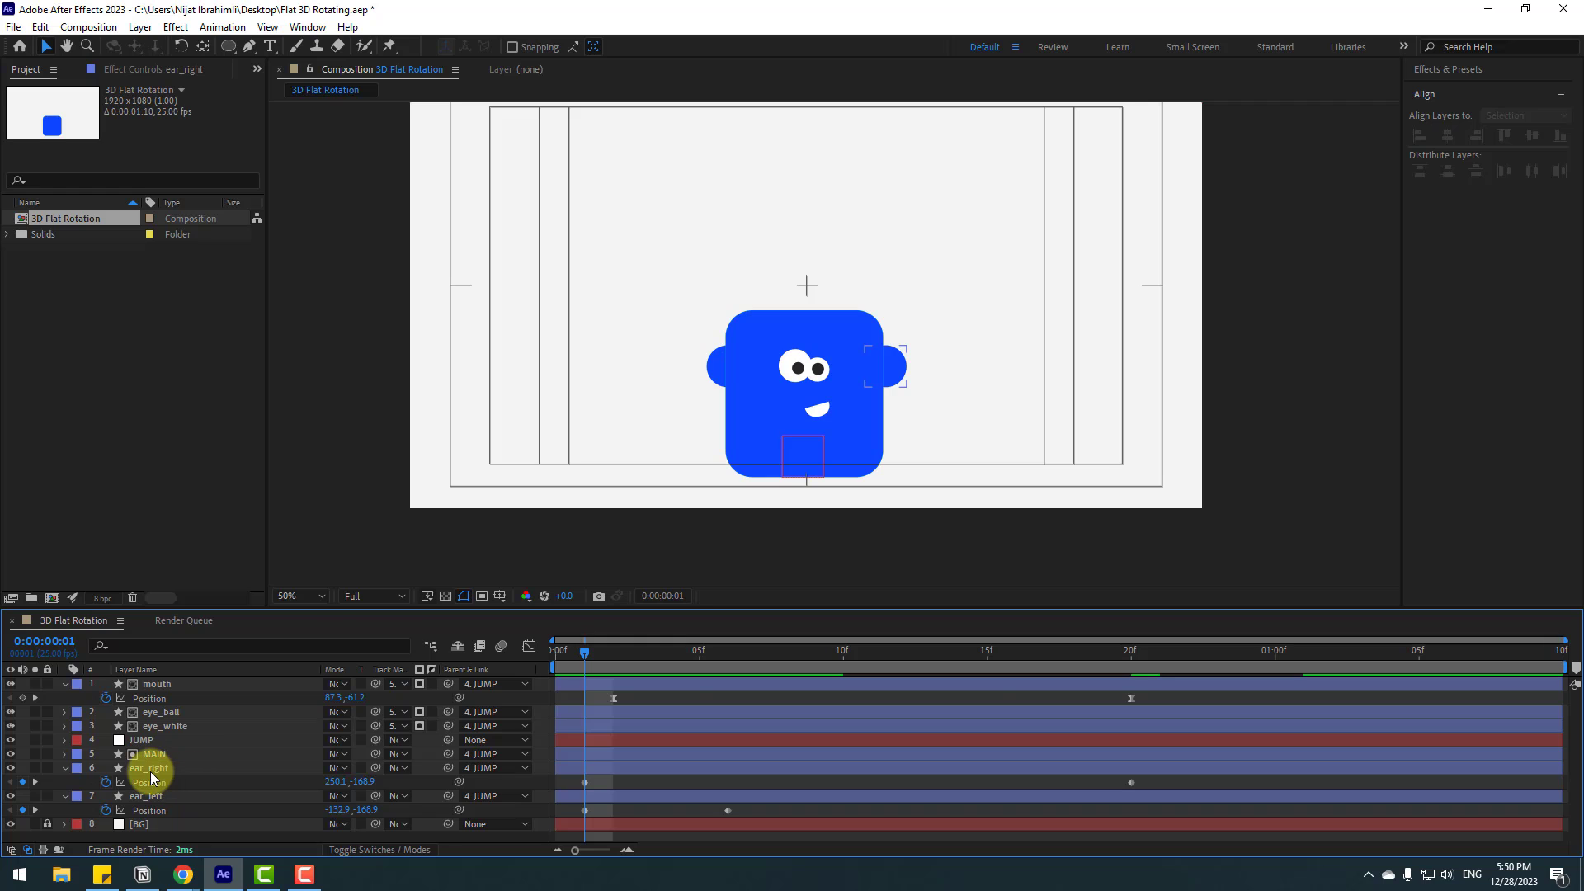
click(154, 771)
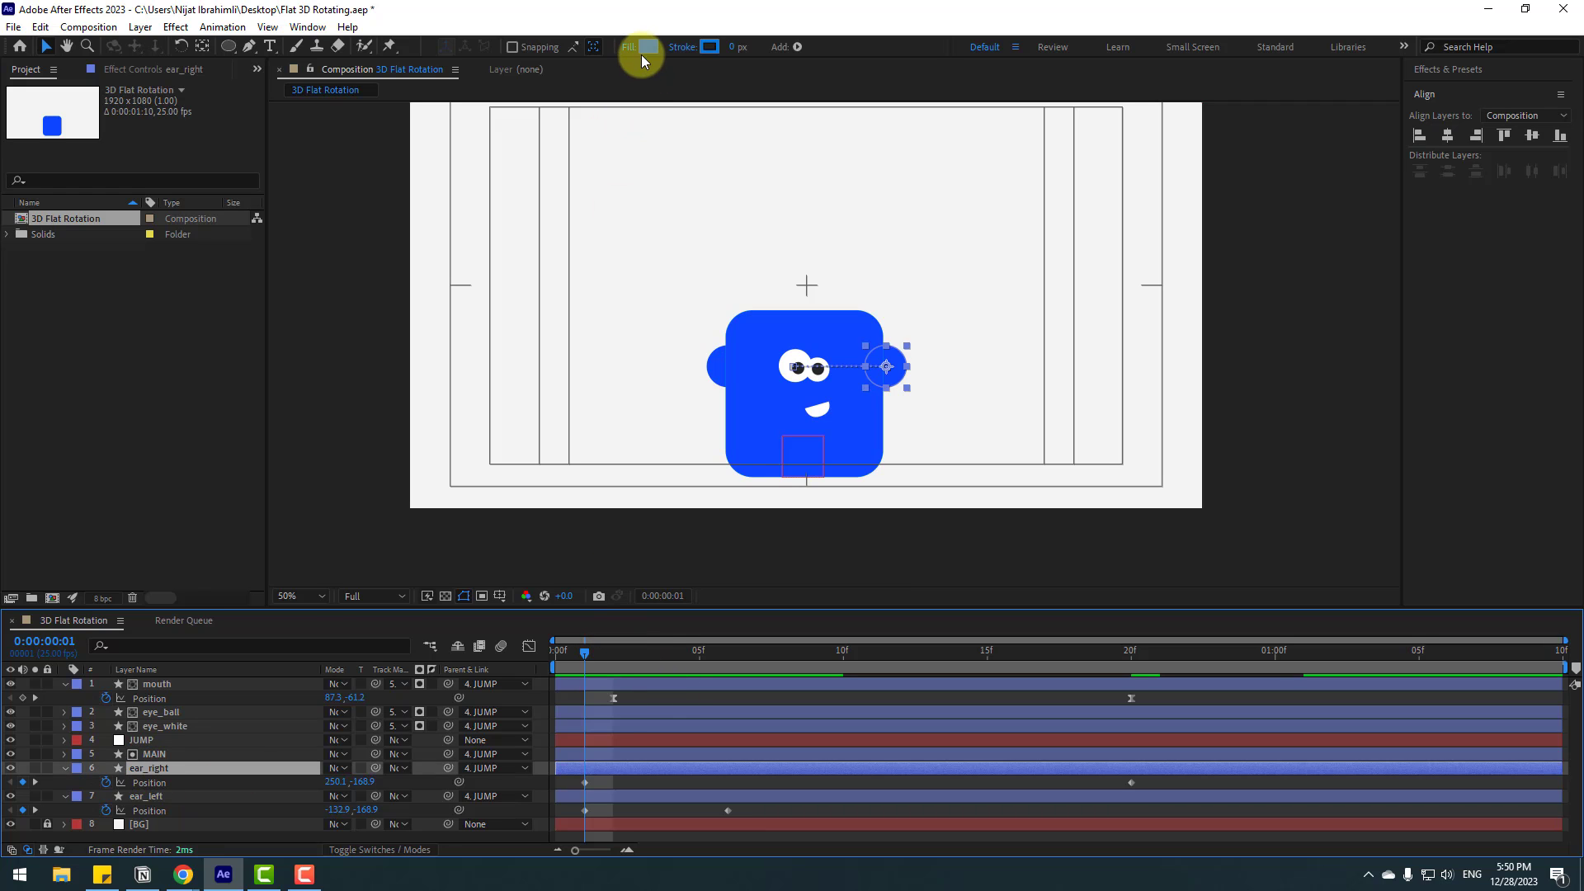
Step: Change ear_right's fill to a slightly darker blue, 1044ED
click(648, 47)
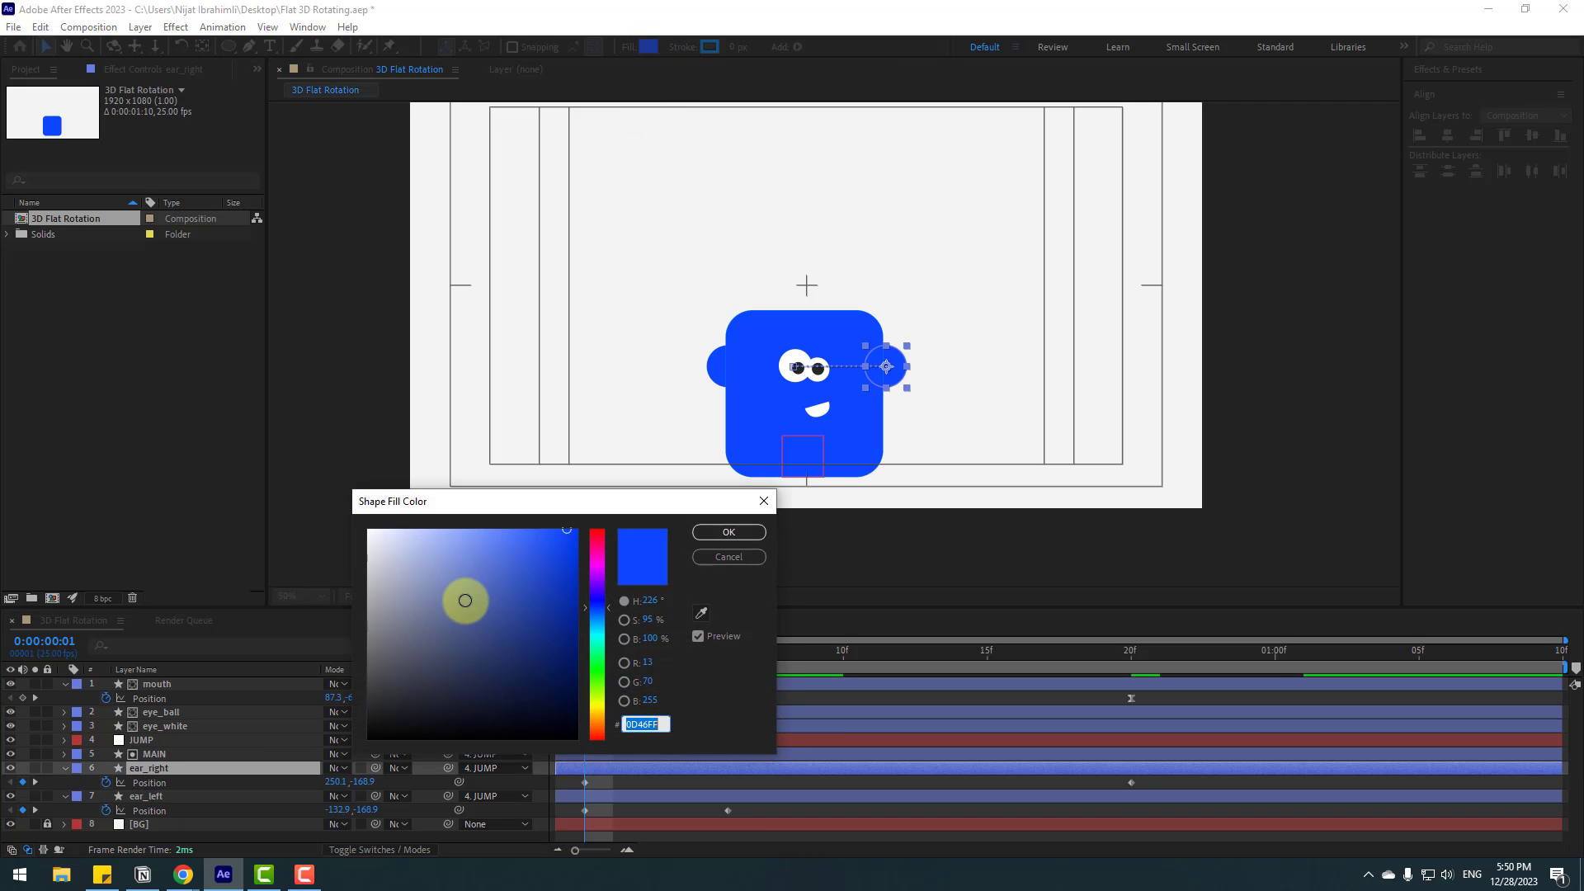
drag(555, 544, 564, 544)
click(706, 536)
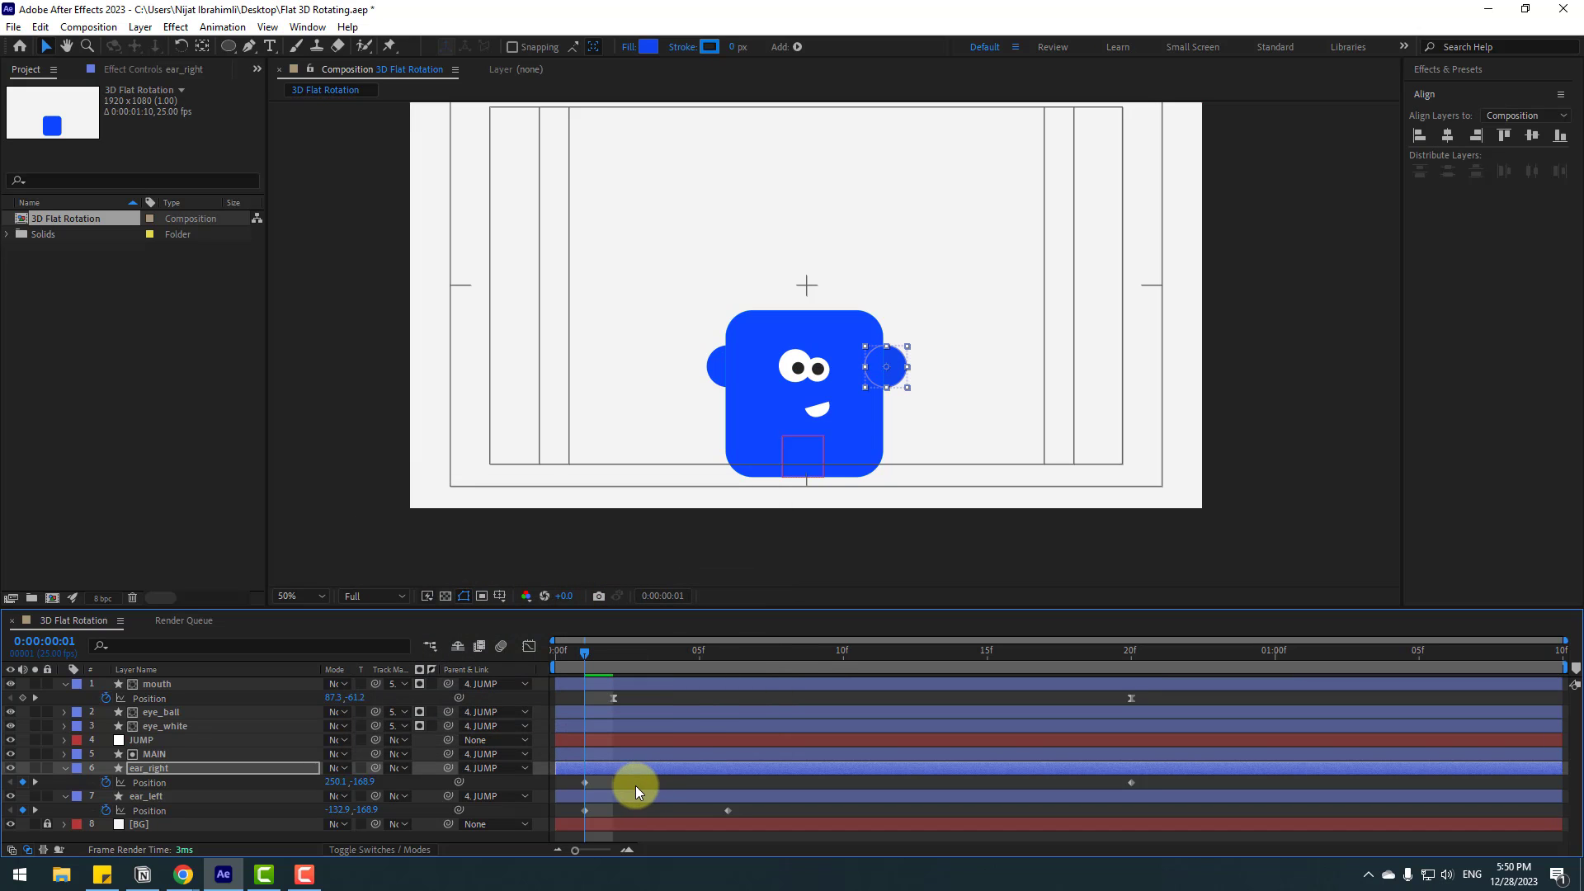
click(651, 785)
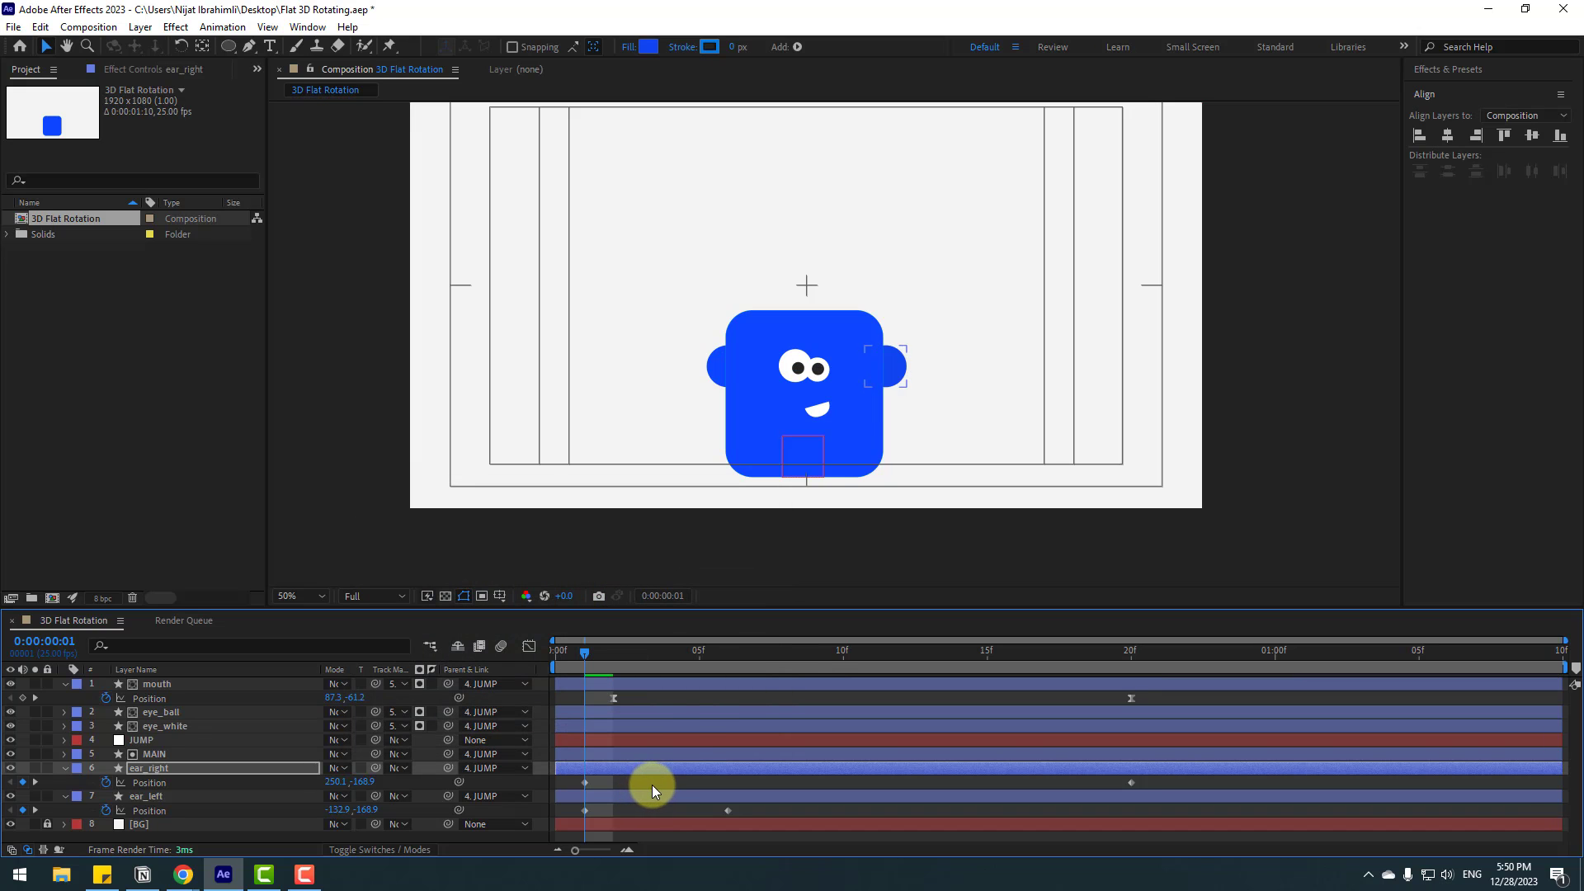
Step: Clear ear_right's Position keyframes and move its anchor point to the circle's left edge while soloed
click(106, 782)
key(period)
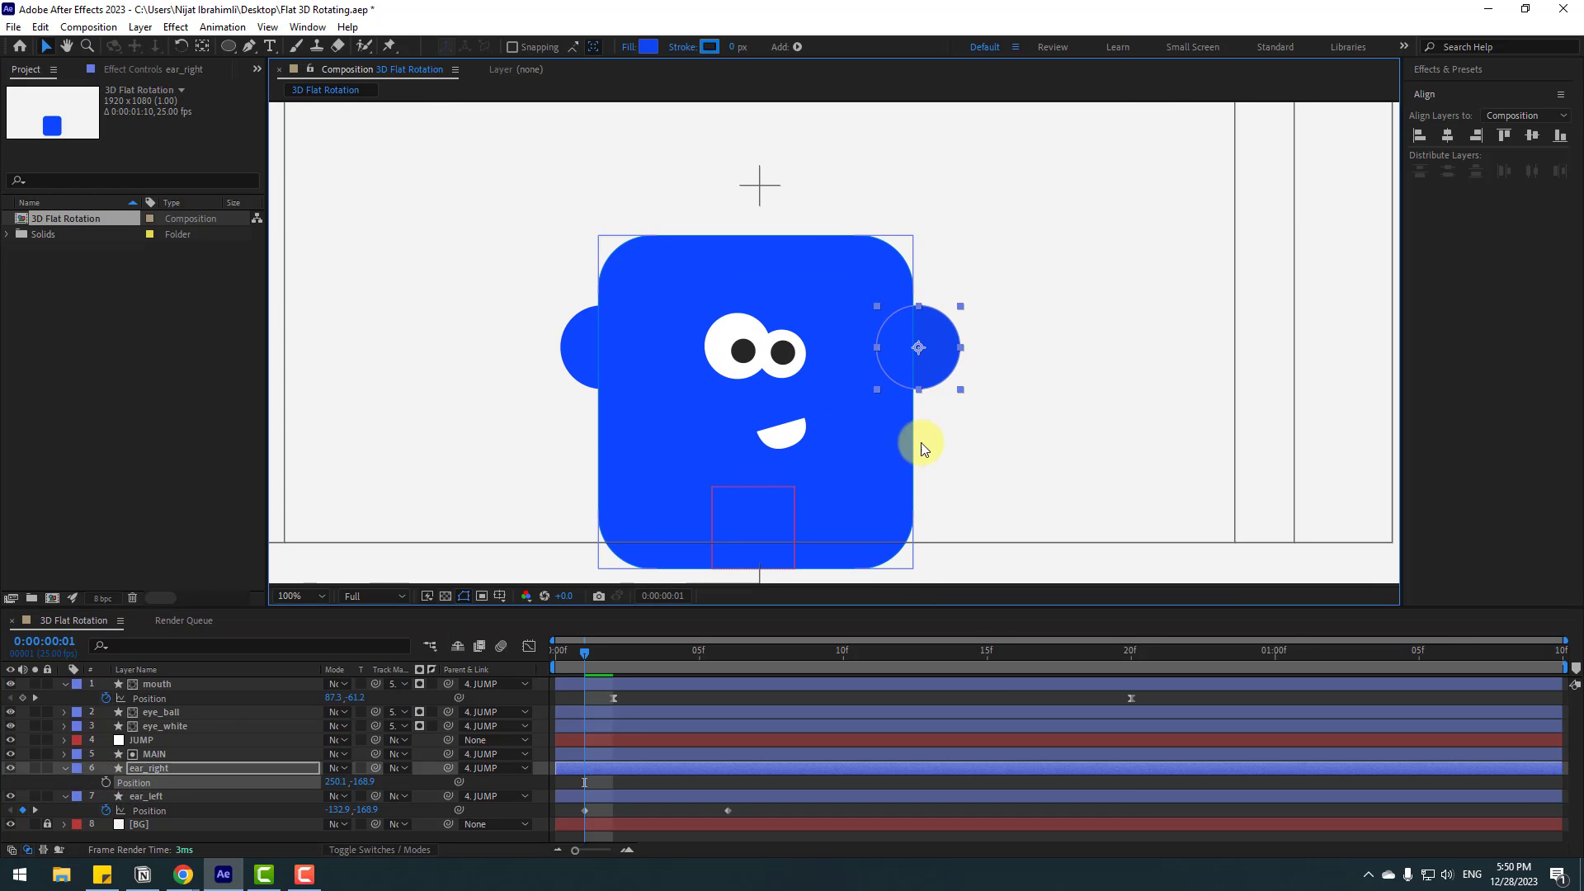
click(35, 768)
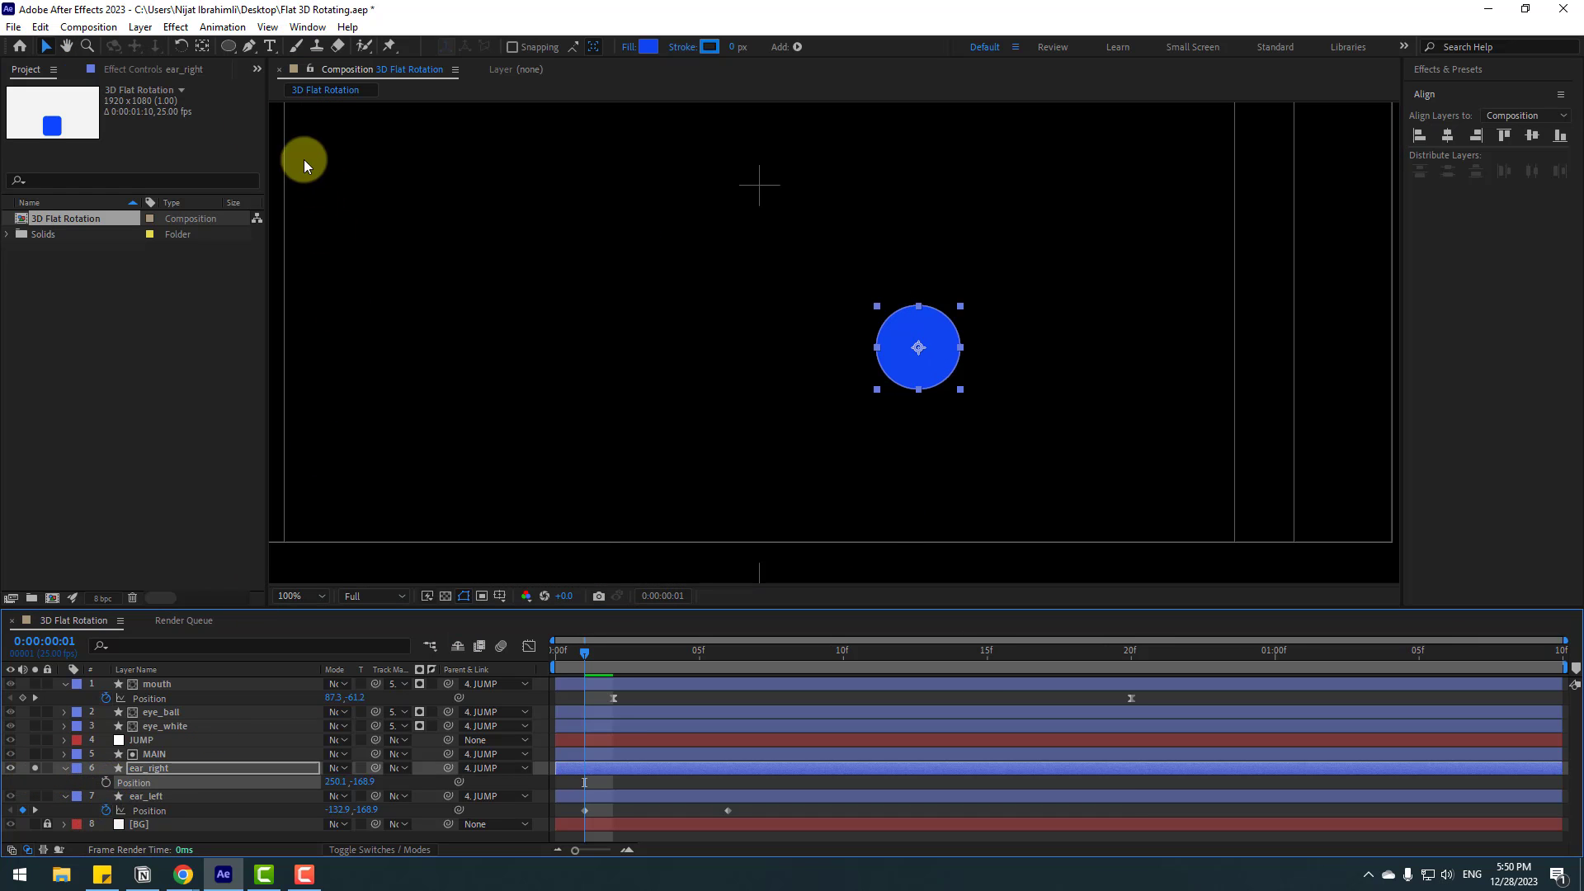
click(201, 50)
scroll(990, 364, up, 1)
drag(1007, 407, 921, 413)
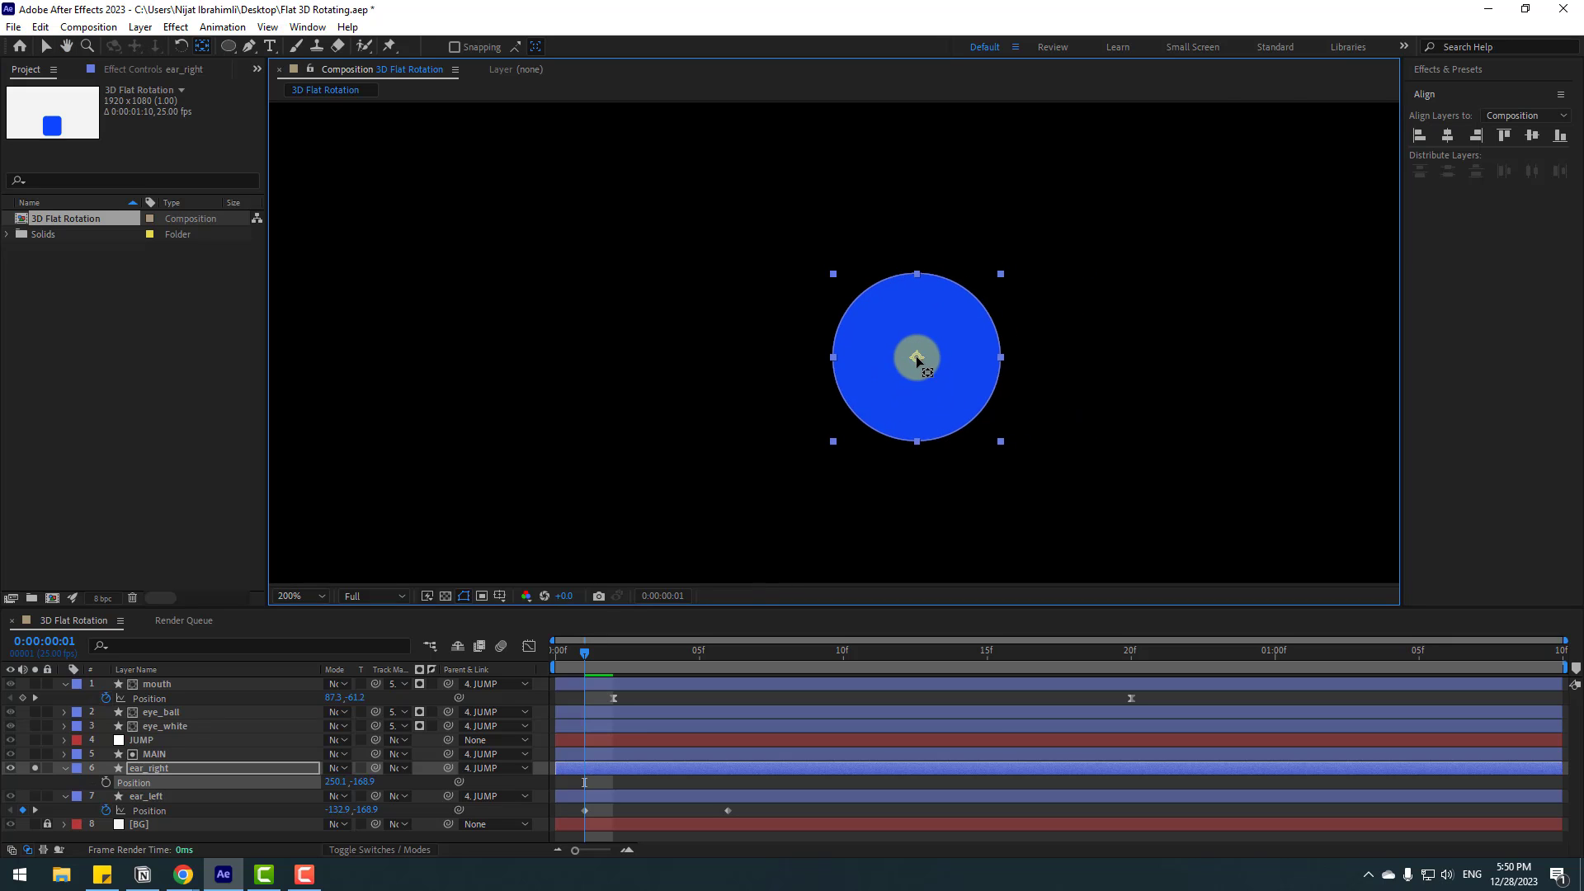
drag(916, 358, 833, 362)
click(45, 48)
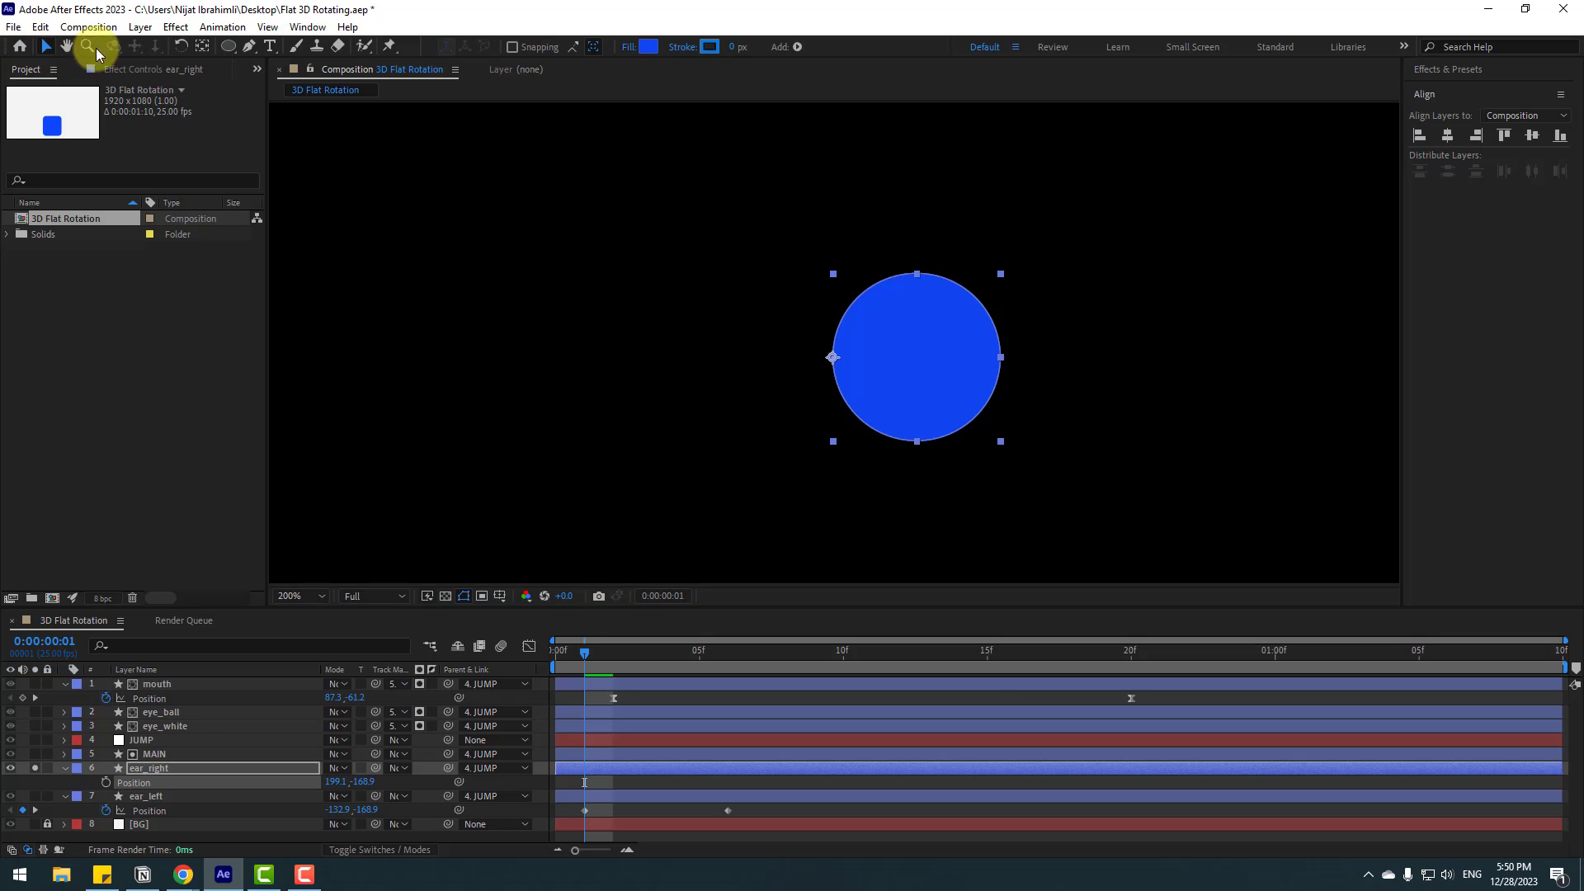
click(35, 768)
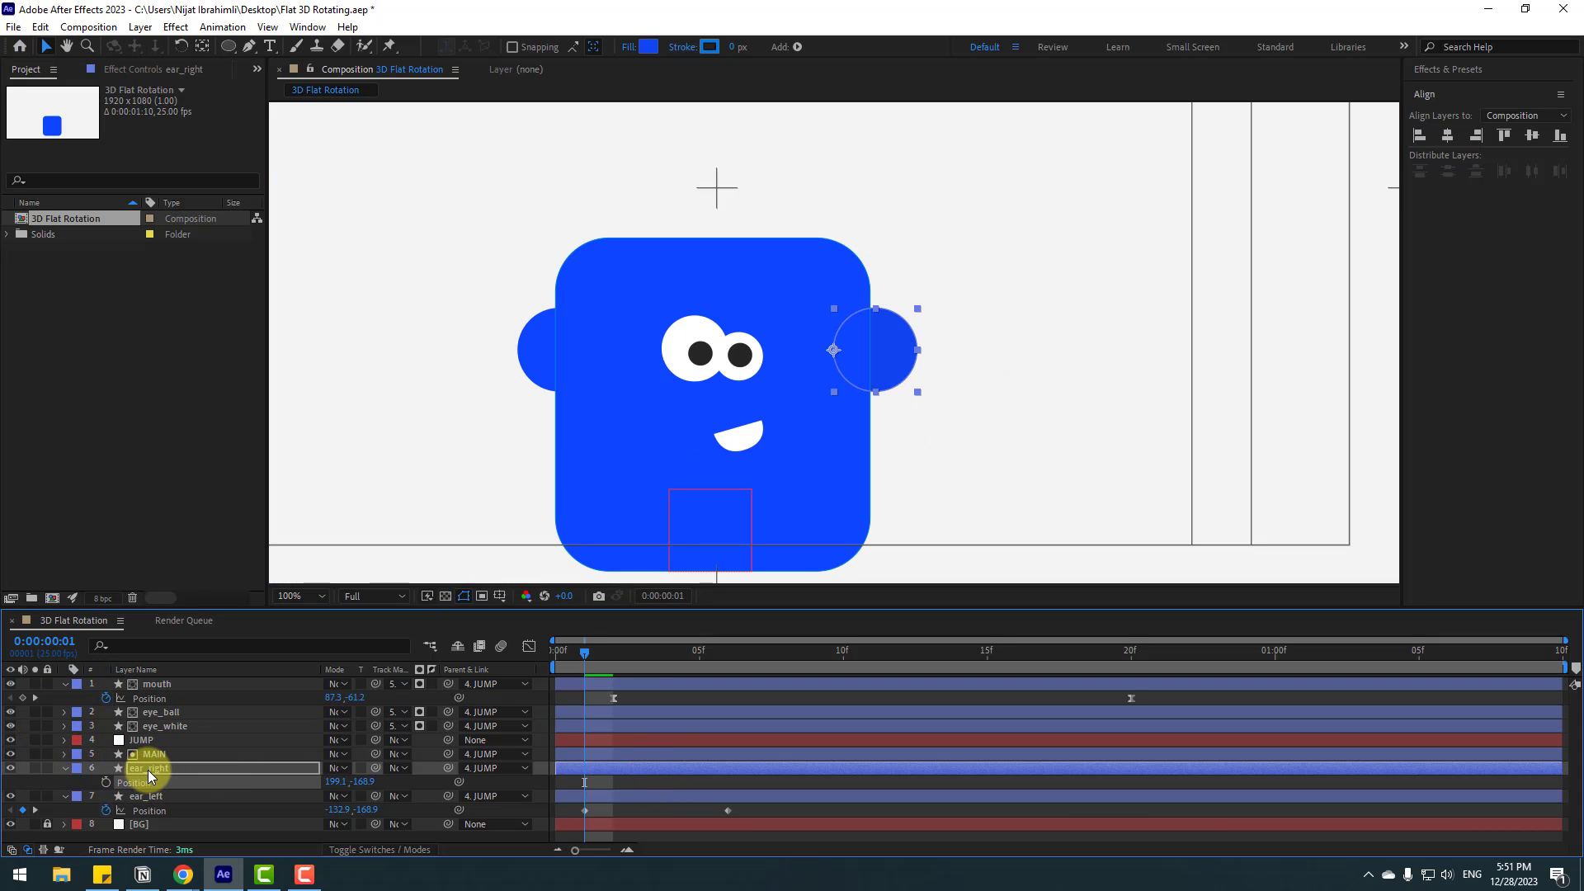
Step: Move ear_right above MAIN and start Position and Scale keyframes on it
drag(147, 770, 170, 751)
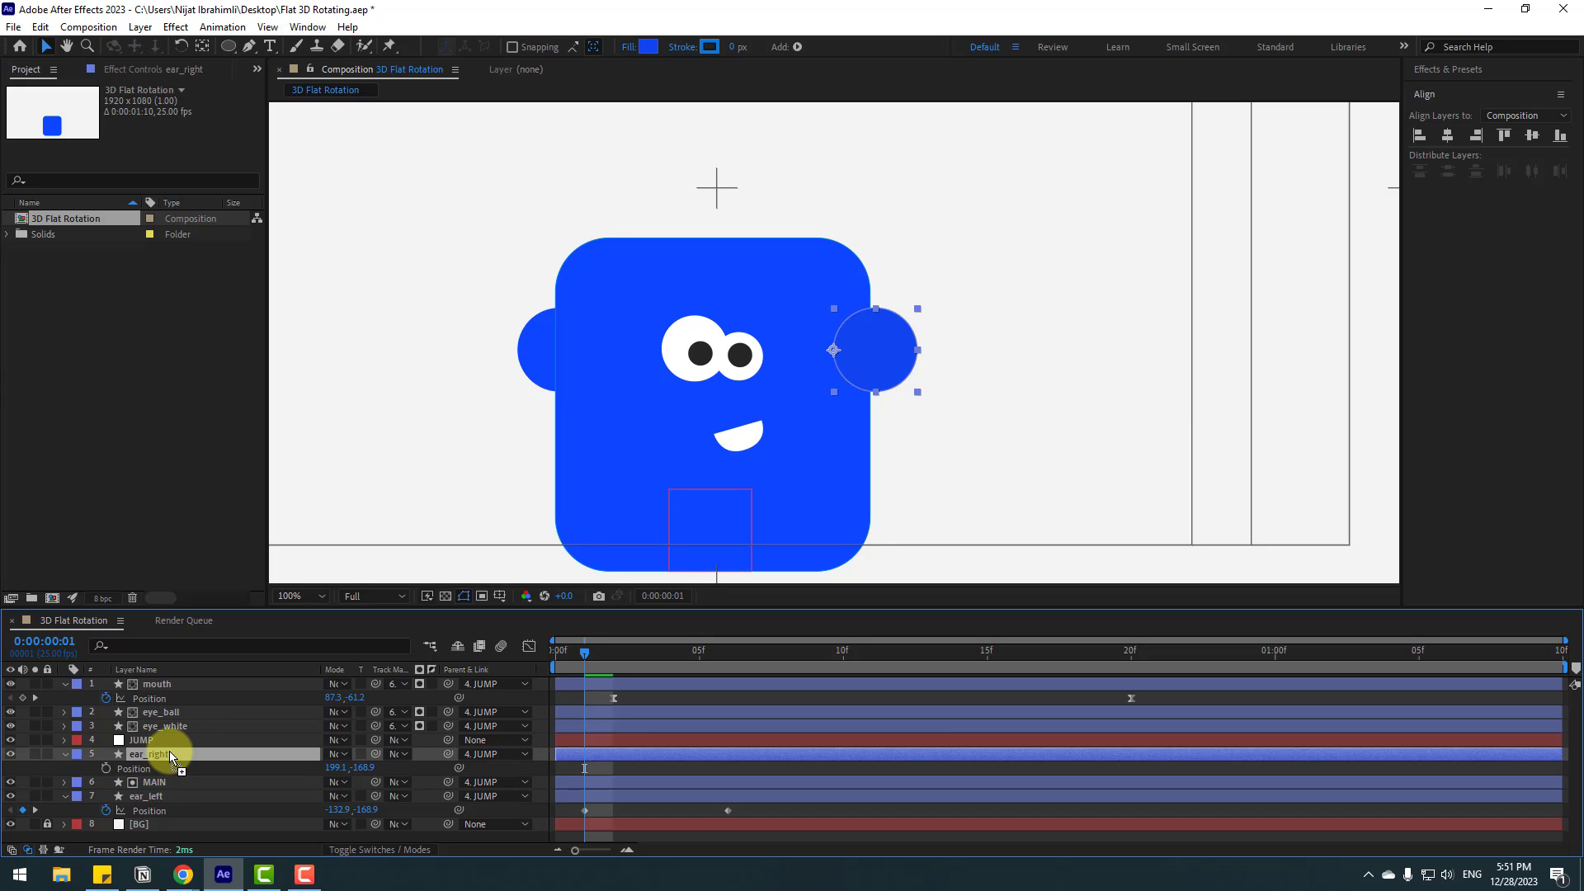
click(106, 768)
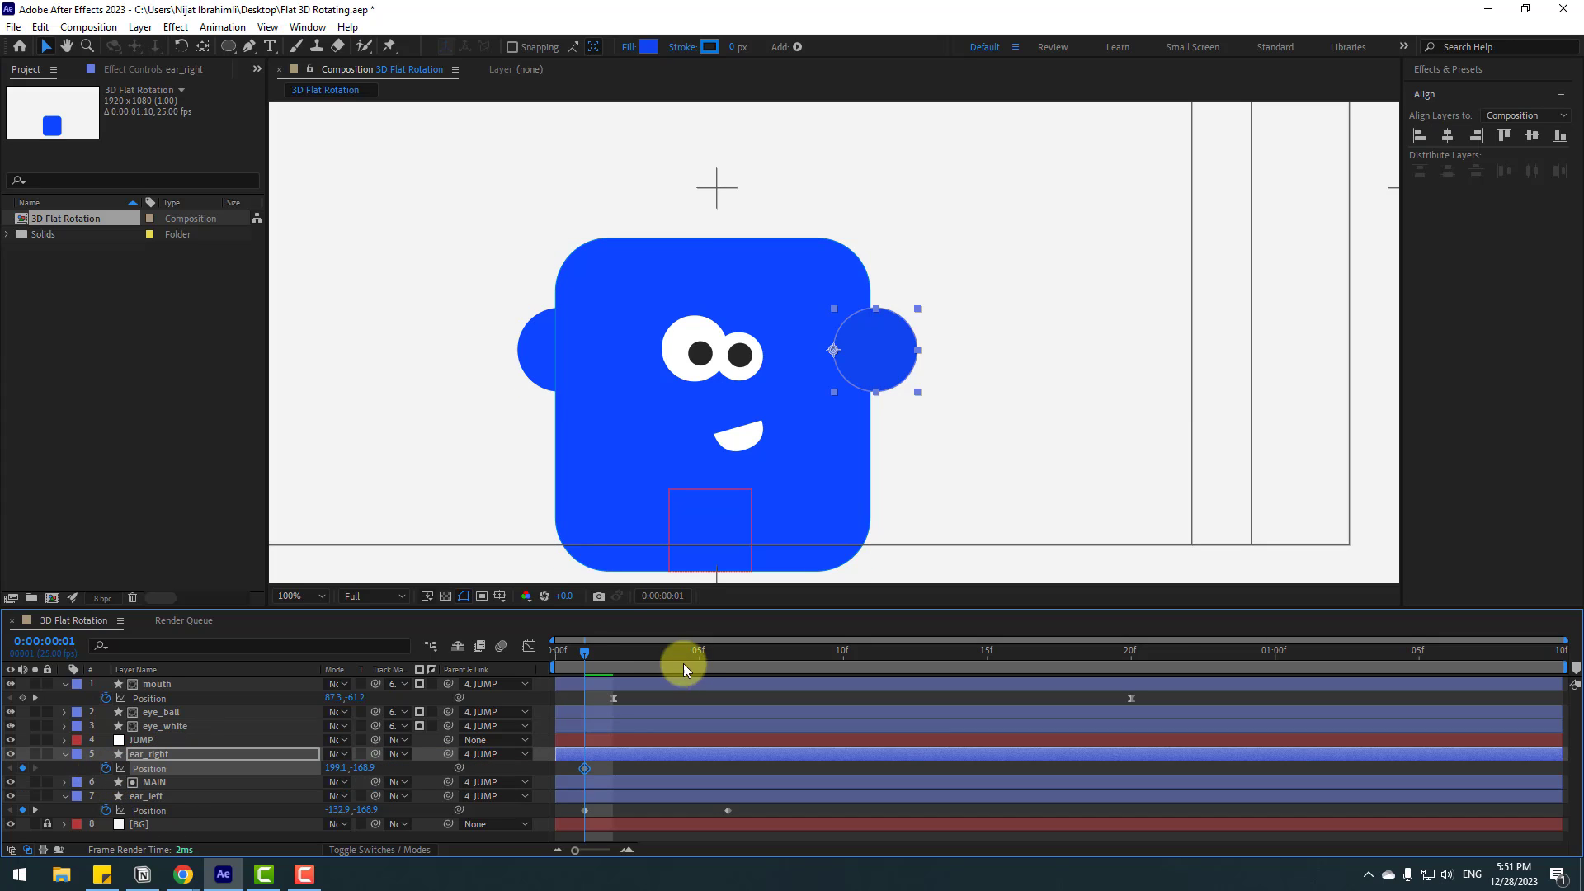
key(shift+s)
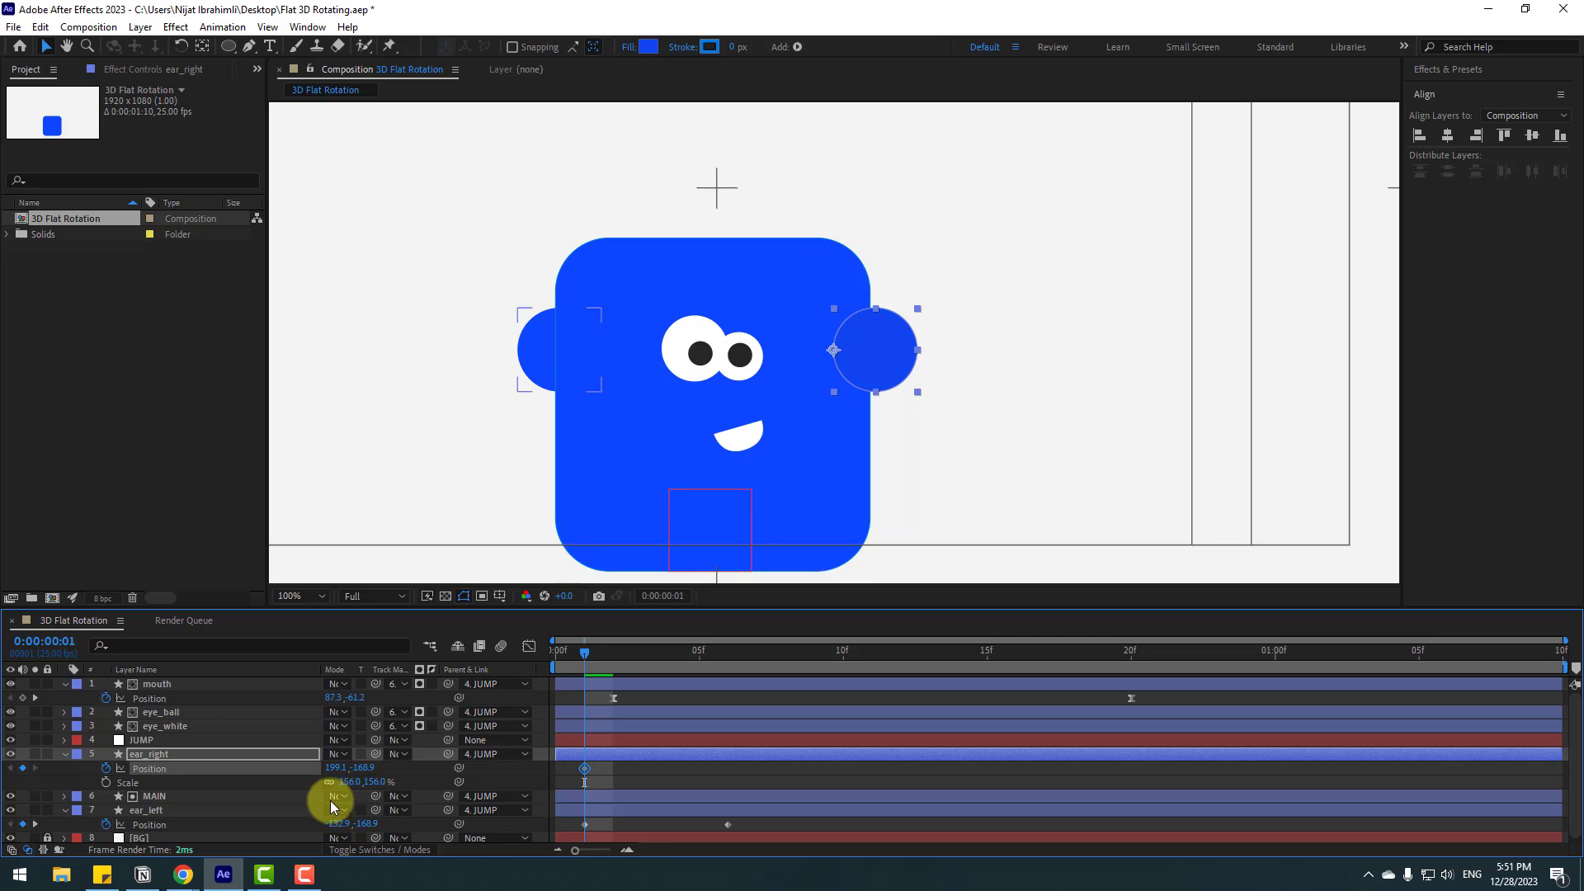
click(106, 782)
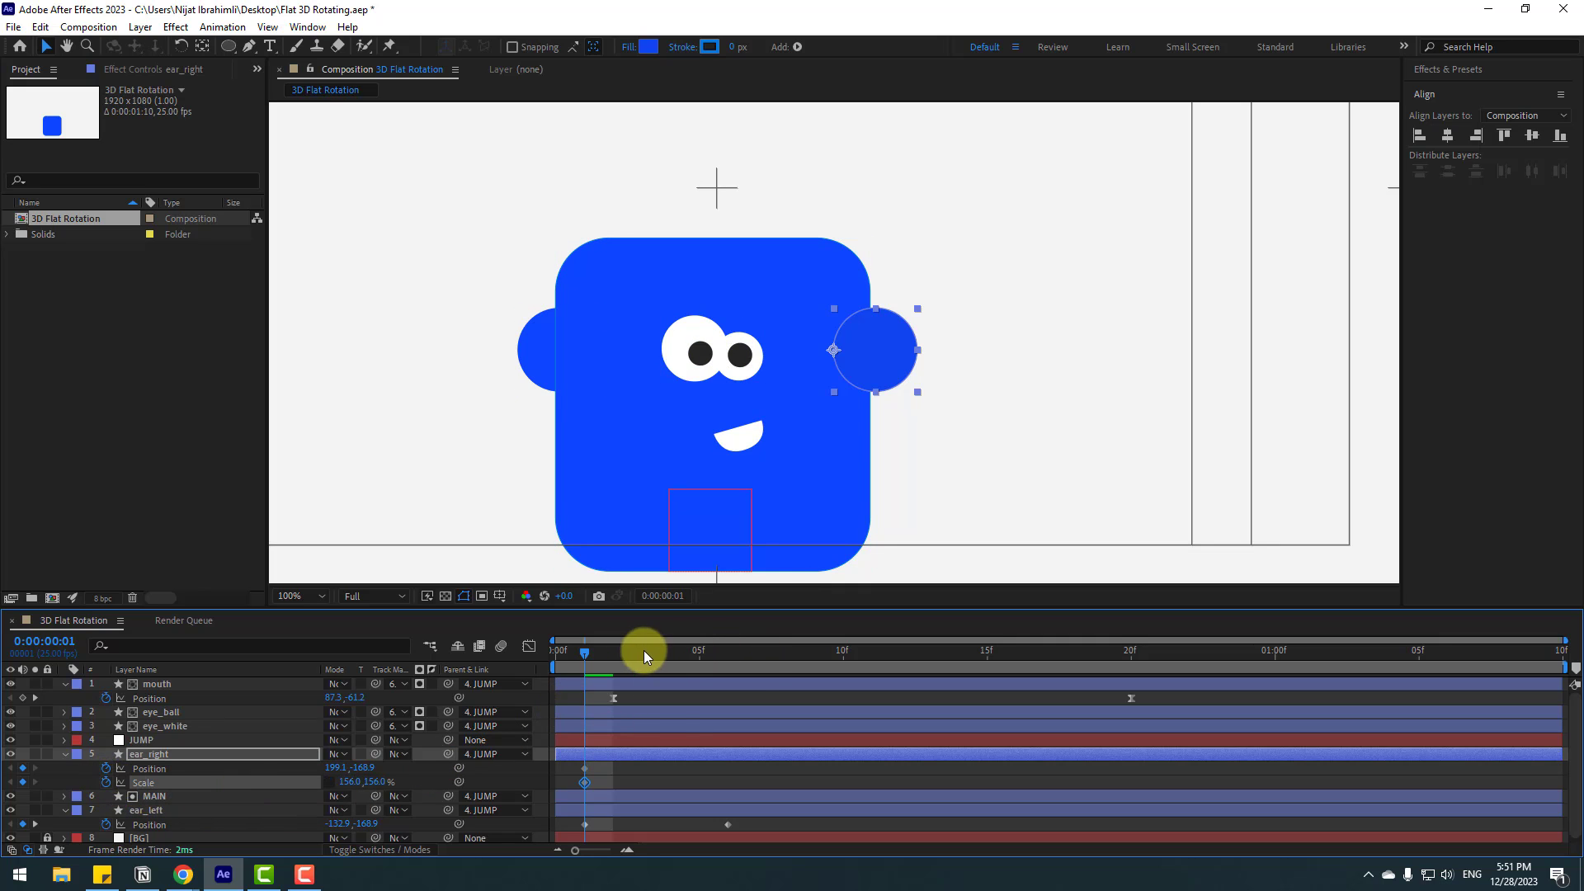
Step: At frame 15, slide ear_right leftward across into the face
click(643, 652)
drag(654, 657, 671, 658)
drag(947, 331, 945, 495)
scroll(944, 495, down, 1)
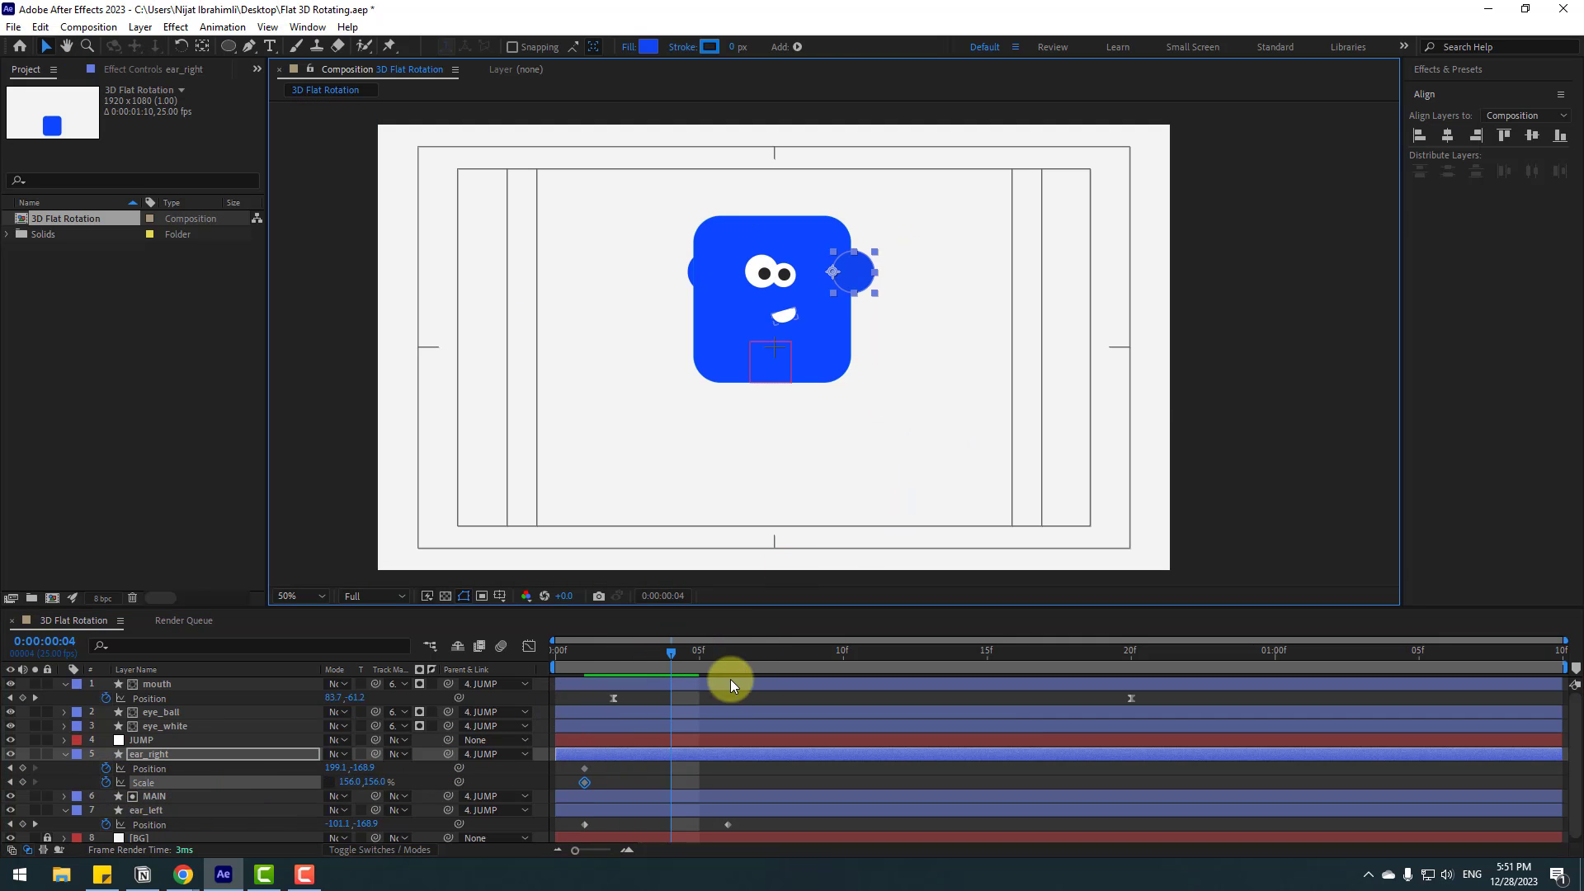
drag(731, 657, 879, 664)
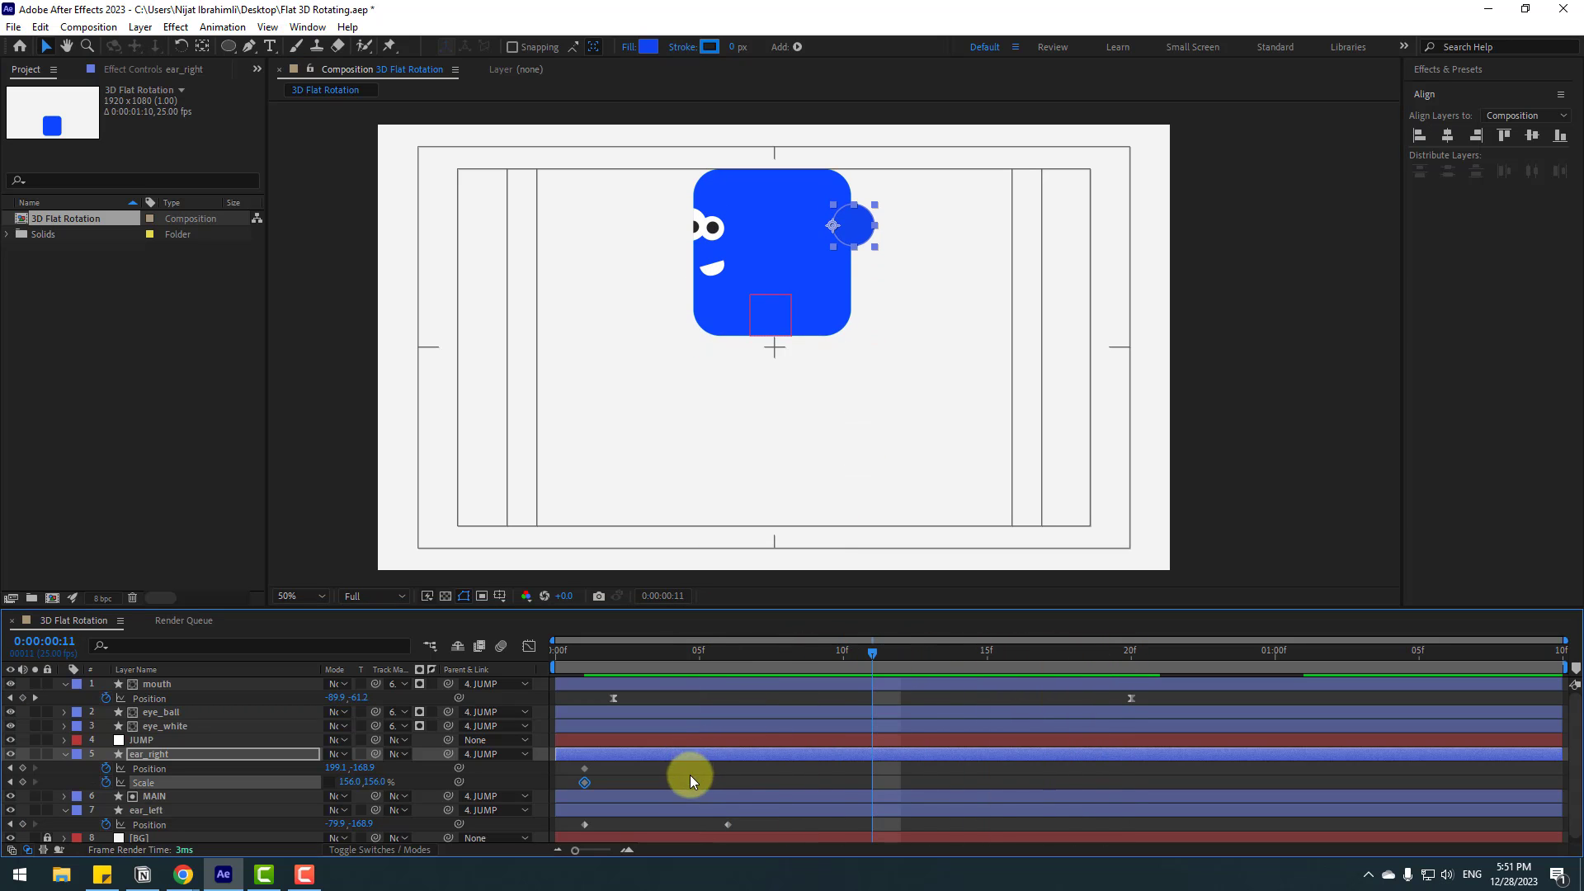
click(918, 654)
drag(952, 655, 984, 656)
click(423, 779)
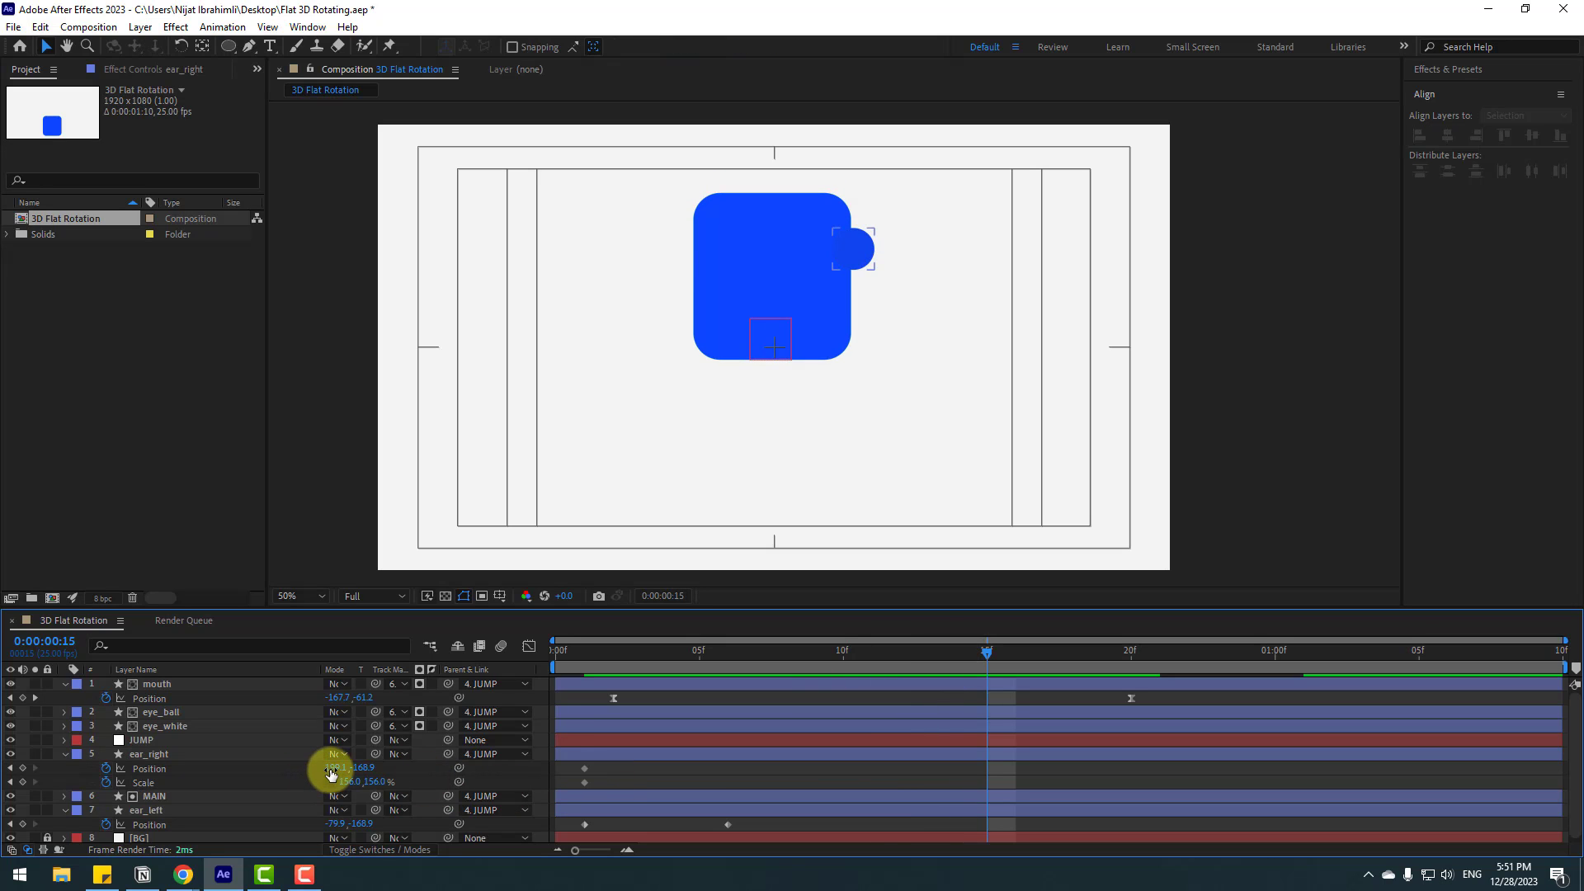
drag(335, 769, 42, 760)
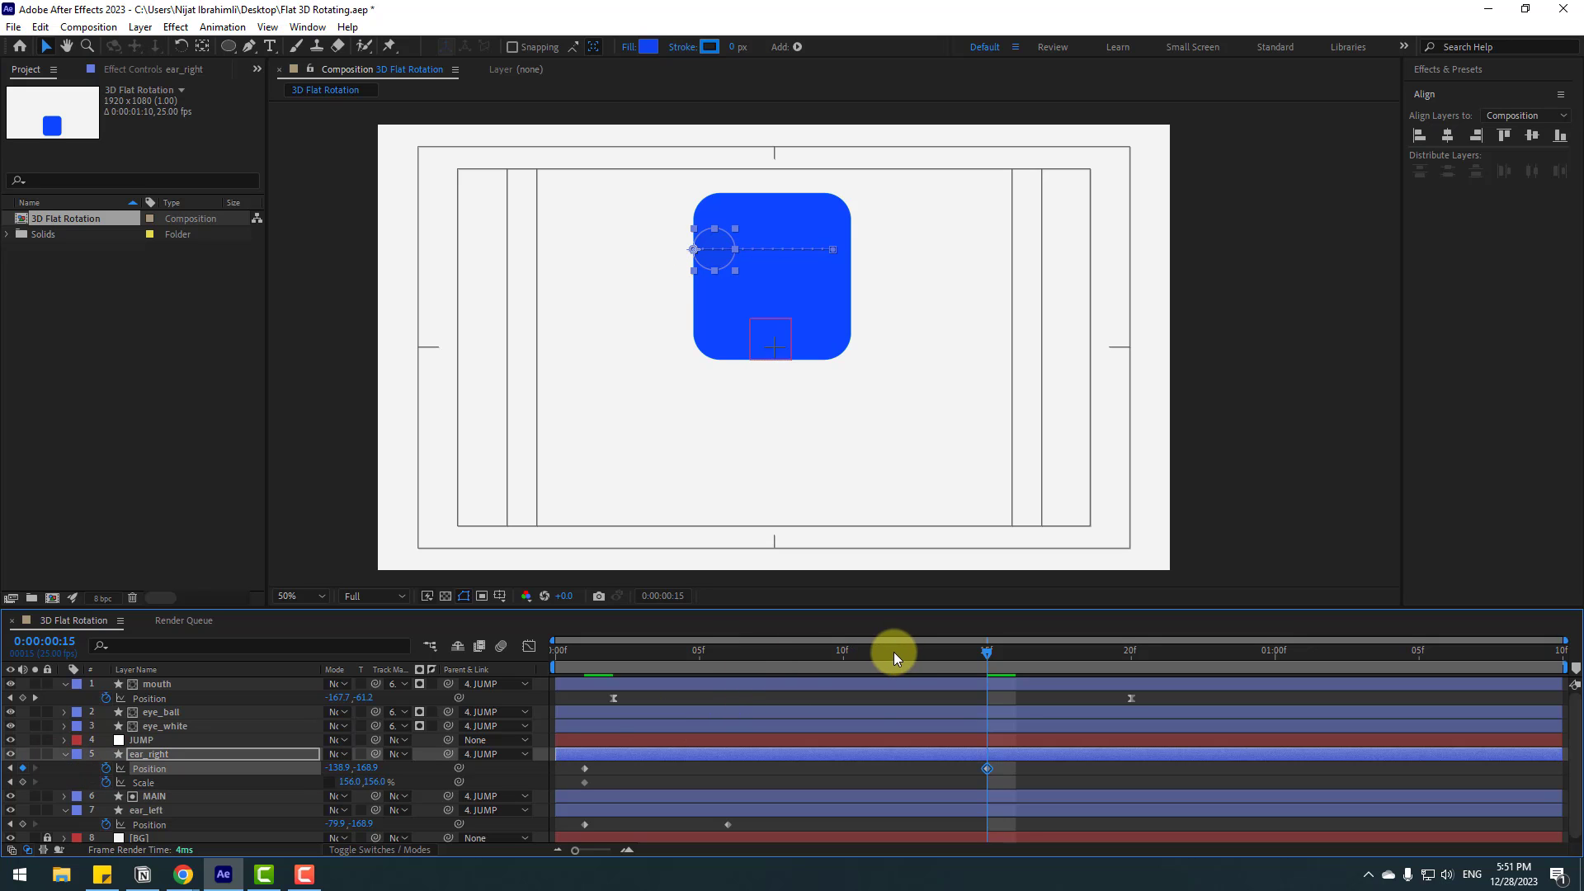
Step: Apply Easy Ease to ear_right's Position keyframes
drag(893, 652, 615, 656)
click(699, 652)
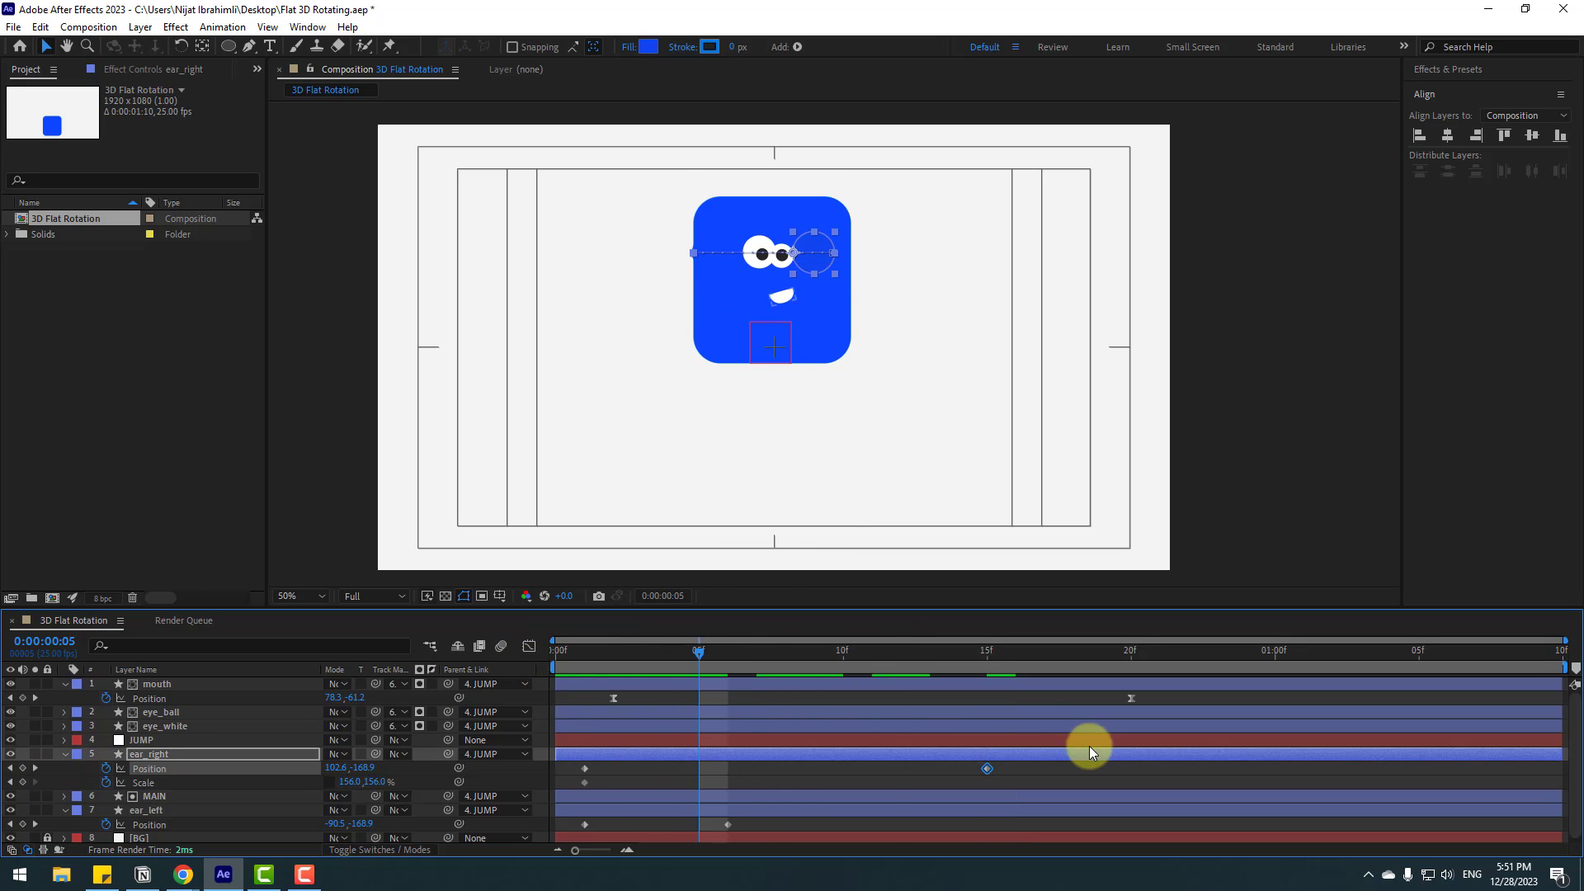
right_click(584, 770)
mouse_move(701, 750)
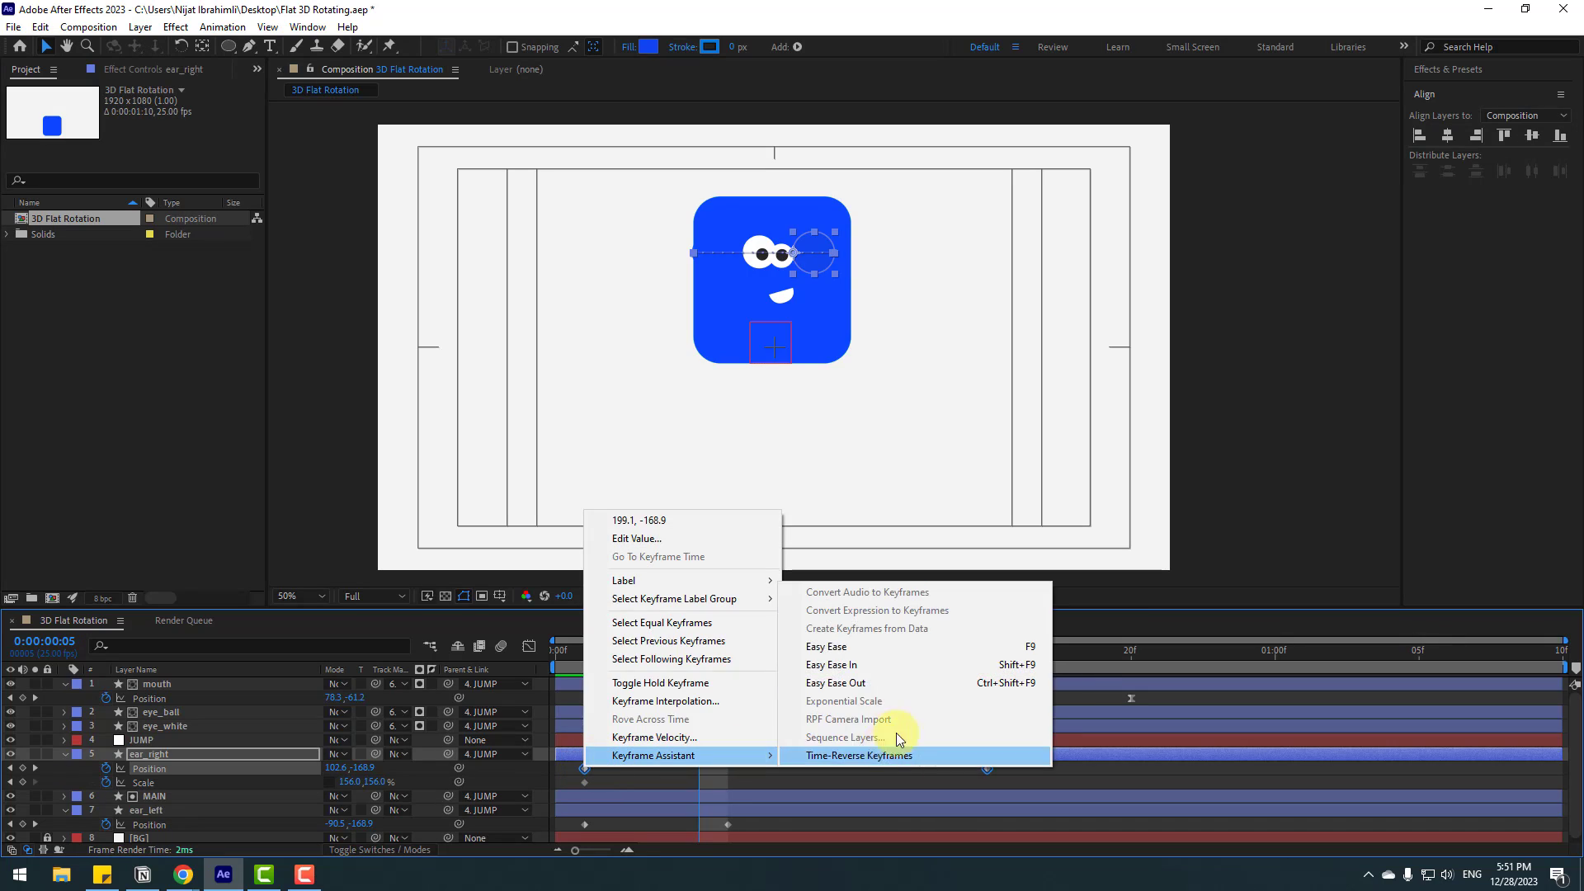
click(905, 549)
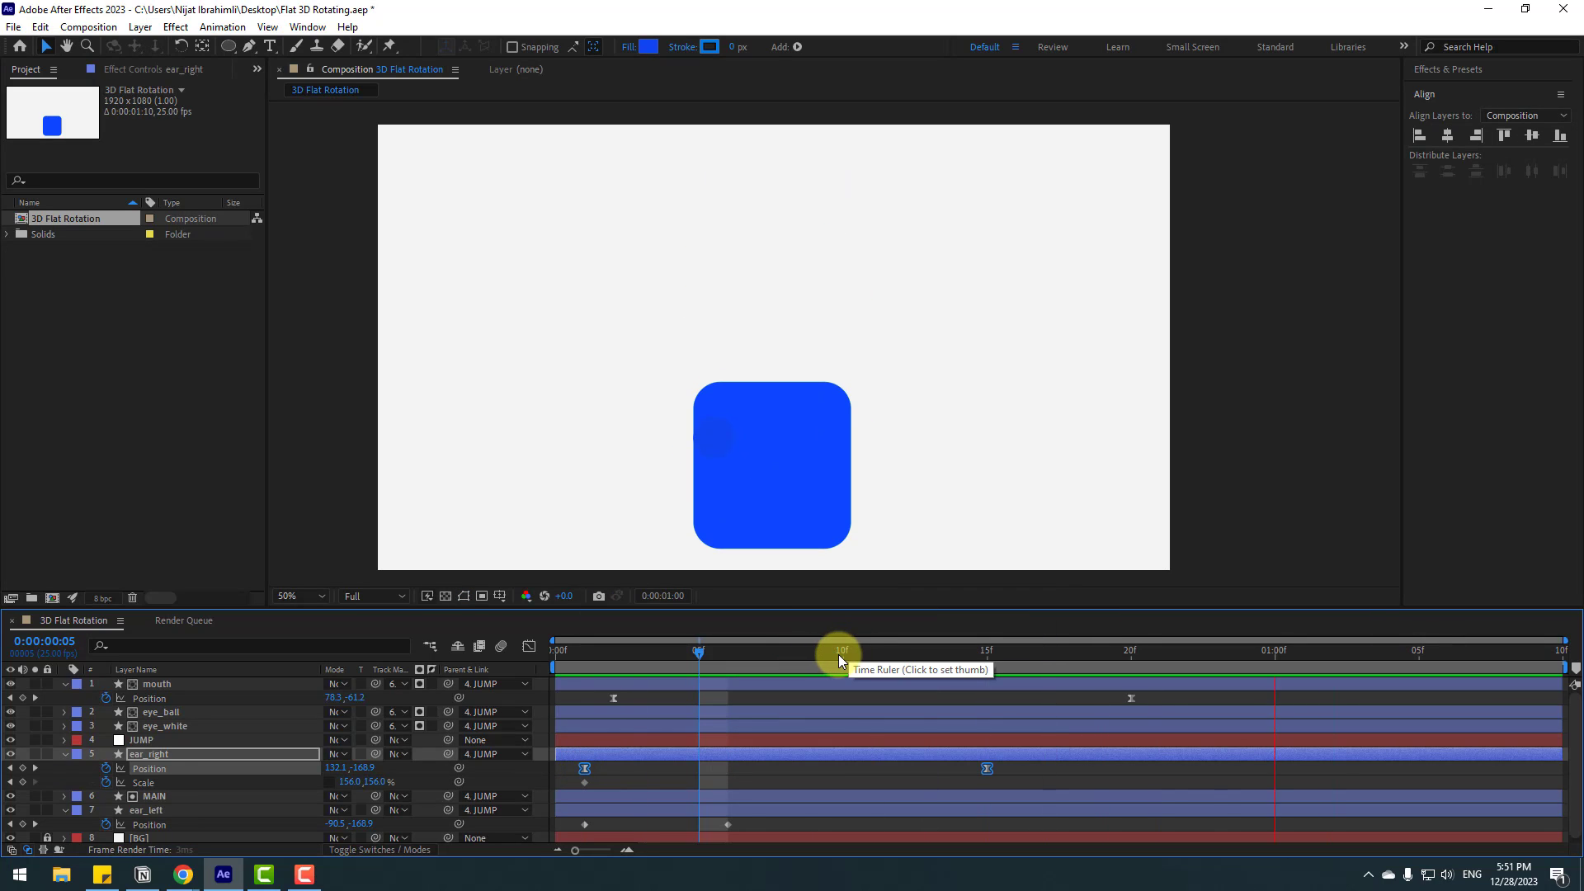
Step: Retime ear_right's Position keyframes to frames 2 and 20
key(space)
drag(799, 649, 906, 652)
drag(1013, 764, 581, 777)
click(601, 772)
drag(1012, 773, 605, 767)
click(1042, 765)
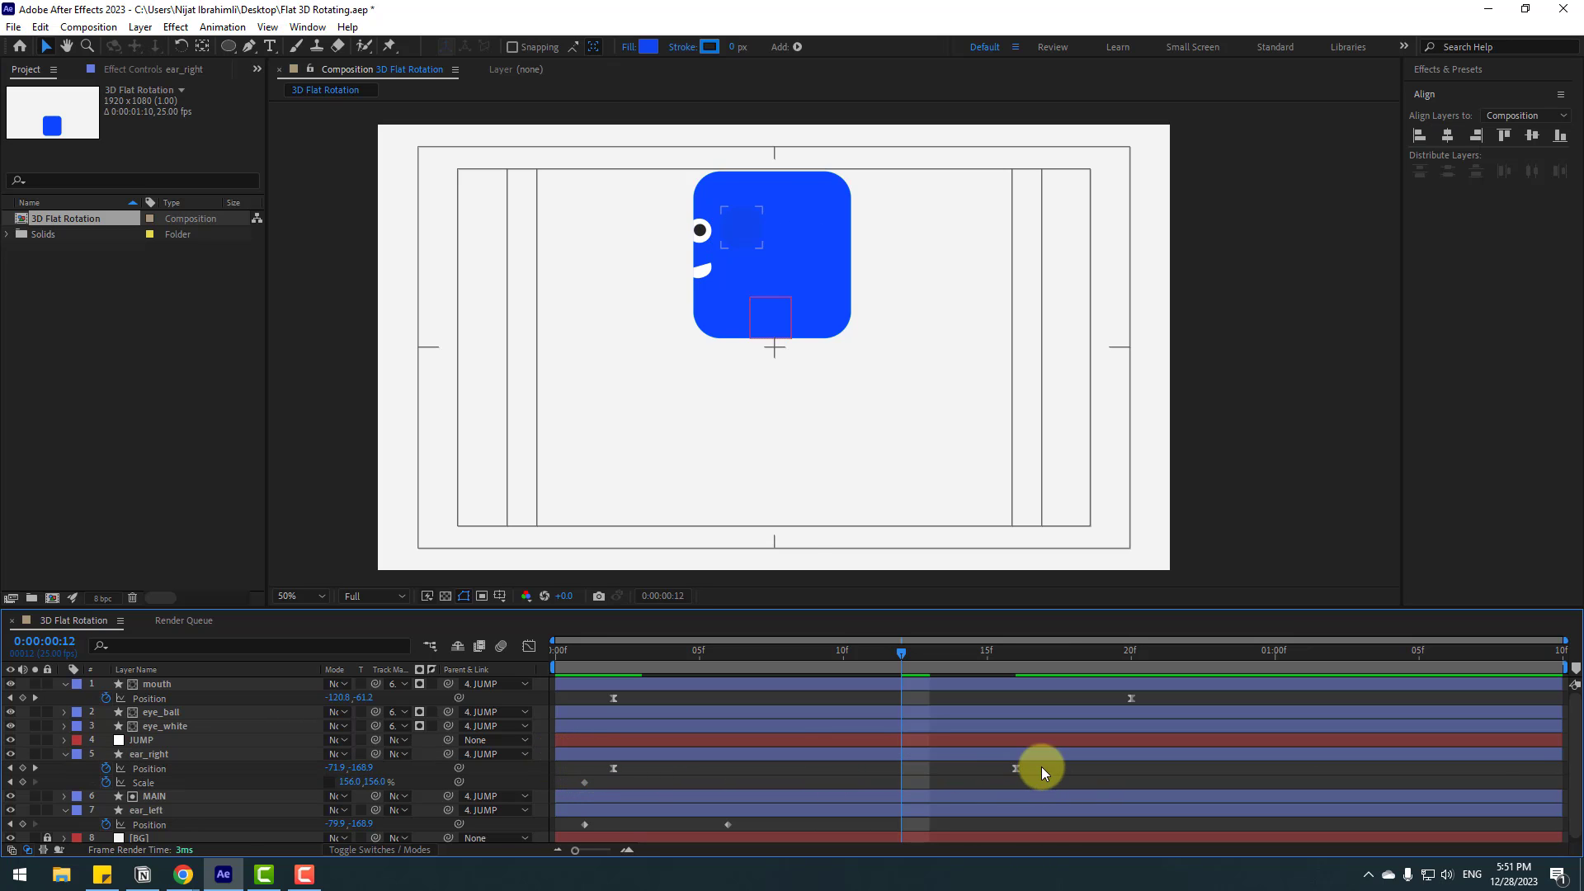
drag(1018, 767, 1122, 772)
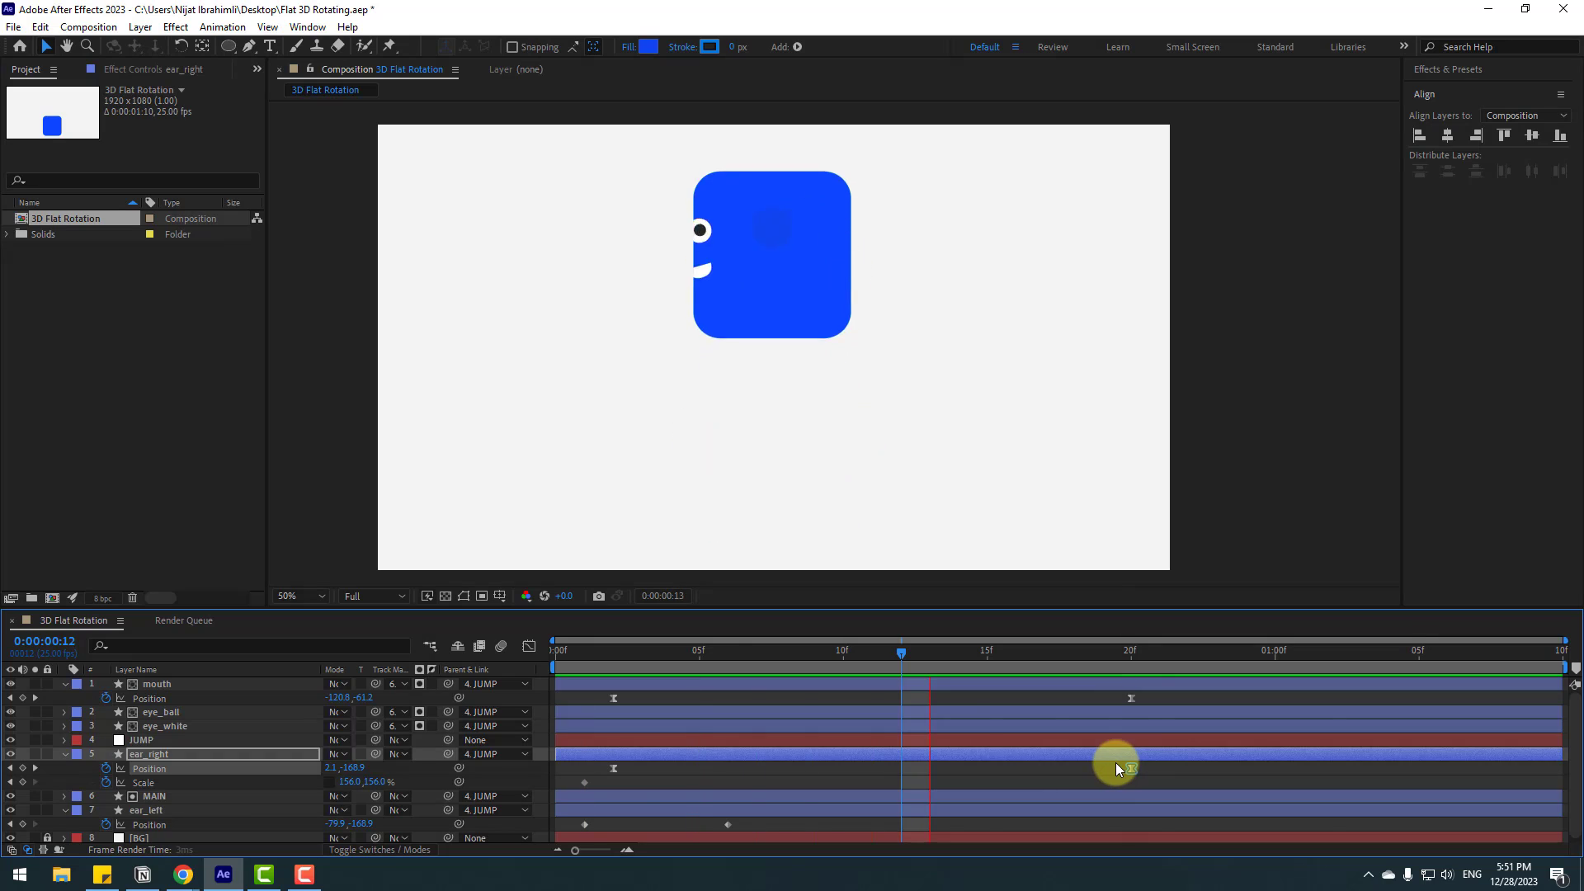
drag(902, 654, 672, 656)
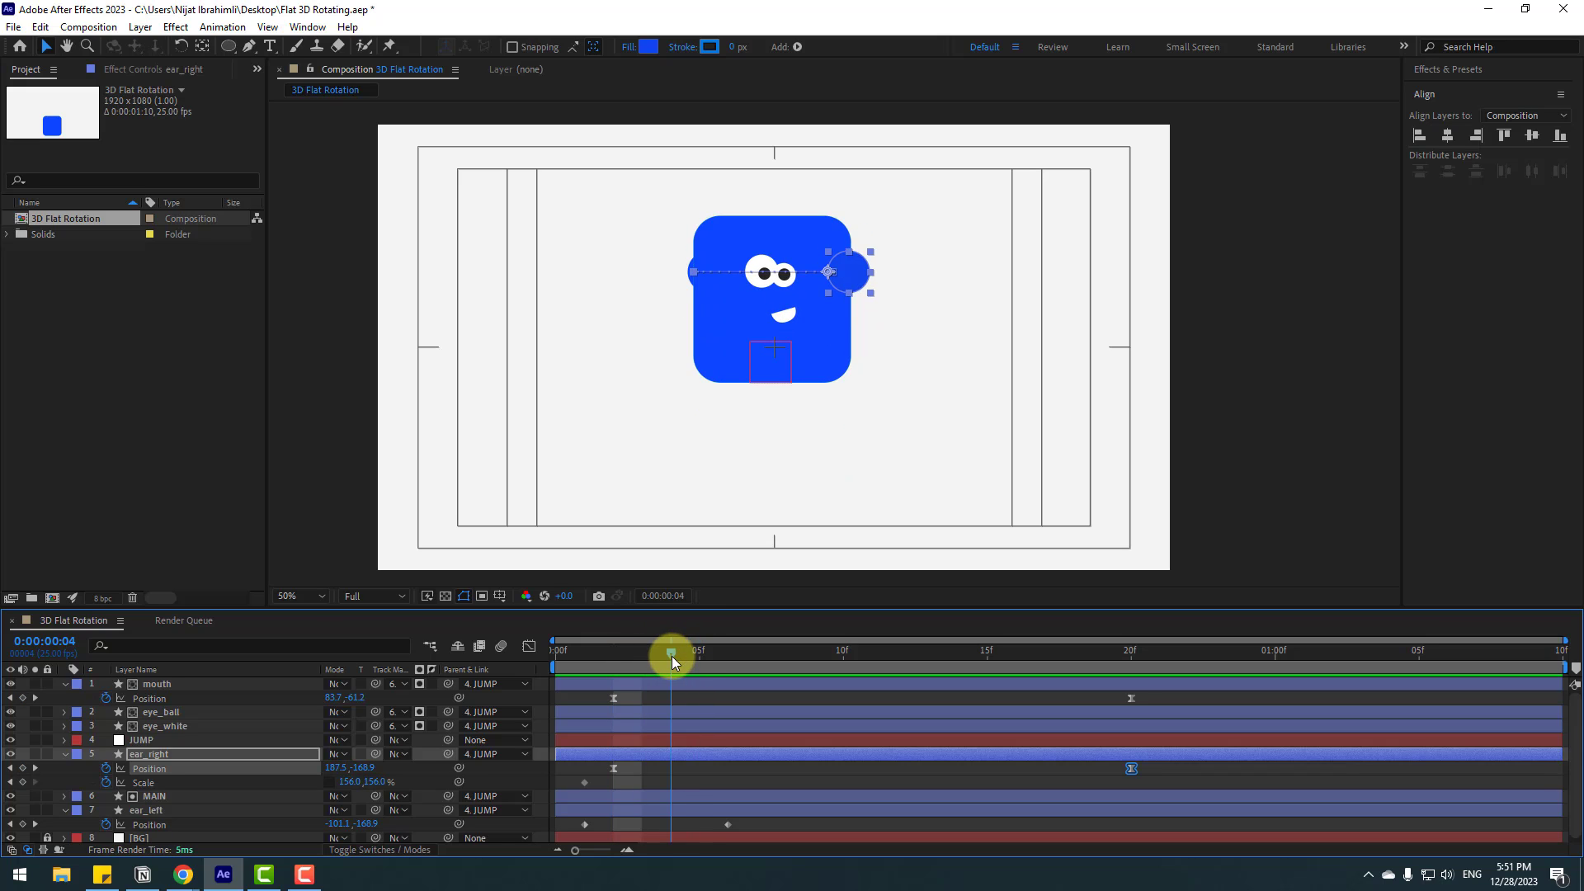
Step: Squash ear_right's horizontal scale narrow, with that keyframe around frame 6
drag(350, 783, 254, 783)
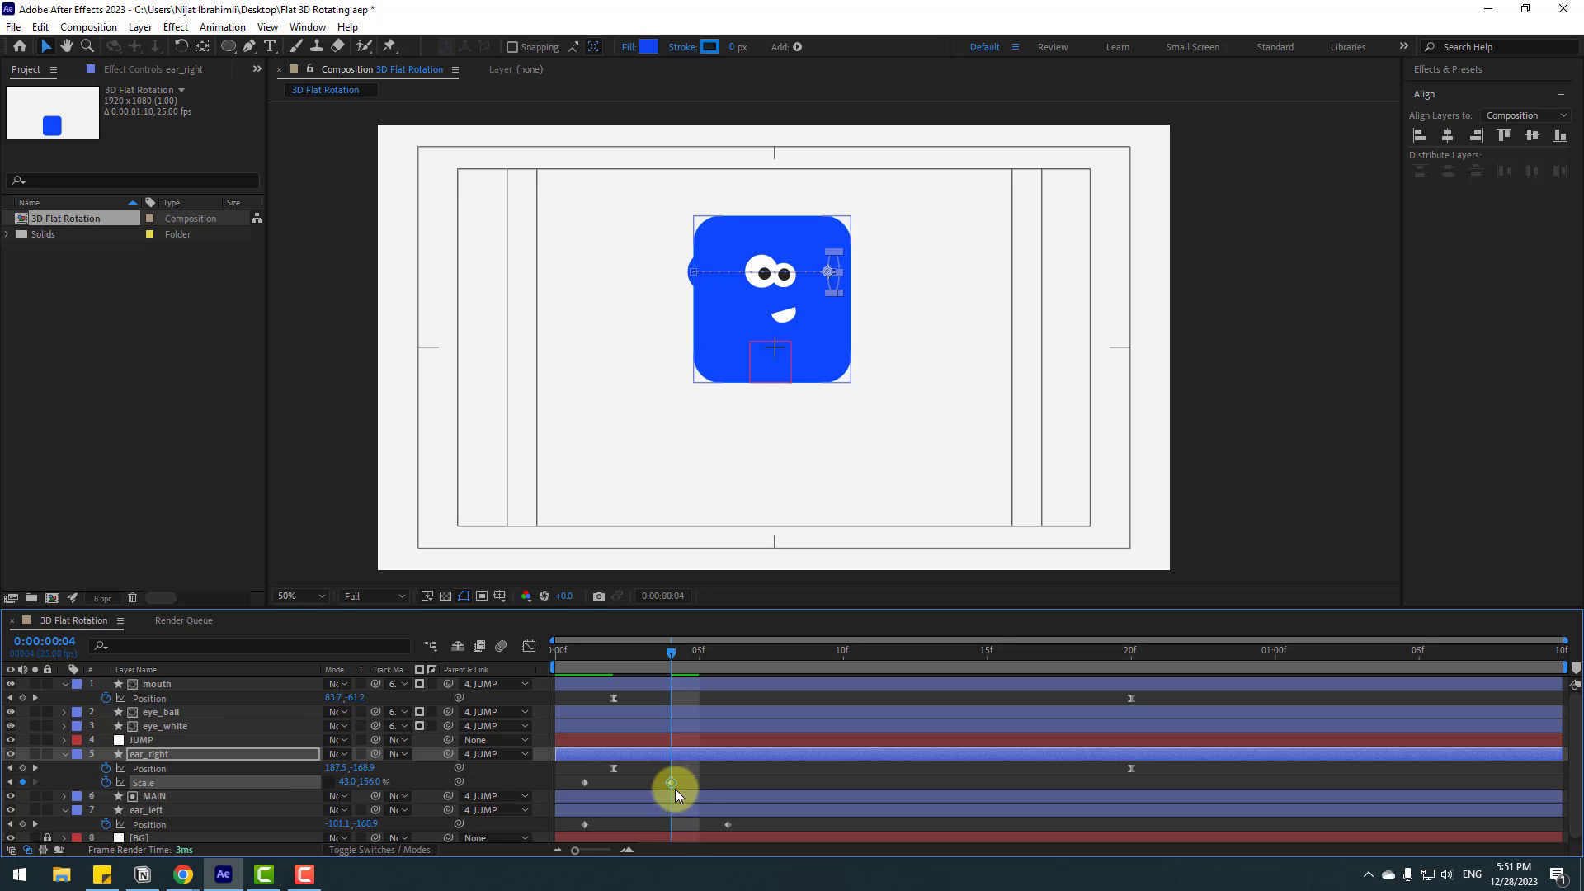
drag(672, 782, 731, 779)
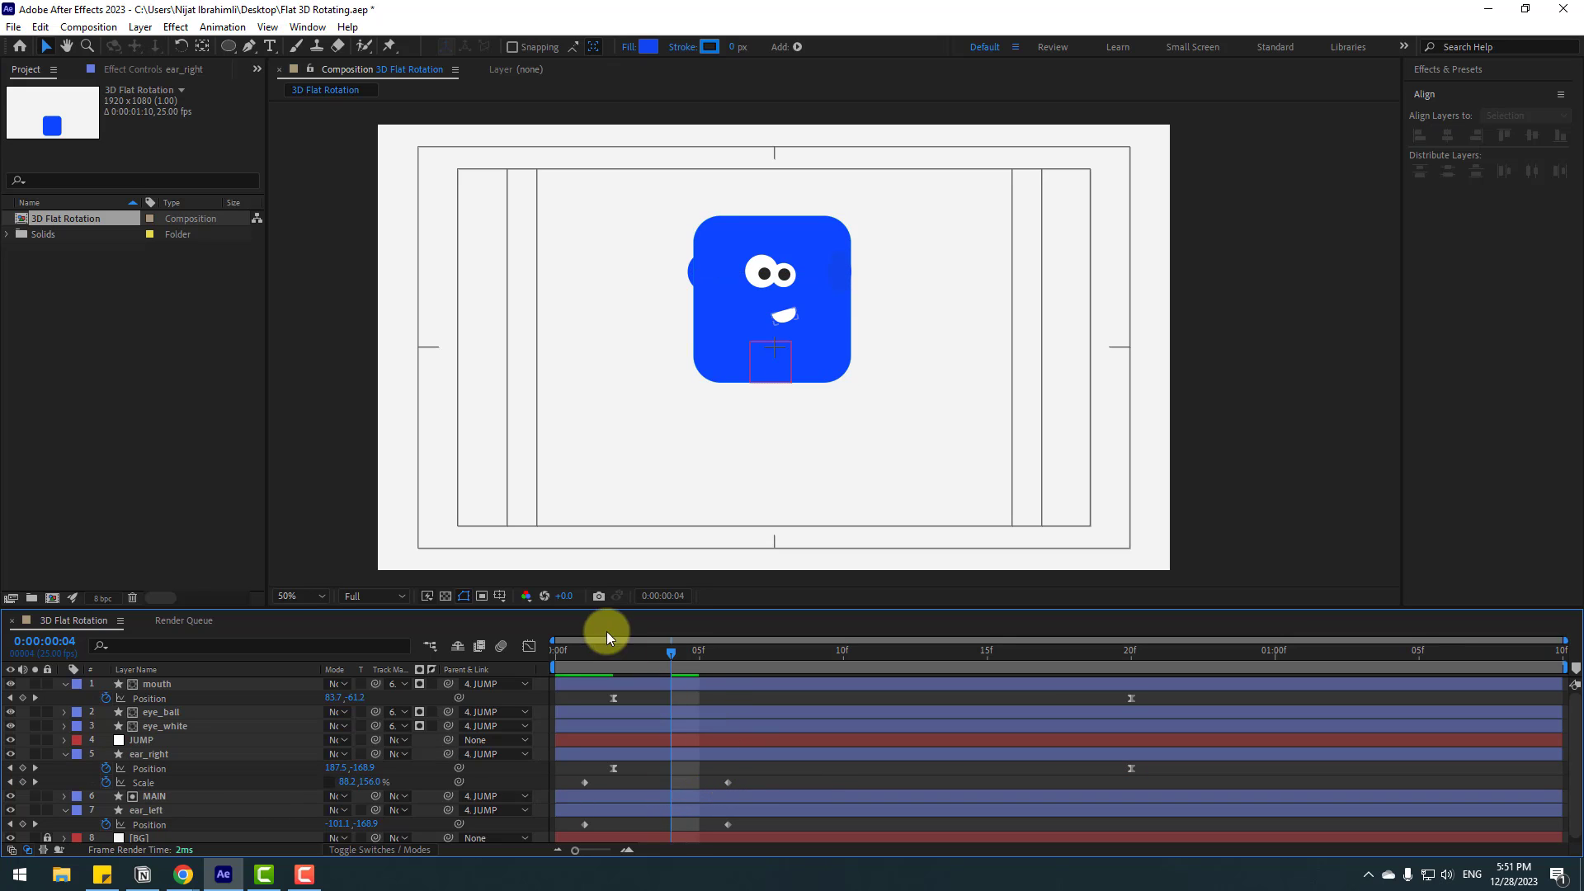
drag(587, 655, 1017, 657)
Step: Add a Scale keyframe at frame 12 and set X scale back to 156% at 16f
click(22, 782)
drag(376, 782, 397, 786)
key(ctrl+z)
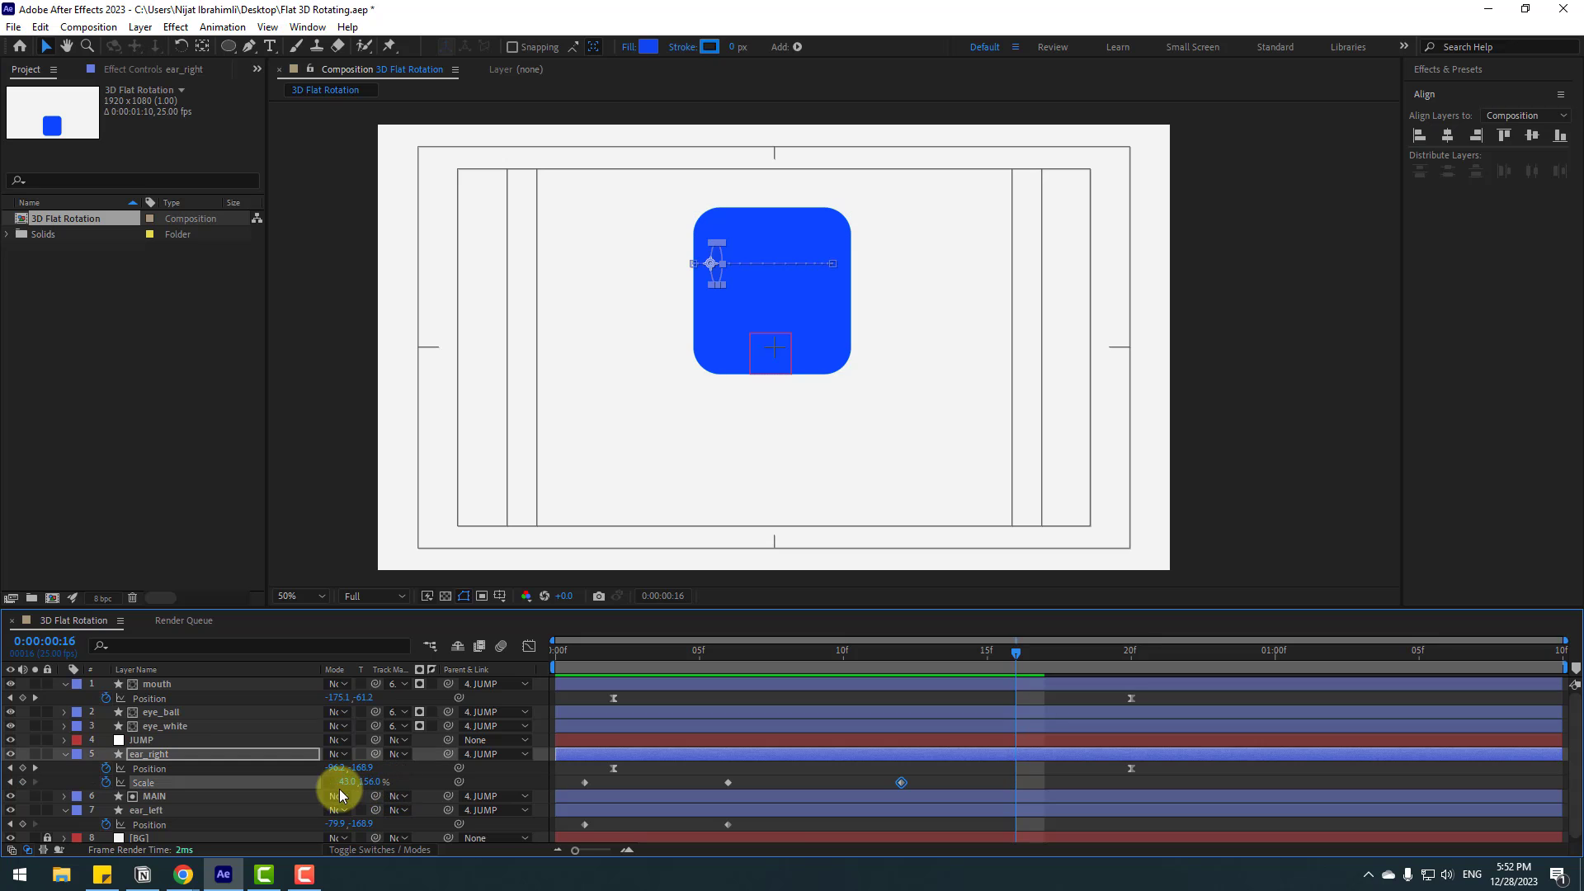
click(343, 783)
text(156)
key(Return)
Step: Shrink ear_right's scale to 0, 0 at frame 19 and play a preview
click(1046, 771)
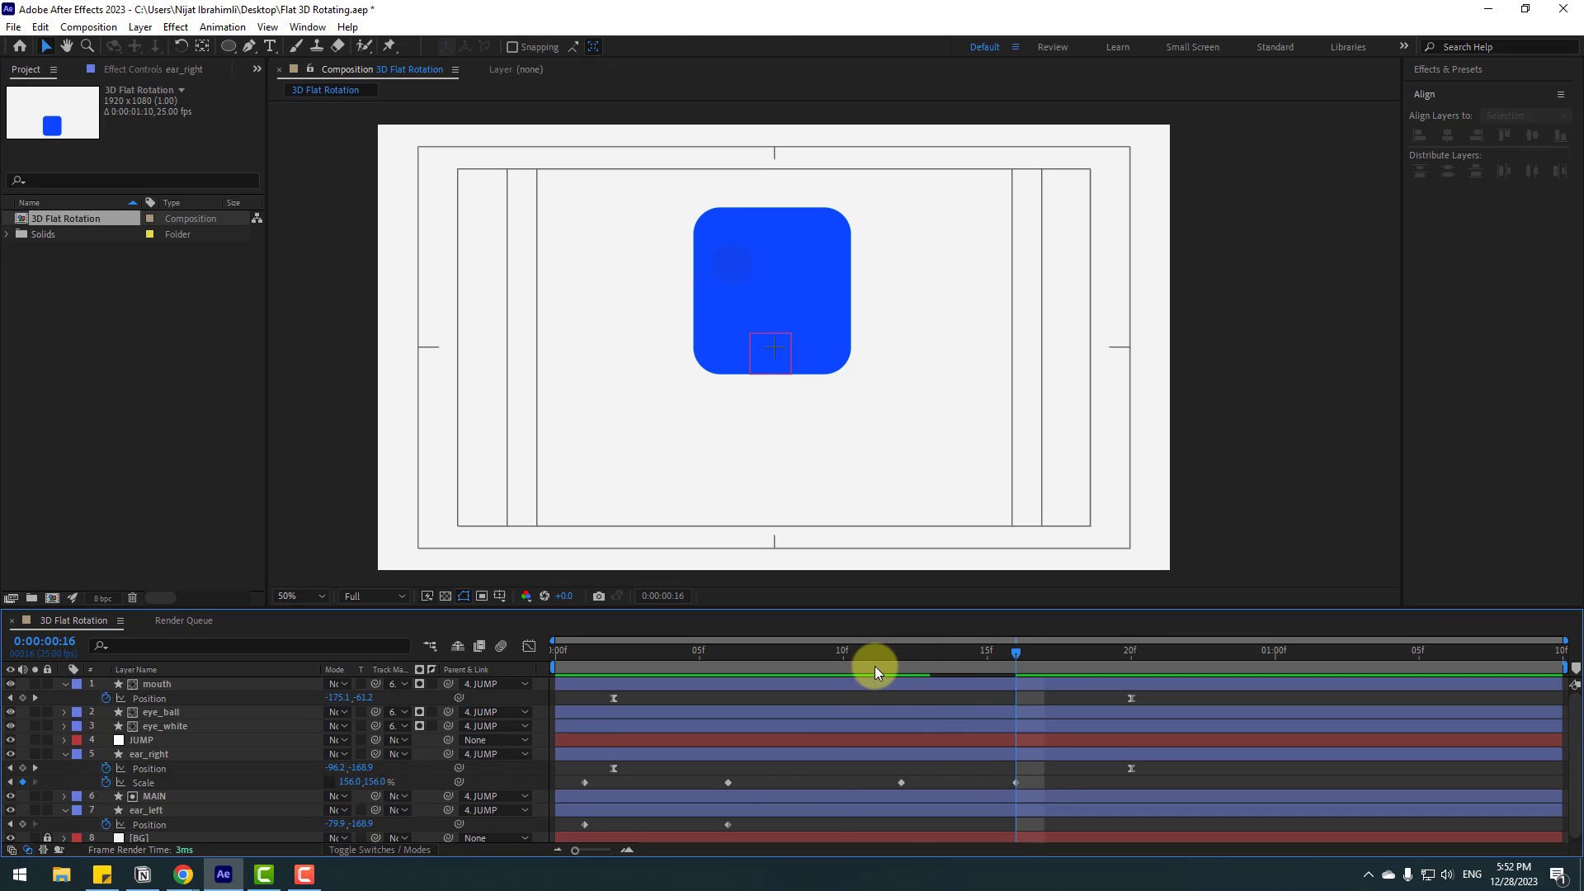
drag(875, 660, 1102, 657)
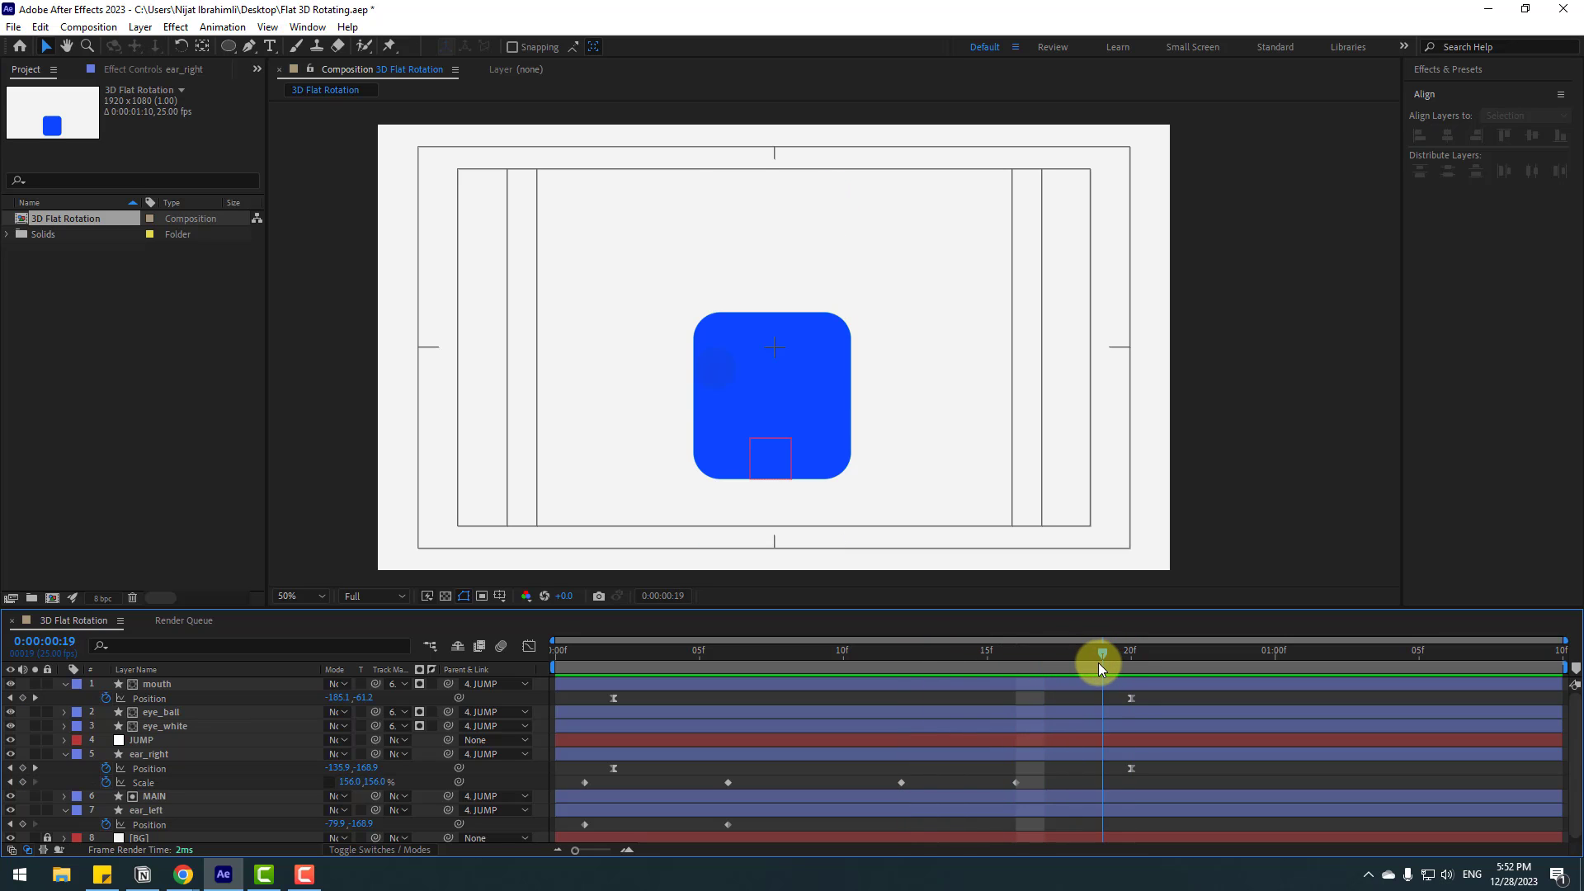
click(355, 784)
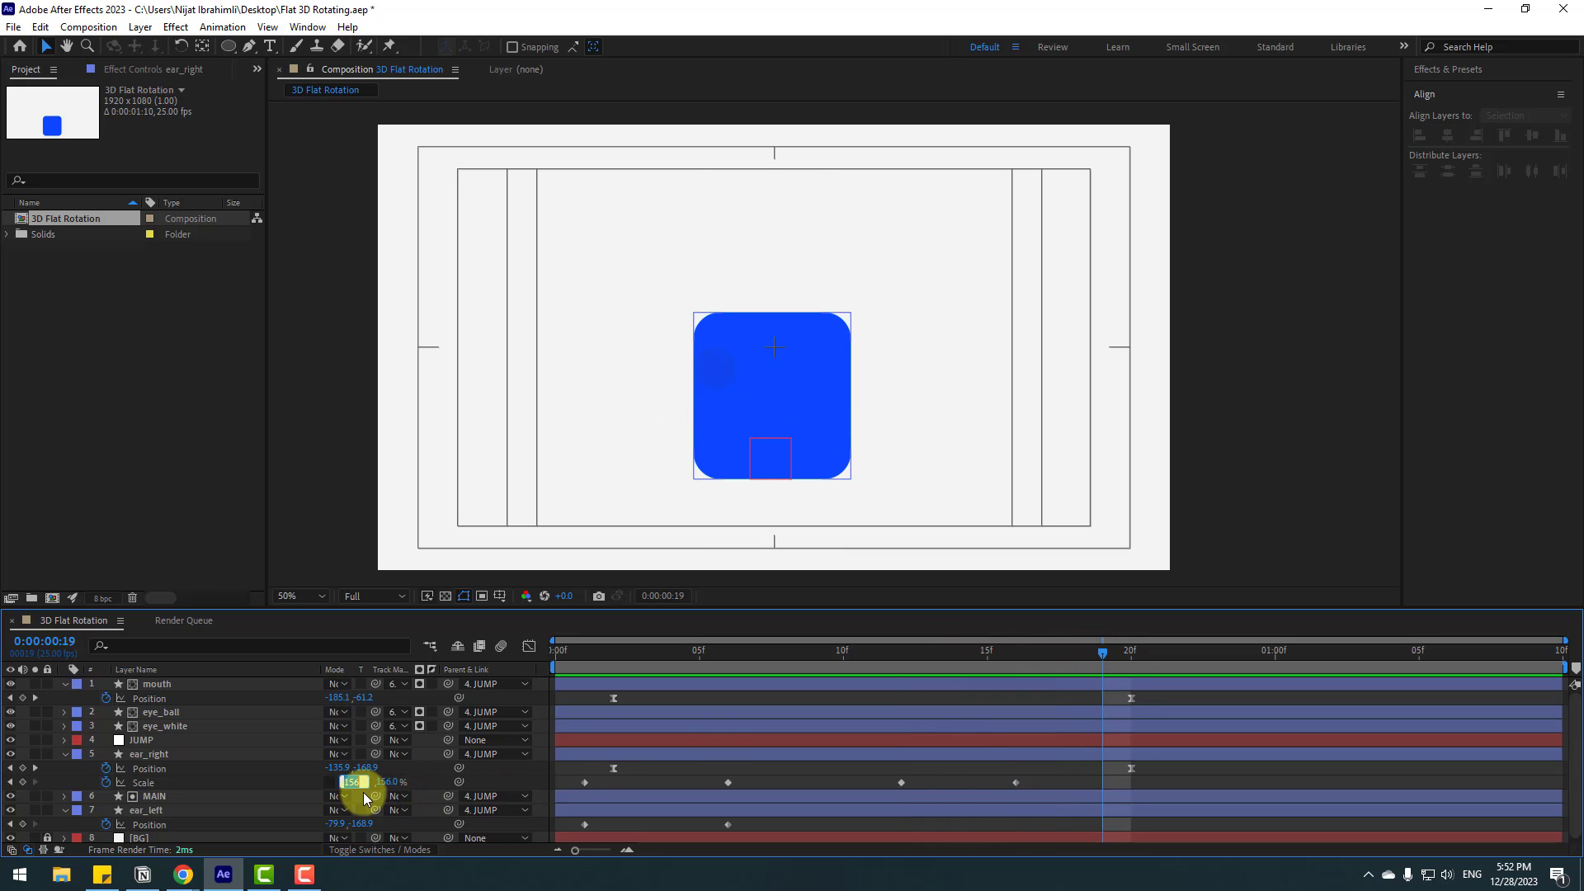
text(0)
key(Return)
click(373, 783)
text(0)
key(Return)
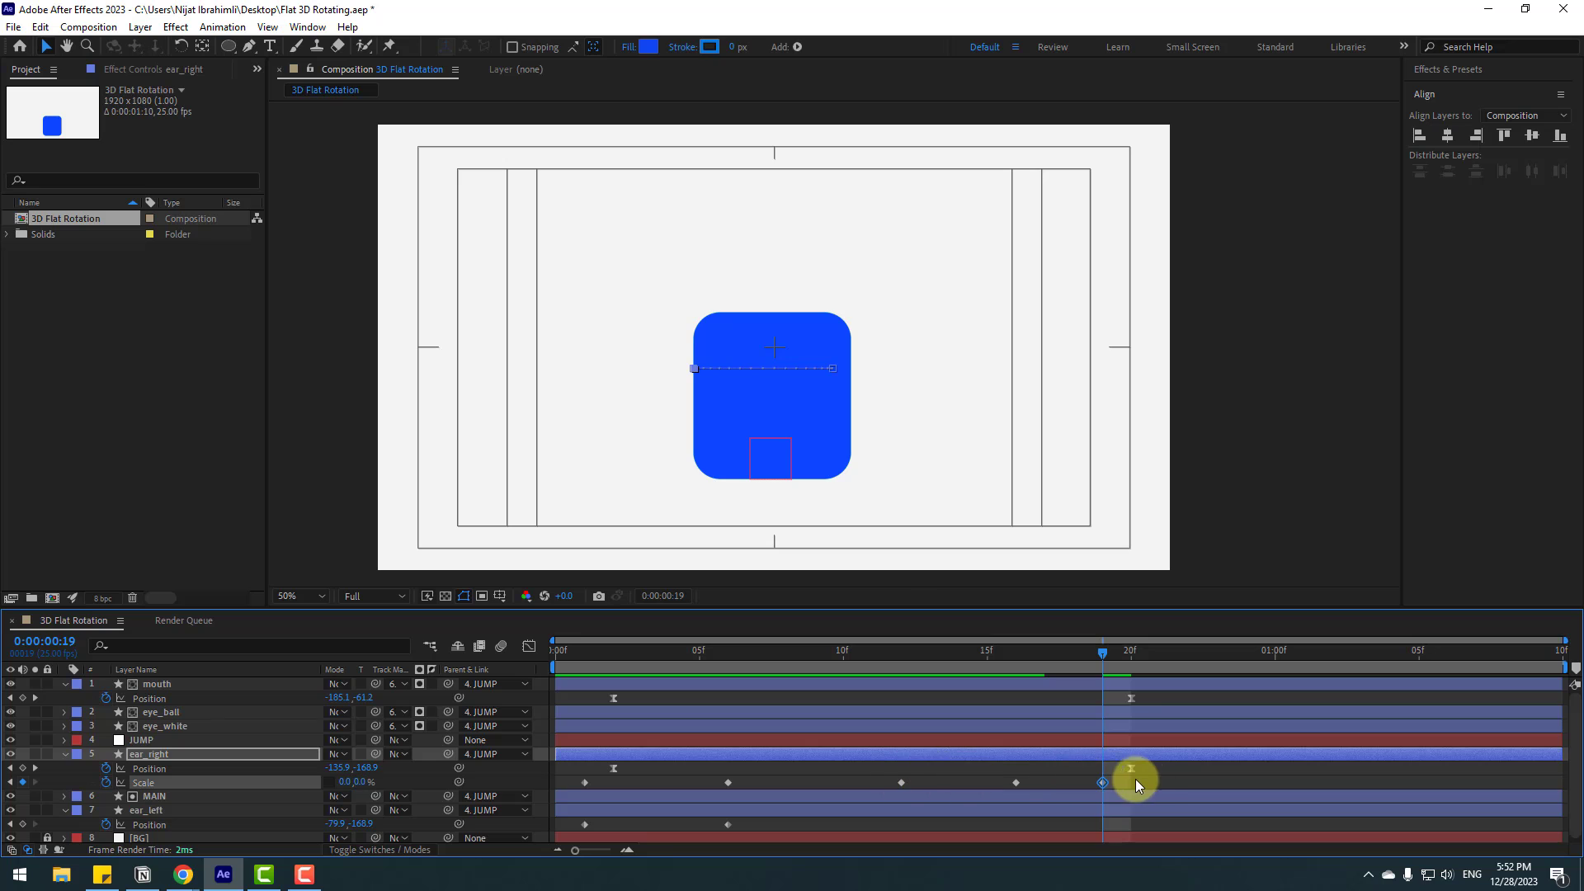
click(1135, 779)
drag(924, 654, 983, 666)
key(space)
Step: Zoom the view to 25%, stop playback at frame 16, and select ear_right's Scale keyframes
scroll(952, 498, down, 2)
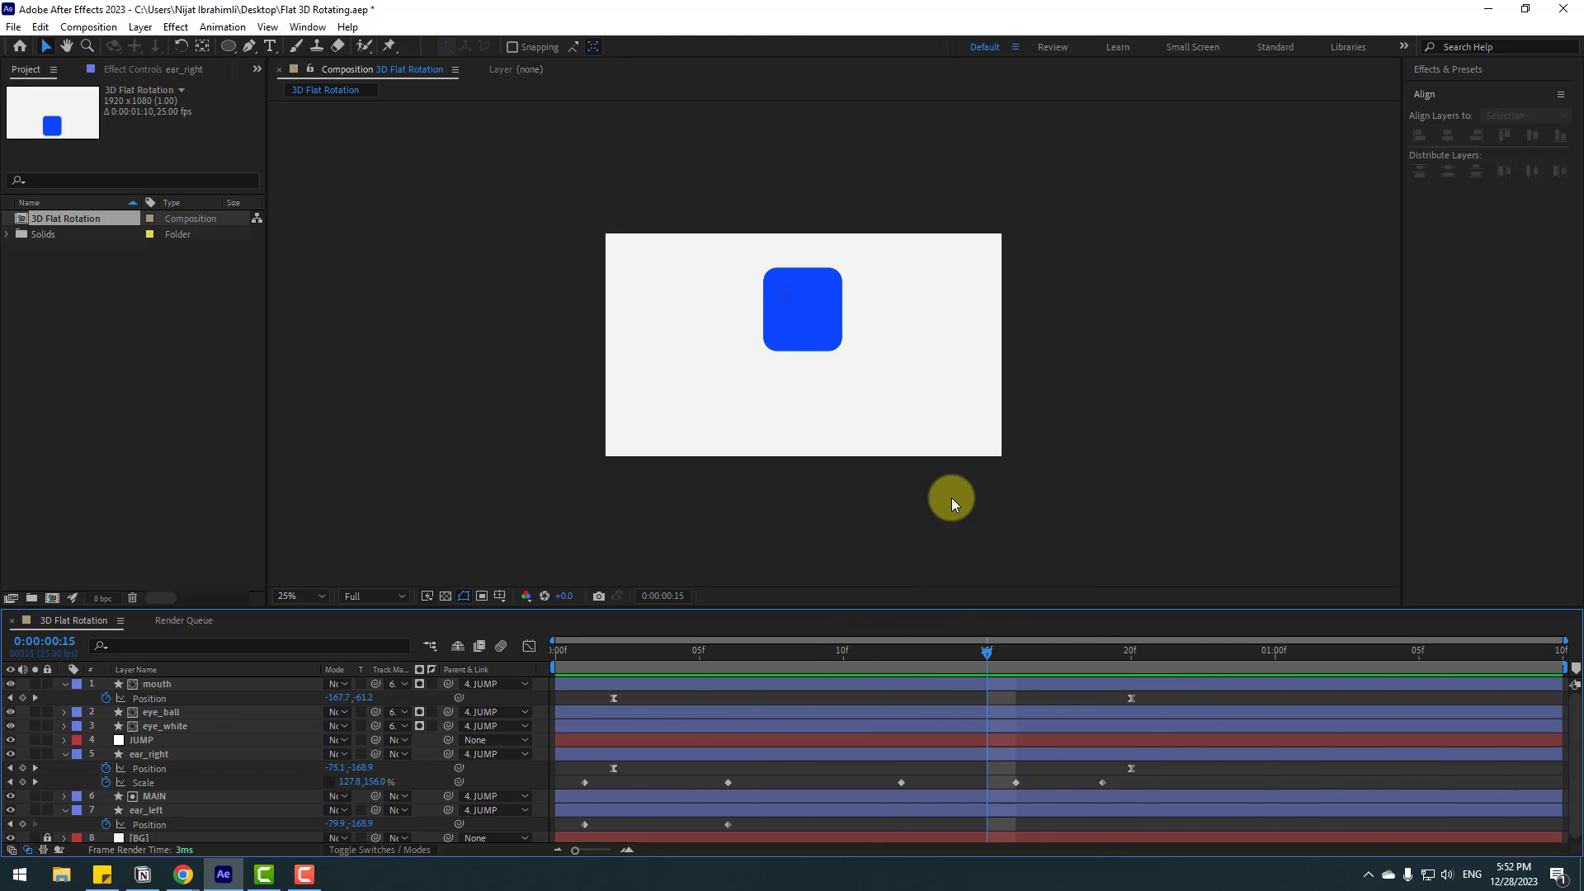
scroll(967, 517, up, 1)
key(apostrophe)
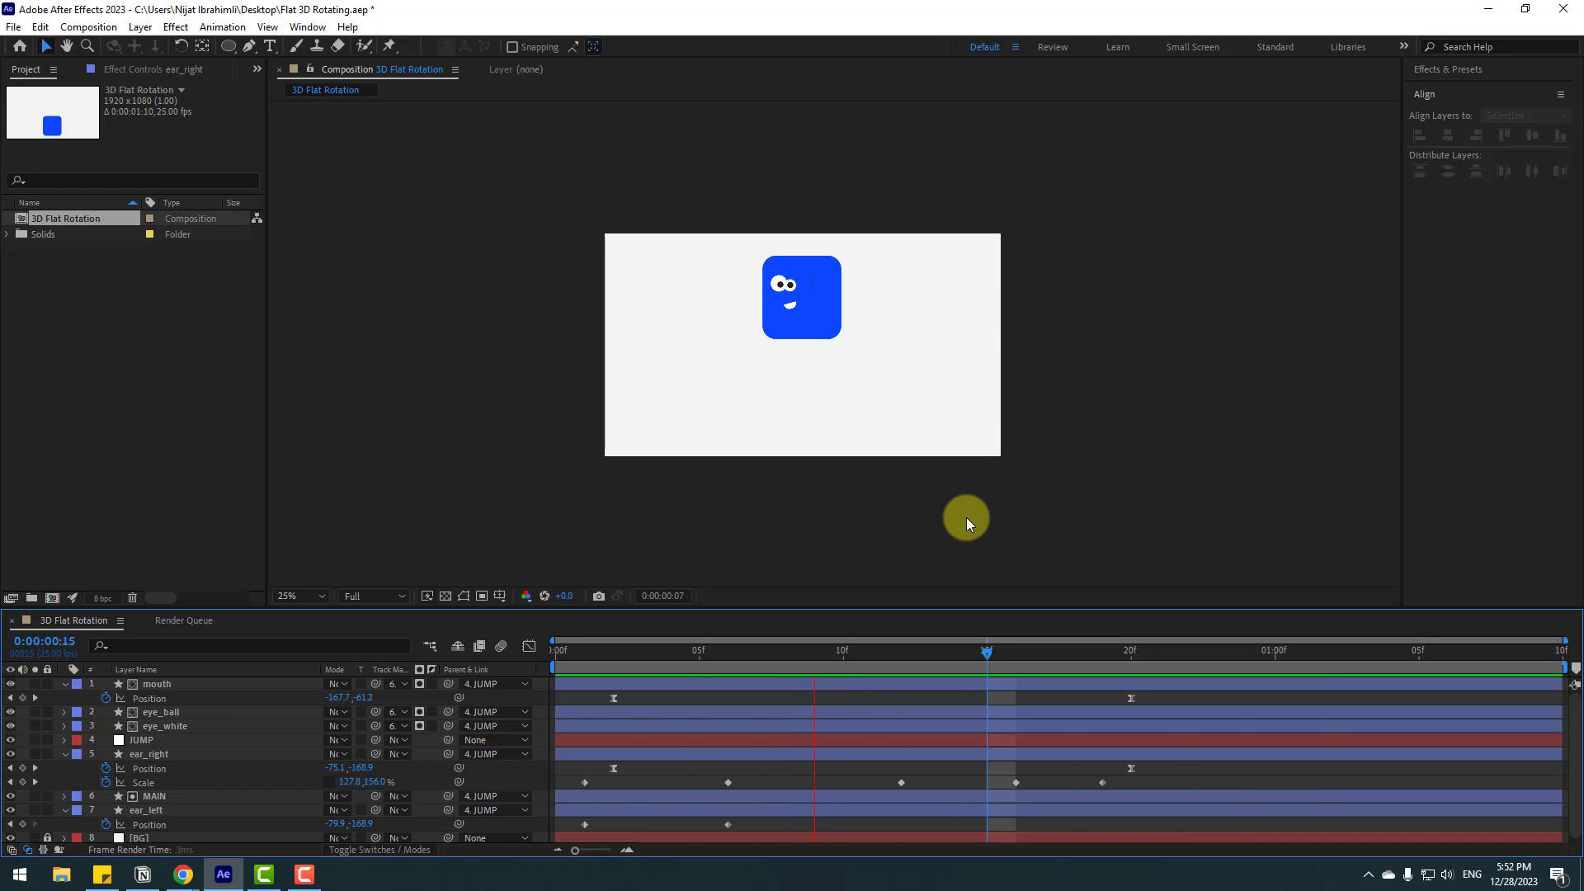
scroll(967, 518, up, 1)
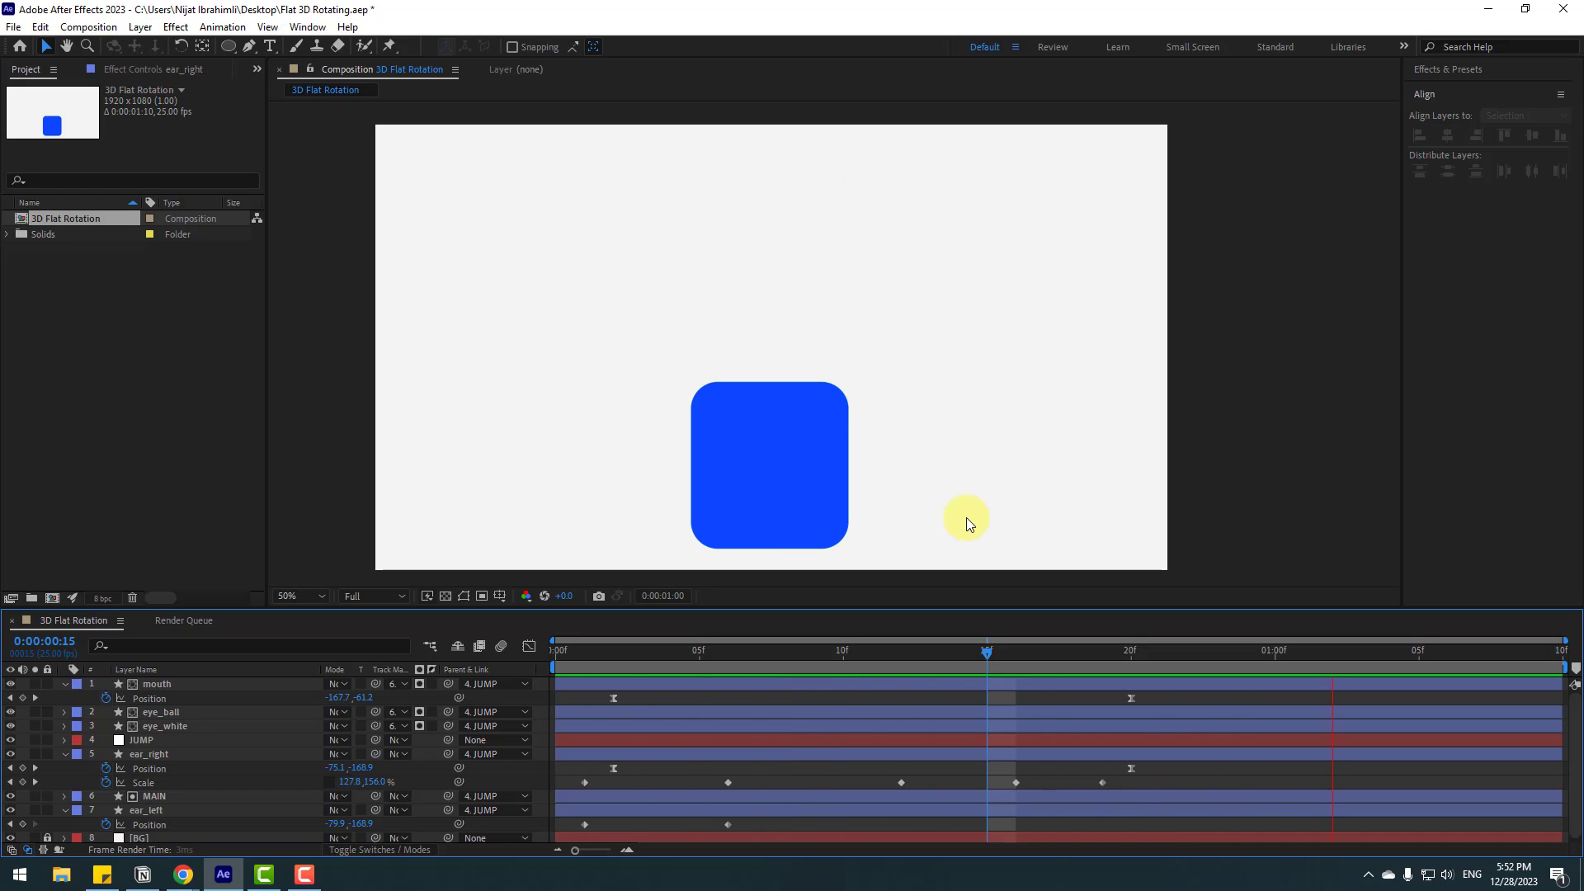
key(space)
drag(993, 653, 1028, 652)
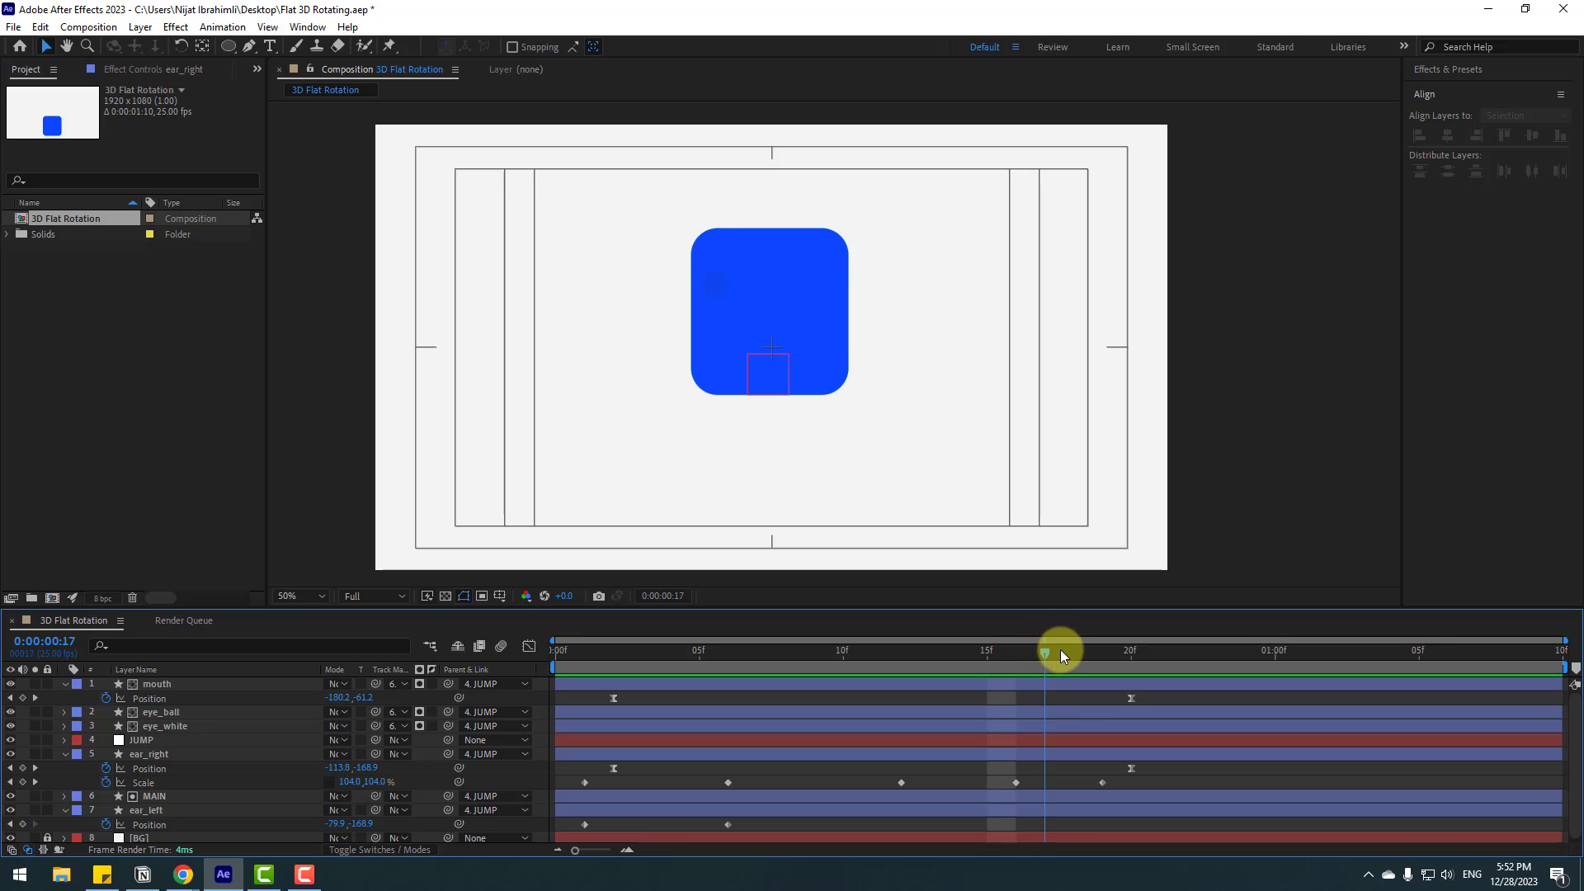
drag(1109, 785, 577, 782)
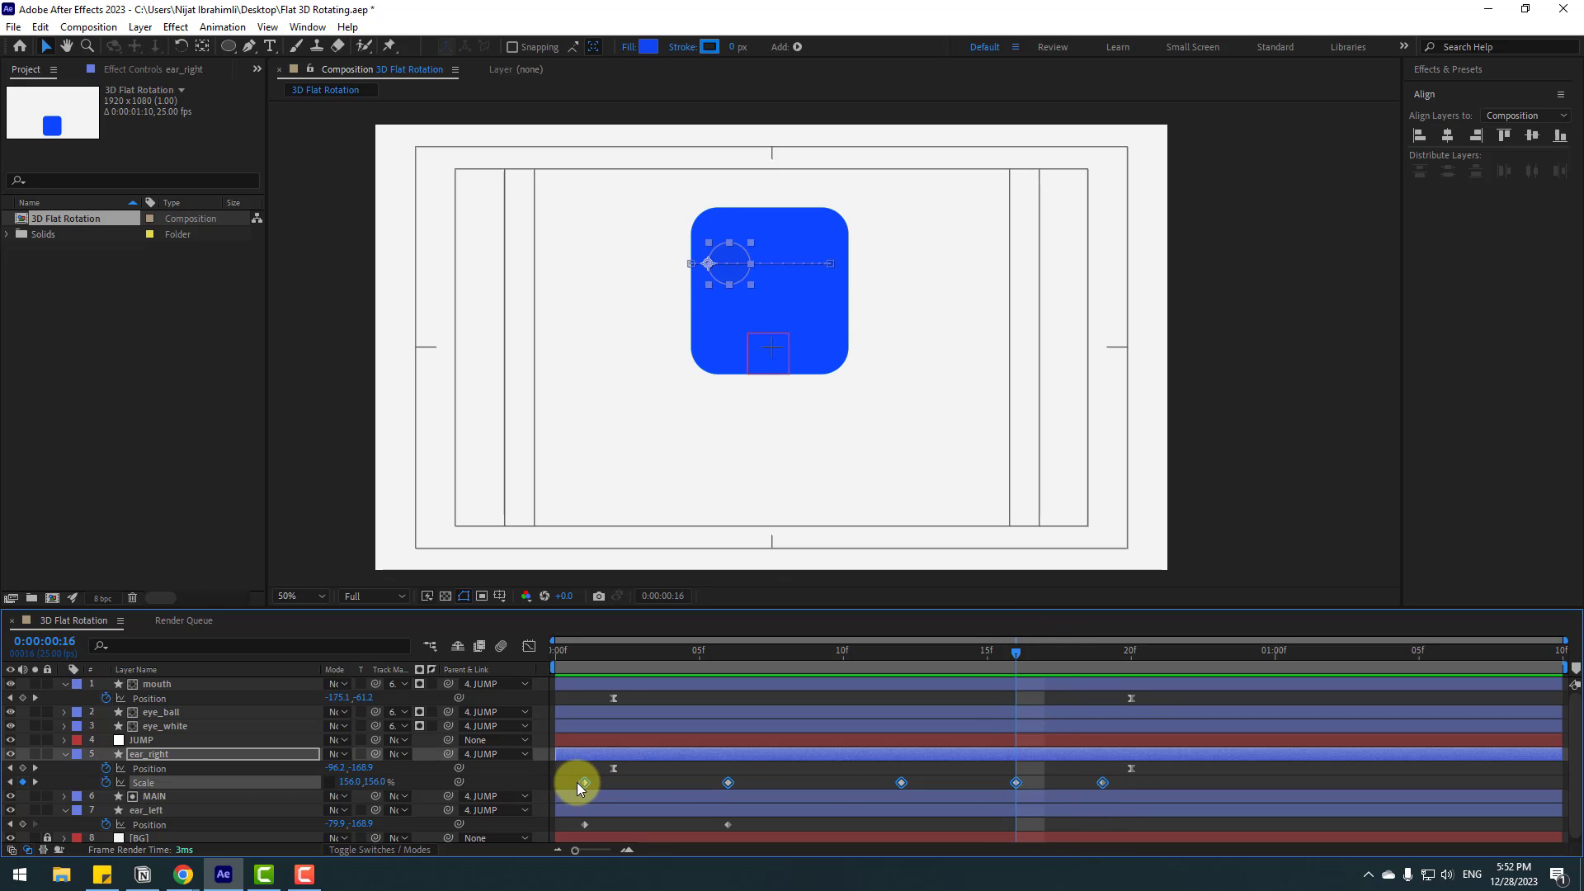
Step: Apply Easy Ease to all of ear_right's Scale keyframes
right_click(586, 781)
mouse_move(701, 770)
click(845, 663)
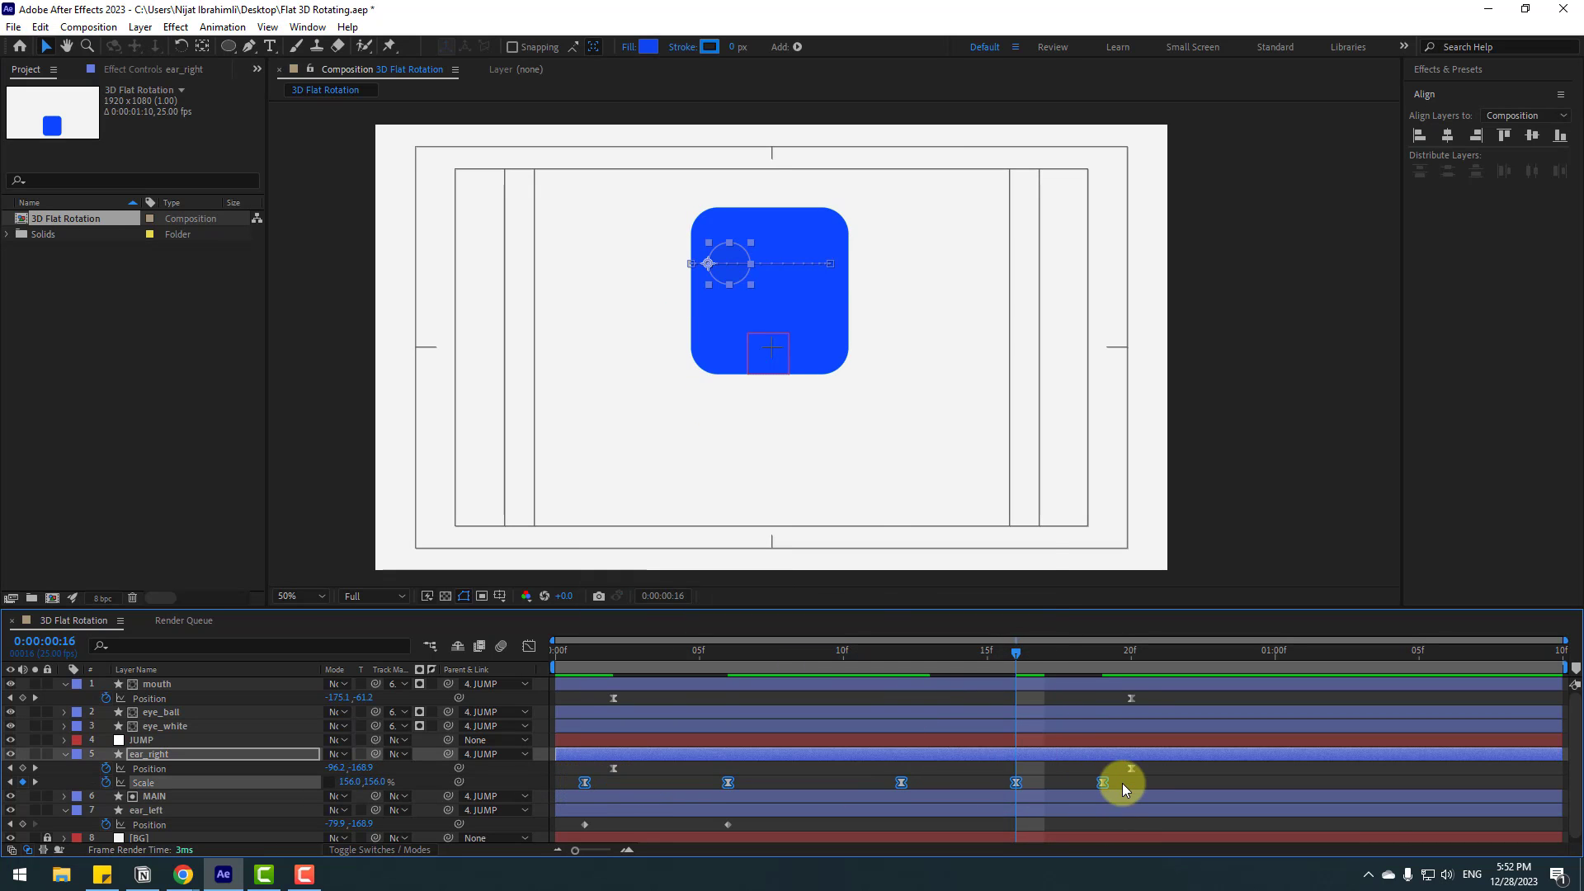
Step: Push the last Scale keyframe later and the 16f keyframe to frame 18, then preview
click(1122, 784)
drag(1102, 782, 1162, 784)
drag(1014, 784, 1058, 784)
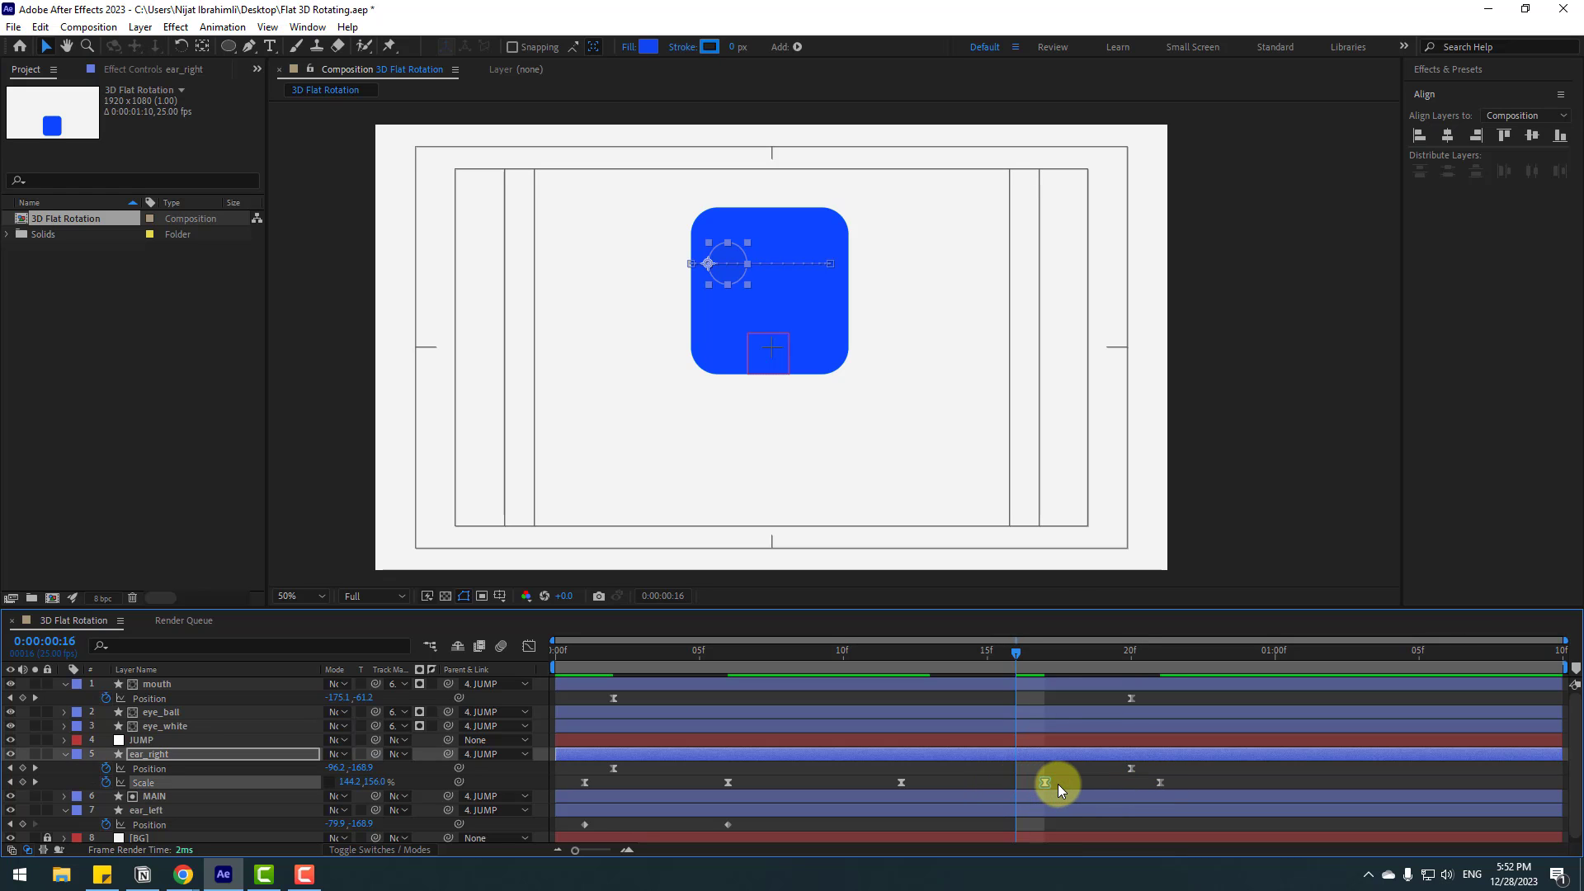
key(space)
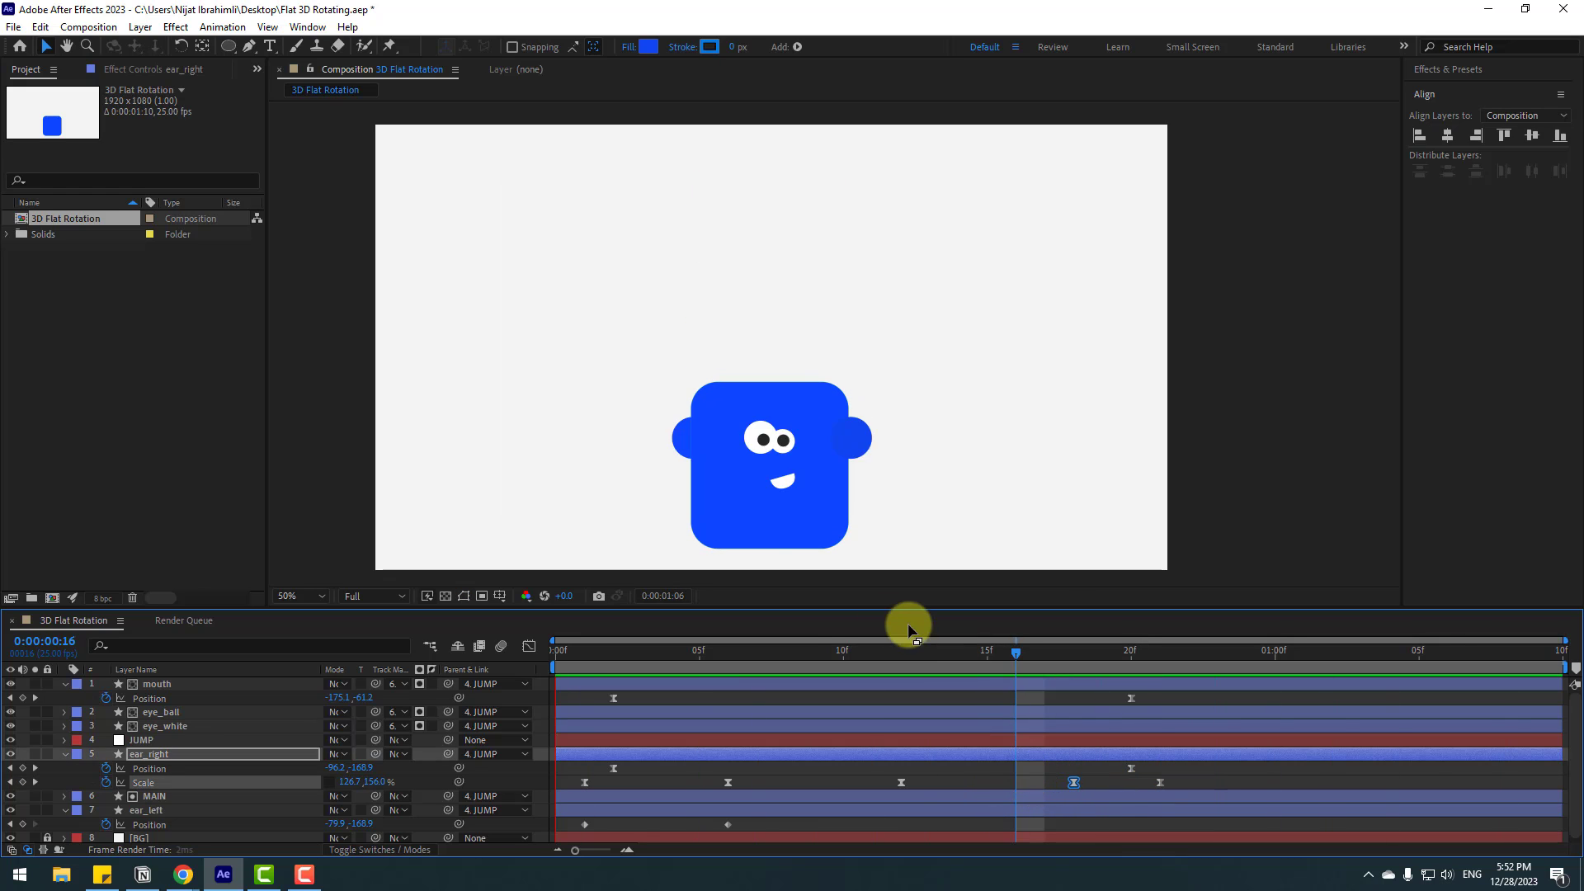
key(apostrophe)
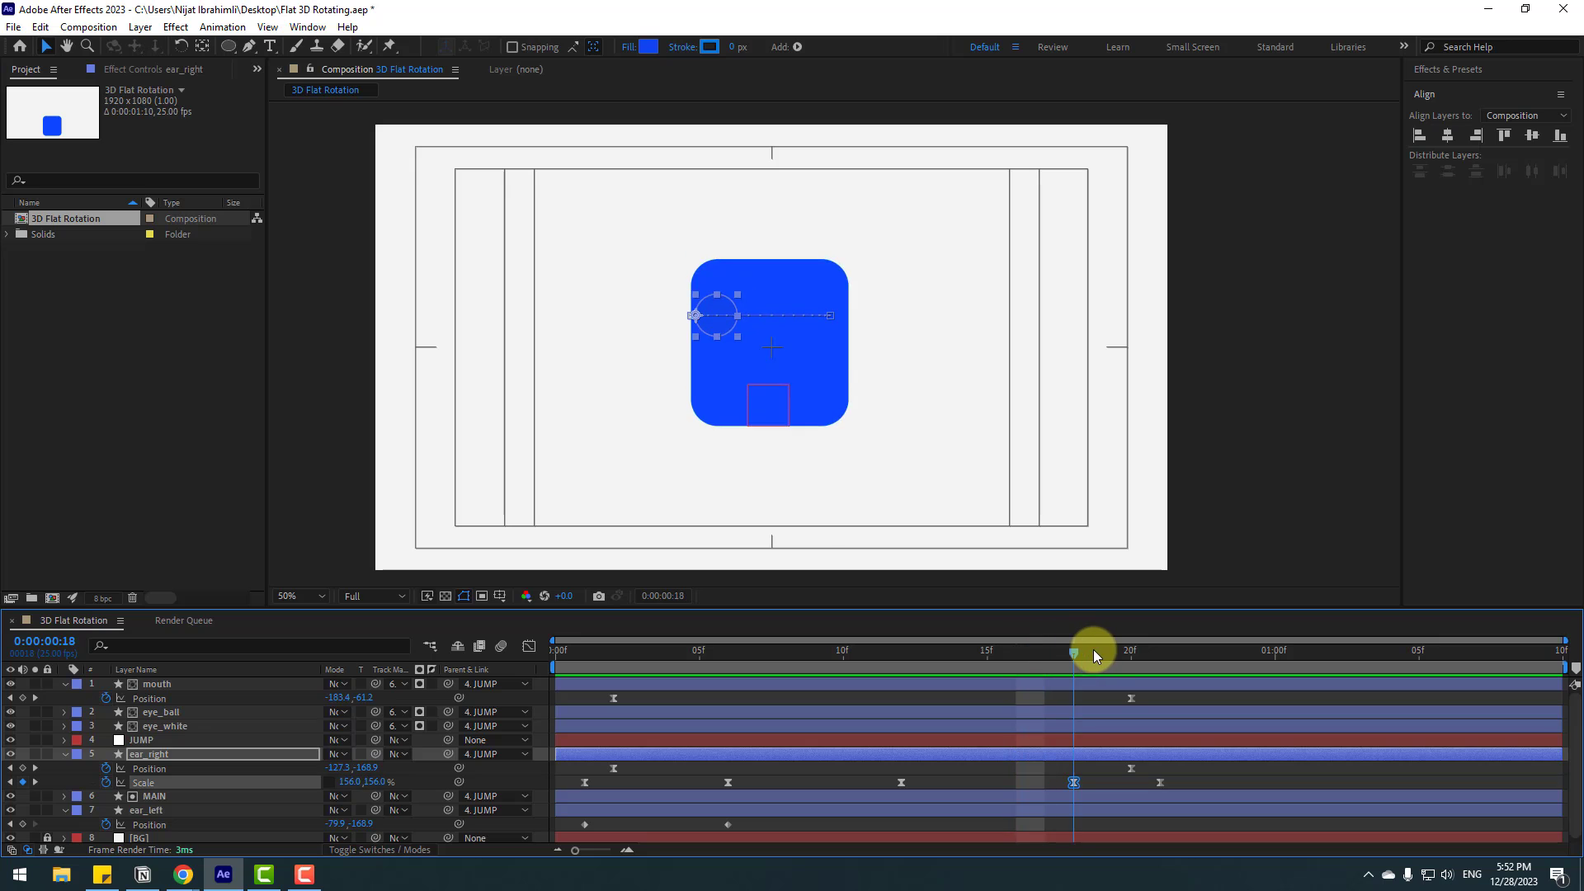
key(space)
Step: Move the Scale keyframes to frames 10 and 17 and preview the ear squash
click(977, 667)
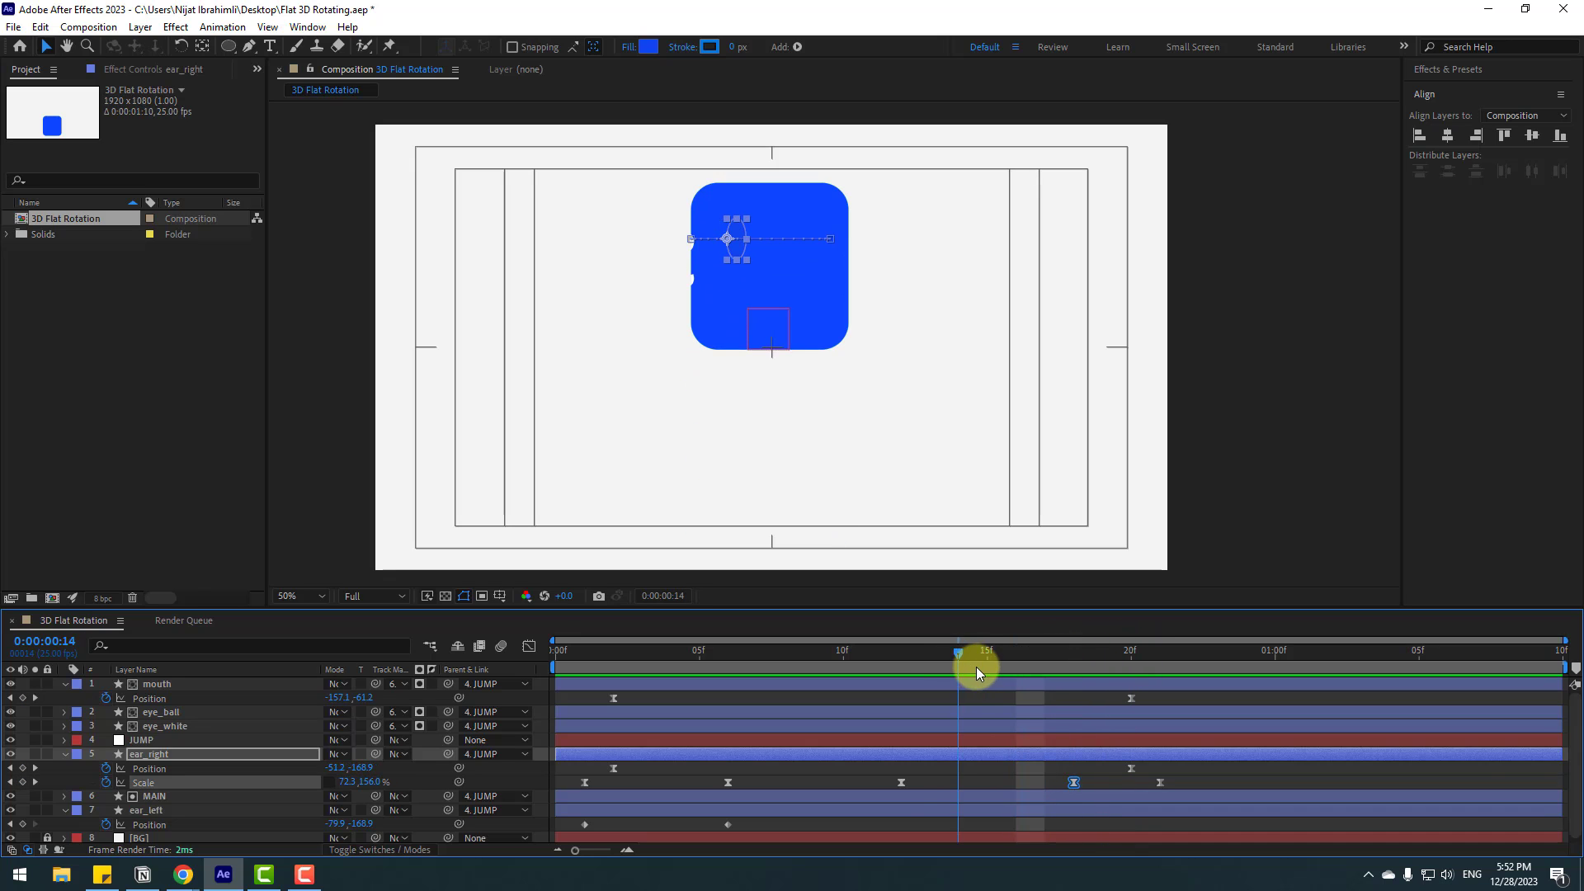
drag(900, 783, 839, 784)
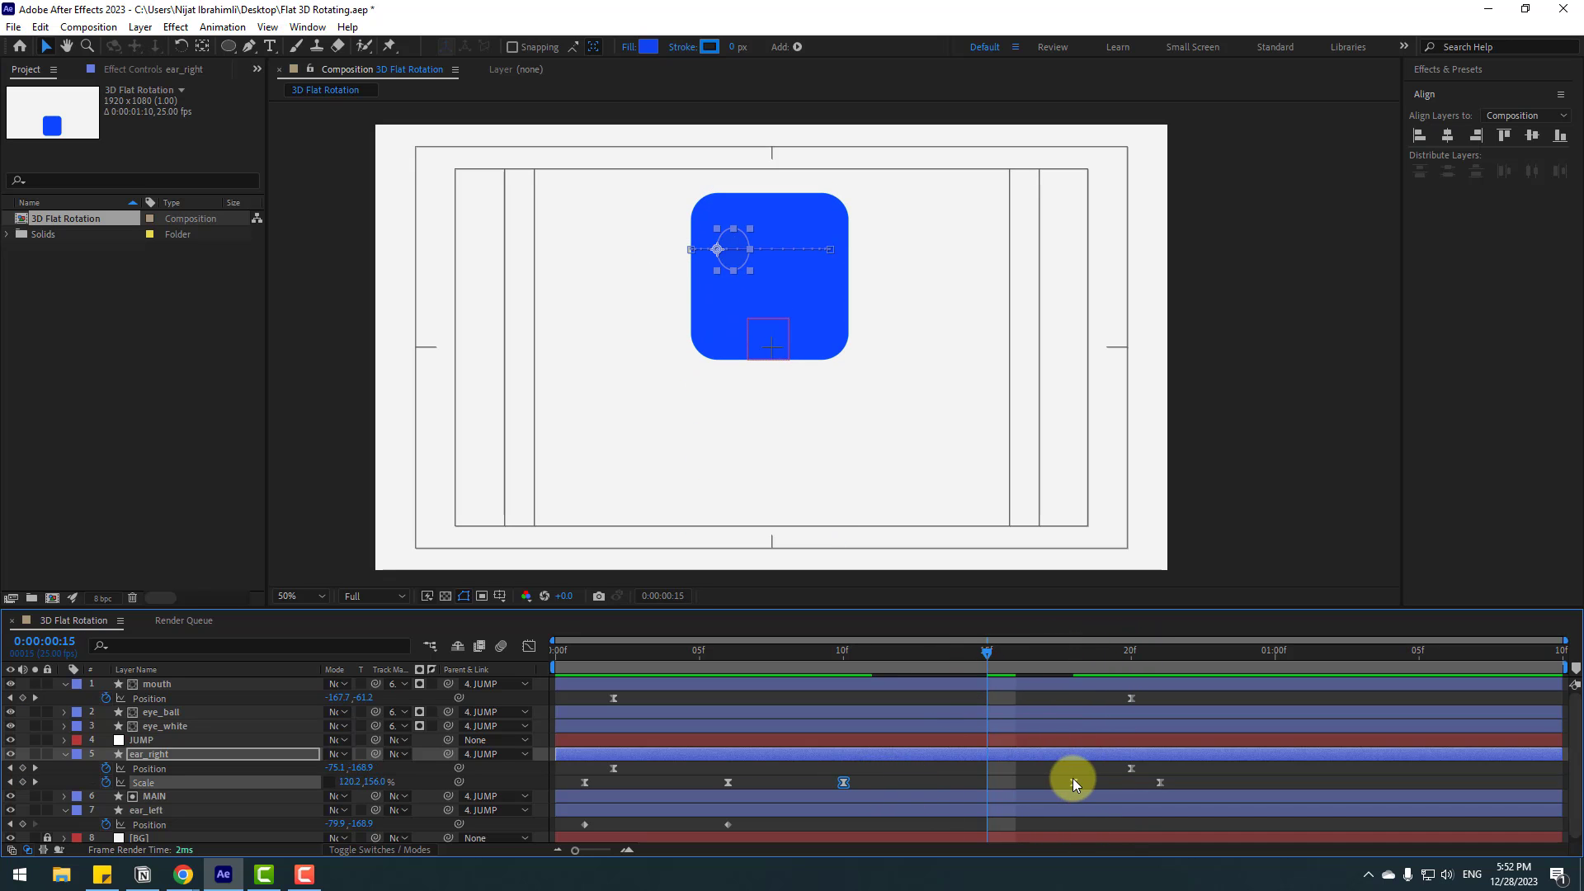
drag(1073, 781, 1034, 783)
drag(810, 655, 1072, 689)
key(space)
key(space)
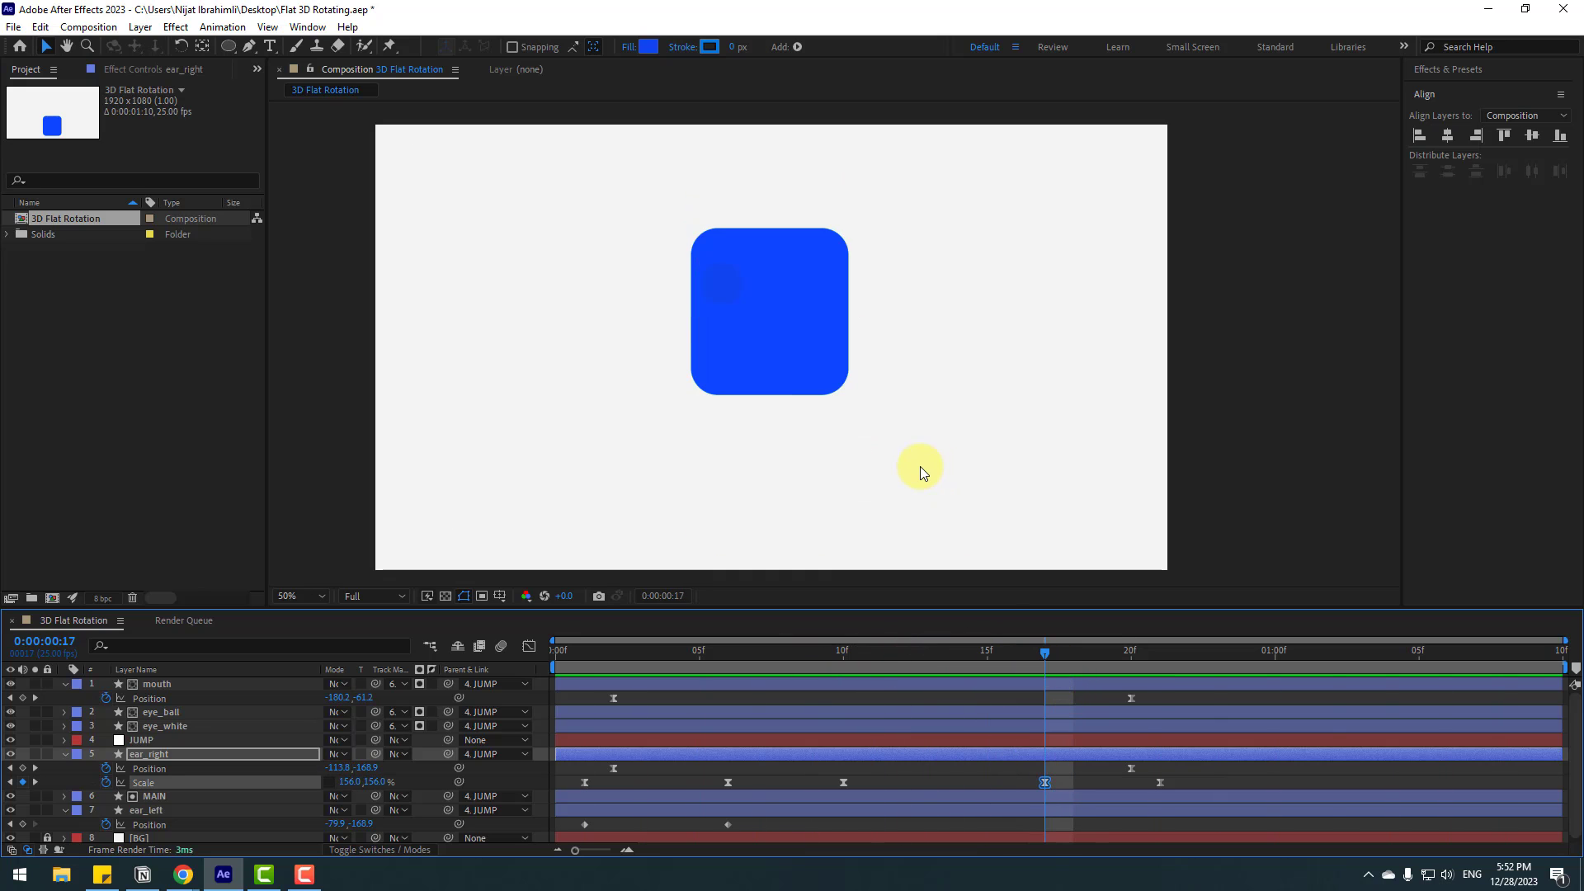
key(space)
key(comma)
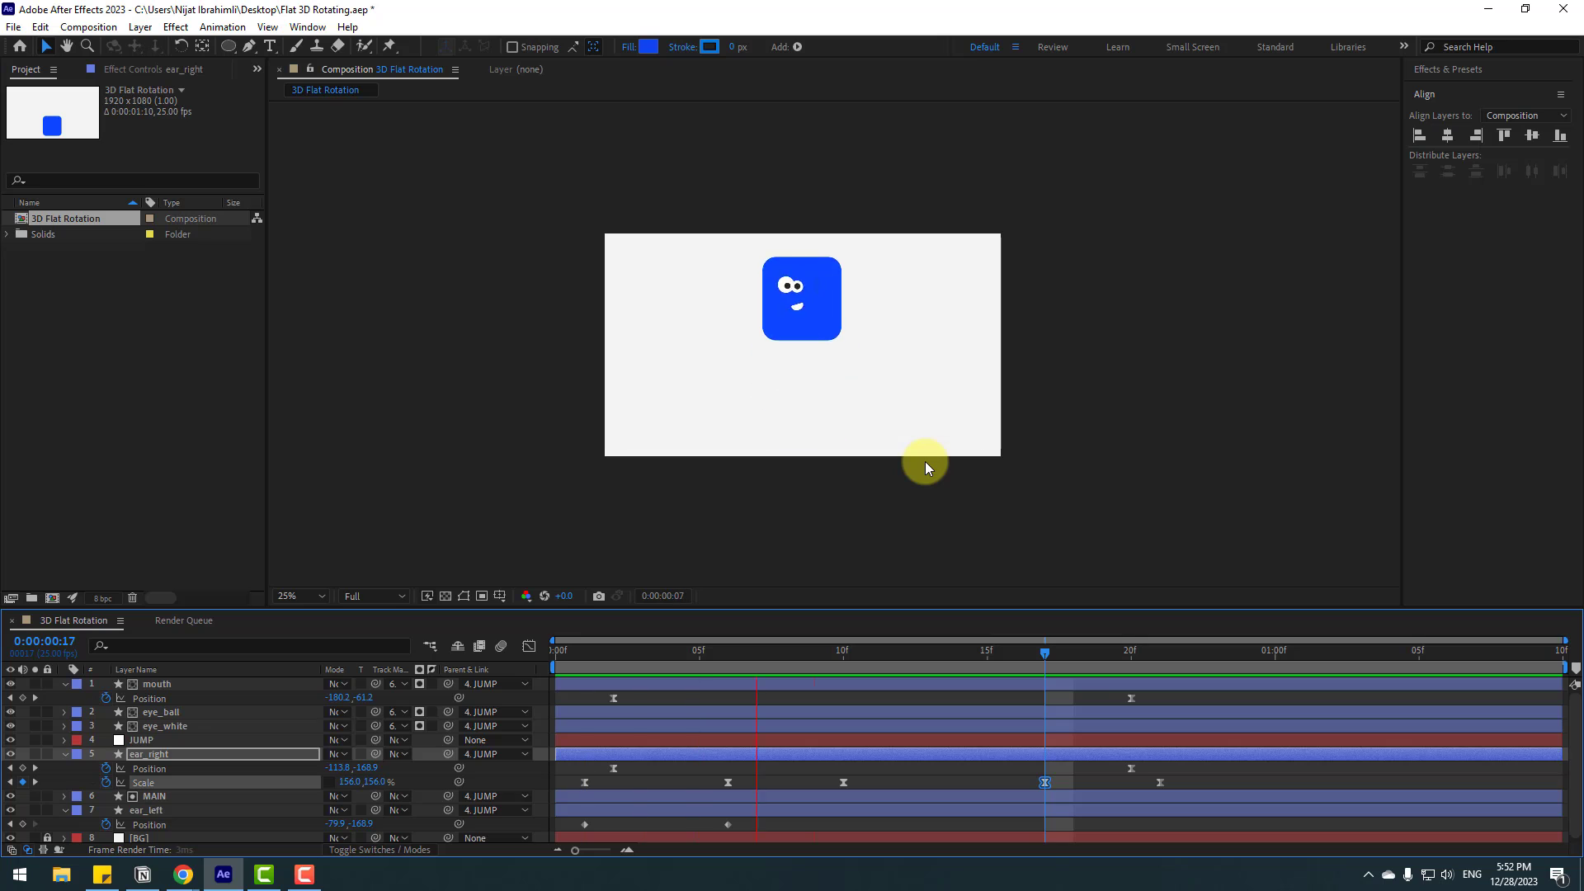
key(space)
key(apostrophe)
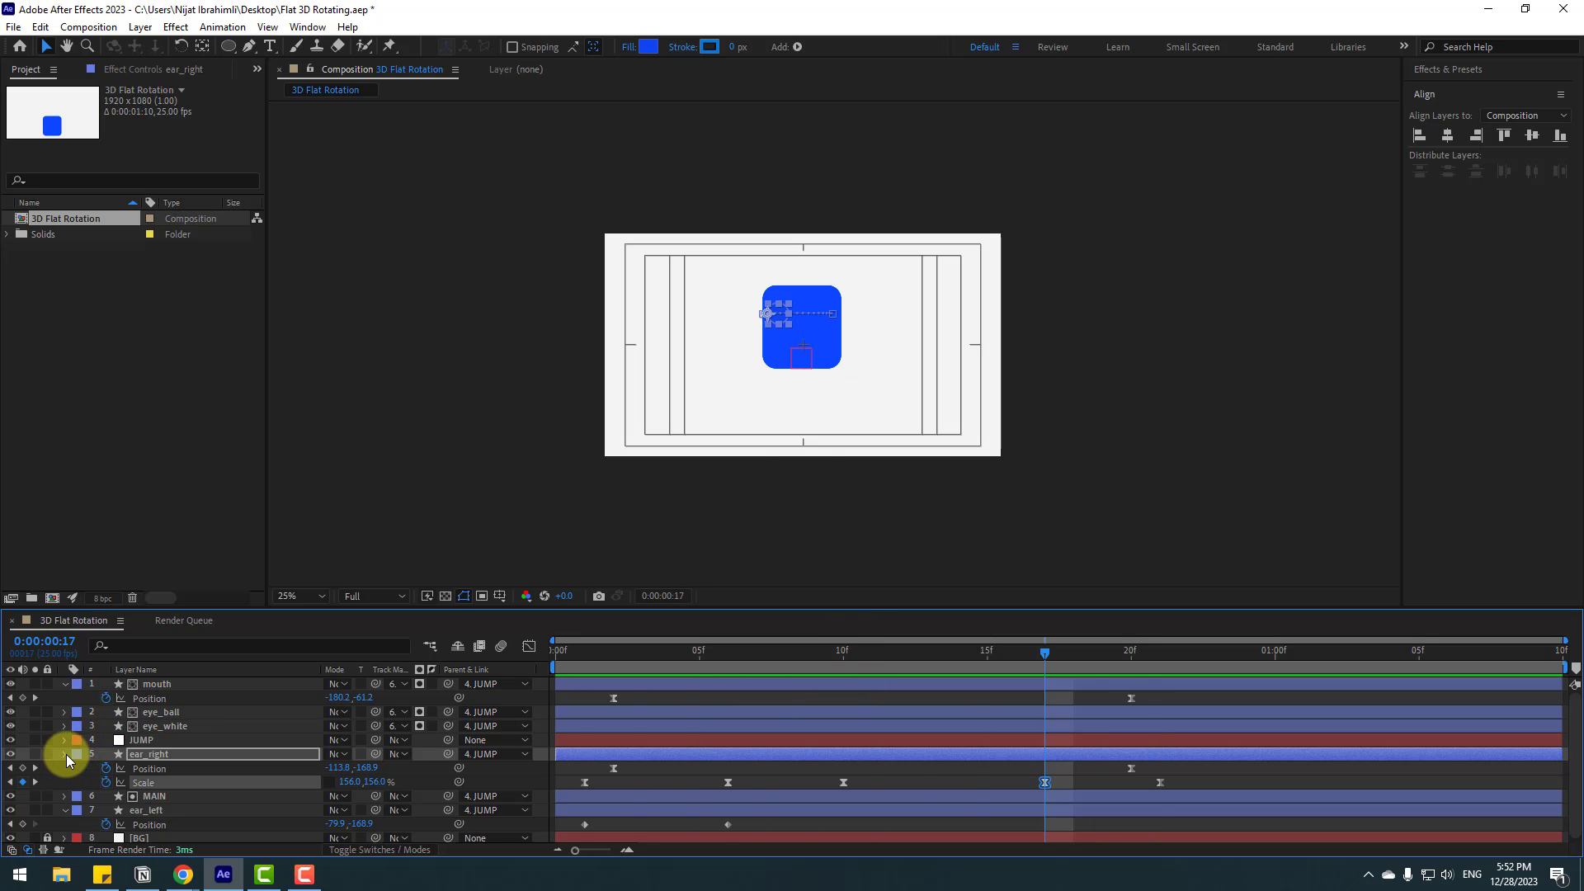
Step: Collapse the ear_right, ear_left and mouth property lists and deselect all layers
click(65, 754)
click(64, 782)
click(66, 685)
click(198, 792)
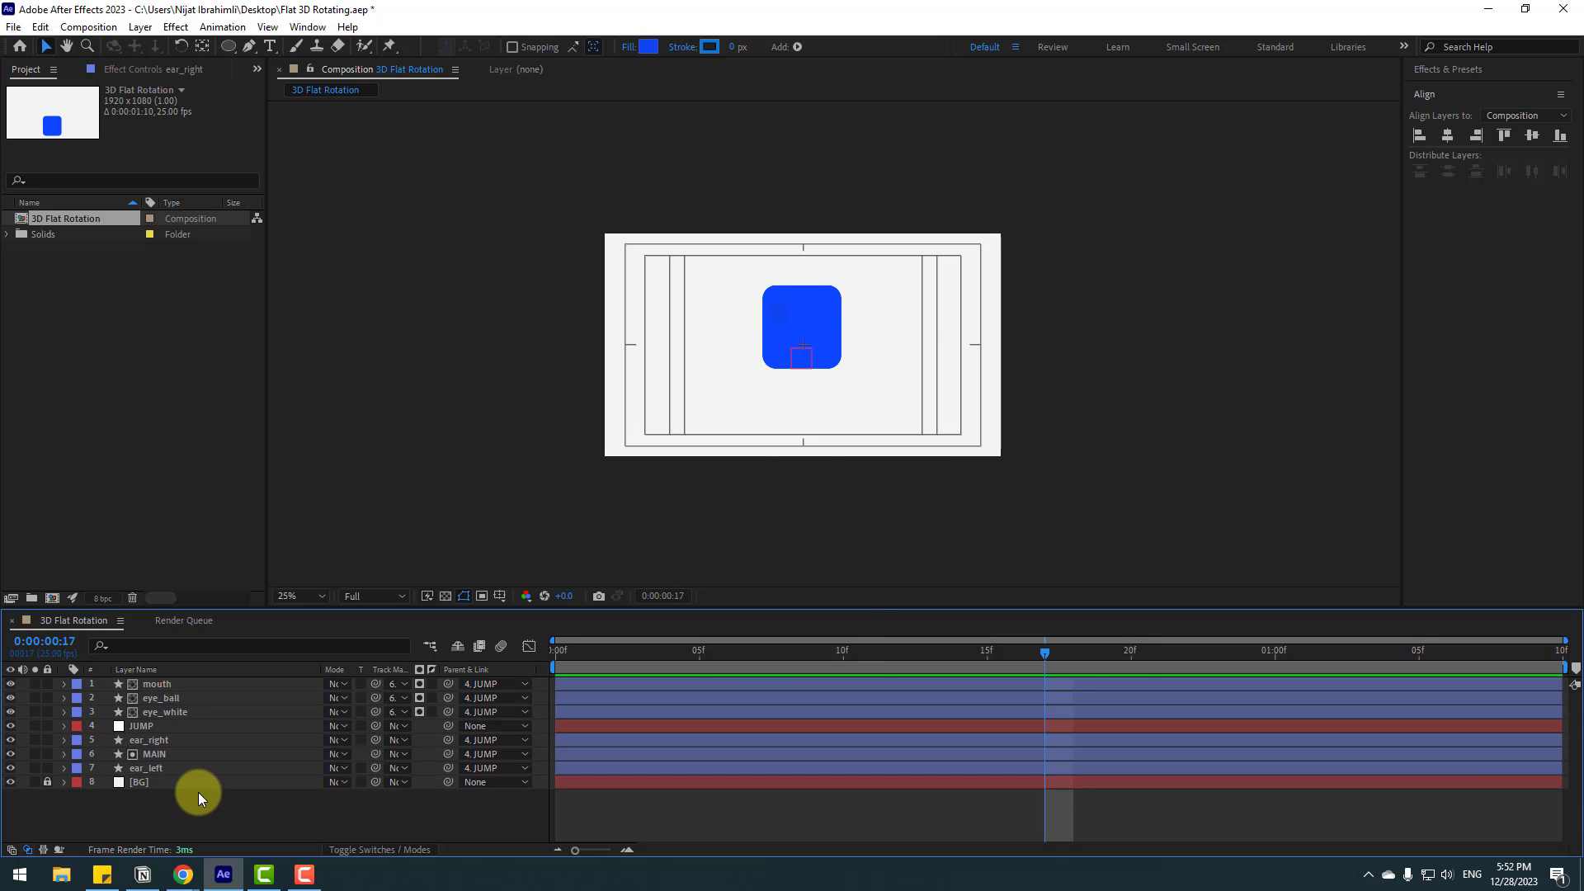
Step: Duplicate mouth, eye_ball and eye_white, stack the copies together, and start them at 17f
click(168, 711)
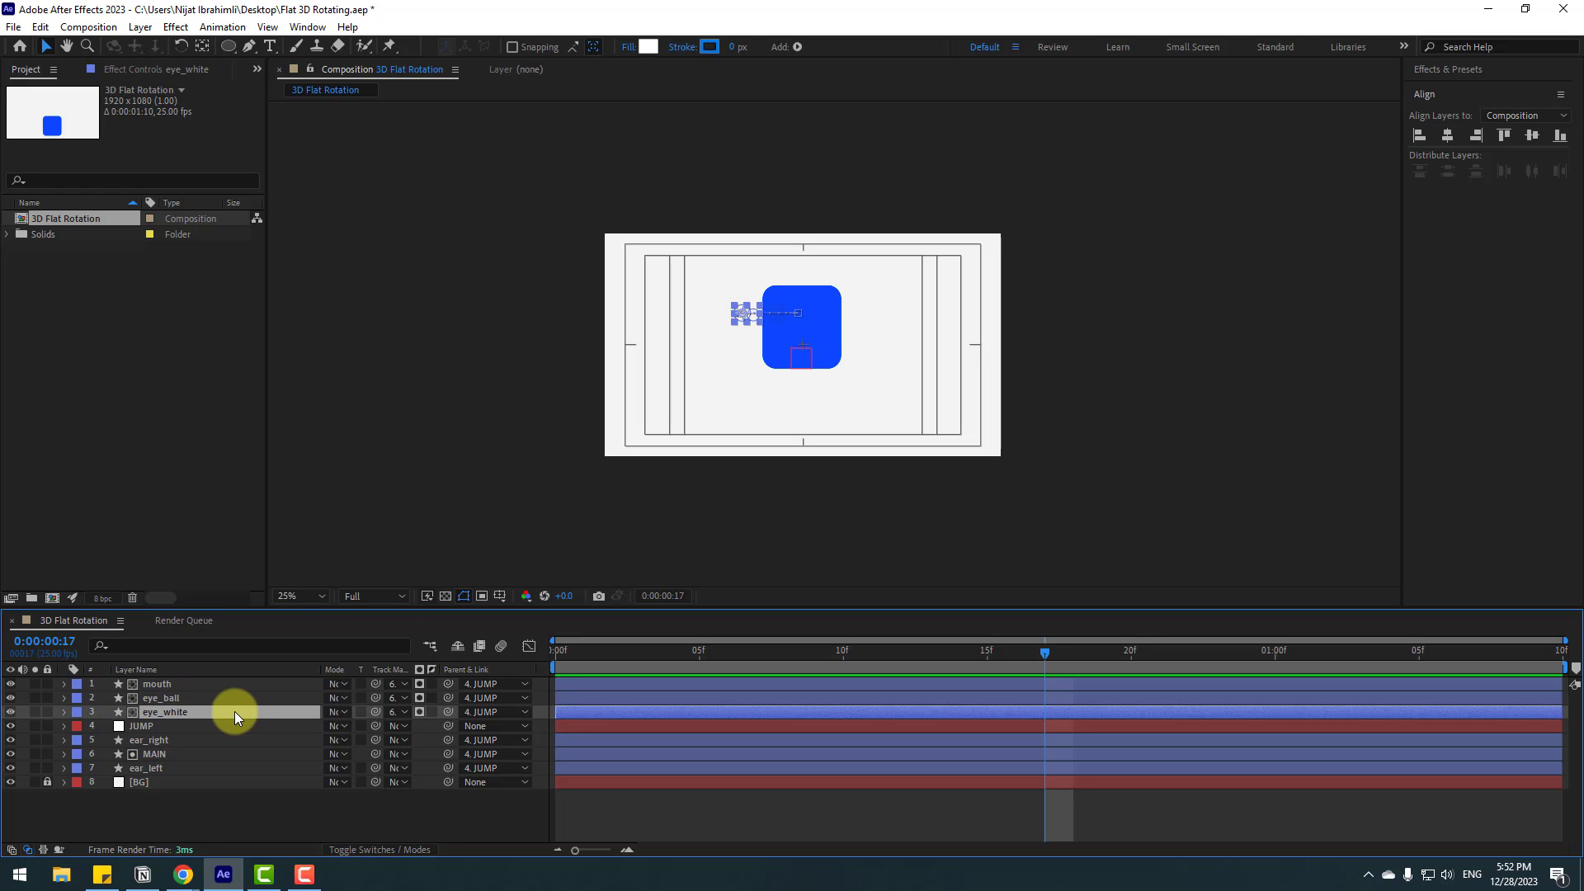
ctrl+click(170, 701)
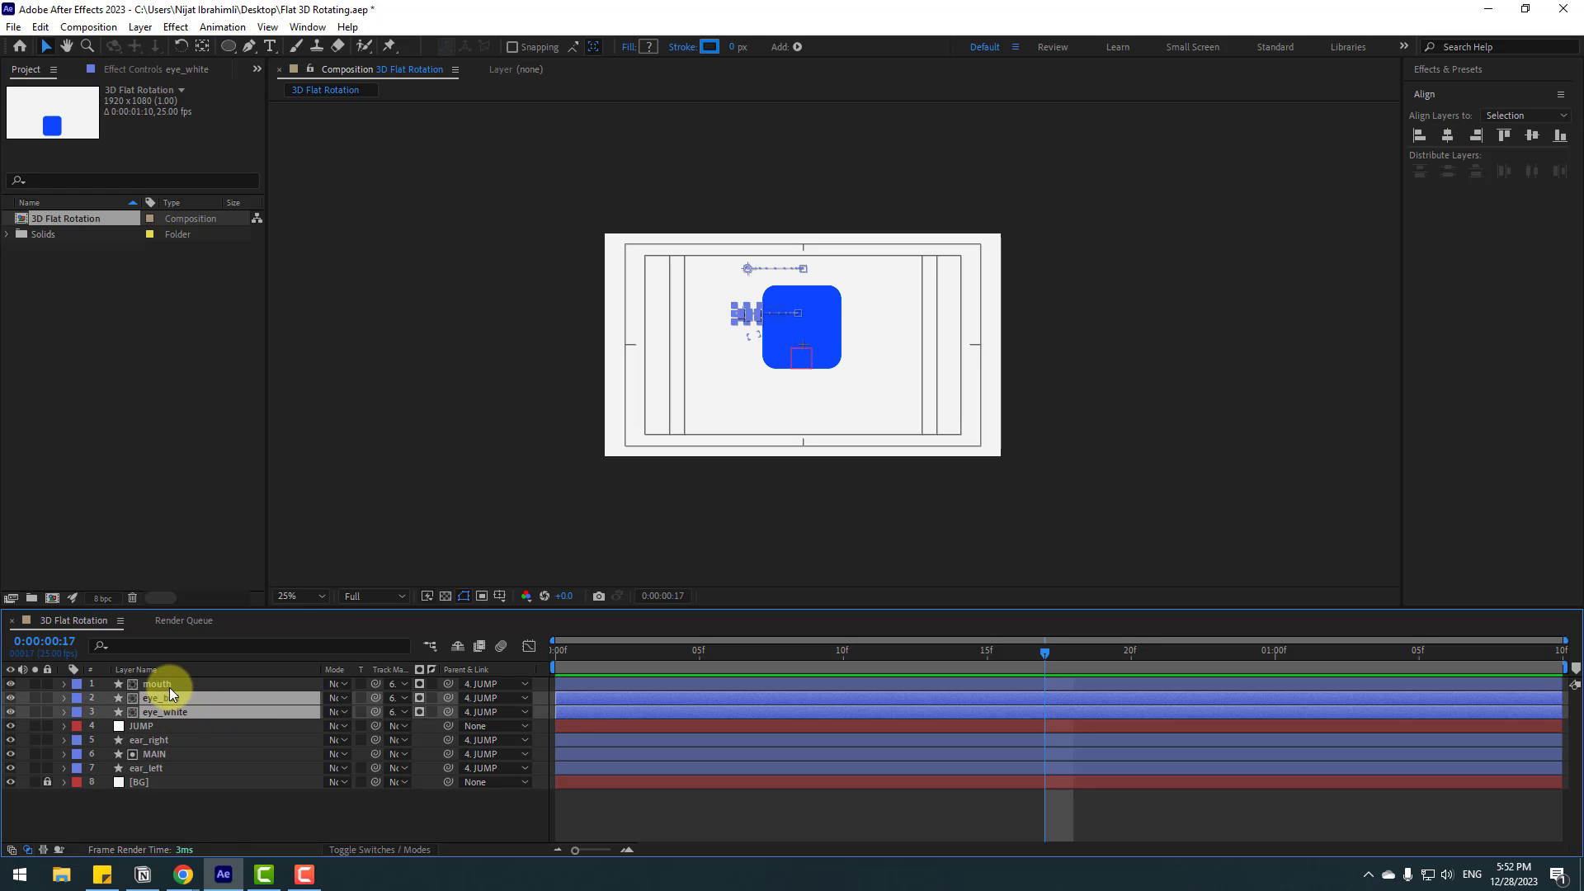
ctrl+click(170, 687)
key(ctrl+d)
drag(170, 715, 175, 692)
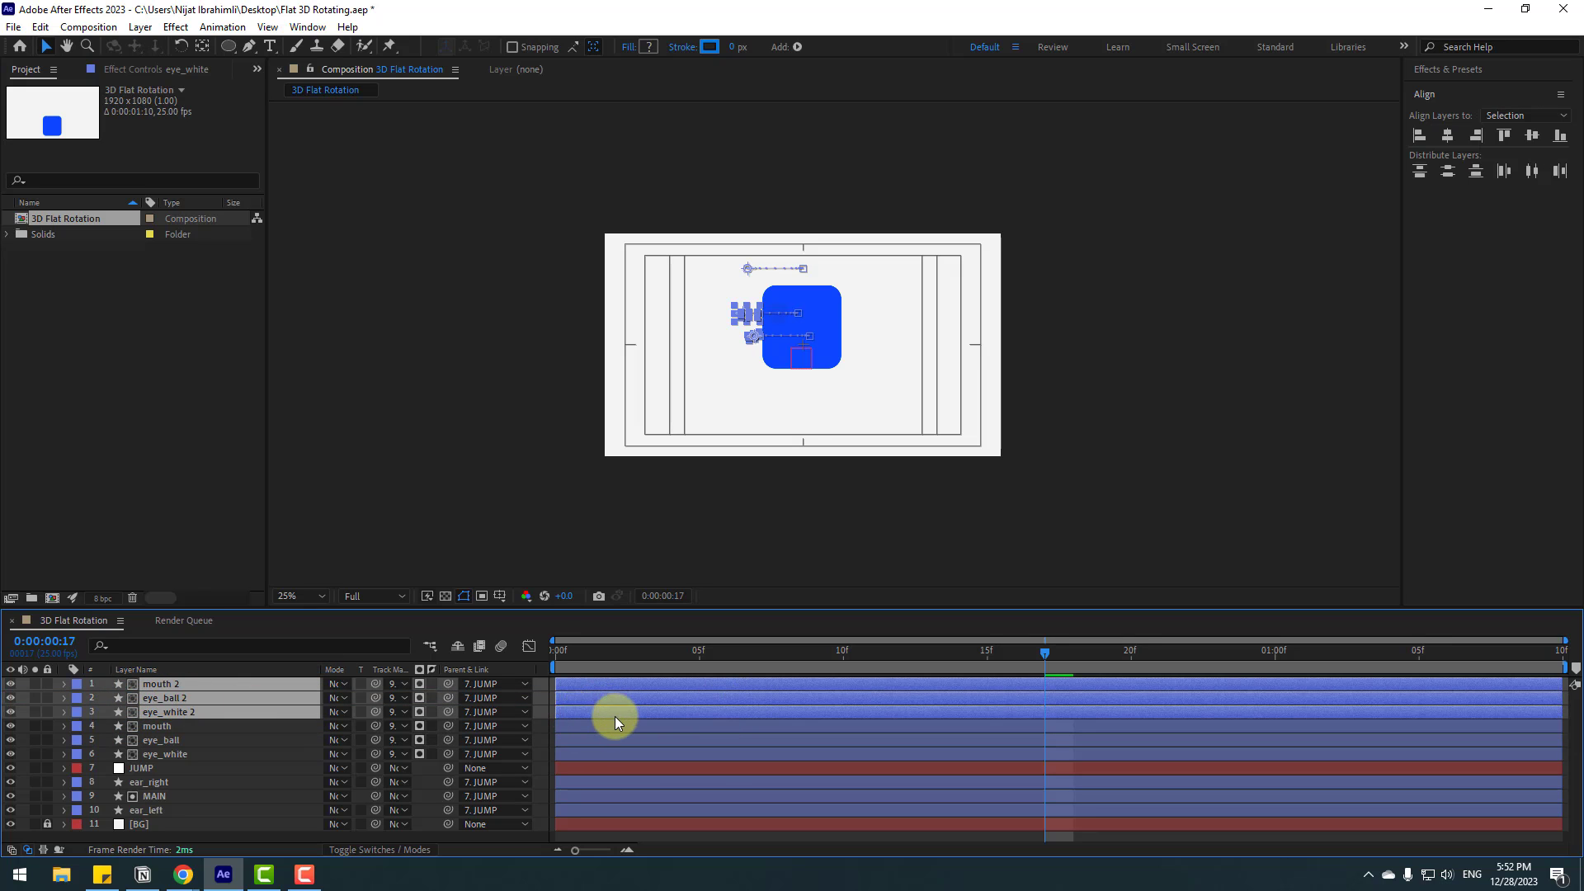
drag(611, 717, 1063, 690)
Step: Clear the duplicates' copied Position keyframes and set new ones at 0:00:01:06
key(p)
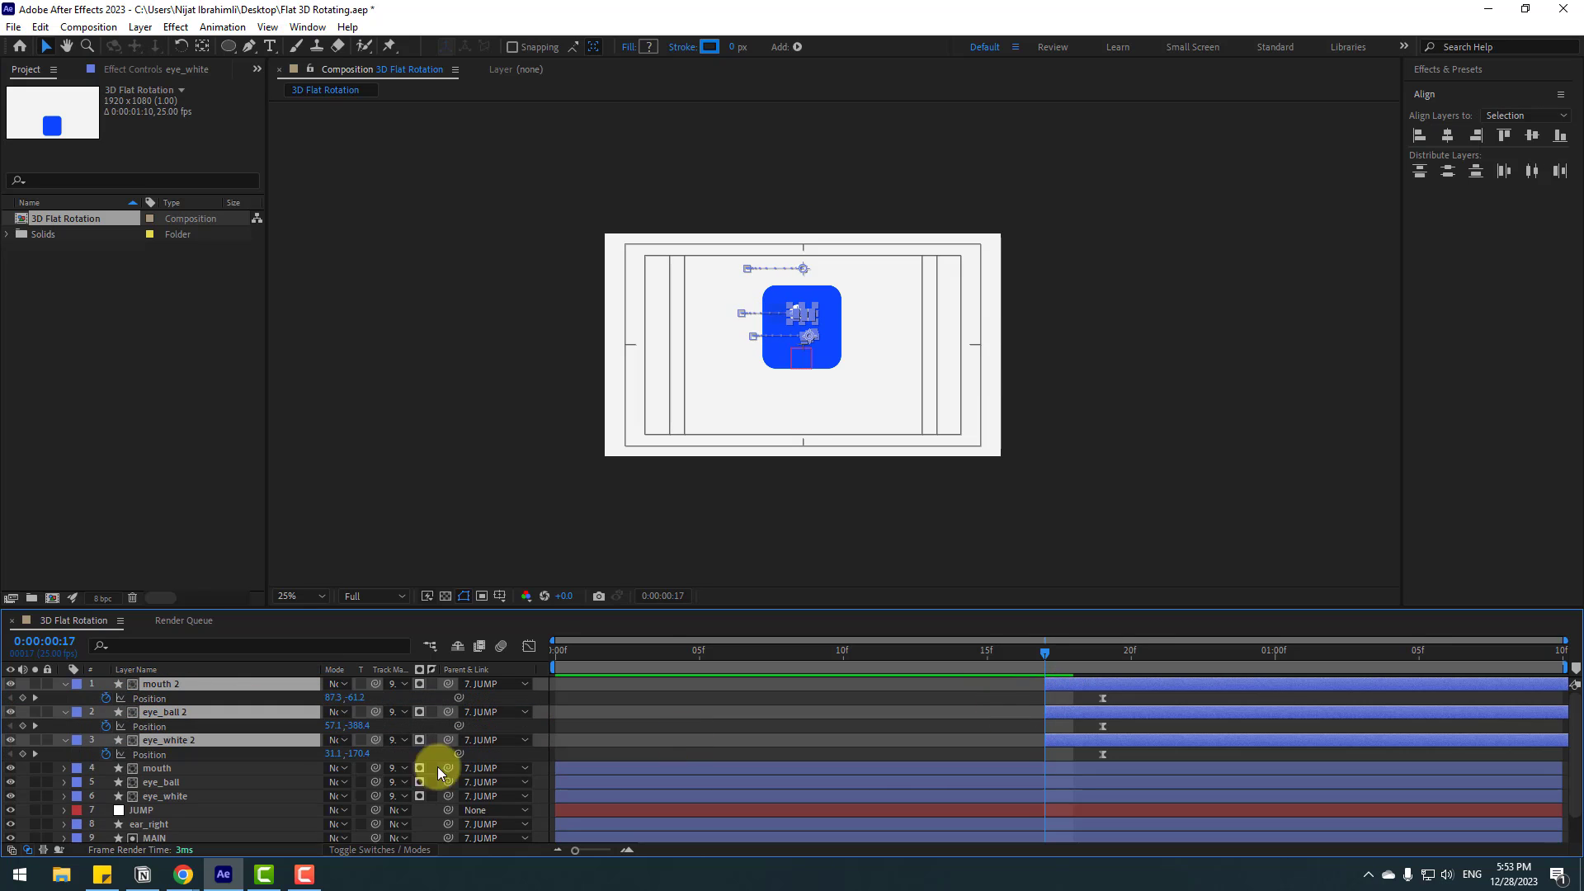
key(period)
click(106, 699)
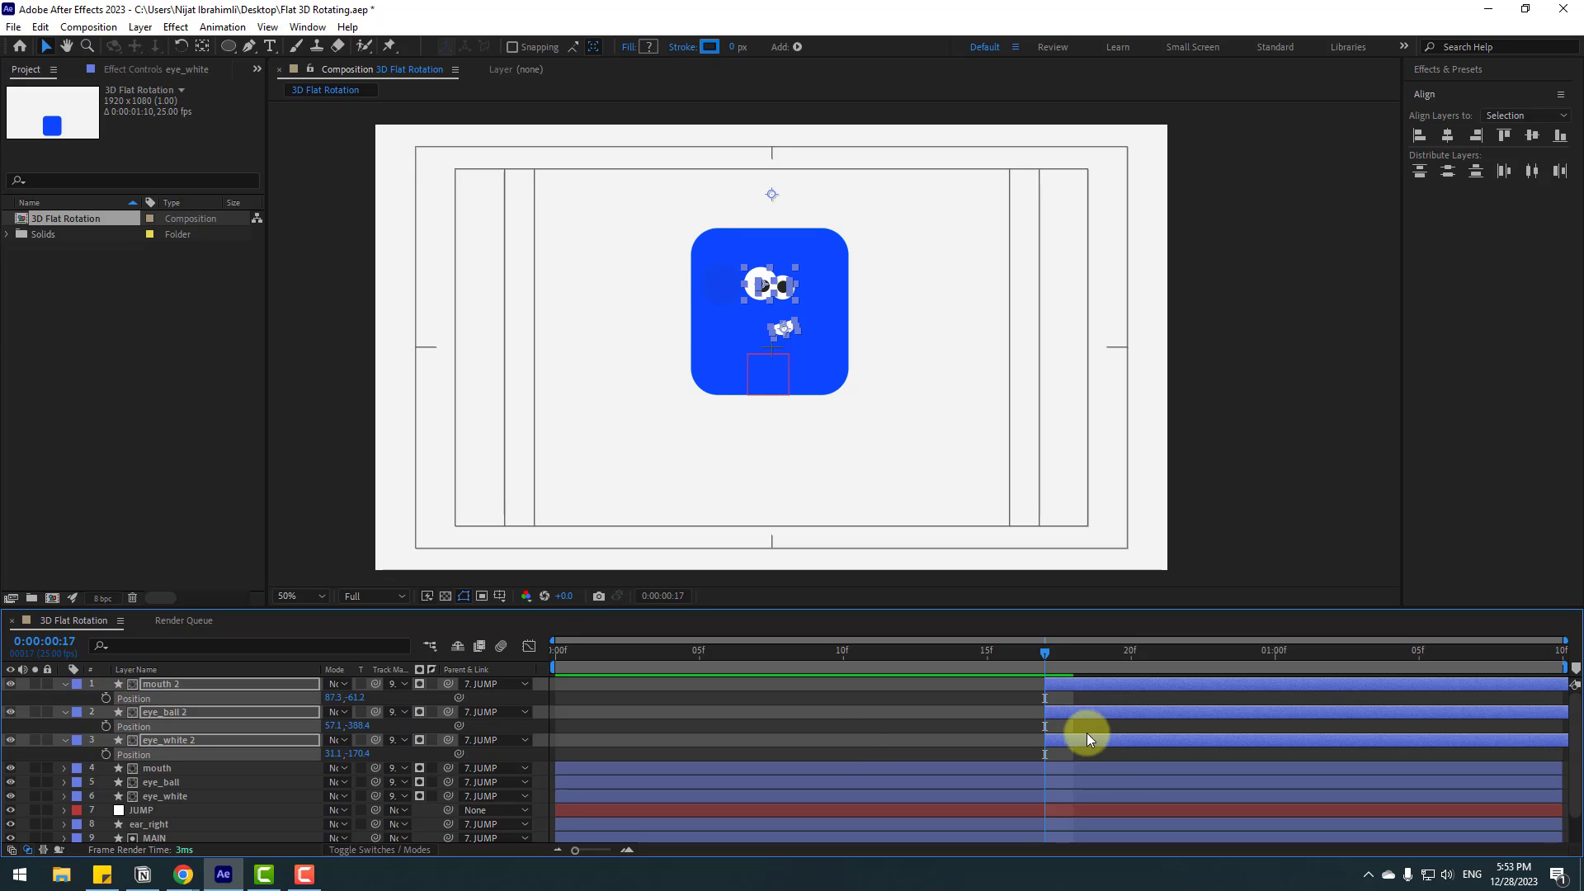
click(1442, 665)
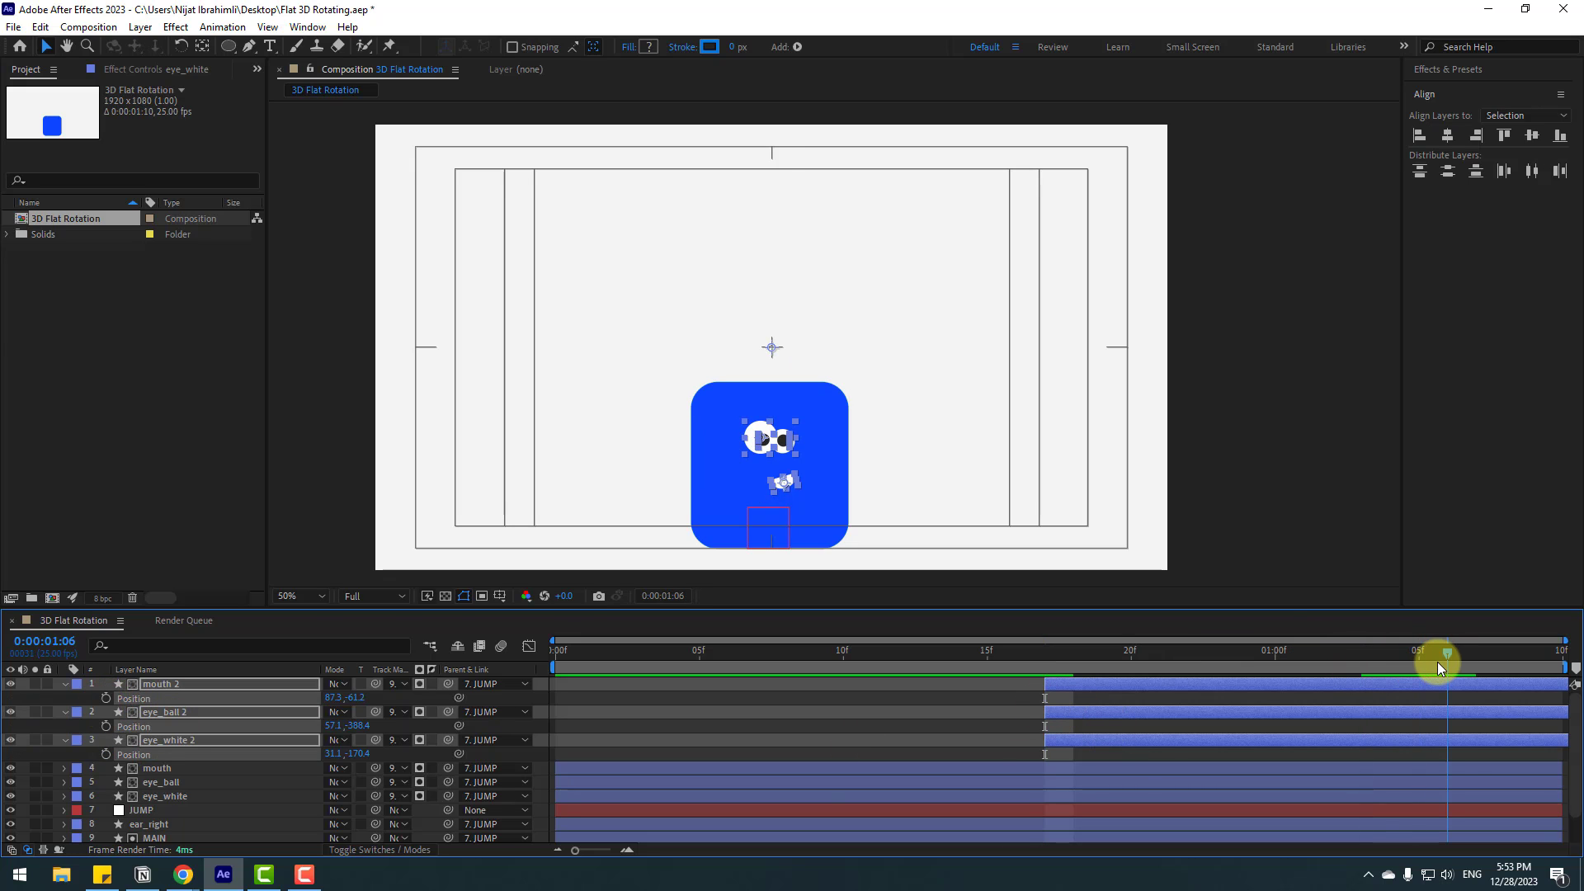
click(107, 699)
click(1547, 701)
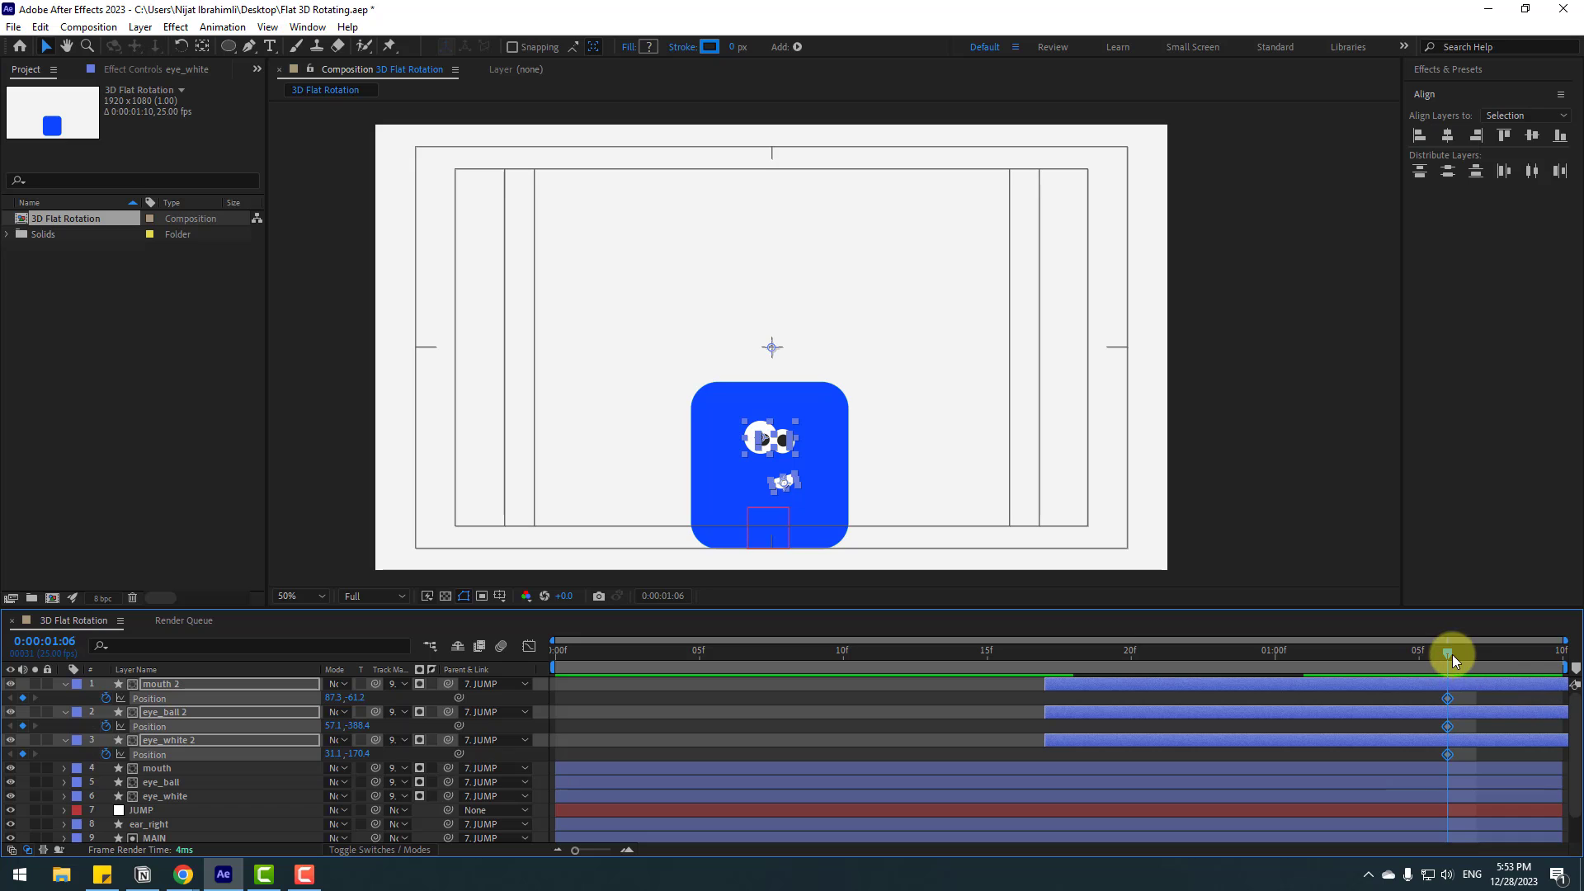
Step: At frame 17, shift the duplicate face layers about 255 pixels right, then select their Position keyframes
drag(1453, 655, 1047, 675)
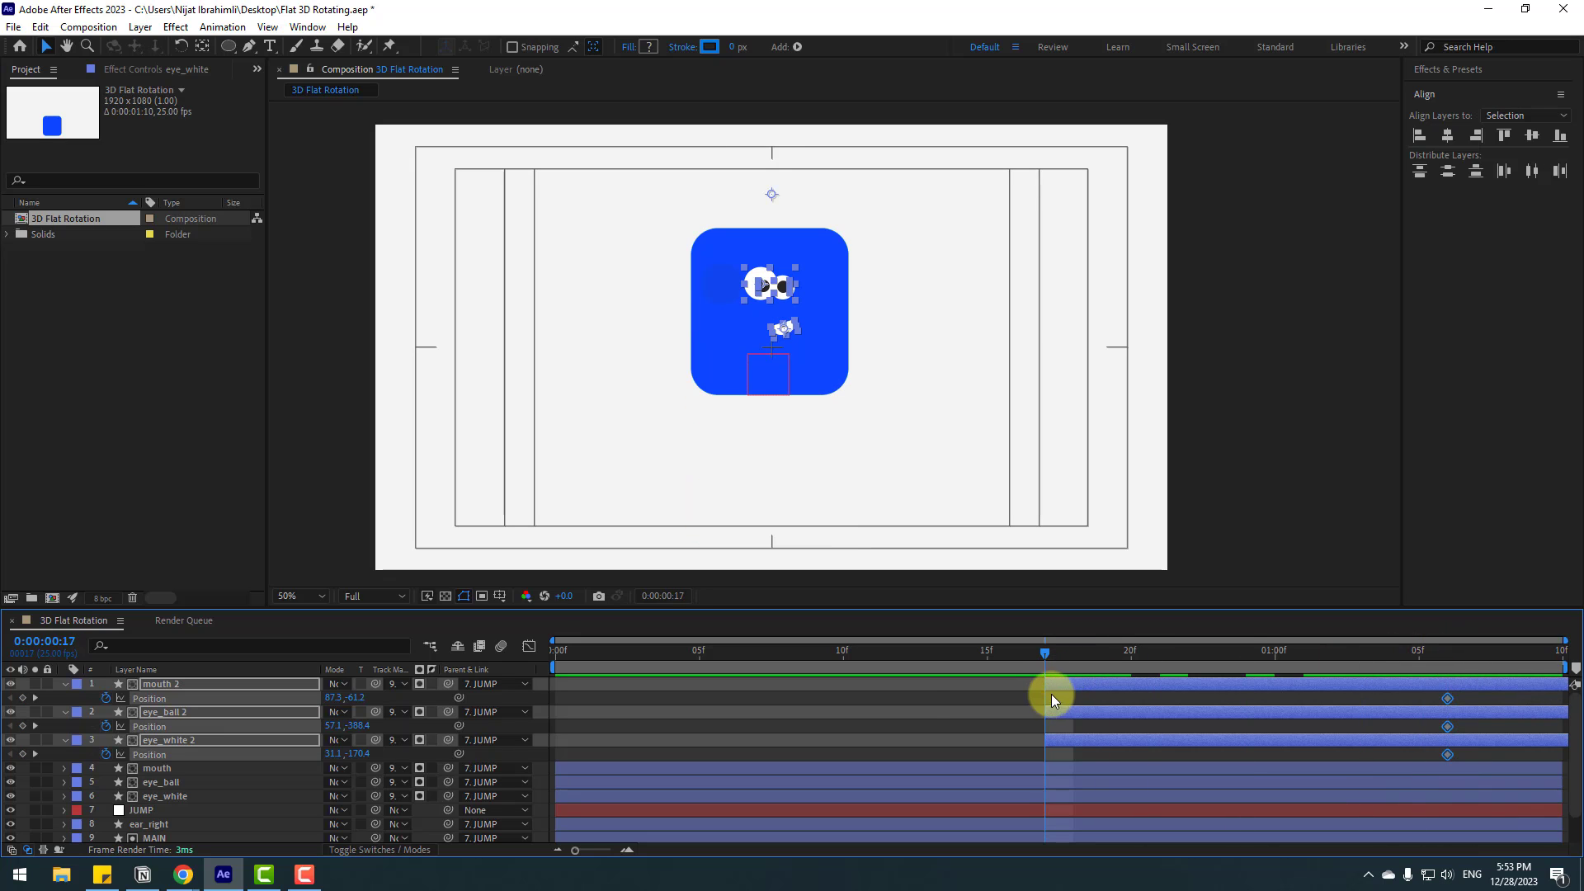
drag(343, 698, 562, 695)
click(869, 725)
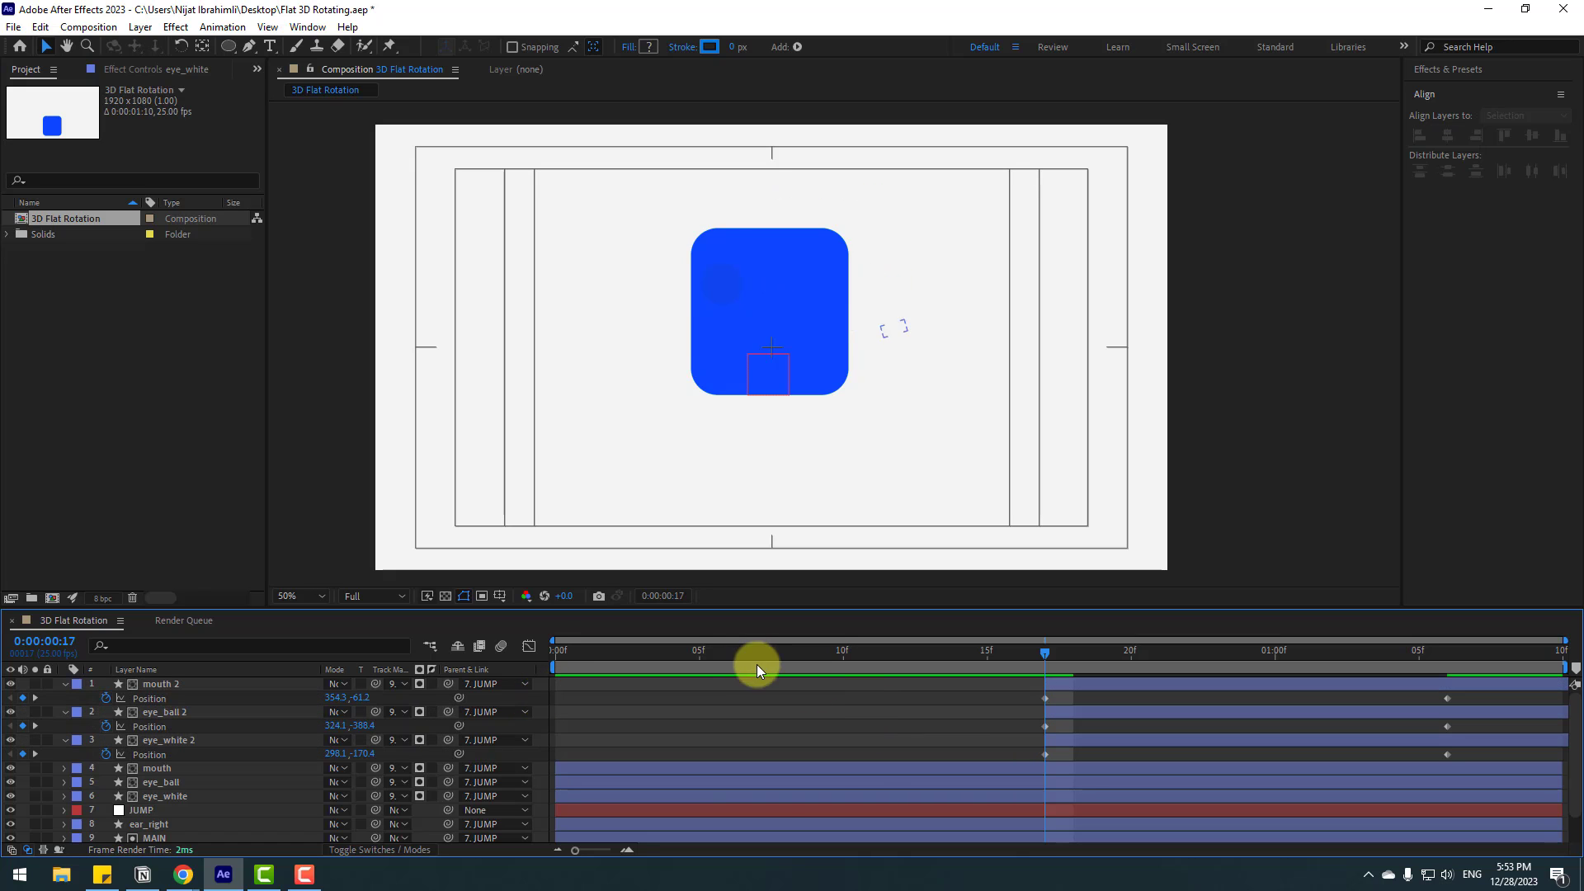
mouse_move(756, 665)
mouse_down()
mouse_move(1279, 651)
mouse_move(873, 656)
mouse_up()
mouse_move(1476, 700)
mouse_down()
mouse_move(1028, 768)
mouse_move(1047, 754)
mouse_up()
Step: Apply Easy Ease to the duplicate face layers' Position keyframes
right_click(1047, 754)
mouse_move(1177, 745)
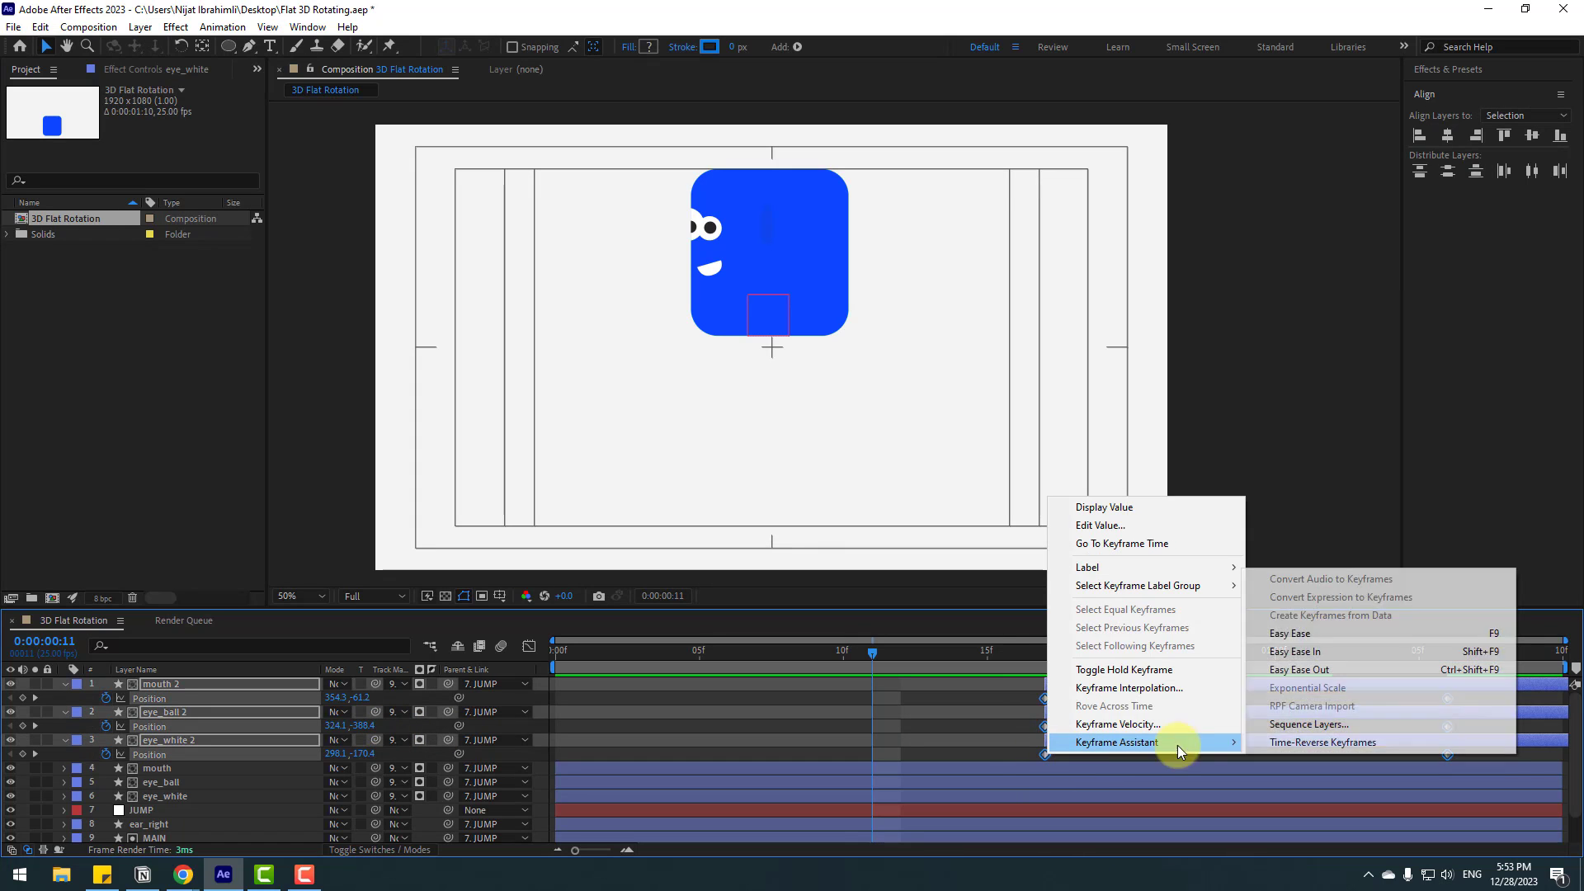
click(1287, 633)
drag(873, 651, 1278, 666)
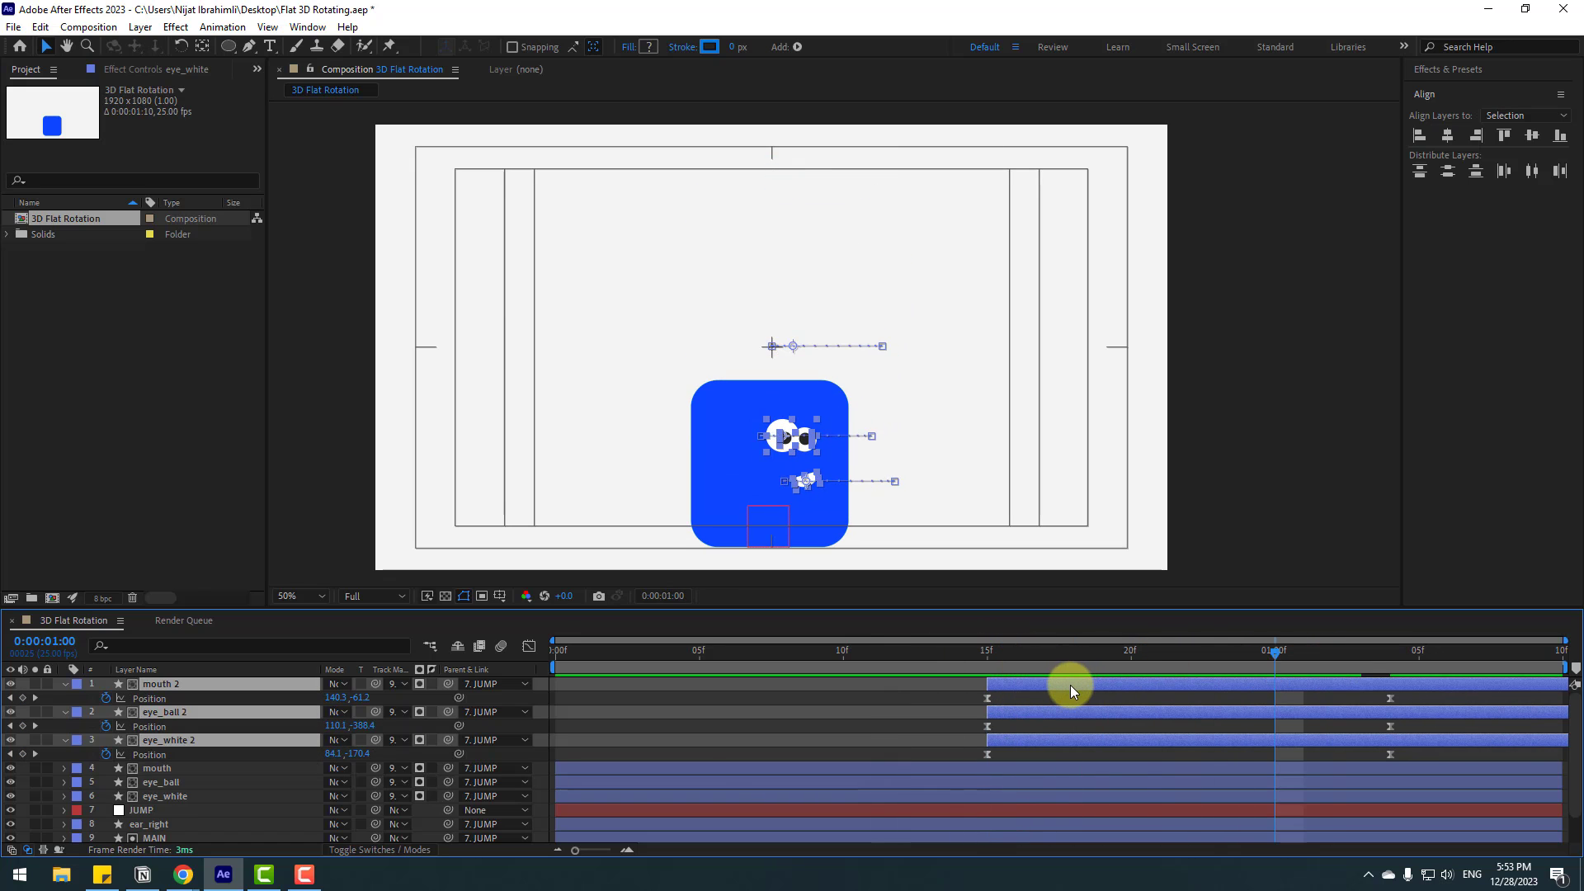
Step: Start the three duplicate face layers two frames earlier, previewing after each shift
drag(1057, 686, 975, 622)
key(space)
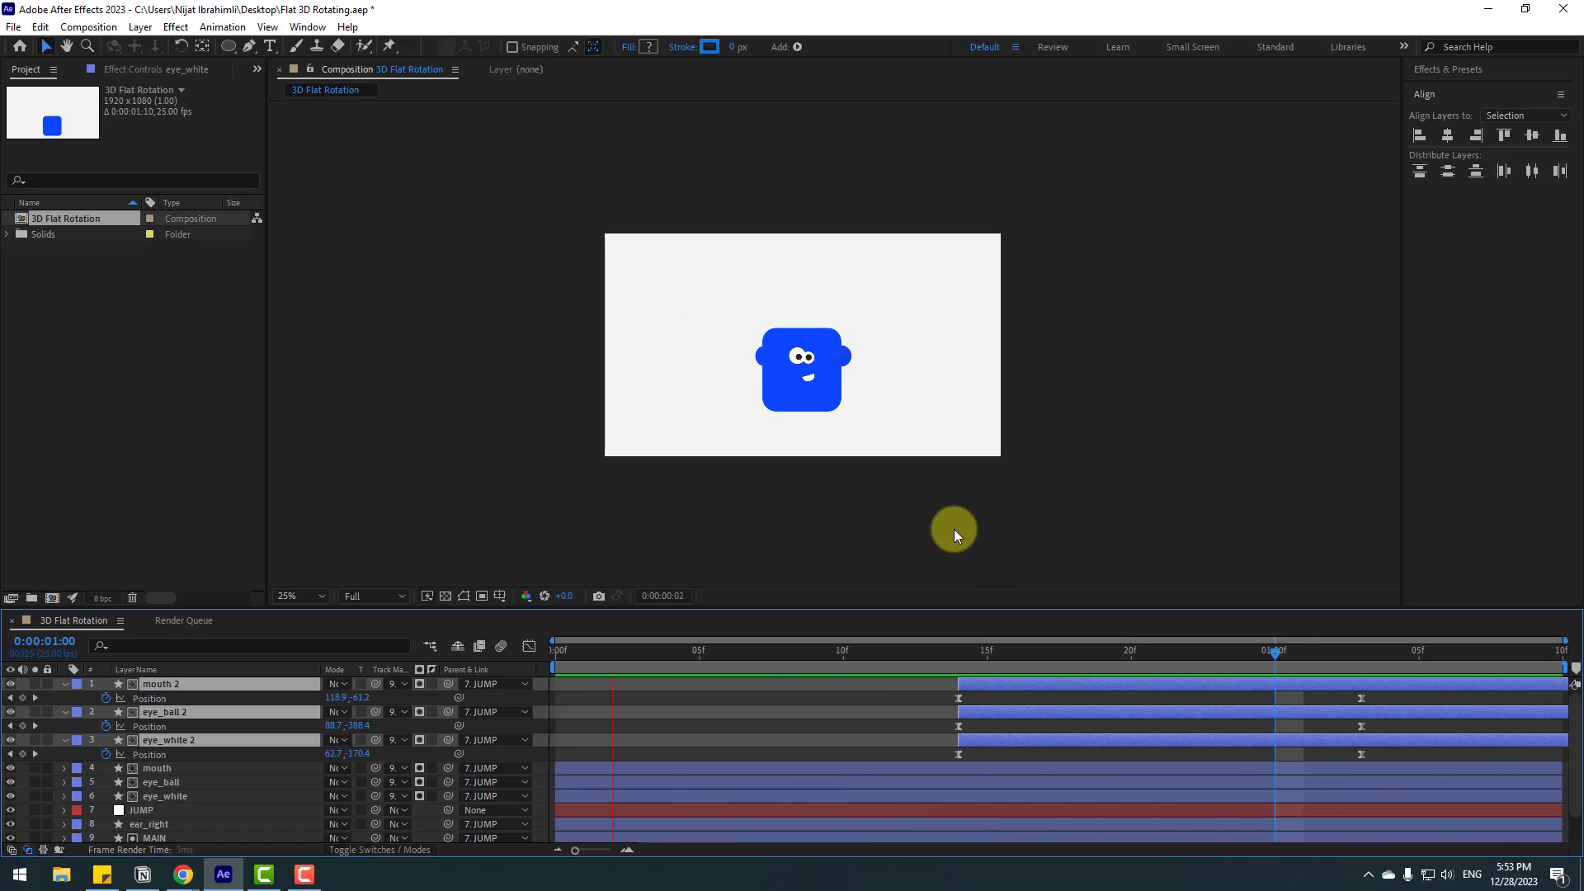
drag(993, 686, 972, 687)
key(space)
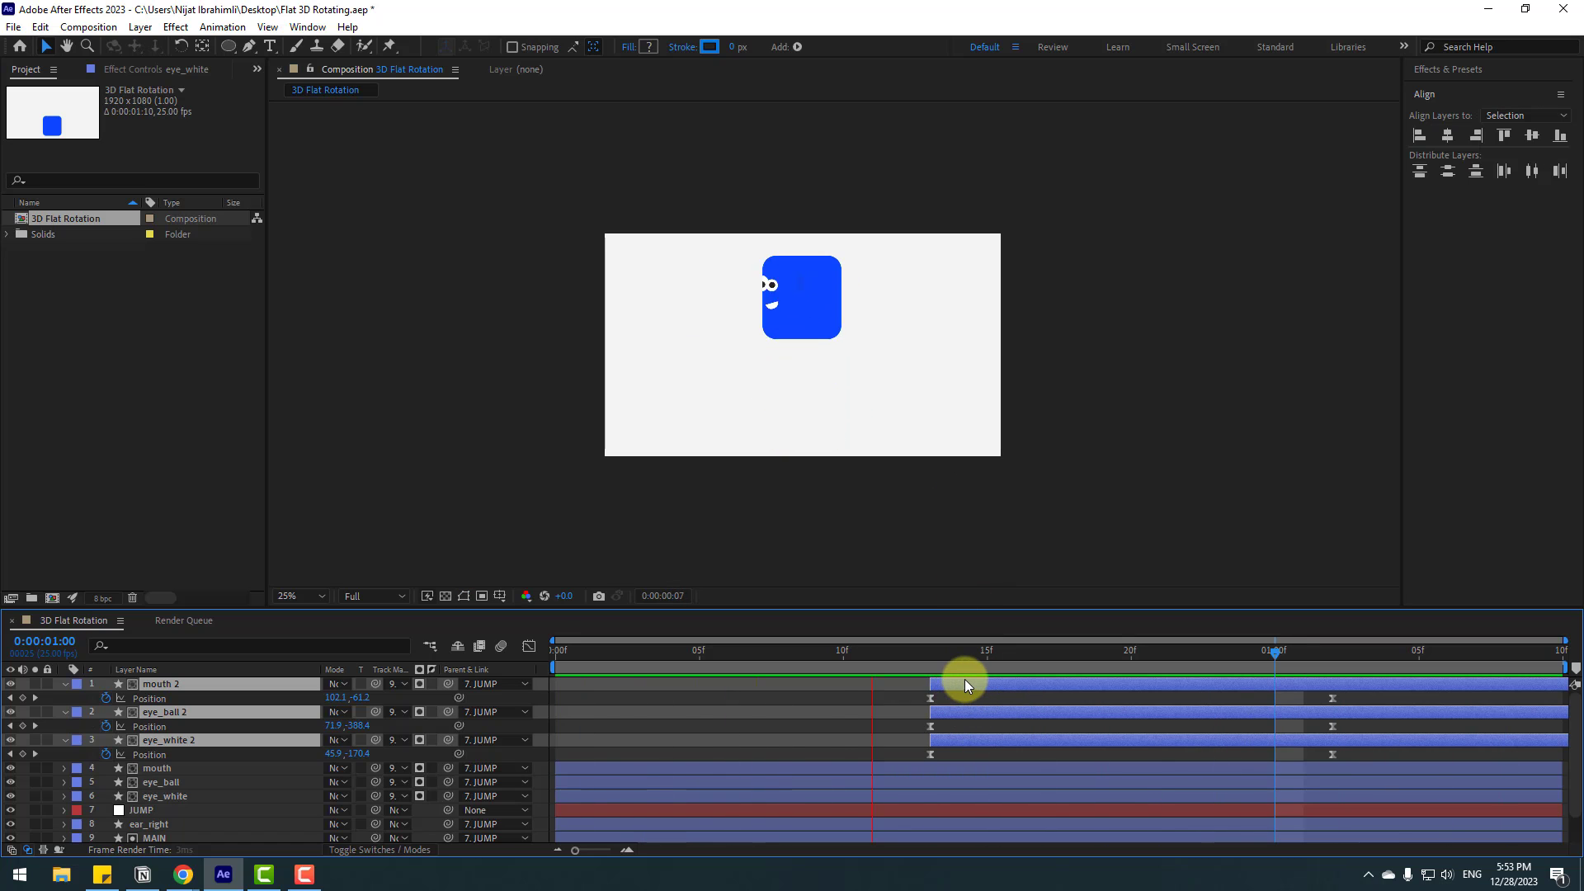
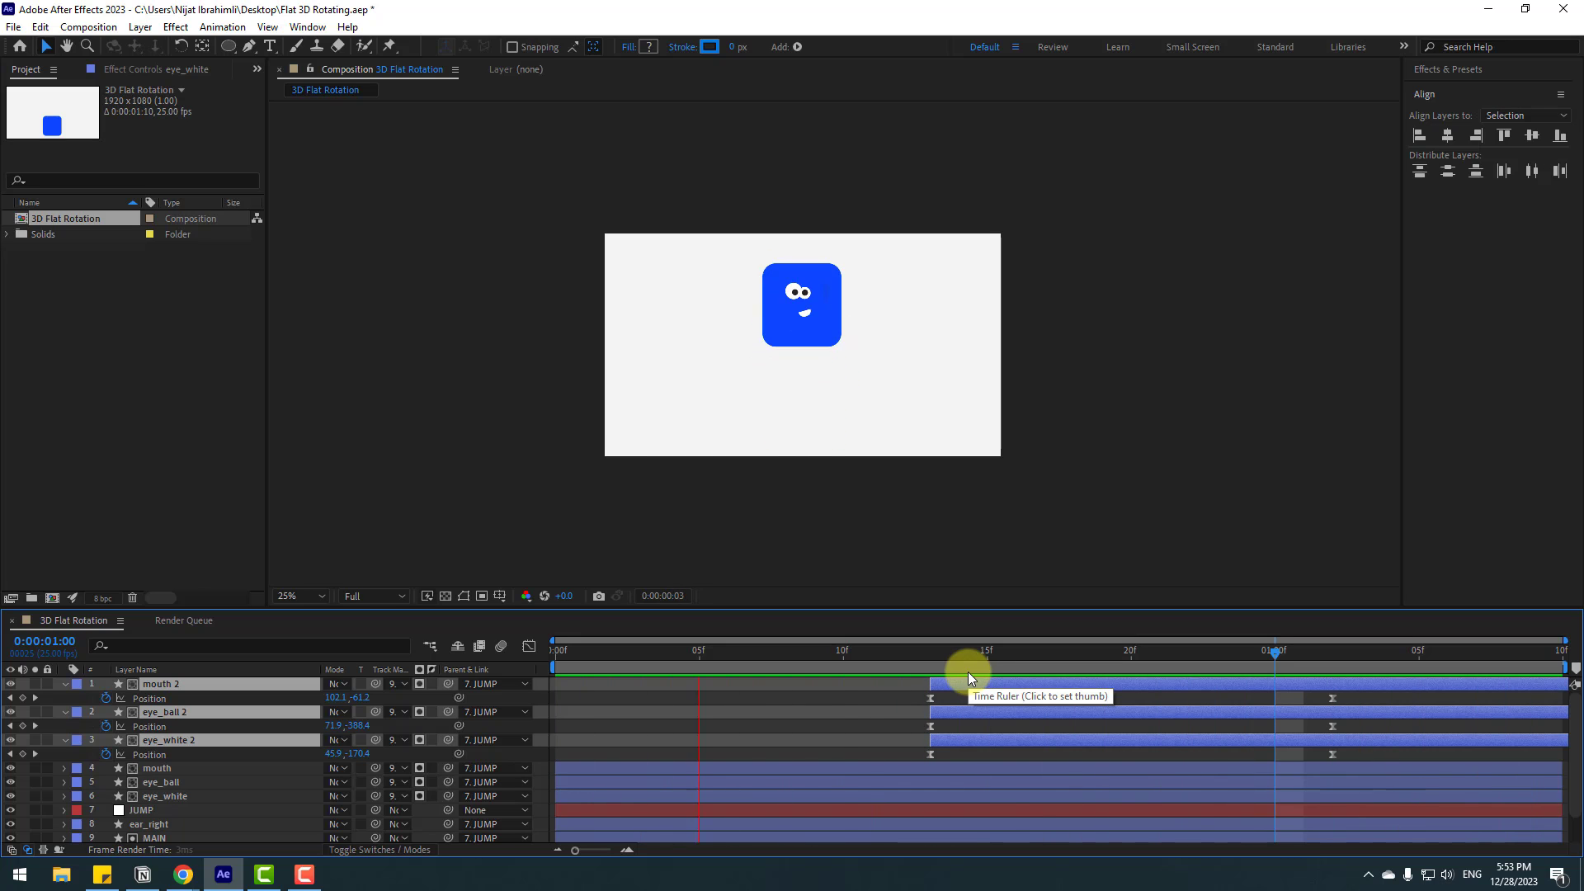
Step: Stop the preview and open the speed graph for the mouth 2, eye_ball 2 and eye_white 2 Position keyframes
key(space)
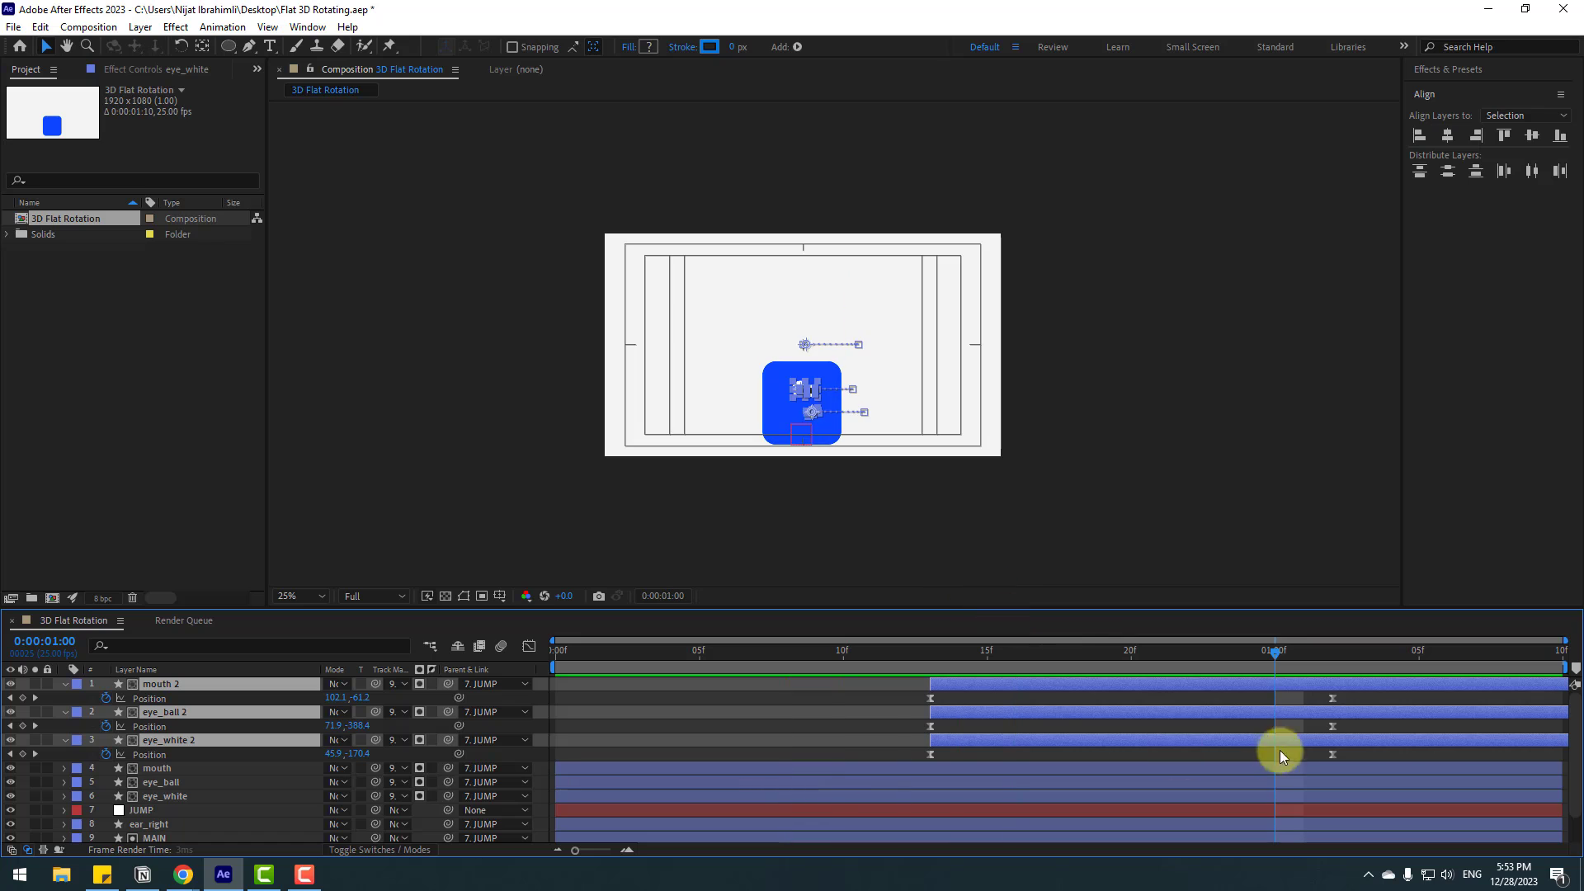
drag(1350, 701, 1051, 807)
click(529, 646)
Step: Pull the right keyframe's influence left so the face parts' speed peak comes earlier
drag(1272, 805, 1230, 806)
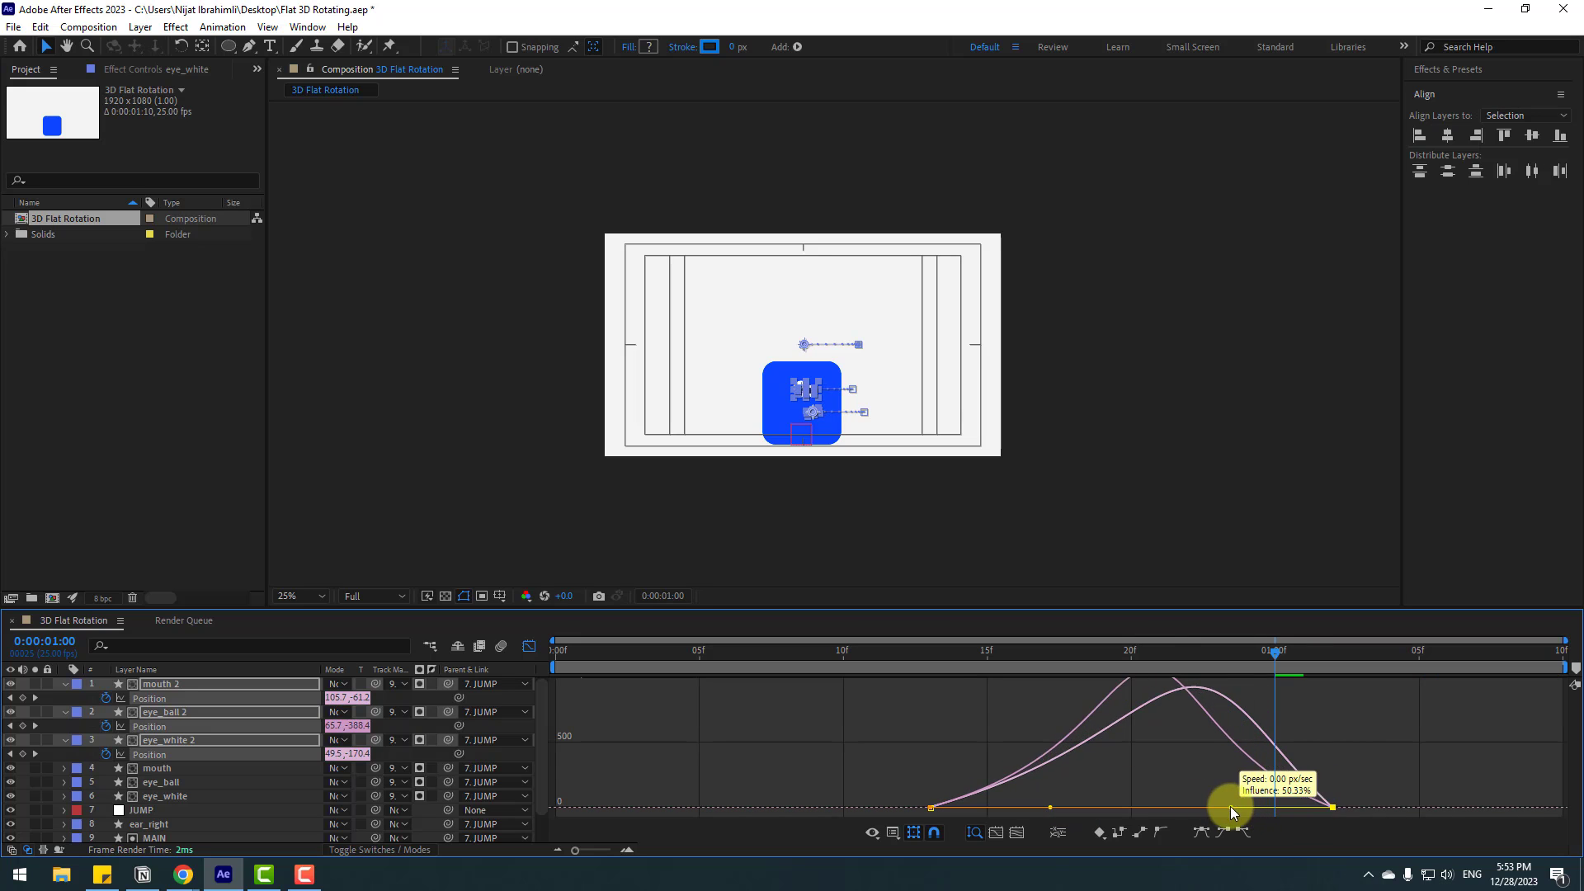
key(ctrl+z)
drag(1363, 789, 1214, 804)
Step: Preview the eased face motion and switch back from the speed graph to the layer bars
key(space)
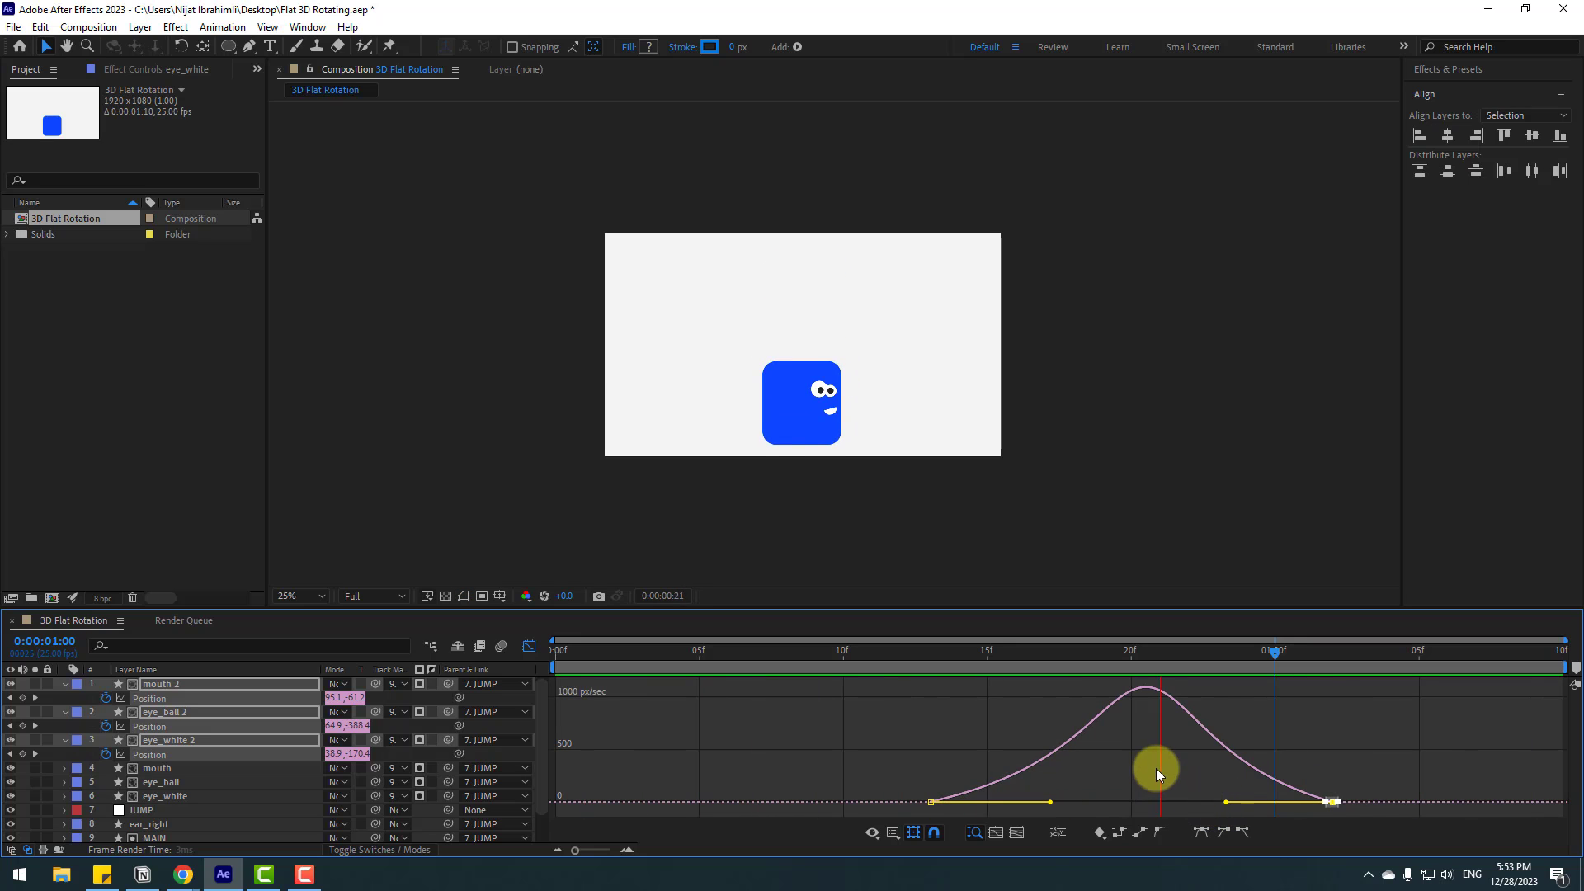
scroll(683, 464, up, 2)
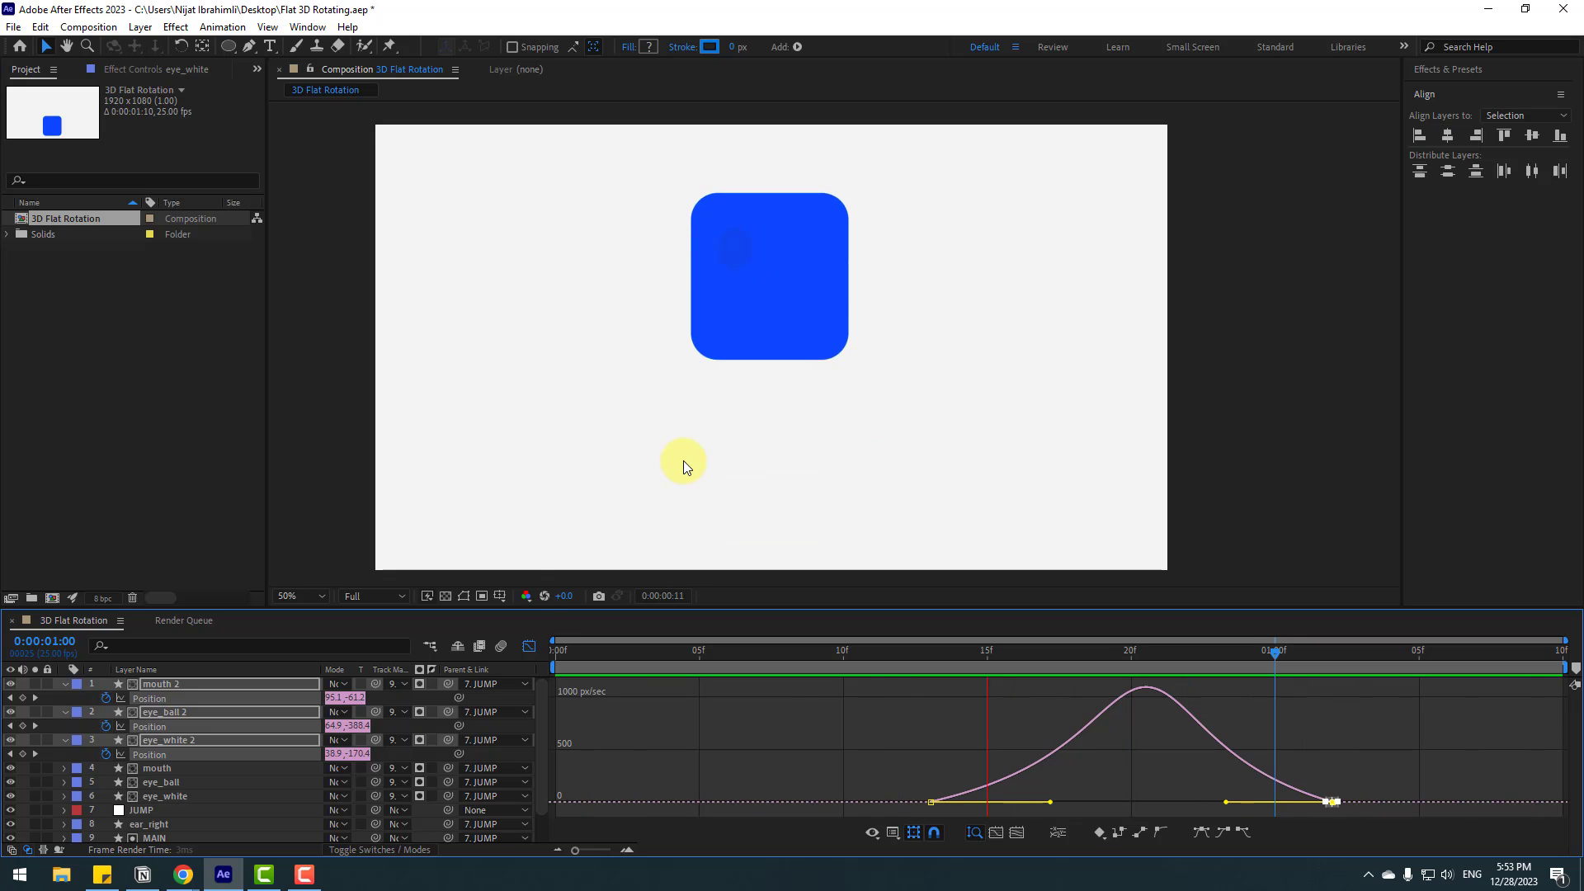
key(space)
key(shift+F3)
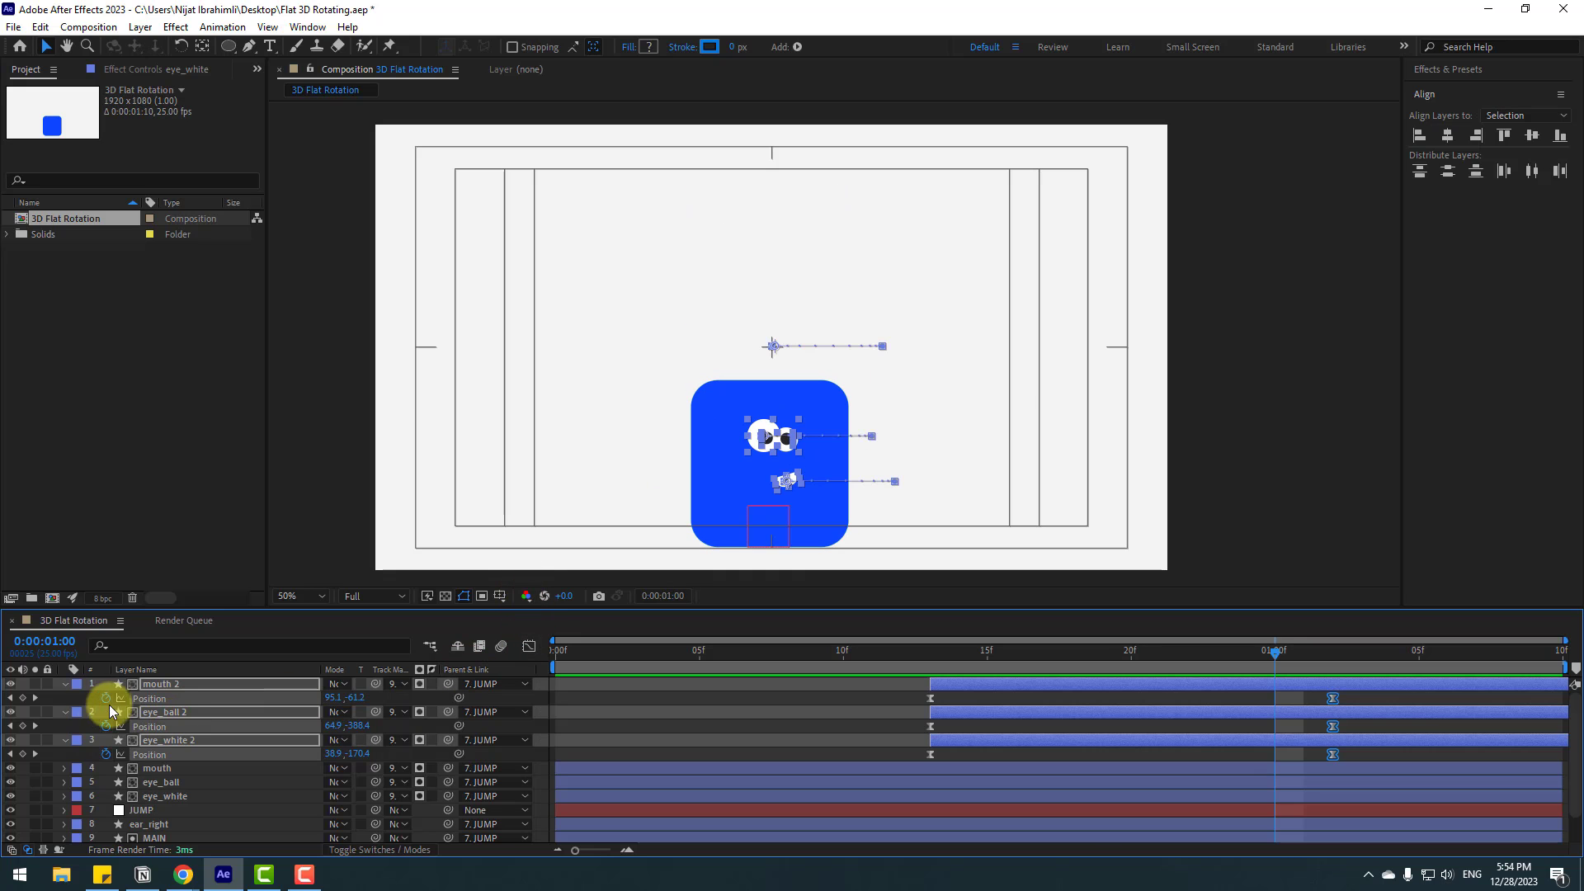
Step: Duplicate ear_right, start the copy at 1:00 and clear its copied Position and Scale keyframes
click(66, 684)
click(746, 697)
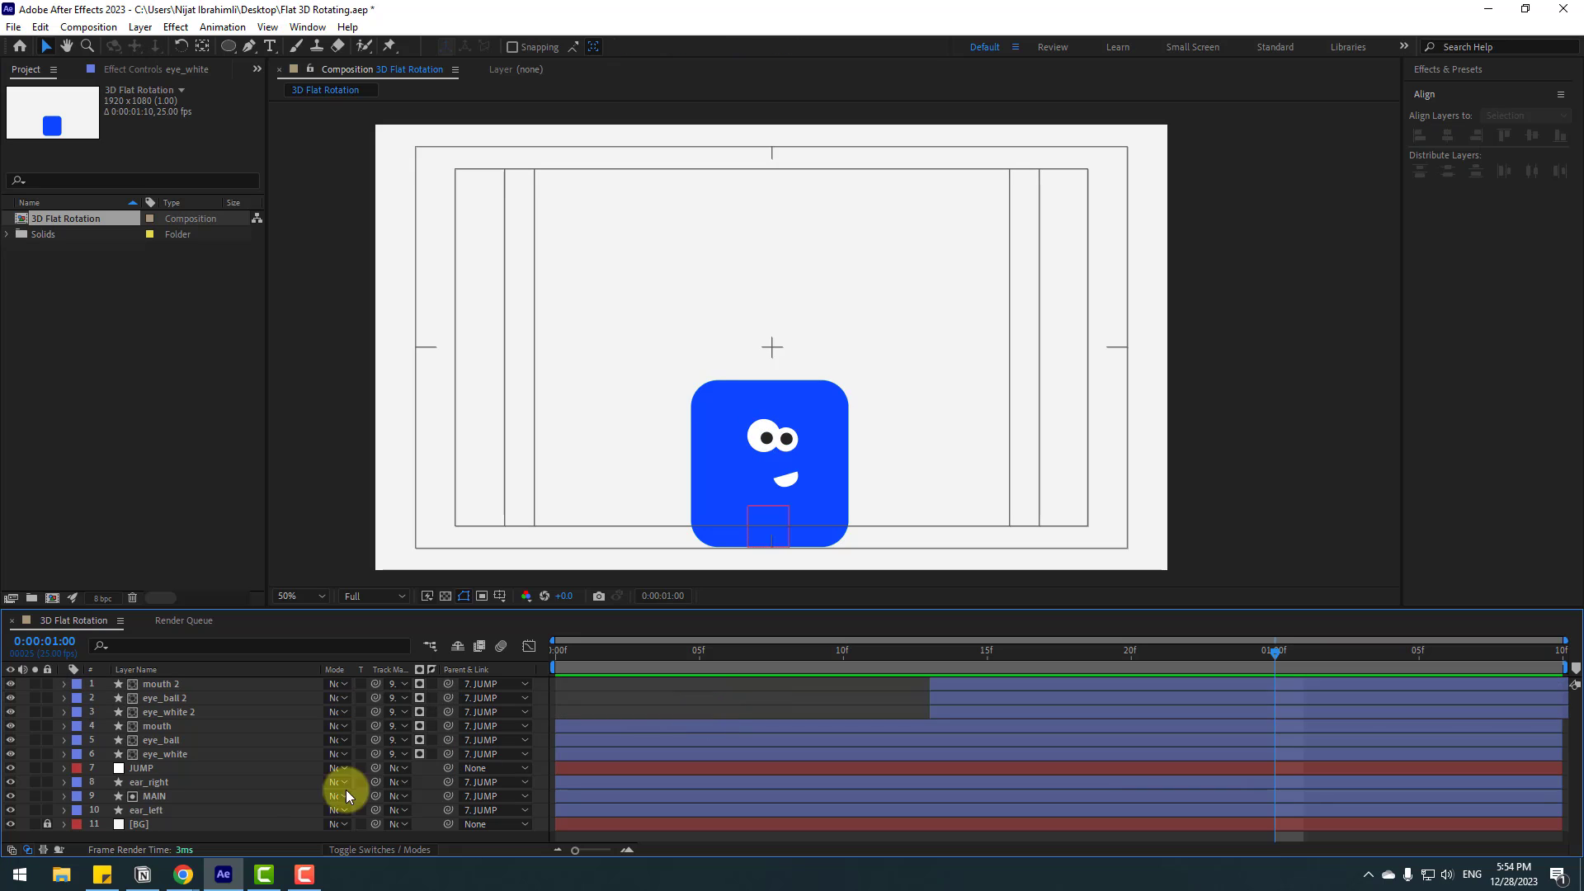
click(155, 782)
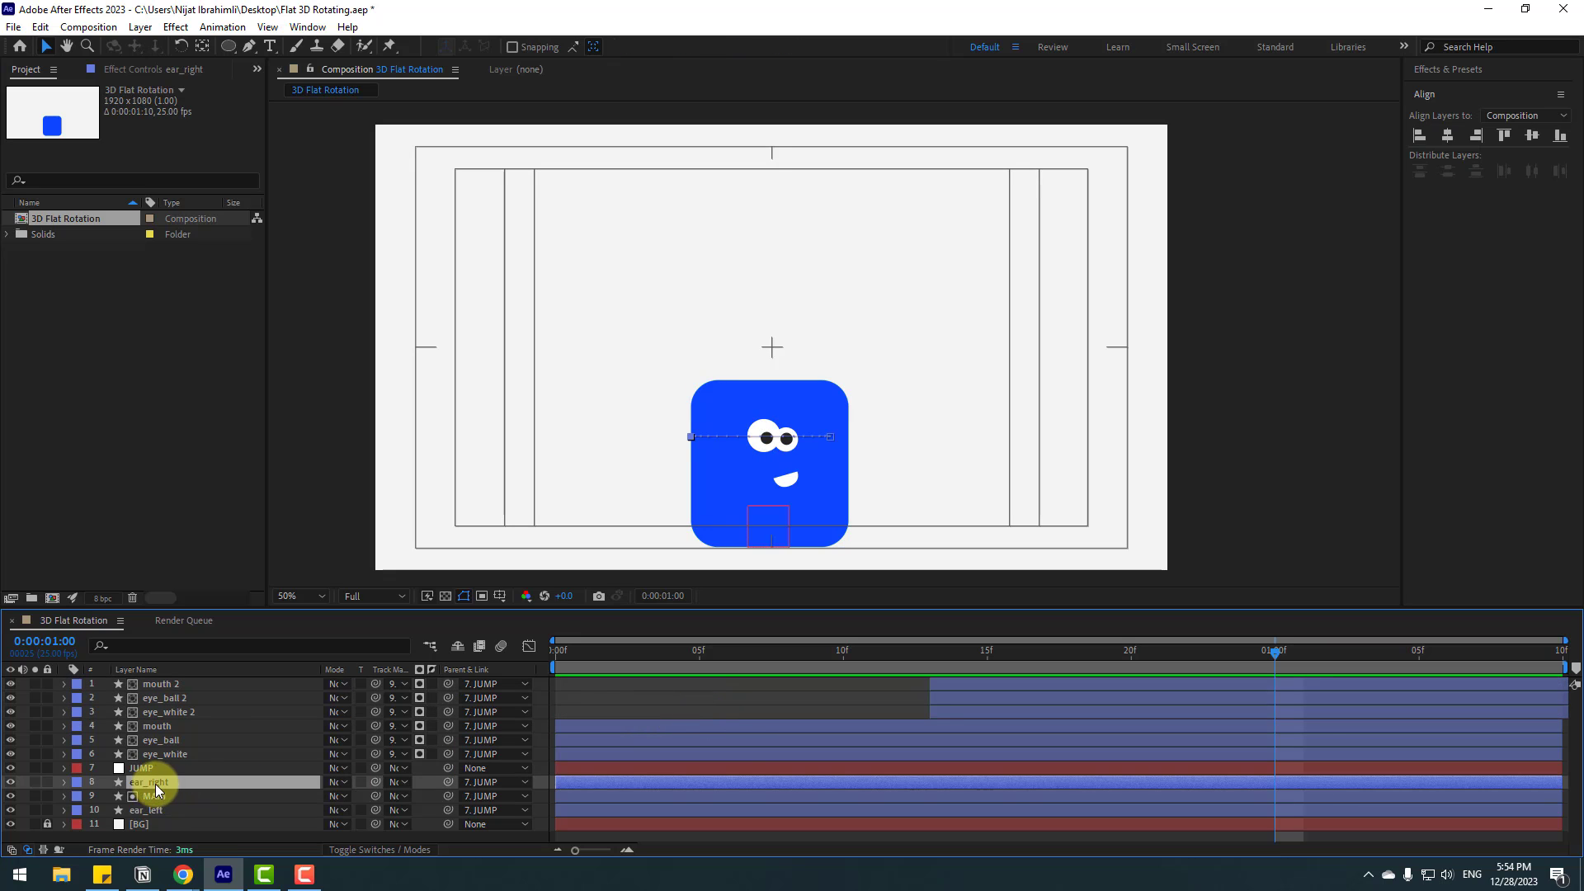
key(ctrl+d)
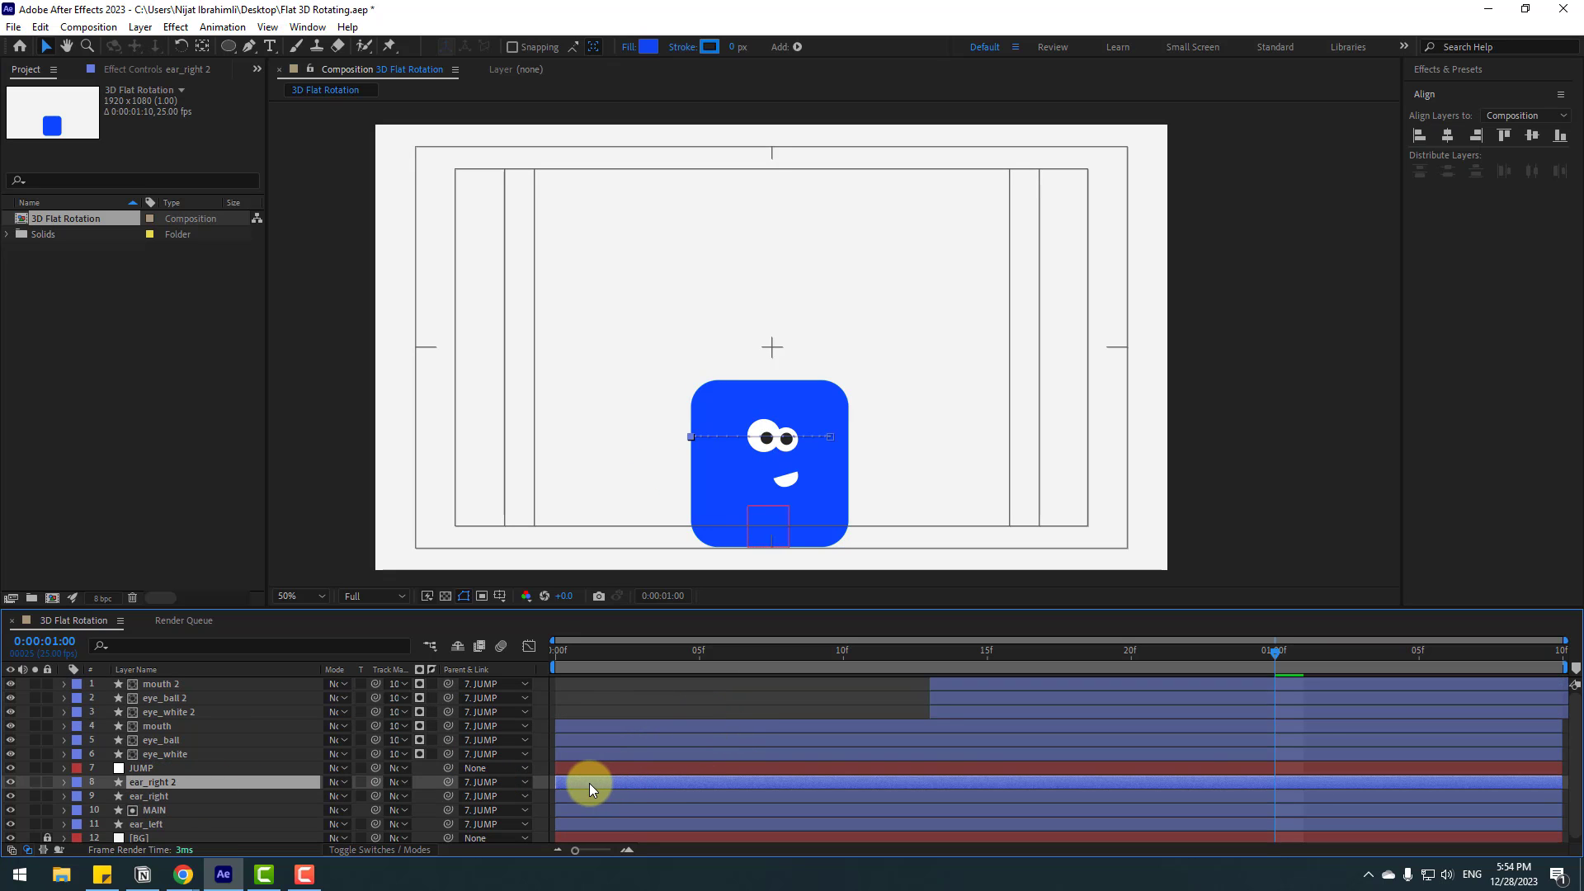
drag(589, 783, 1314, 777)
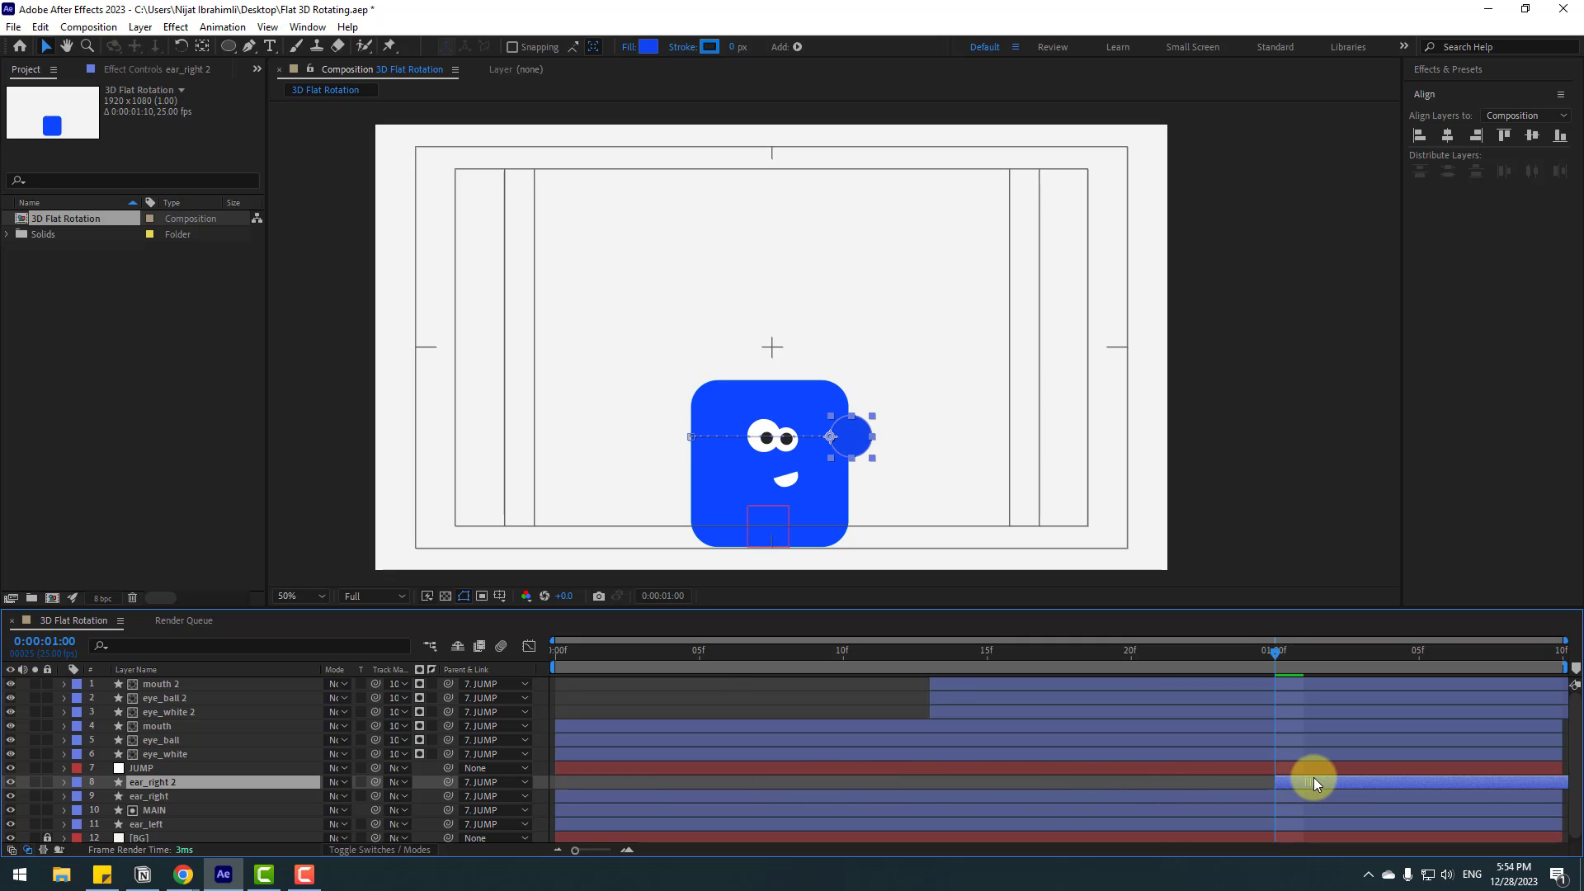
key(u)
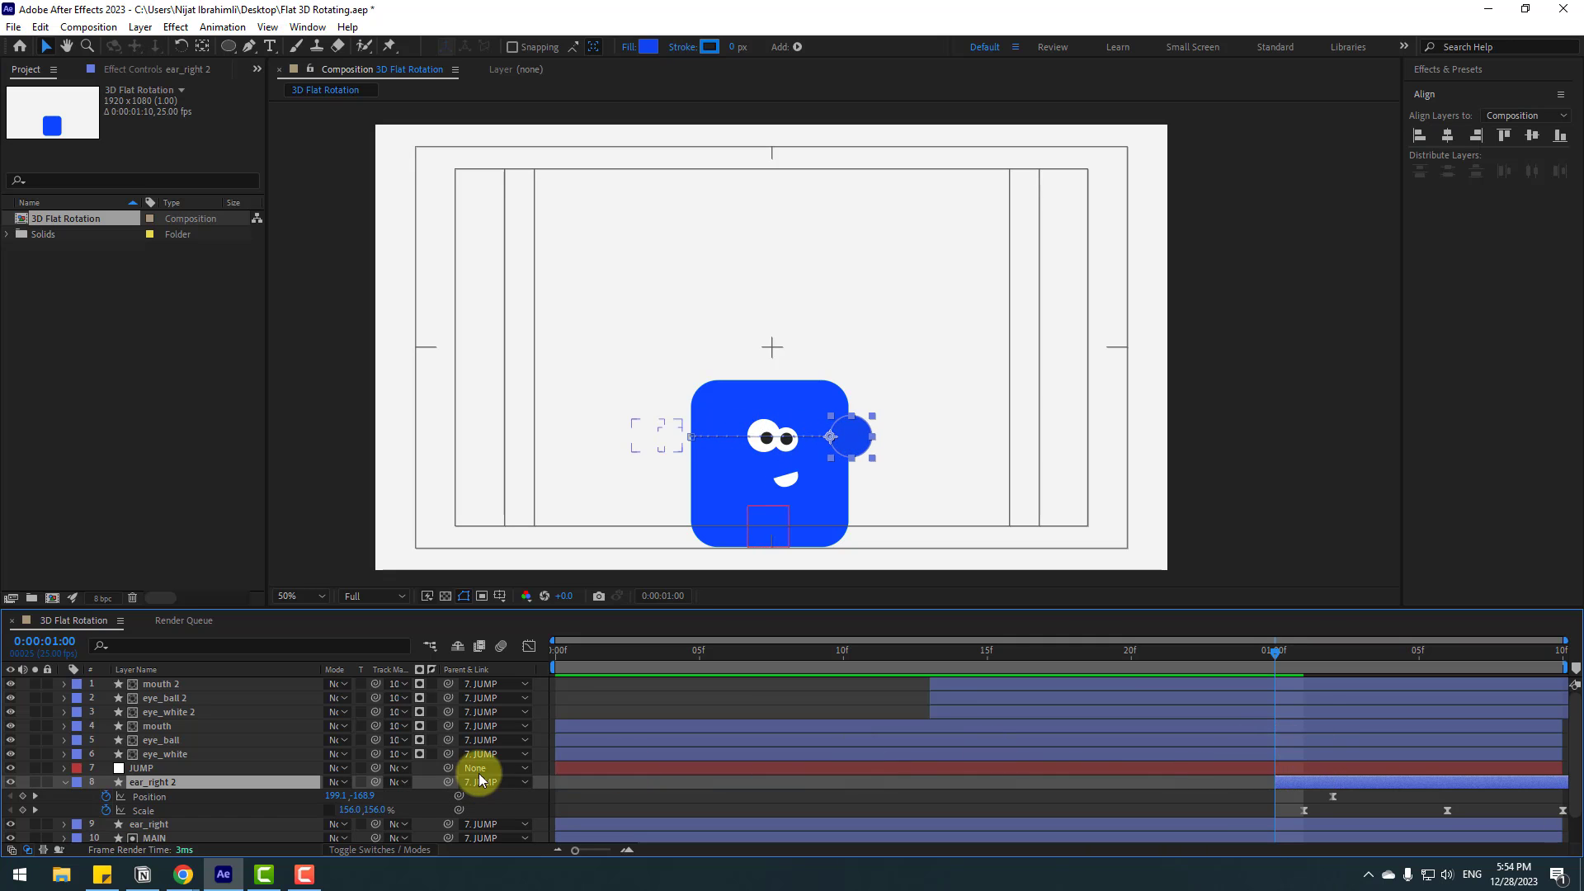
click(105, 796)
click(106, 810)
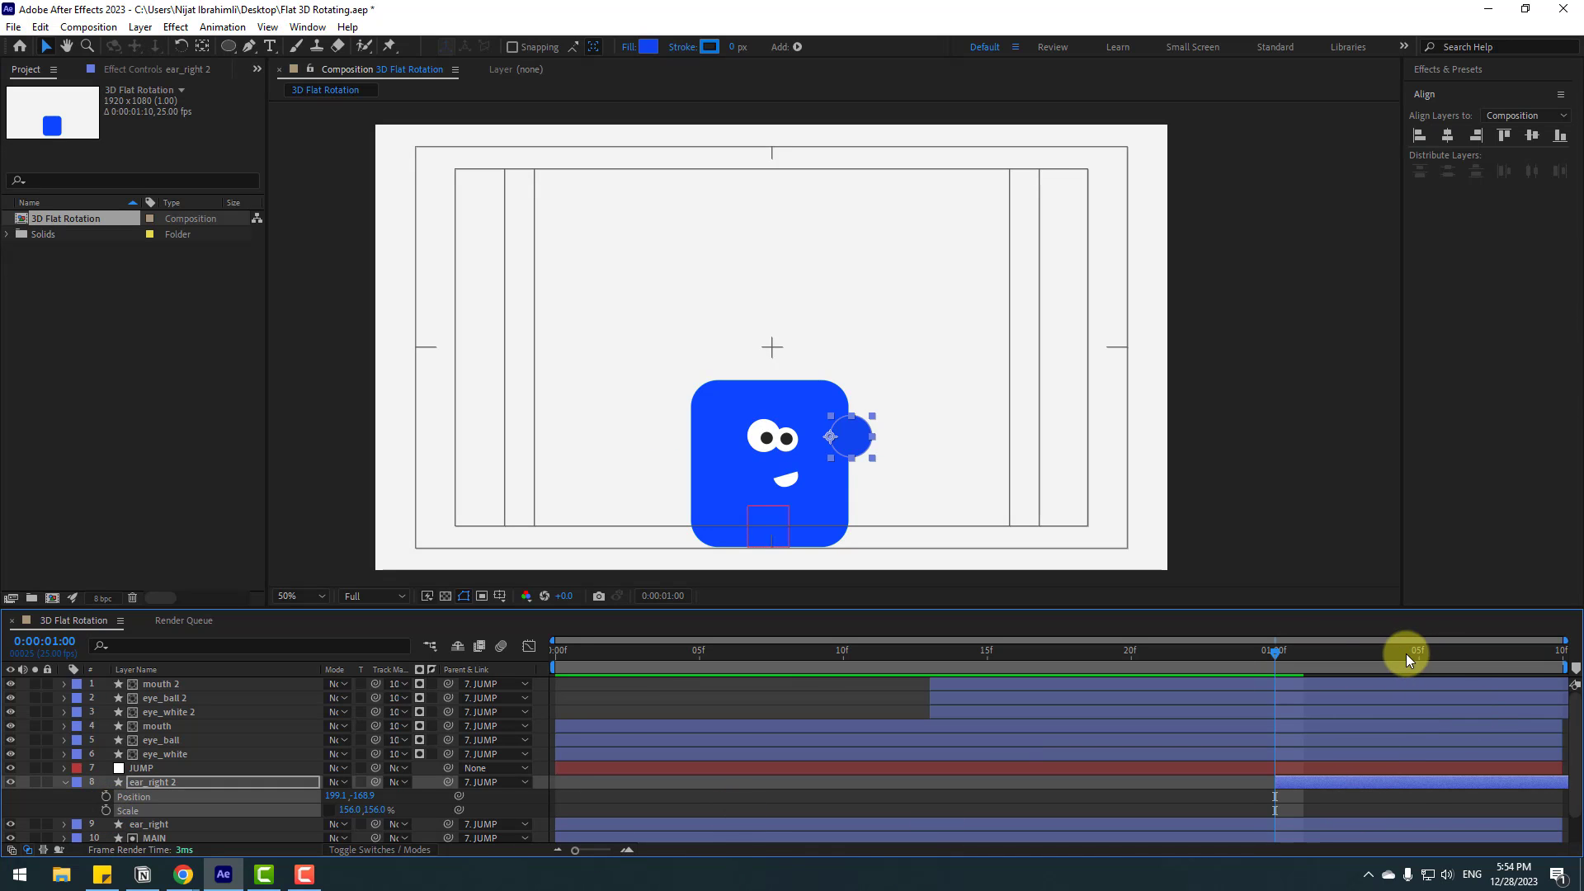
Step: Keyframe ear_right 2's Position at 1:09, then push it left into the body at 1:00
drag(1406, 653, 1534, 654)
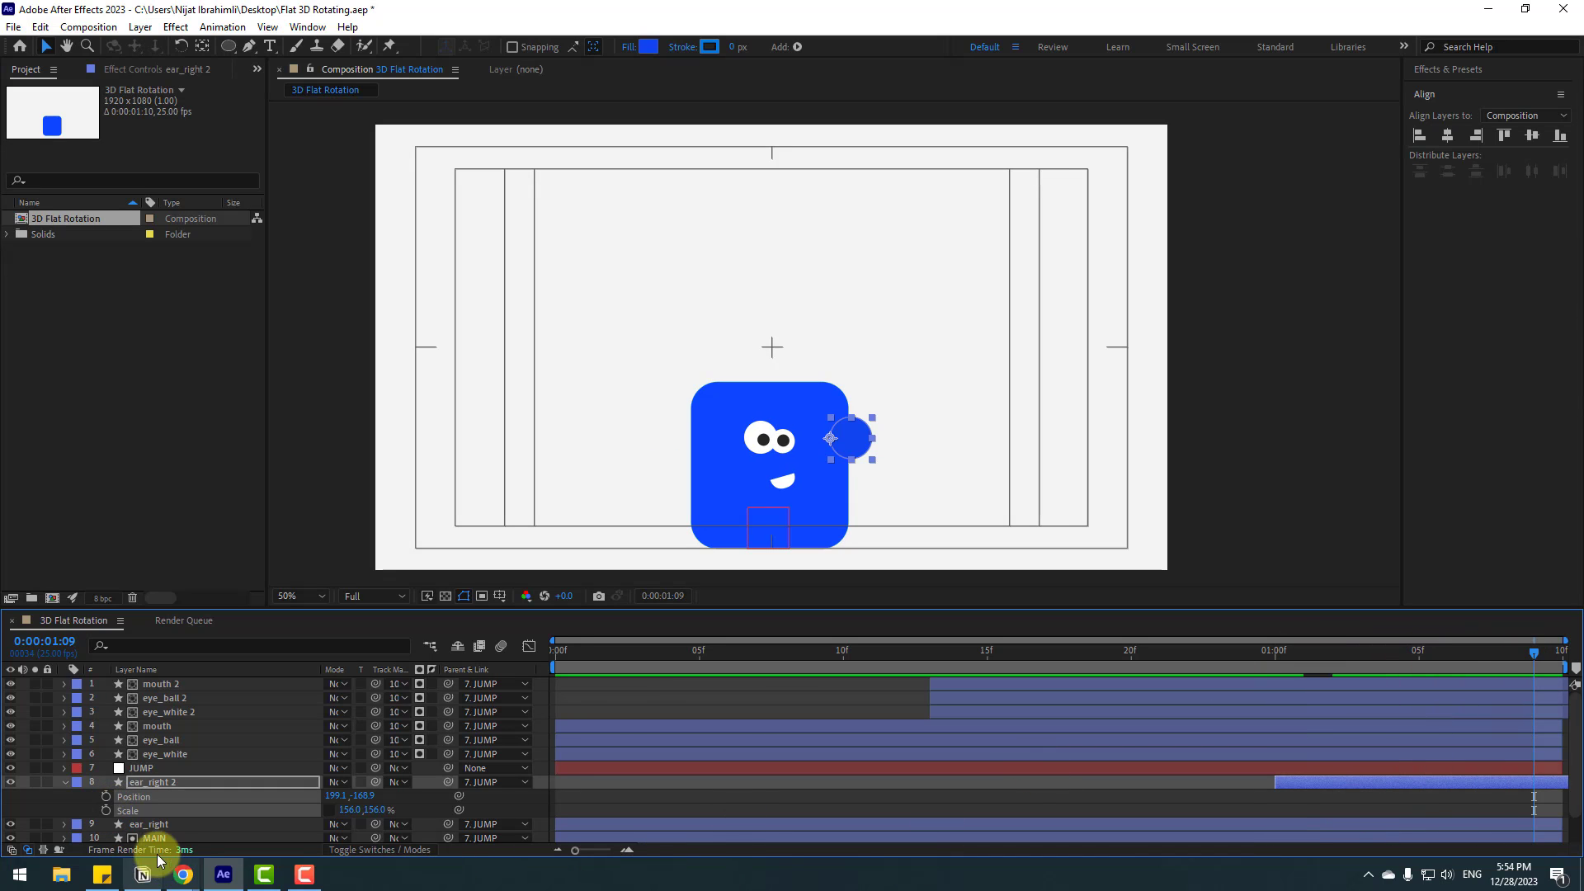
click(106, 797)
click(1275, 653)
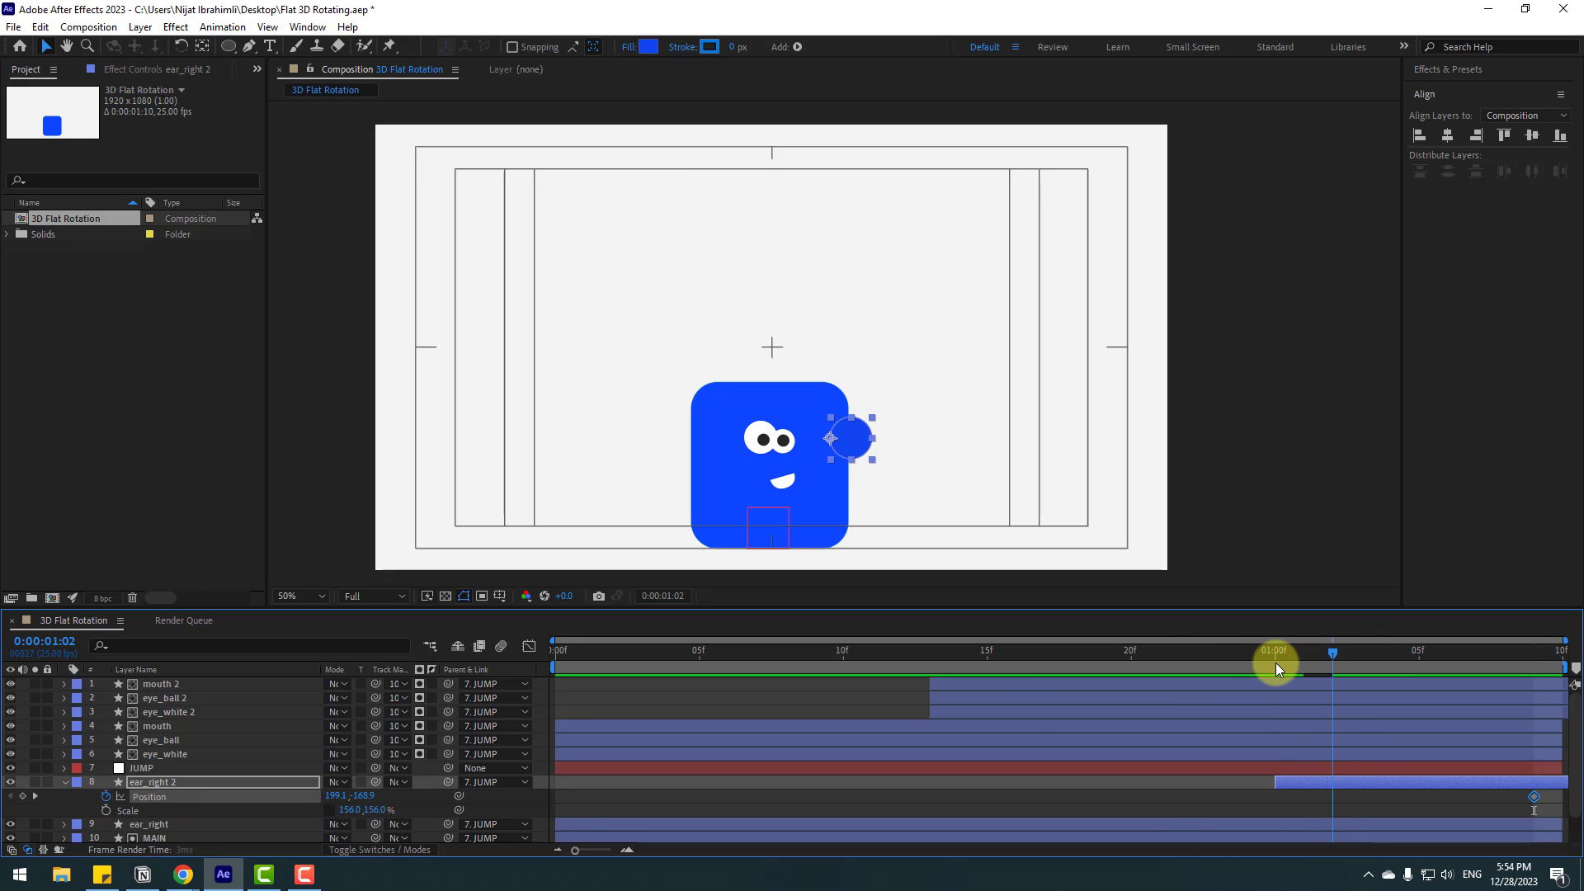
mouse_move(330, 796)
mouse_down()
mouse_move(354, 794)
mouse_move(314, 799)
mouse_up()
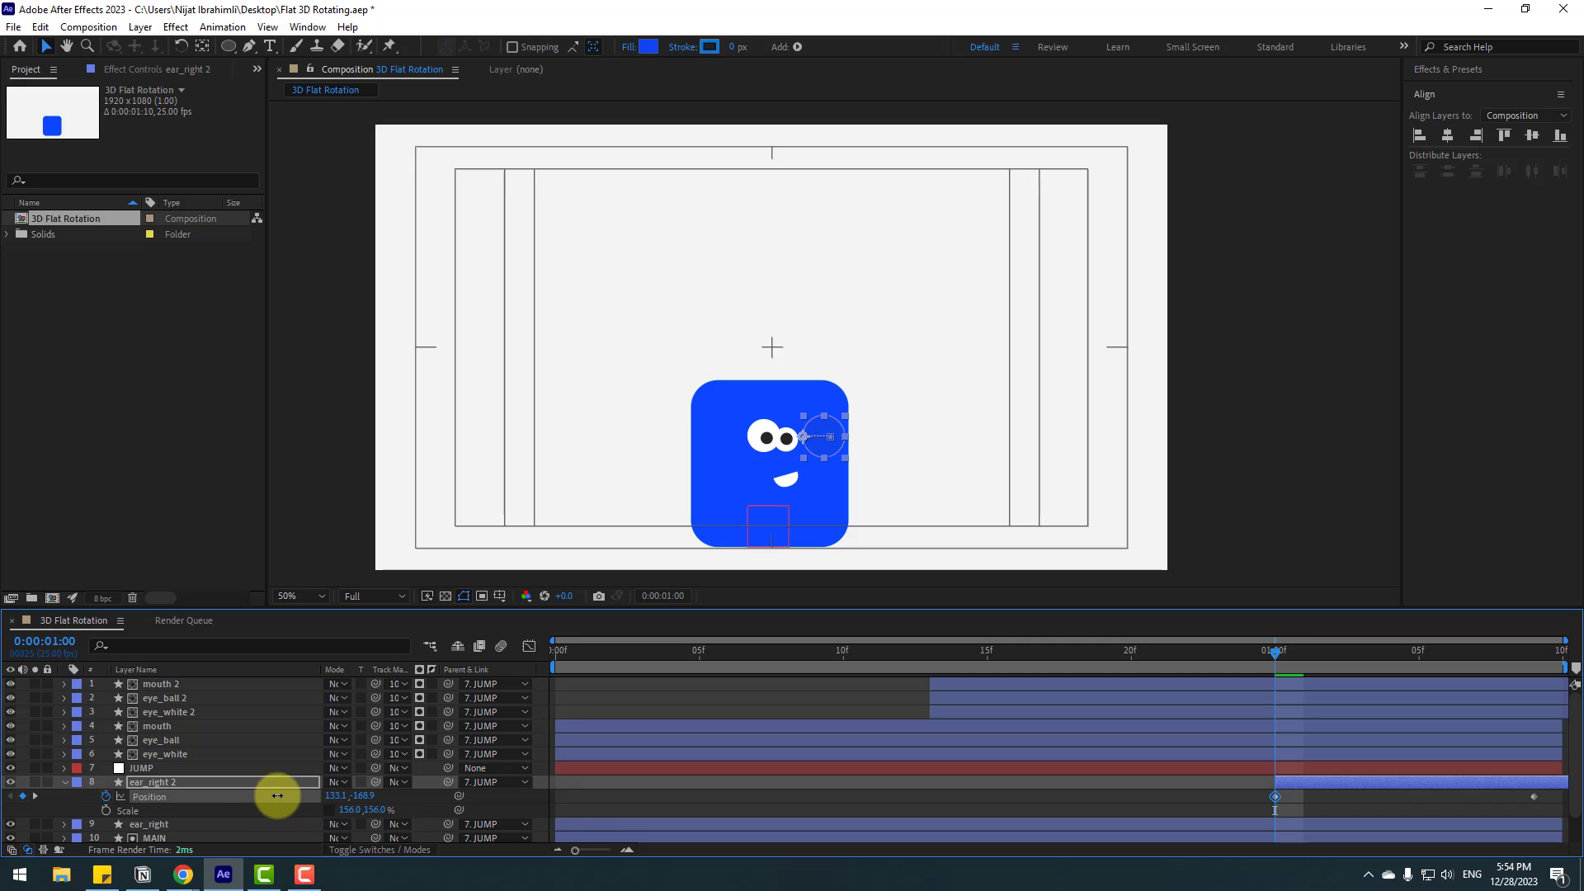
drag(277, 796, 260, 790)
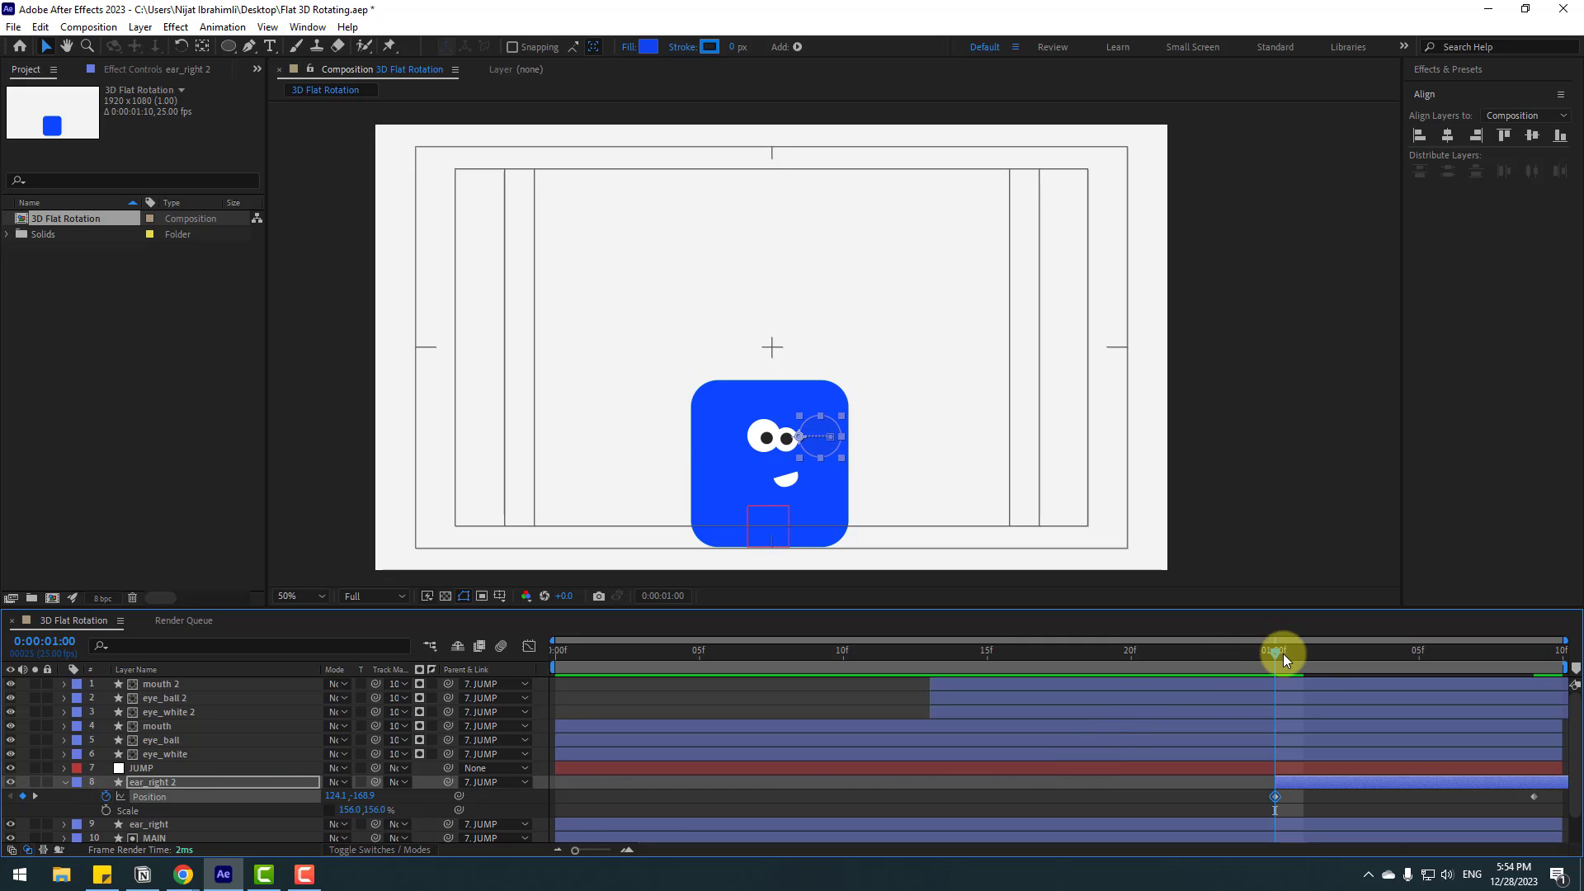
Step: Collapse ear_right 2 and move it below the MAIN layer so it hides behind the body
click(1340, 814)
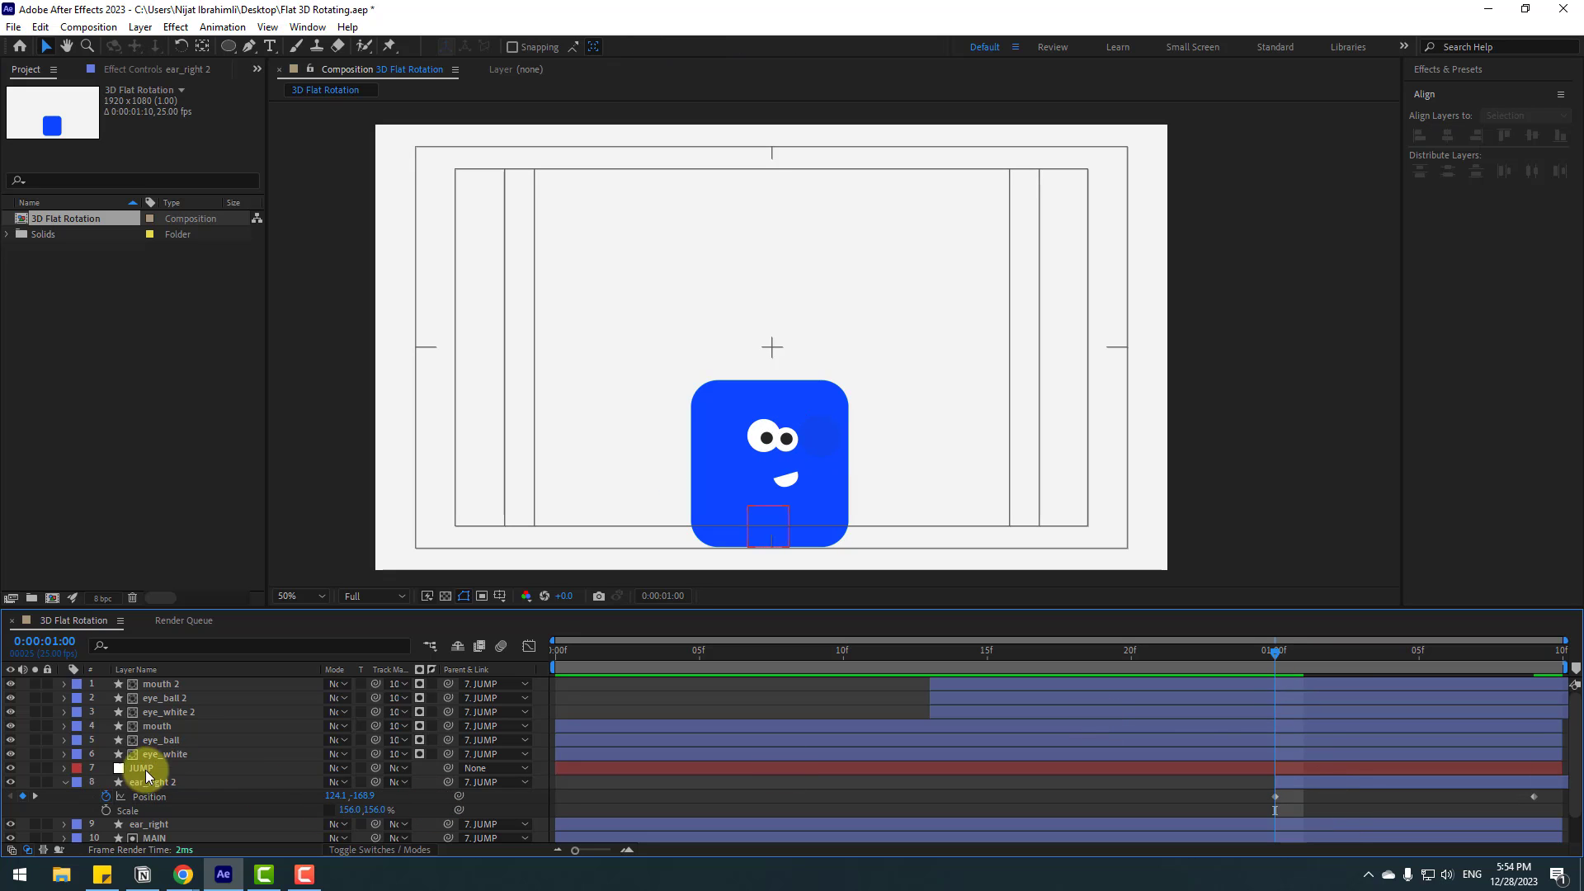
click(68, 784)
click(61, 781)
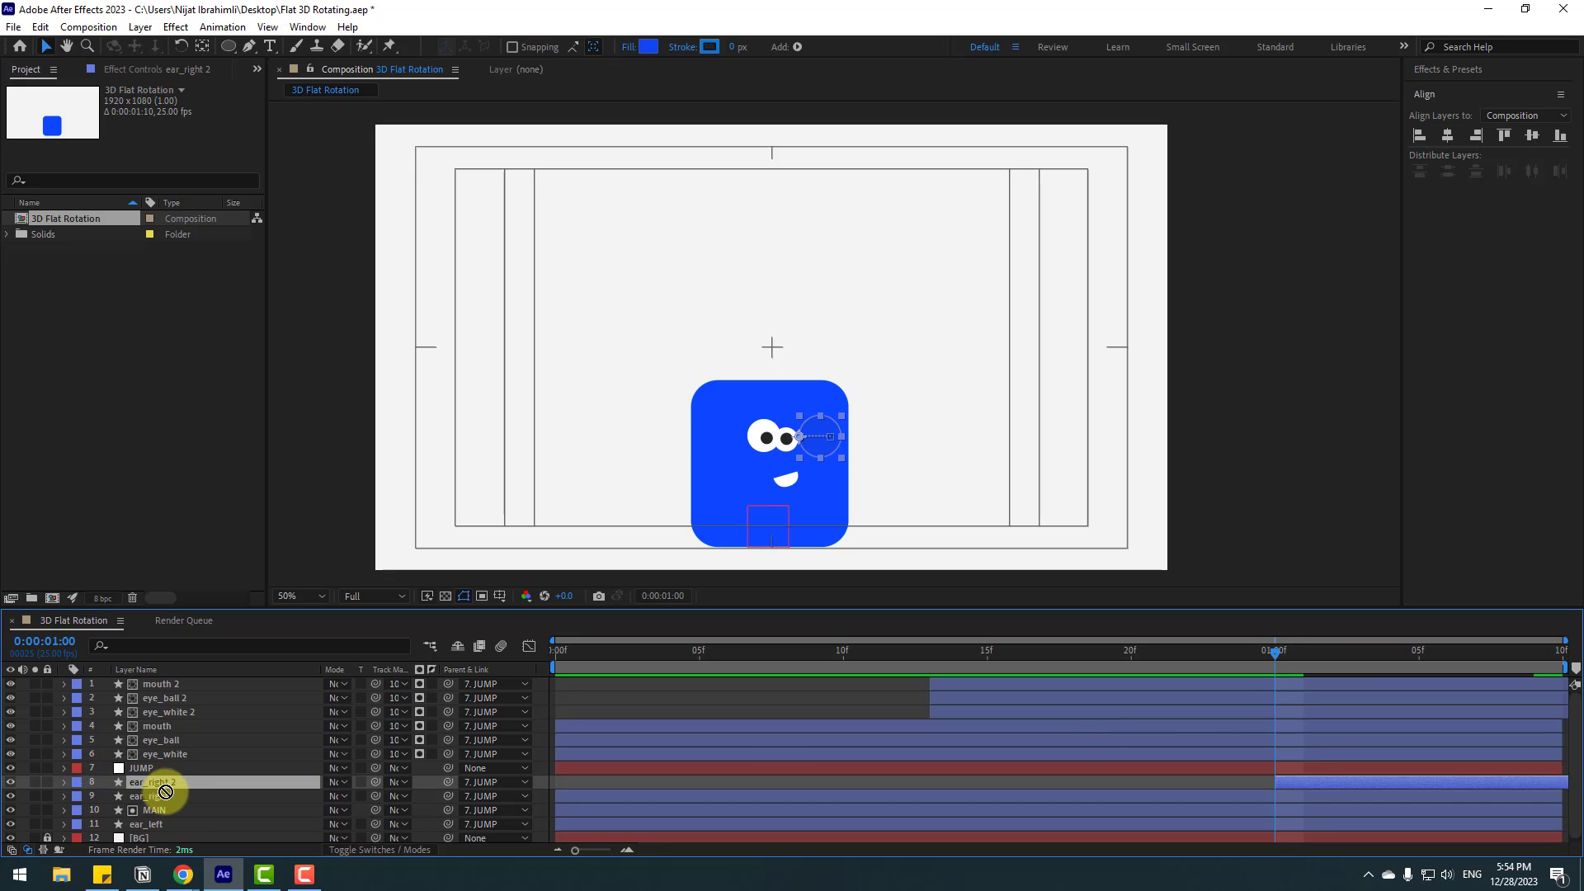
drag(161, 785, 166, 816)
Step: Shift ear_right 2's start time and scrub around 1:01 to check the ear's pose
click(1215, 799)
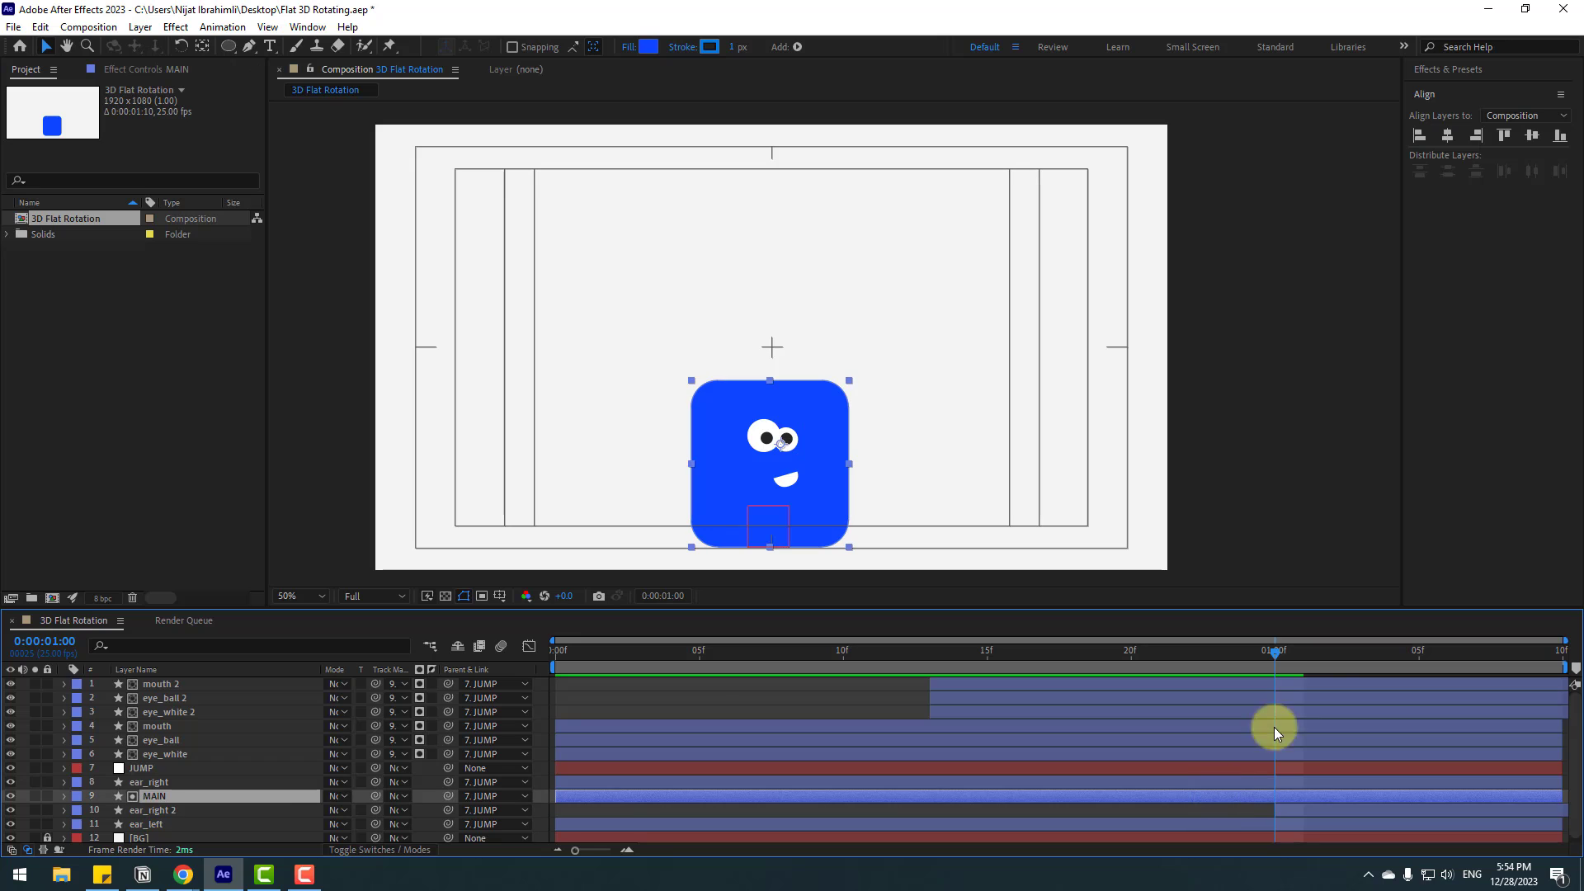
drag(1283, 657, 1203, 672)
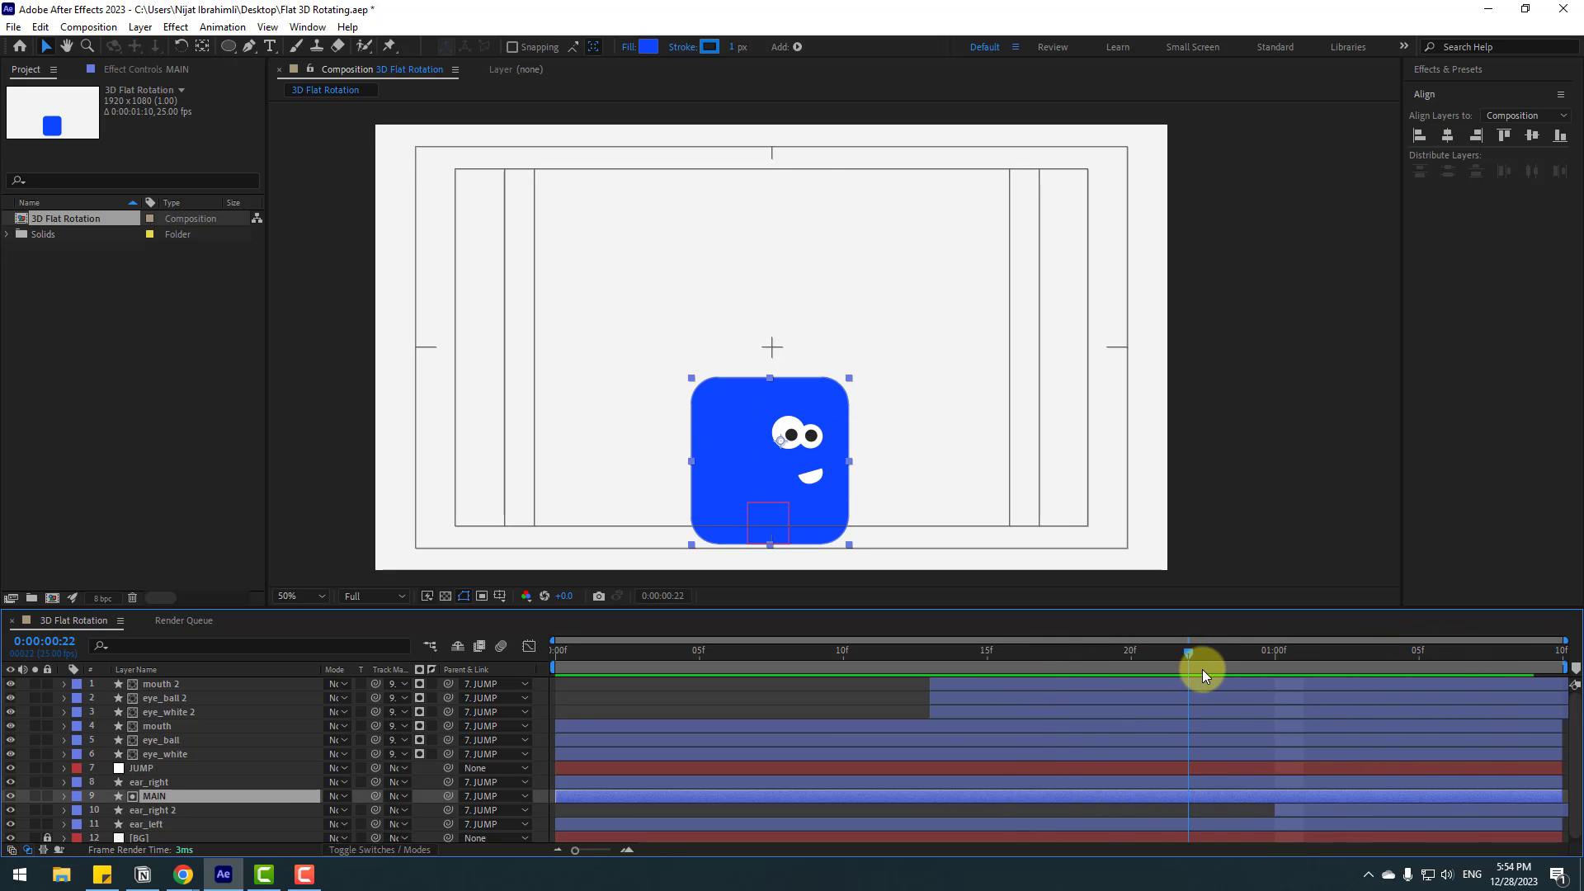
click(1301, 810)
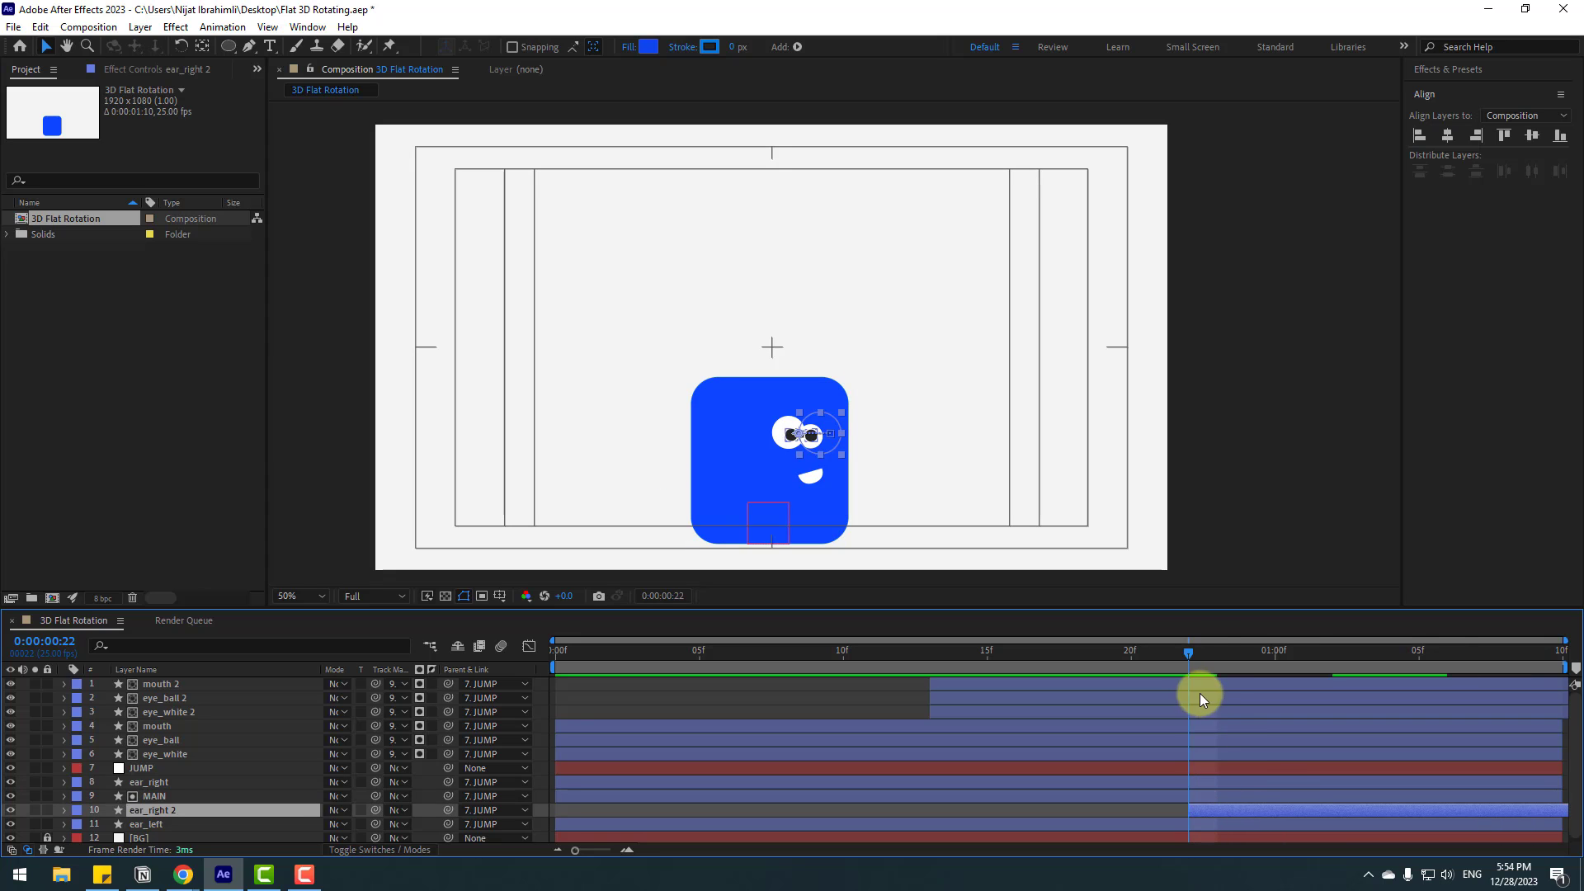
drag(1231, 810, 1289, 810)
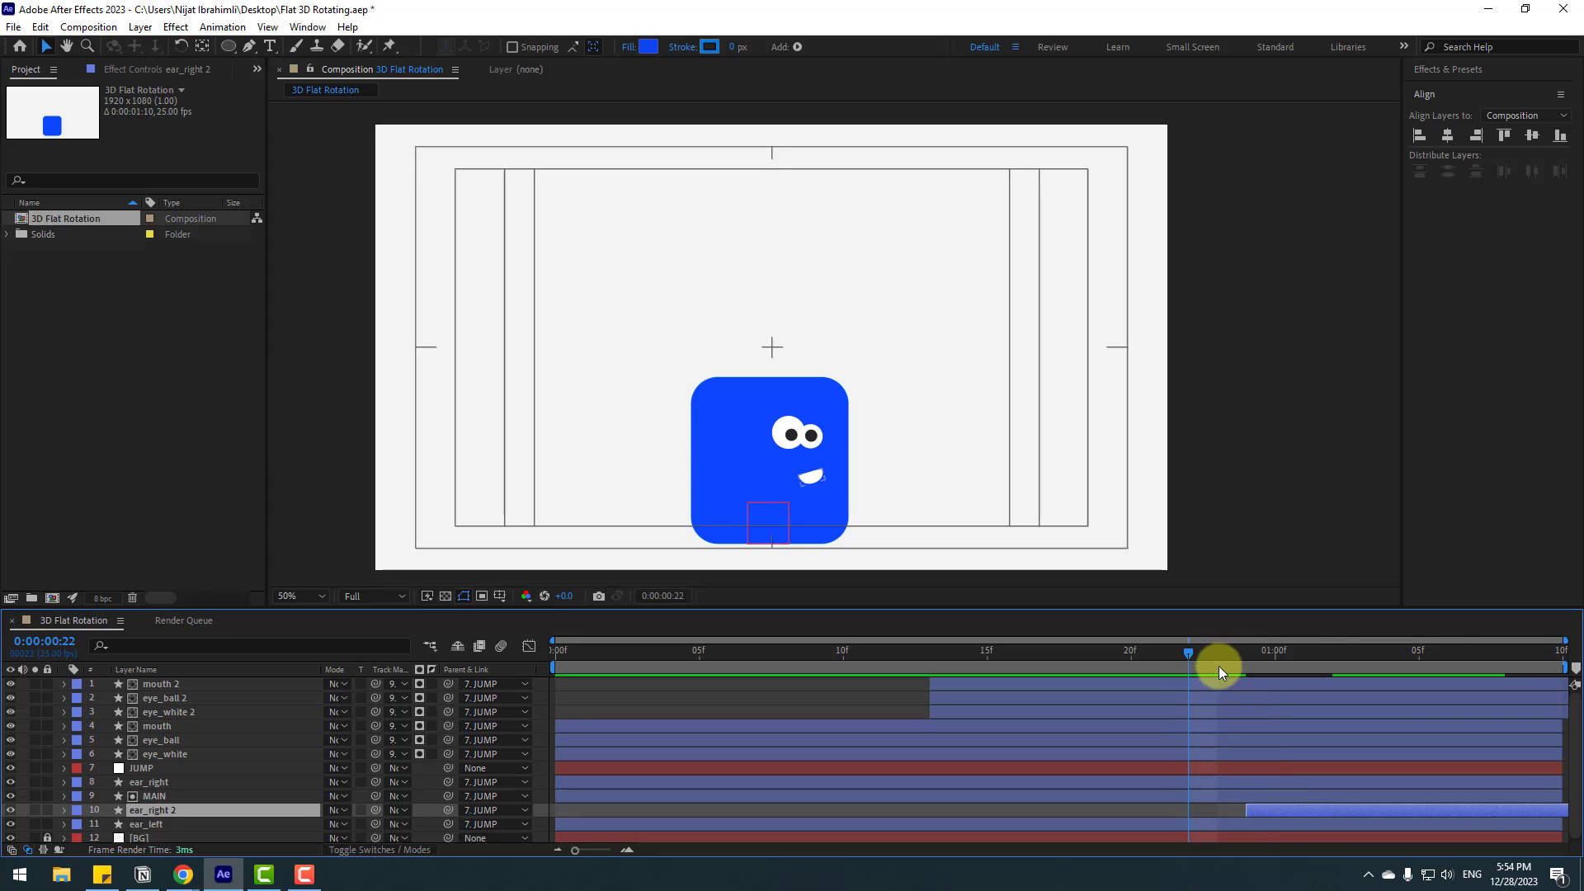
drag(1193, 656, 1304, 656)
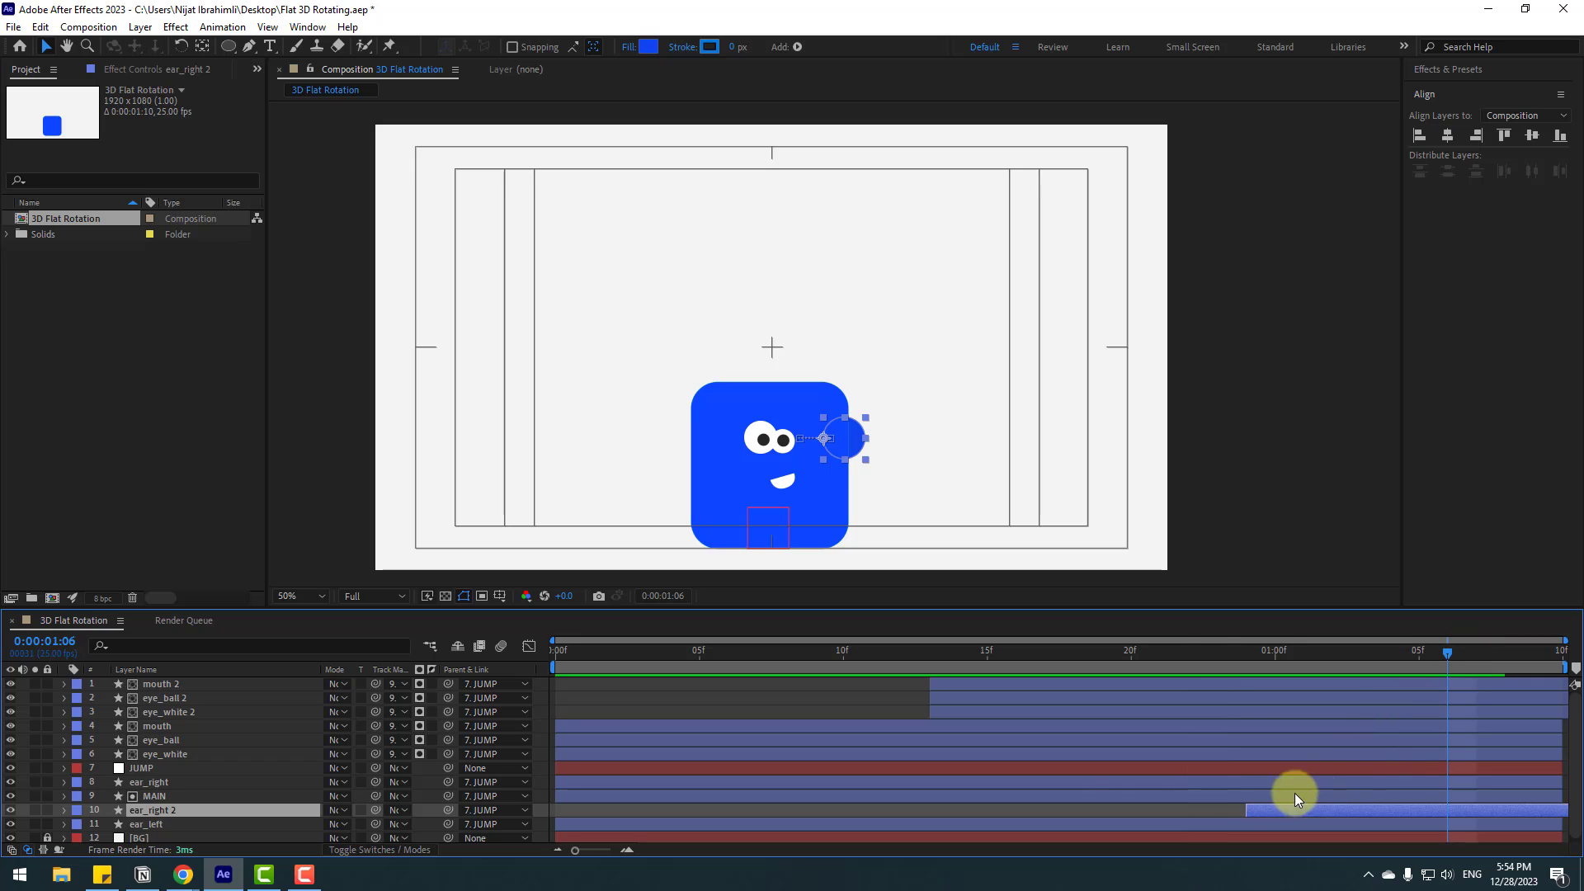
drag(1119, 651, 1315, 660)
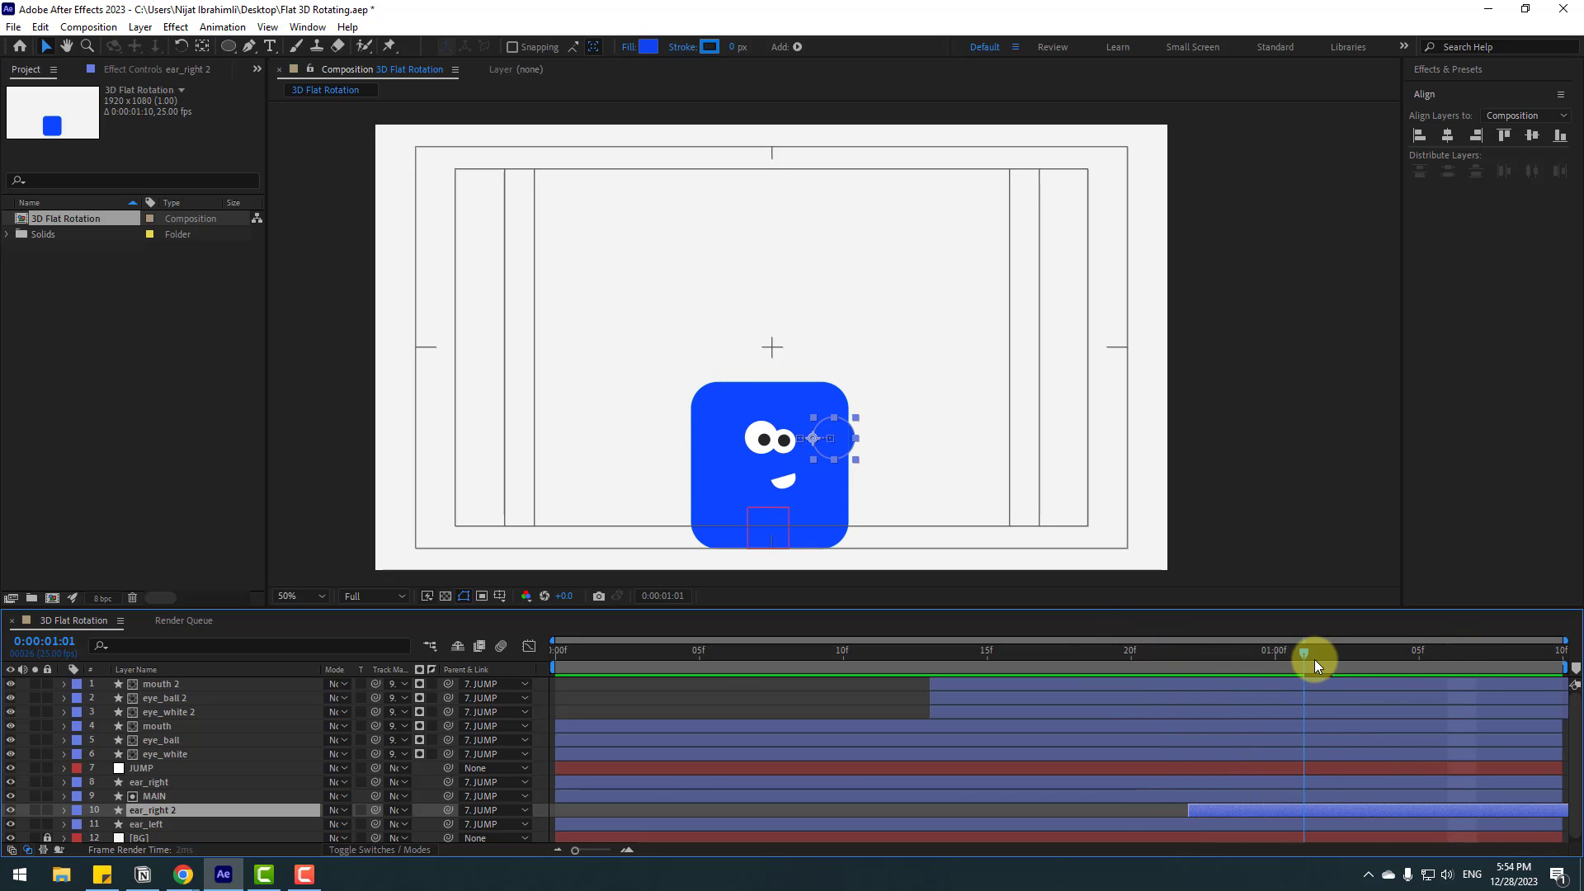
Step: Preview the ear animation, then reveal and select ear_right 2's two Position keyframes
key(space)
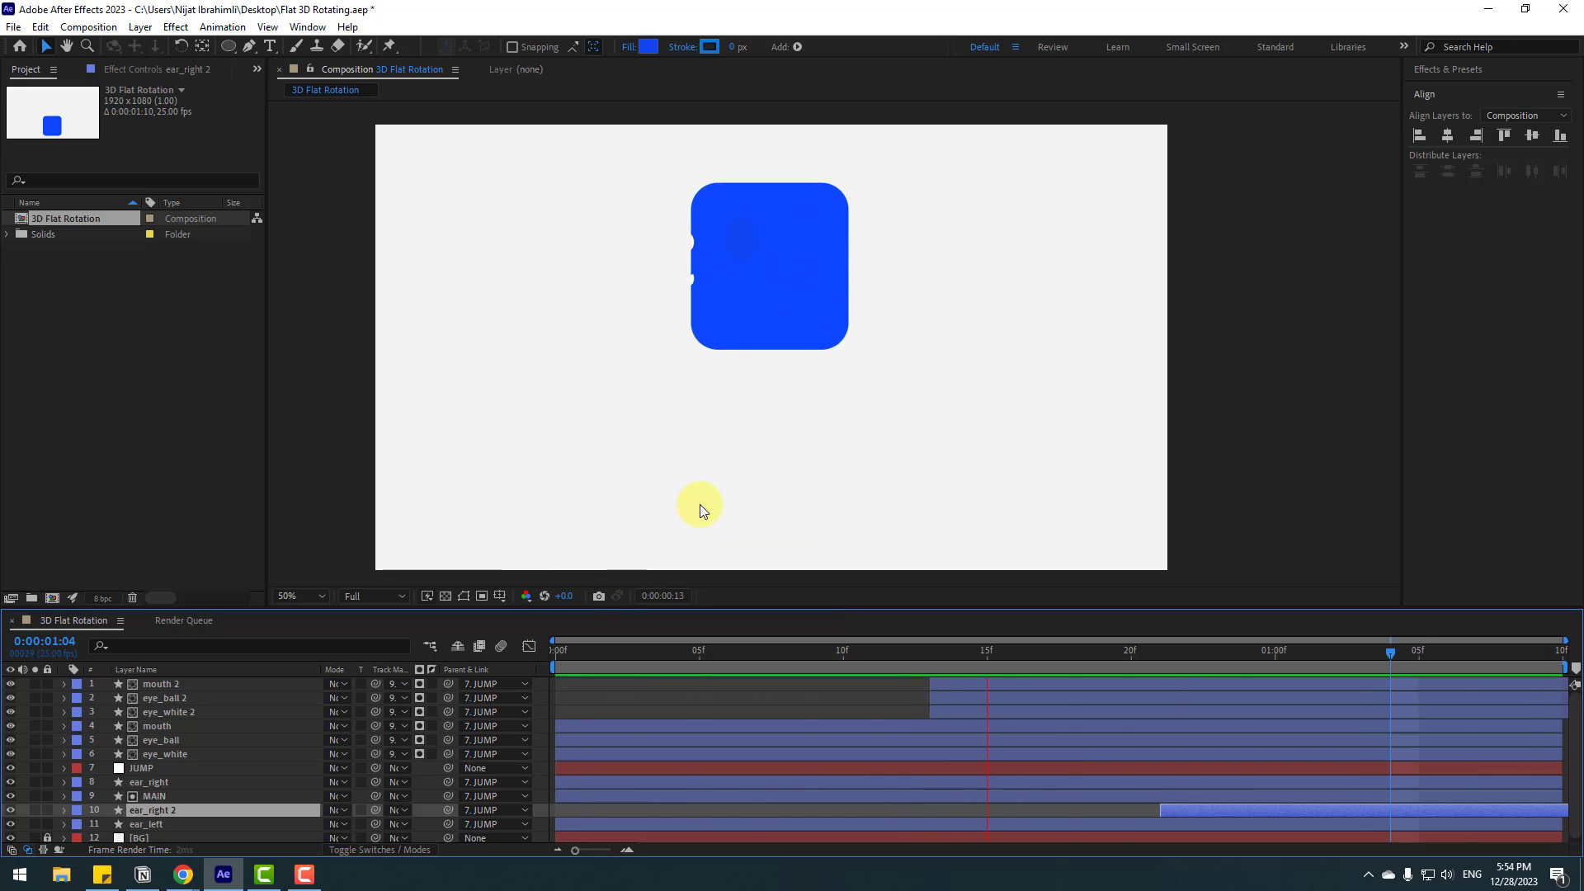
click(1154, 810)
key(space)
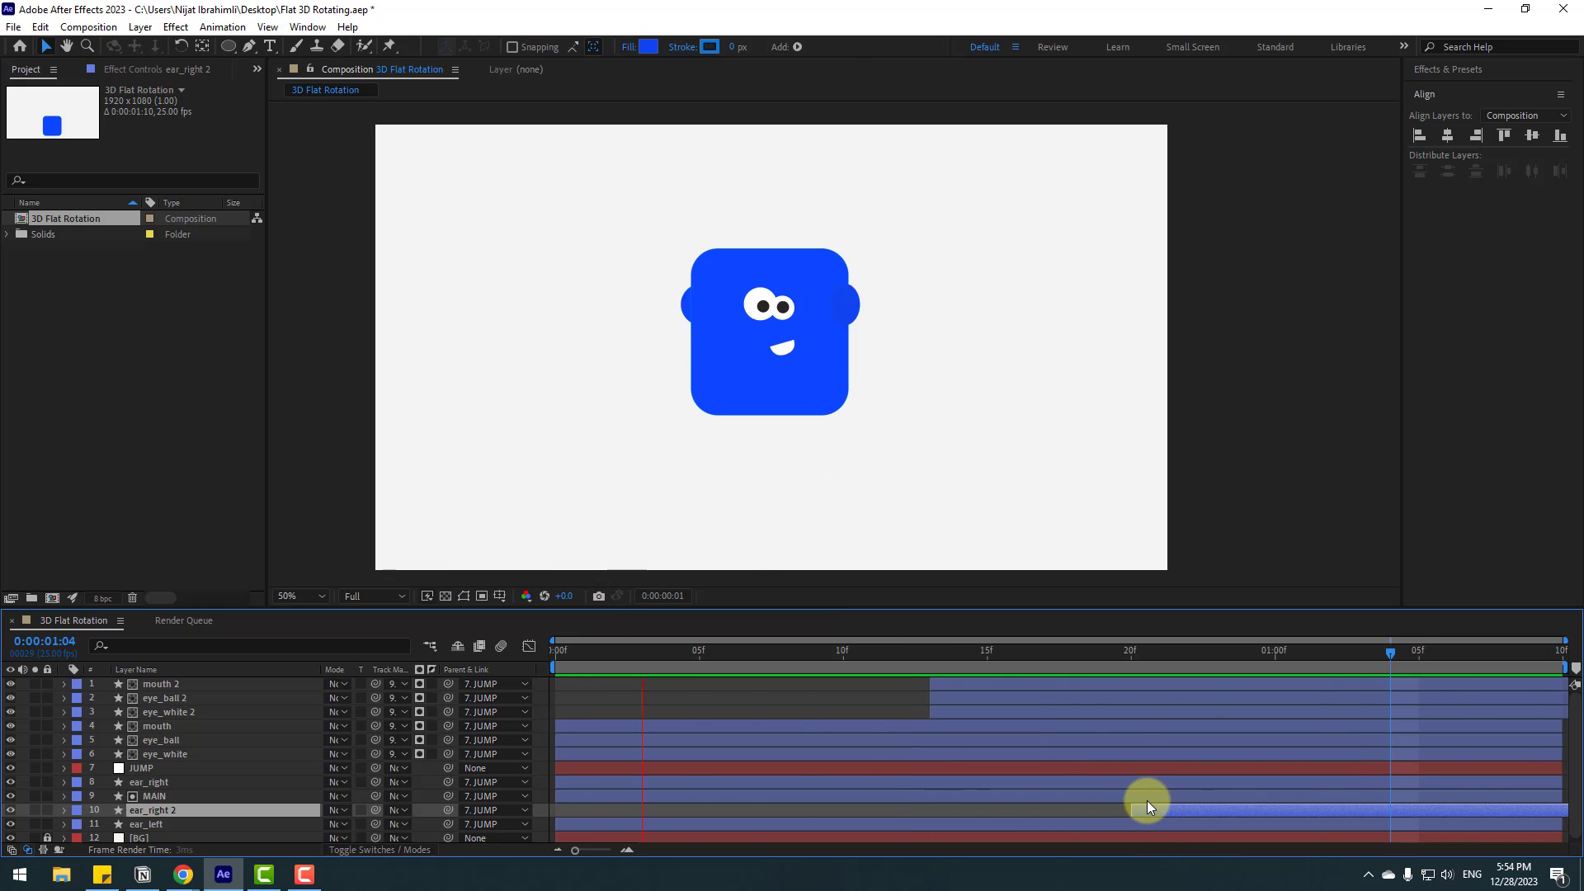
click(1172, 813)
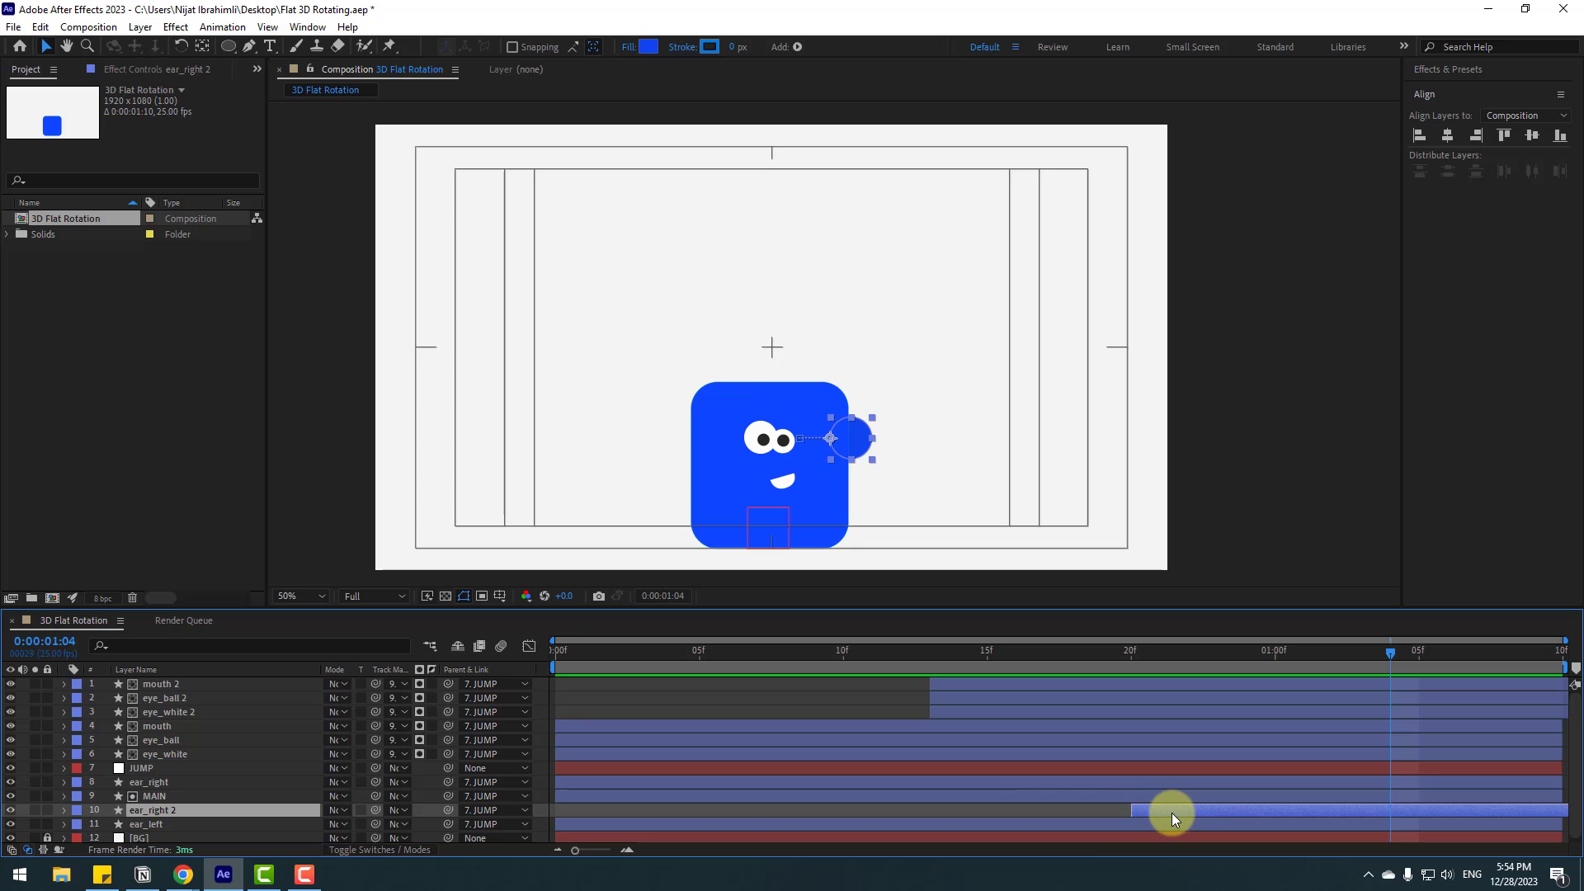
key(p)
drag(1408, 826, 1132, 823)
Step: Apply Easy Ease to ear_right 2's Position keyframes and nudge the layer earlier, to about 0:18 and 1:02
right_click(1132, 823)
mouse_move(1143, 811)
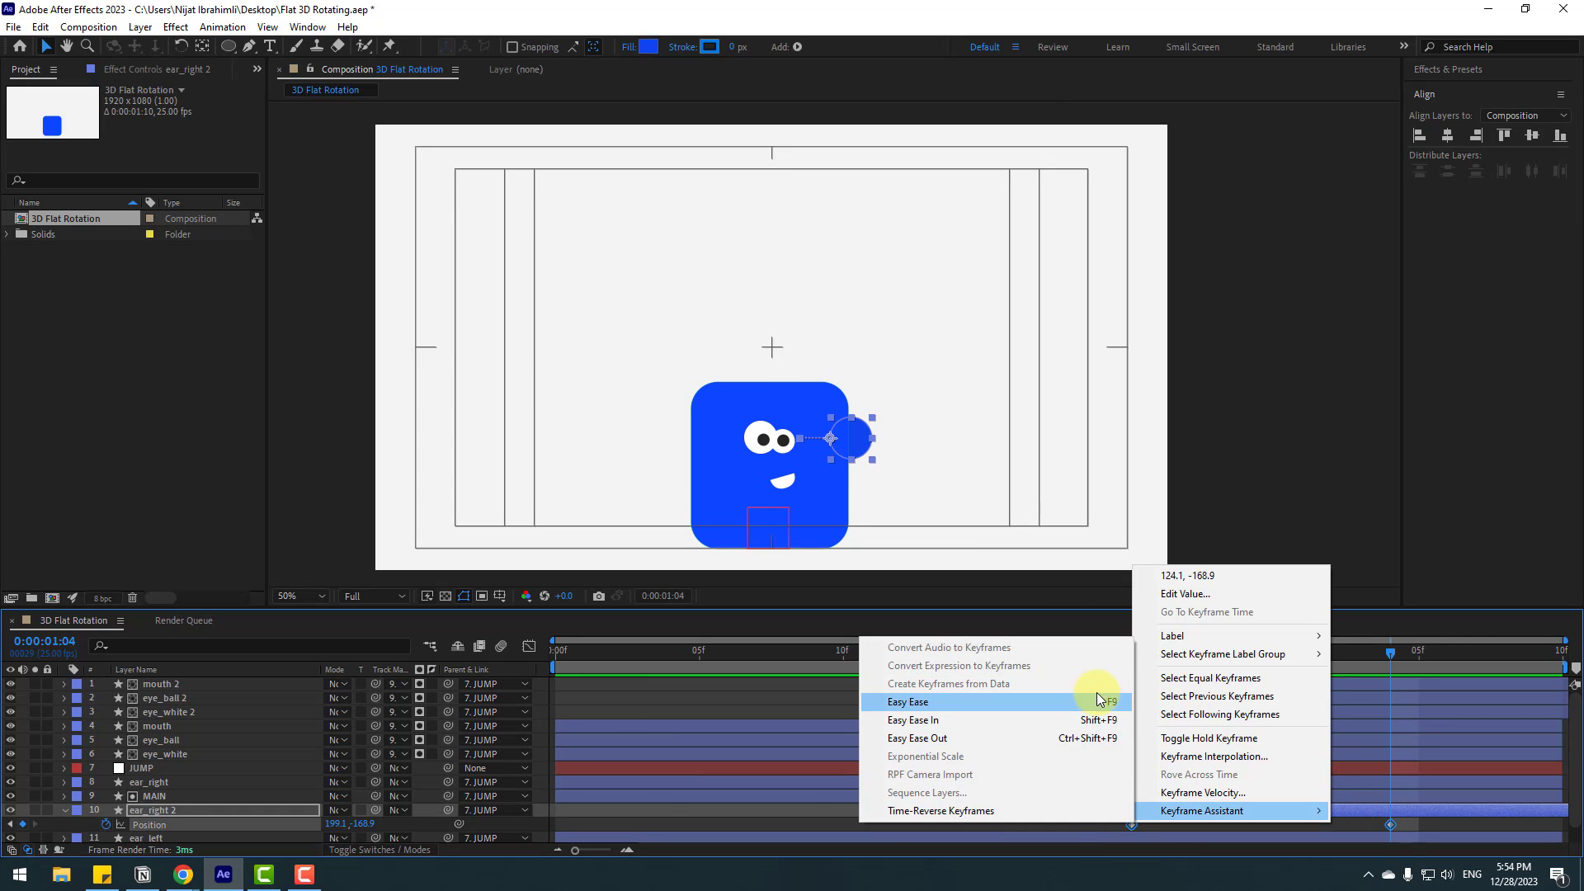
click(1043, 708)
drag(1126, 660, 1216, 667)
drag(1224, 810, 1196, 813)
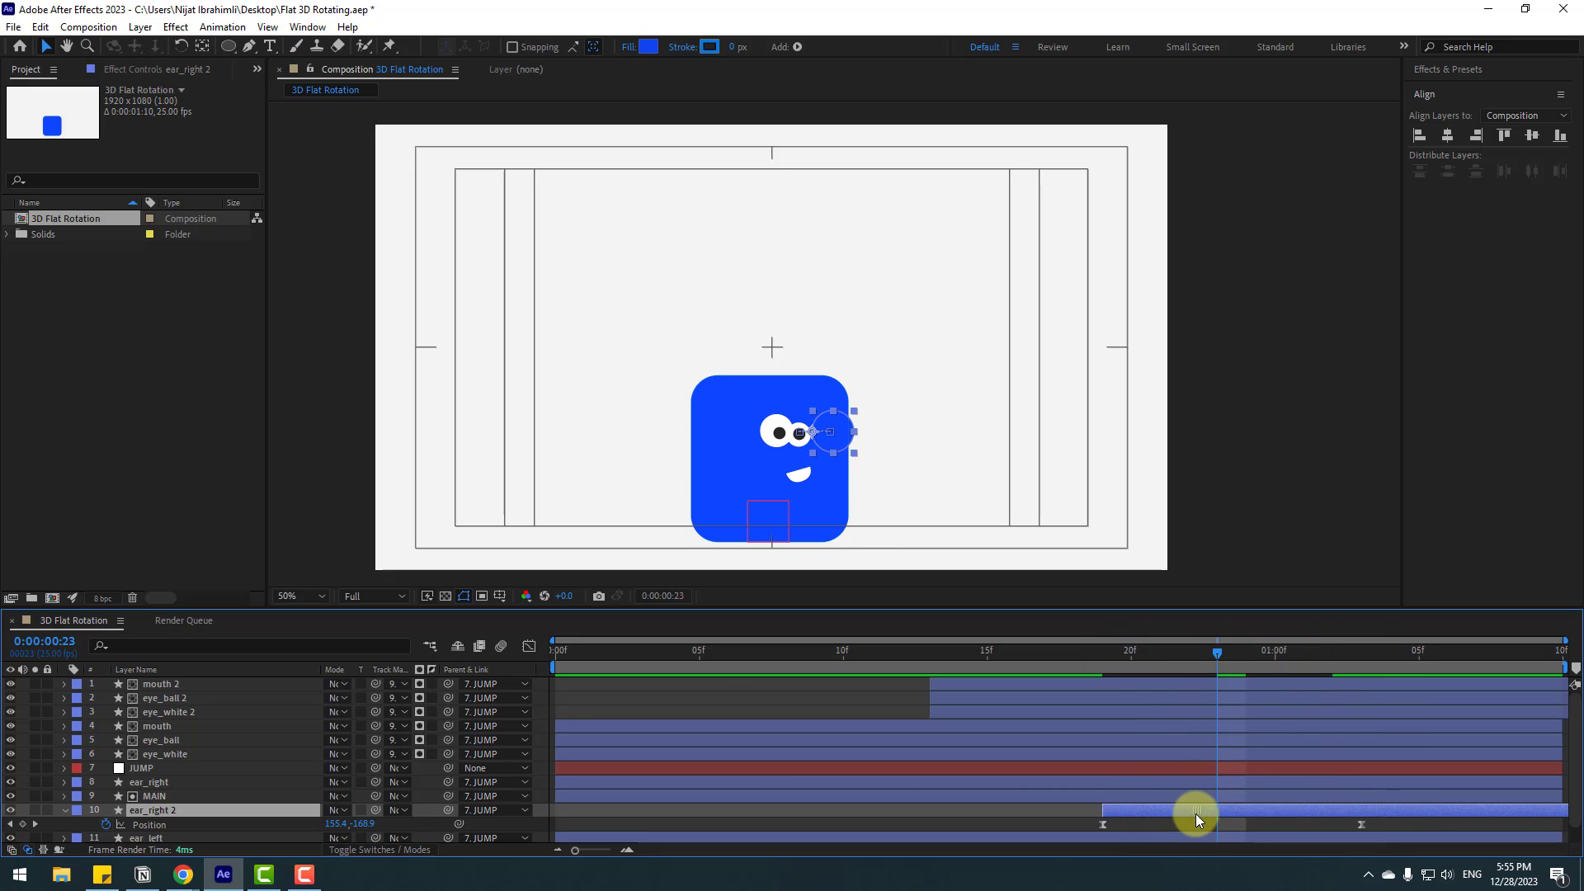
drag(1106, 652, 1268, 654)
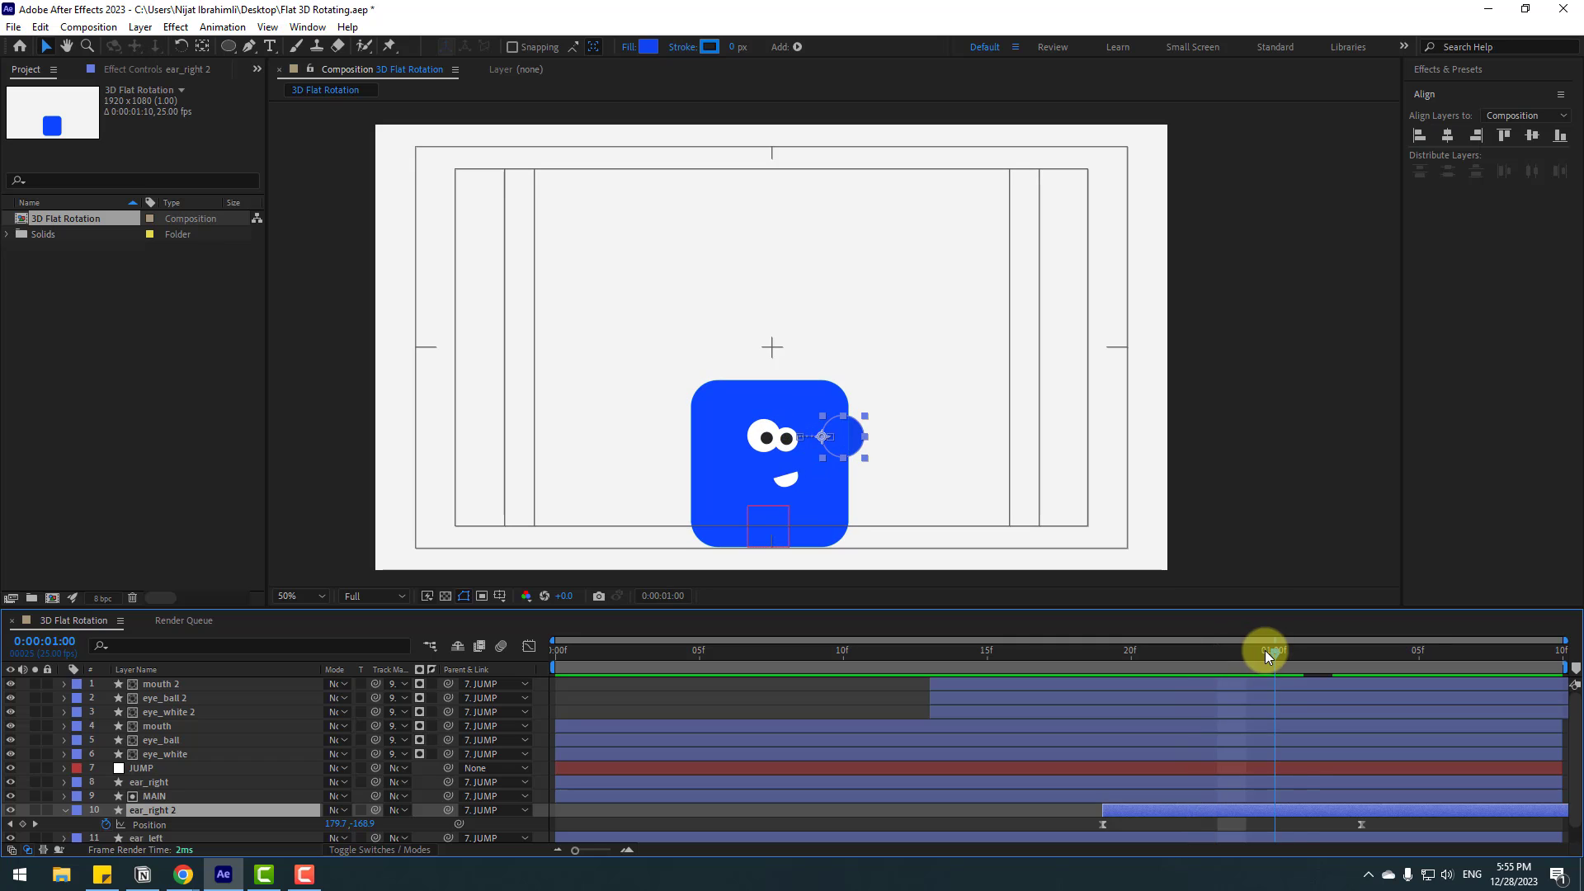
drag(1141, 813, 1123, 812)
Step: Preview the ear motion, then collapse ear_right 2 and select the ear_left layer
key(space)
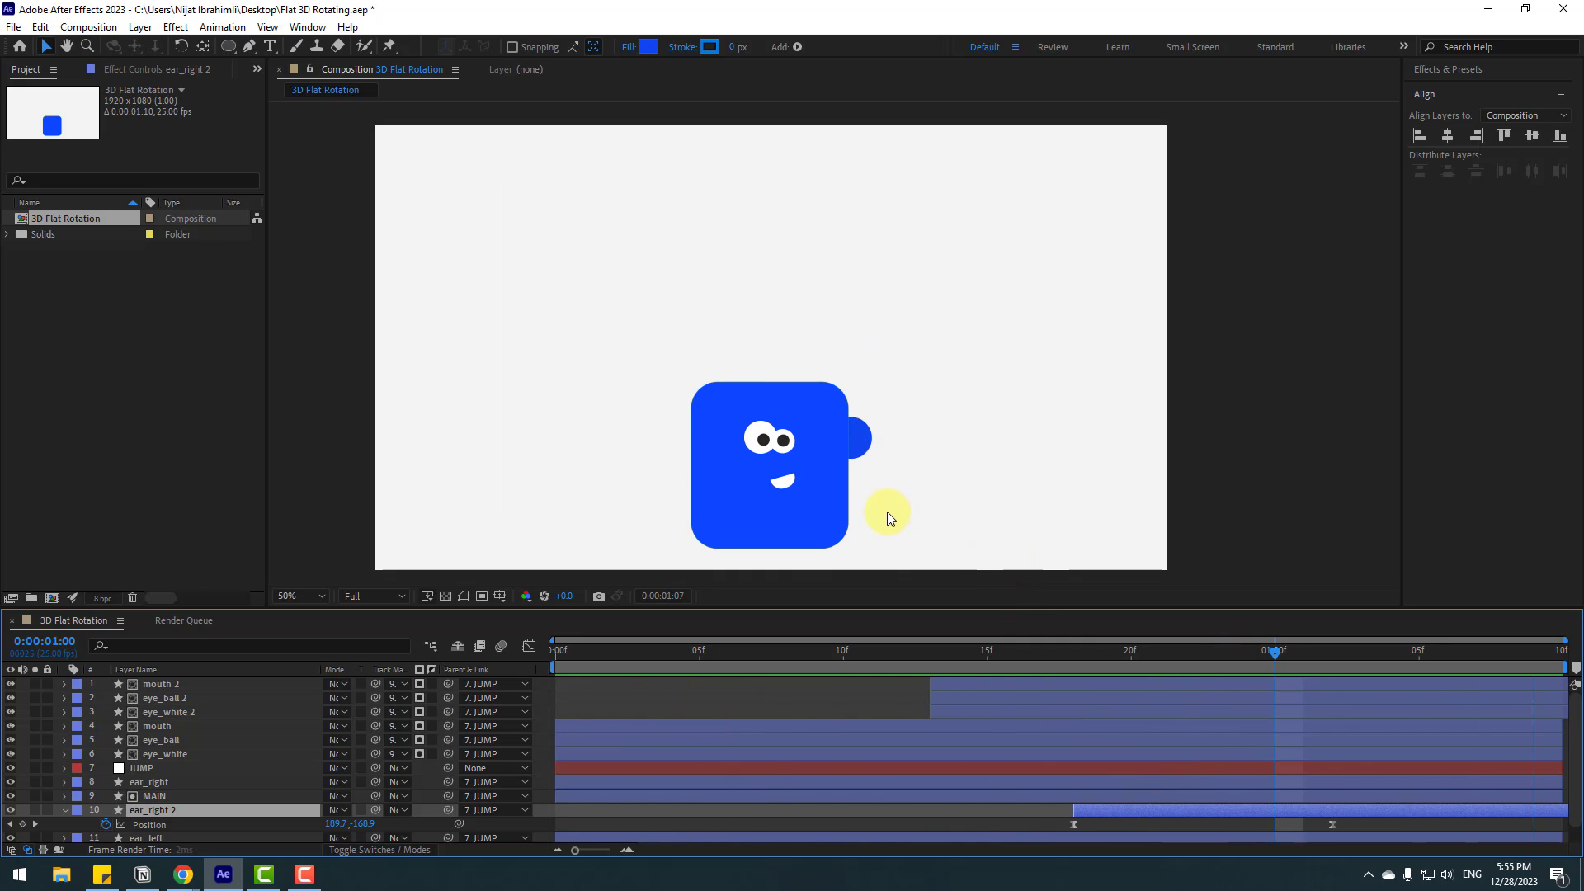
scroll(838, 522, down, 2)
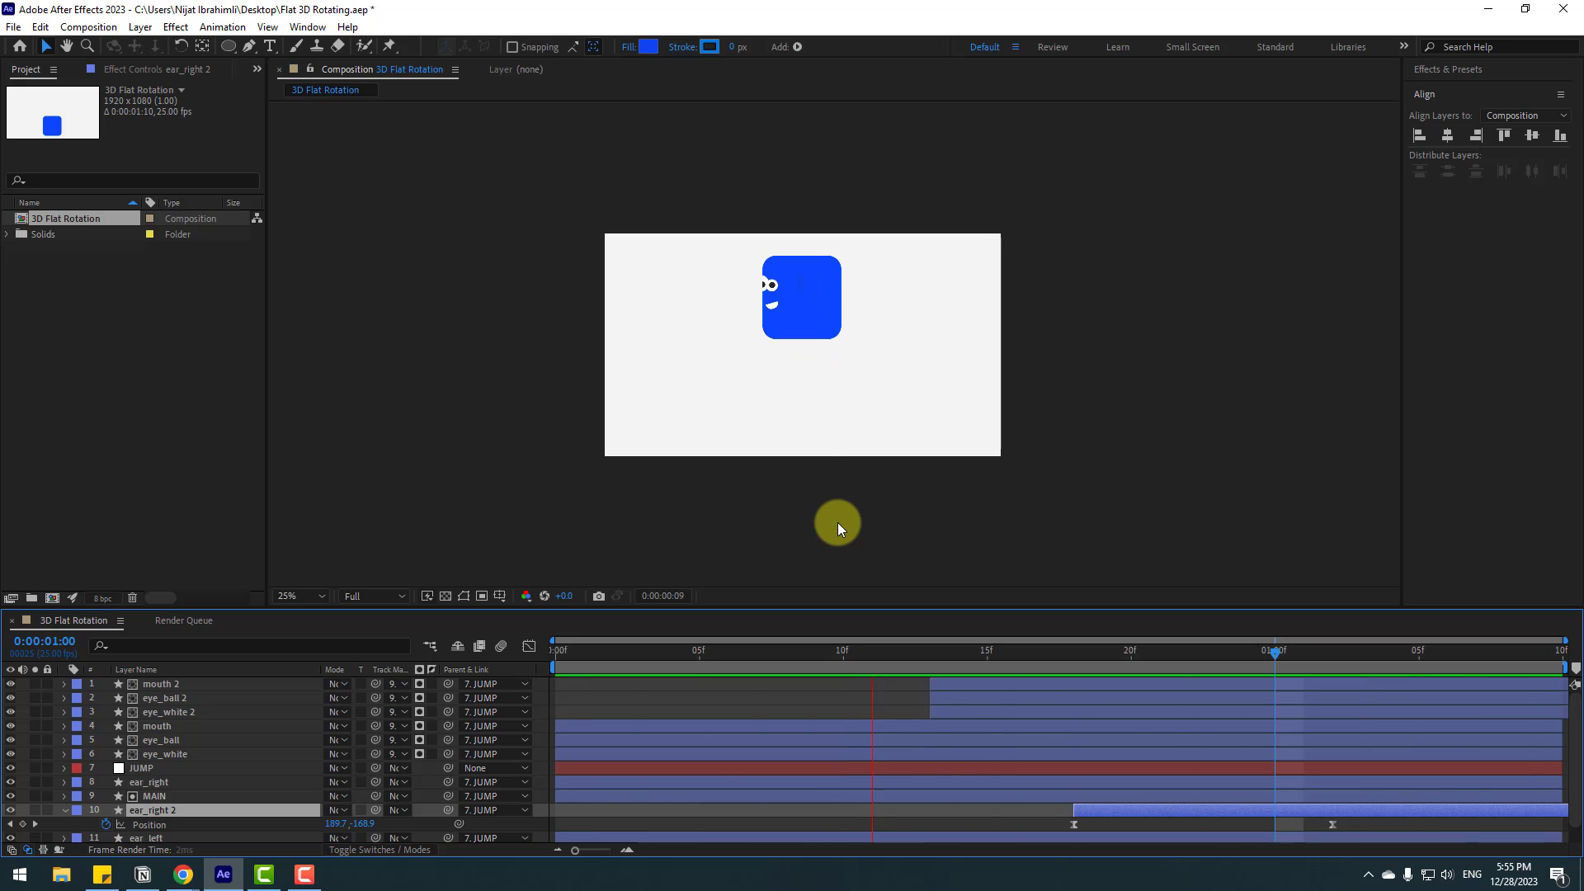
scroll(838, 522, up, 2)
key(space)
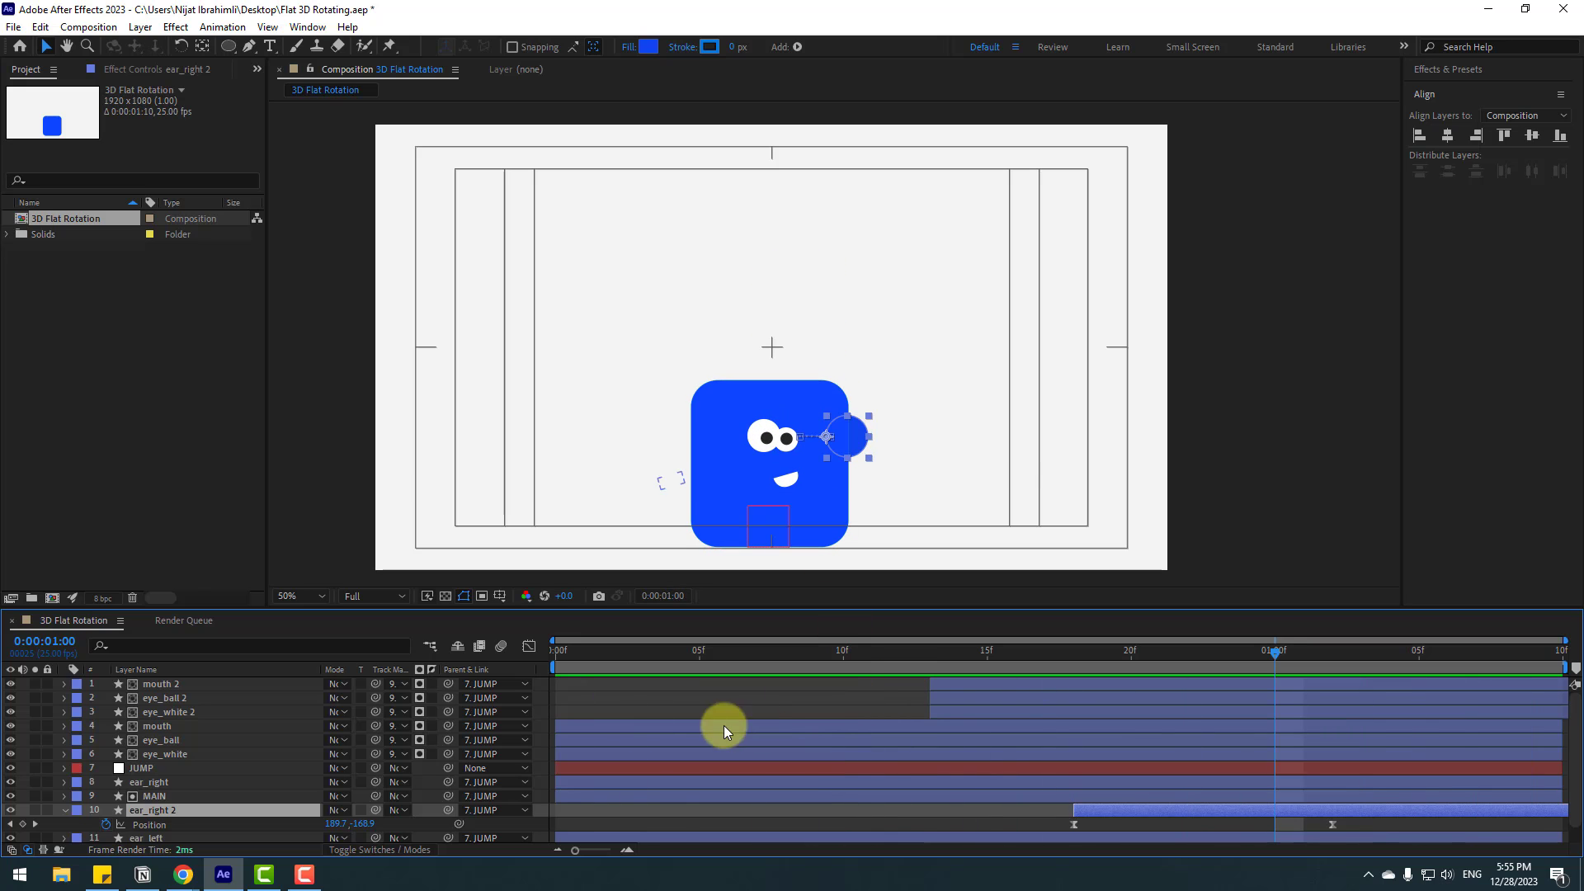
click(64, 810)
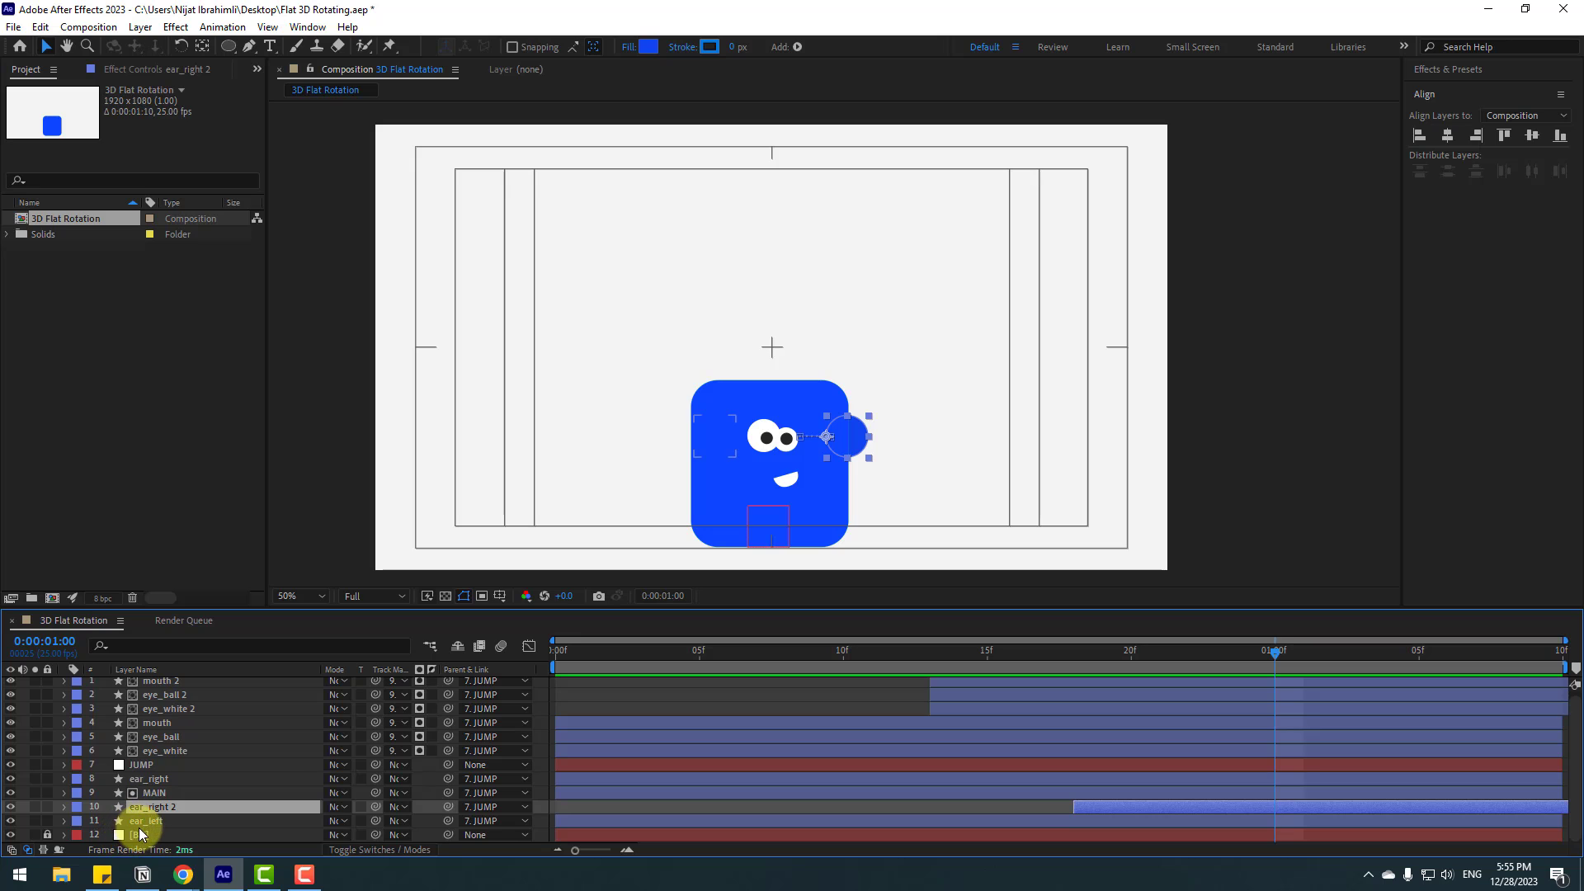
click(141, 824)
Step: Duplicate ear_left, start ear_left 2 at frame 17 and clear its Position keyframes
key(ctrl+d)
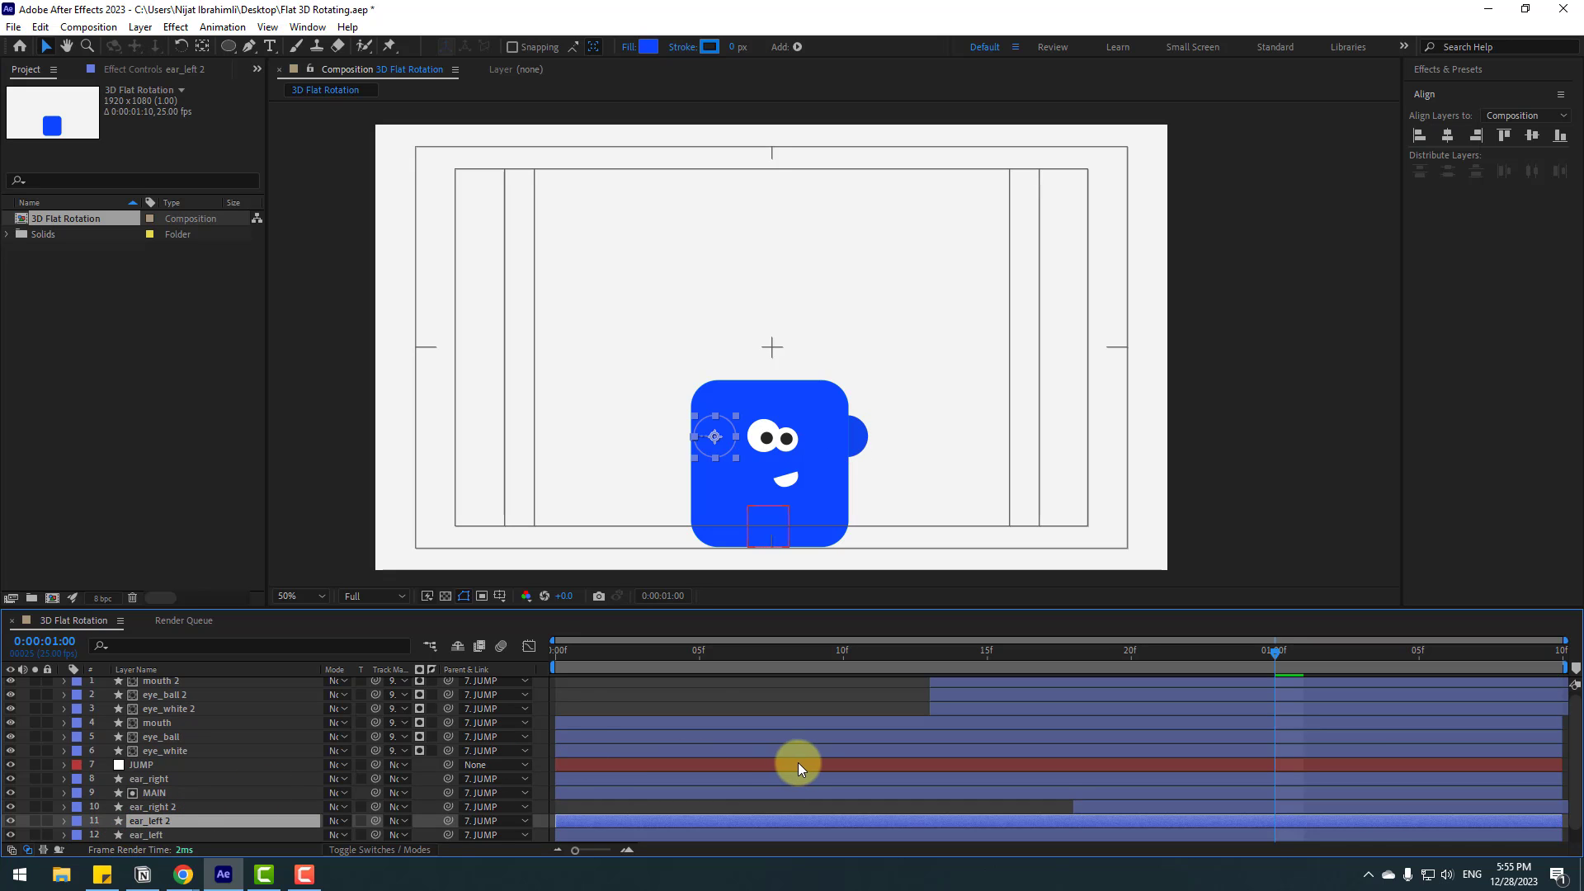
scroll(799, 762, down, 1)
drag(683, 659, 1044, 648)
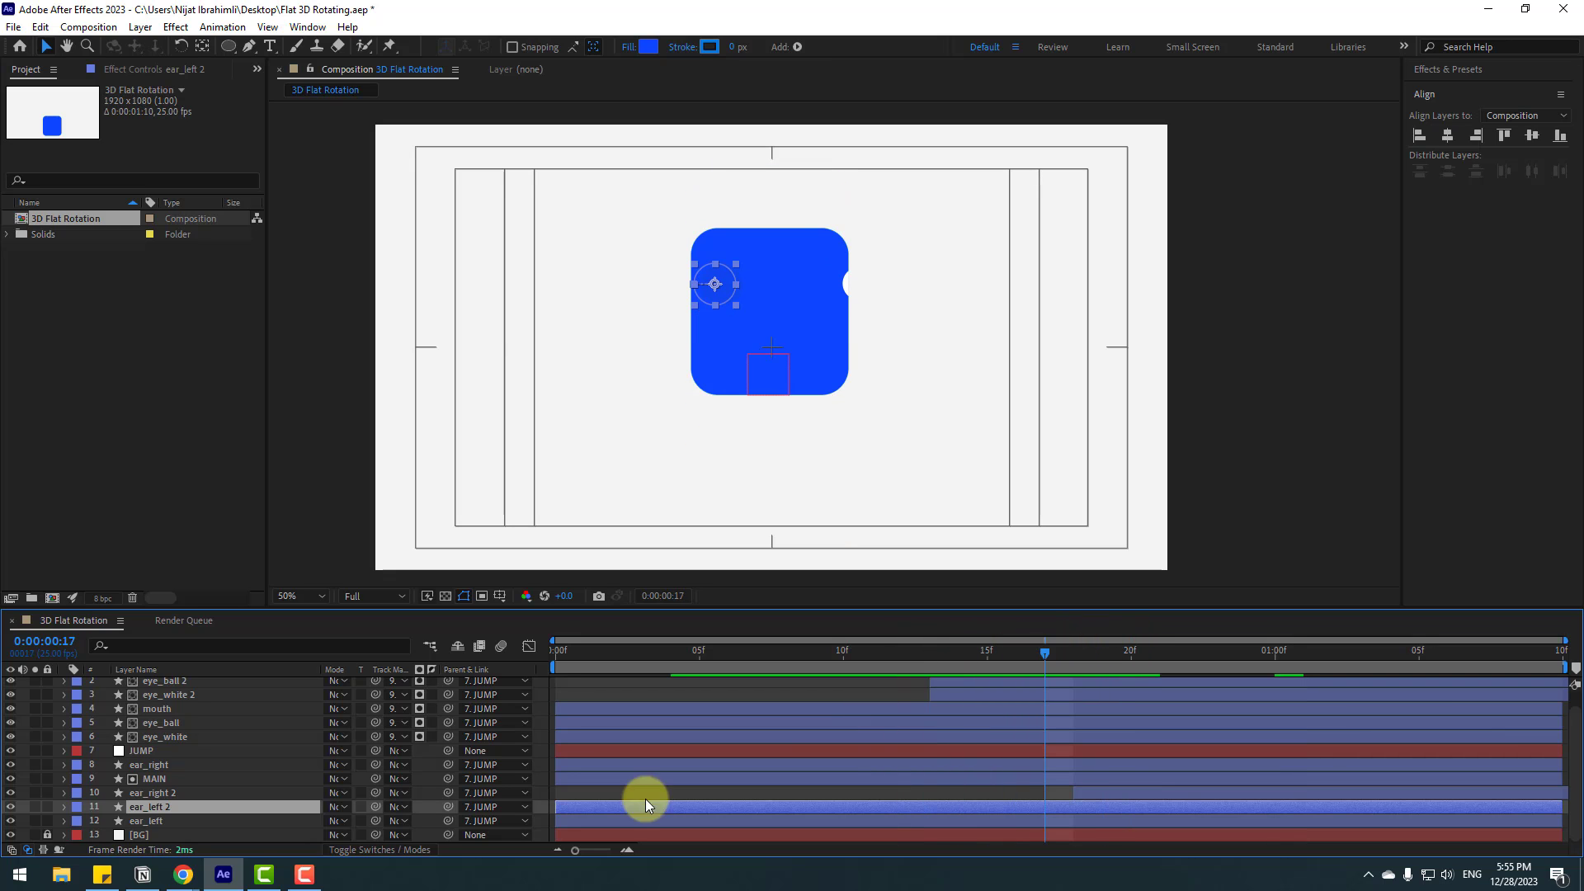
drag(570, 804, 1058, 814)
key(p)
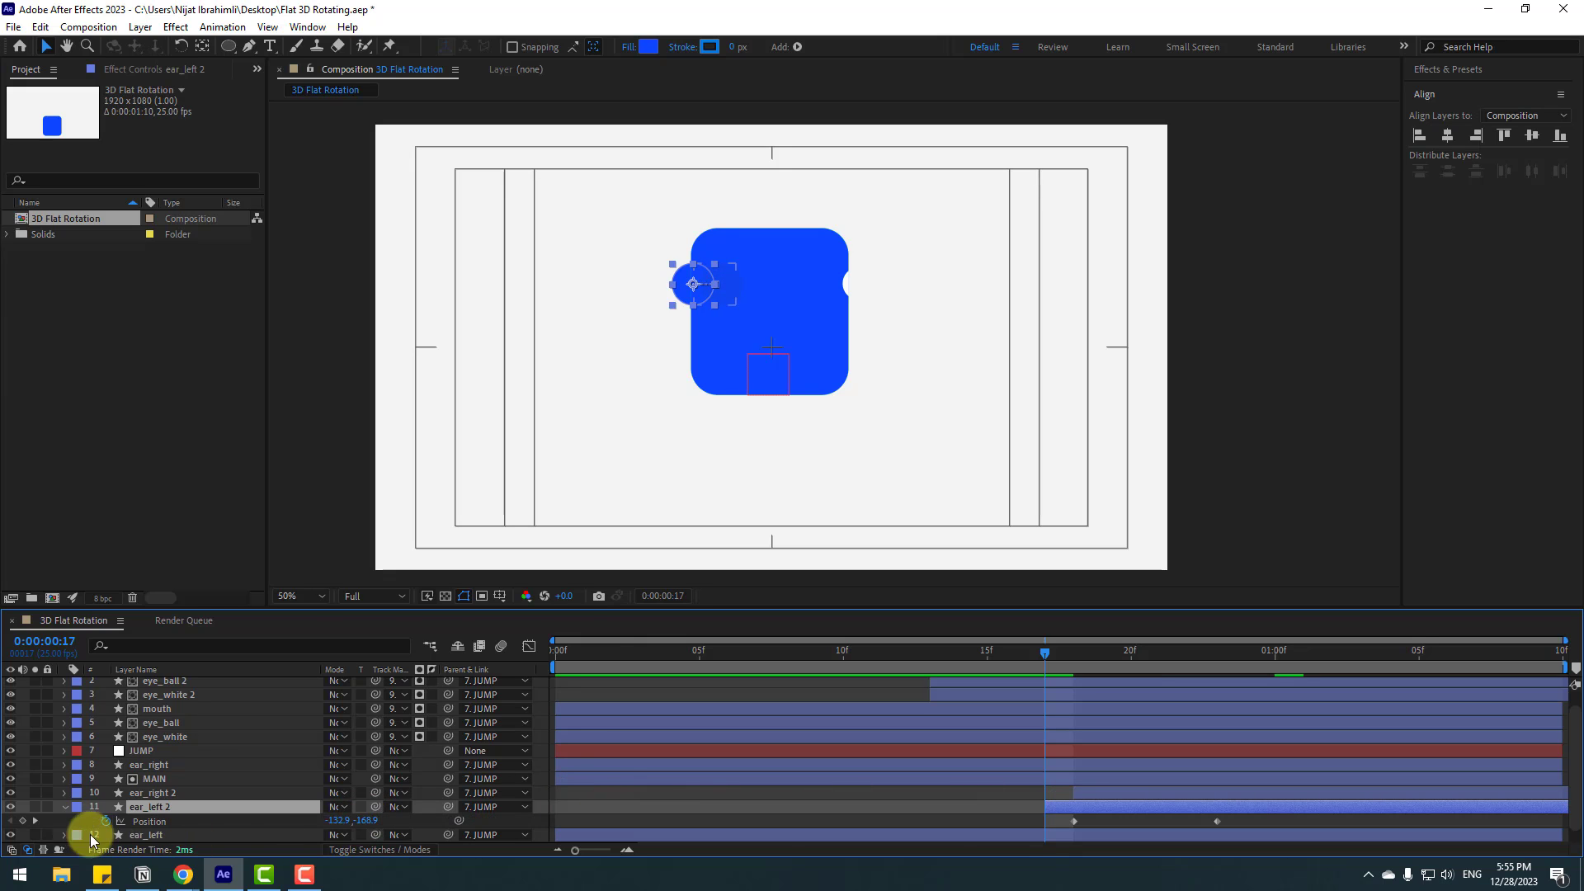
click(105, 821)
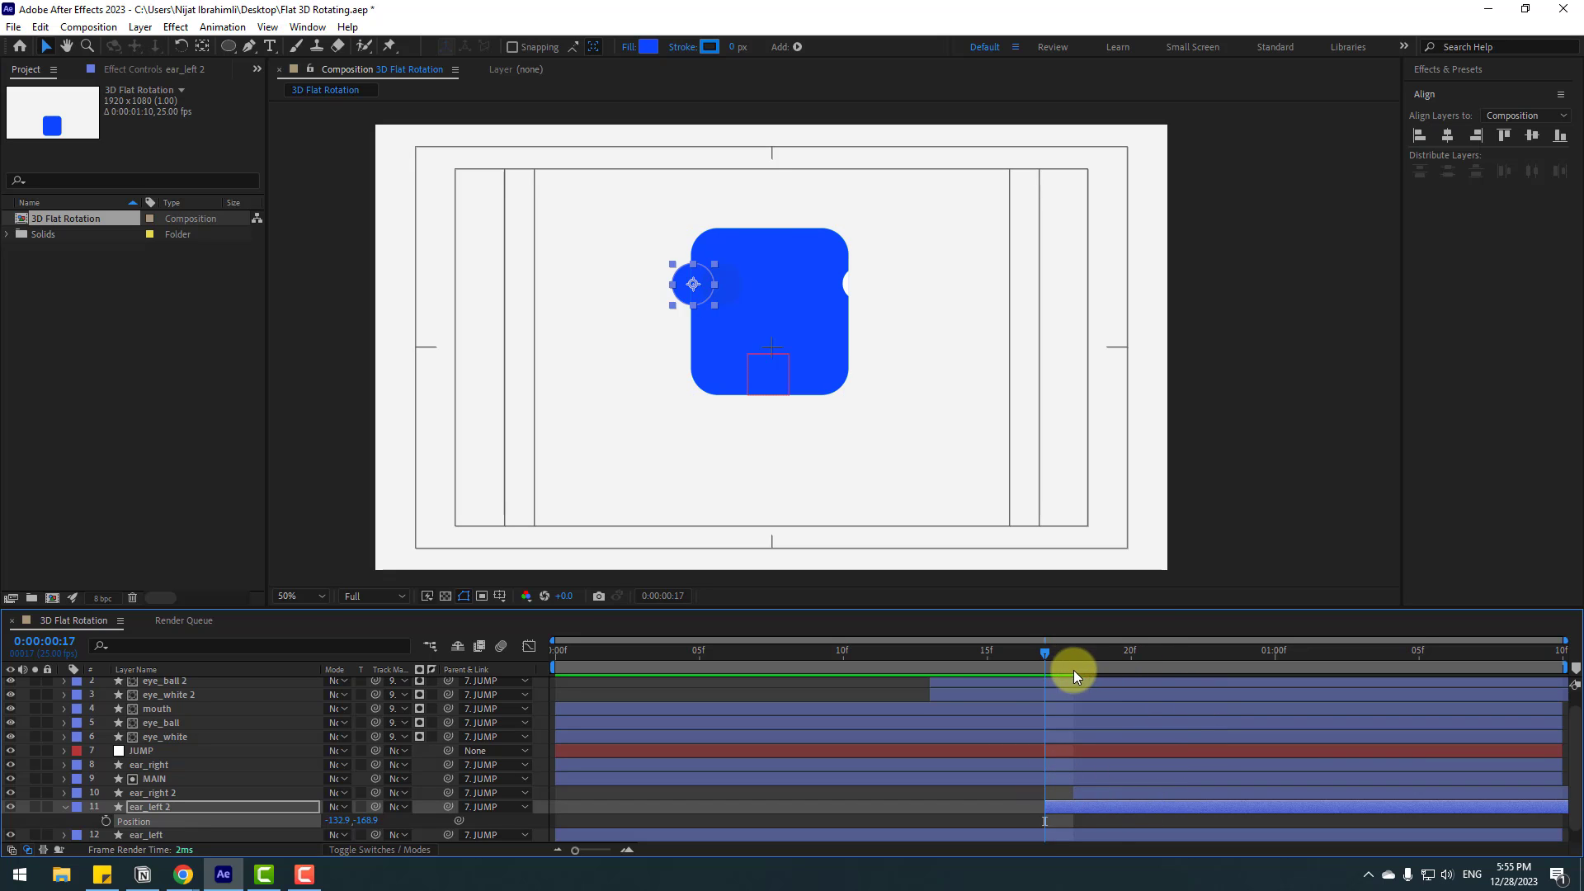
Step: Keyframe ear_left 2's Position at X 300.1 at 0:17 and X -140.9 at 1:00
drag(338, 820, 665, 821)
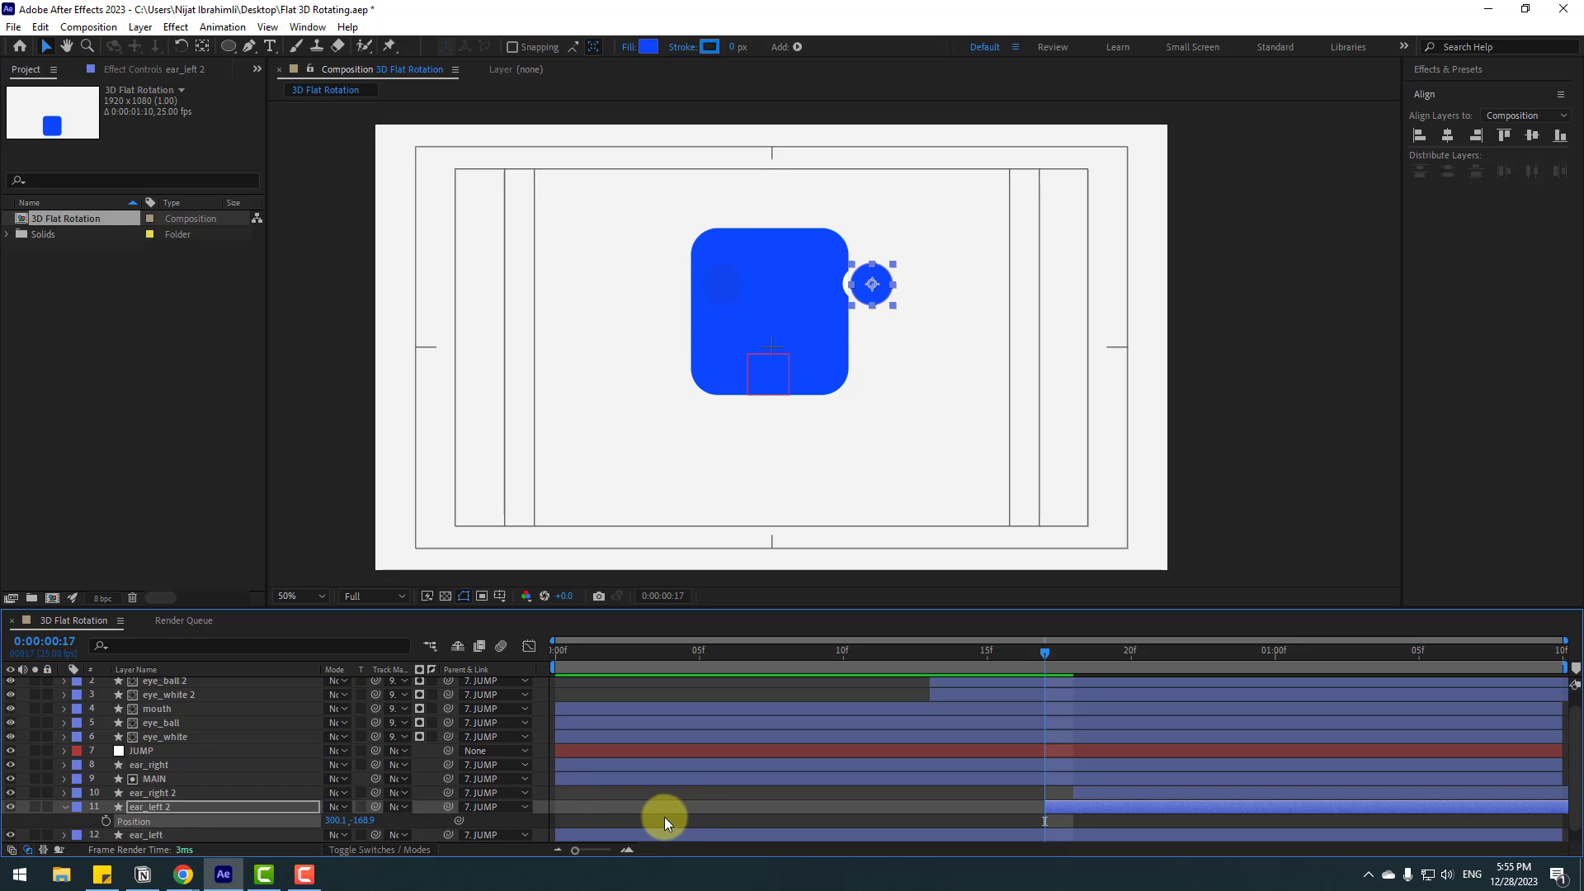
click(99, 823)
click(106, 822)
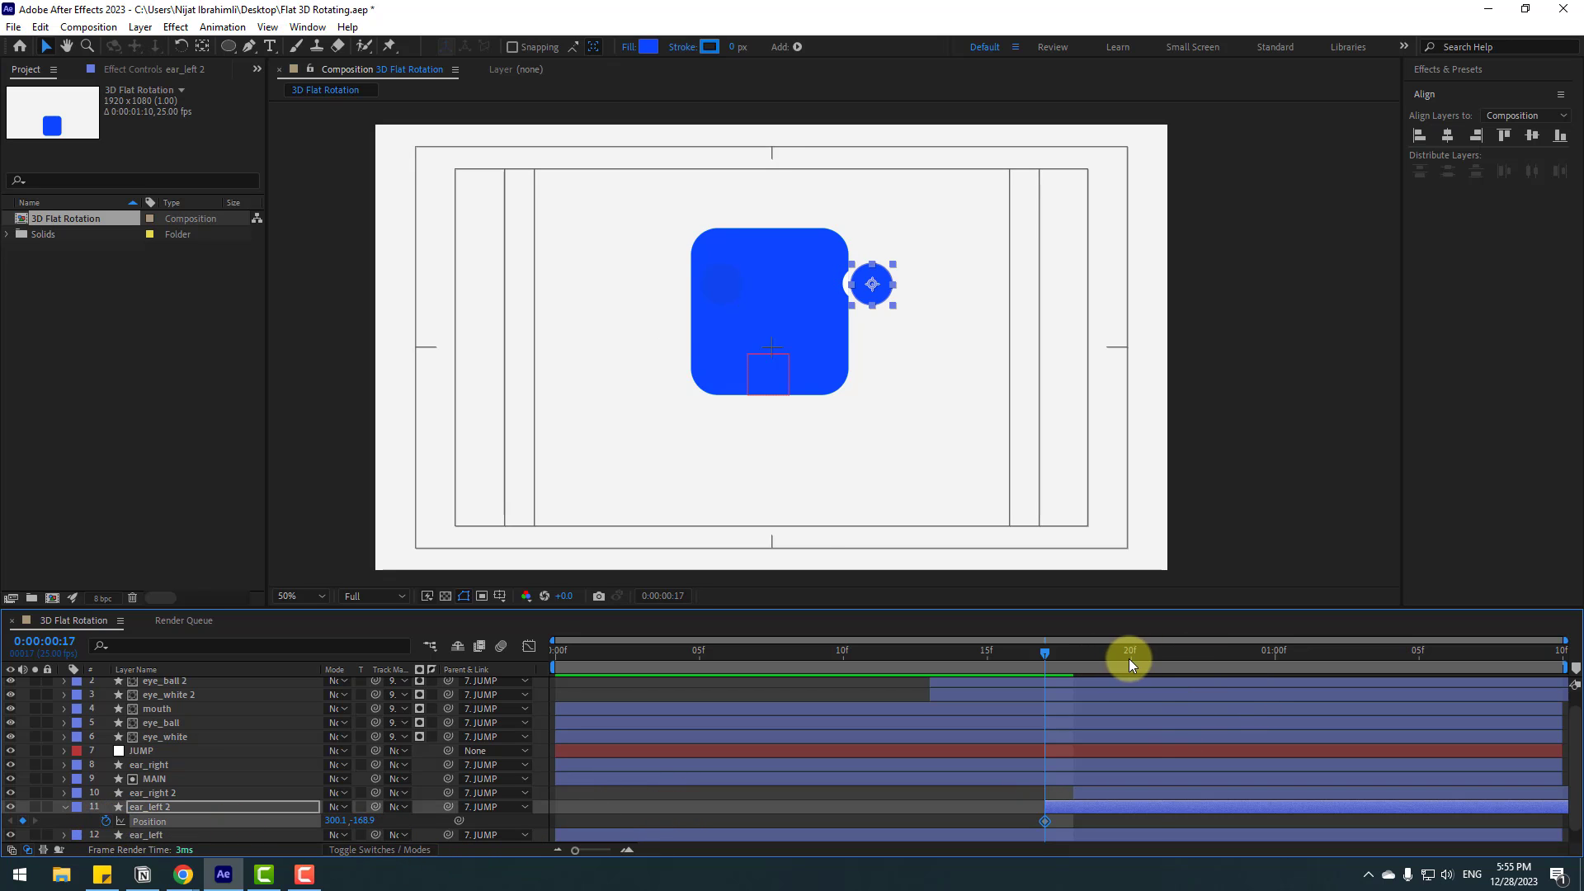
drag(1130, 664, 1279, 667)
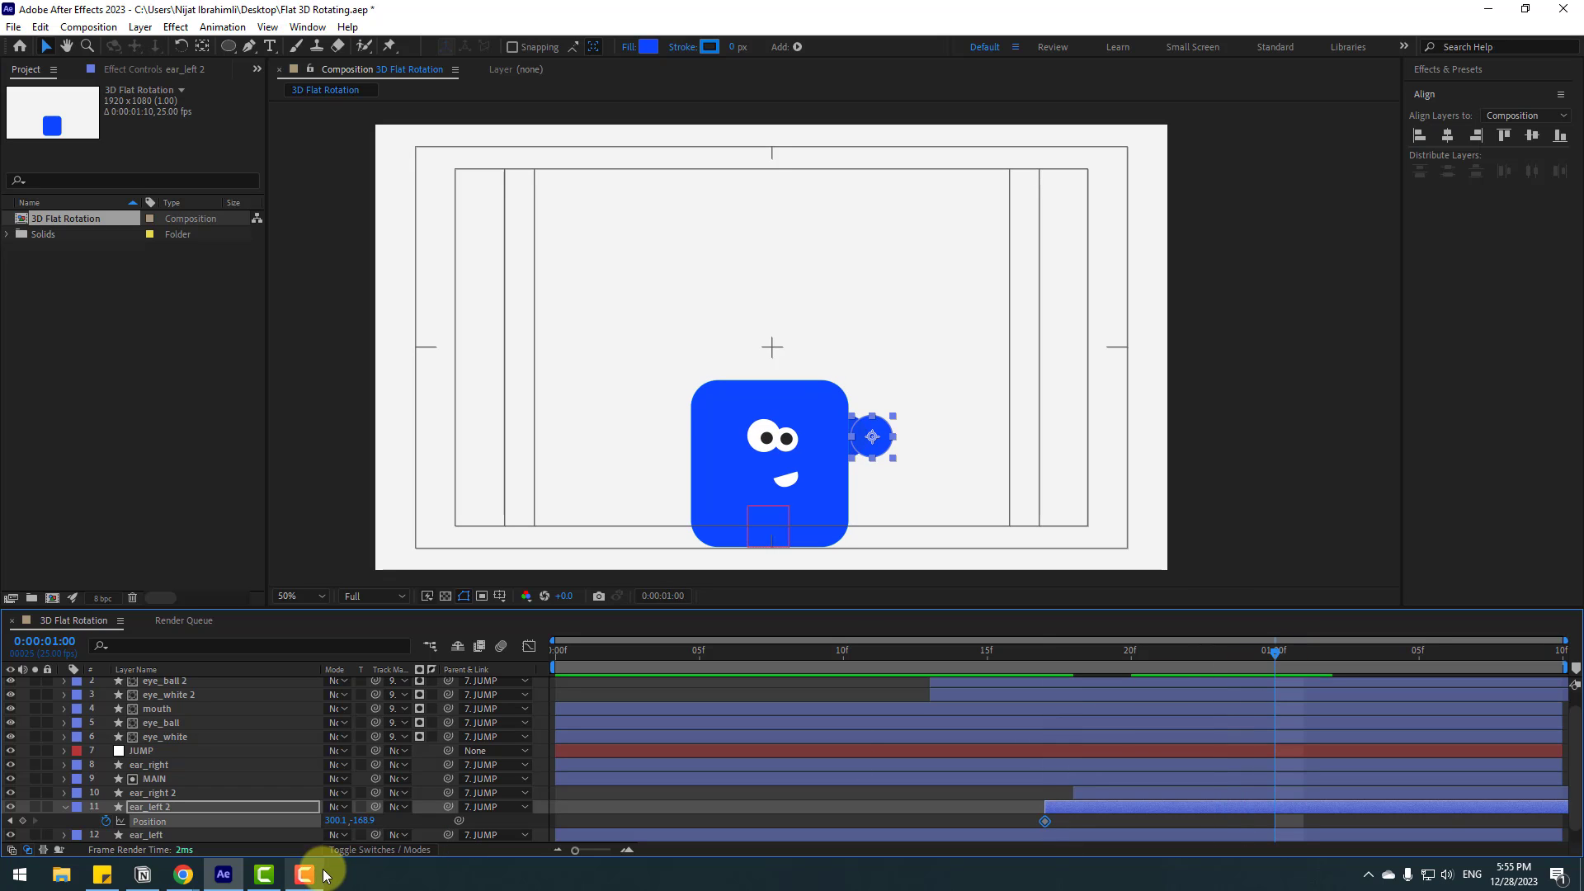
drag(338, 821, 4, 821)
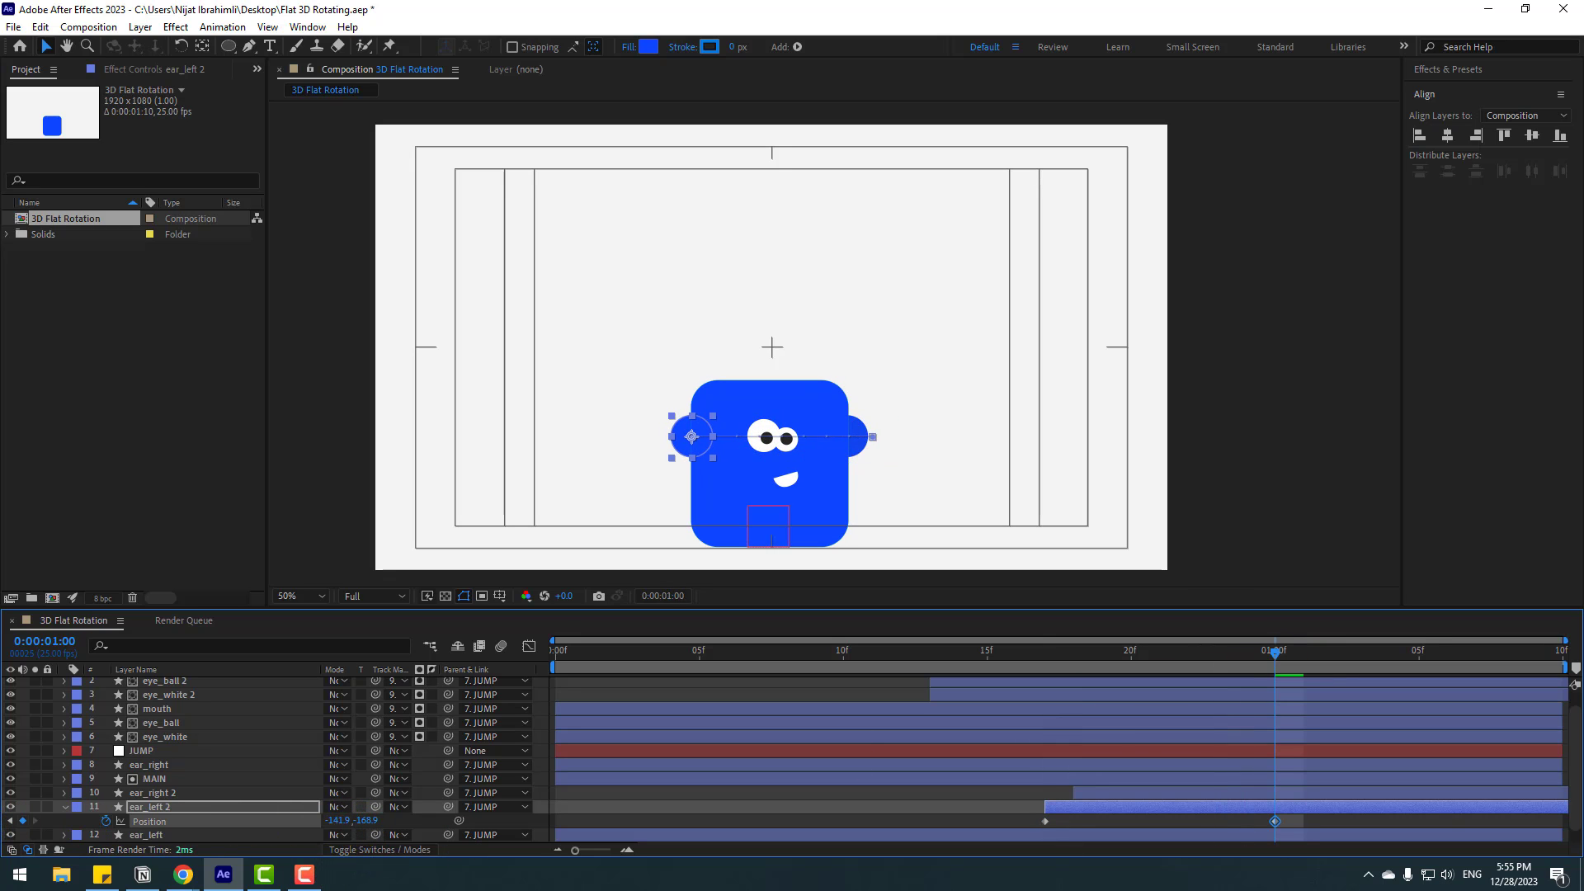
scroll(666, 806, down, 1)
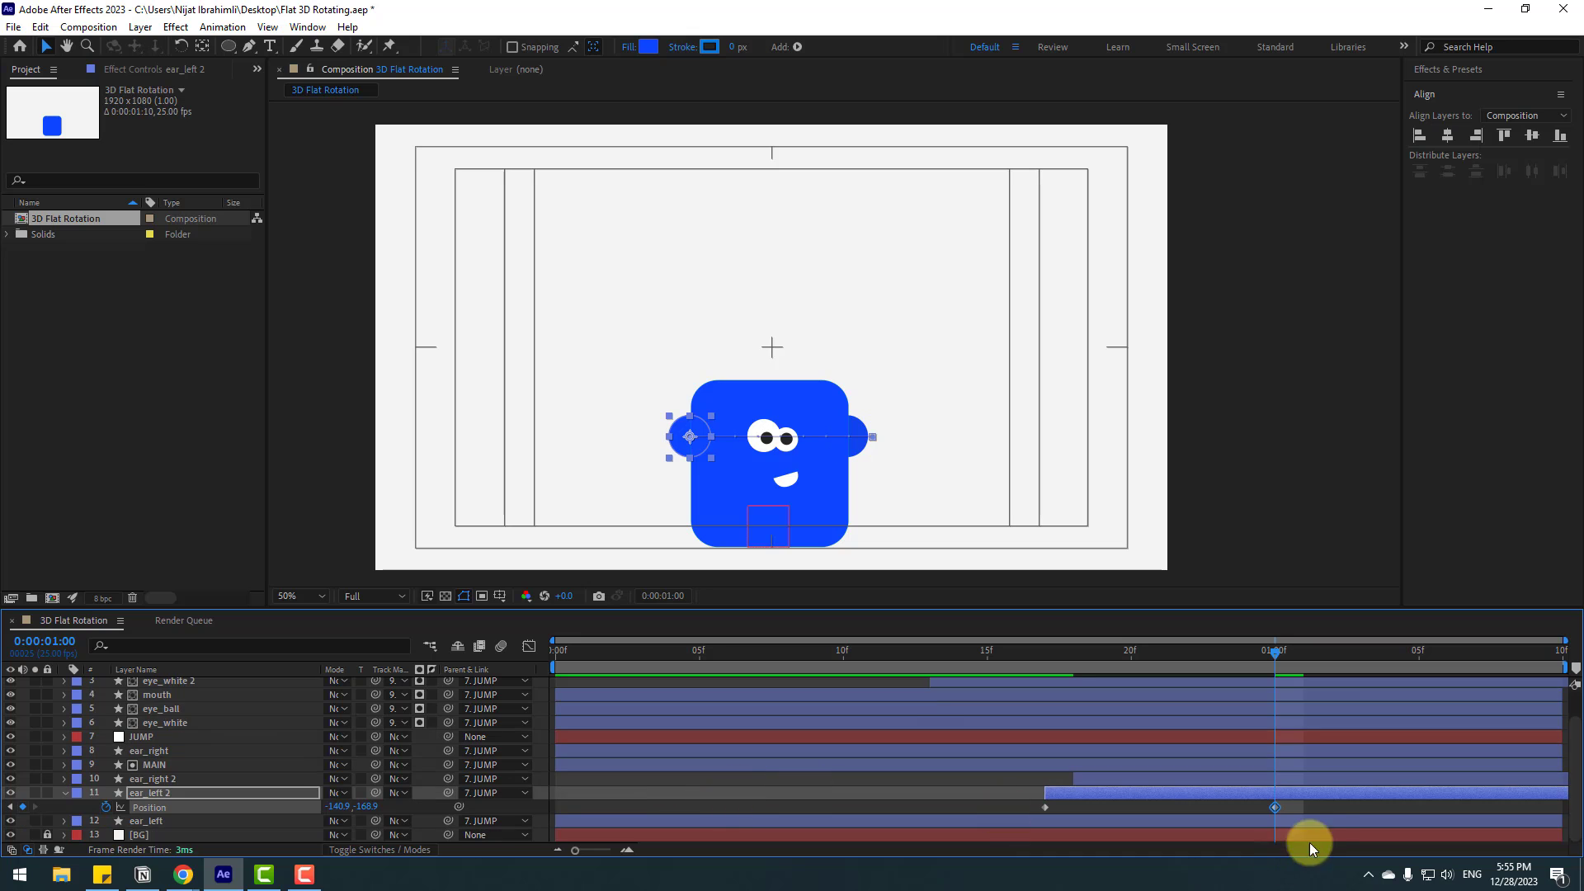
drag(1293, 811, 1026, 814)
Step: Apply Easy Ease to both ear_left 2 Position keyframes and preview the turn
right_click(1043, 808)
mouse_move(1174, 798)
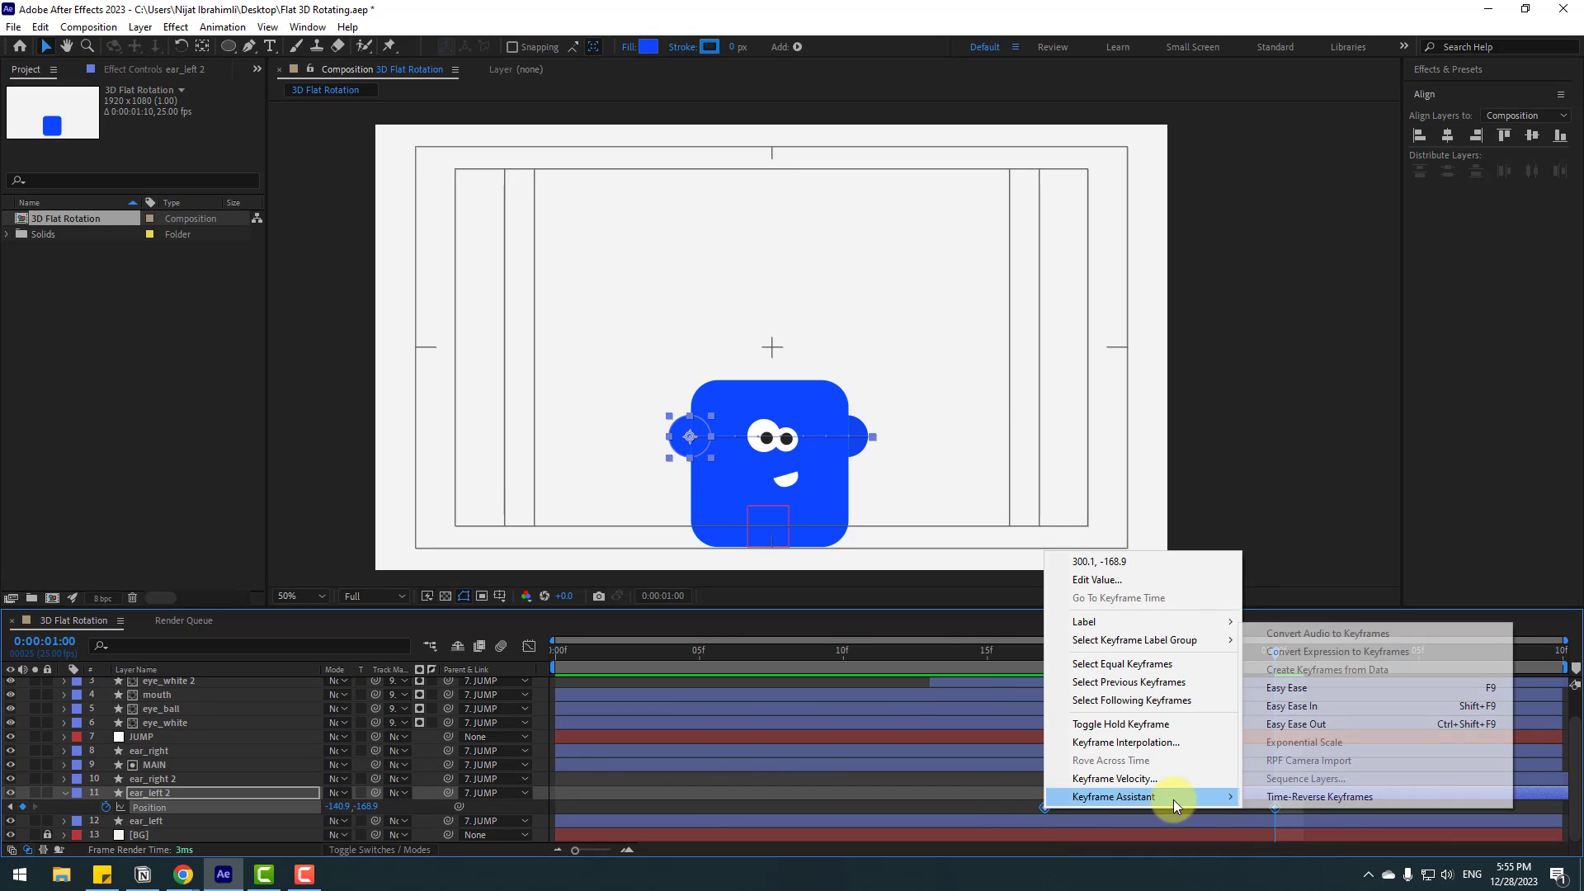
click(1284, 692)
key(space)
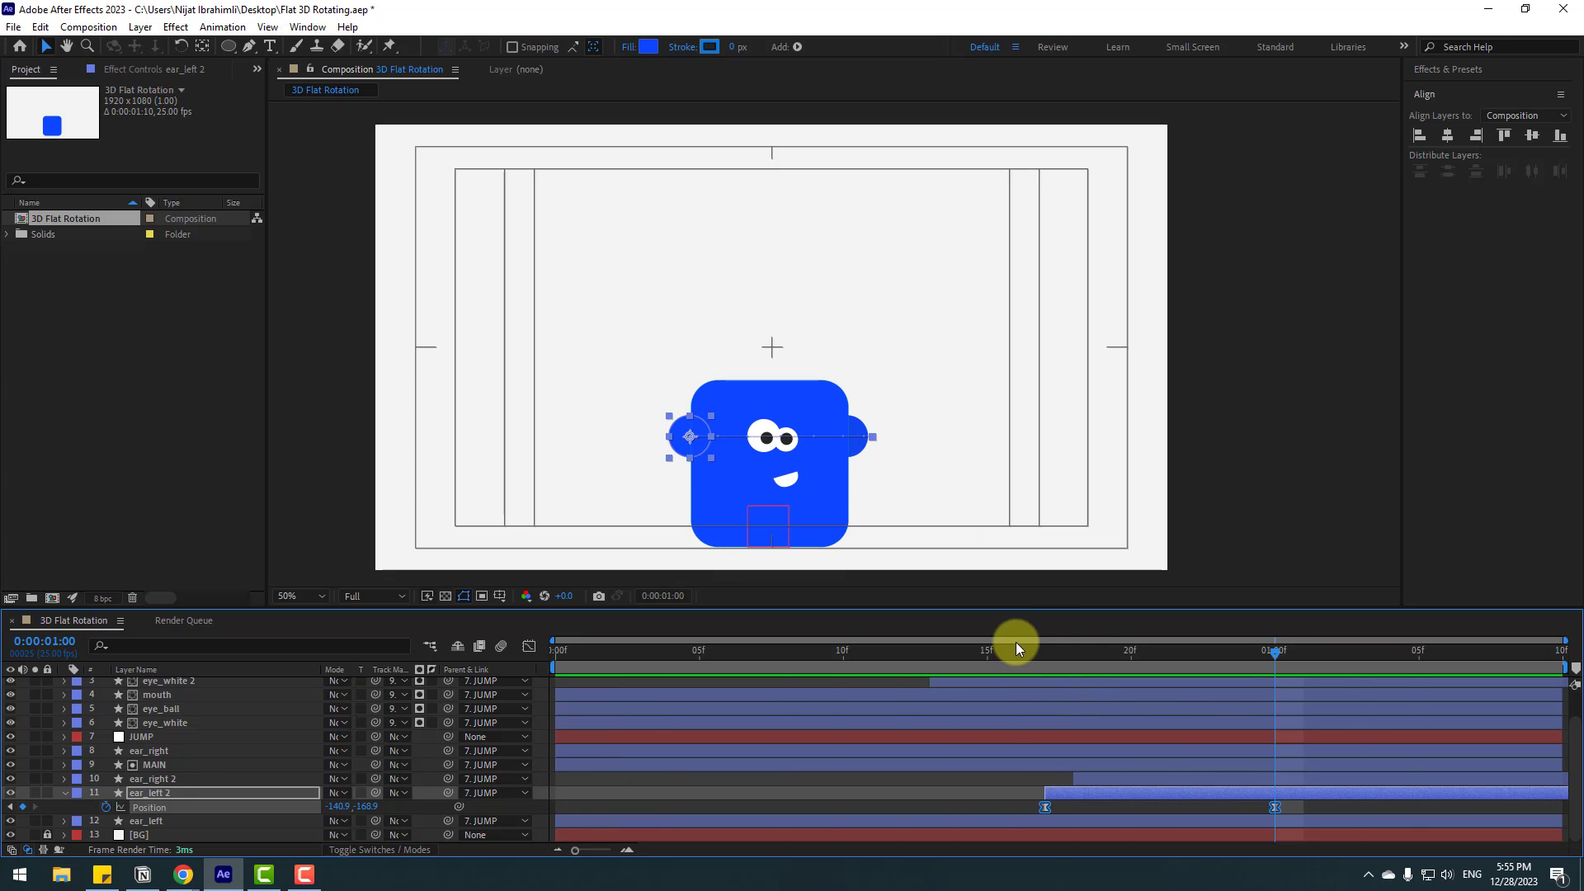
Step: Move ear_left 2's starting position at frame 17 further left, to X 195.1
click(1047, 650)
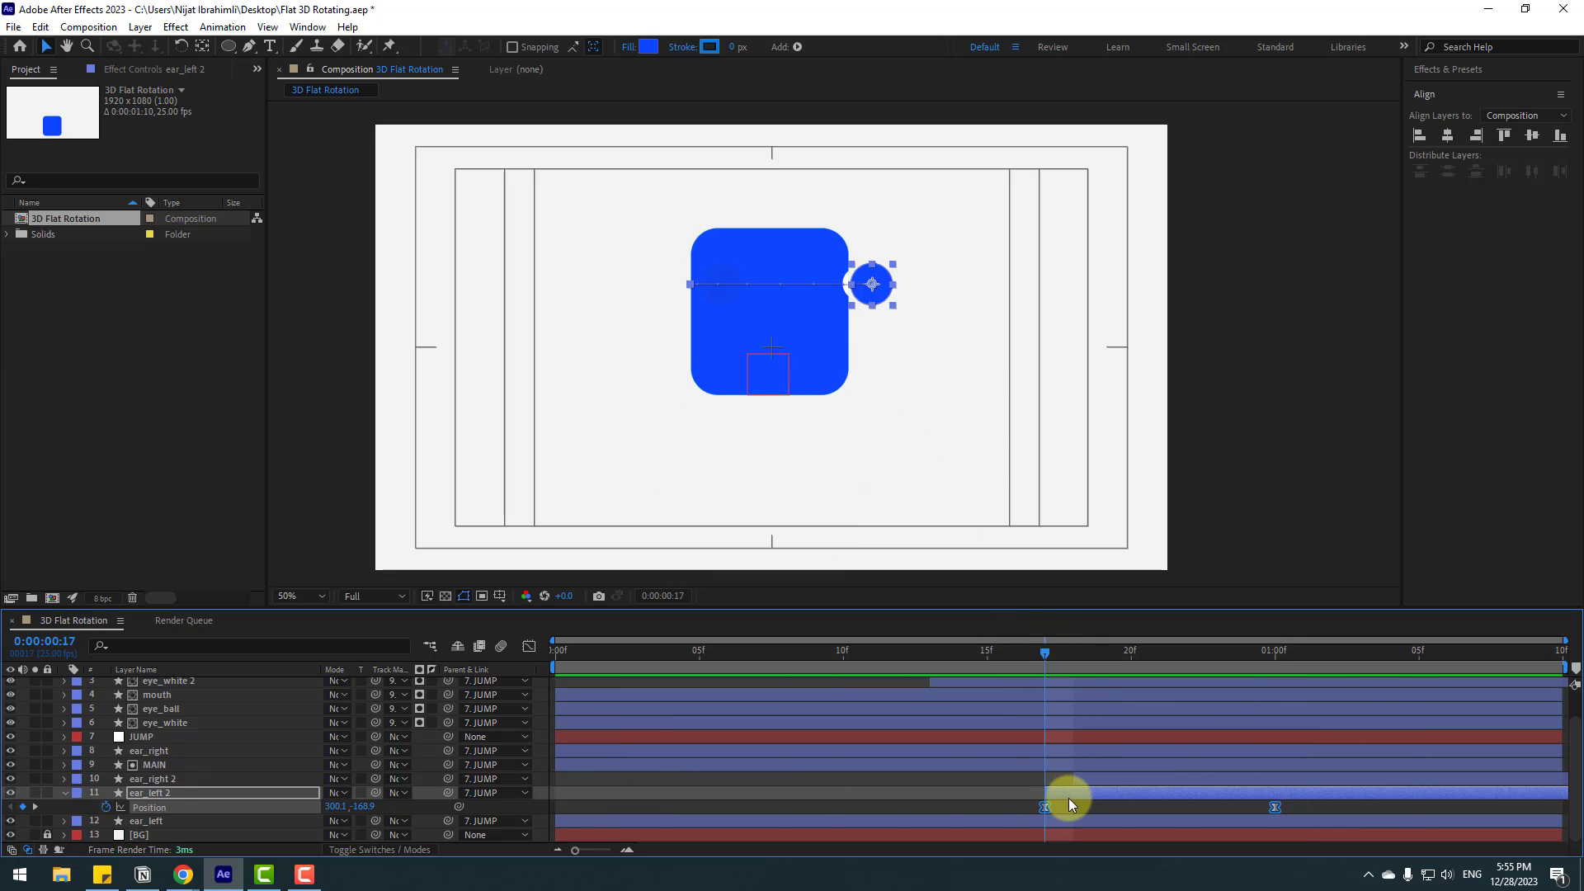
drag(1067, 803, 1037, 815)
drag(329, 806, 264, 810)
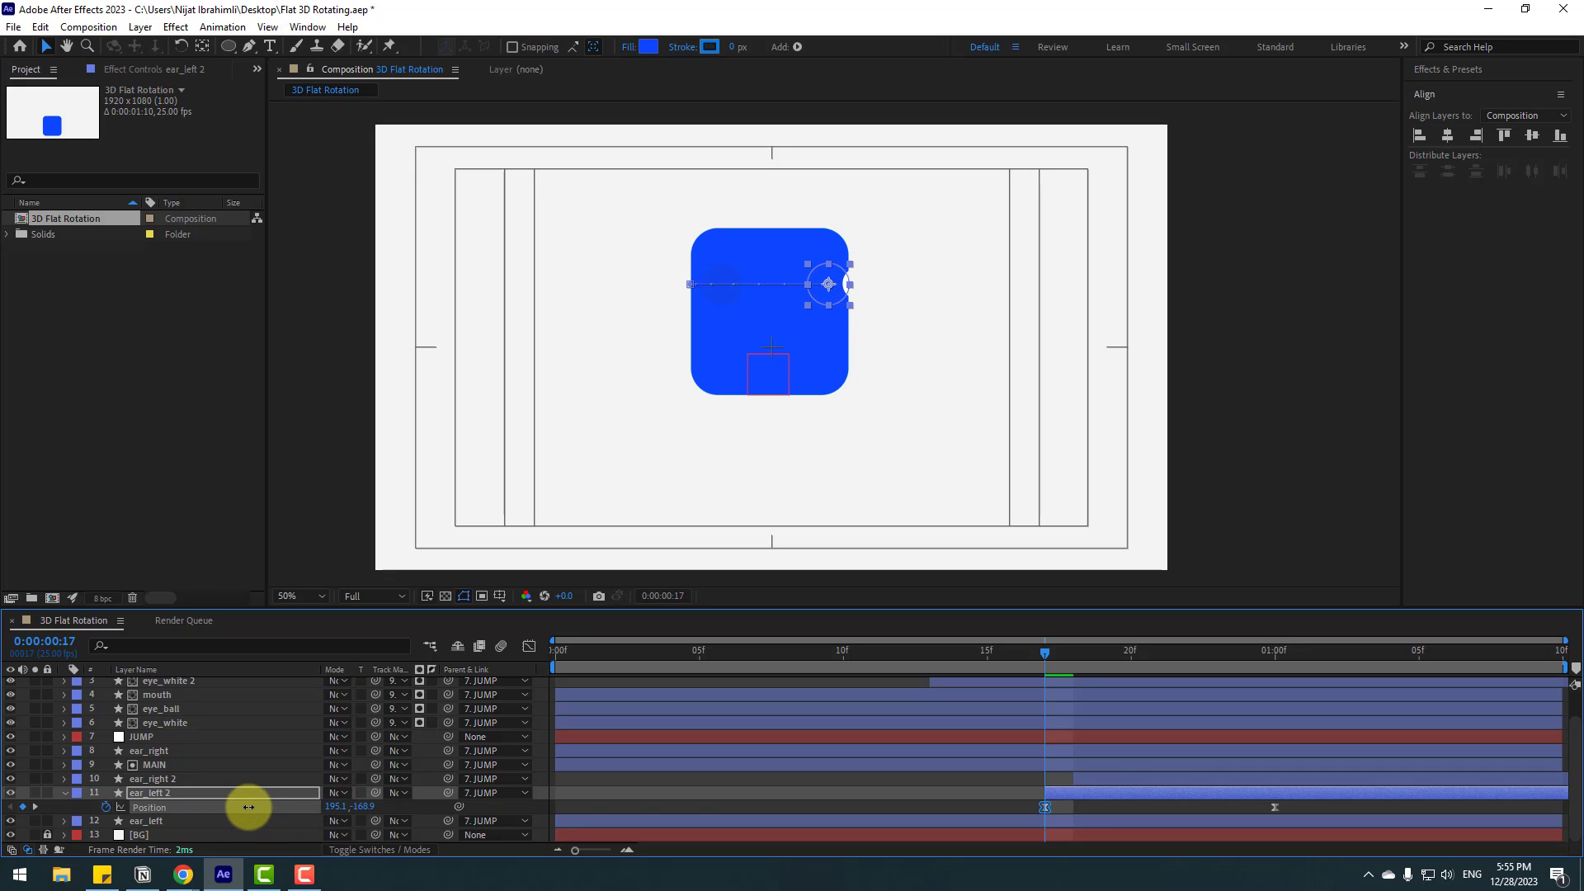
Step: Preview again, set the viewer to 50%, and collapse ear_left 2's Position property
key(space)
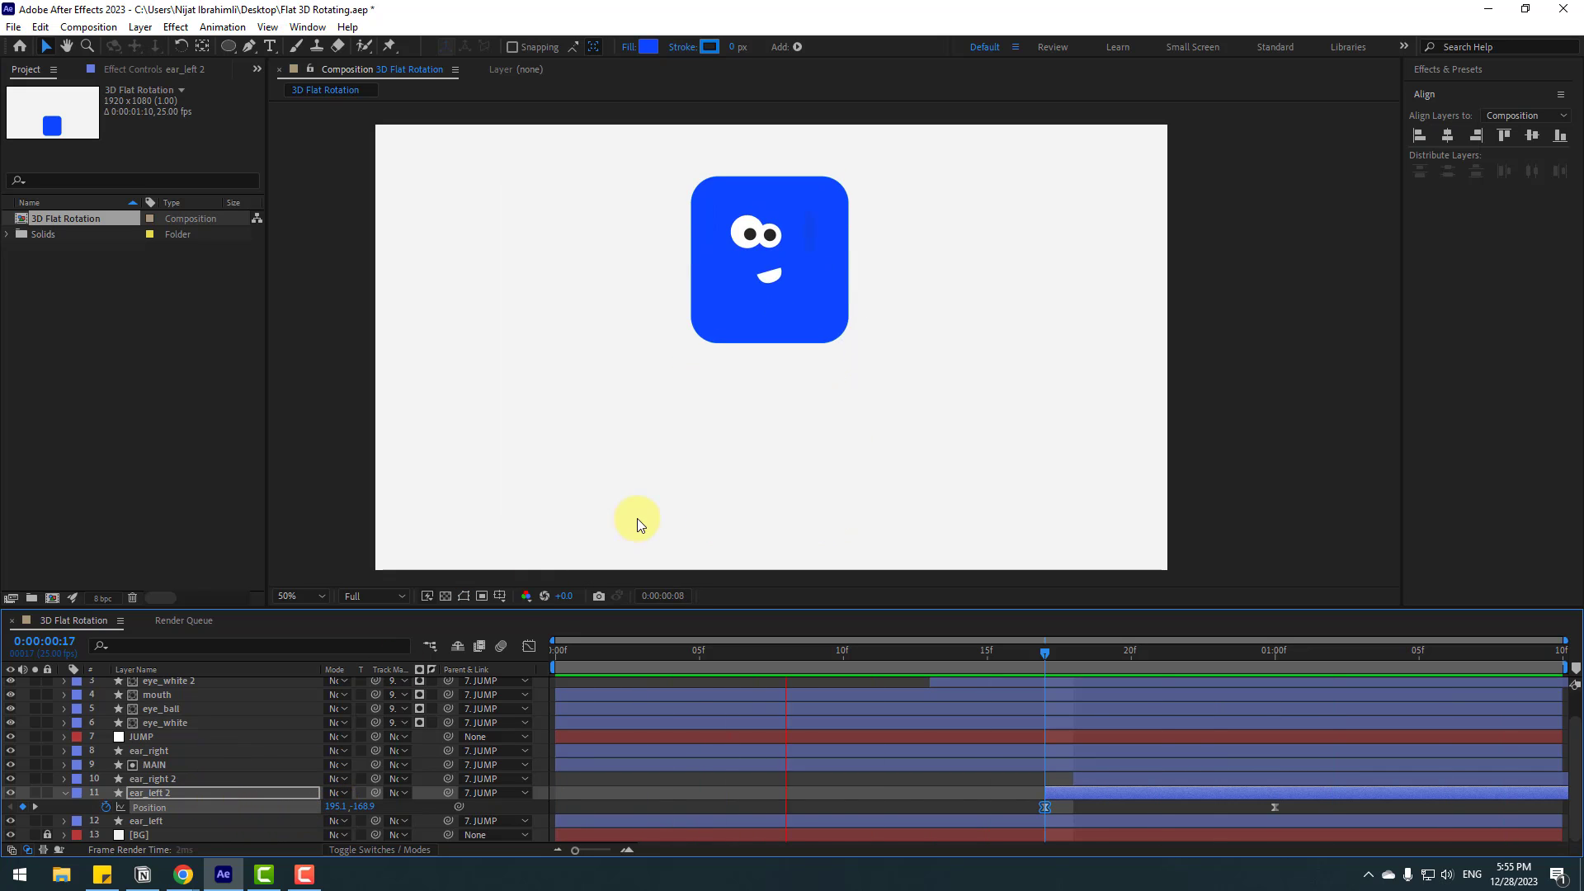
key(comma)
key(comma)
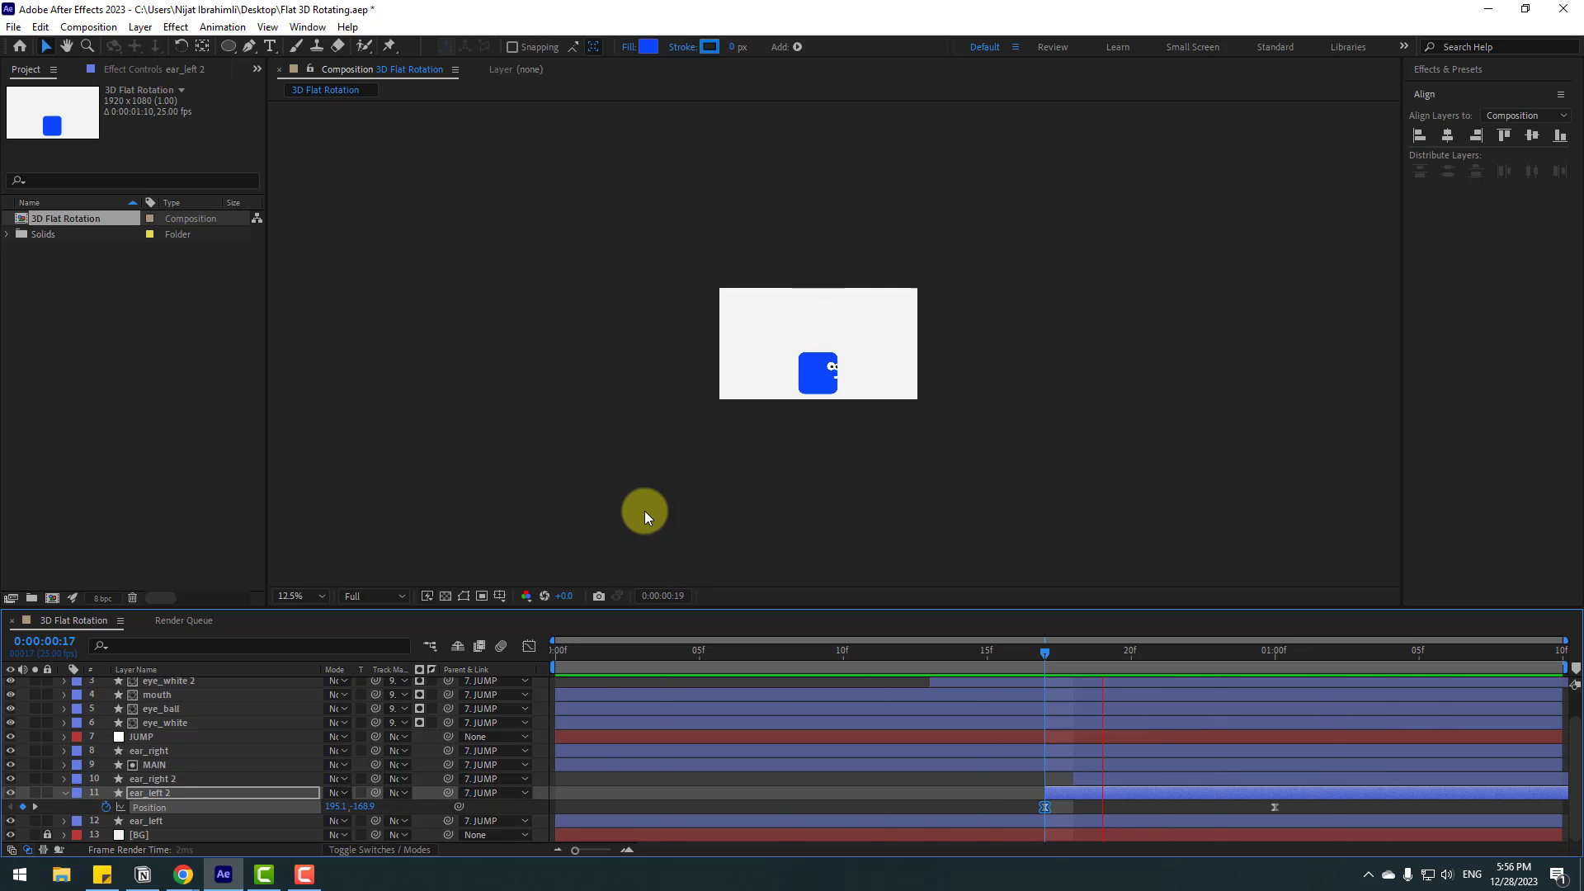
key(period)
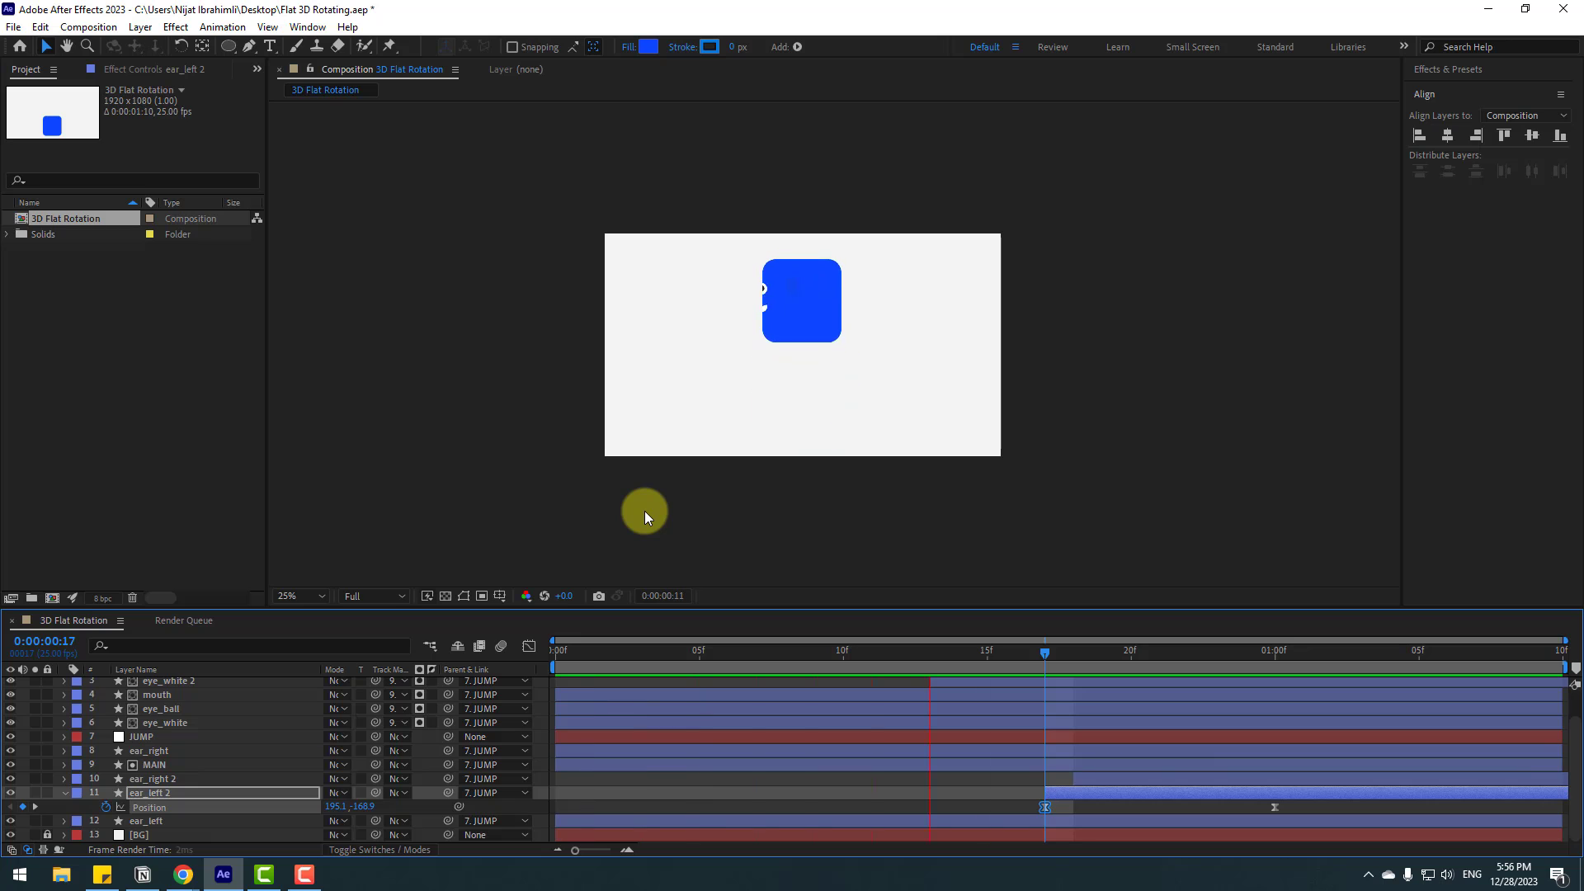
key(period)
key(space)
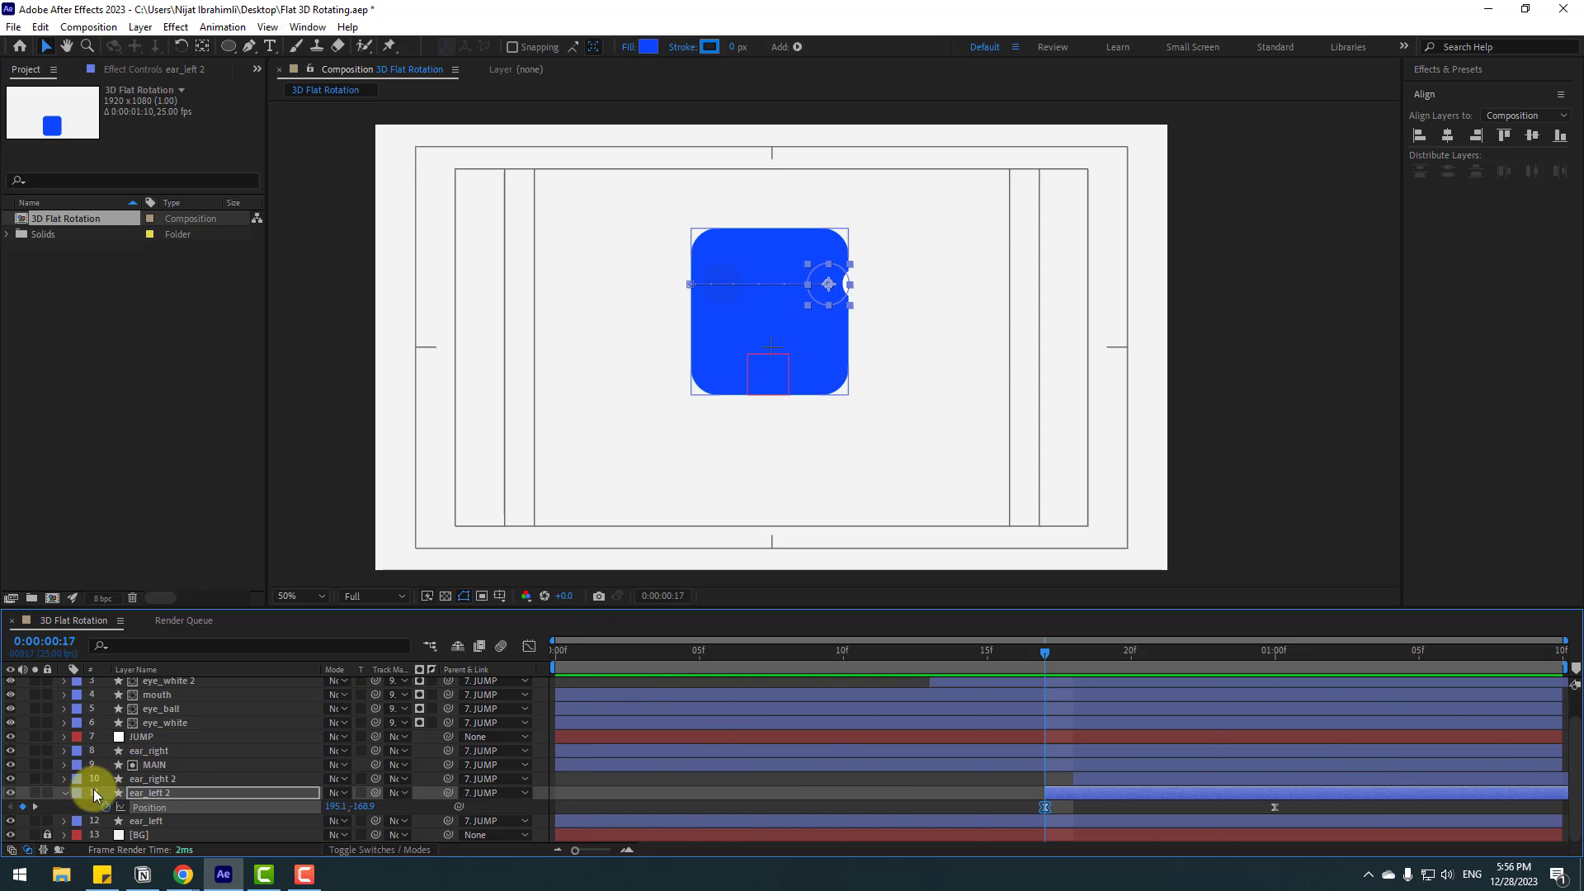
key(p)
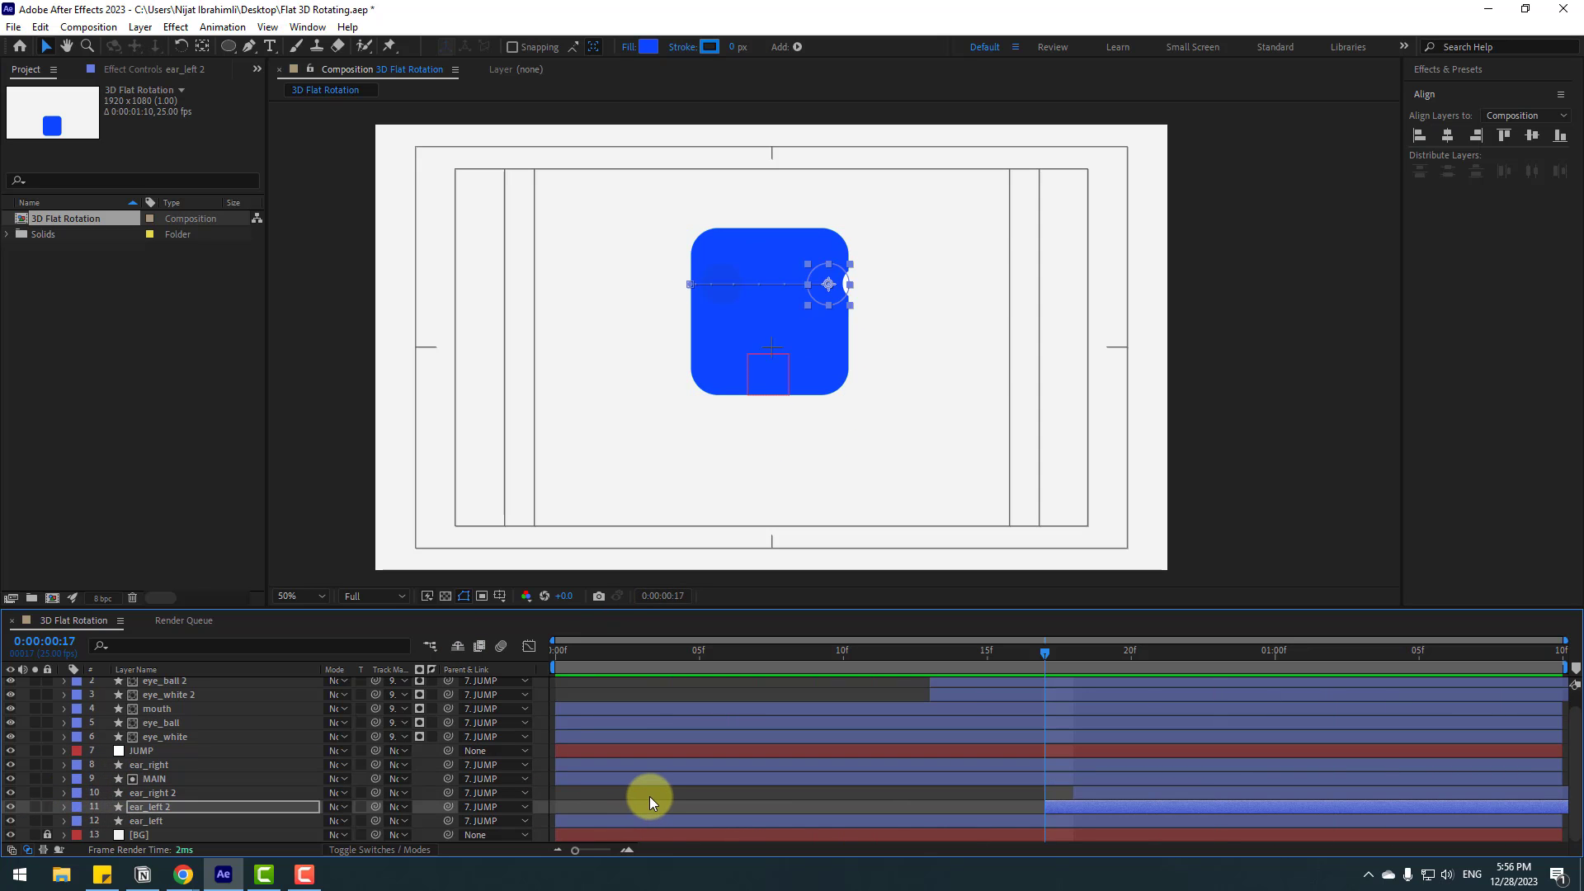
scroll(601, 804, up, 1)
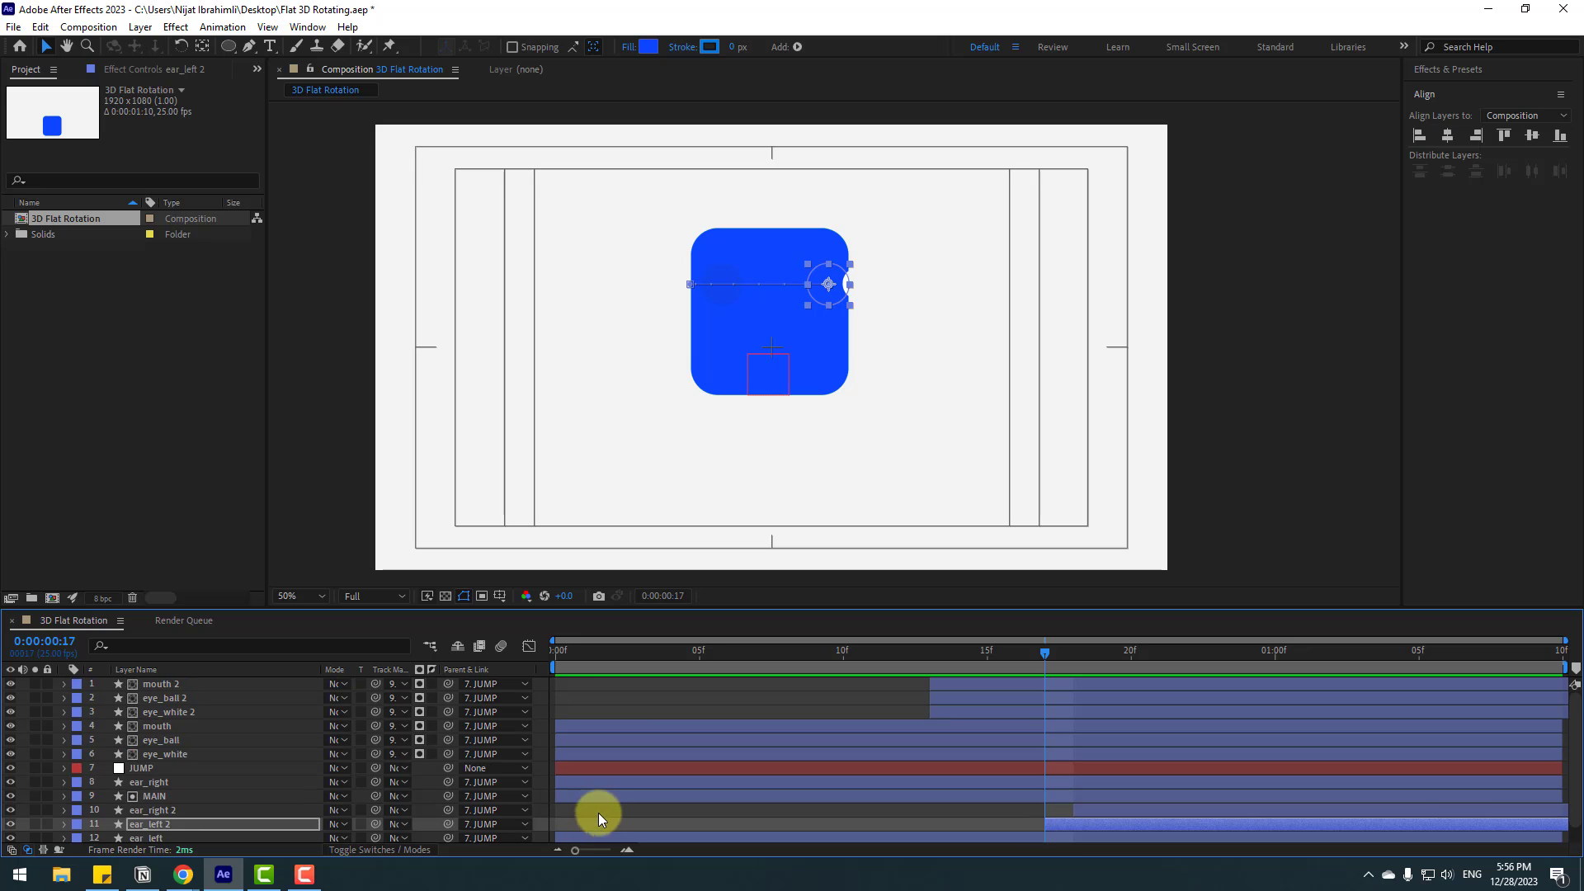
Step: At the first frame, duplicate MAIN and give MAIN 2 a slightly darker blue fill (053AE6)
click(611, 690)
scroll(446, 751, down, 1)
click(284, 782)
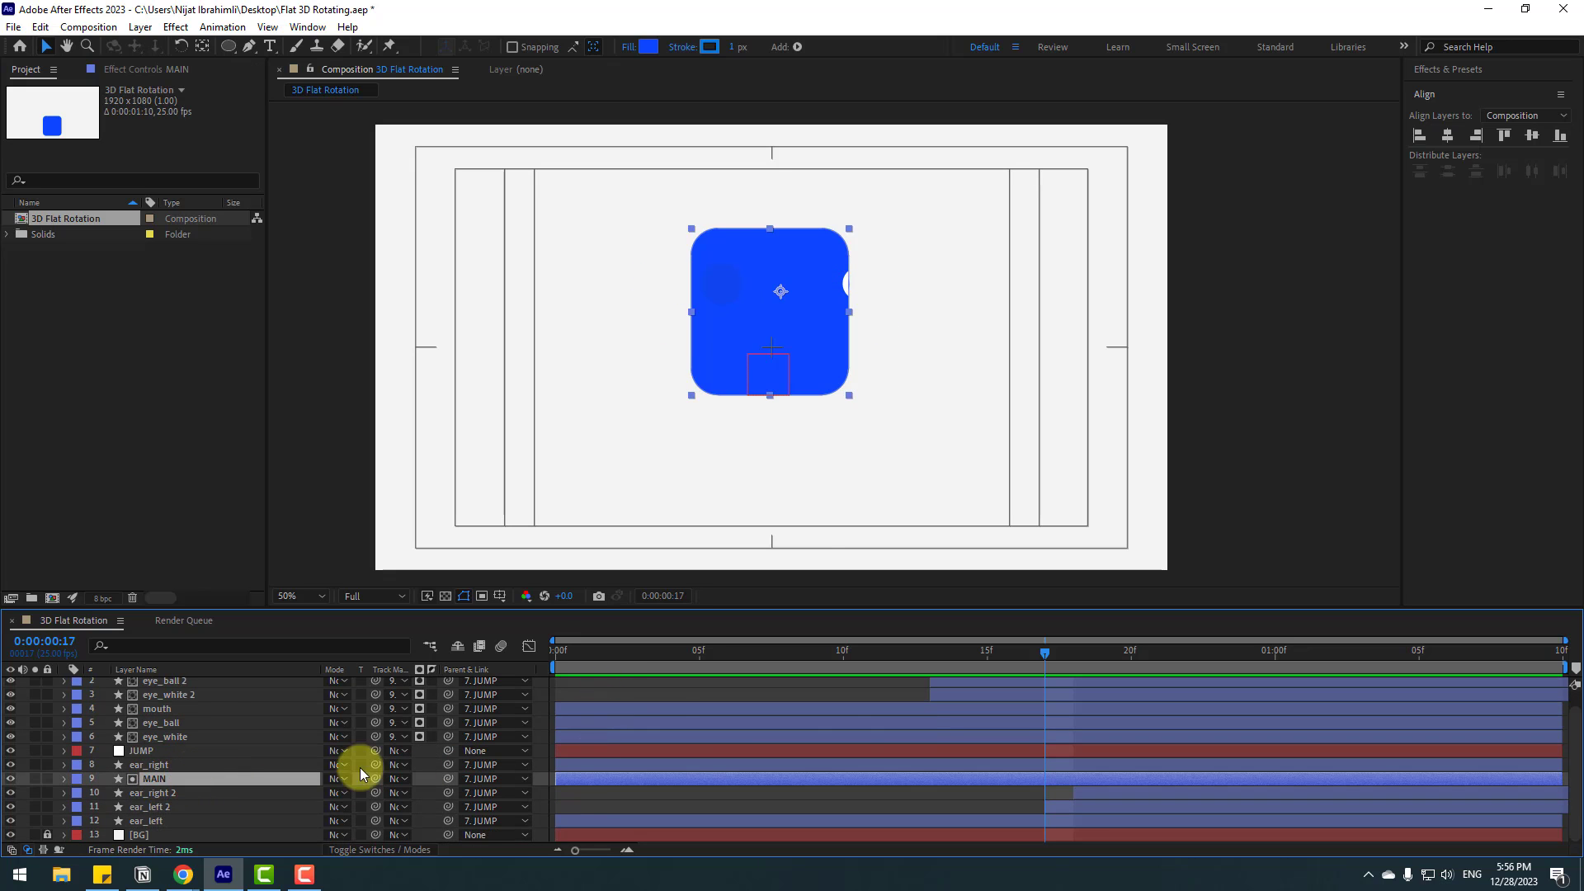
key(Home)
key(ctrl+d)
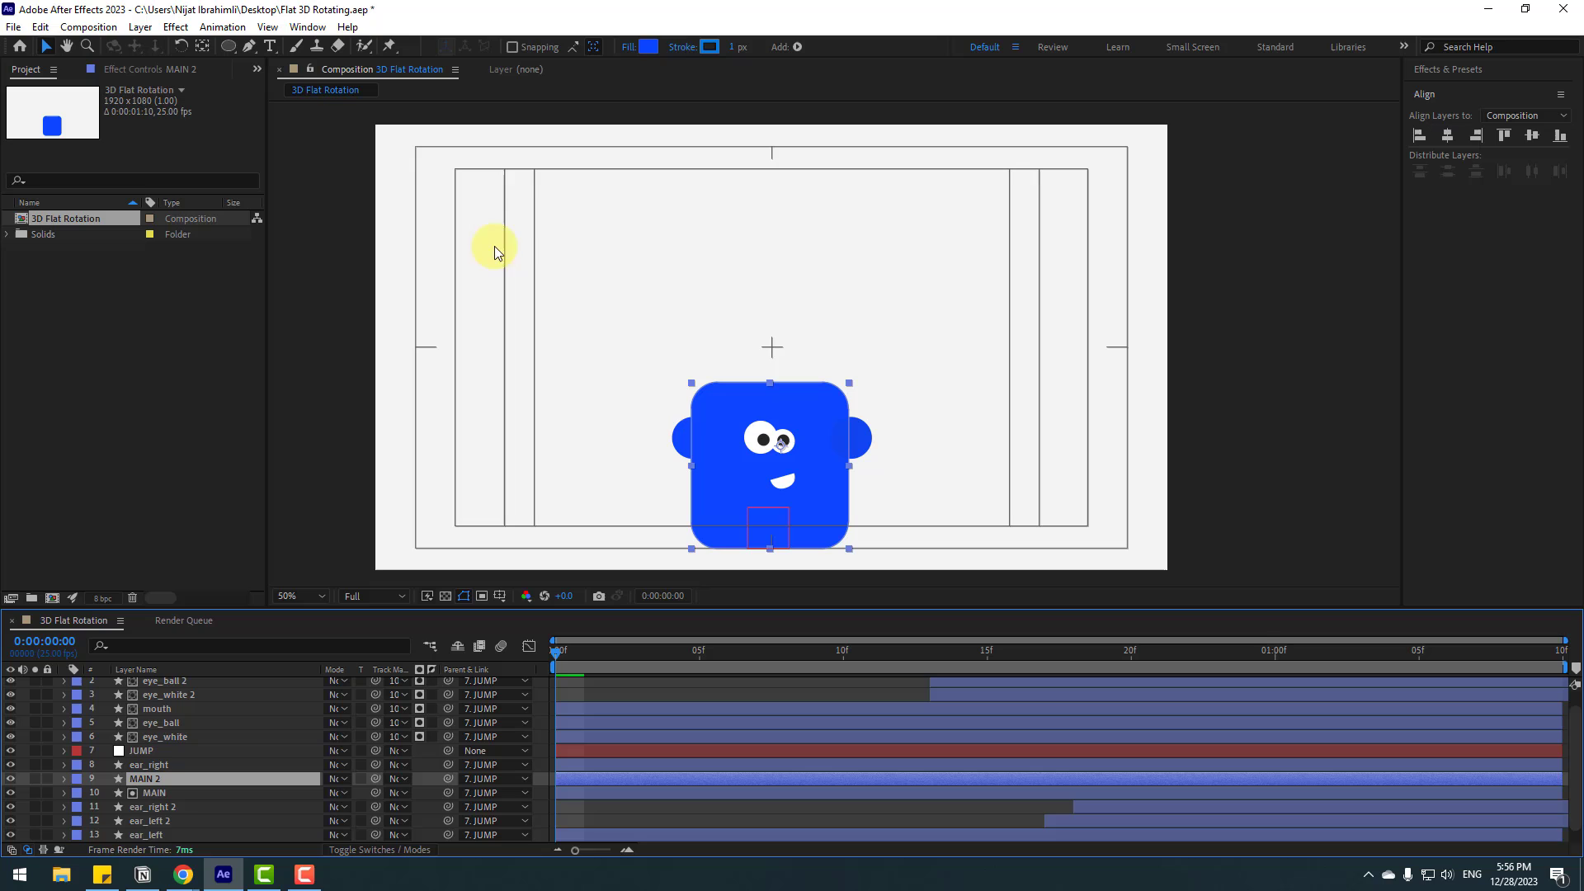
click(648, 47)
drag(566, 534, 571, 538)
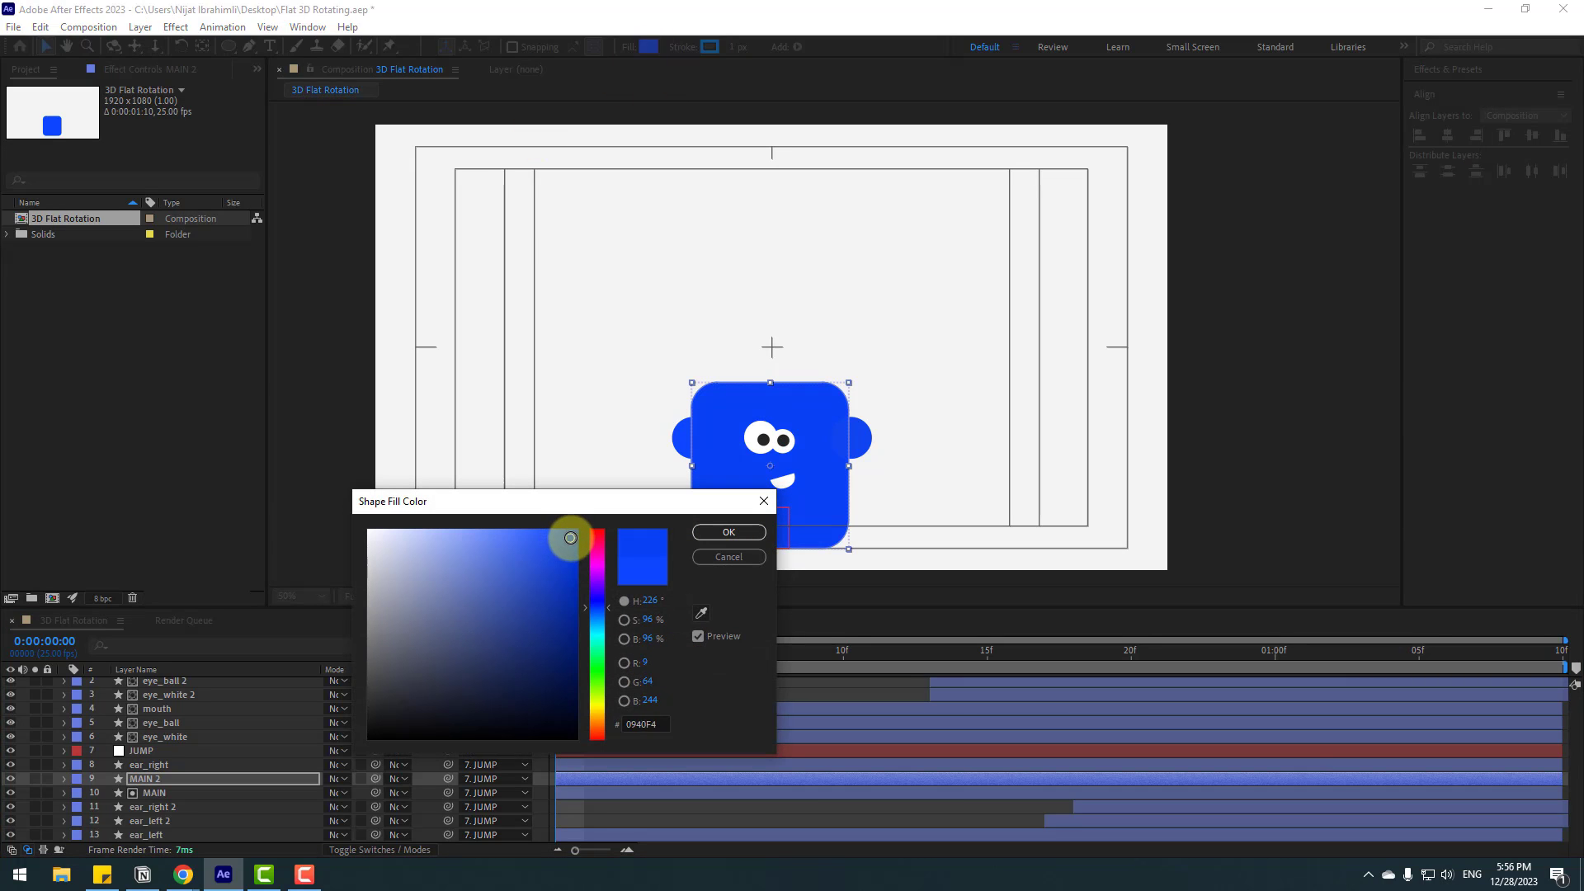
click(711, 537)
Step: Reshape MAIN 2 into a tall narrow strip and track-matte it to the MAIN body
drag(693, 466, 747, 468)
drag(771, 384, 775, 357)
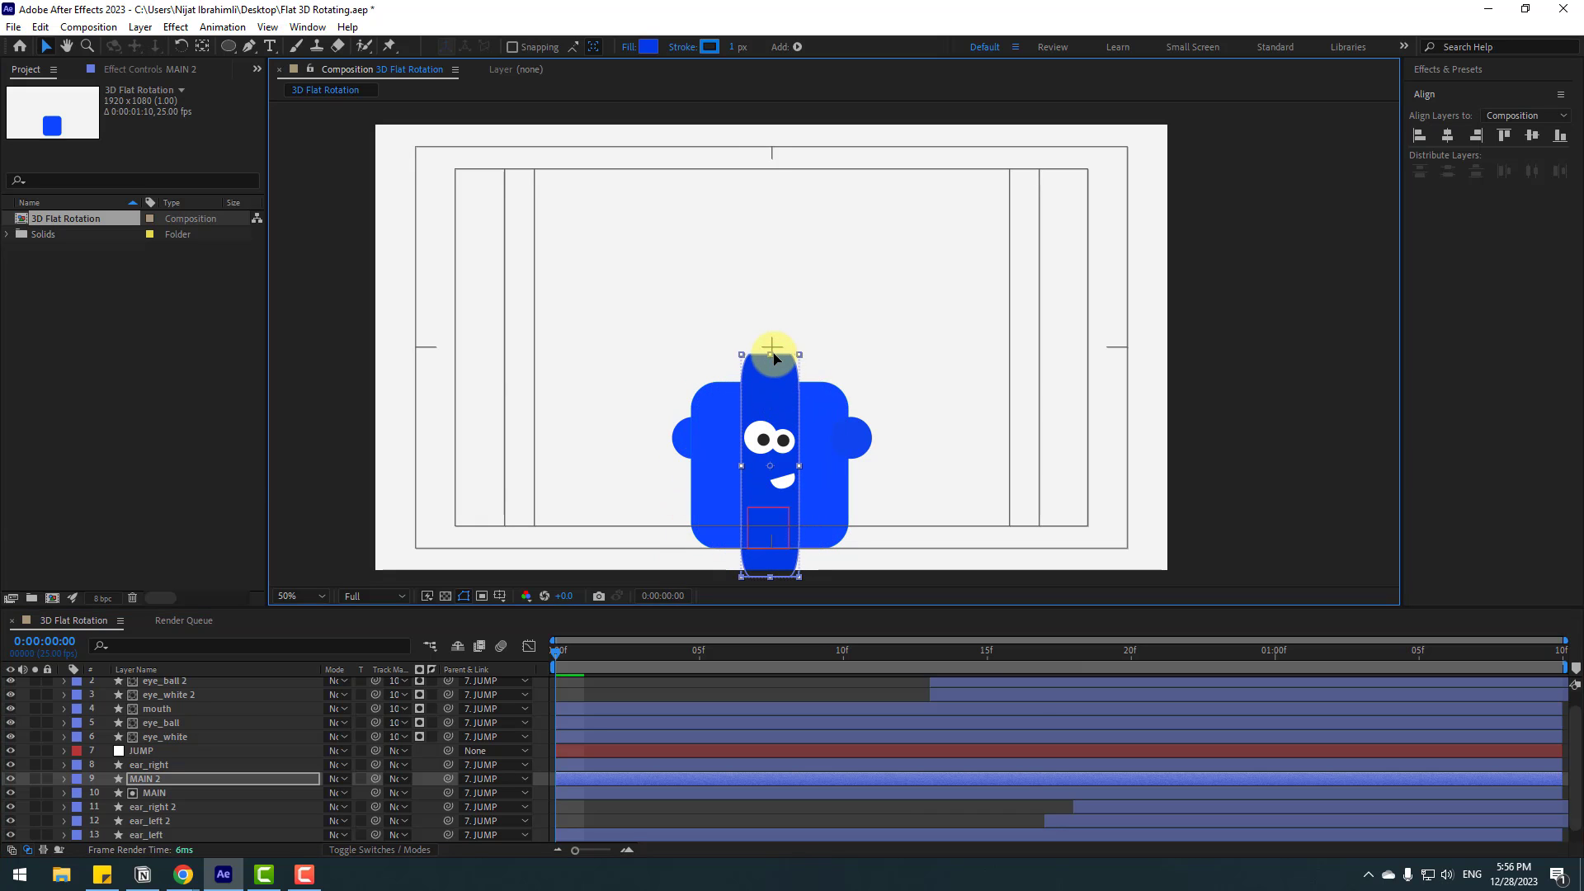
drag(376, 779, 167, 794)
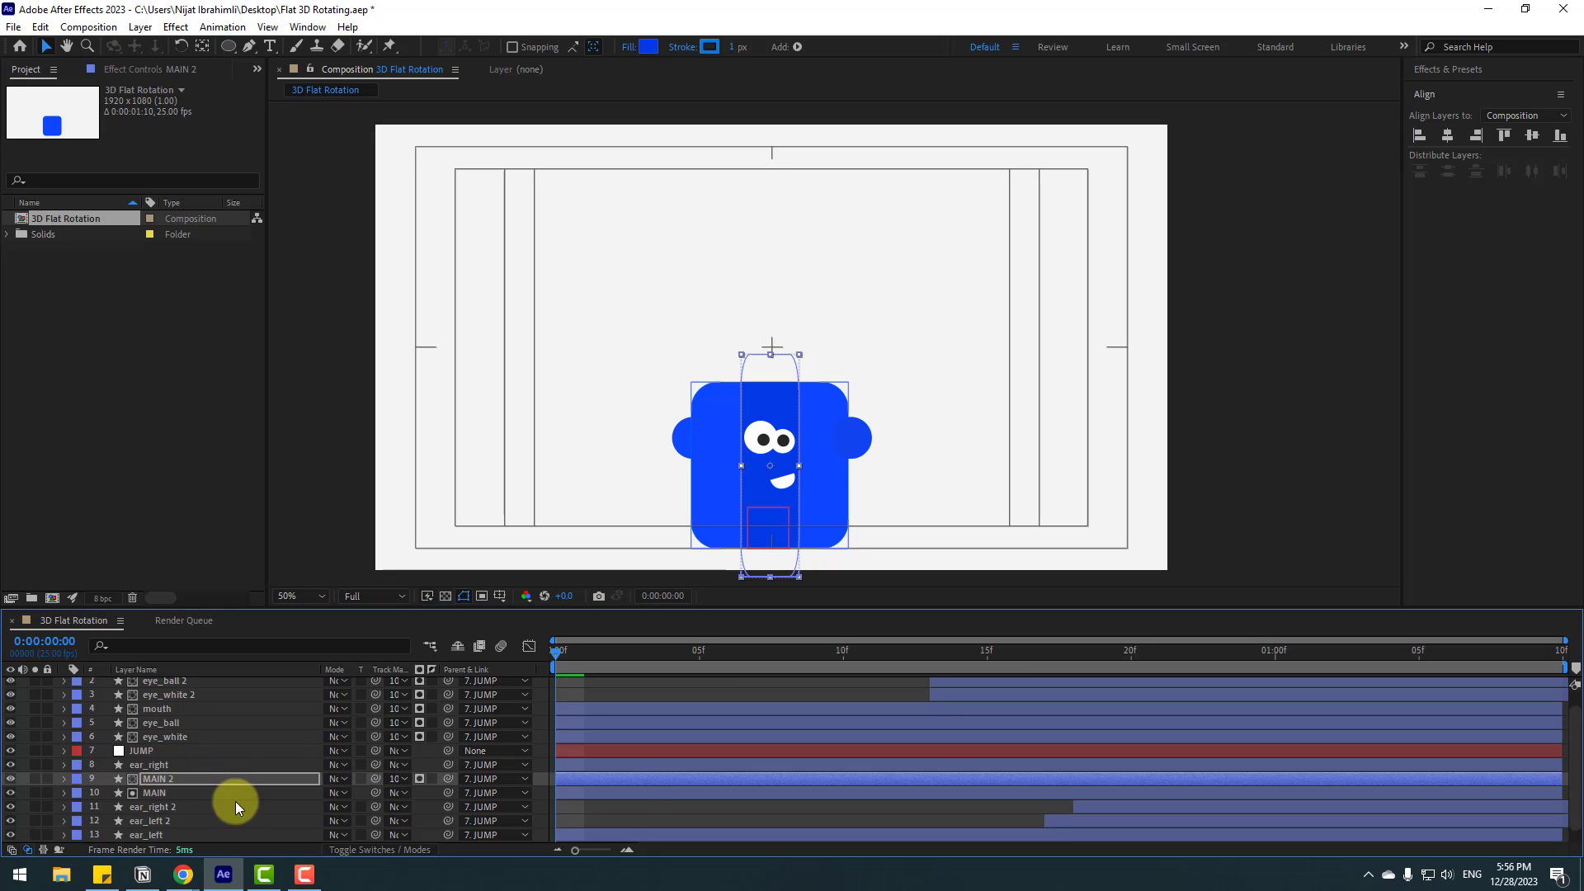
click(622, 804)
scroll(611, 407, up, 2)
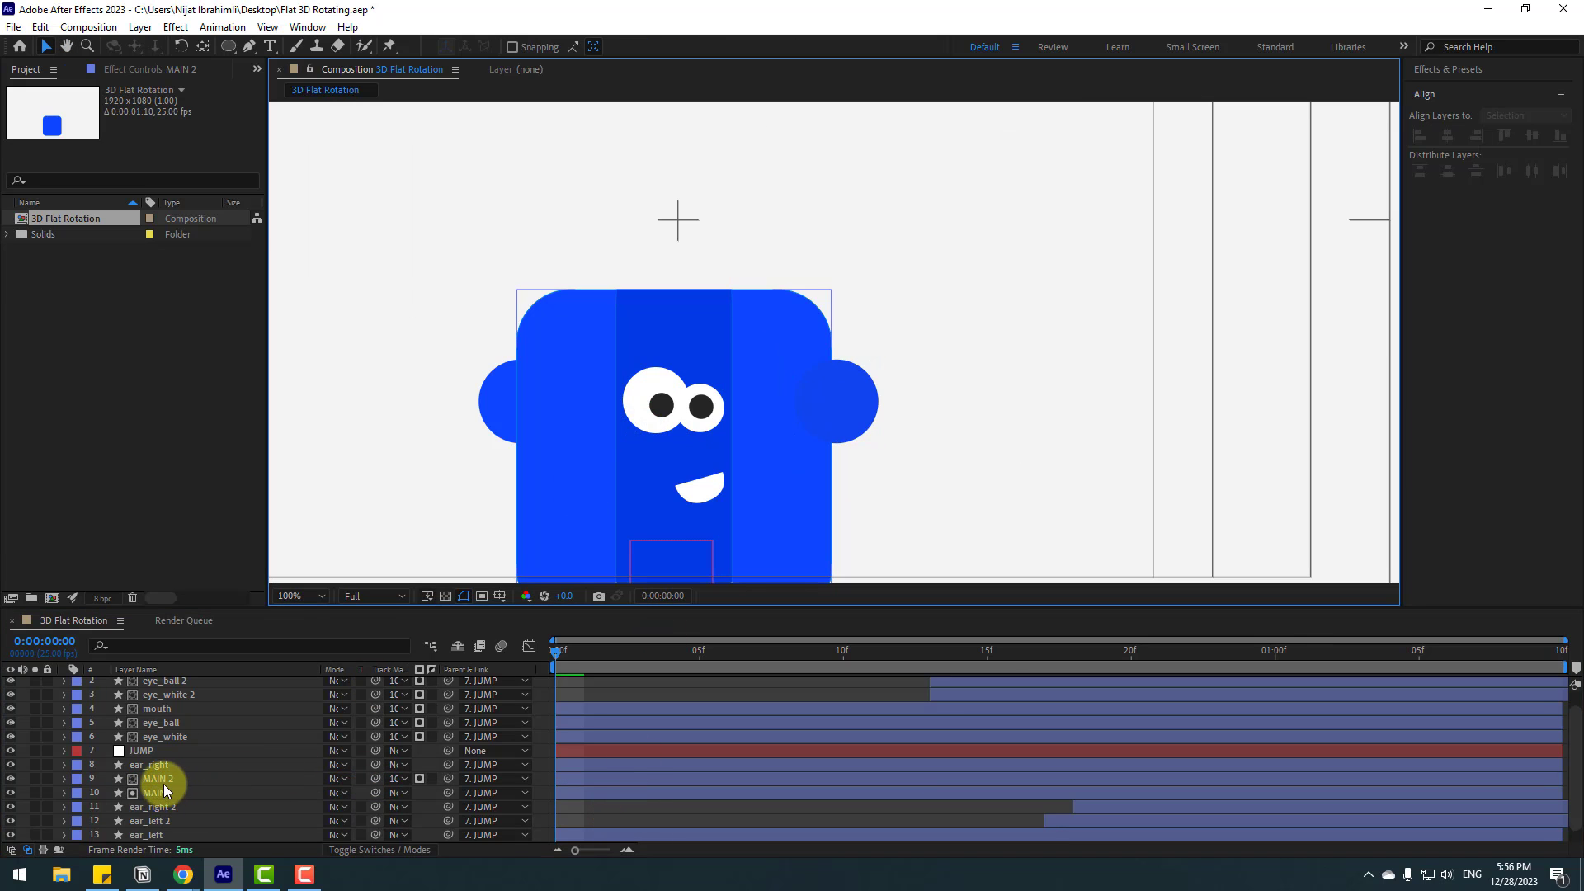
Step: Rename MAIN 2 to SHADOW, widen it, and place it over the body's right edge
click(164, 783)
drag(676, 526, 693, 457)
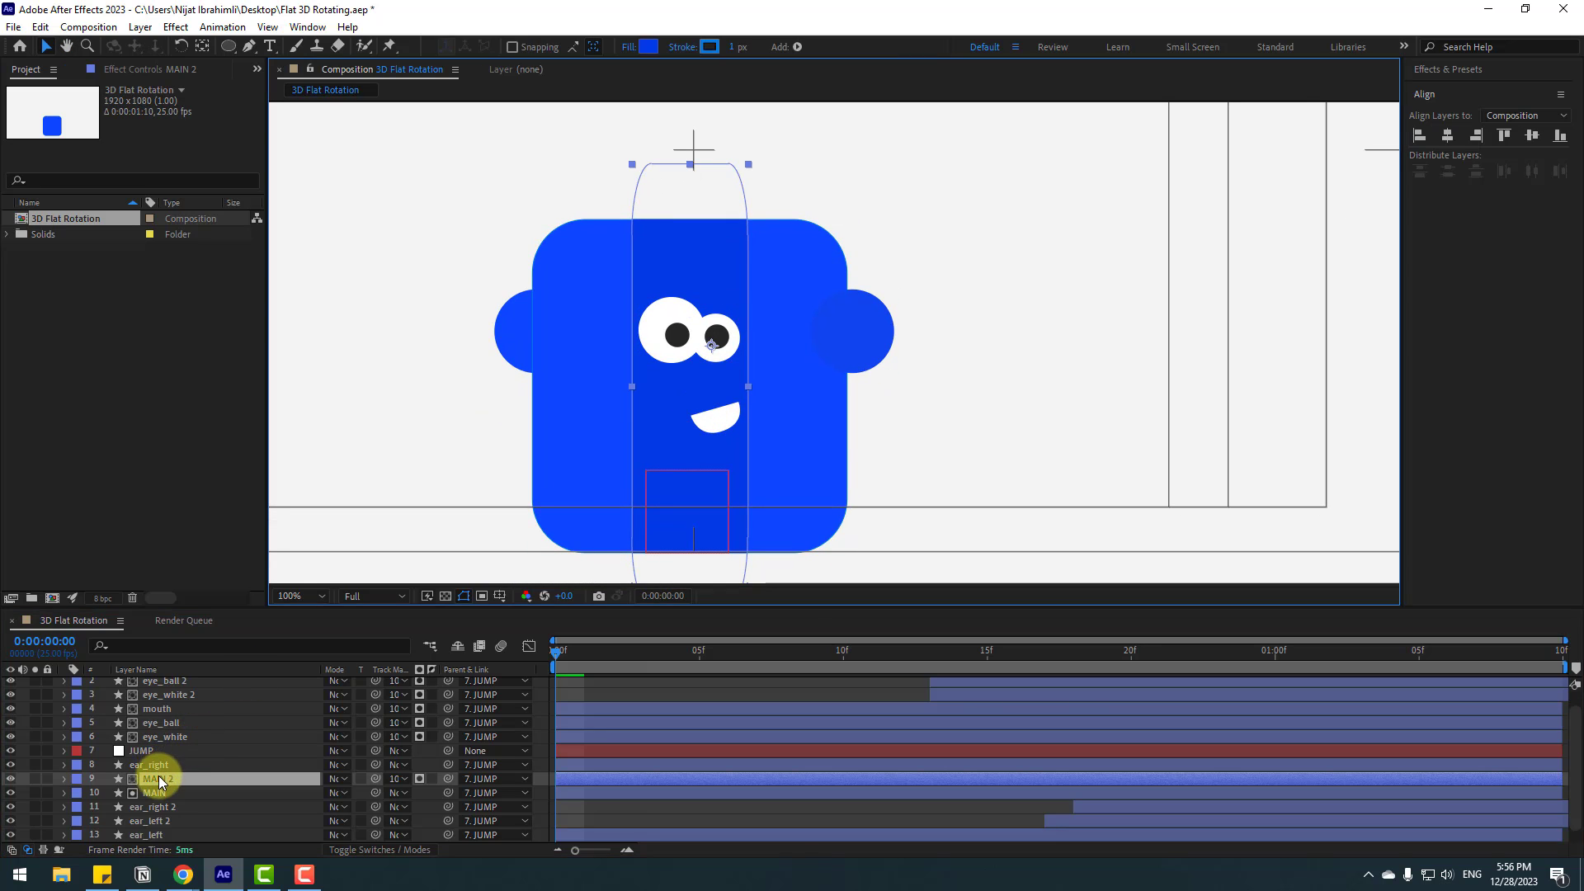
key(Return)
key(Return)
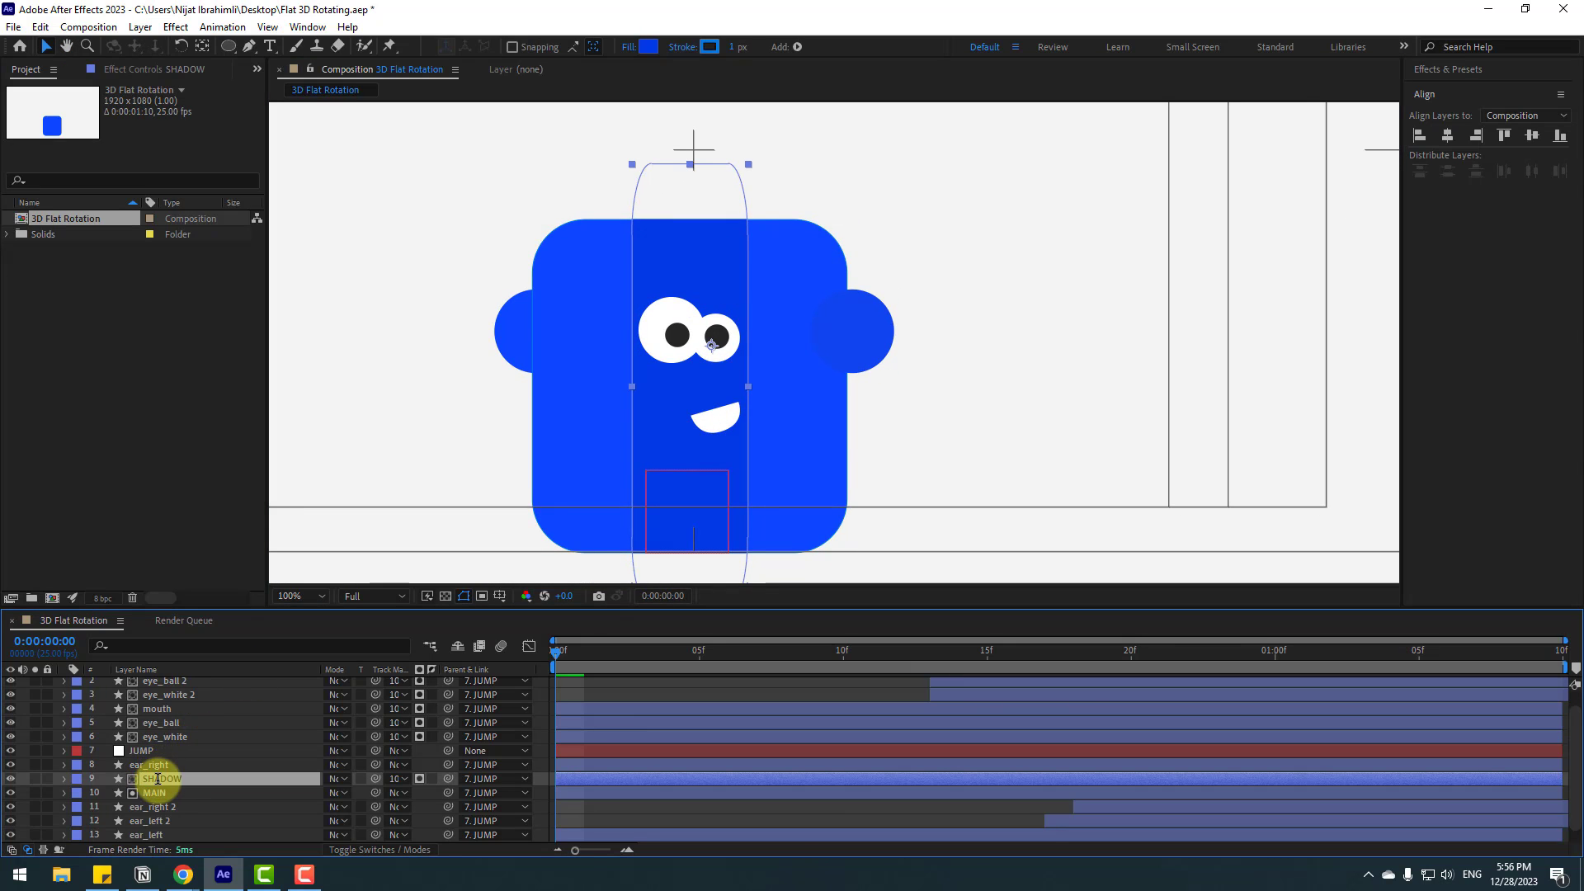
drag(650, 413, 805, 415)
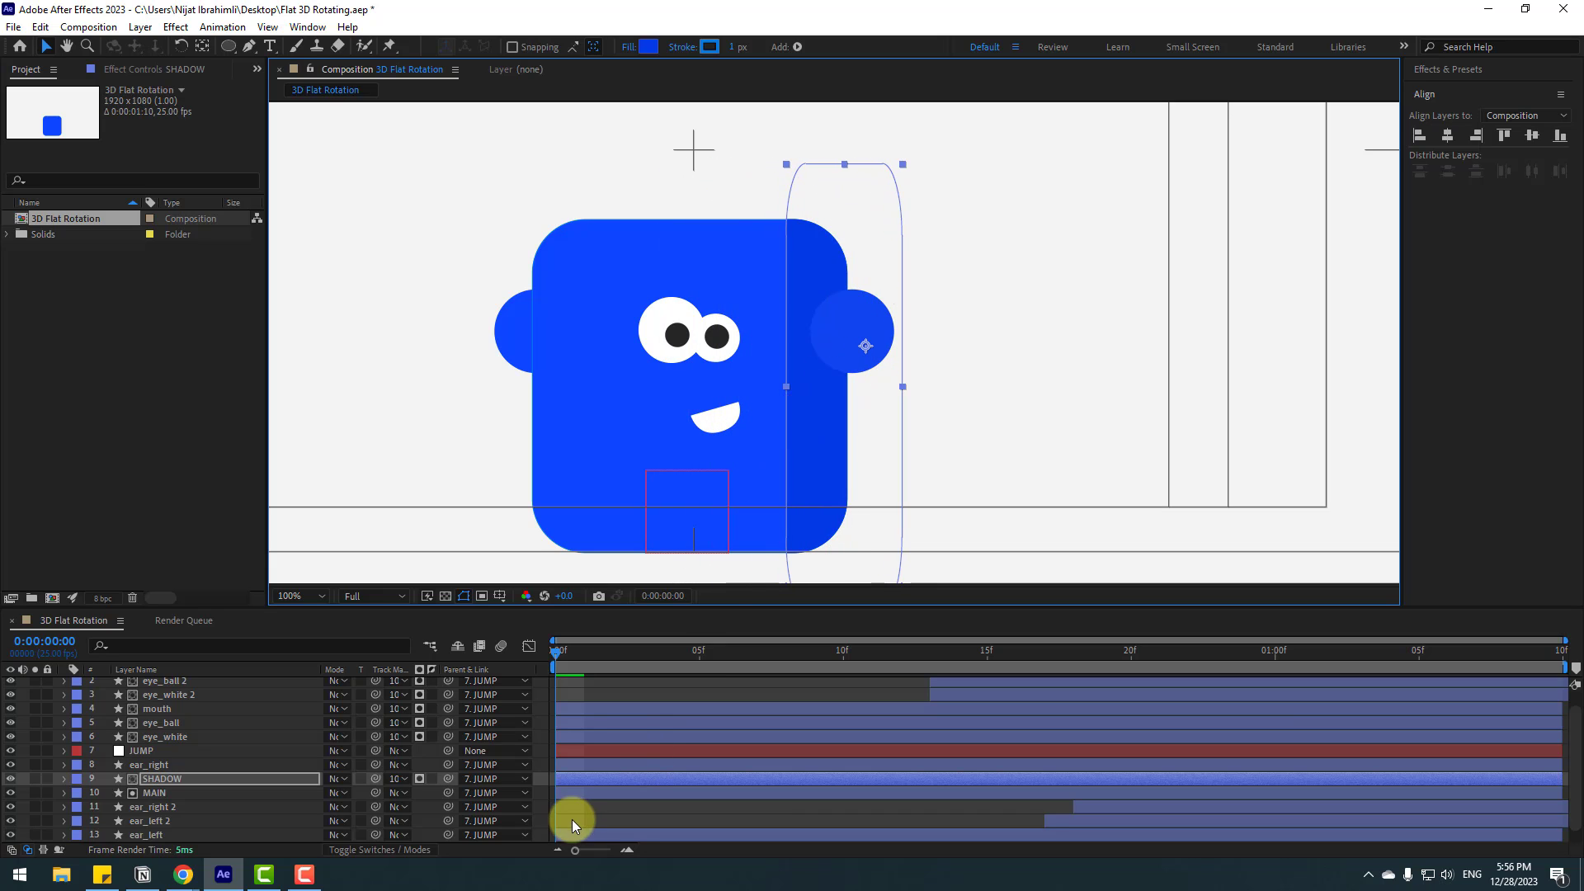
drag(903, 384, 943, 384)
drag(781, 418, 868, 410)
drag(571, 651, 642, 651)
key(comma)
drag(703, 372, 688, 432)
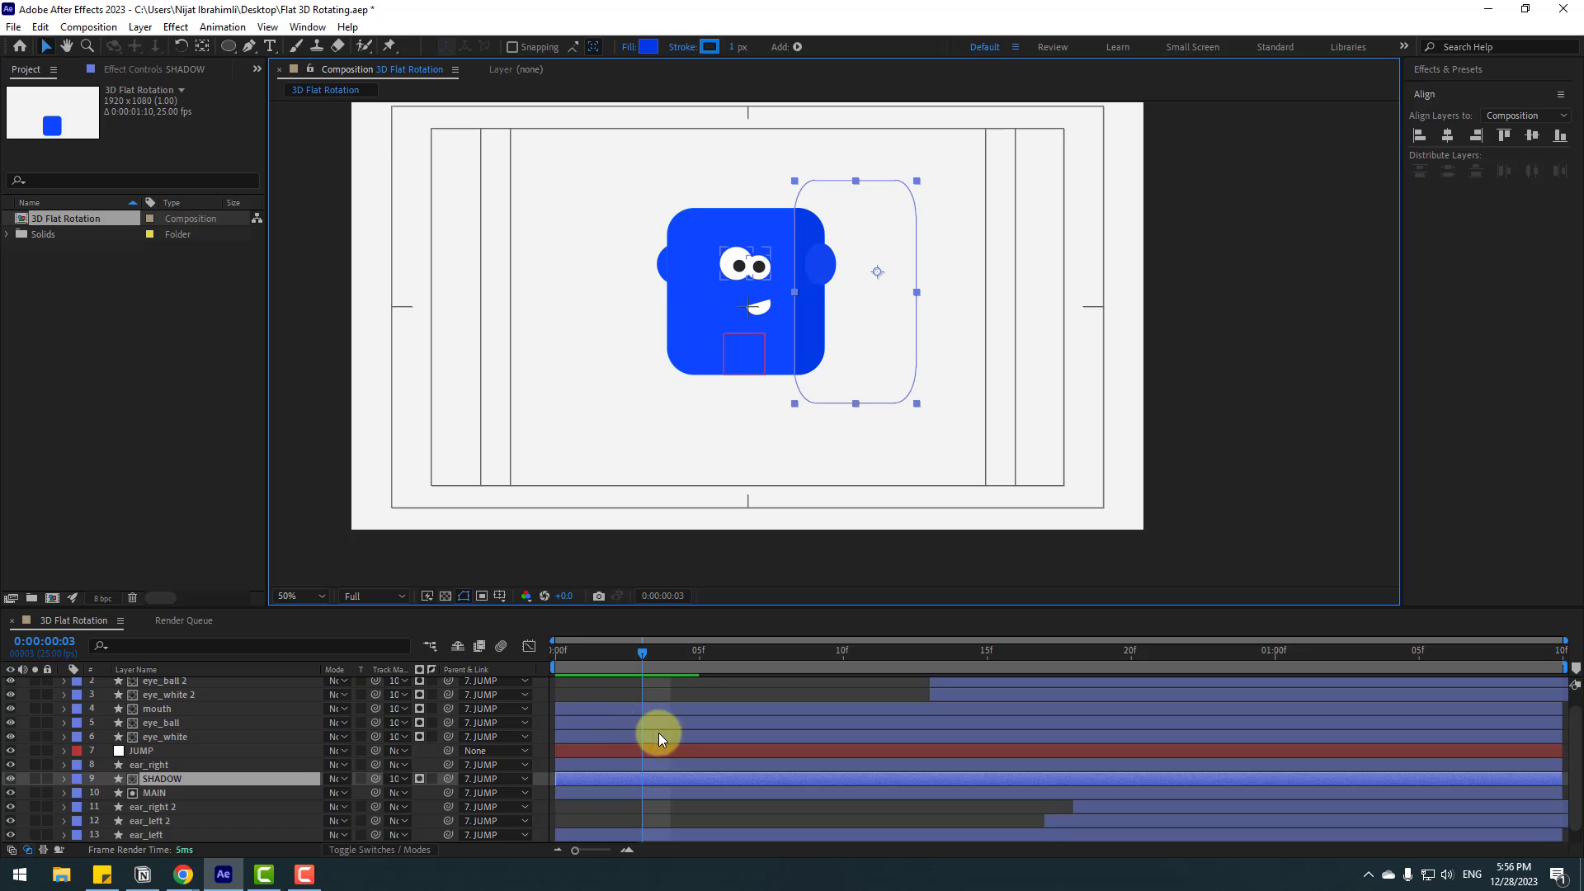
scroll(657, 735, up, 1)
Step: At frame 2, set a starting Position keyframe on the SHADOW layer
click(173, 754)
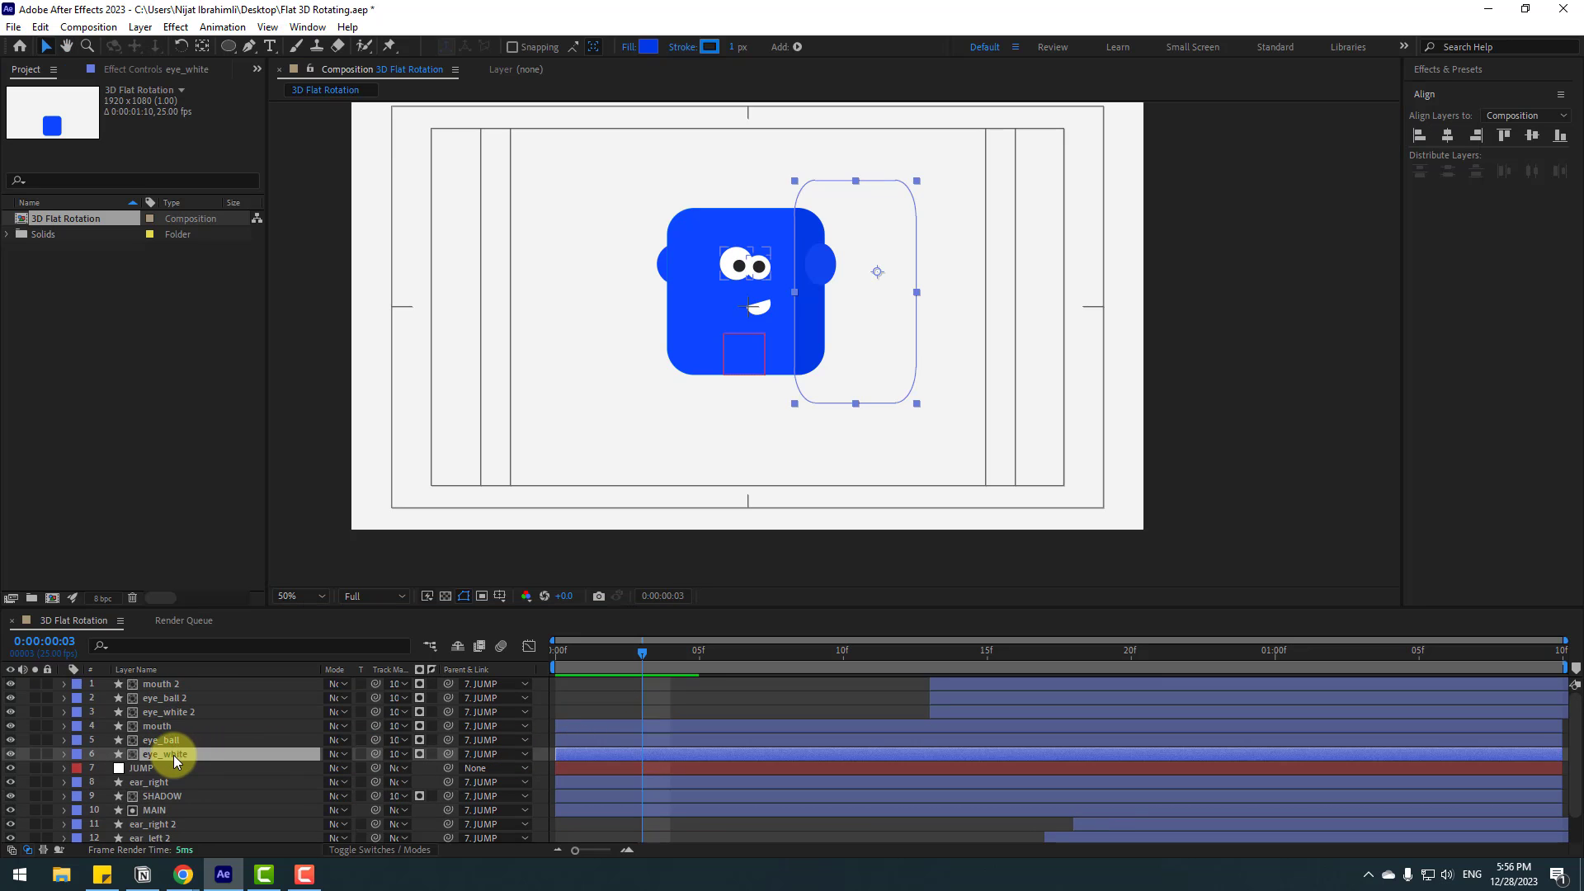
key(p)
scroll(692, 719, down, 1)
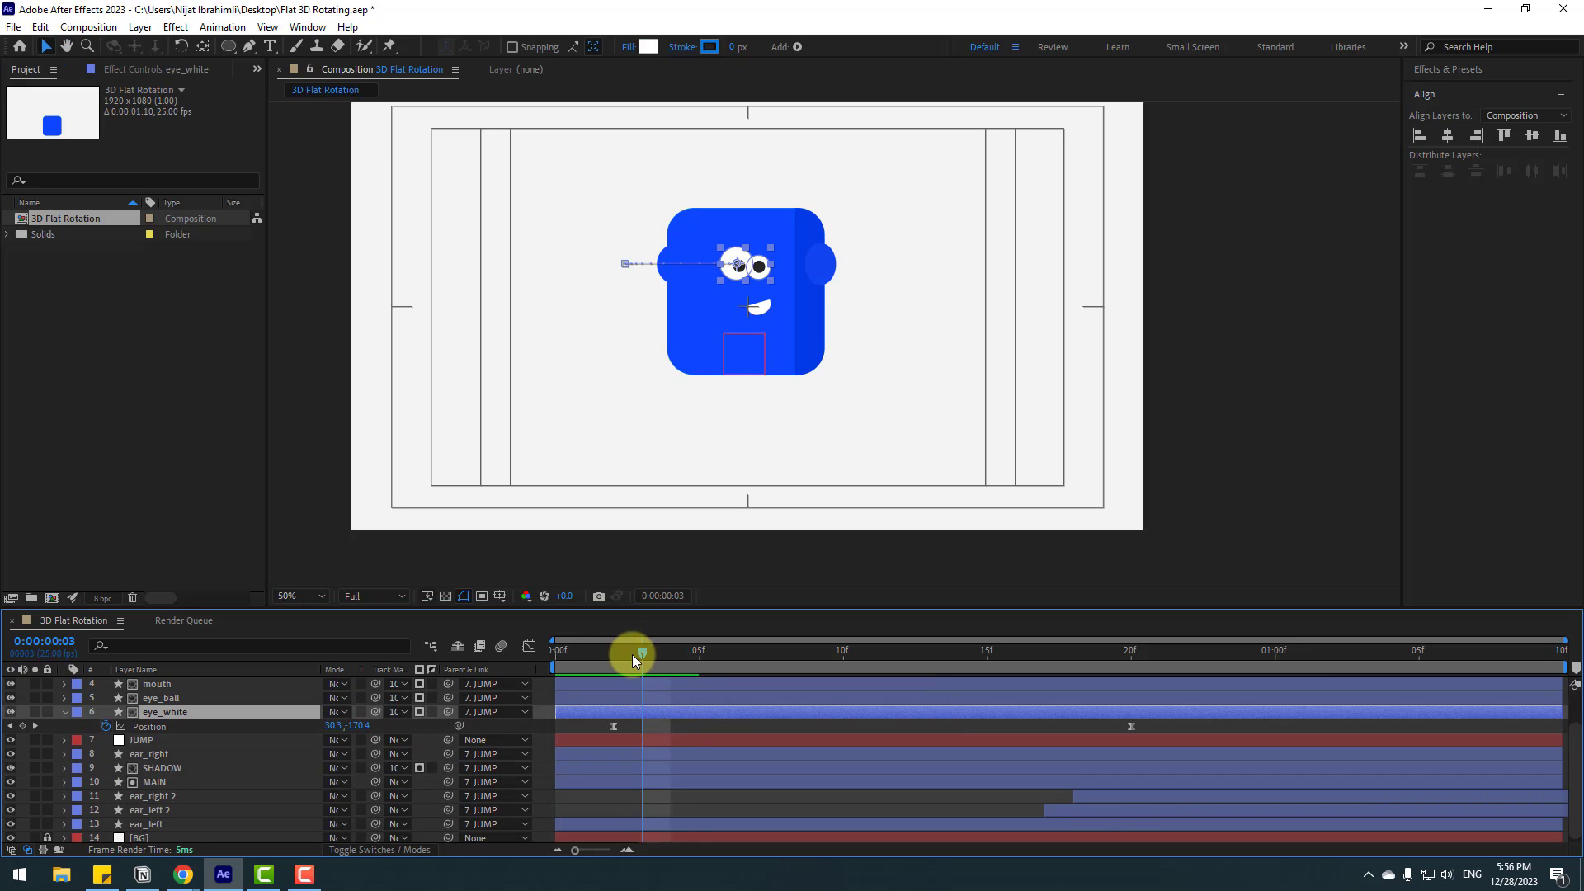
drag(633, 655, 610, 657)
click(156, 768)
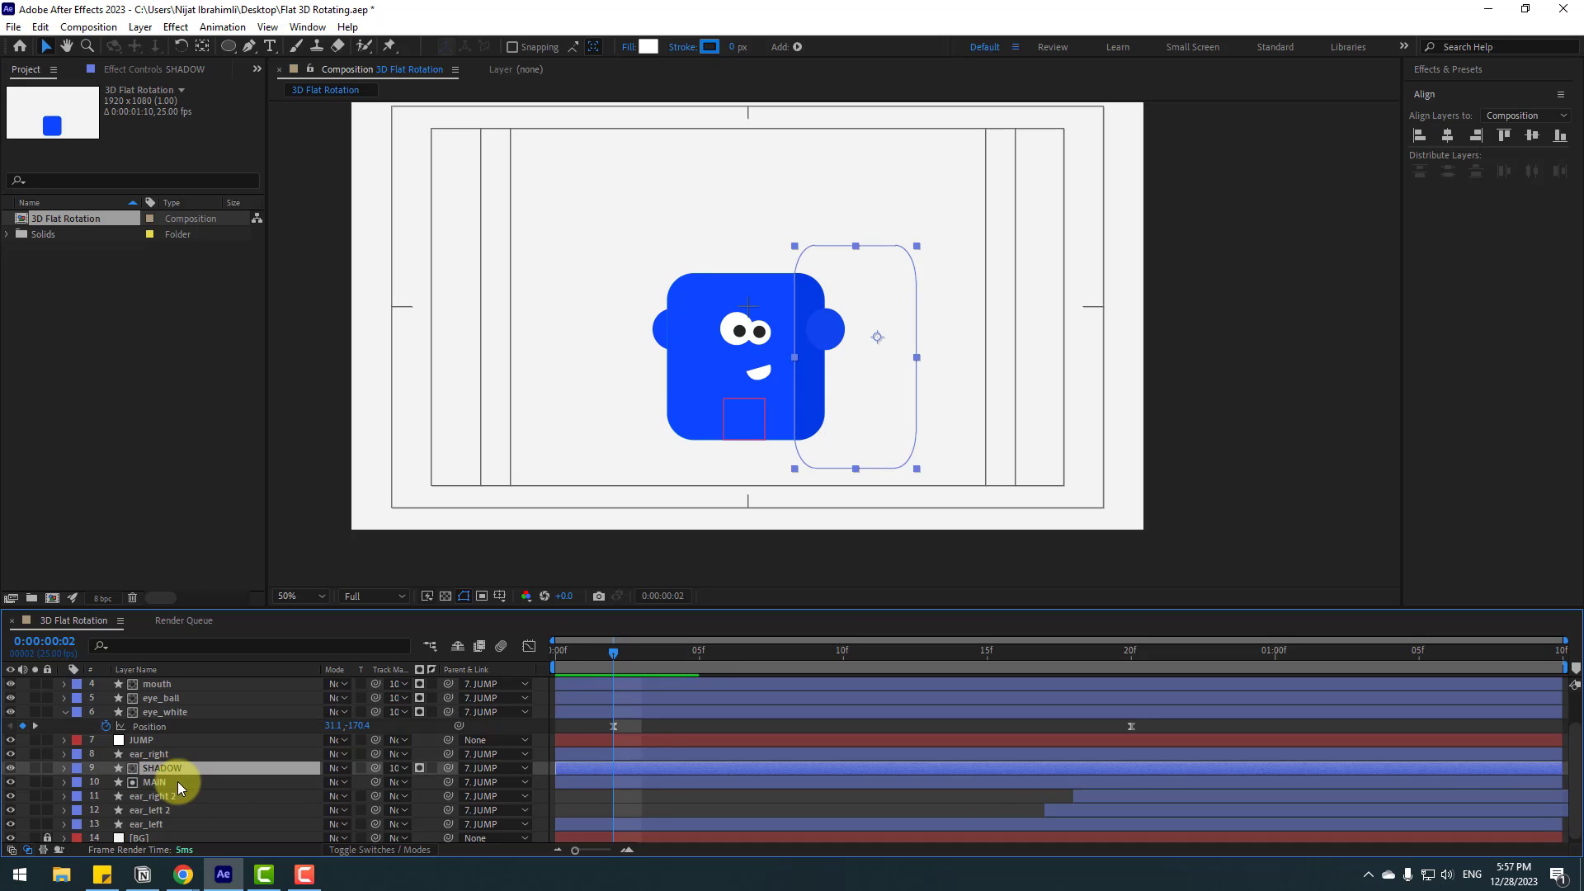
key(p)
click(107, 782)
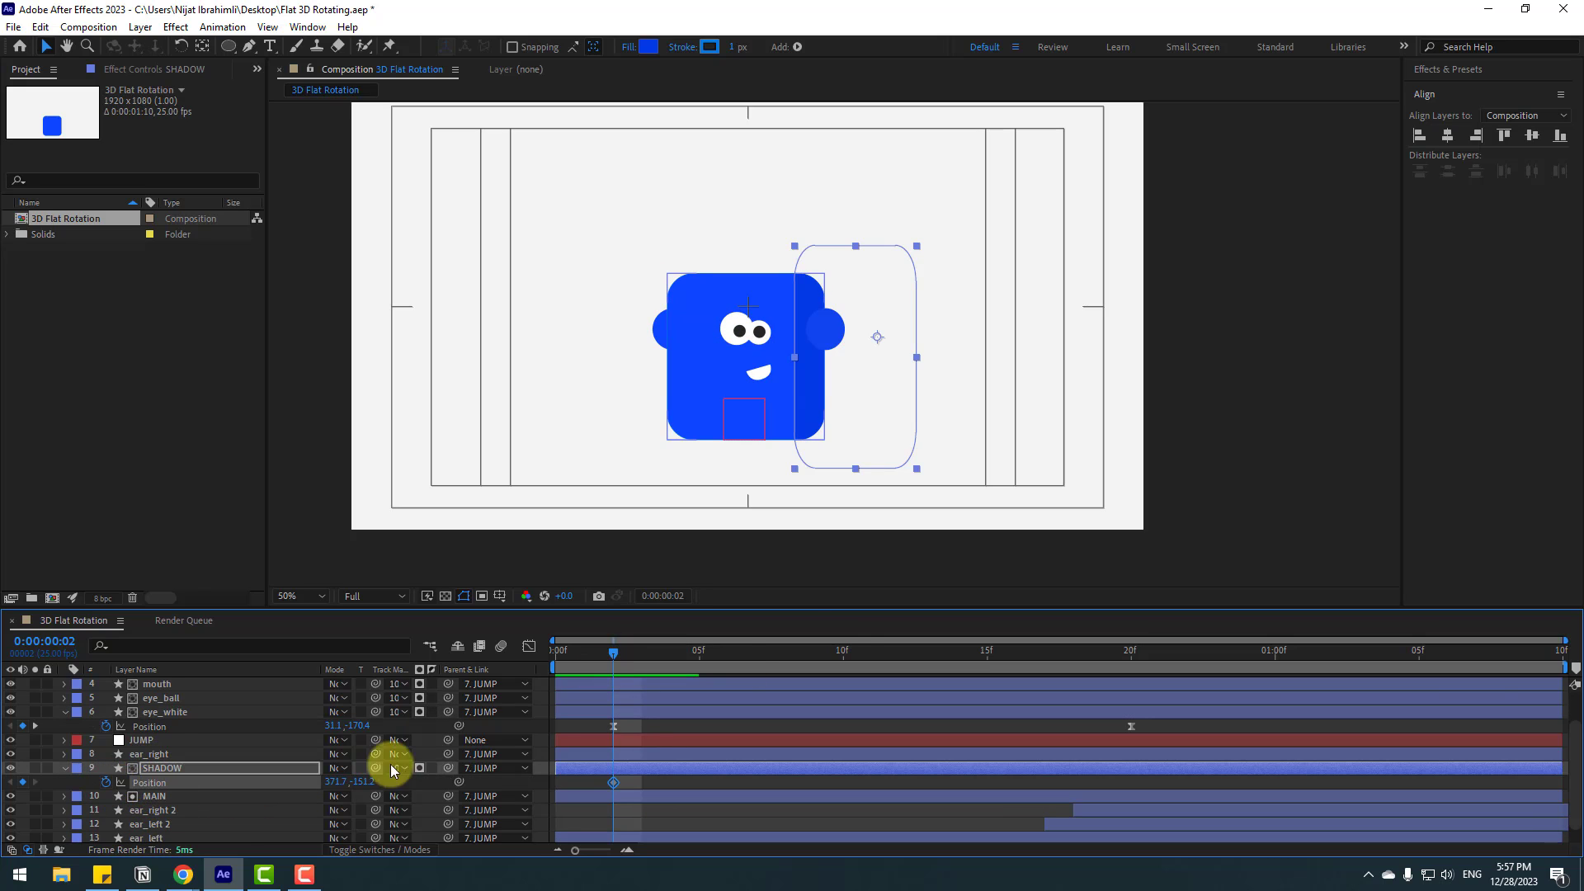
Step: Keyframe SHADOW sliding left across the body, ease both keys, and shift them to about frames 6 and 23
drag(660, 652, 930, 652)
drag(337, 790, 0, 776)
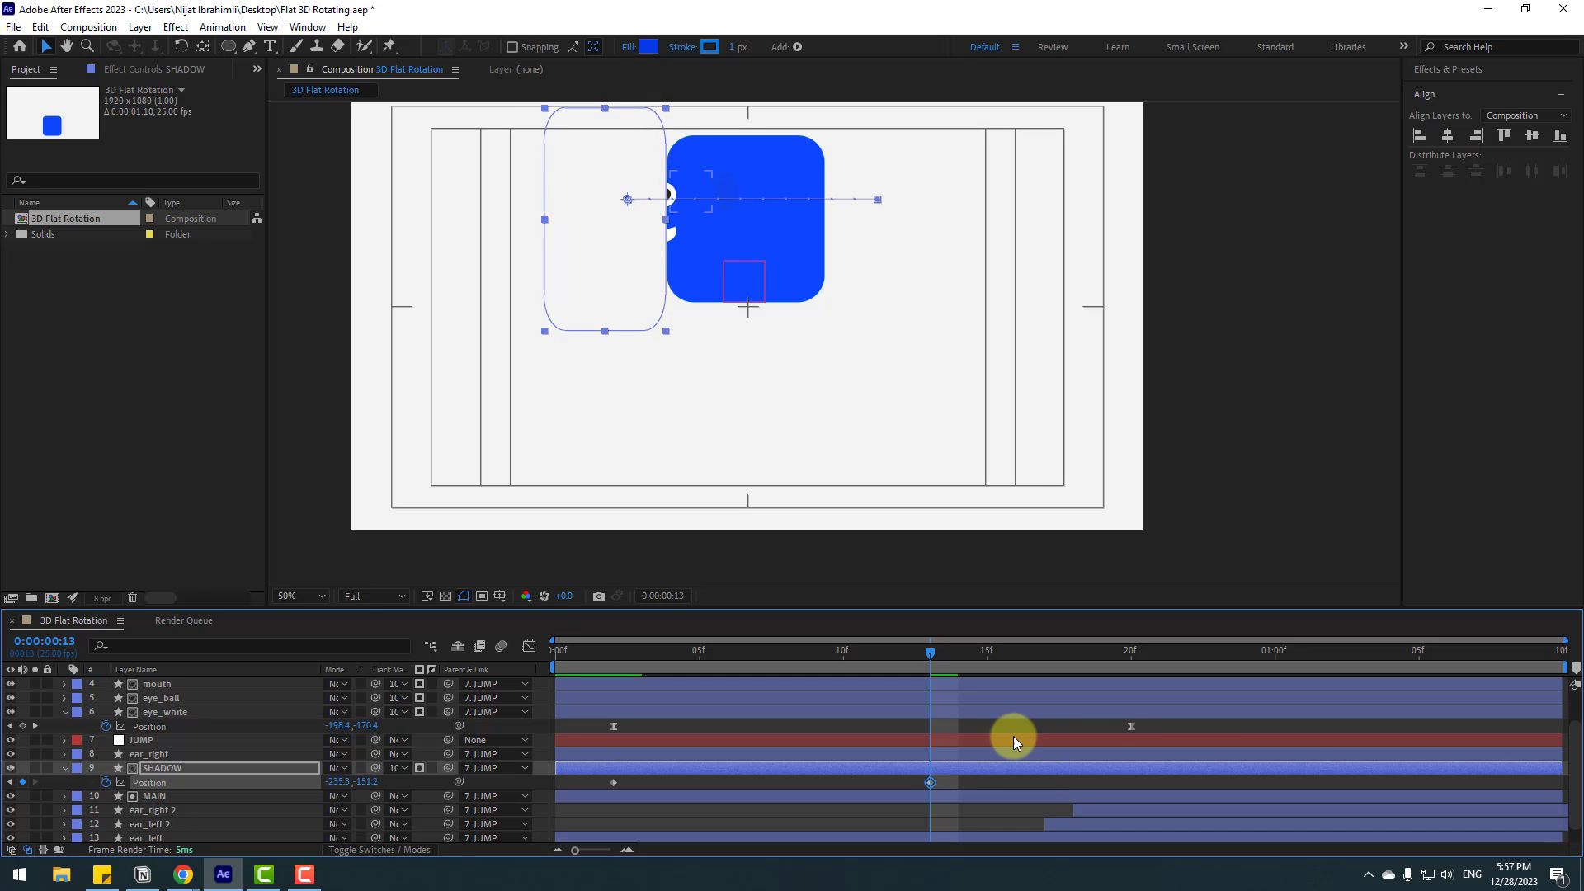
drag(932, 781, 1101, 782)
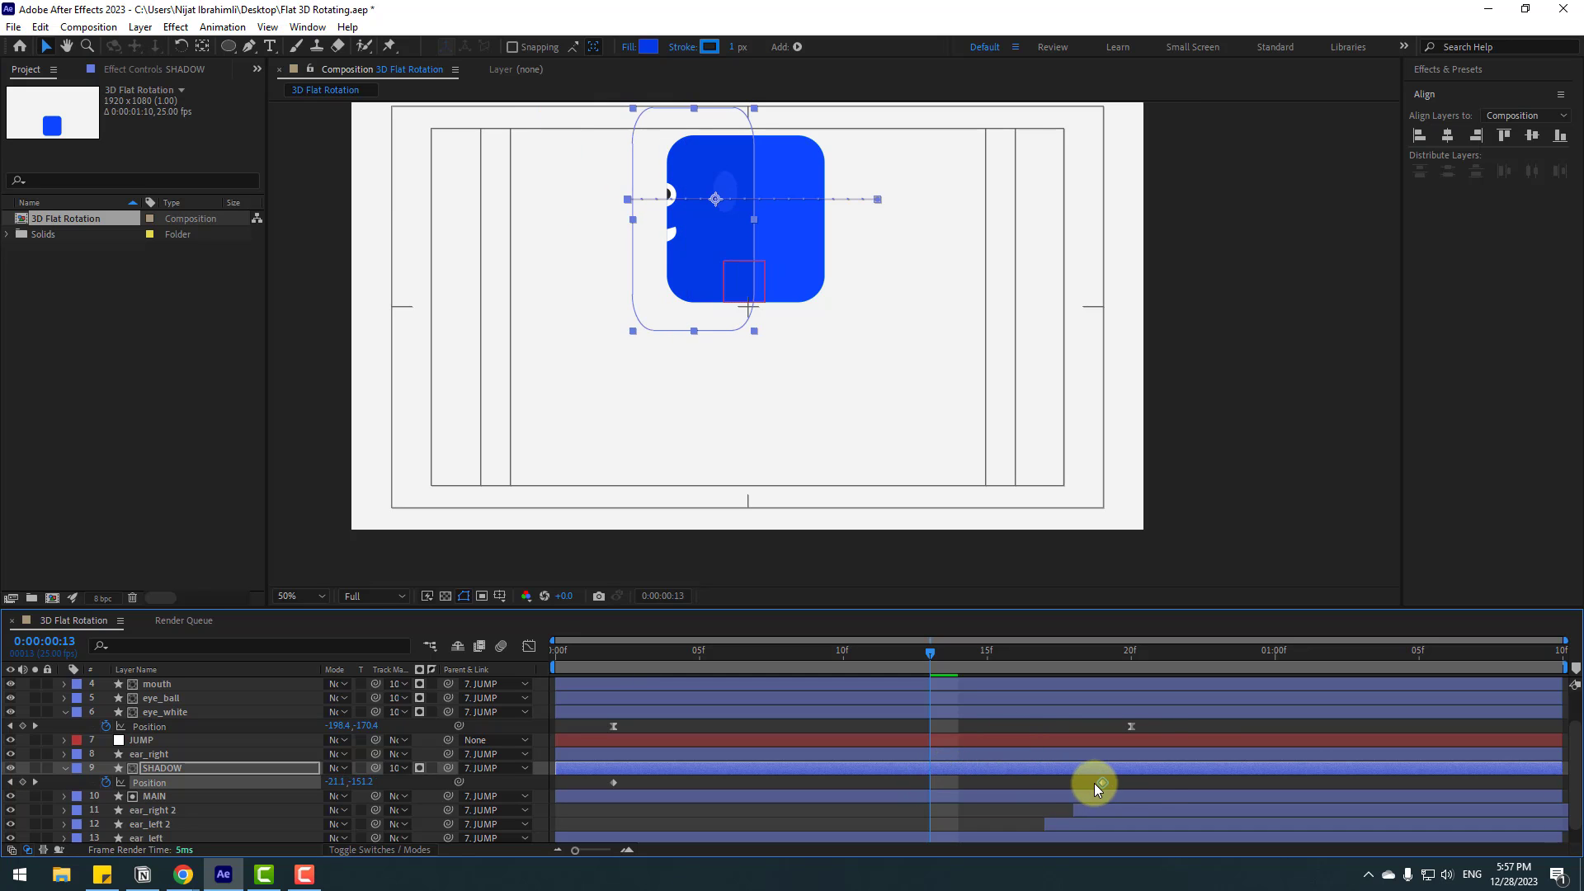
right_click(611, 779)
click(887, 658)
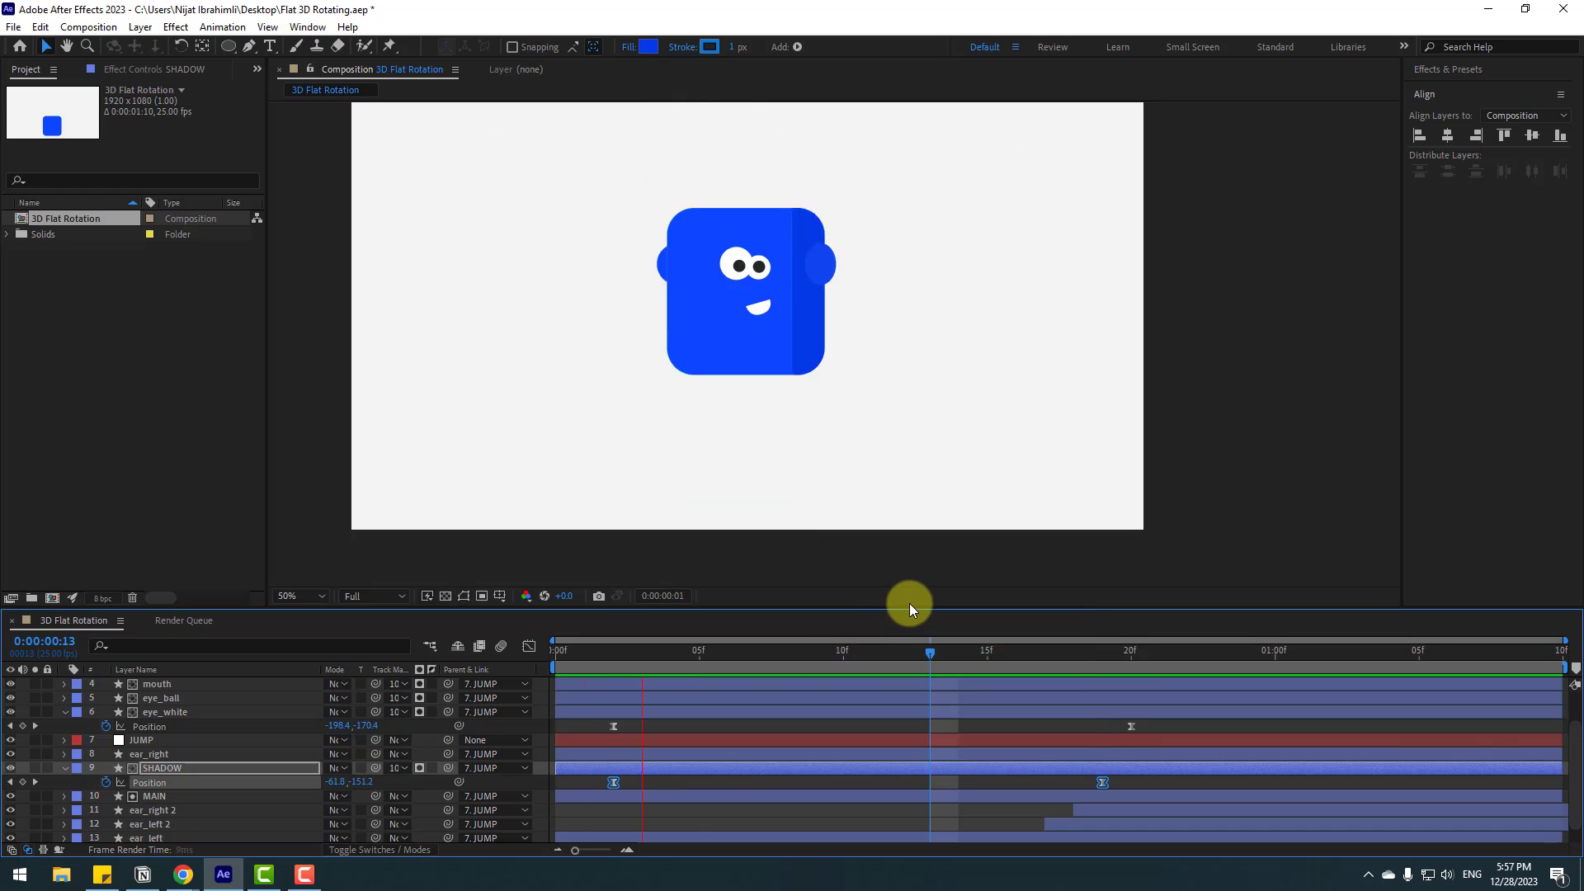
drag(621, 651, 758, 653)
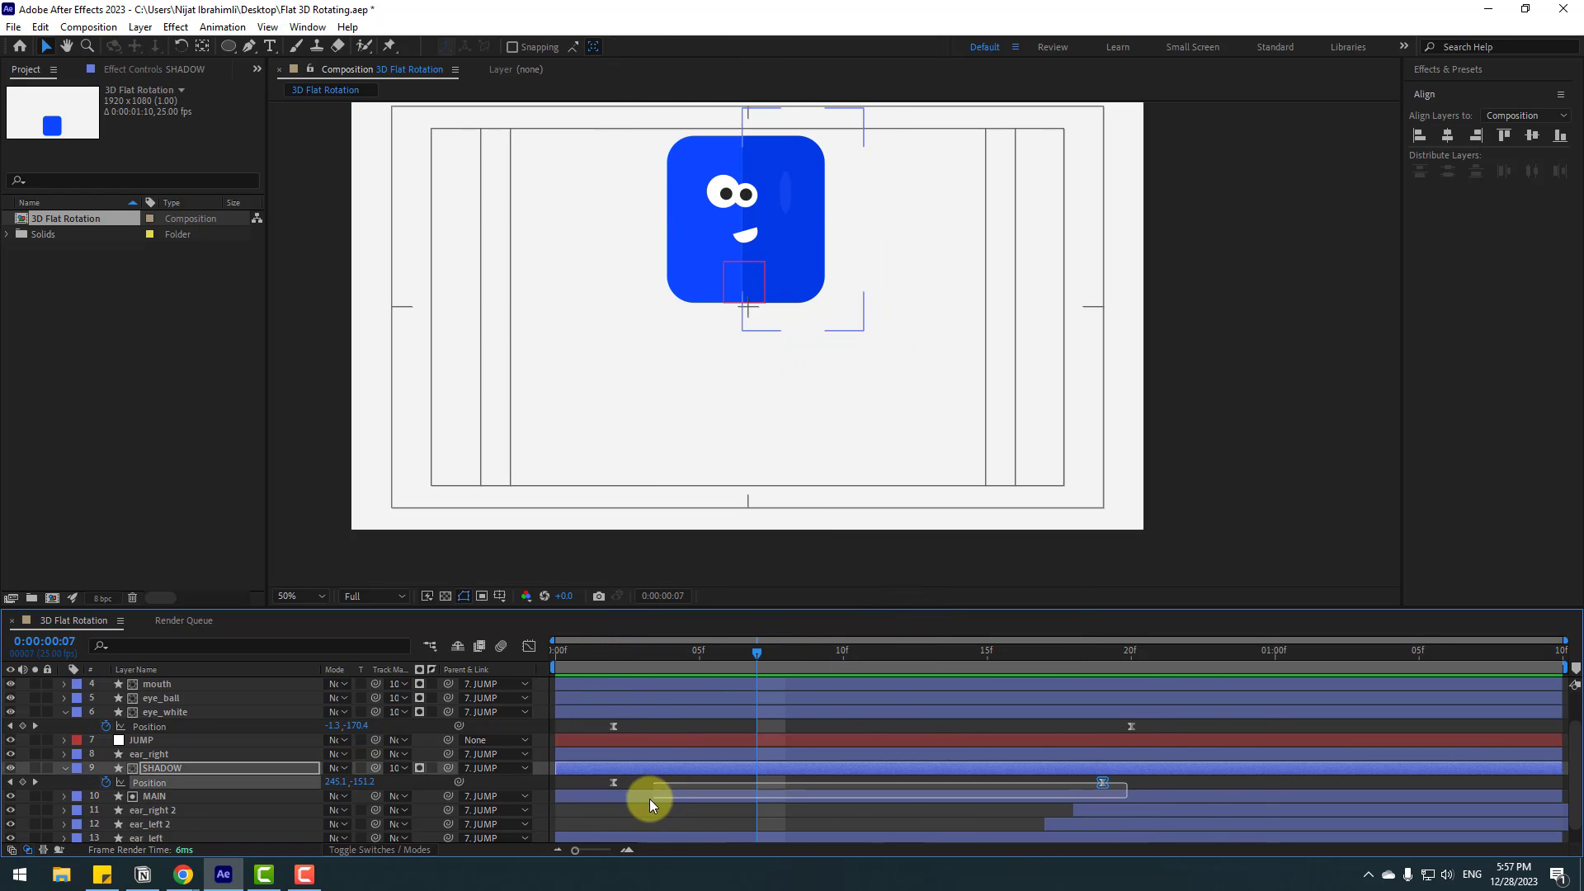
drag(613, 784, 726, 789)
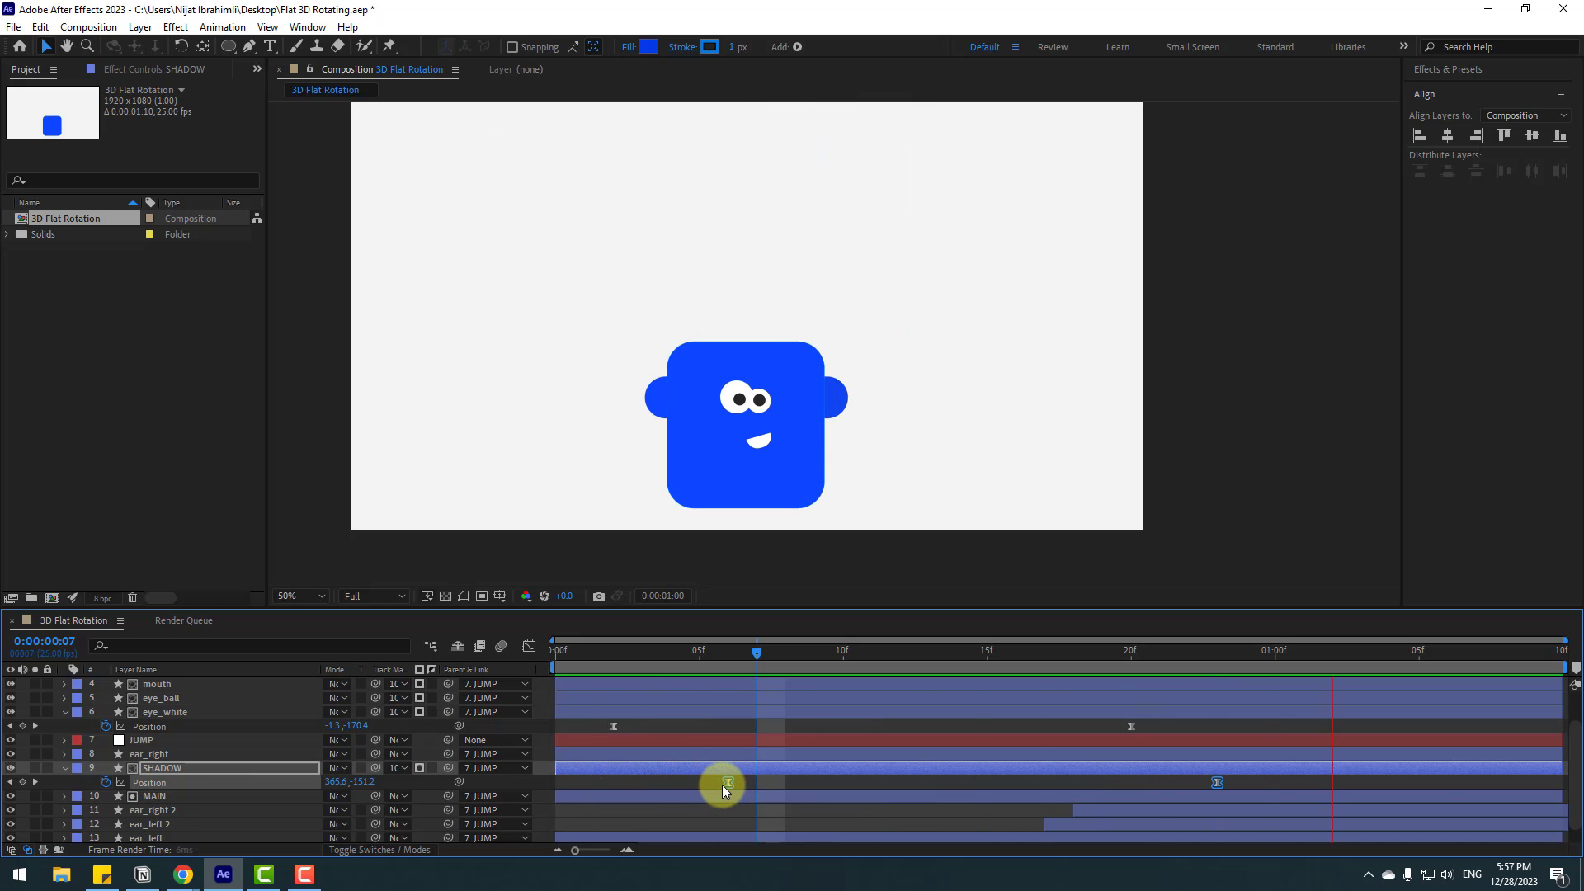
Step: Lengthen the easing influence on SHADOW's first keyframe in the speed graph, then preview the sweep
click(530, 647)
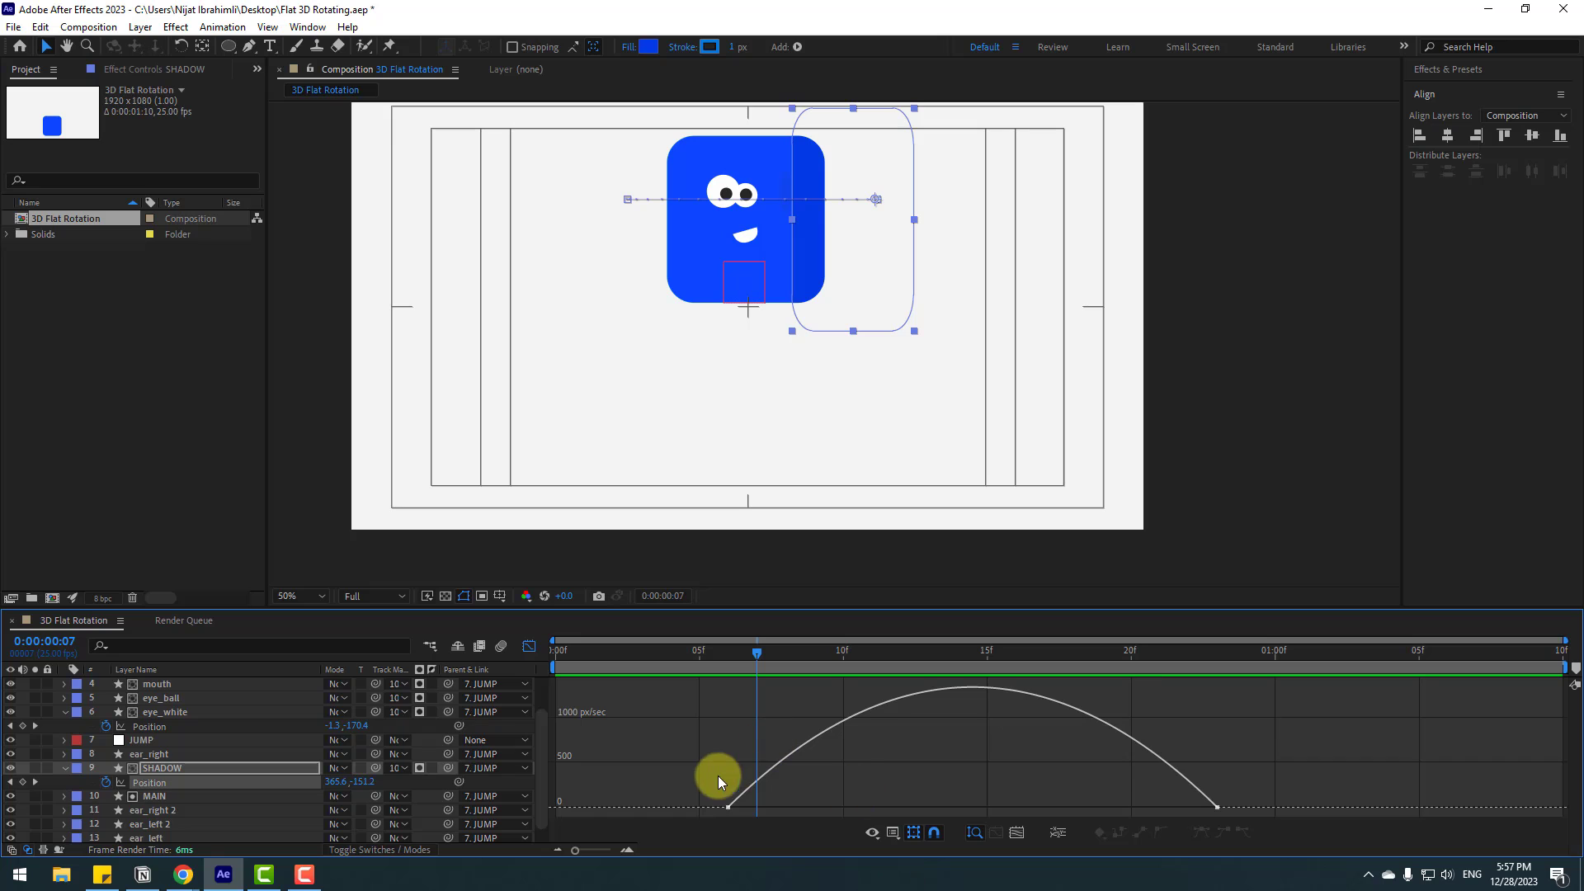
drag(808, 808, 891, 809)
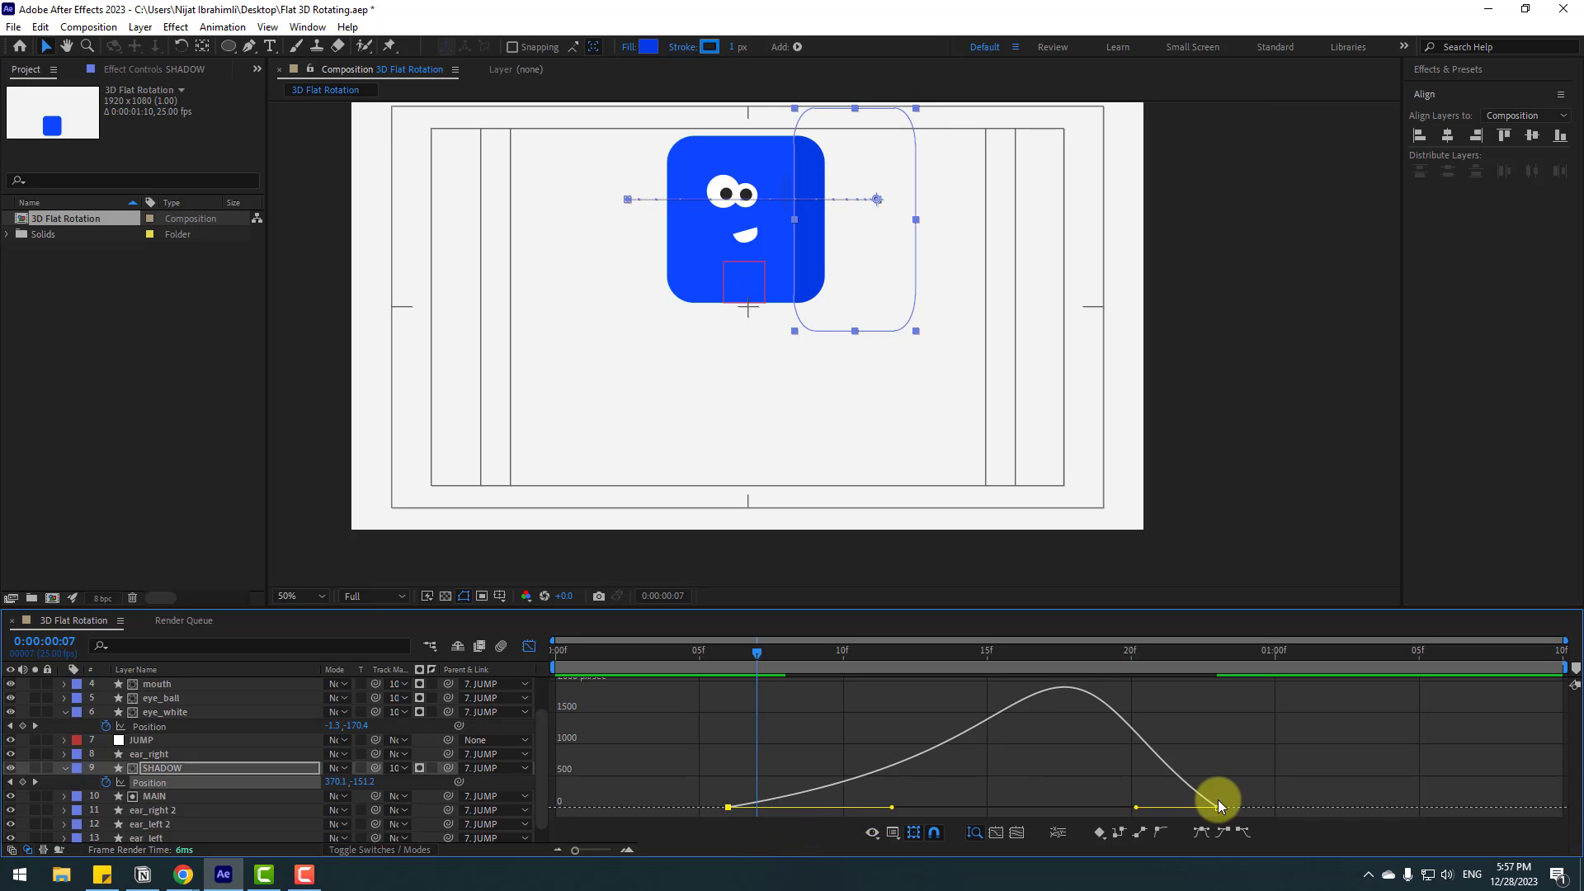
drag(1255, 783, 1045, 807)
key(space)
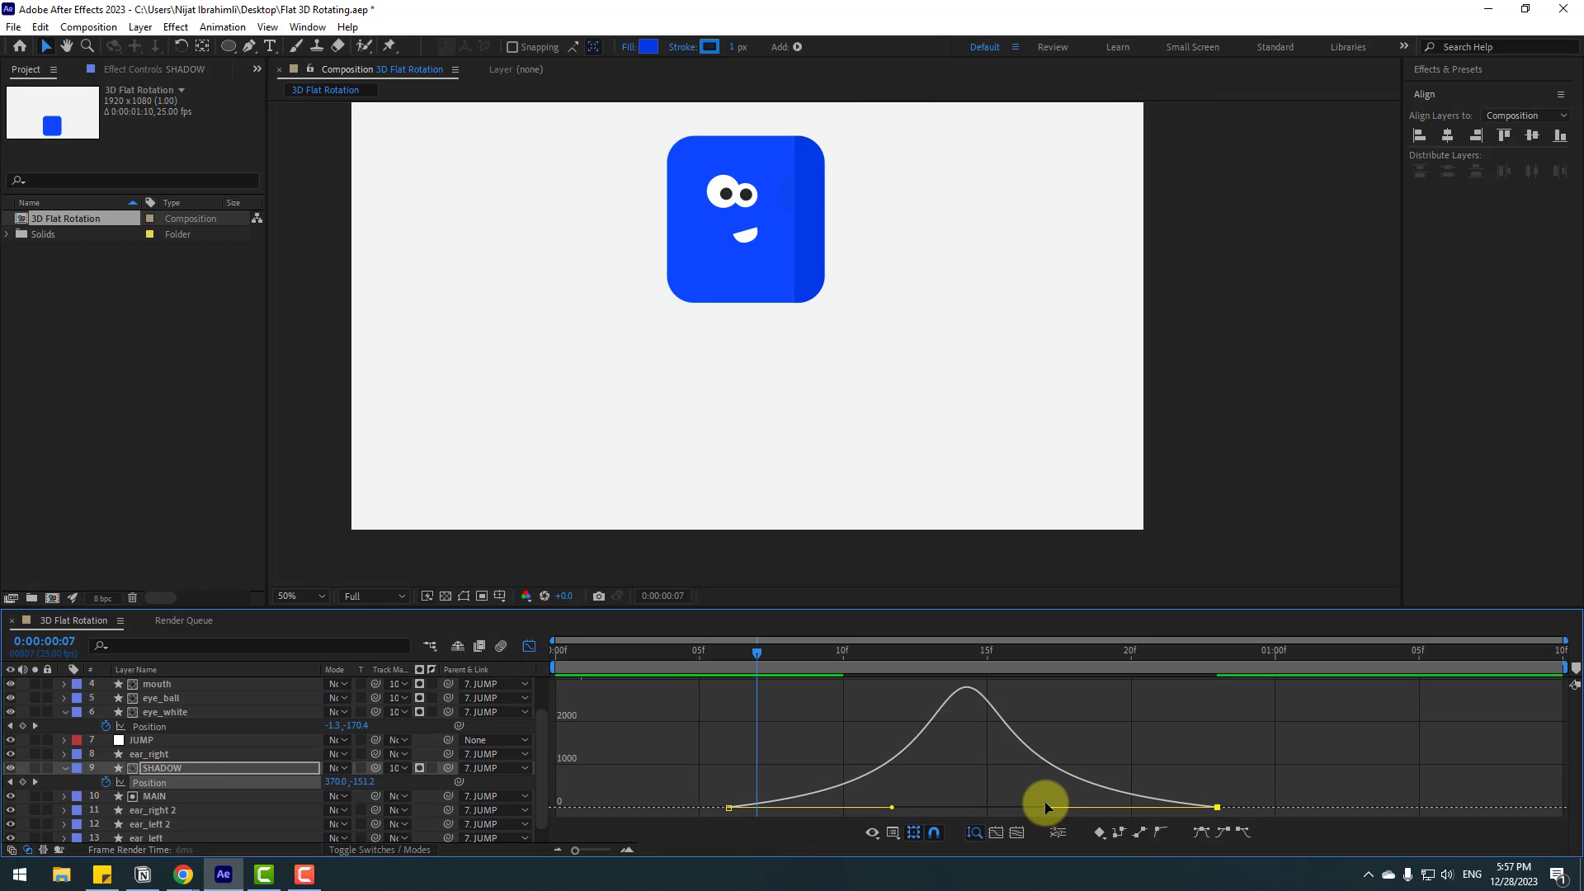
key(comma)
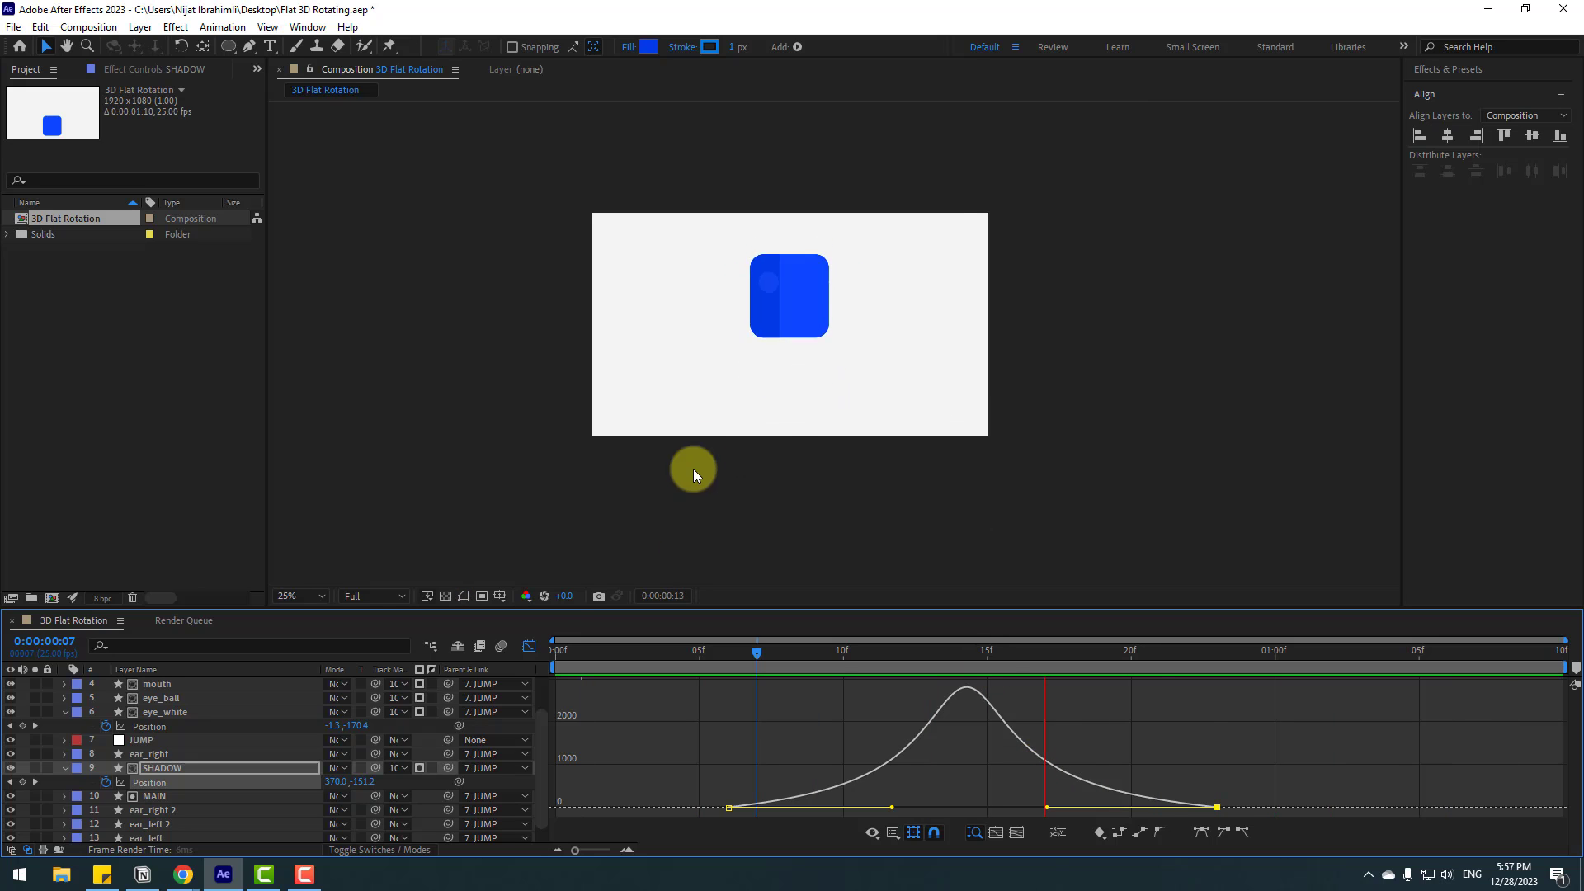
key(space)
Step: In layer-bar view, shift SHADOW's first Position keyframe from frame 6 to frame 4 and preview
key(shift+F3)
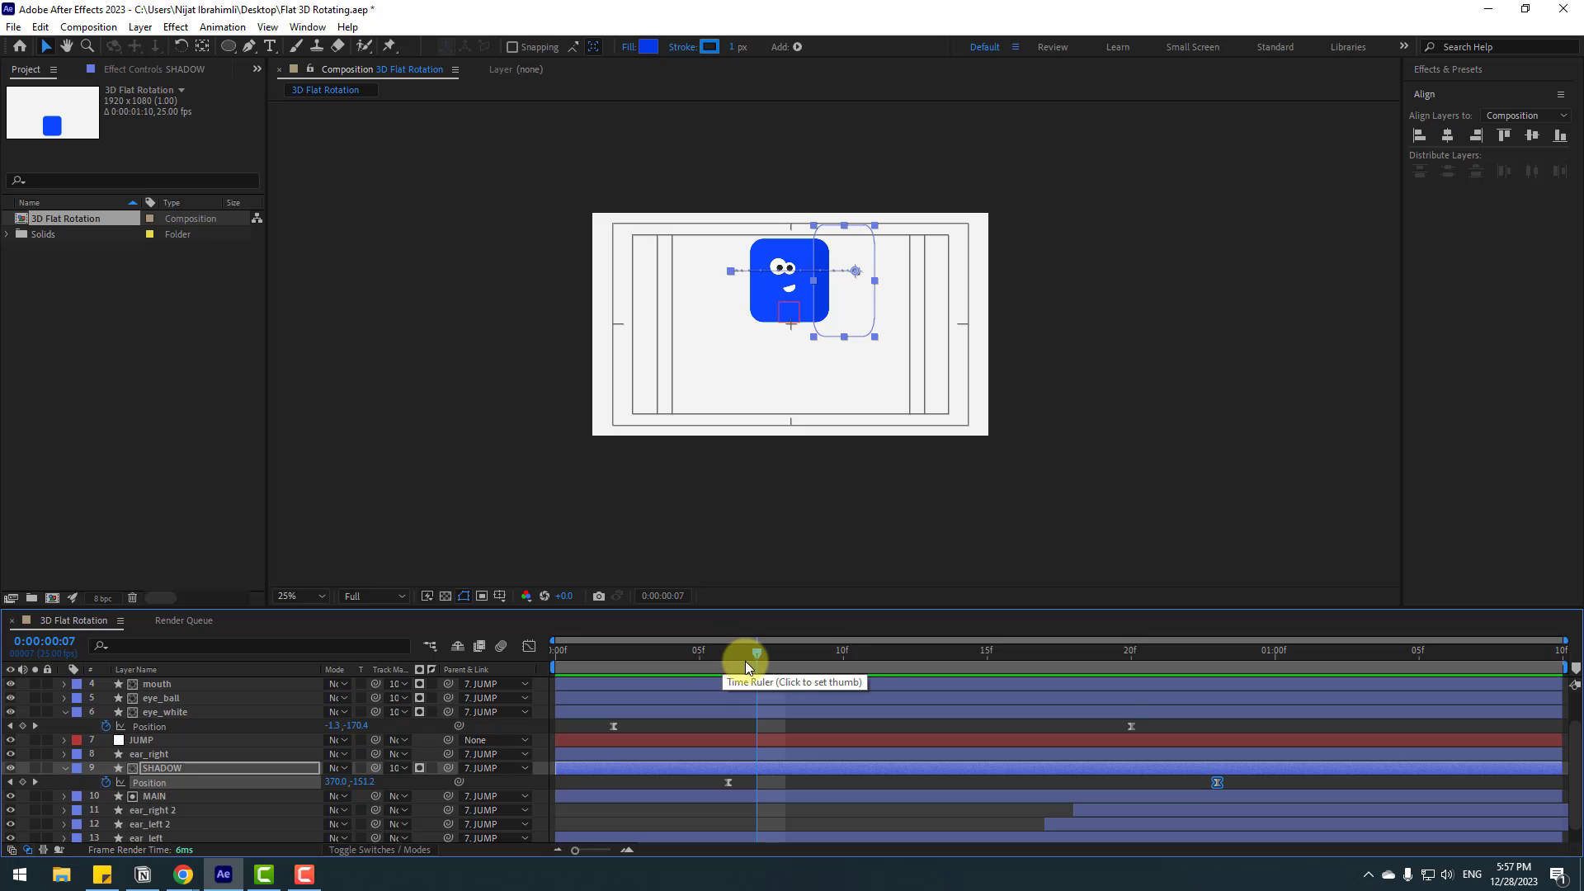
drag(749, 655, 795, 655)
drag(728, 783, 671, 782)
click(661, 657)
drag(661, 657, 932, 666)
key(space)
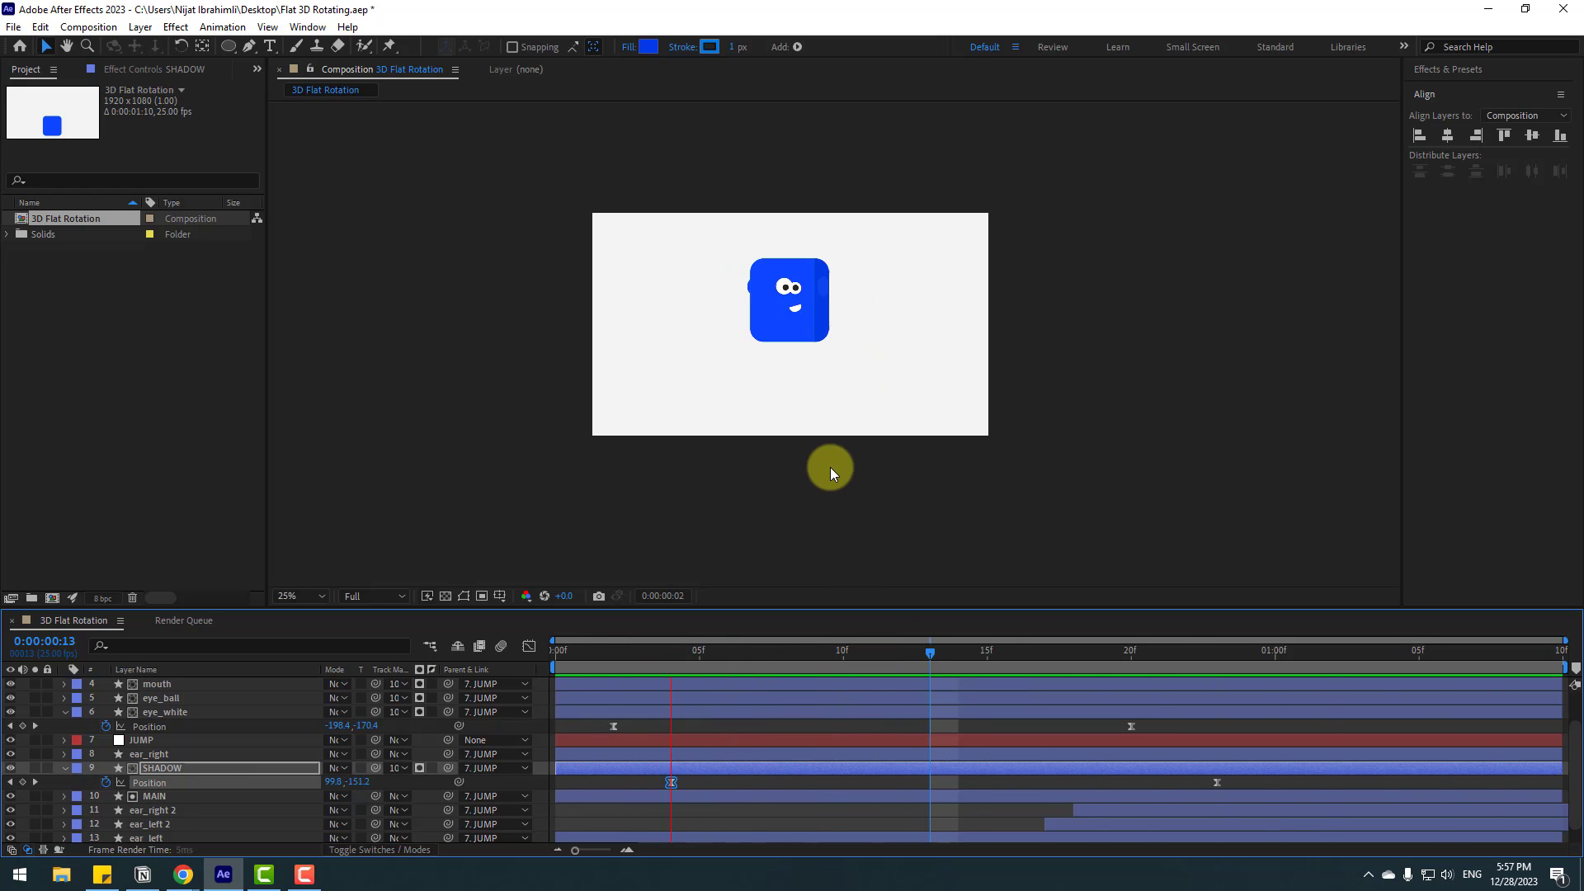
key(space)
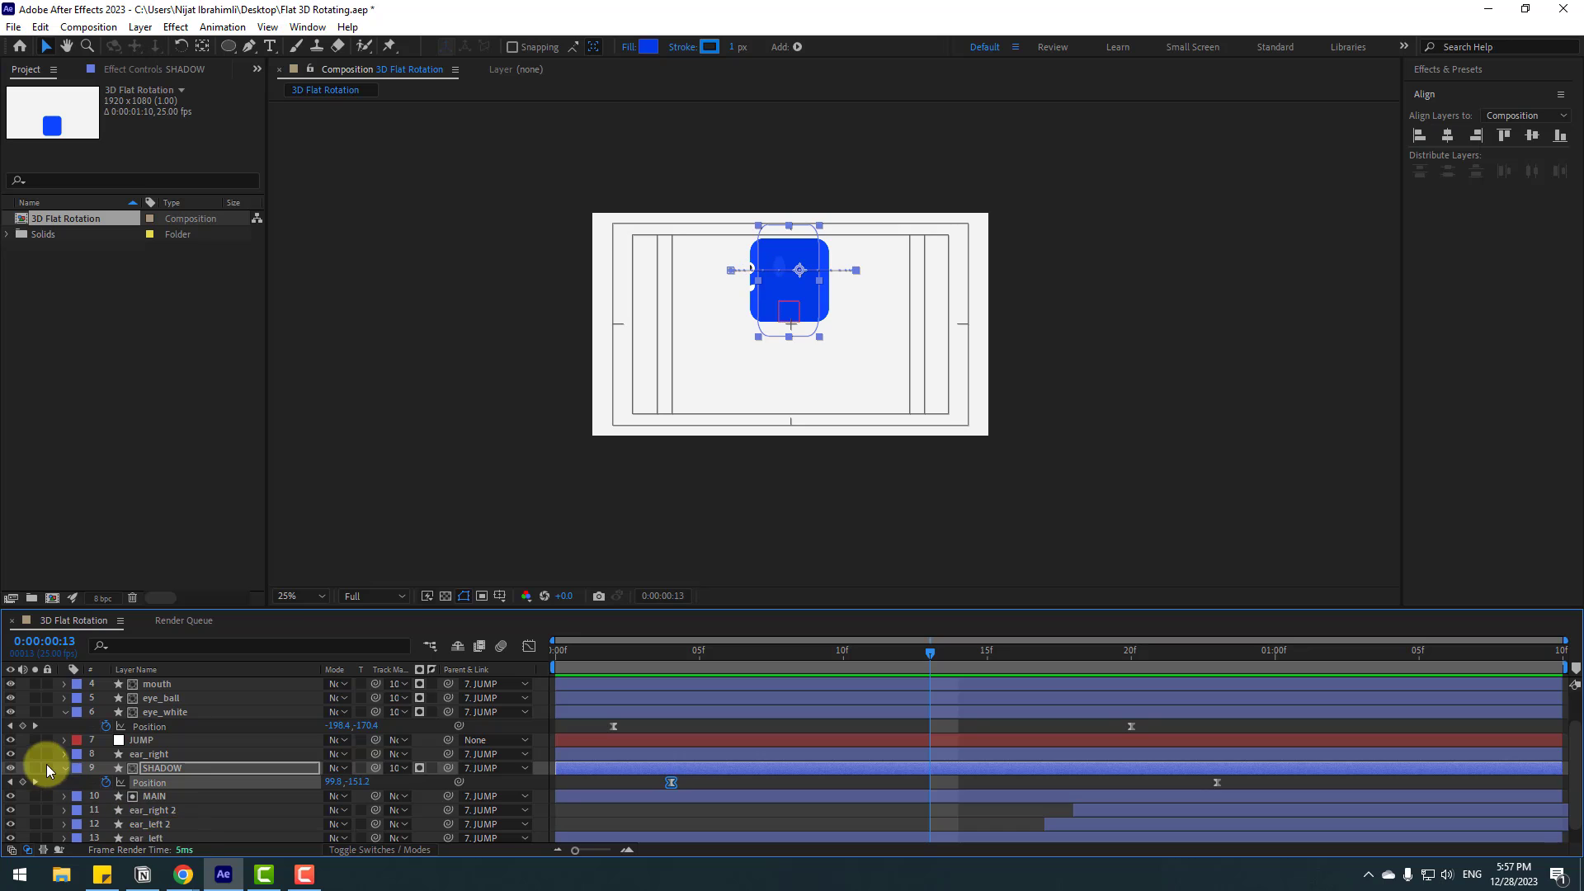
Step: Duplicate SHADOW into SHADOW 2 and delete its copied Position keyframes
key(p)
click(166, 770)
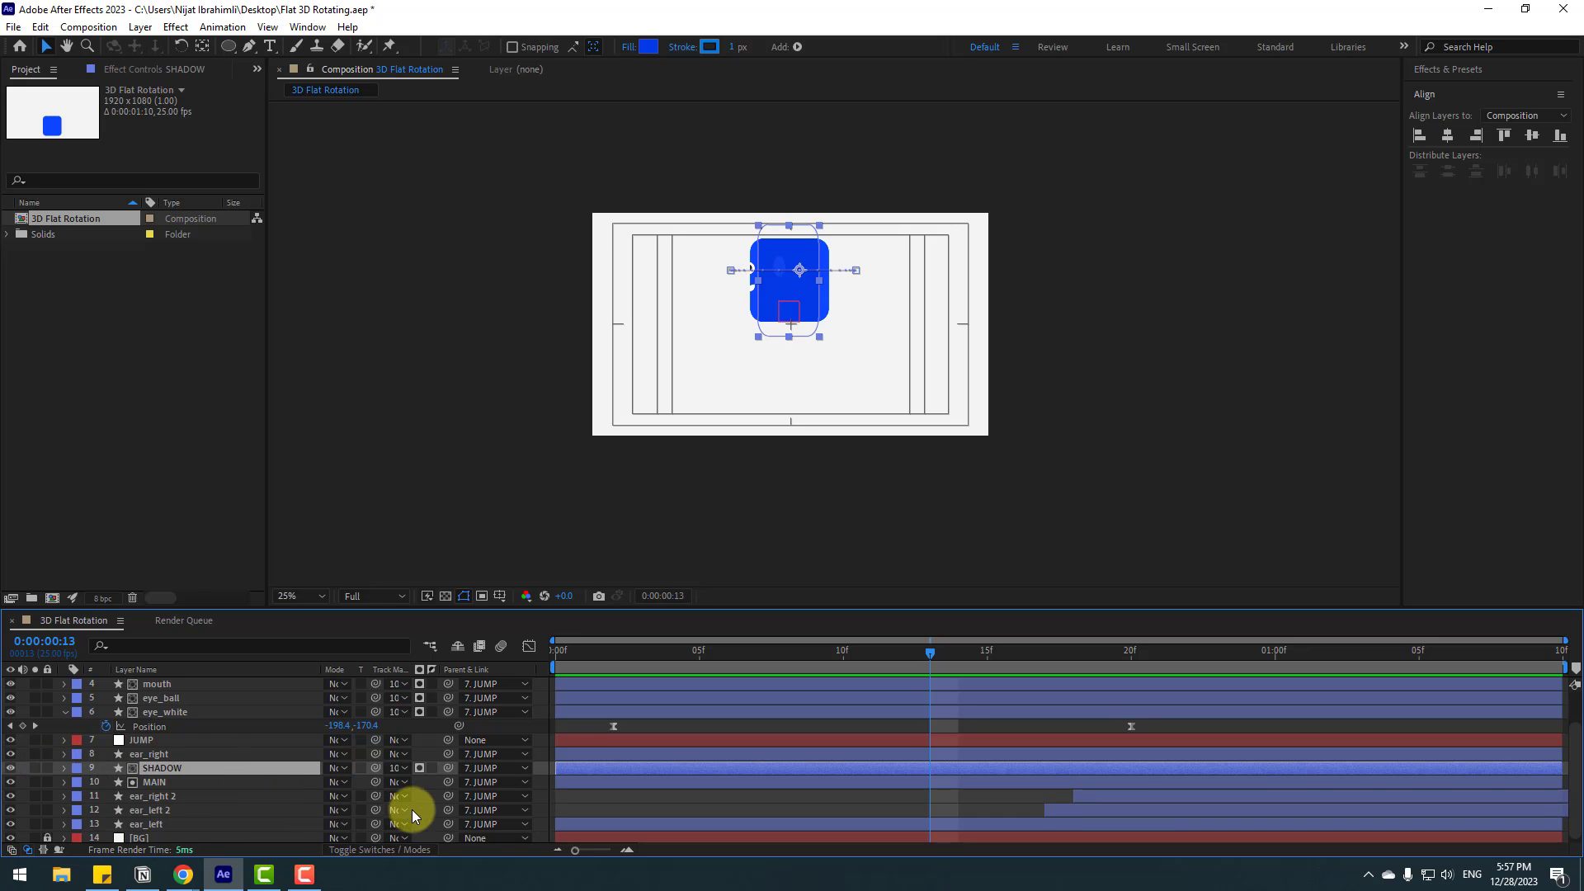
key(ctrl+d)
key(p)
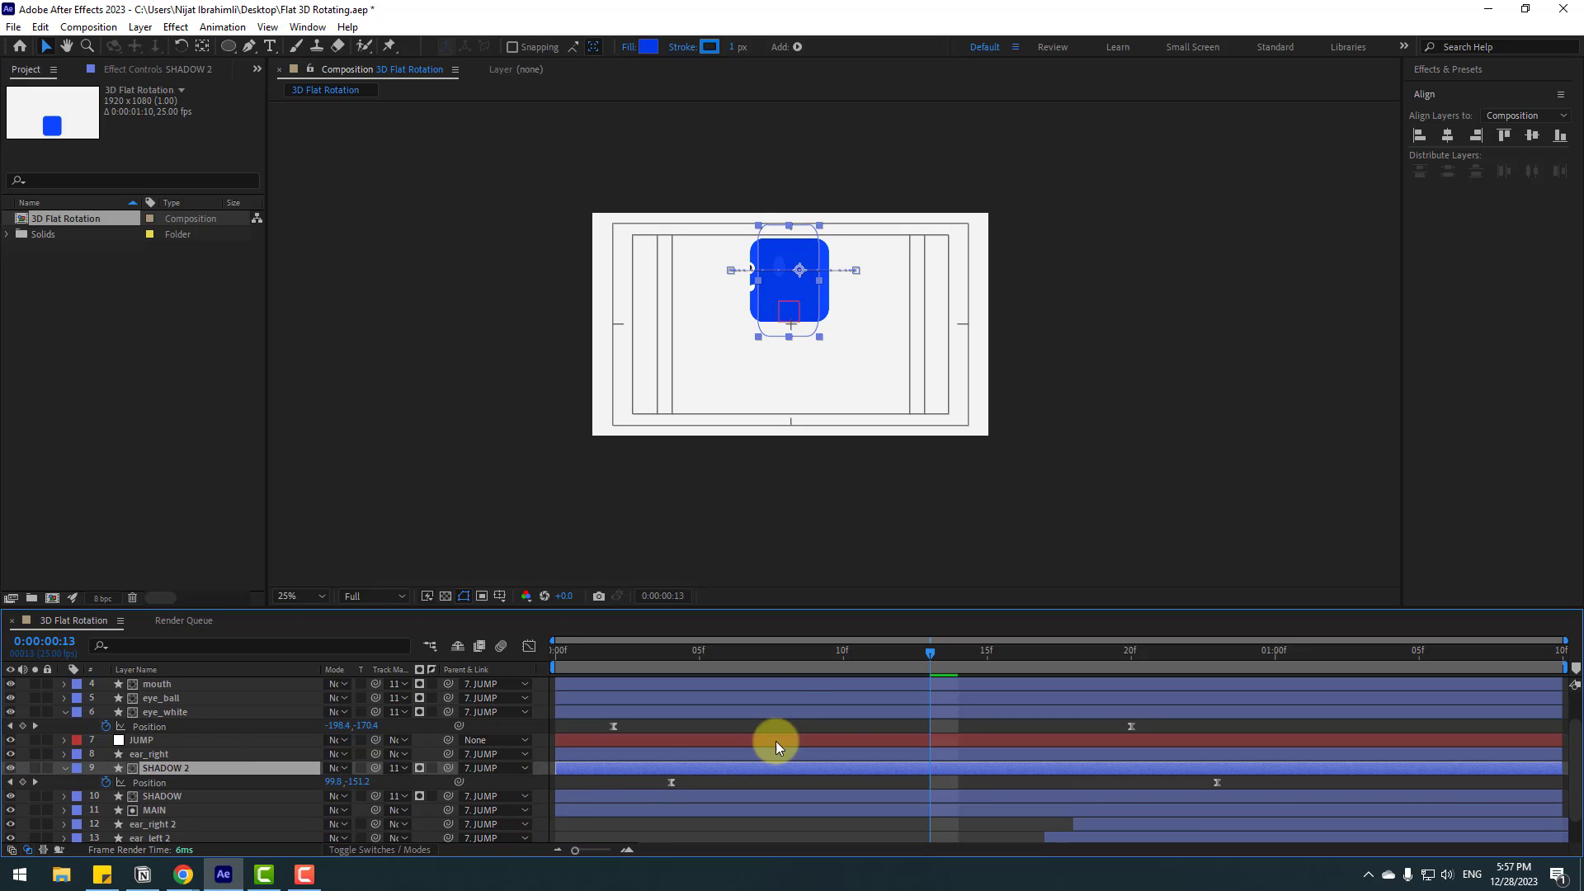
drag(719, 660, 671, 658)
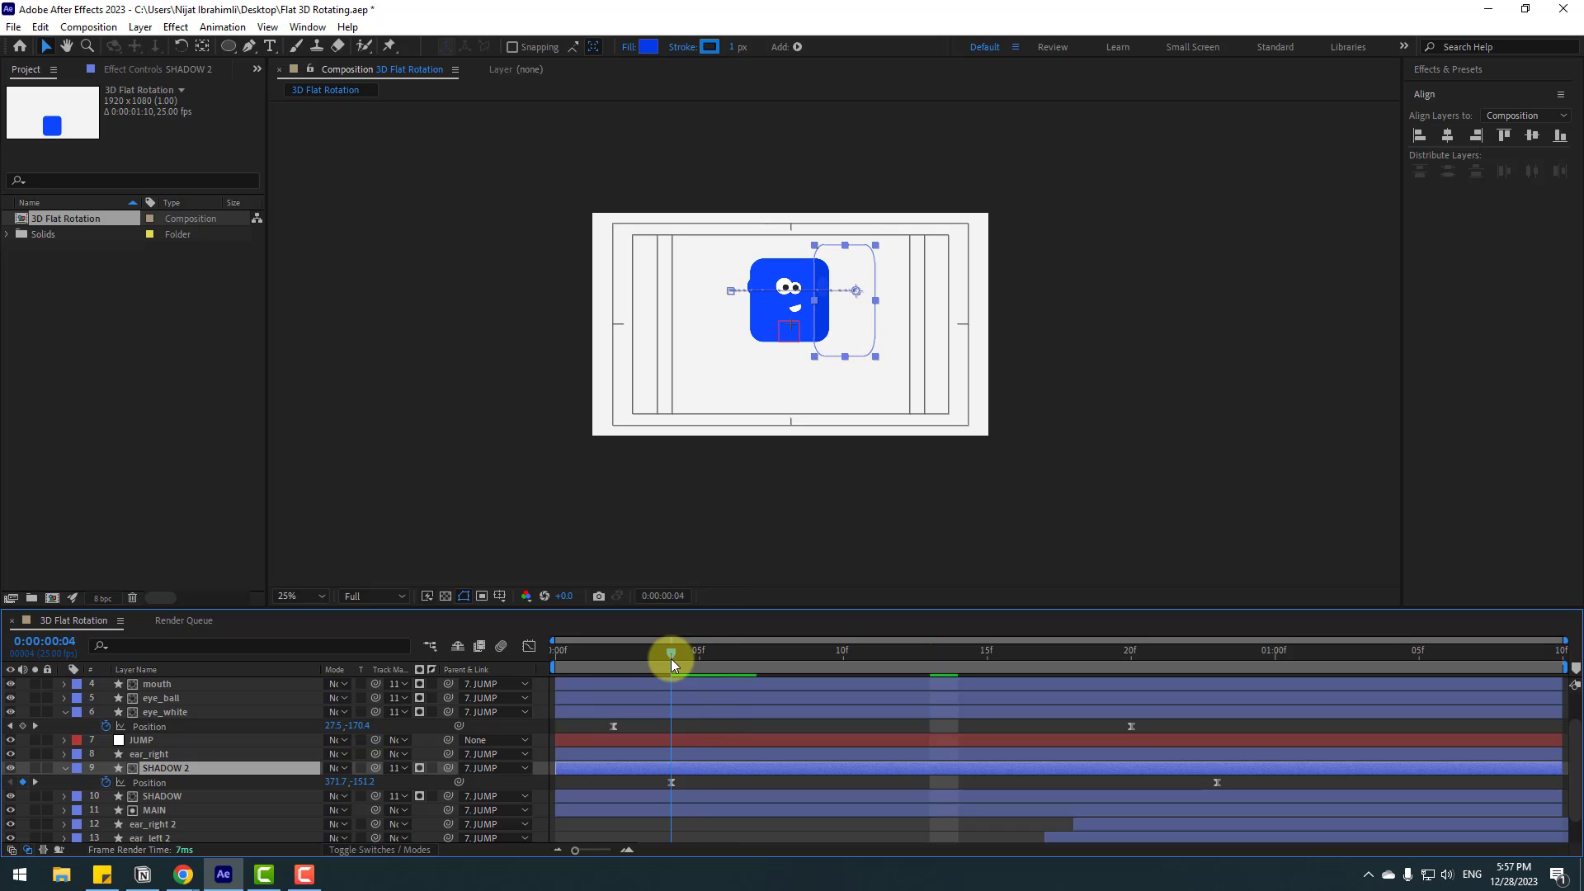
click(106, 782)
Step: Start SHADOW 2 at frame 23 and keyframe its Position sweep, shifted right, through about 1:04
drag(589, 769, 1241, 769)
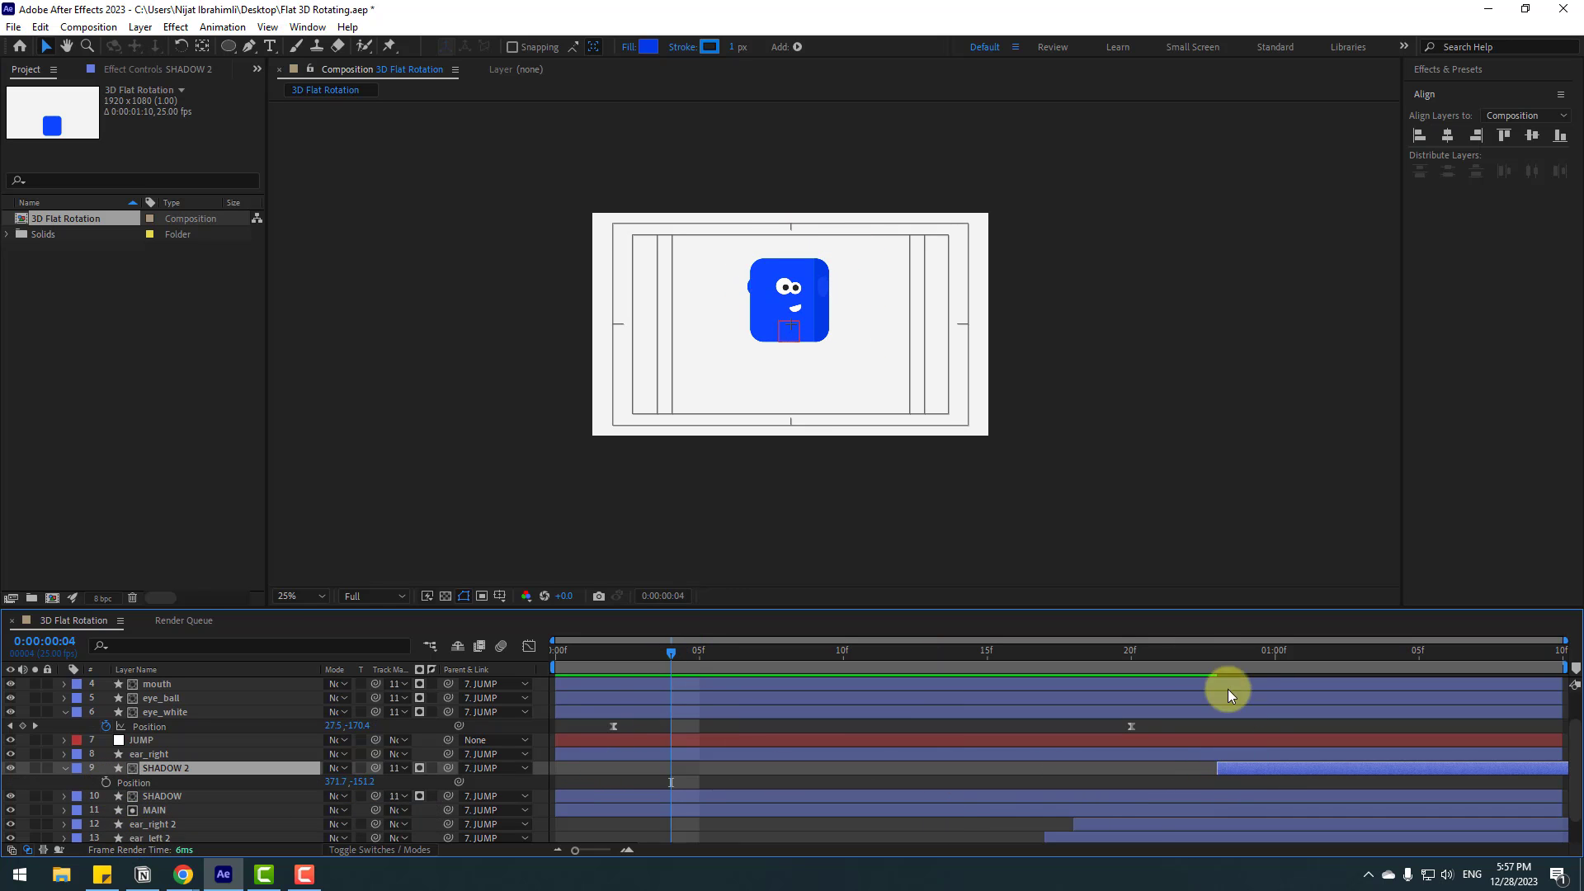
drag(1155, 661, 1236, 658)
drag(1249, 657, 1388, 652)
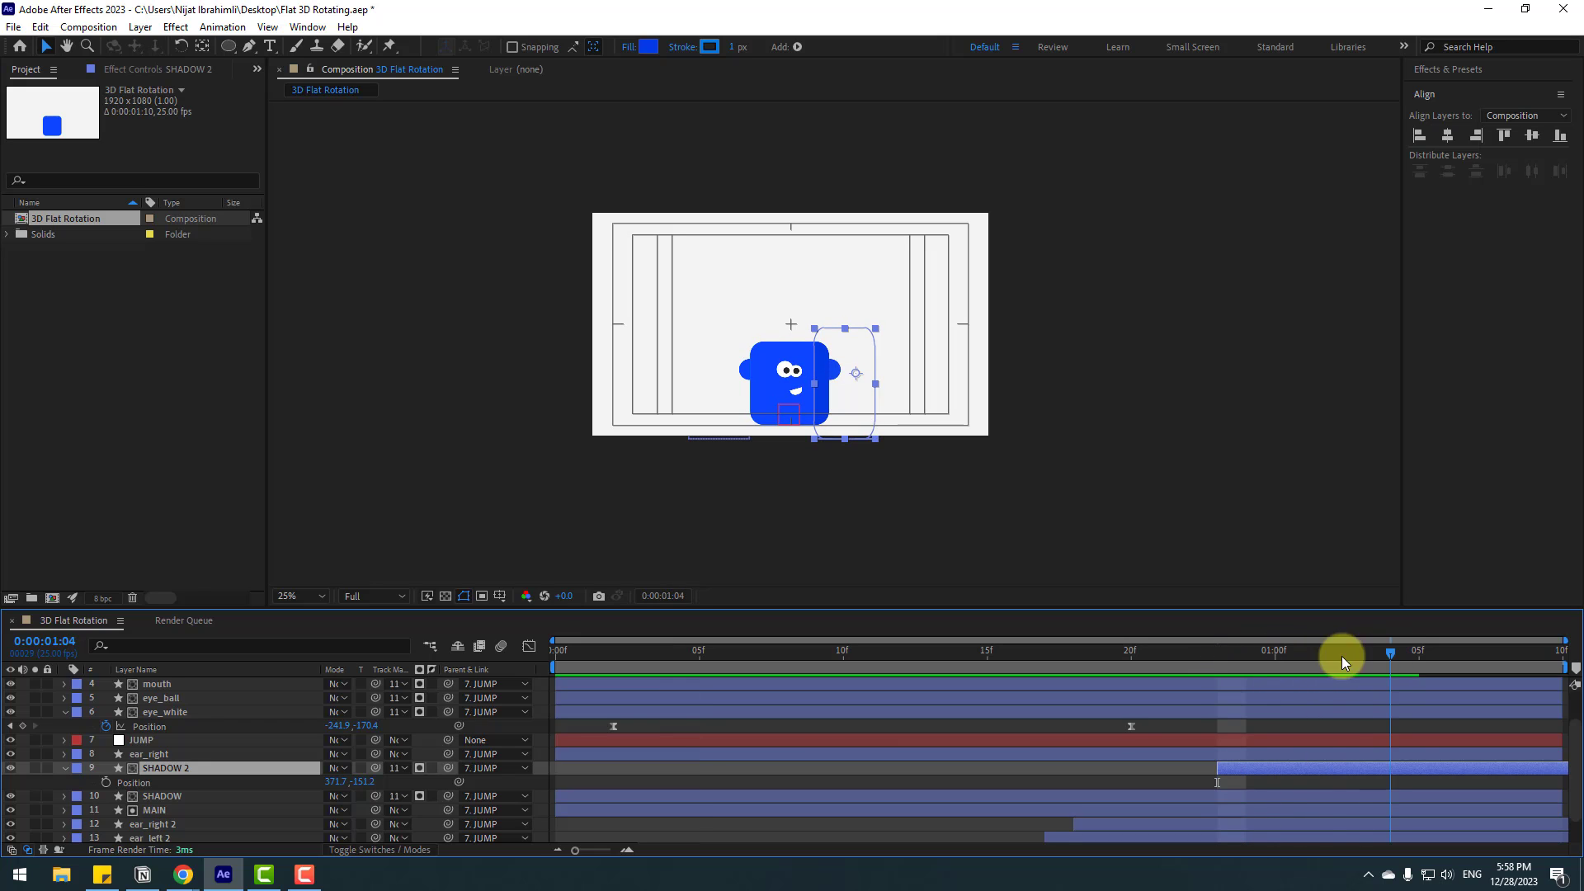
click(105, 782)
click(1215, 659)
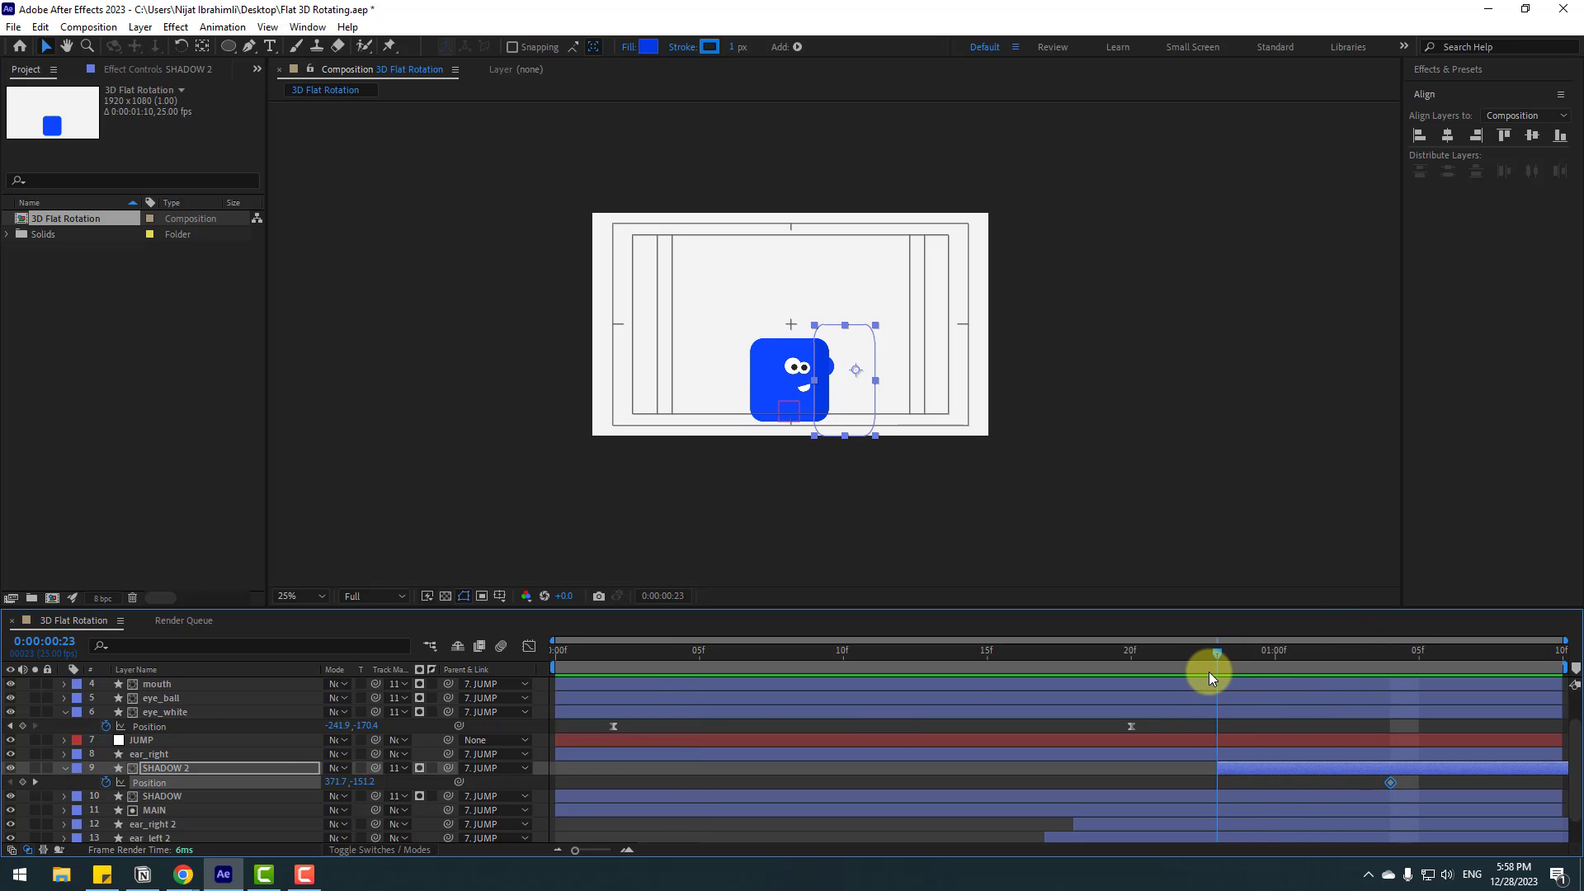
drag(340, 783, 405, 784)
Step: Apply Easy Ease to both SHADOW 2 Position keyframes and preview the animation
key(period)
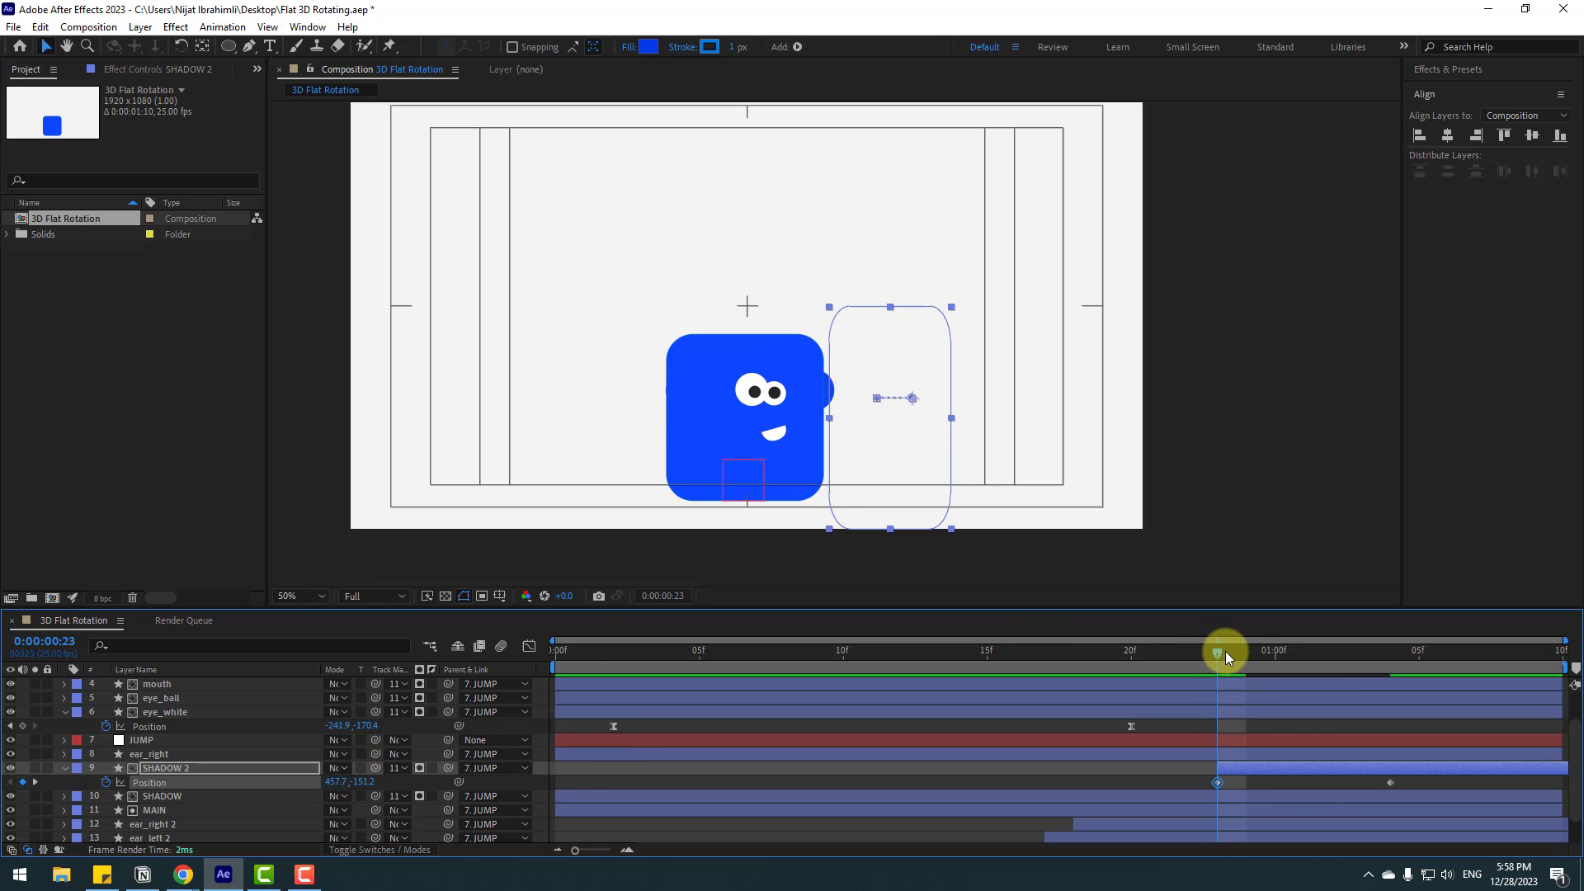
drag(1226, 651, 1417, 651)
drag(1404, 787, 1213, 781)
right_click(1217, 781)
mouse_move(1320, 749)
click(1097, 662)
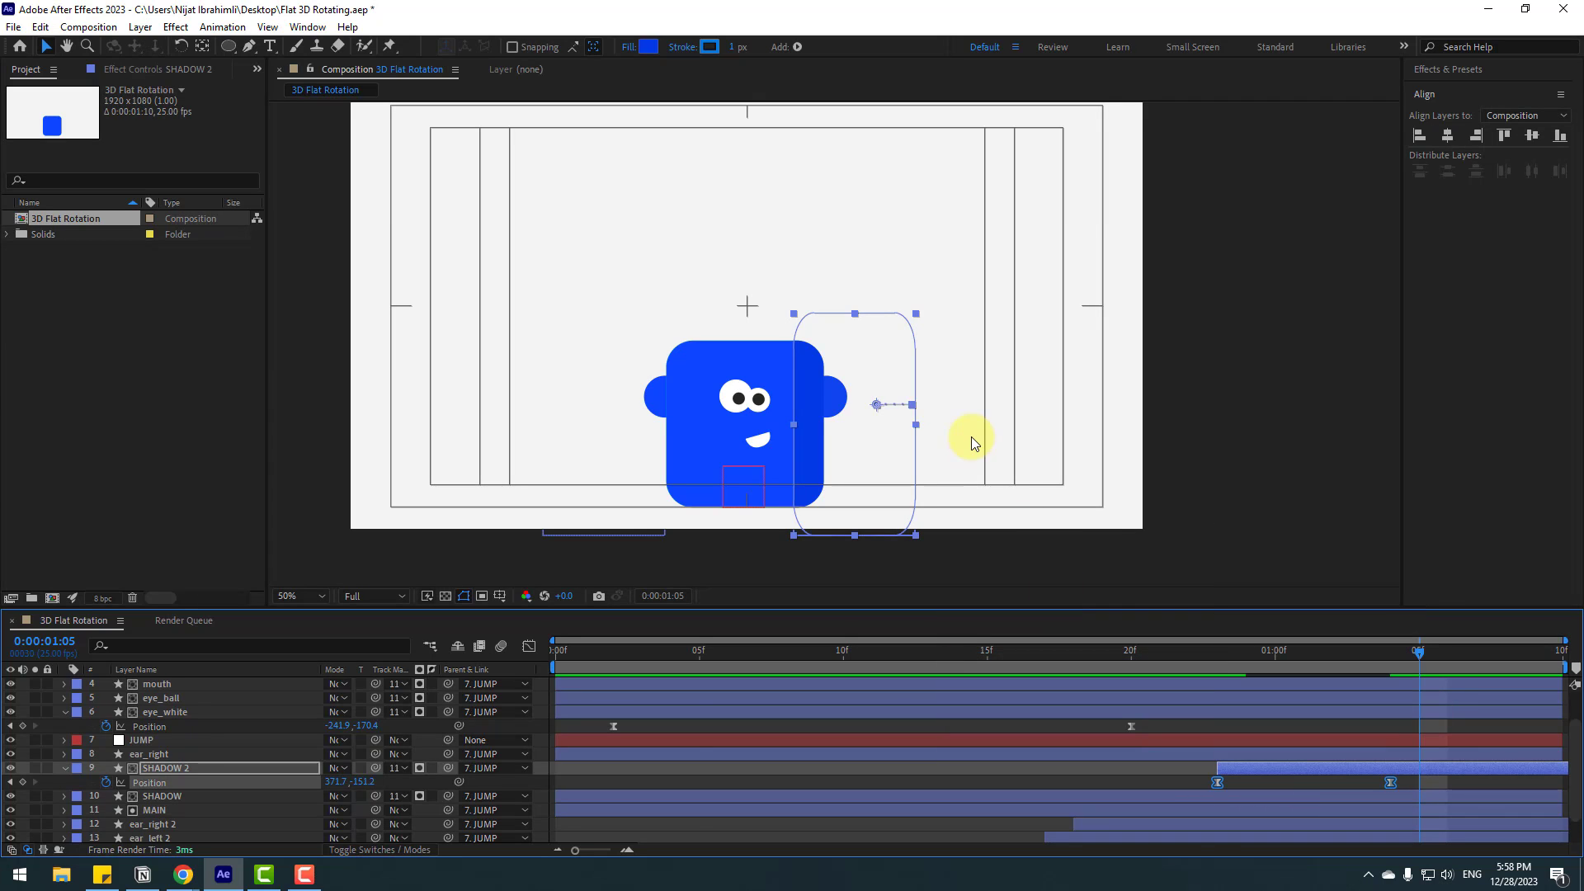
key(space)
Step: Move SHADOW 2 two frames earlier and fit the whole composition in the viewer
key(space)
drag(1231, 769, 1184, 771)
key(space)
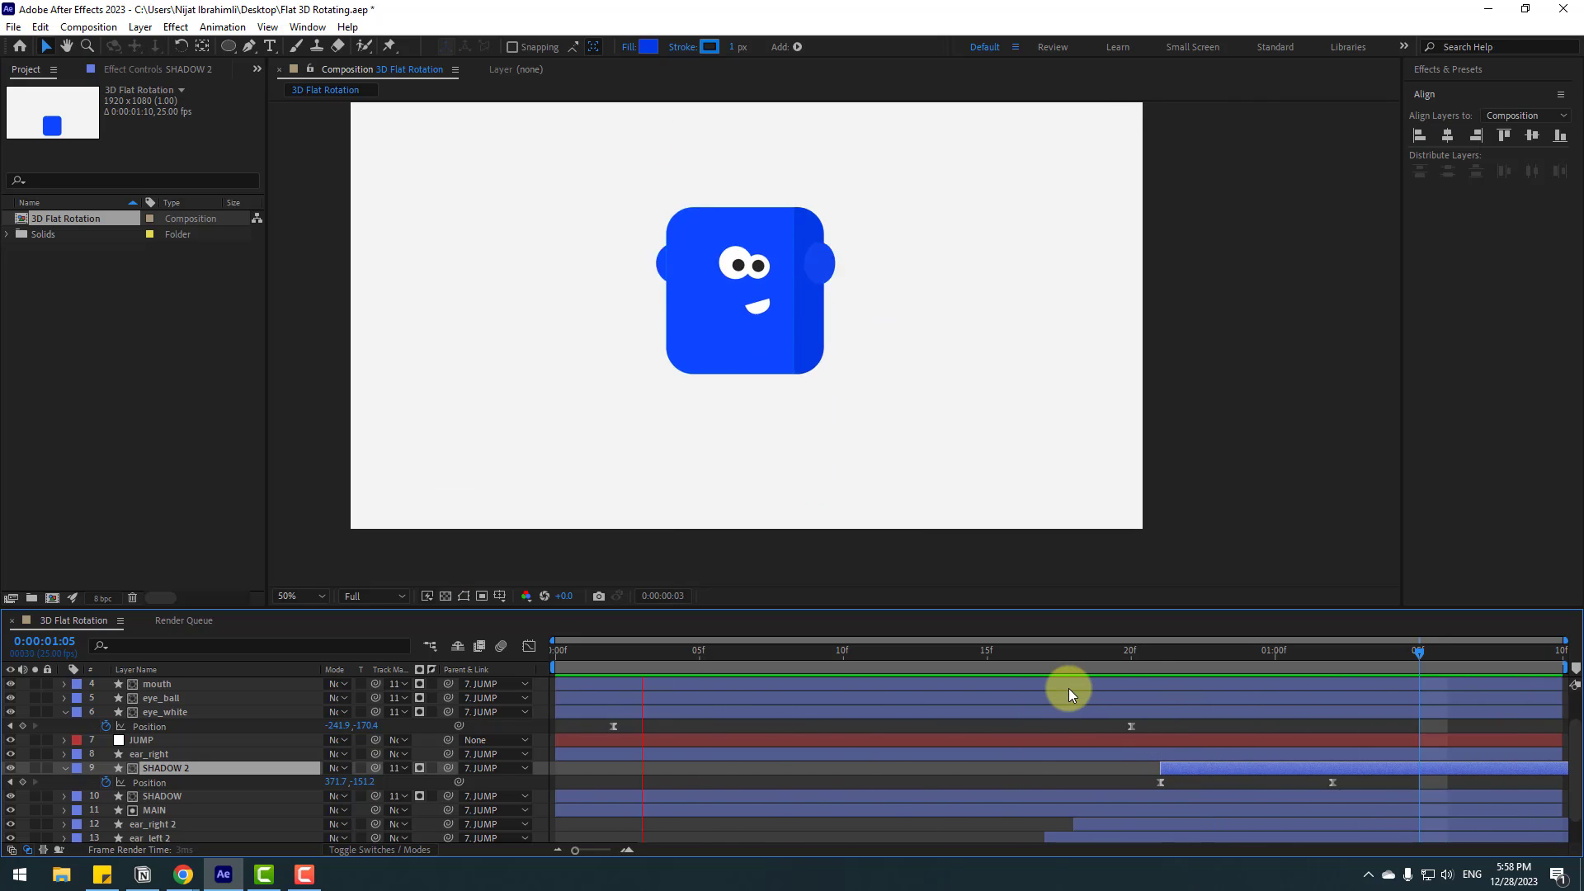
key(comma)
key(comma)
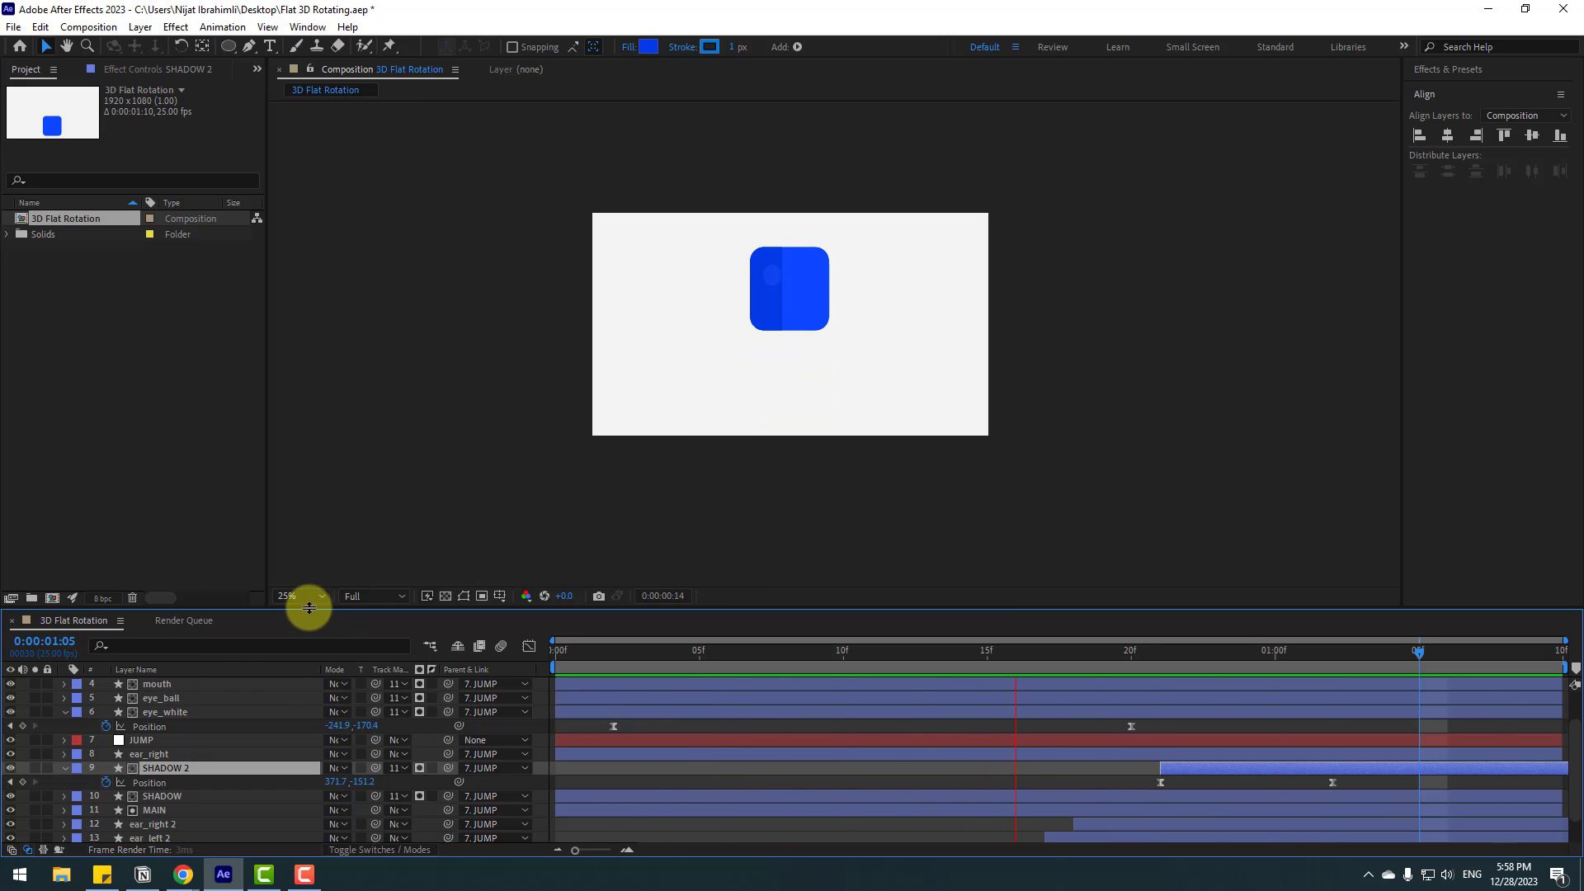
click(307, 597)
click(324, 329)
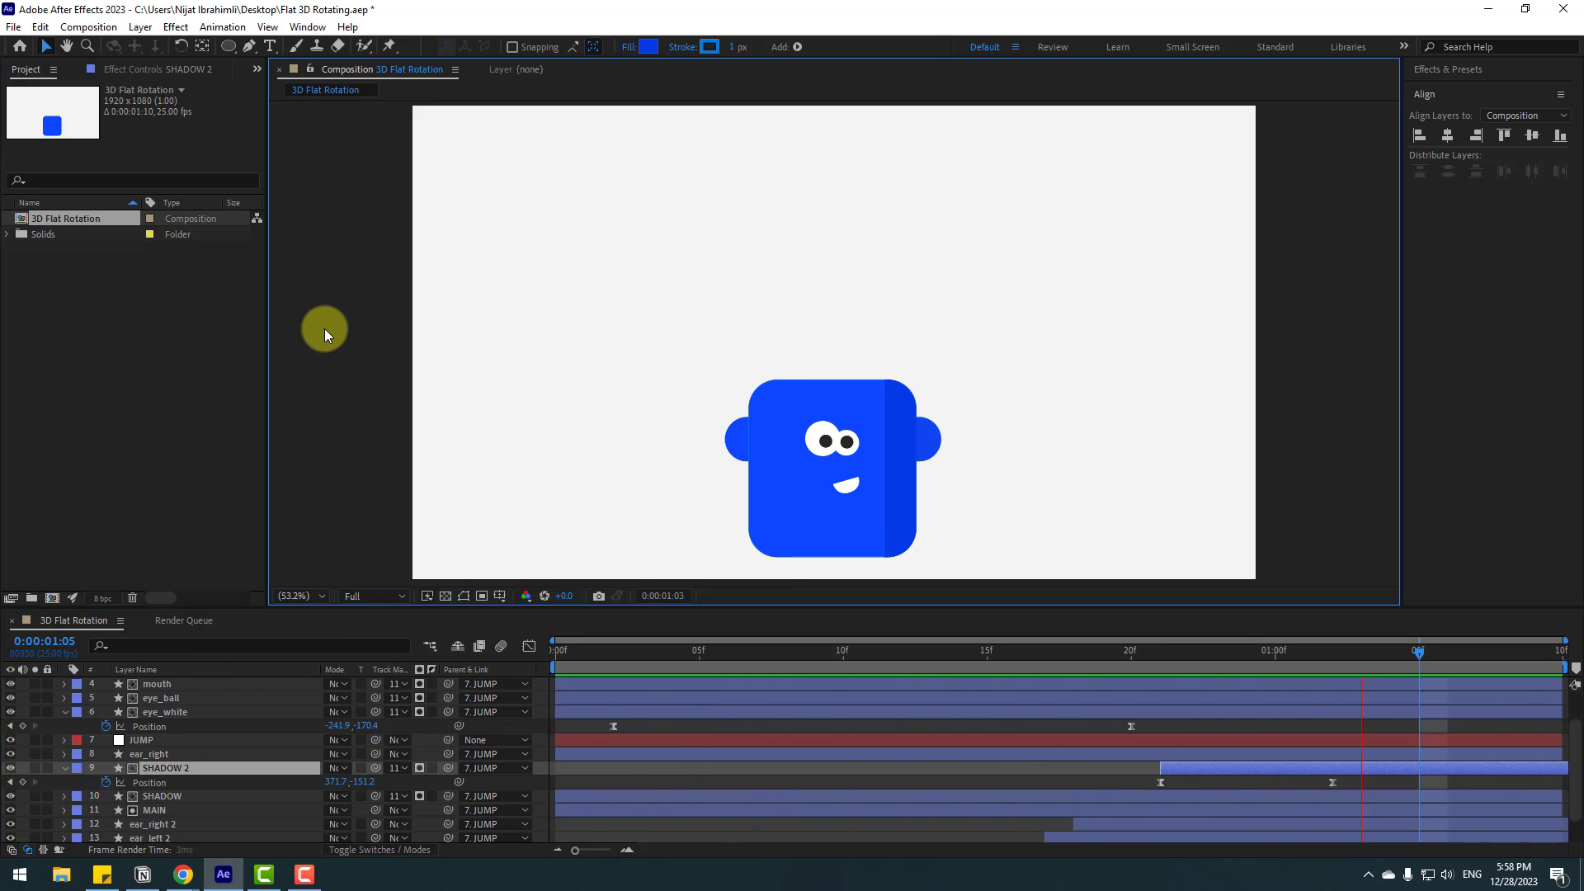
Step: Split the ear_right layer at frame 2 with Edit > Split Layer
click(620, 660)
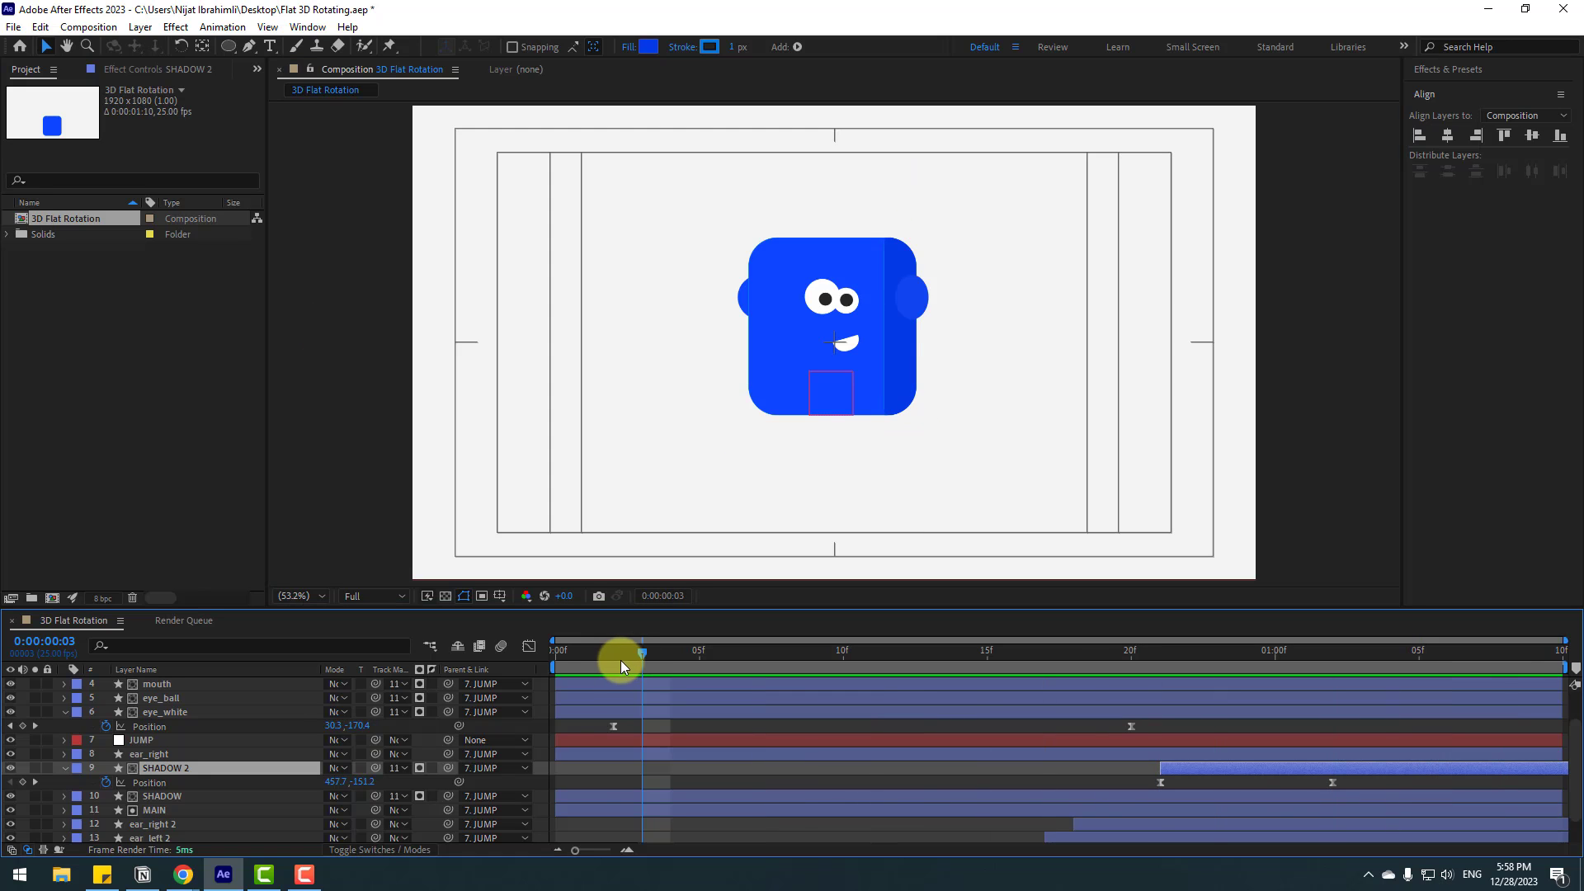
click(911, 297)
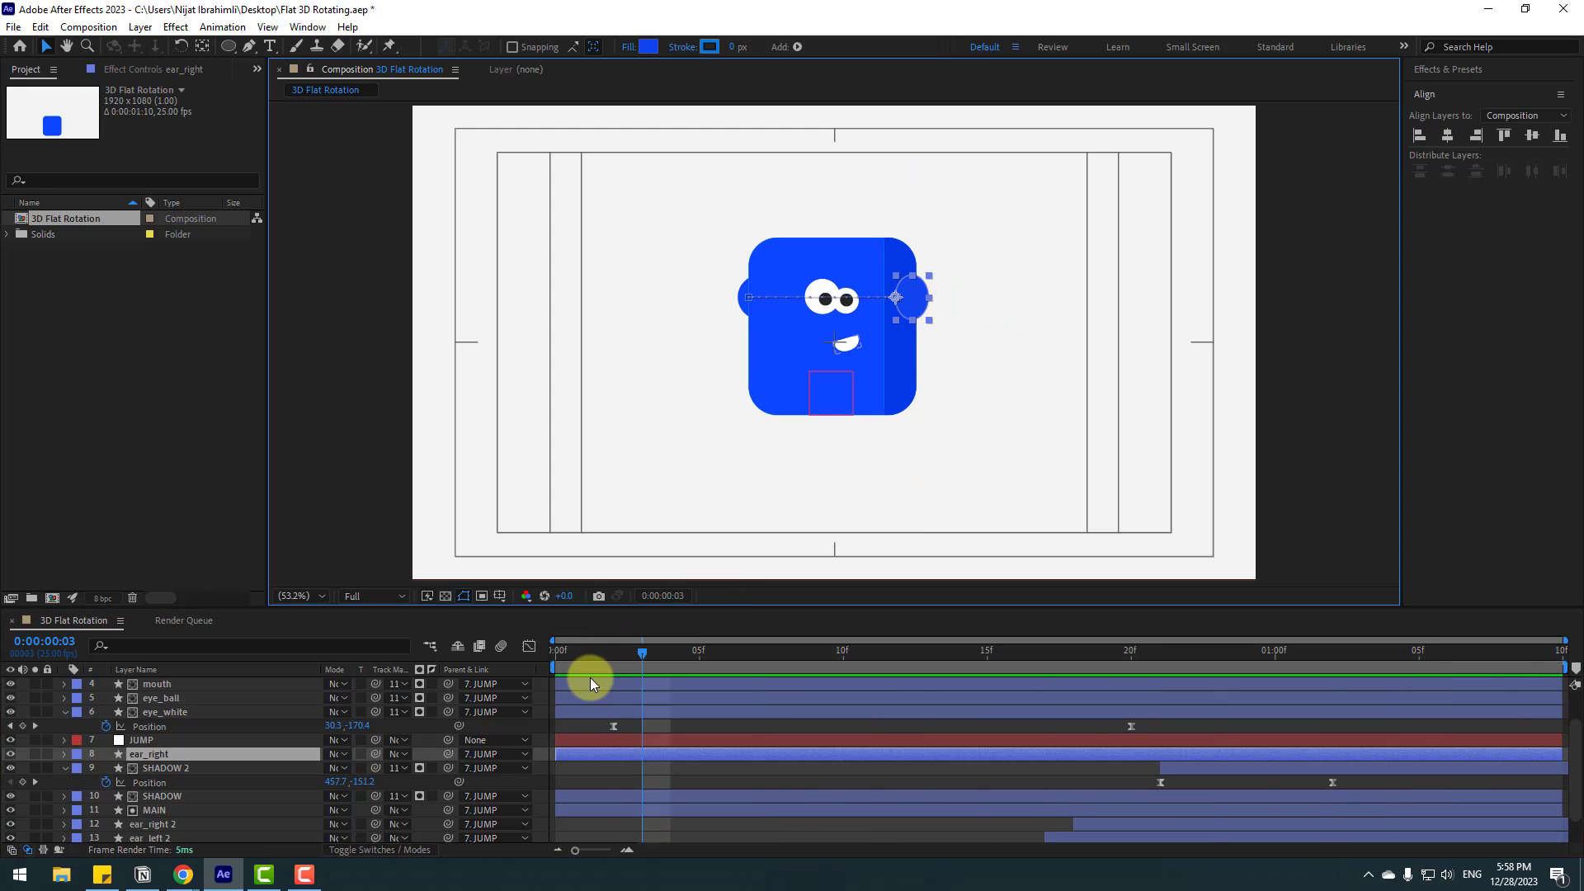
drag(644, 652, 541, 657)
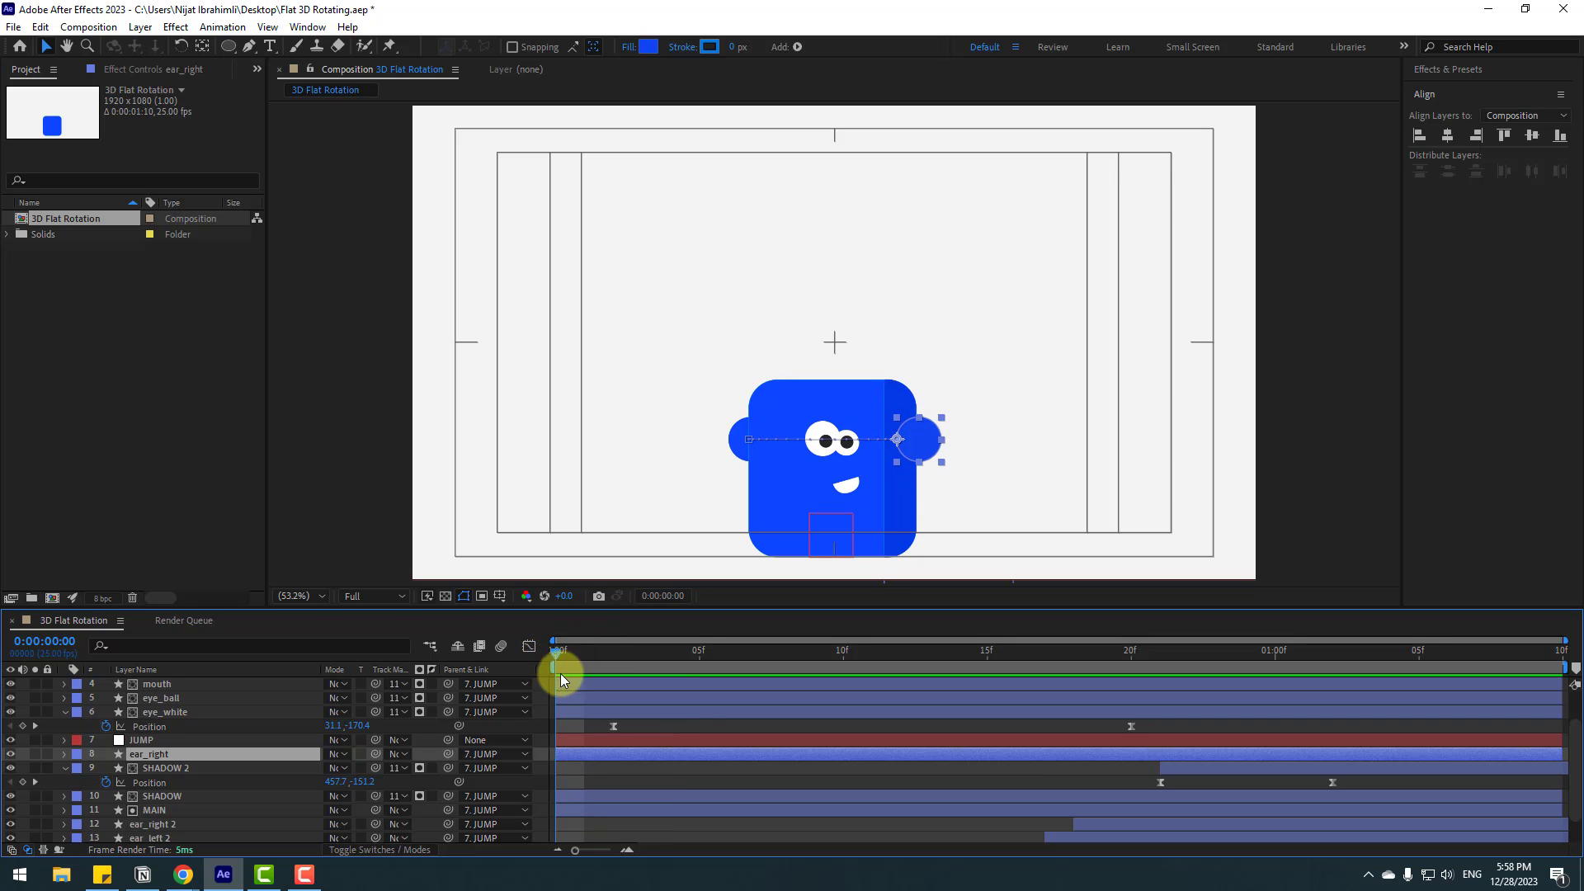
key(u)
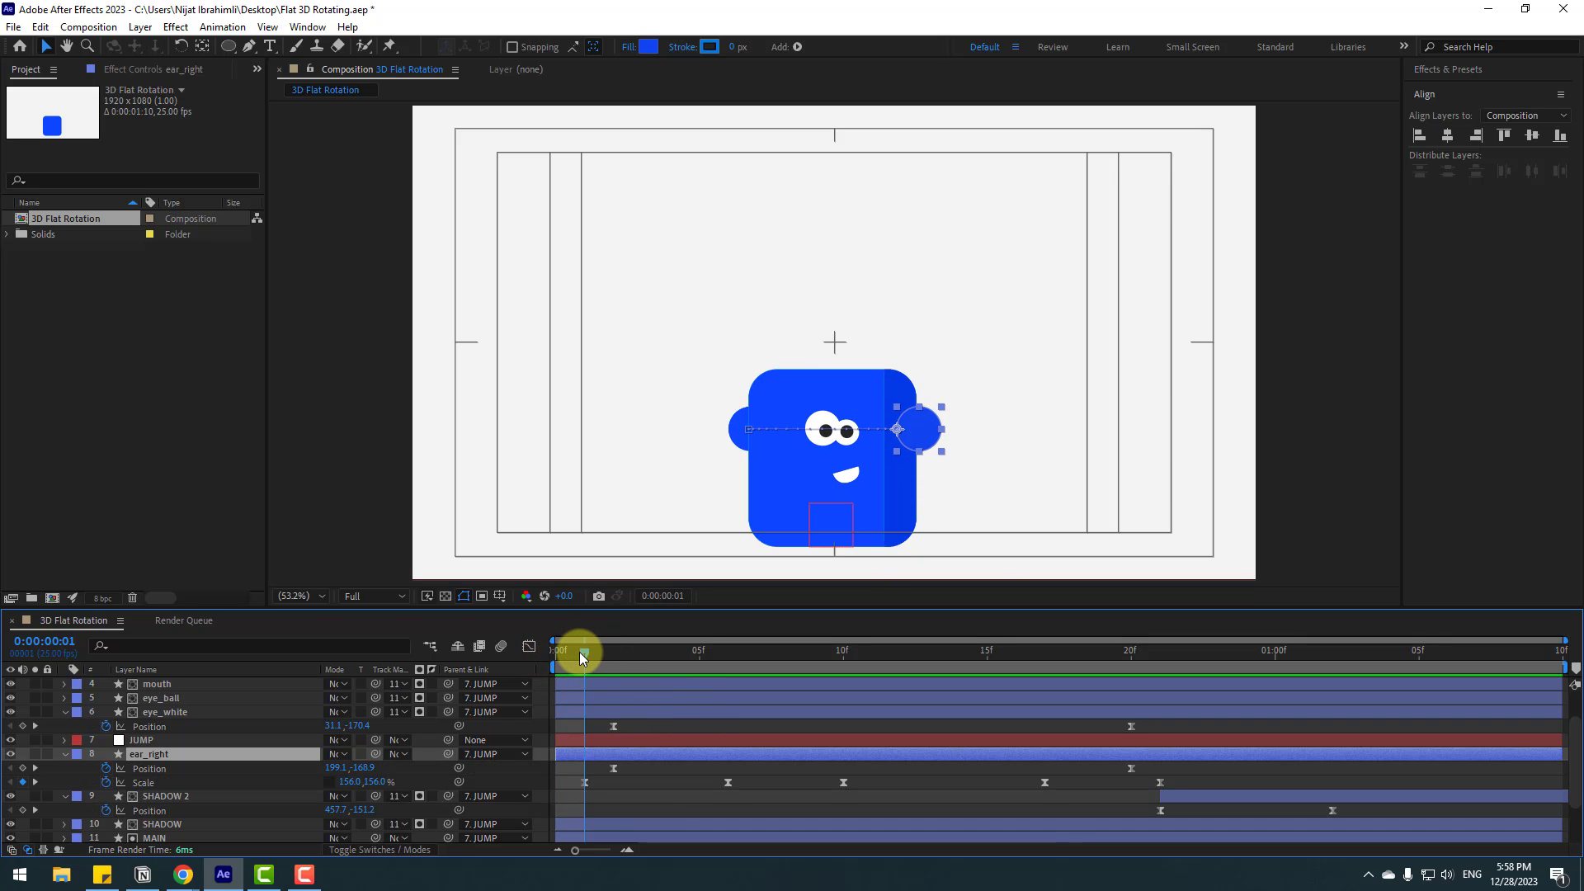
click(609, 652)
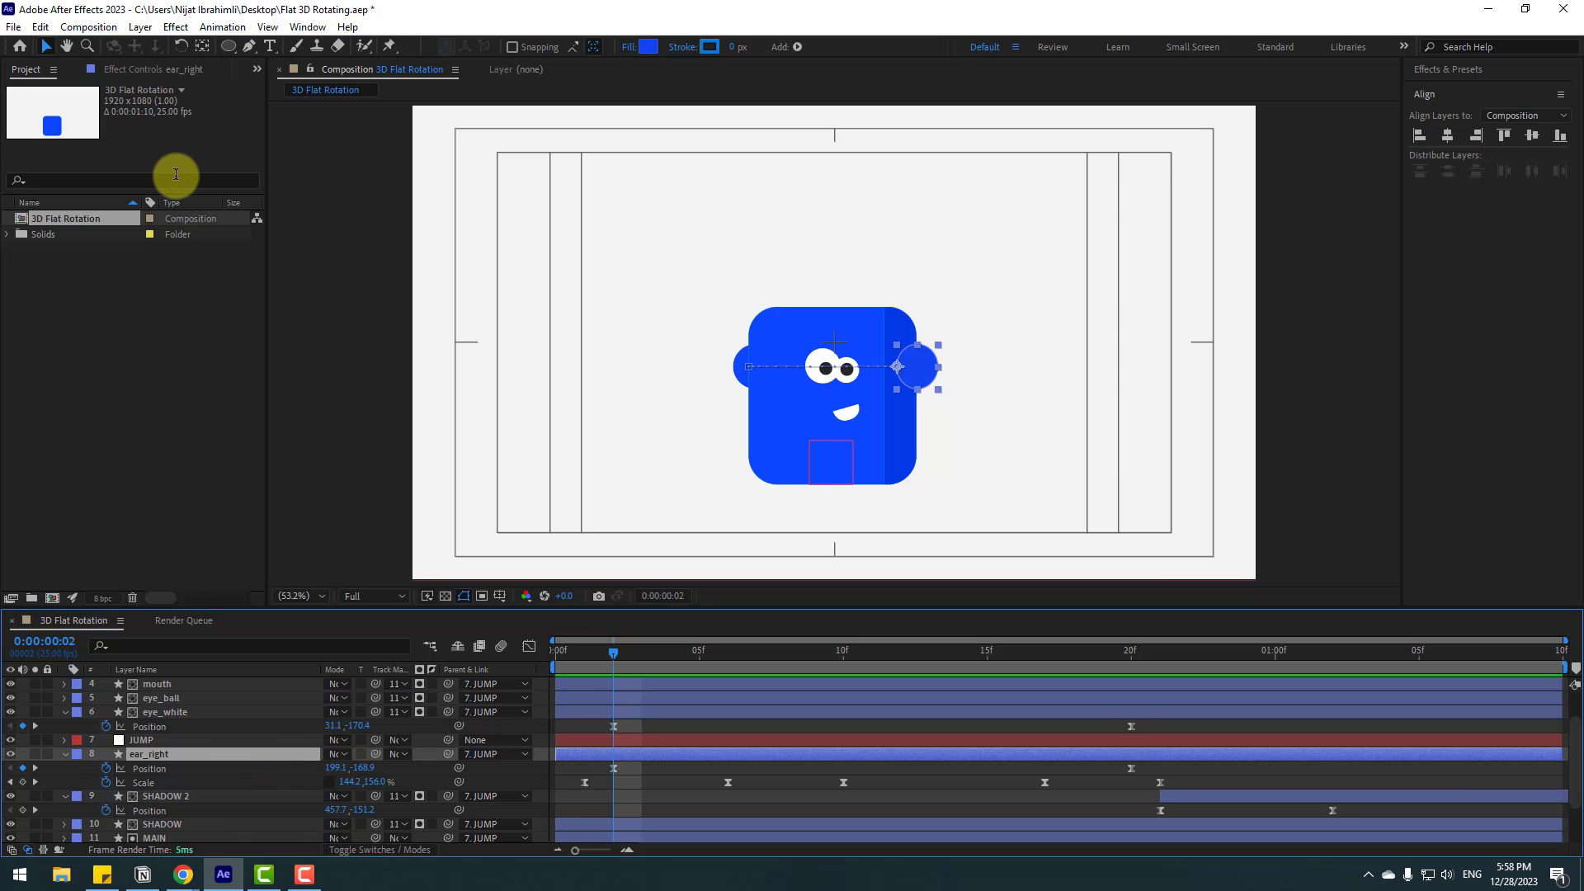
click(39, 27)
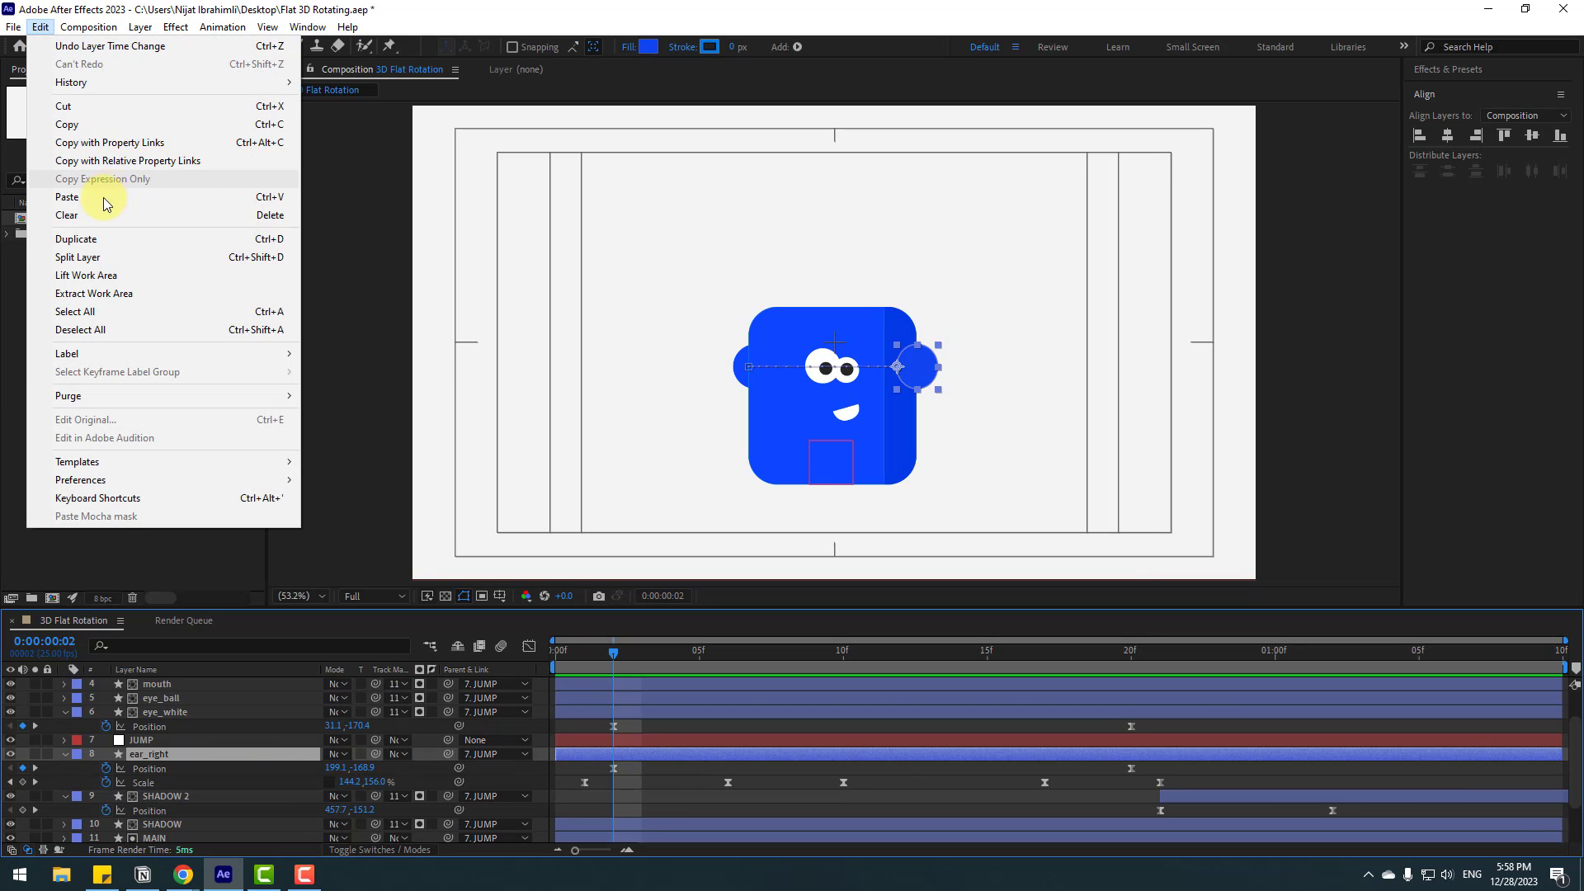
click(95, 257)
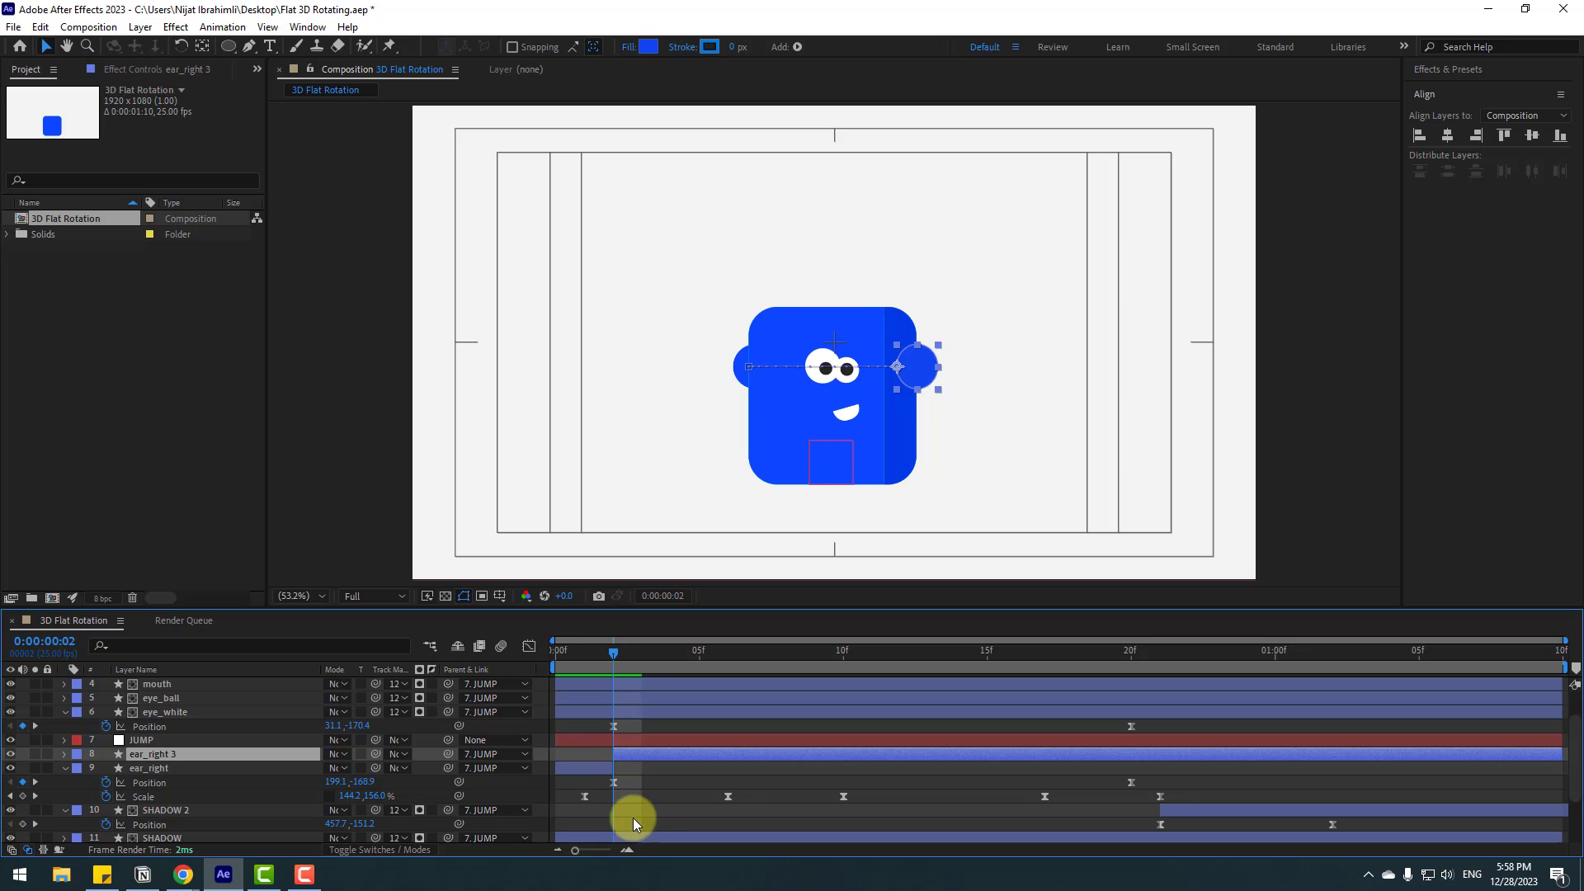
Step: Move the original ear_right piece below the MAIN layer and preview the first frames
click(166, 768)
scroll(190, 773, down, 2)
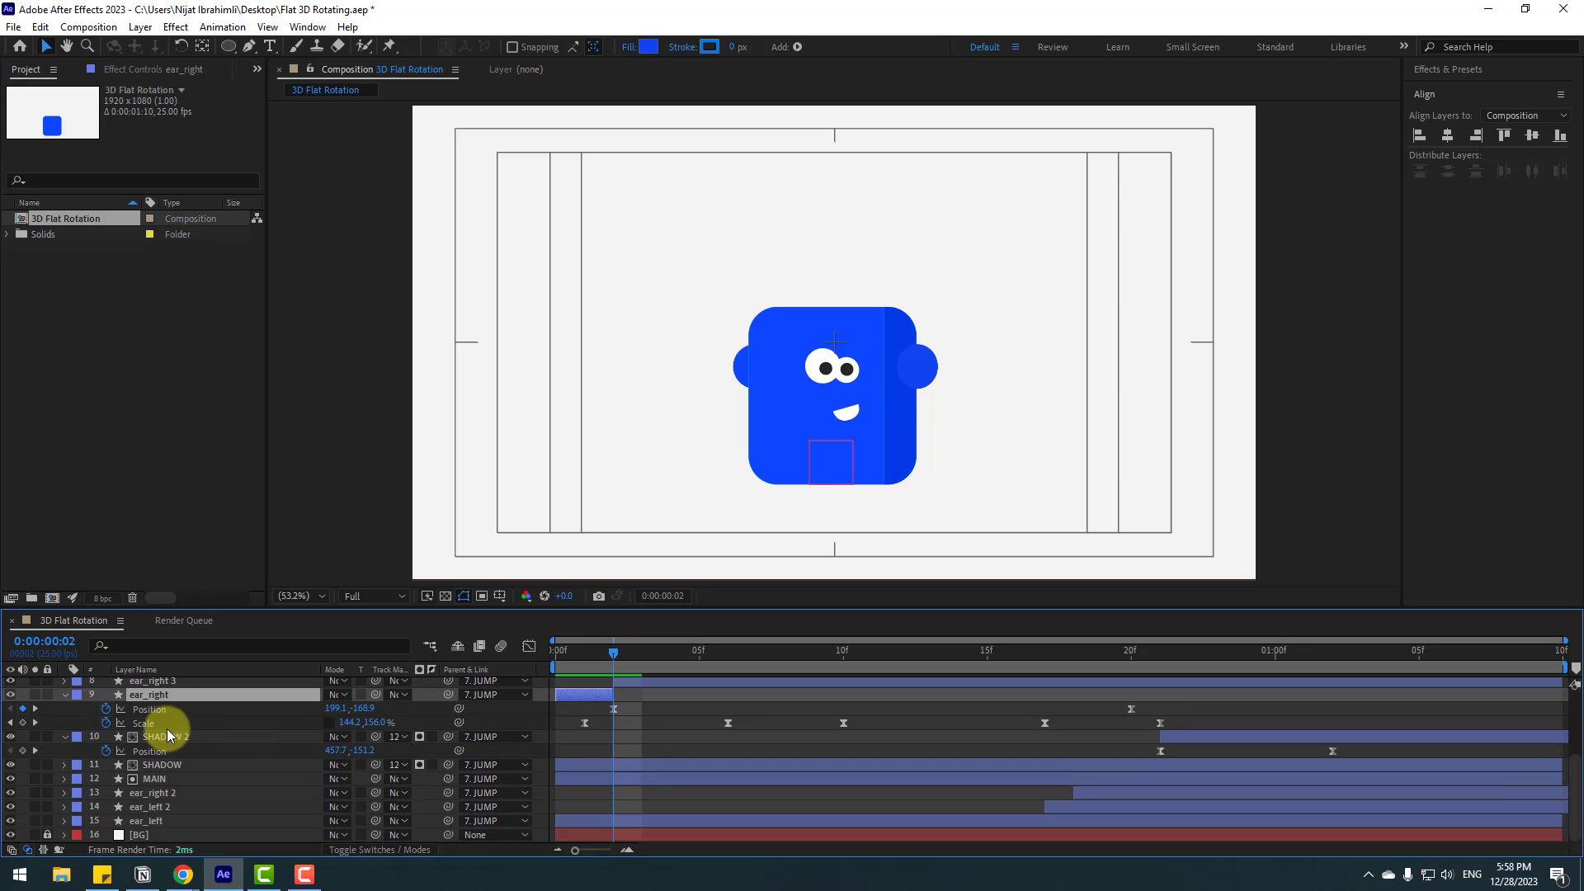
drag(160, 696, 172, 792)
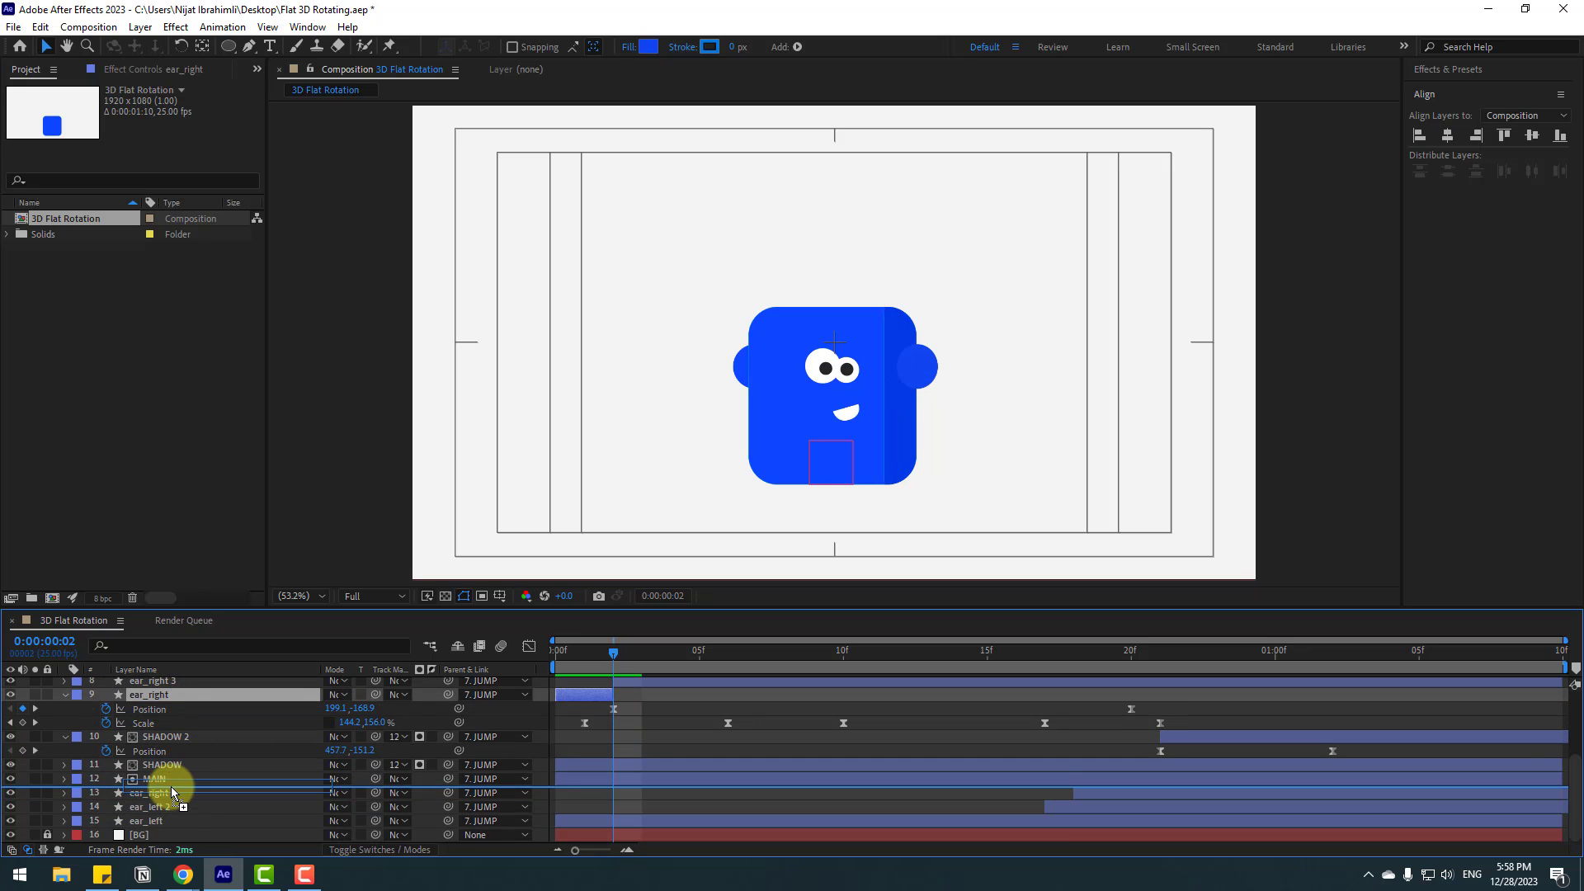
drag(172, 793, 172, 792)
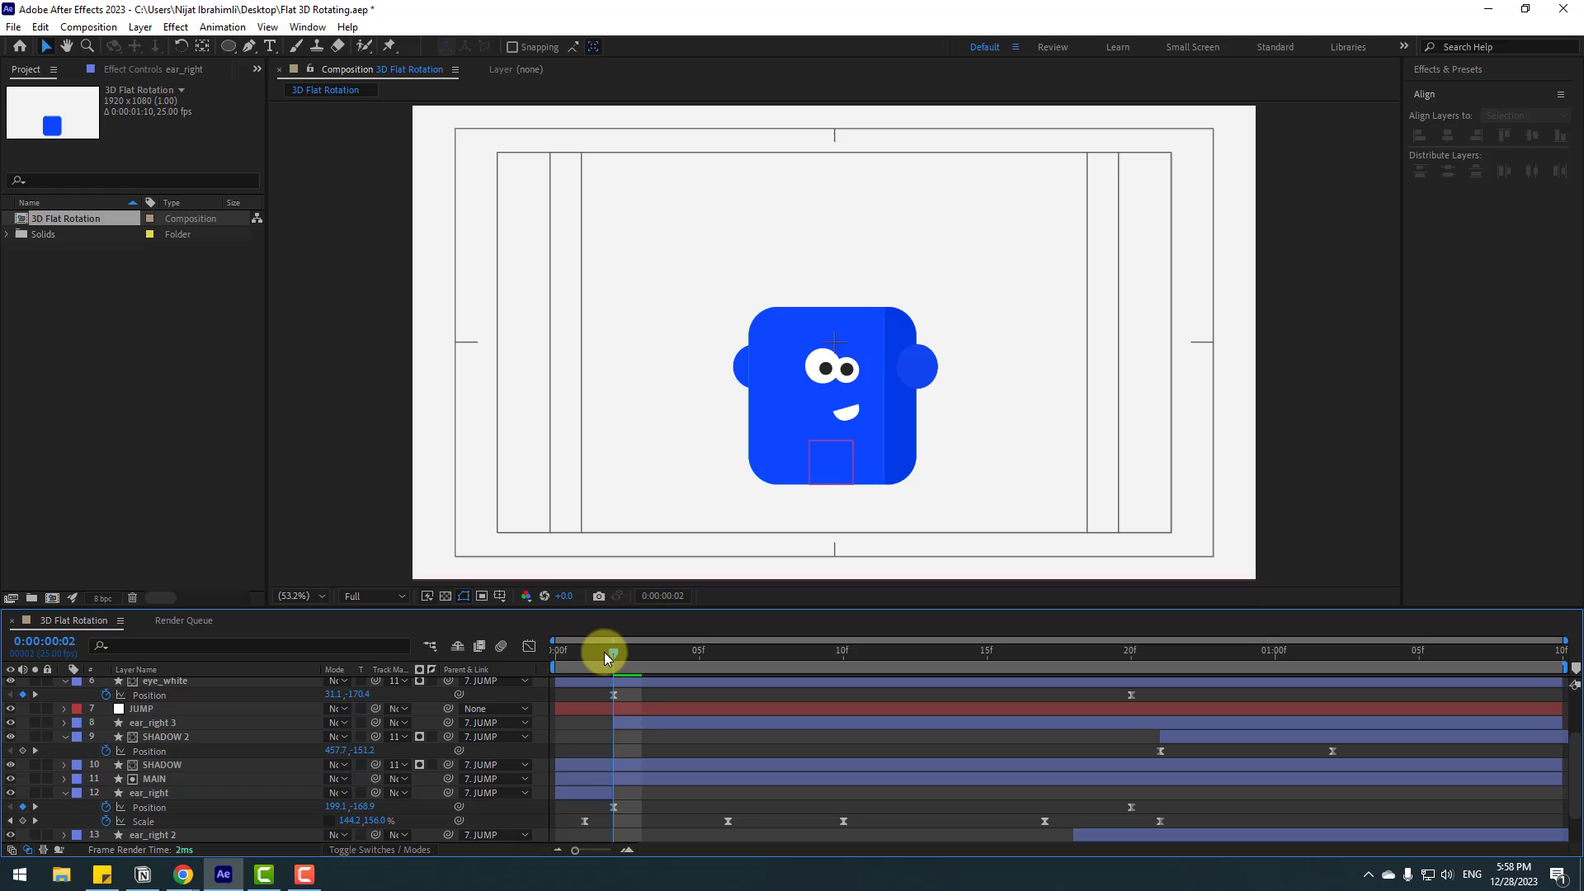
drag(604, 652, 699, 651)
key(space)
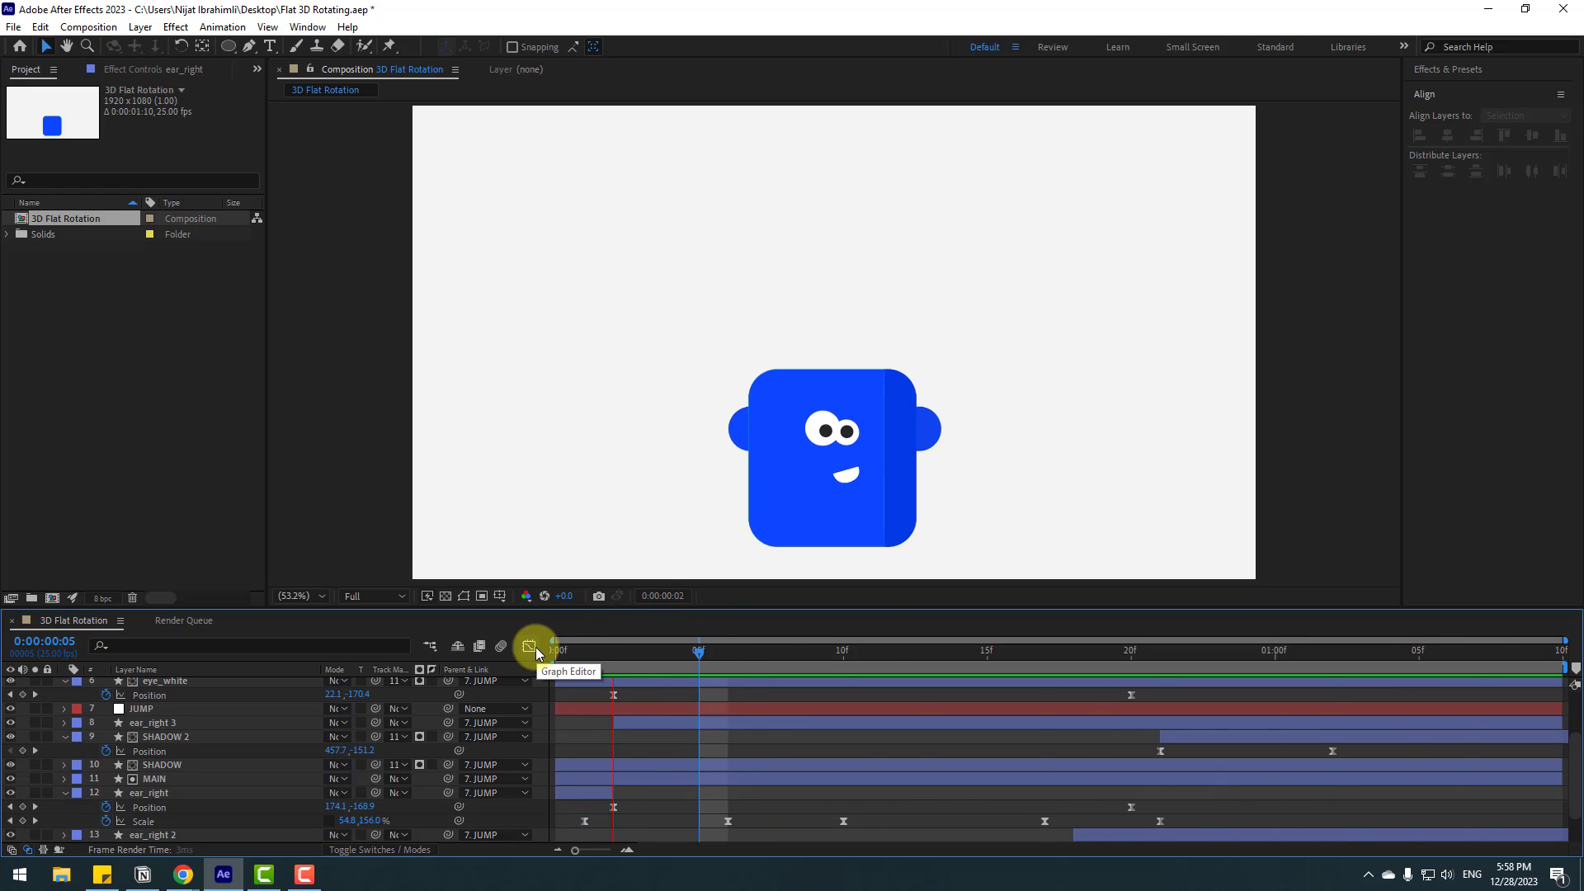